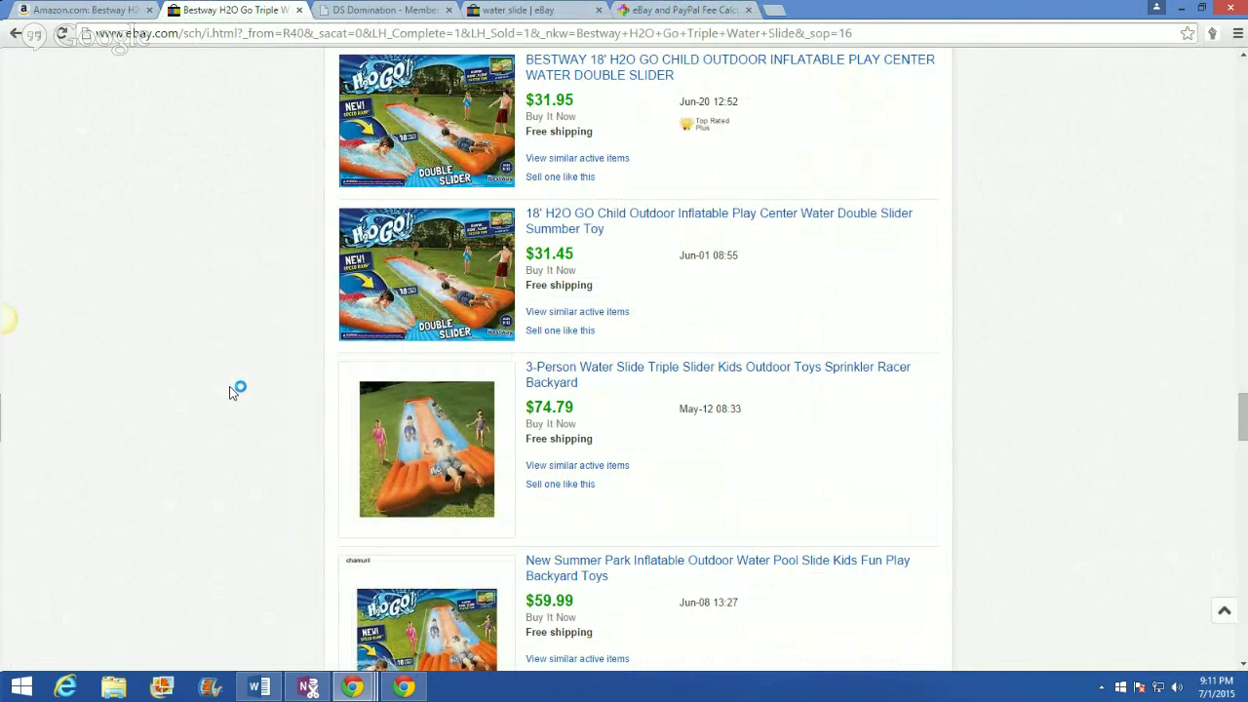
# Step: Open the sold "3-Person Water Slide Triple Slider" listing in a new tab and start a similar listing from it
pyautogui.scroll(-2, 231, 389)
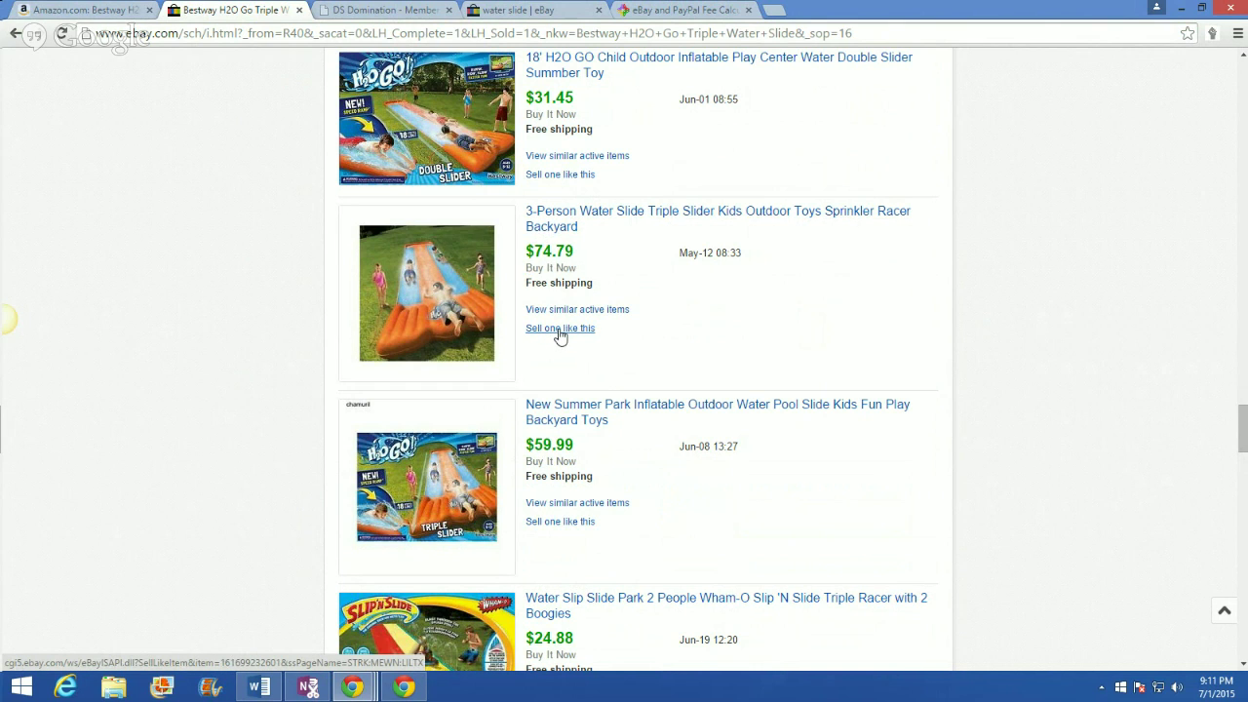
pyautogui.rightClick(570, 214)
pyautogui.click(578, 223)
pyautogui.hotkey('ctrl', 'Tab')
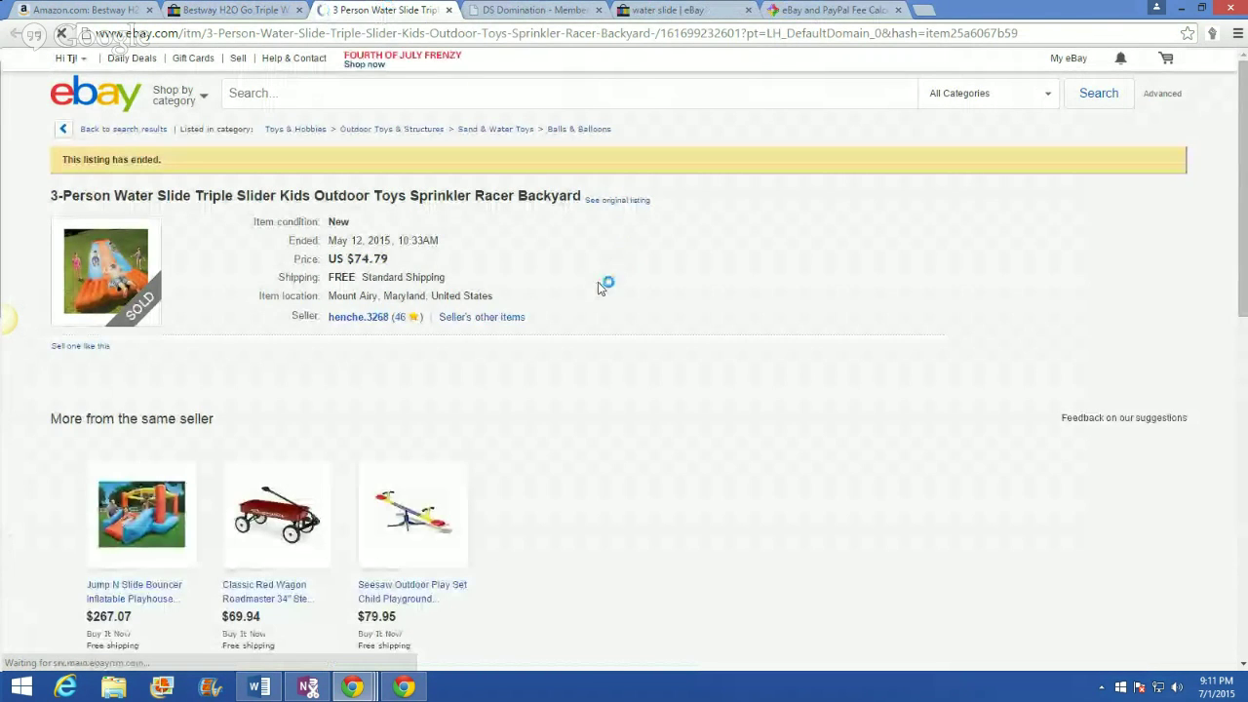
pyautogui.scroll(-1, 378, 349)
pyautogui.scroll(-1, 378, 349)
pyautogui.scroll(2, 378, 349)
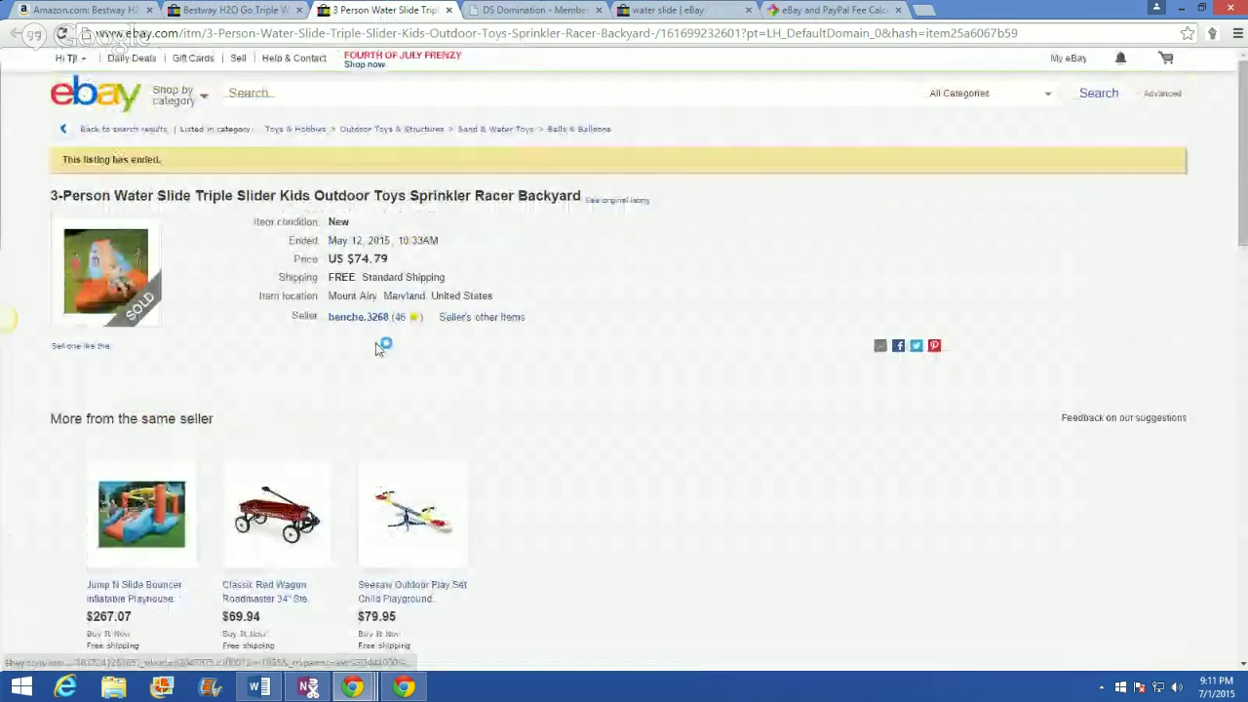
pyautogui.click(82, 347)
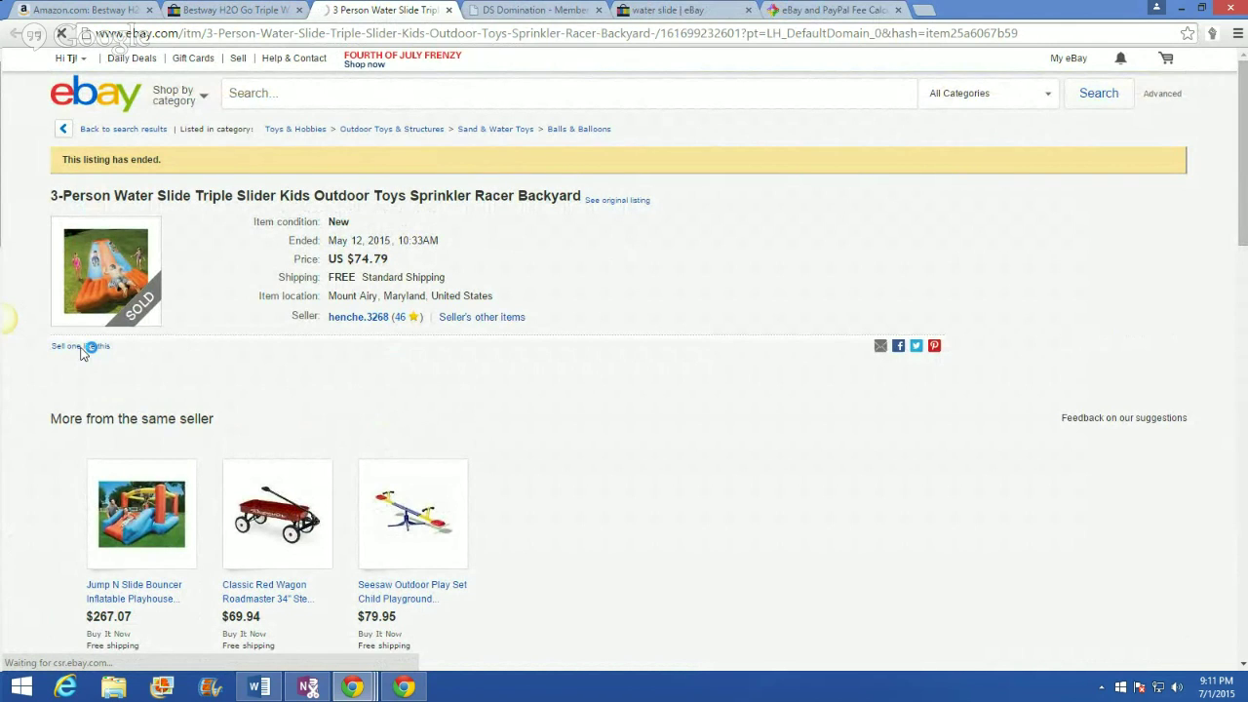
# Step: Close the fee calculator and water slide search pages, and return to the new eBay listing form
pyautogui.click(868, 10)
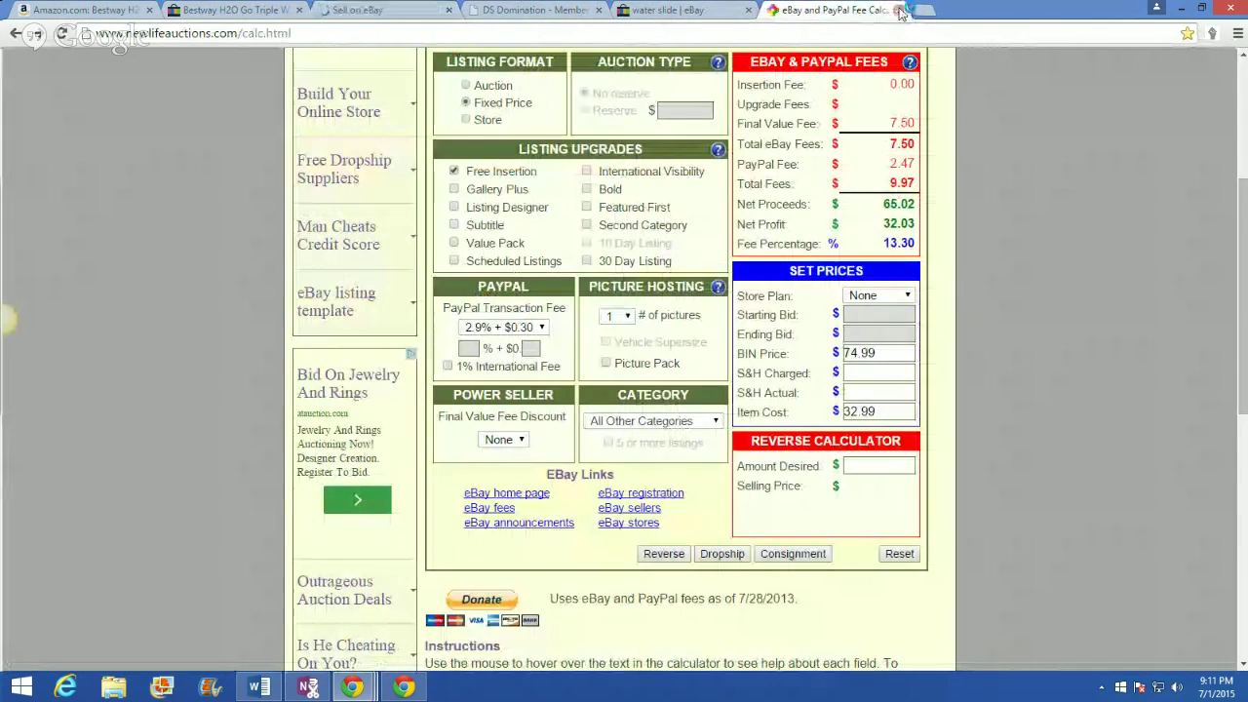
pyautogui.click(900, 9)
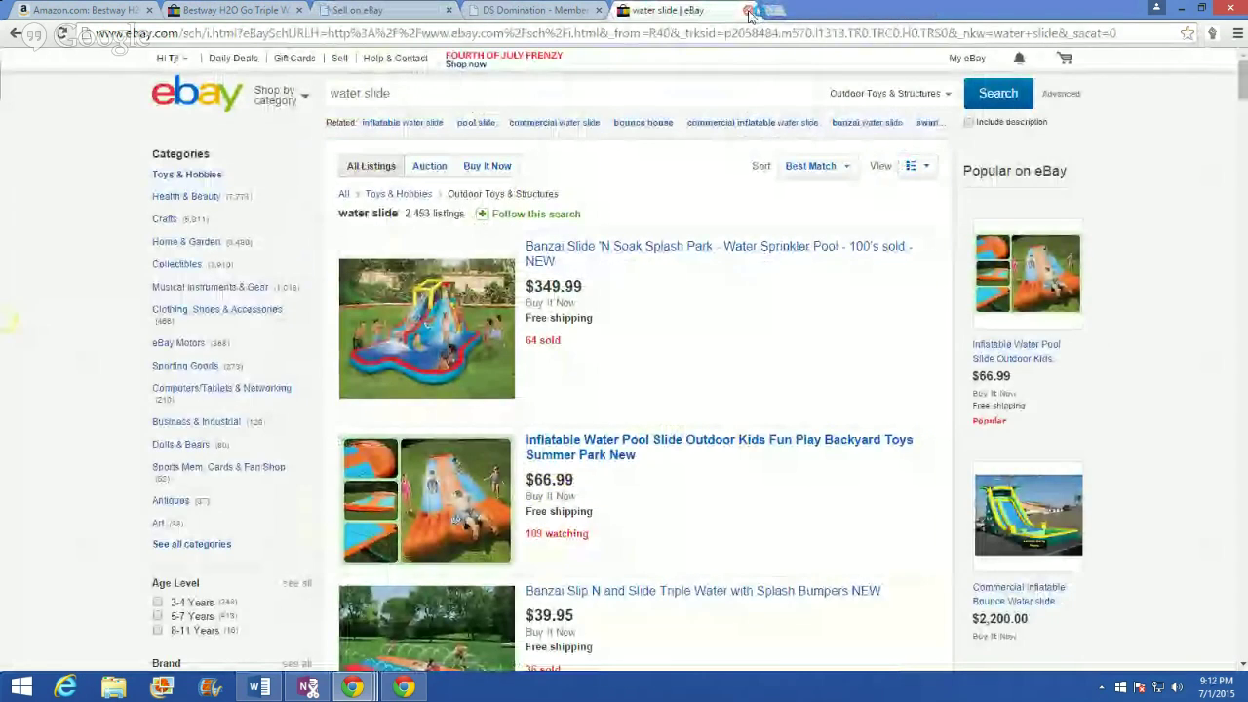
pyautogui.click(748, 10)
pyautogui.click(339, 11)
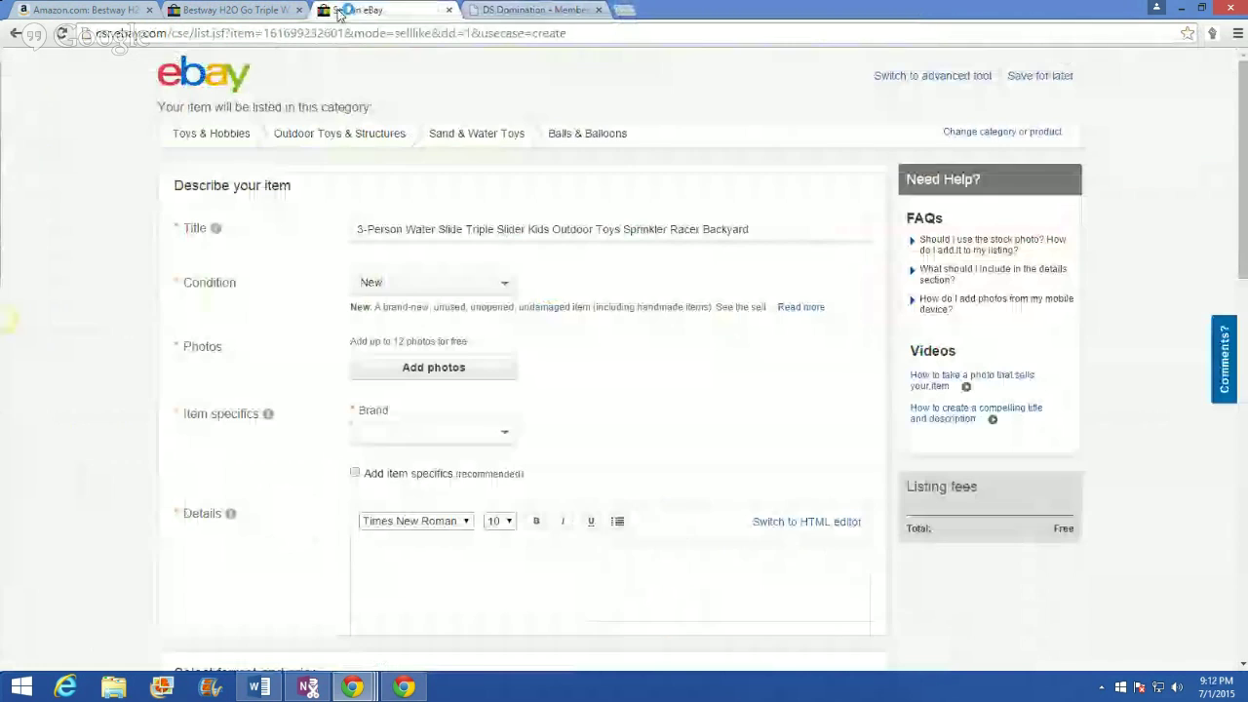
# Step: Move "3-Person" from the beginning to the end of the listing title
pyautogui.click(416, 225)
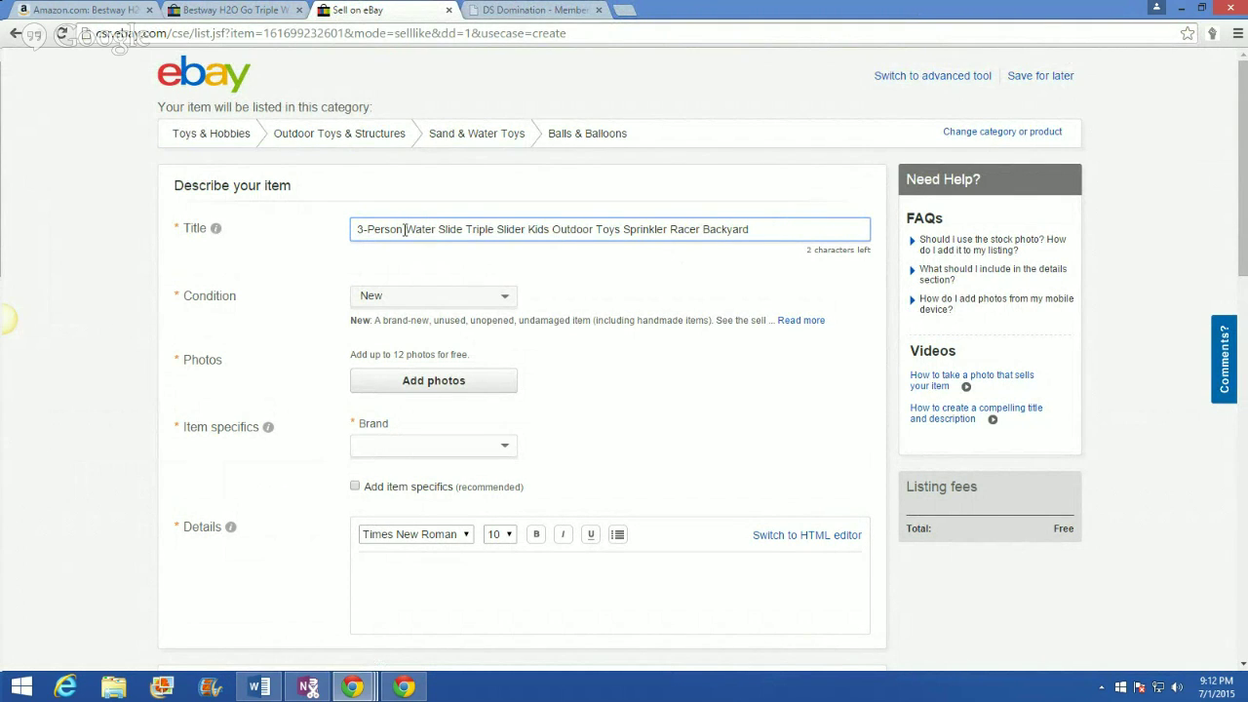
pyautogui.moveTo(405, 230); pyautogui.dragTo(355, 230)
pyautogui.rightClick(356, 231)
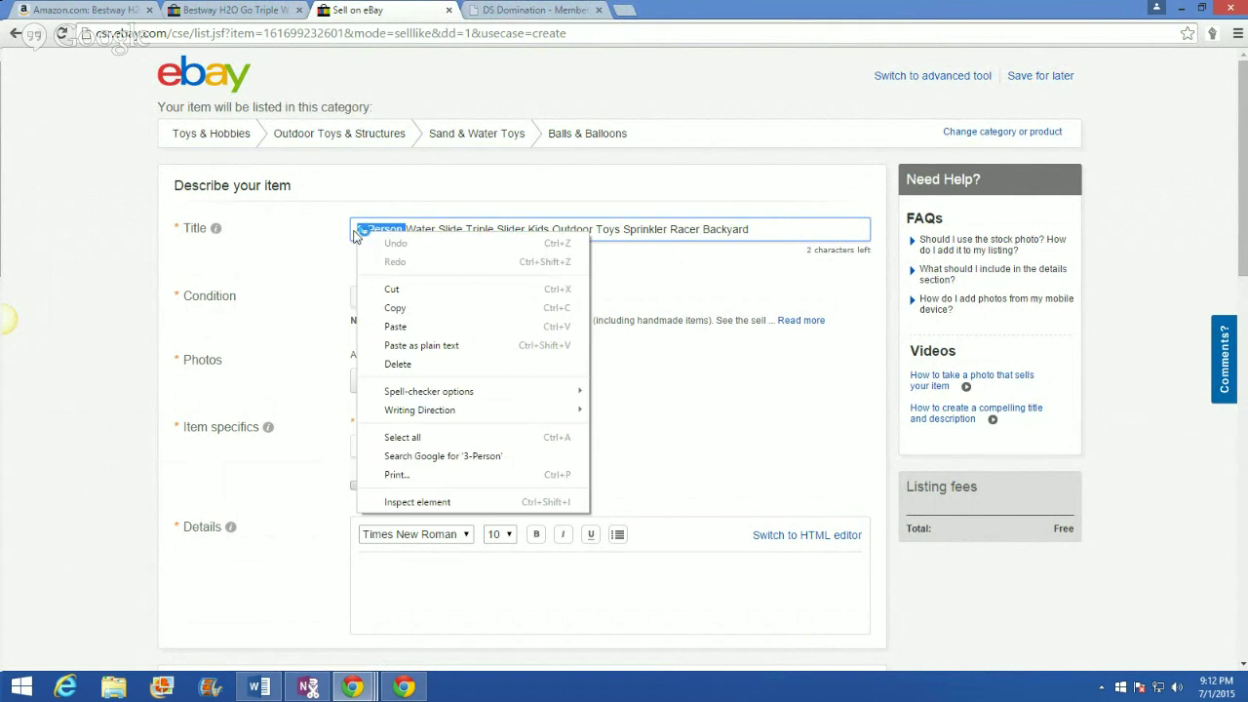
pyautogui.click(399, 307)
pyautogui.press('Delete')
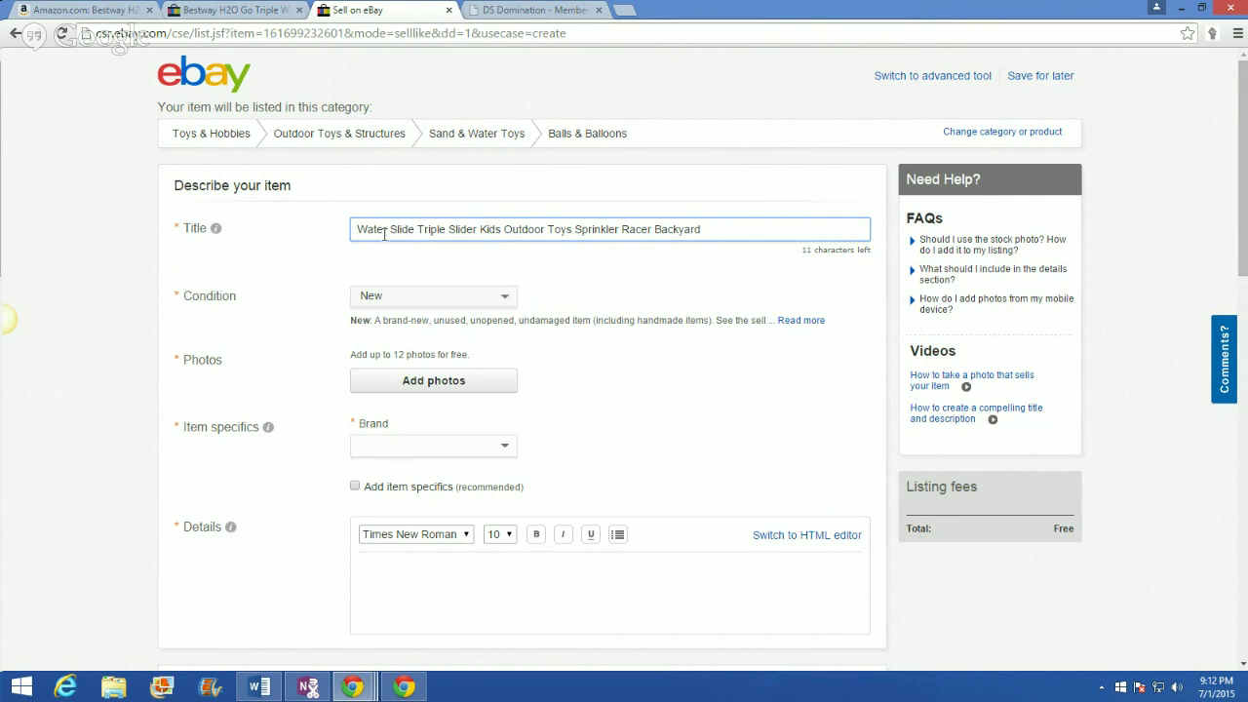
pyautogui.click(718, 229)
pyautogui.rightClick(718, 229)
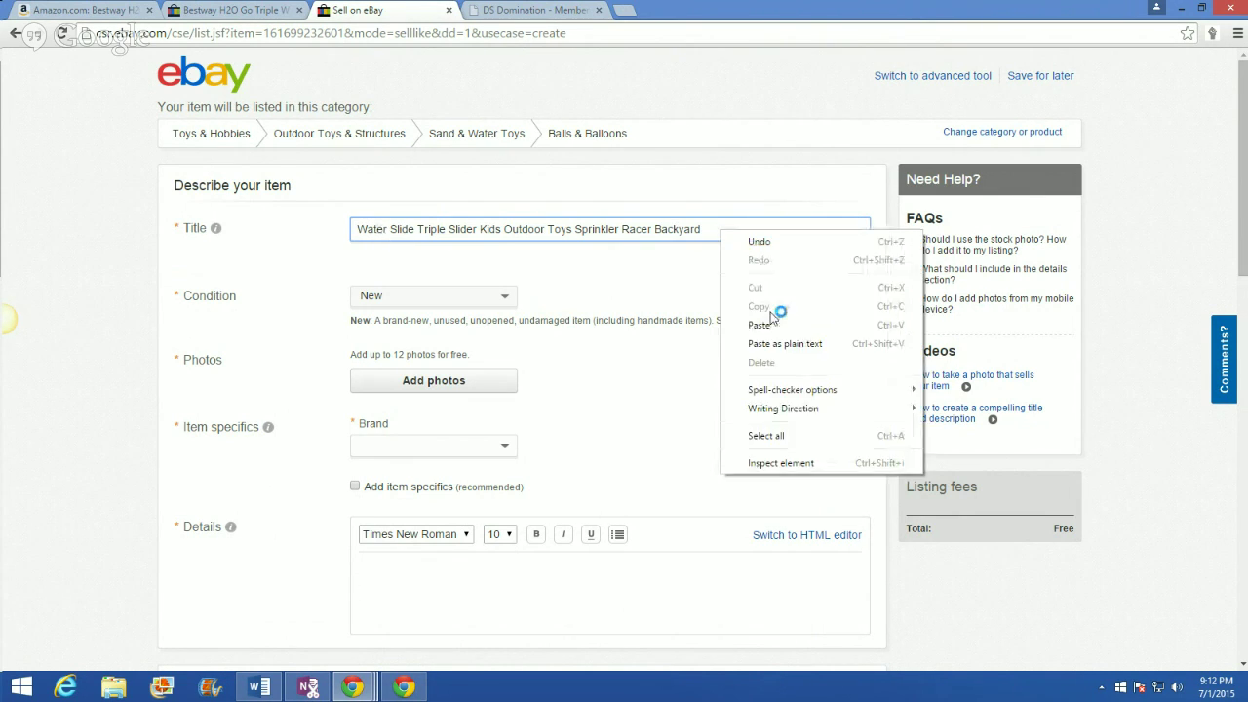
pyautogui.click(778, 317)
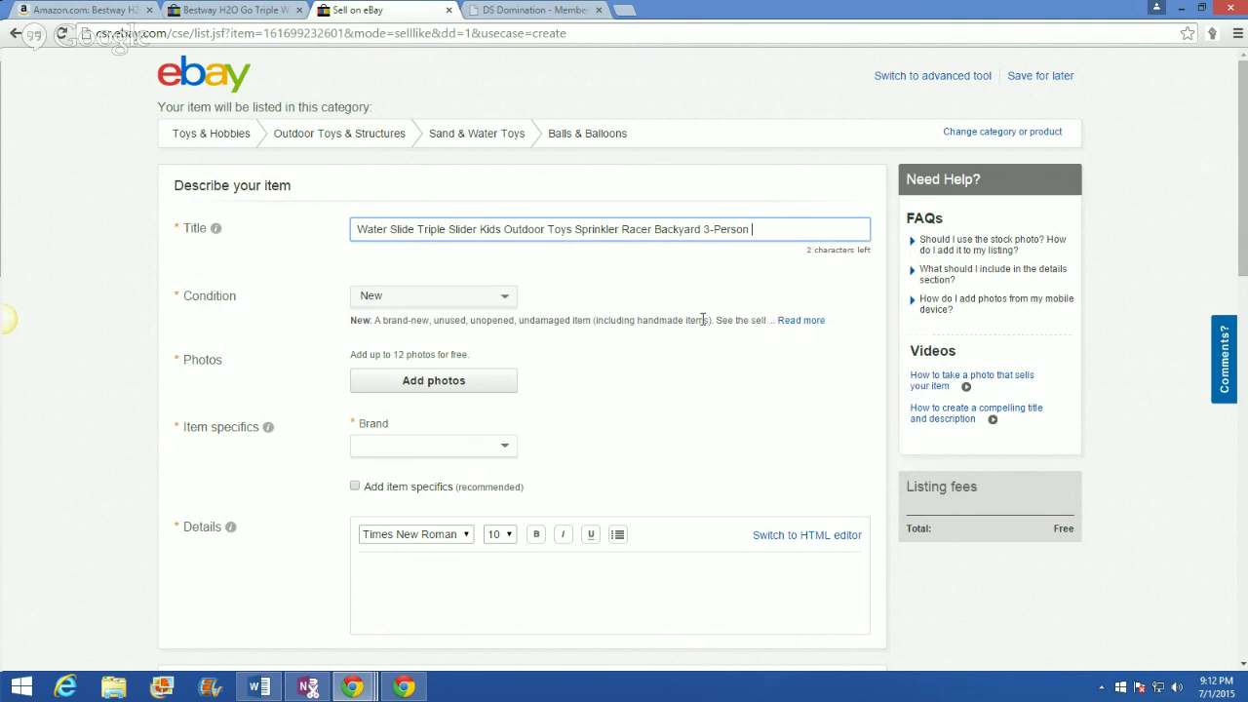
# Step: Move "Triple Slider" to the end of the listing title, after "3-Person"
pyautogui.moveTo(472, 232); pyautogui.dragTo(419, 232)
pyautogui.rightClick(418, 232)
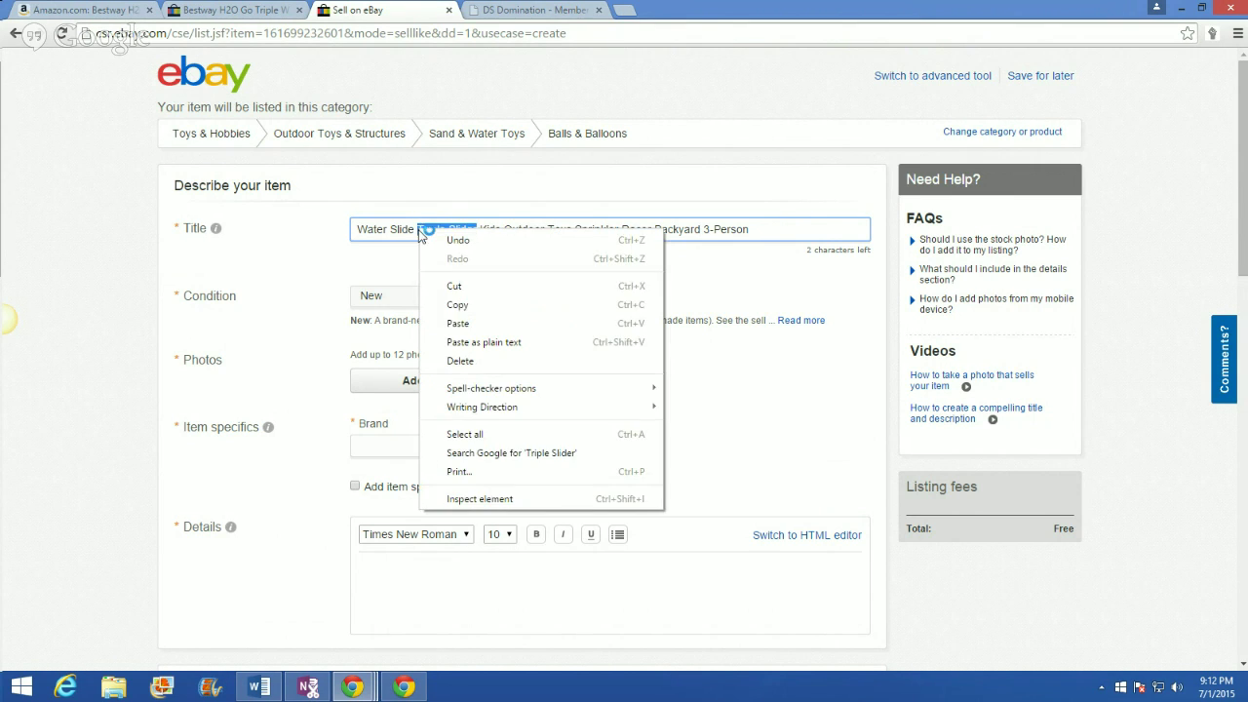
pyautogui.click(455, 307)
pyautogui.press('Delete')
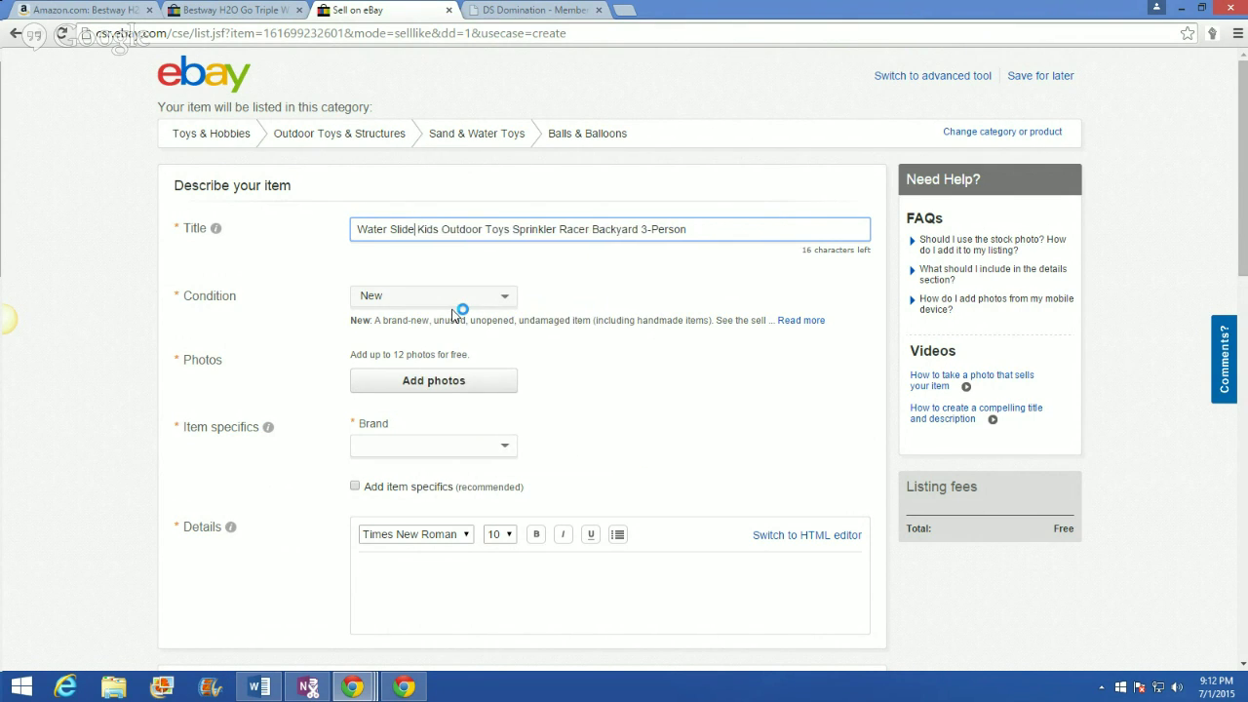
pyautogui.click(421, 238)
pyautogui.rightClick(697, 229)
pyautogui.click(738, 324)
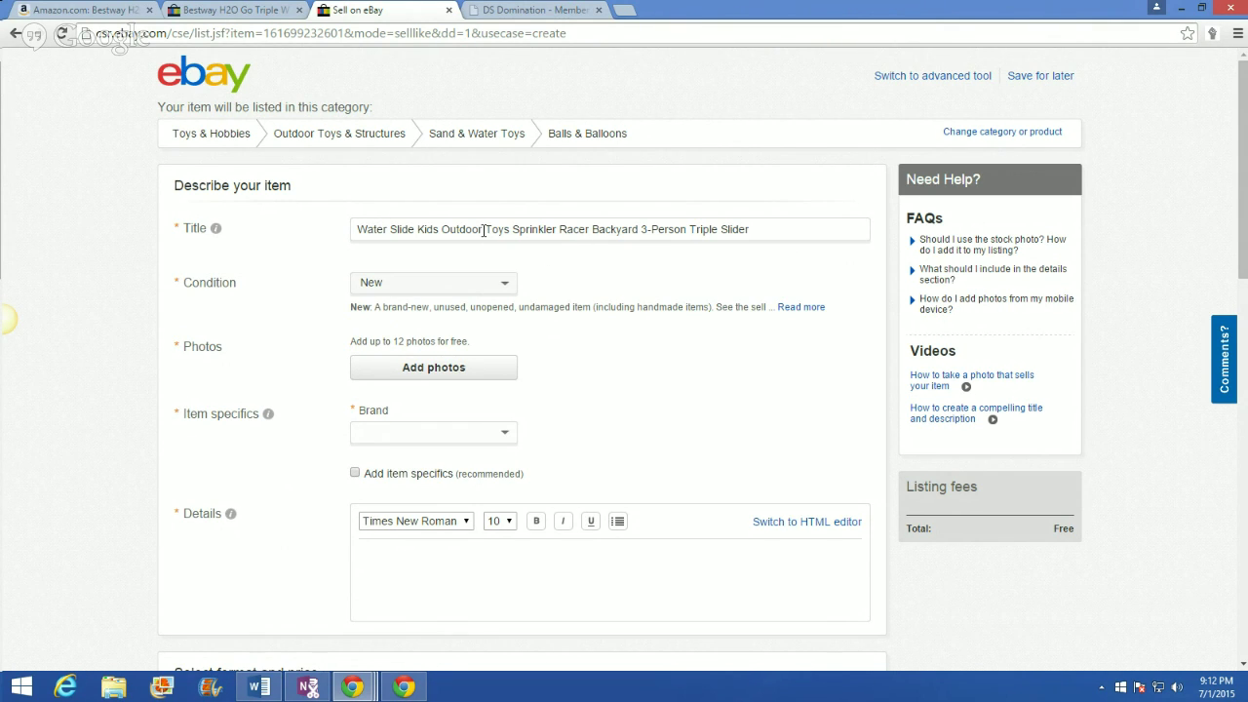
# Step: Copy the phrase "Water Slide Kids Outdoor" from the listing title
pyautogui.moveTo(484, 230); pyautogui.dragTo(367, 230)
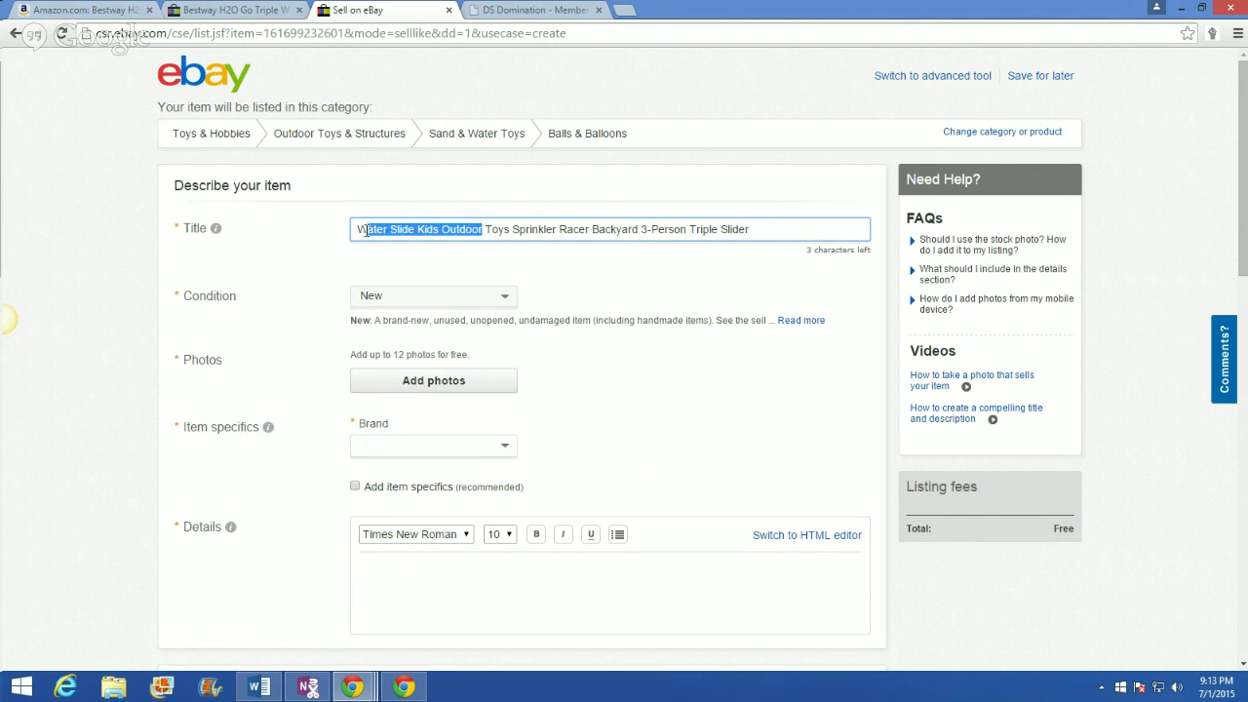
pyautogui.rightClick(358, 230)
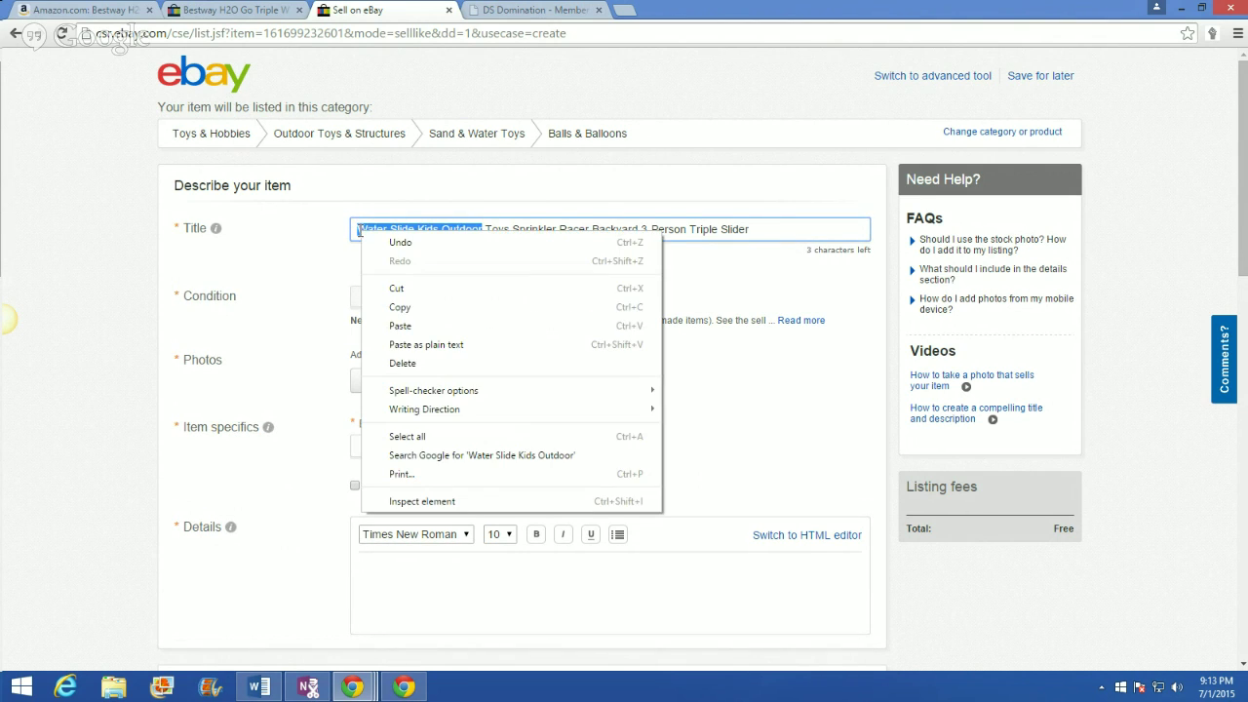
pyautogui.click(408, 309)
pyautogui.click(496, 204)
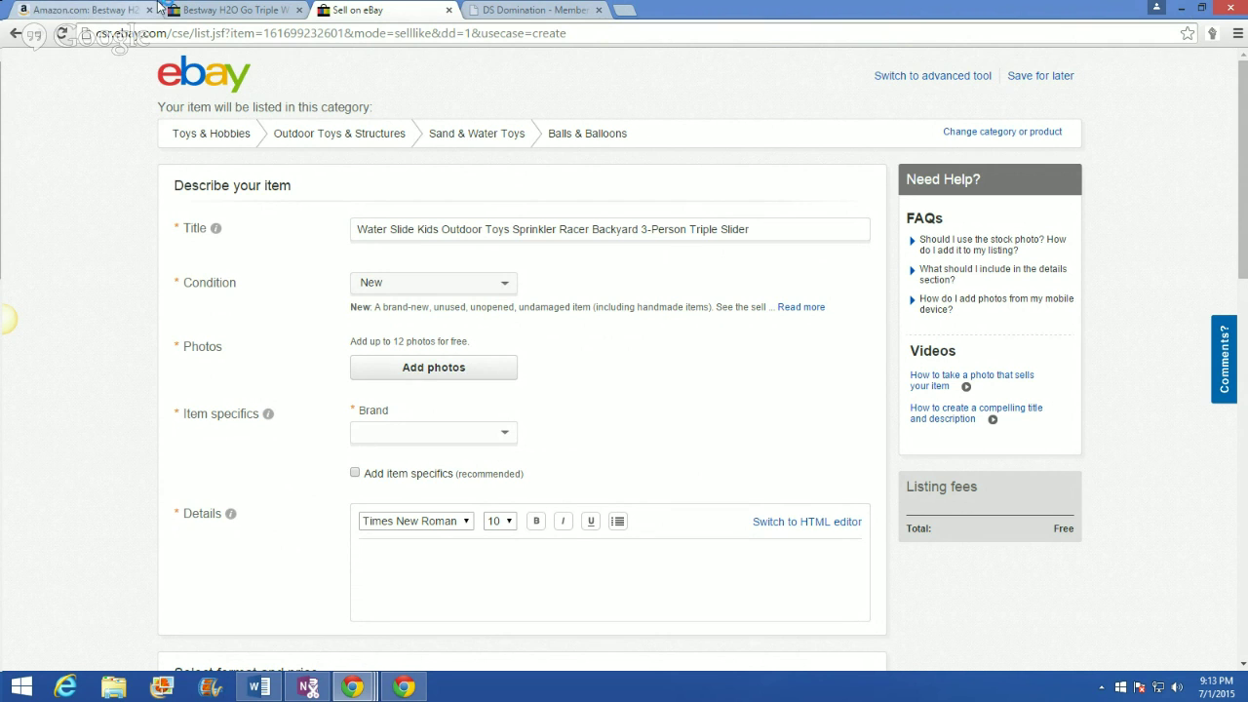
# Step: Shrink the browser window so the desktop is accessible, and bring up the Amazon product page for the water slide
pyautogui.click(1202, 7)
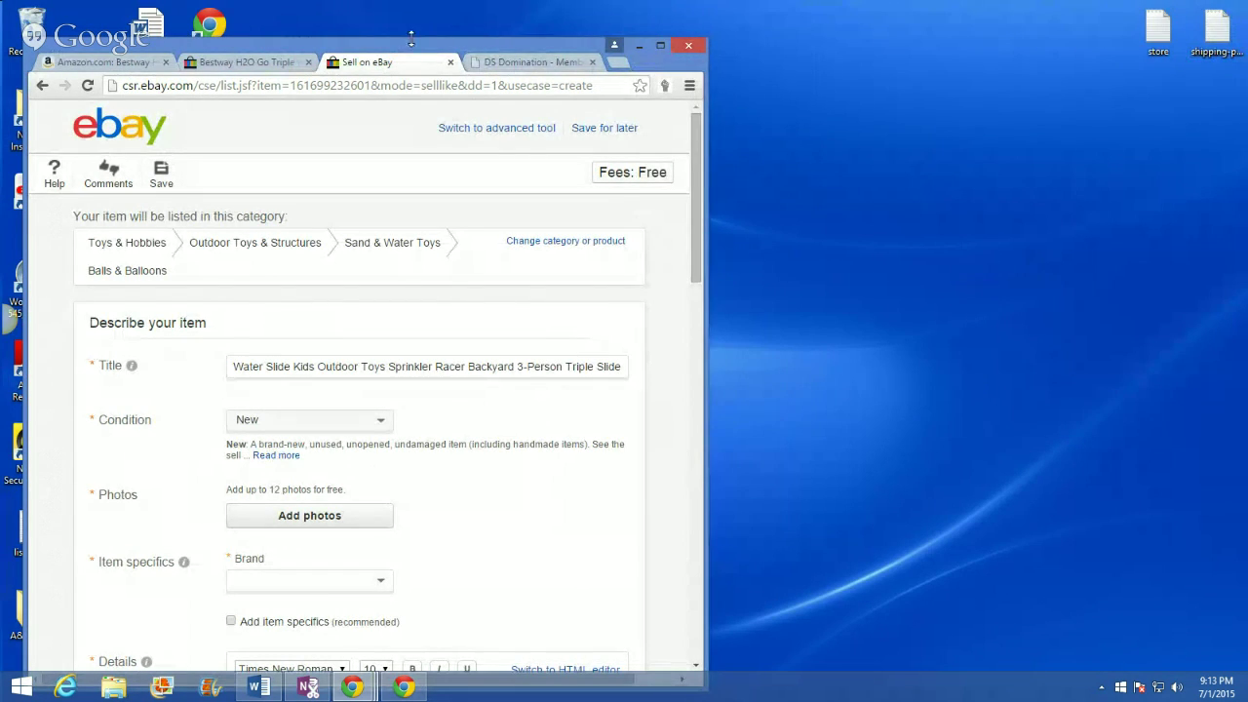
pyautogui.moveTo(406, 51); pyautogui.dragTo(402, 29)
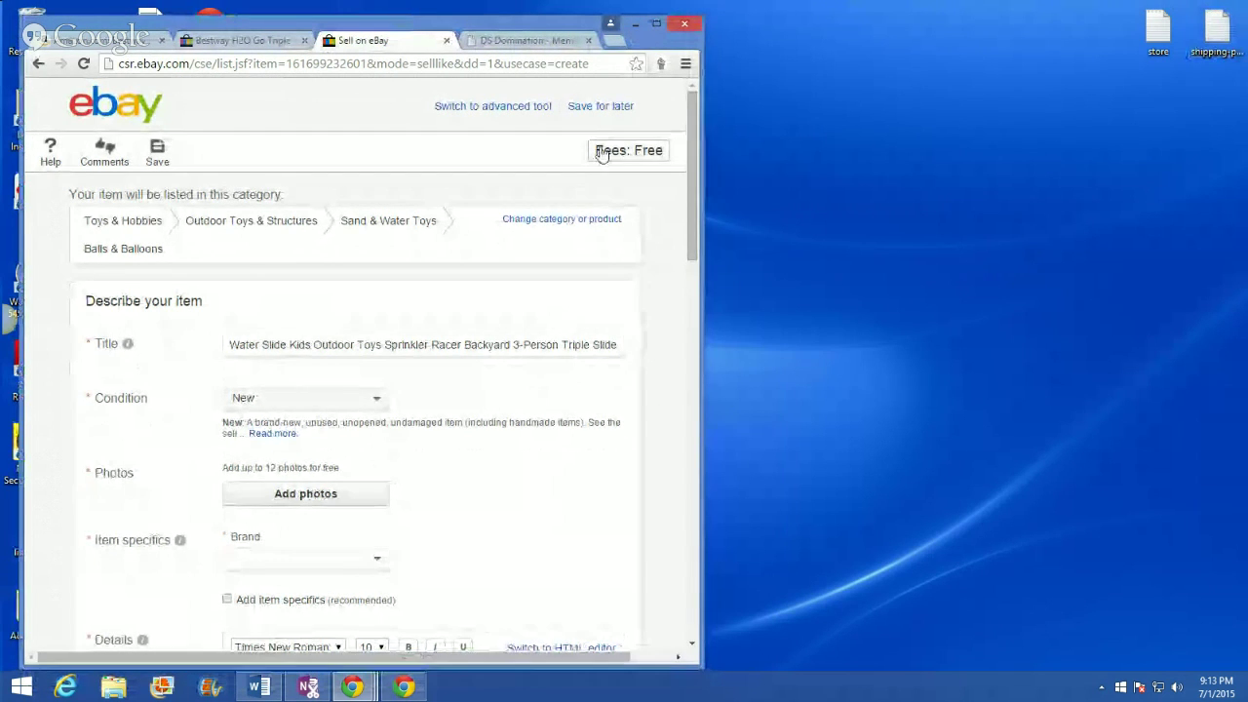
pyautogui.click(763, 182)
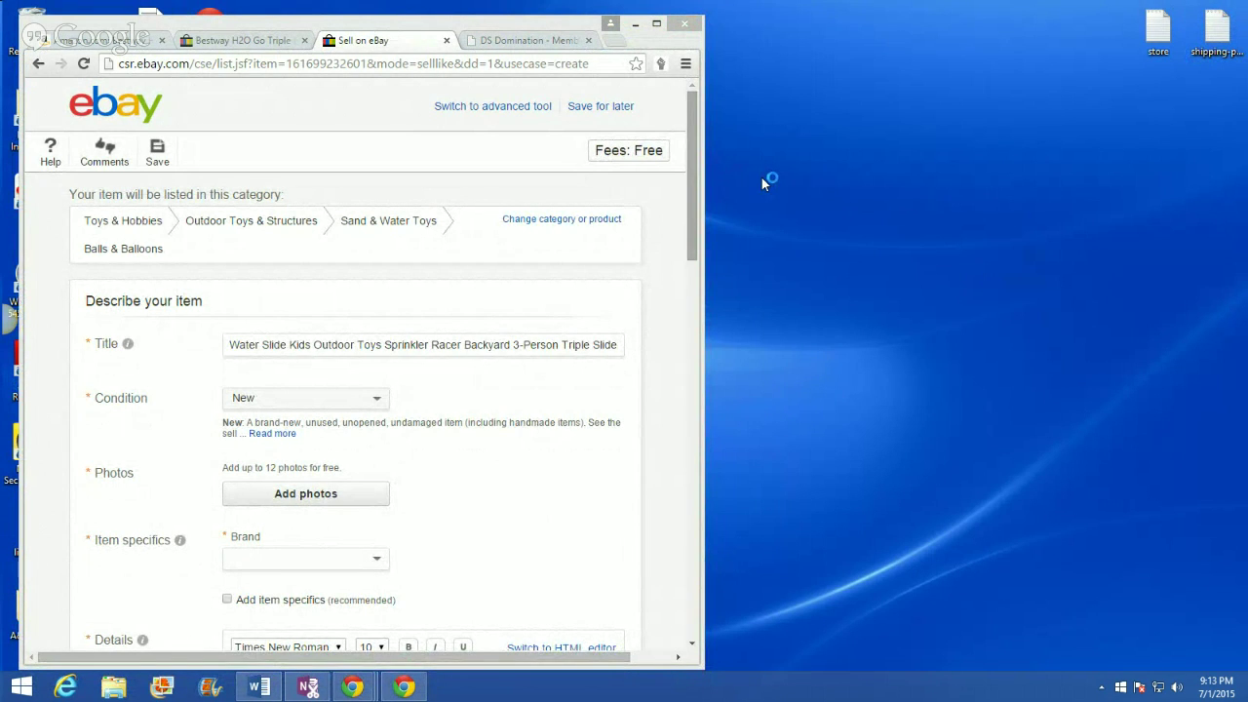
pyautogui.click(80, 43)
pyautogui.click(911, 157)
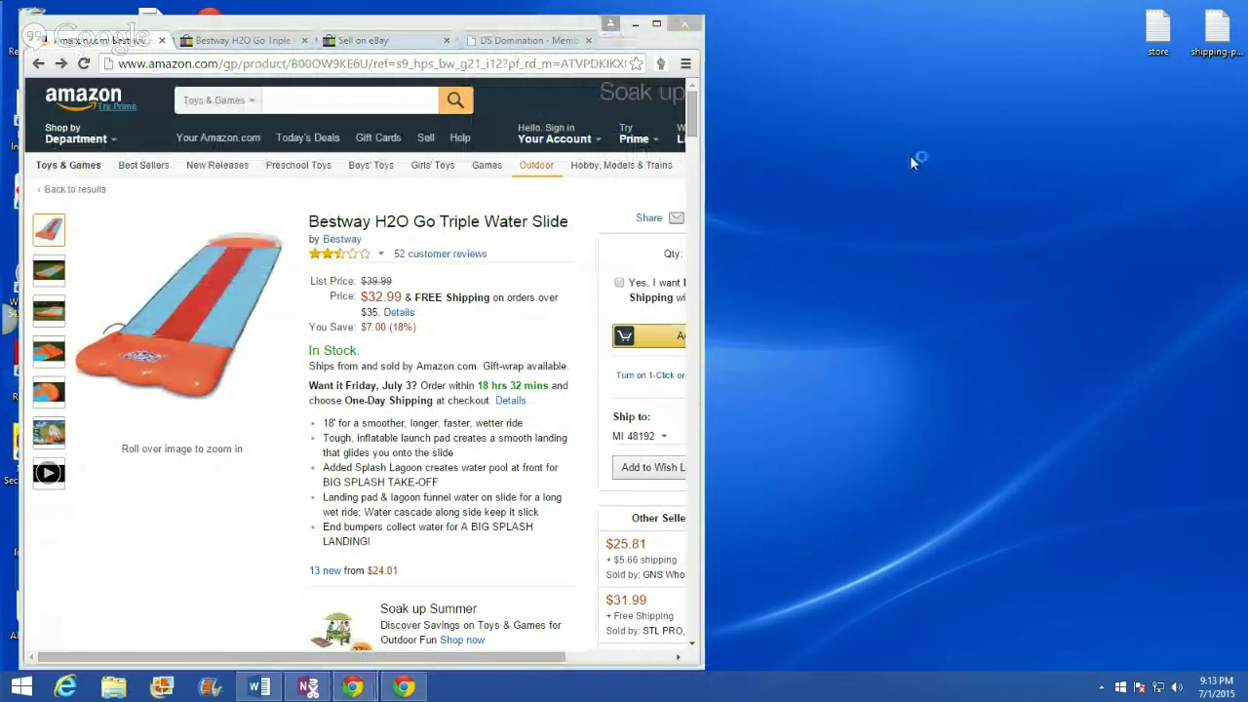
# Step: Open the store text file from the desktop in Notepad and paste the copied phrase on its empty first line
pyautogui.click(1157, 43)
pyautogui.doubleClick(1157, 43)
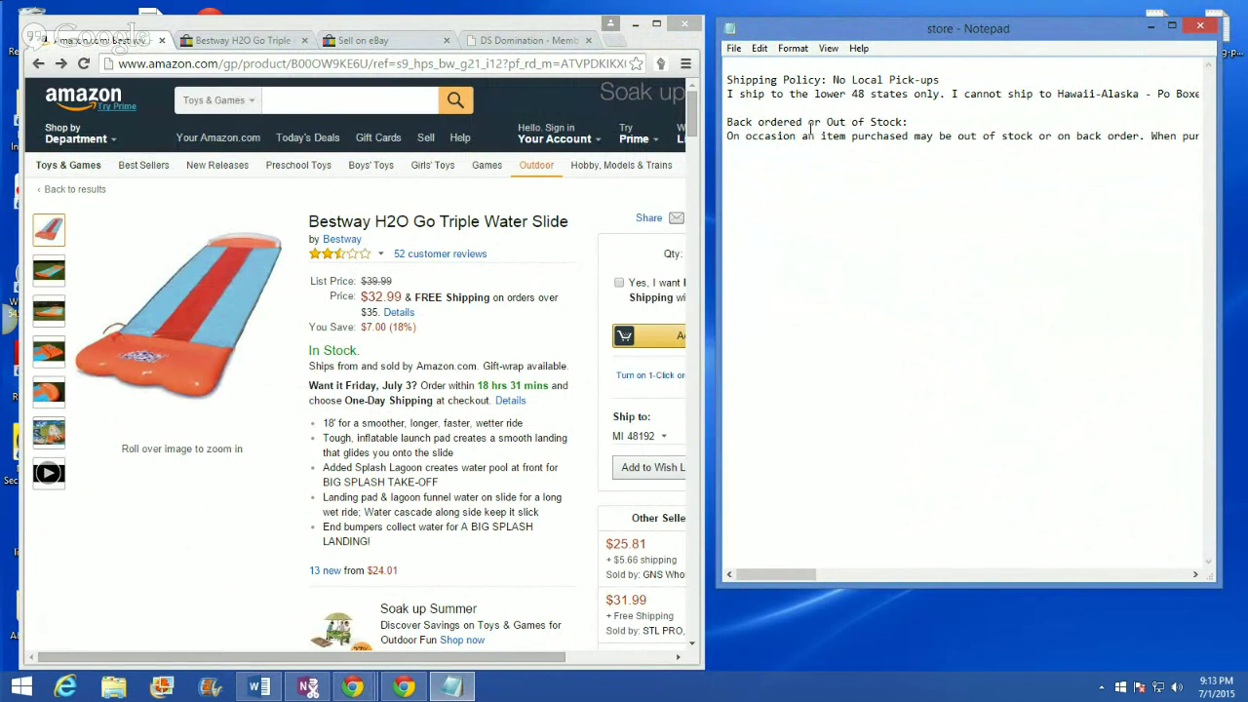
pyautogui.rightClick(728, 65)
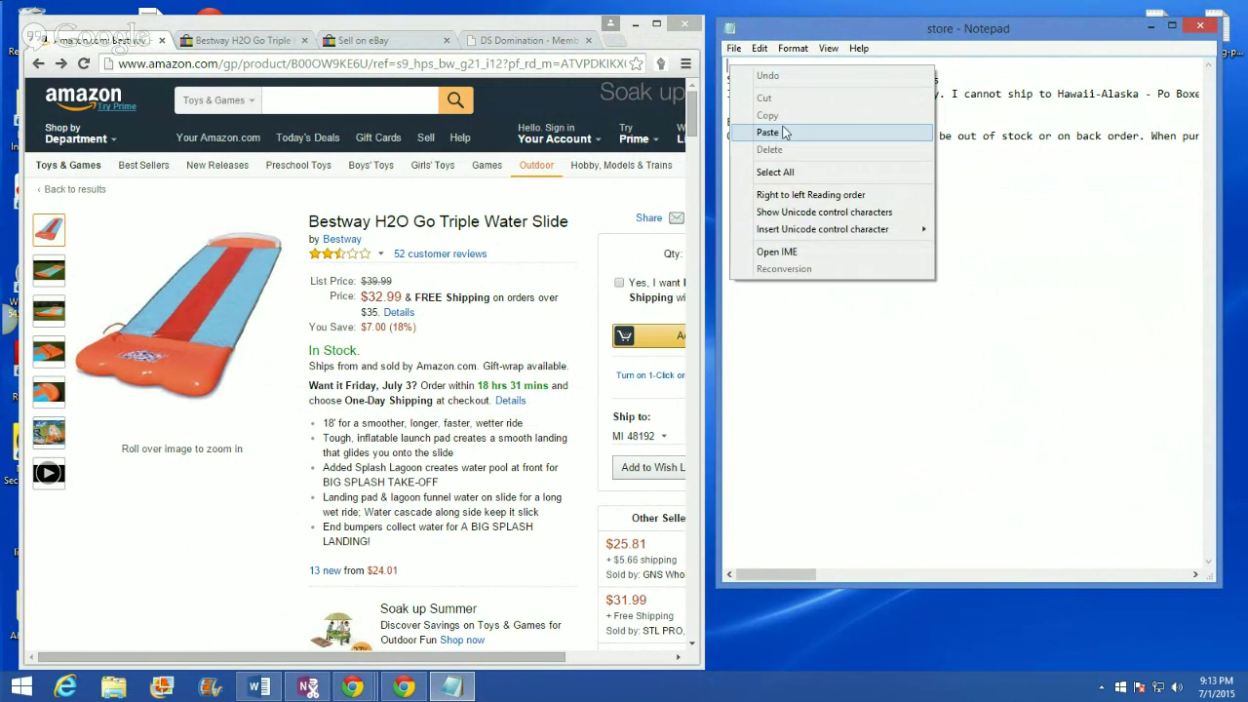
pyautogui.click(768, 131)
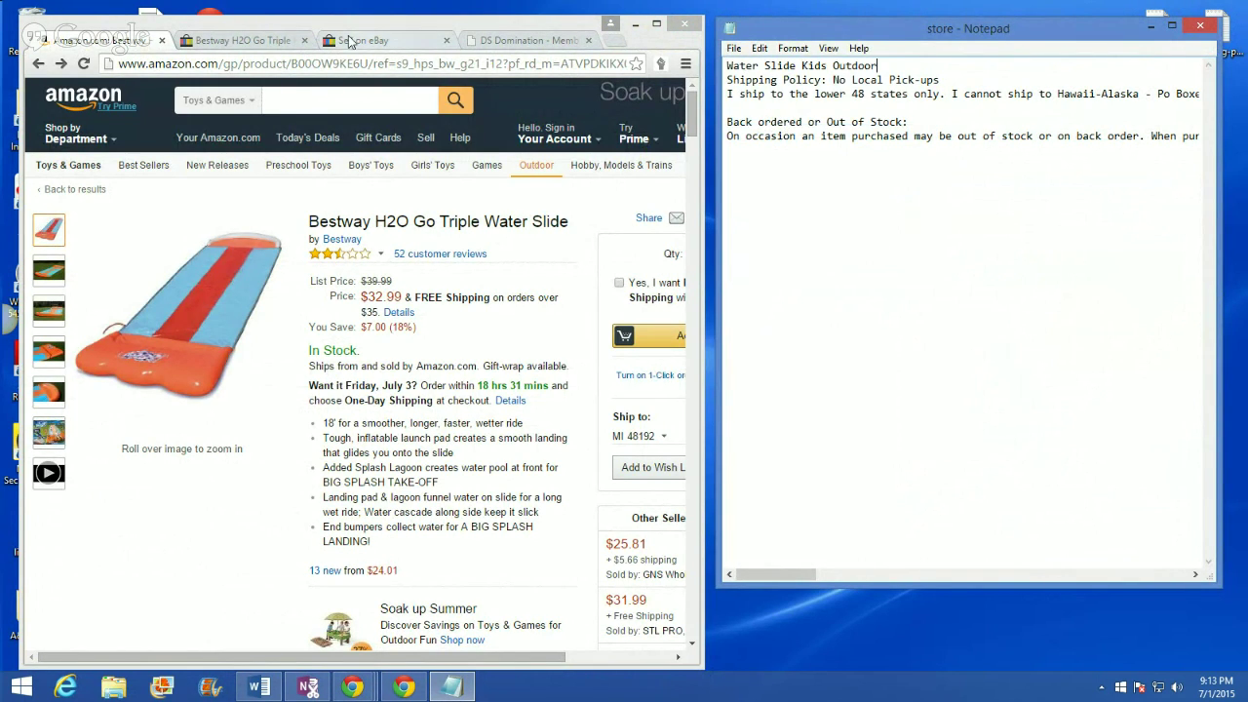
# Step: Bring back the eBay listing form, then hyphenate the pasted Notepad phrase as "Water-Slide-Kids-Outdoor"
pyautogui.click(255, 40)
pyautogui.click(441, 34)
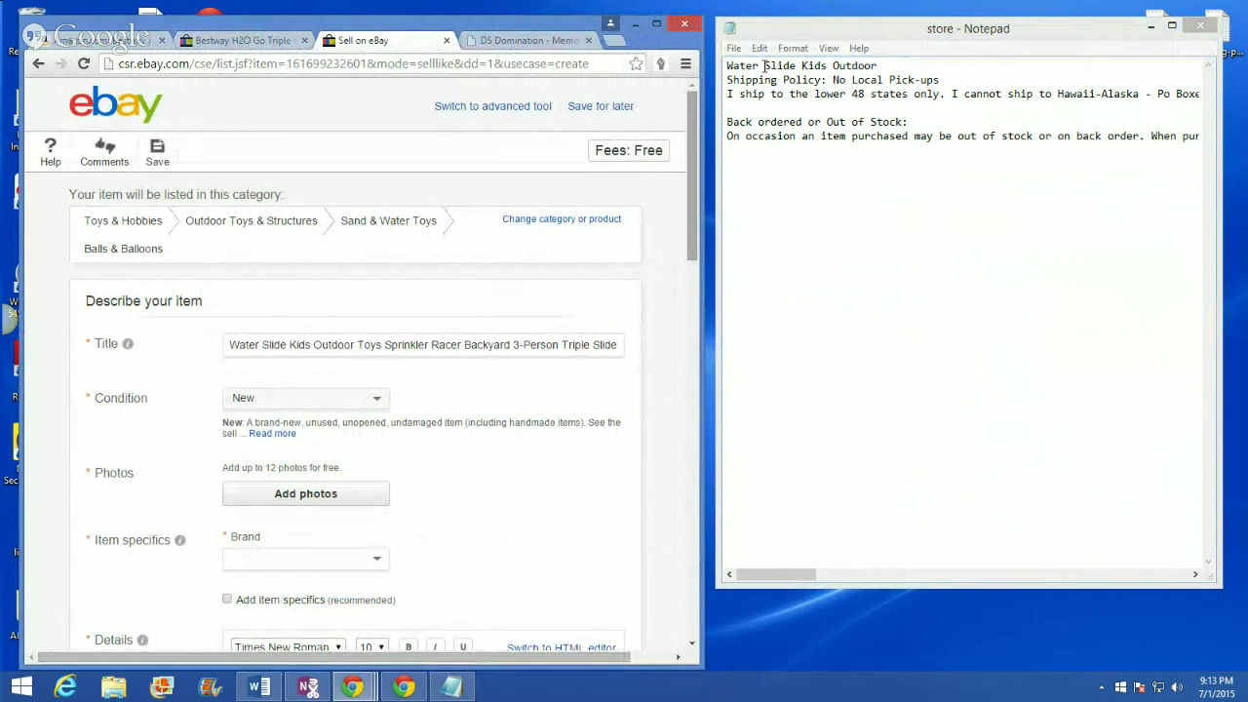
pyautogui.click(765, 65)
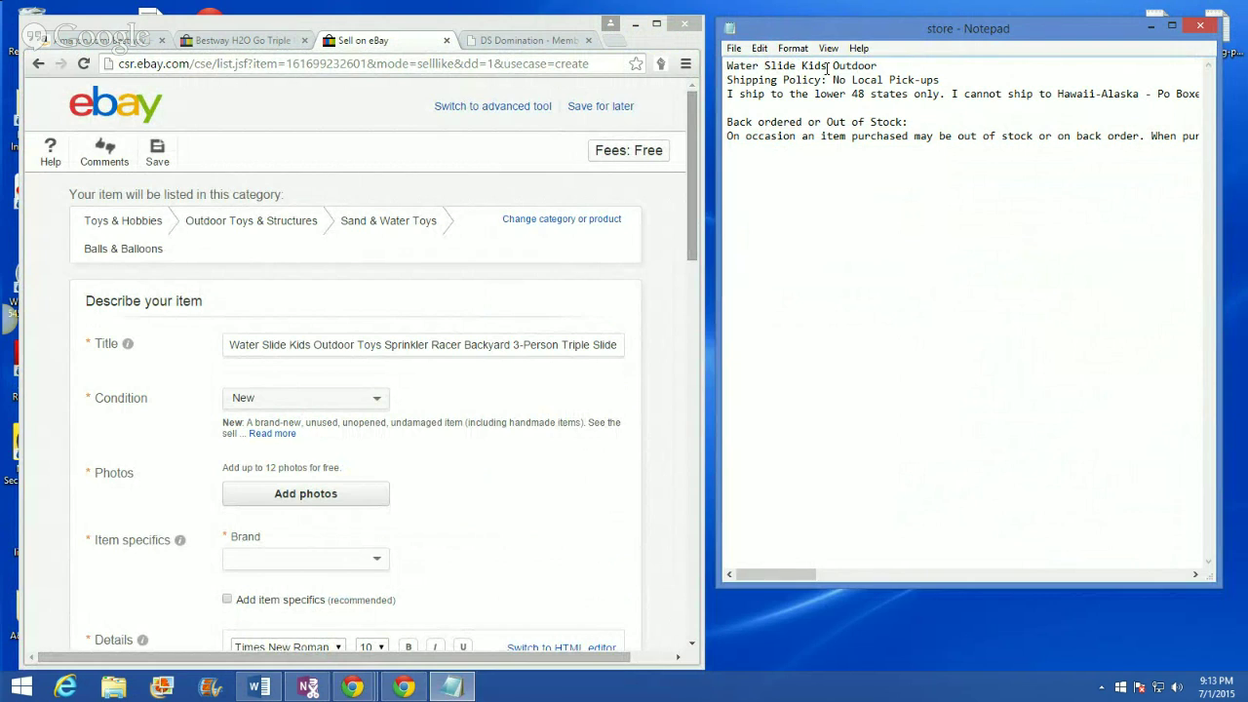
pyautogui.press('BackSpace')
pyautogui.write('-')
pyautogui.click(799, 65)
pyautogui.press('BackSpace')
pyautogui.write('-')
pyautogui.click(831, 66)
pyautogui.press('BackSpace')
pyautogui.write('-')
# Step: Copy "Water-Slide-Kids-Outdoor" from the note and close the text file without saving the changes
pyautogui.moveTo(880, 66); pyautogui.dragTo(728, 71)
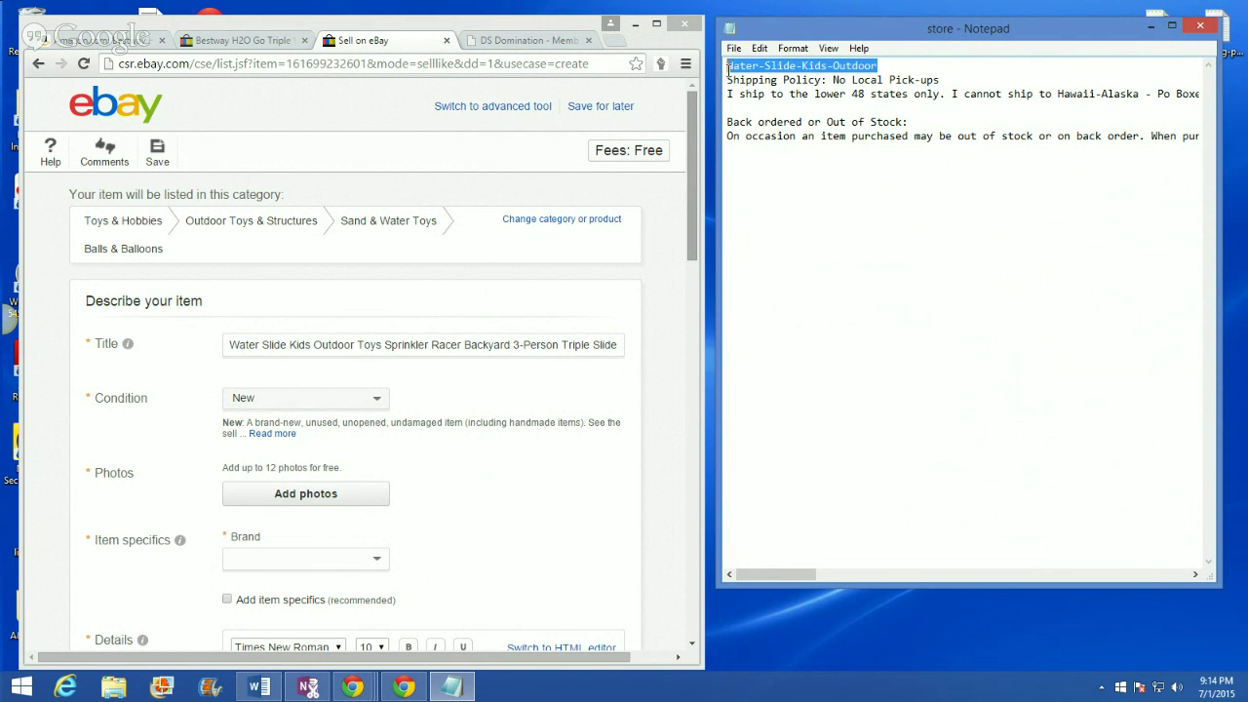
pyautogui.rightClick(728, 65)
pyautogui.click(839, 100)
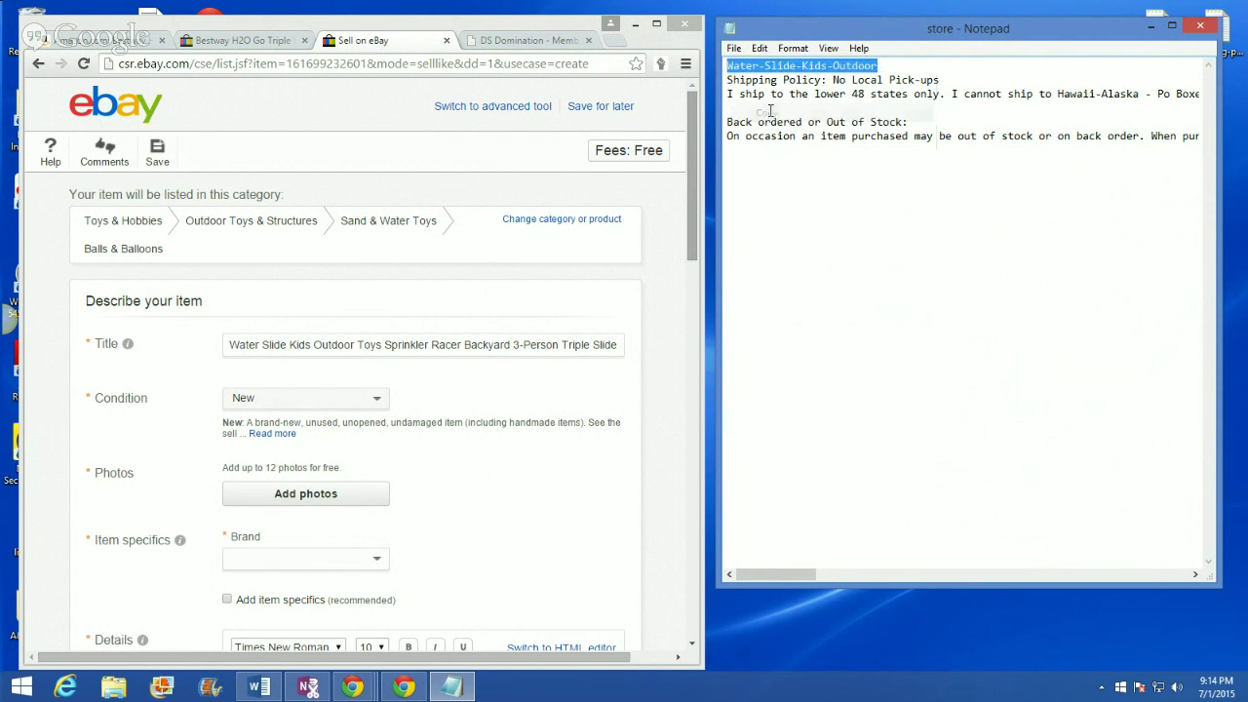
pyautogui.click(1199, 25)
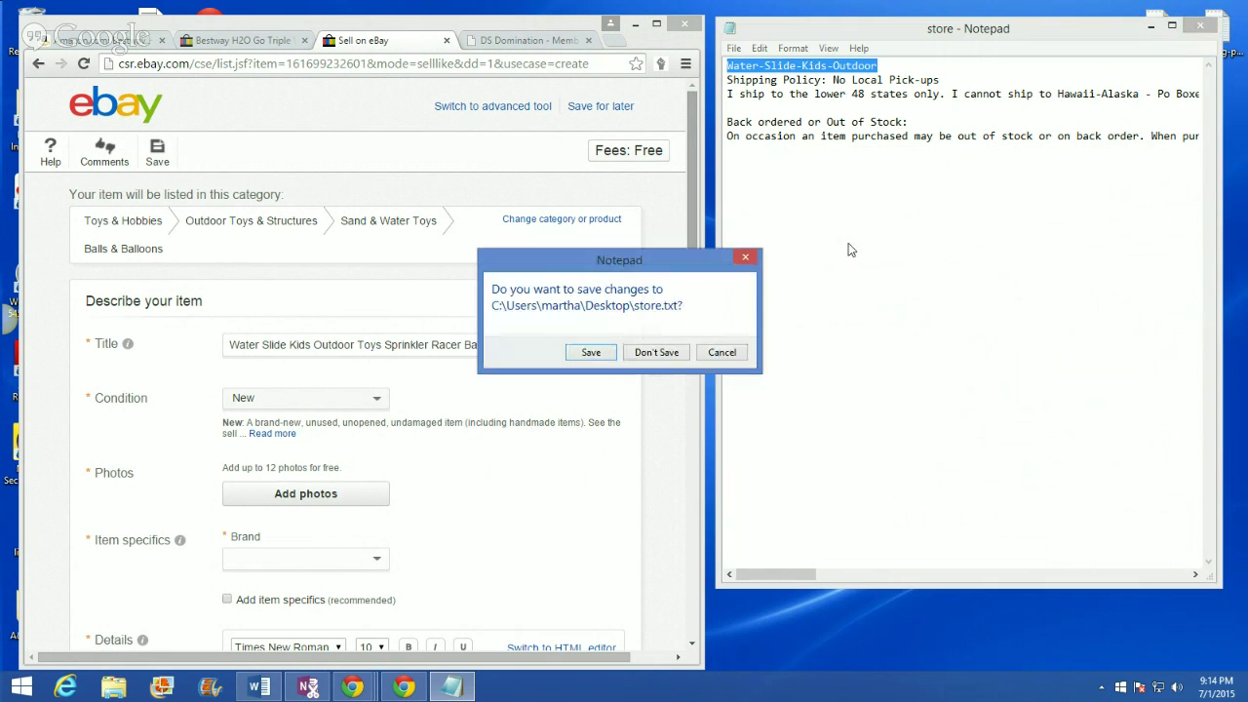
pyautogui.click(651, 351)
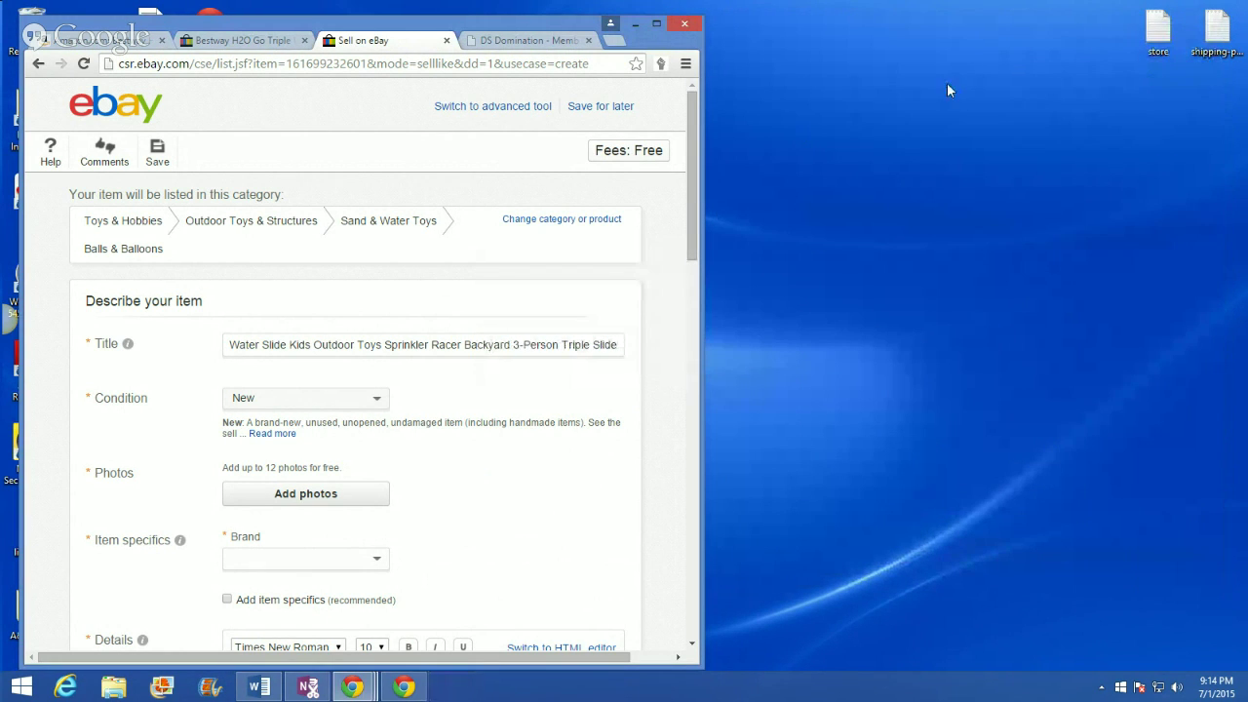
# Step: Open the expanded main photo of the Bestway H2O Go Triple Water Slide on Amazon and save it to the desktop
pyautogui.click(97, 42)
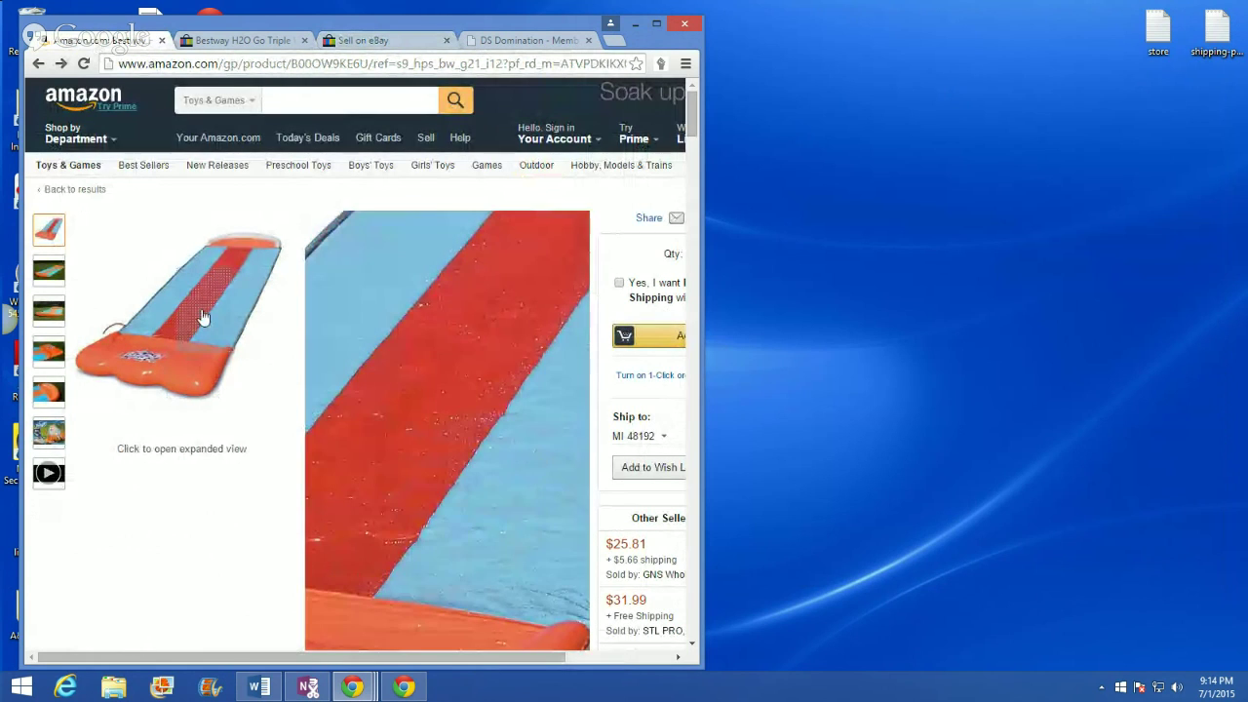
pyautogui.click(203, 314)
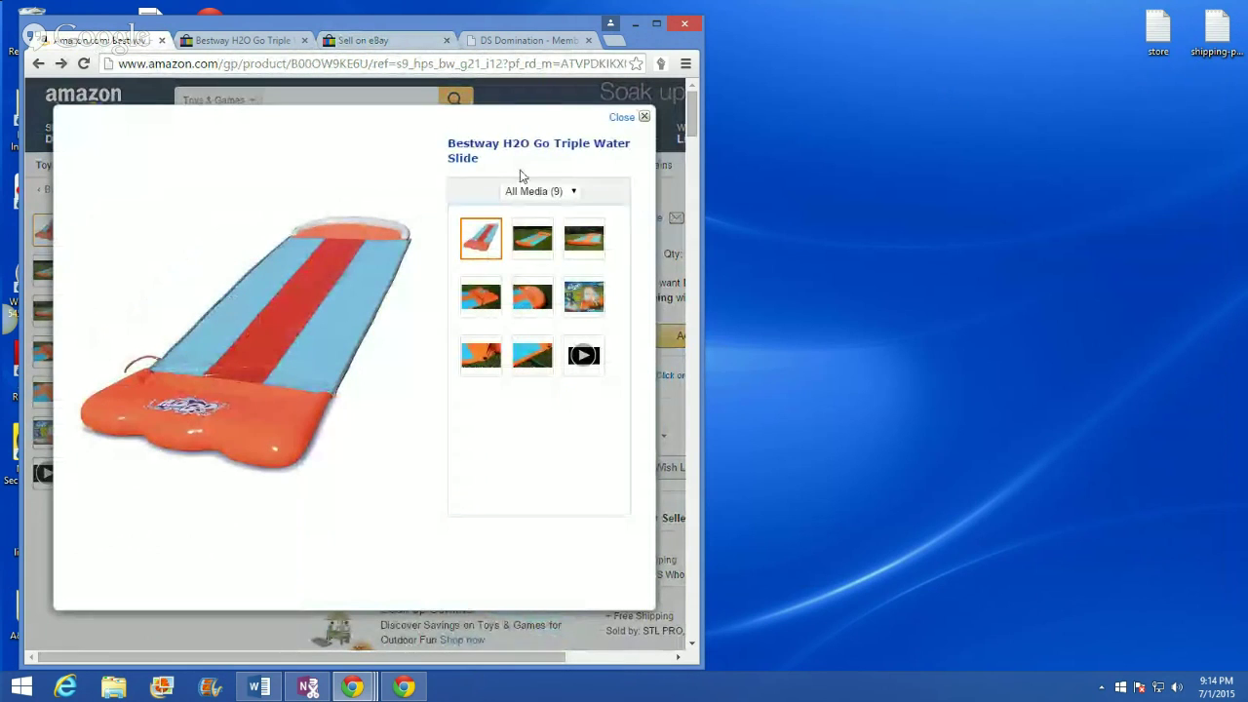
pyautogui.click(640, 124)
pyautogui.click(153, 294)
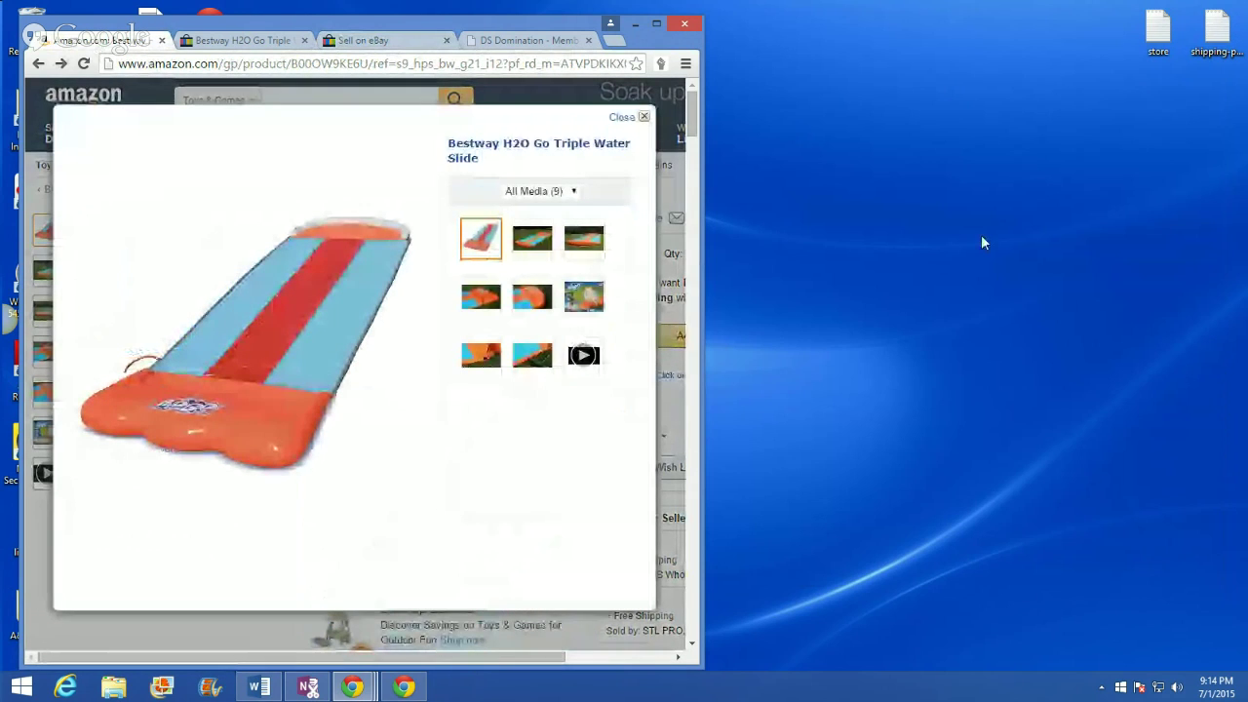
pyautogui.moveTo(279, 301); pyautogui.dragTo(952, 94)
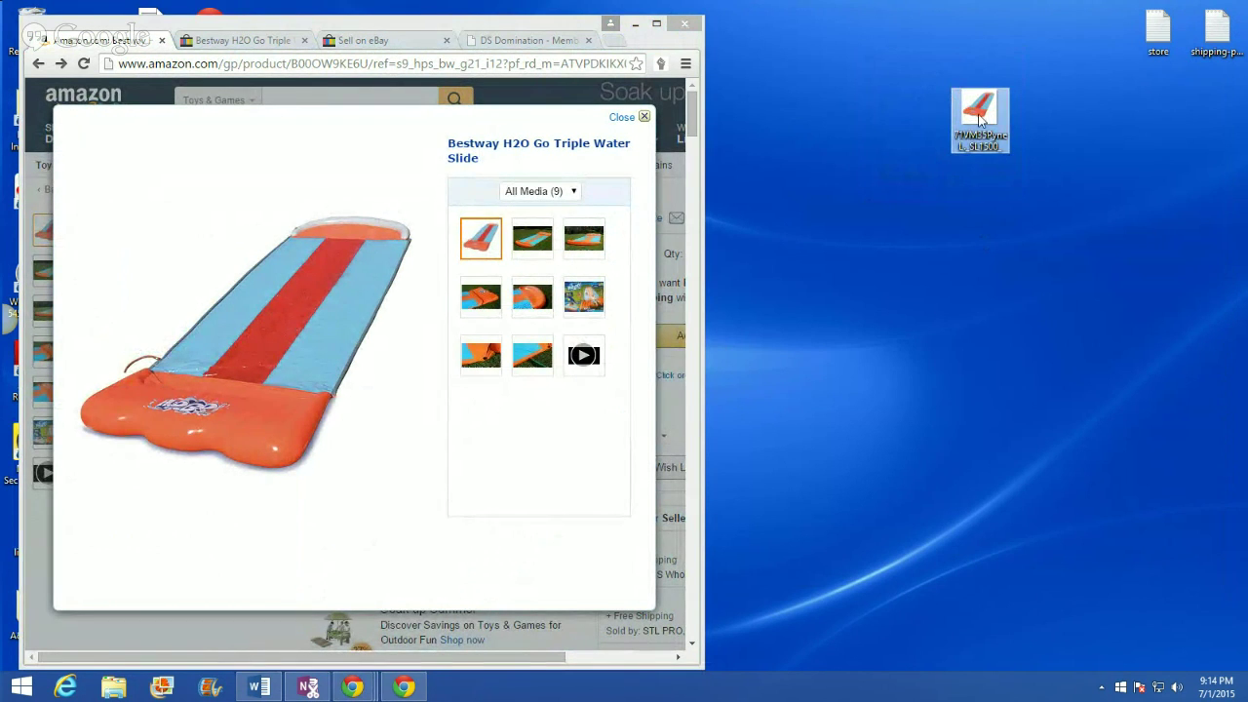
# Step: Save the second and third water slide photos from the Amazon gallery to the desktop, lining up the first photo's icon above them
pyautogui.click(532, 238)
pyautogui.moveTo(433, 269); pyautogui.dragTo(1094, 200)
pyautogui.moveTo(980, 109); pyautogui.dragTo(1098, 109)
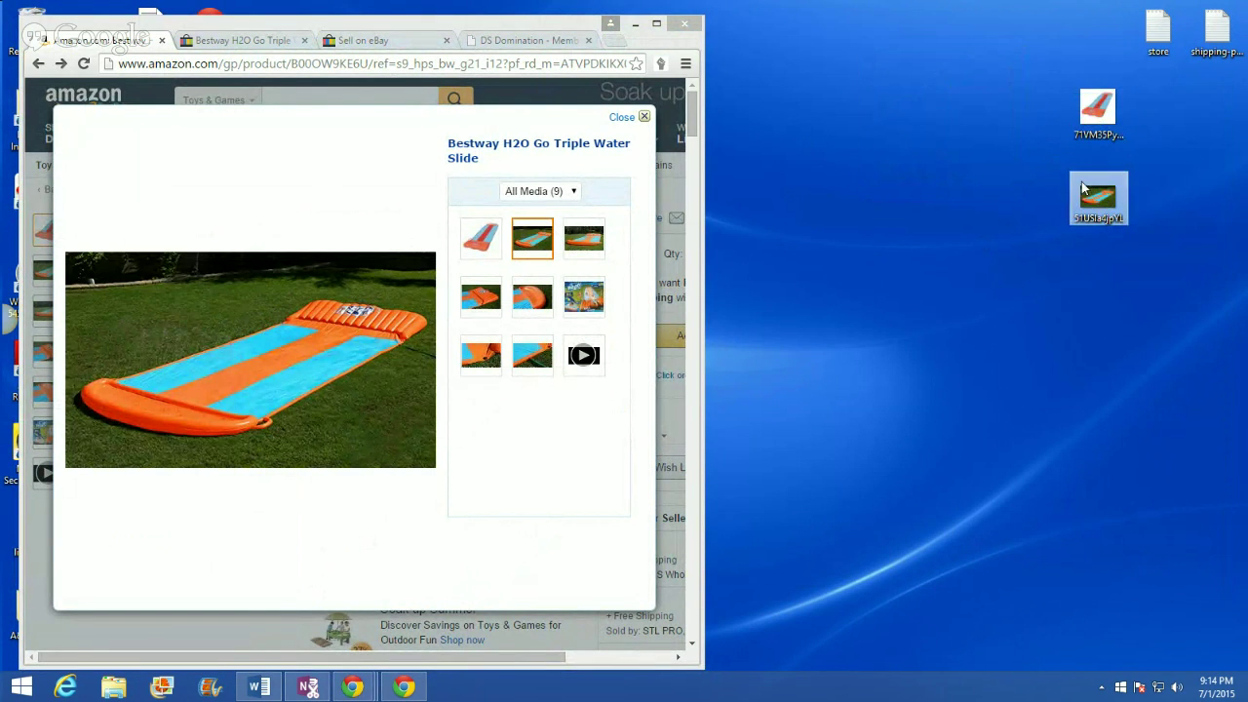
pyautogui.click(575, 251)
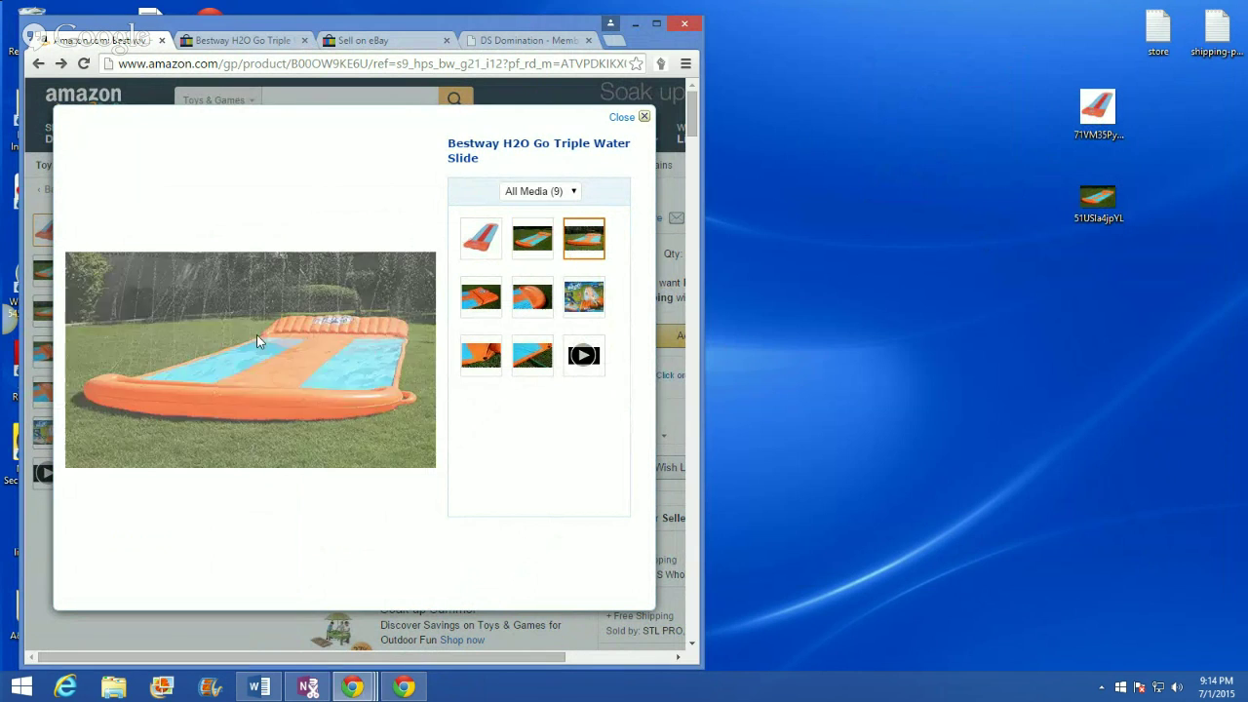
pyautogui.moveTo(256, 334); pyautogui.dragTo(1086, 277)
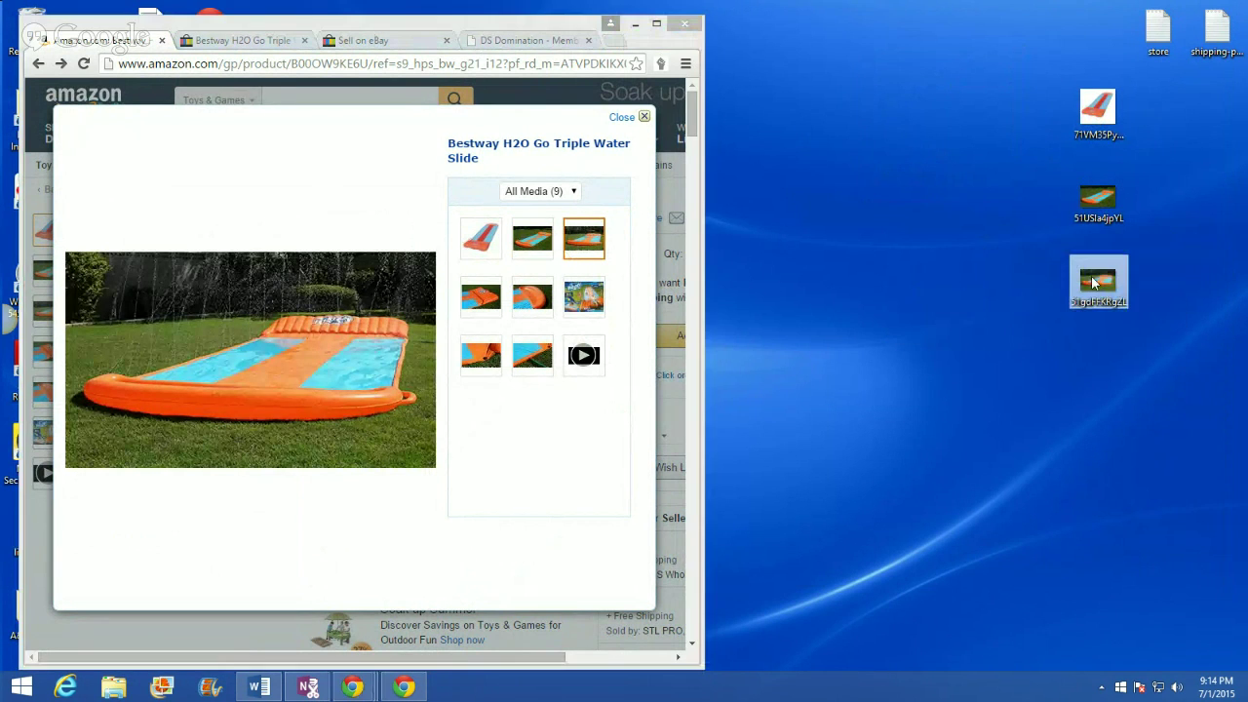
# Step: Save the fourth and fifth gallery photos, showing the two ends of the slide, to the desktop
pyautogui.click(480, 299)
pyautogui.moveTo(409, 332); pyautogui.dragTo(1136, 375)
pyautogui.click(532, 297)
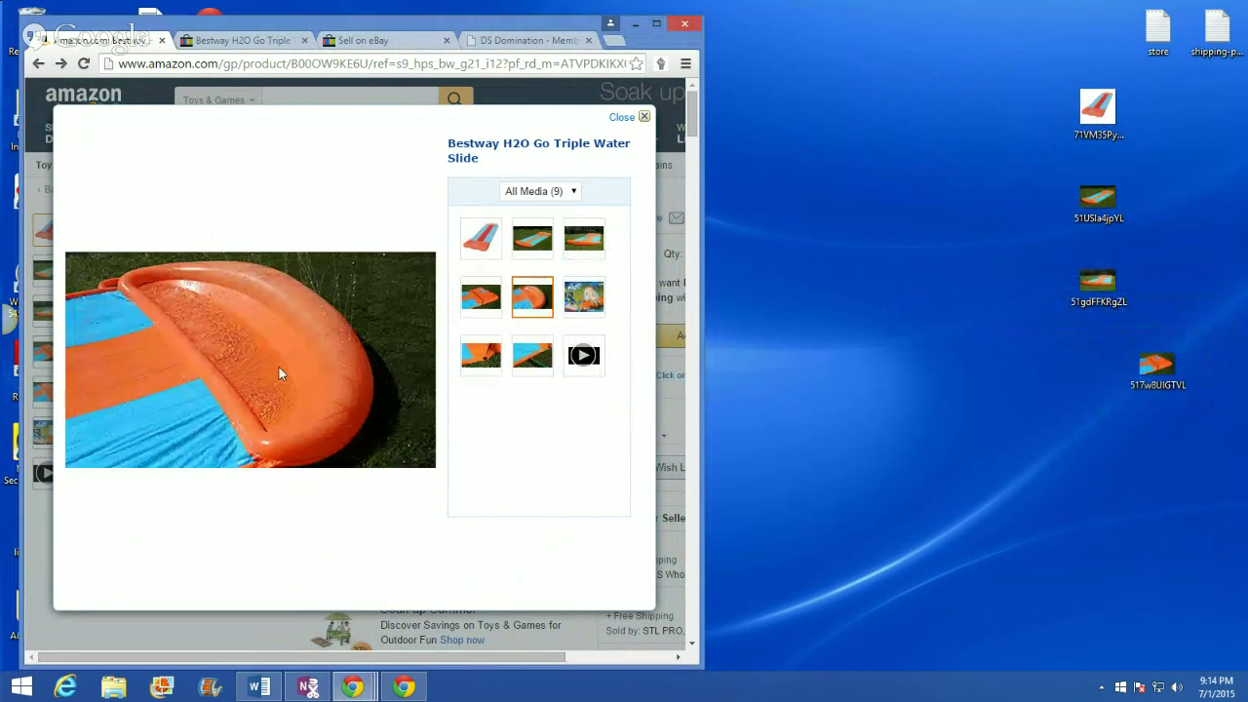
pyautogui.moveTo(279, 367); pyautogui.dragTo(1131, 454)
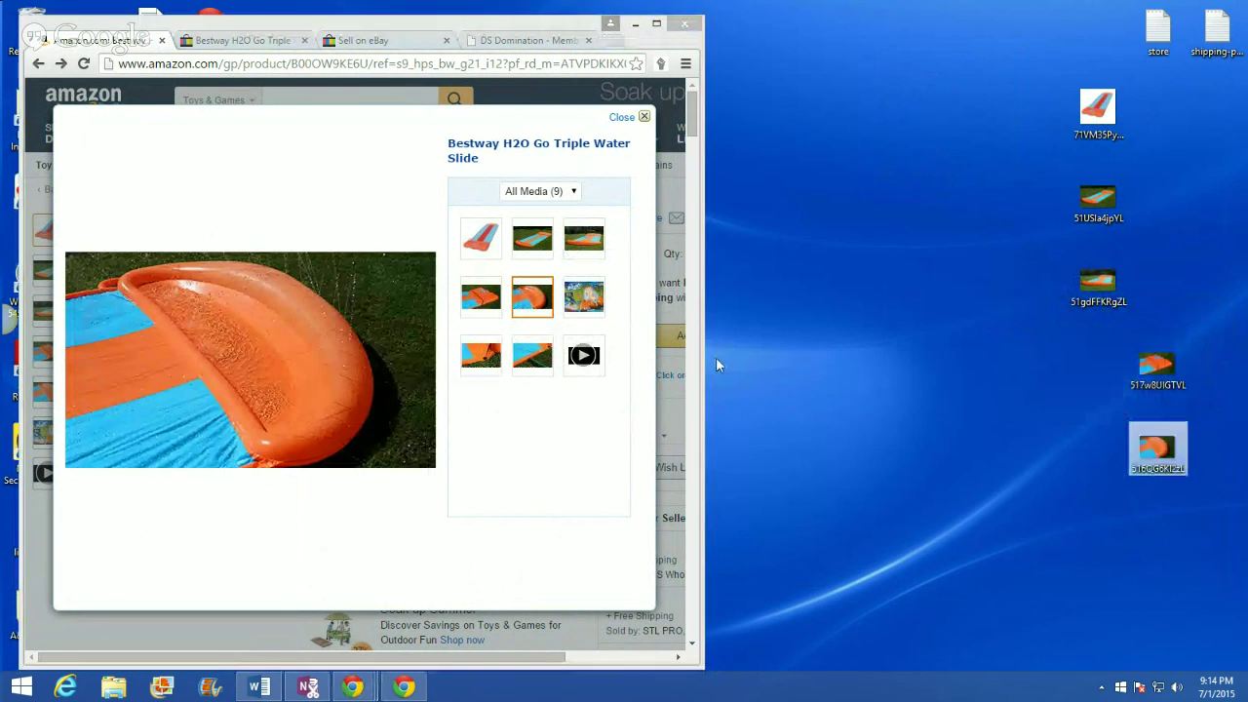
# Step: Save the H2O Go box artwork and the grommet close-up photo to the desktop, and close the Amazon photo viewer
pyautogui.click(583, 304)
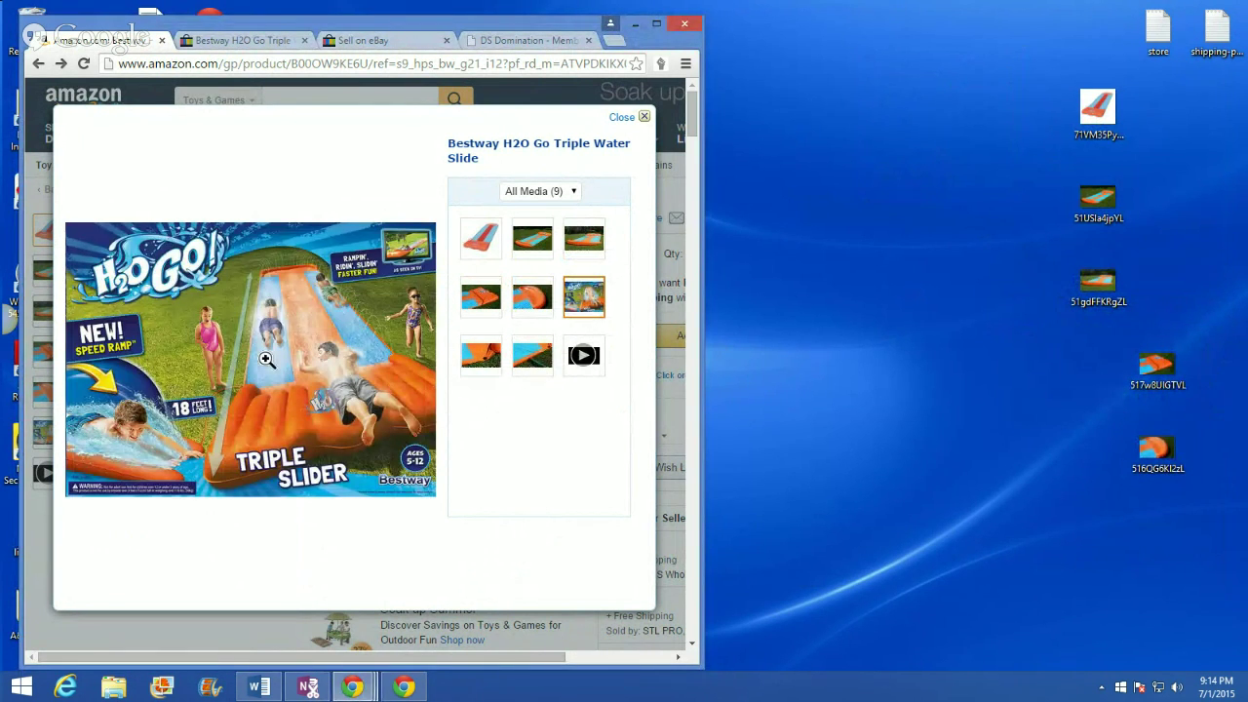
pyautogui.moveTo(262, 360); pyautogui.dragTo(1000, 117)
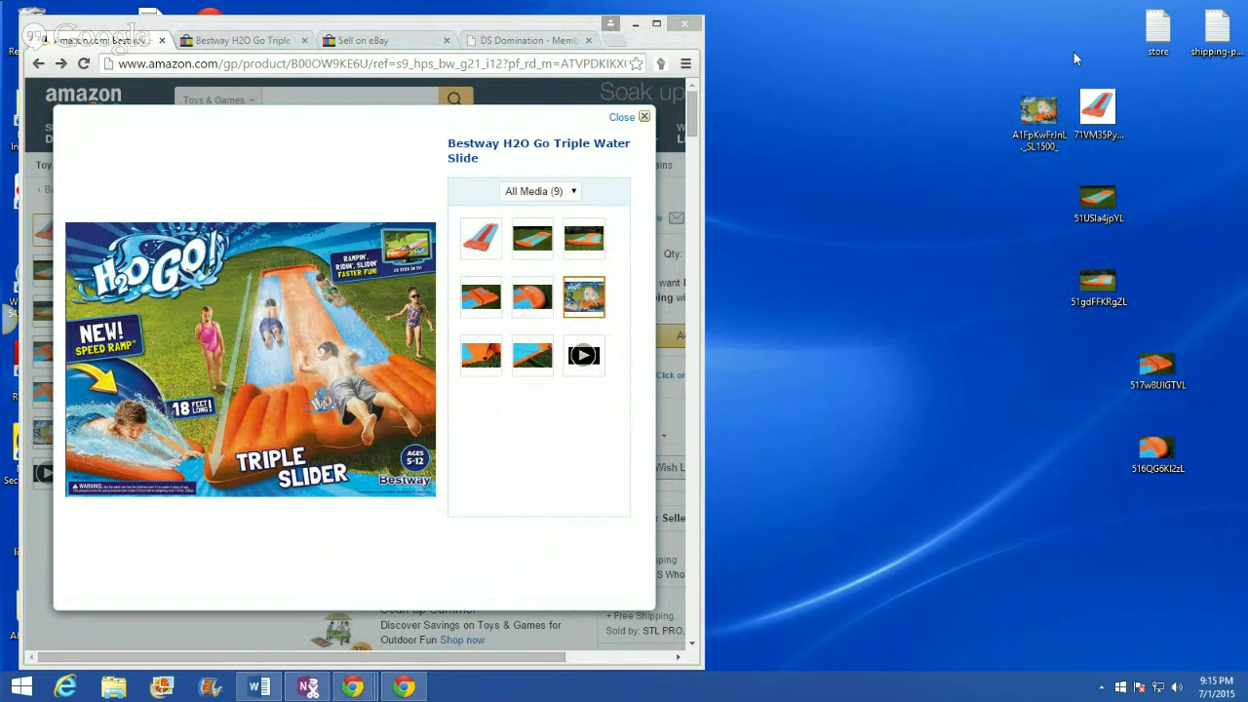
pyautogui.moveTo(1028, 115)
pyautogui.click(858, 297)
pyautogui.click(474, 360)
pyautogui.moveTo(245, 389); pyautogui.dragTo(1158, 209)
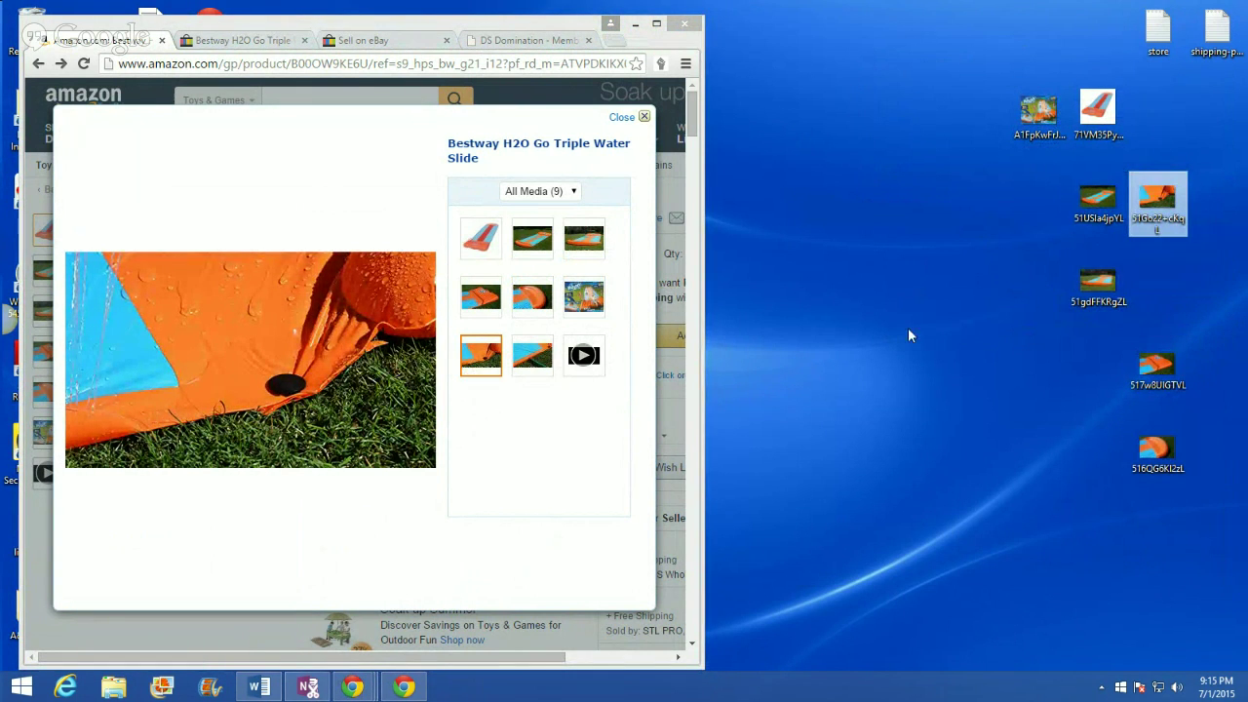
pyautogui.click(612, 129)
pyautogui.click(645, 117)
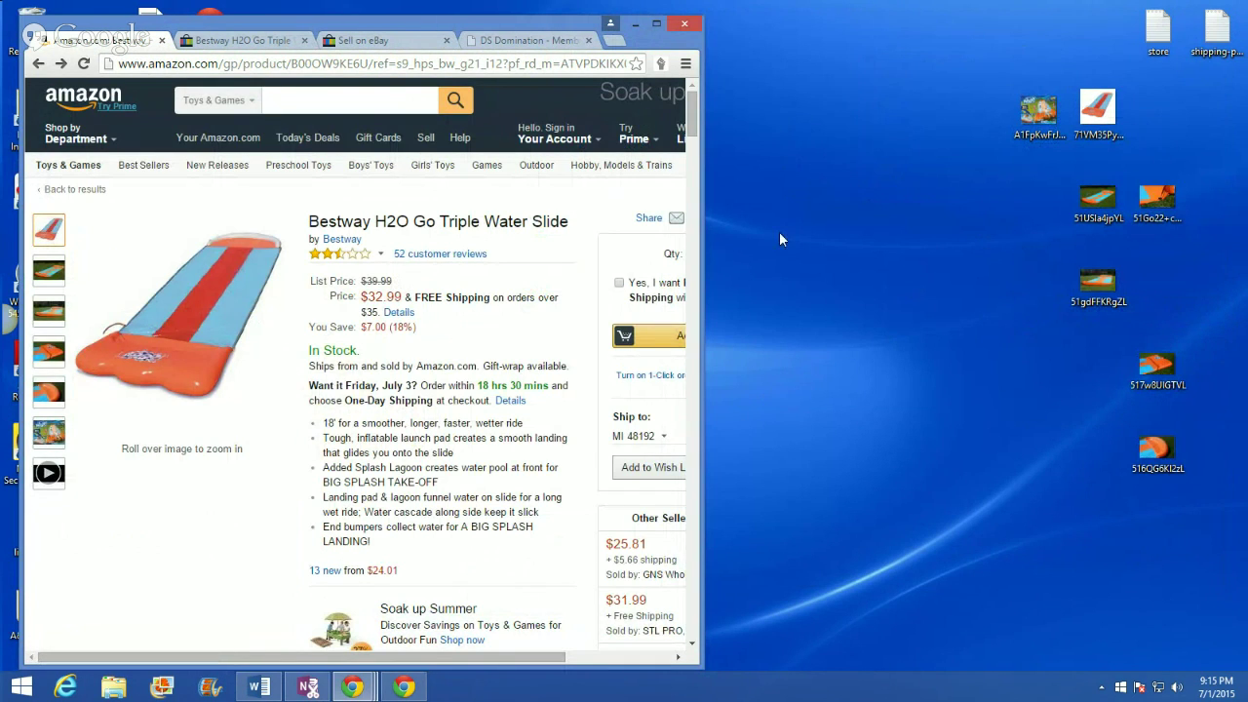
# Step: Switch to the DS Domination members page, widen the browser window and open Legacy Tools
pyautogui.click(499, 42)
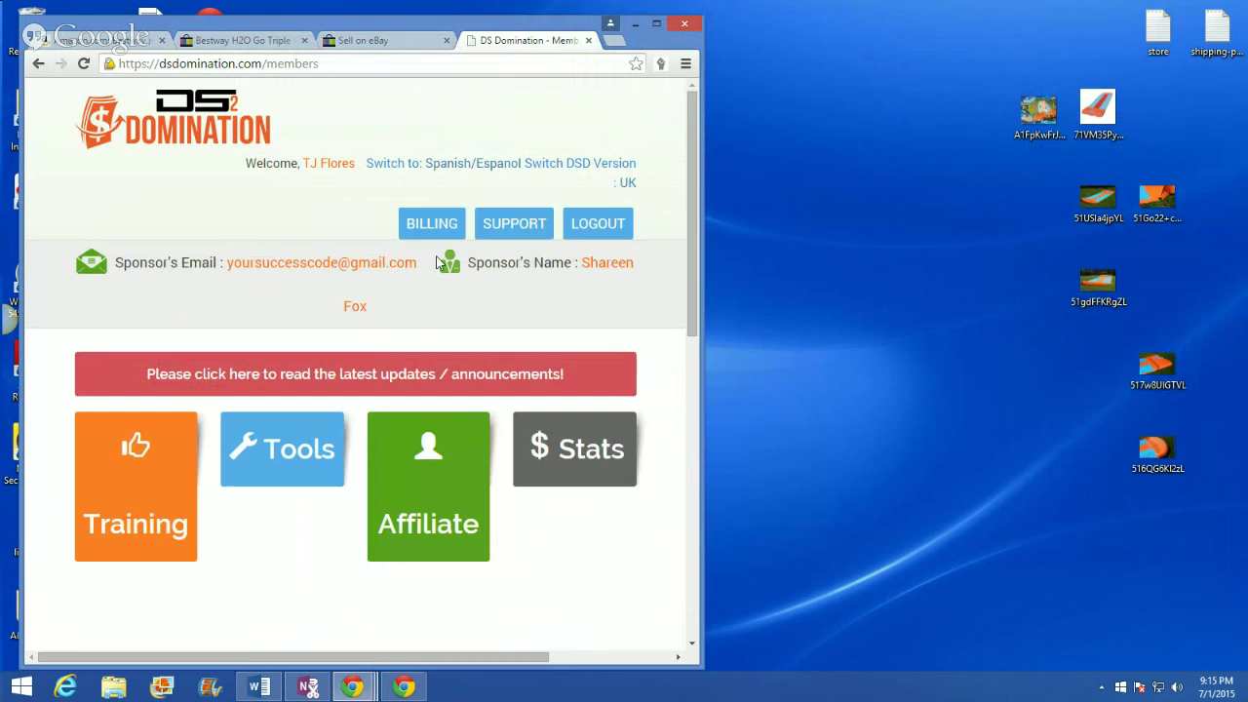
pyautogui.moveTo(701, 94); pyautogui.dragTo(922, 90)
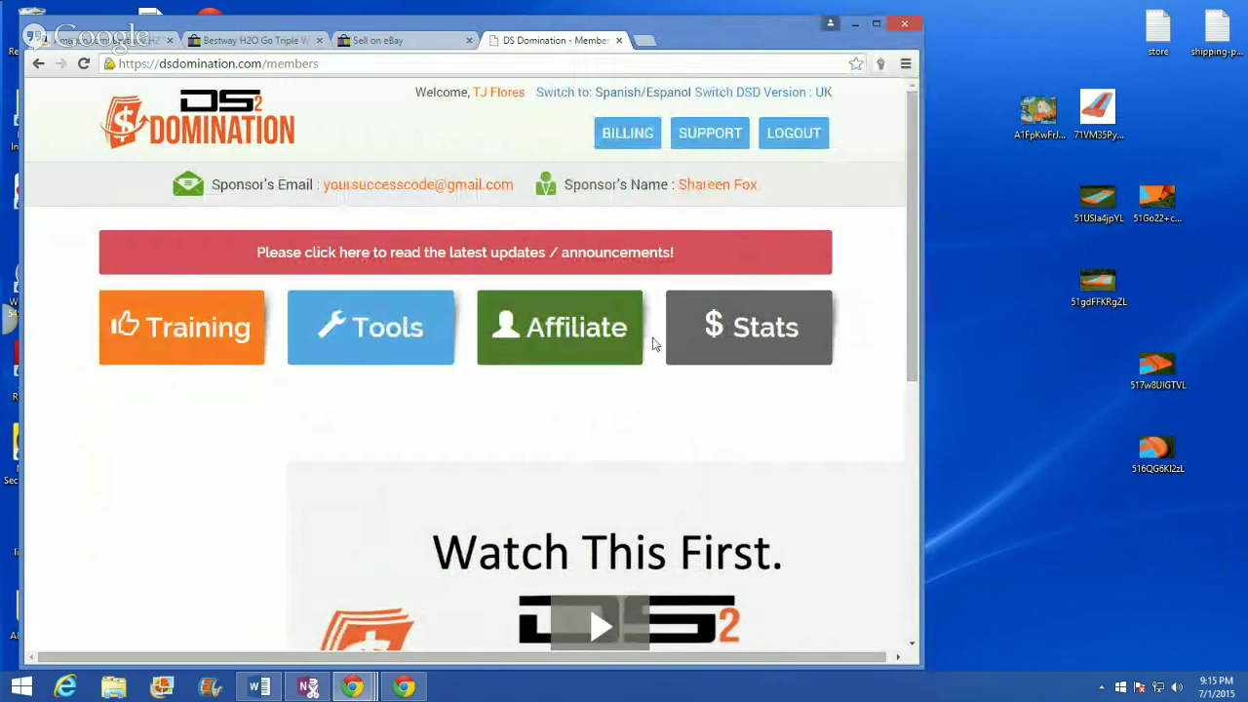
pyautogui.click(359, 343)
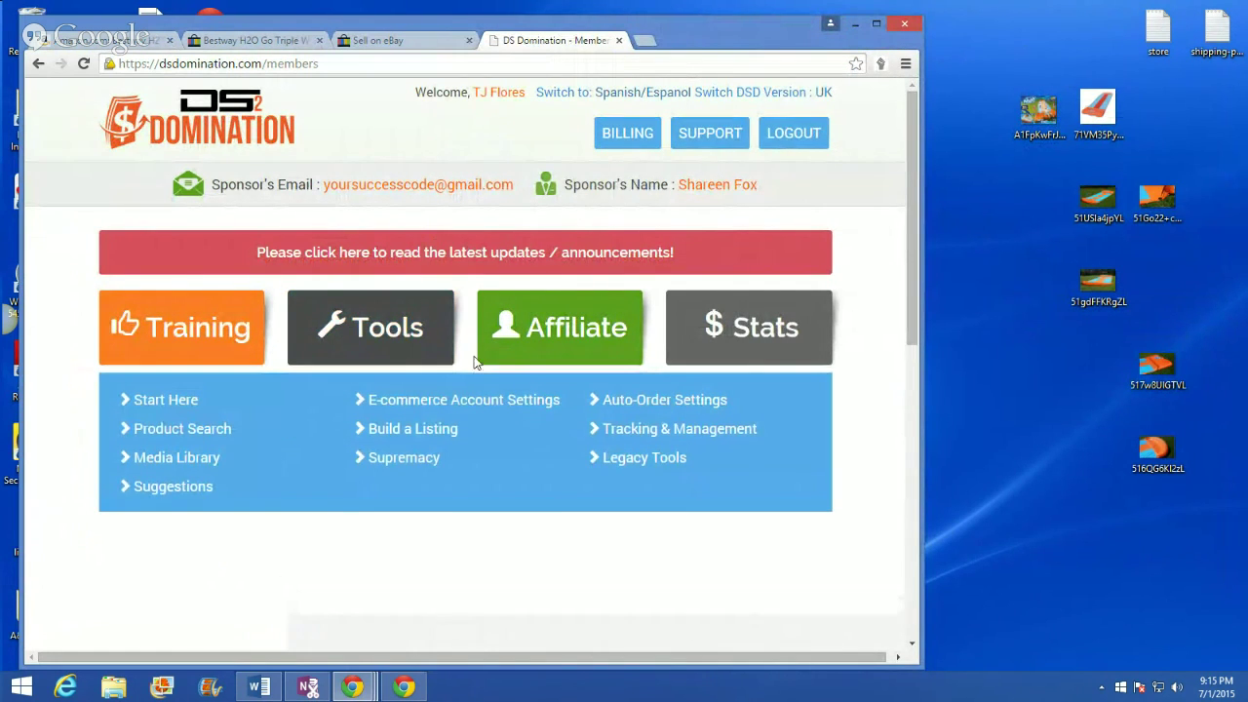
pyautogui.click(634, 458)
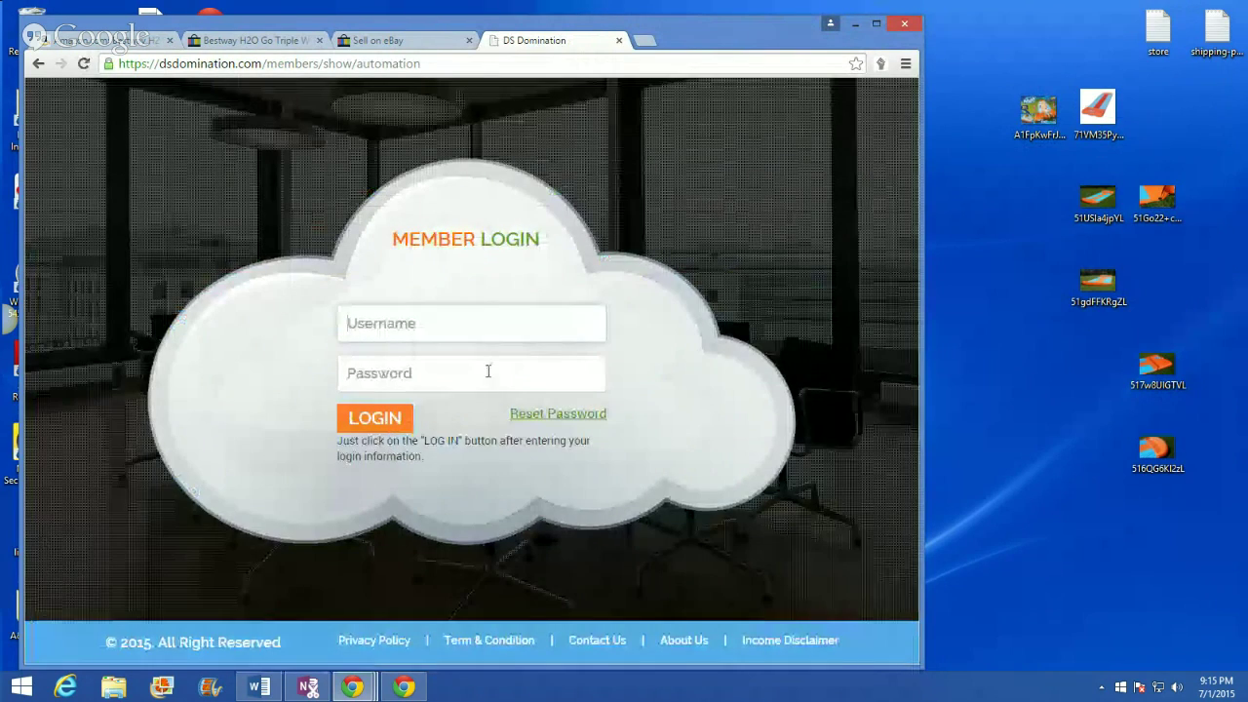
# Step: Log in to the member area with the username and account password, and decline saving the password in the browser
pyautogui.click(404, 323)
pyautogui.click(376, 359)
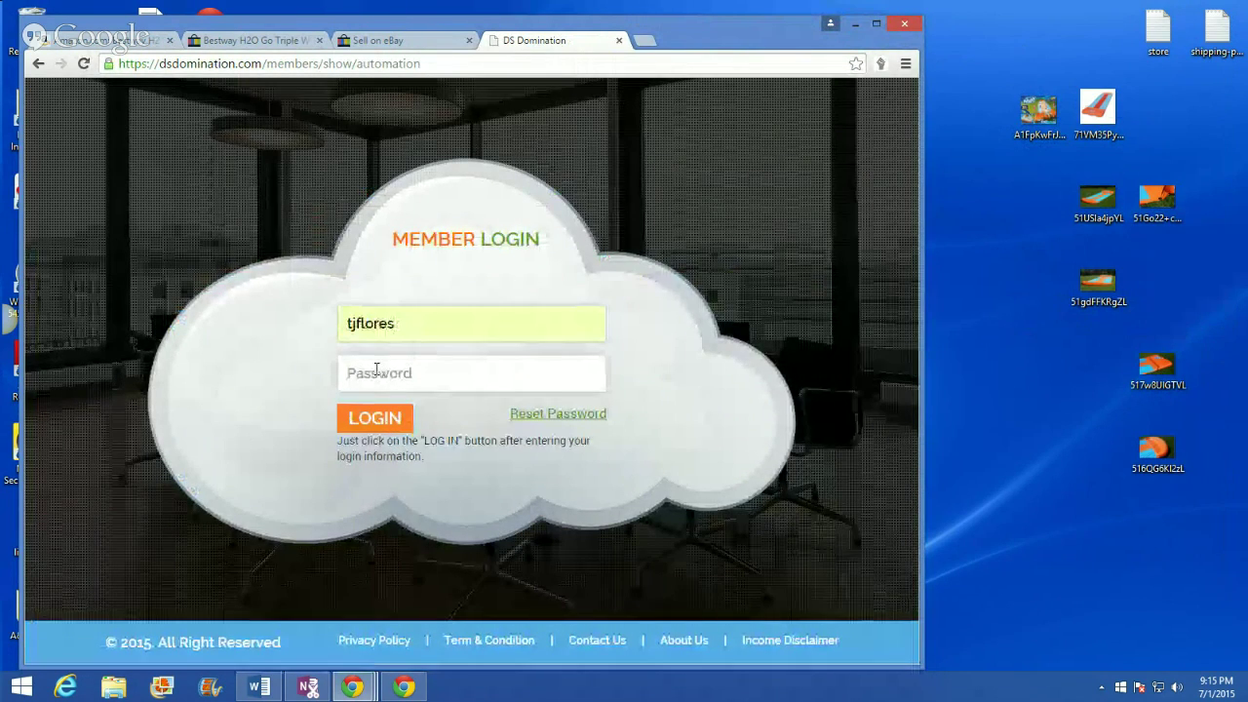
pyautogui.click(376, 370)
pyautogui.write('•••')
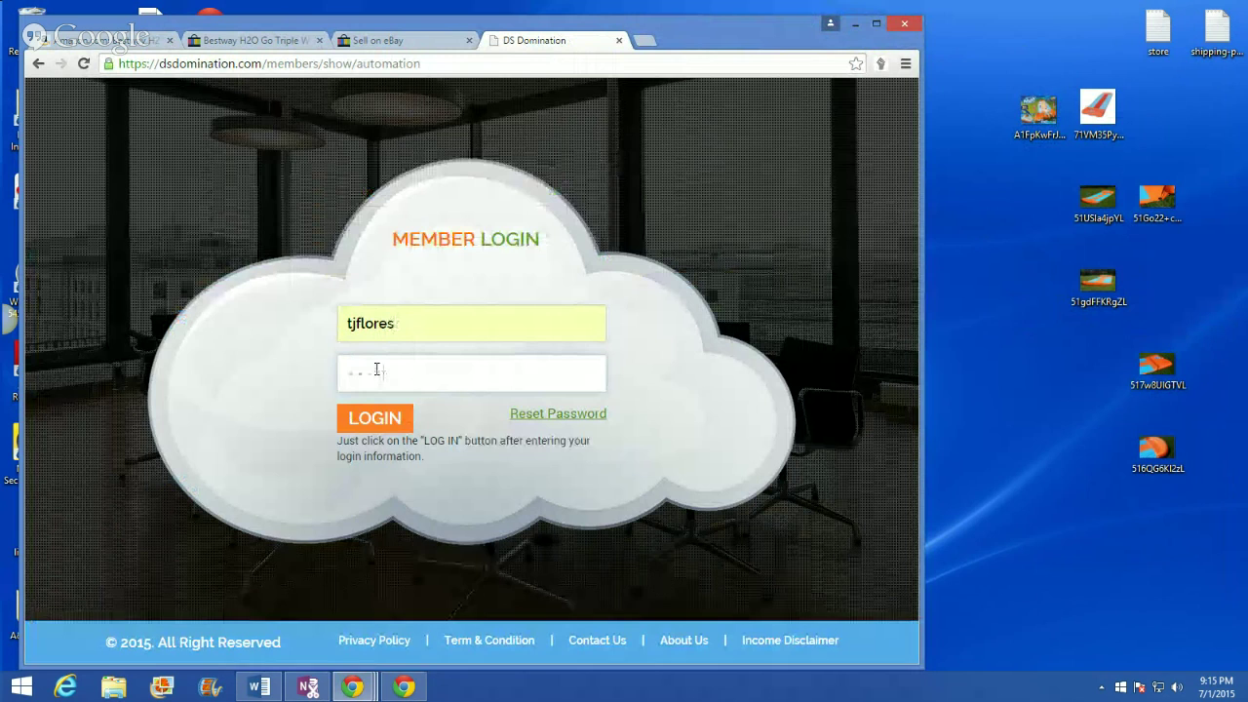
pyautogui.write('••••')
pyautogui.press('Return')
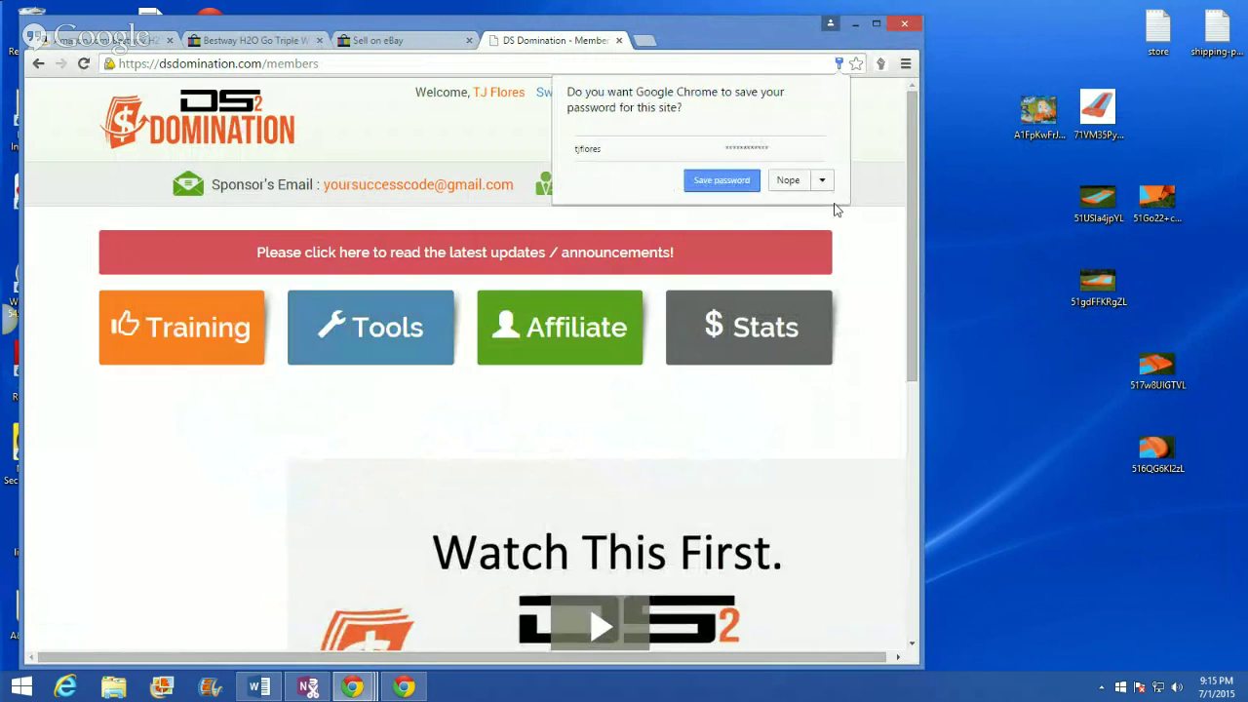
pyautogui.click(769, 179)
# Step: Open the Legacy Tools automation page, reload it and follow its link to the Title Builder
pyautogui.click(429, 328)
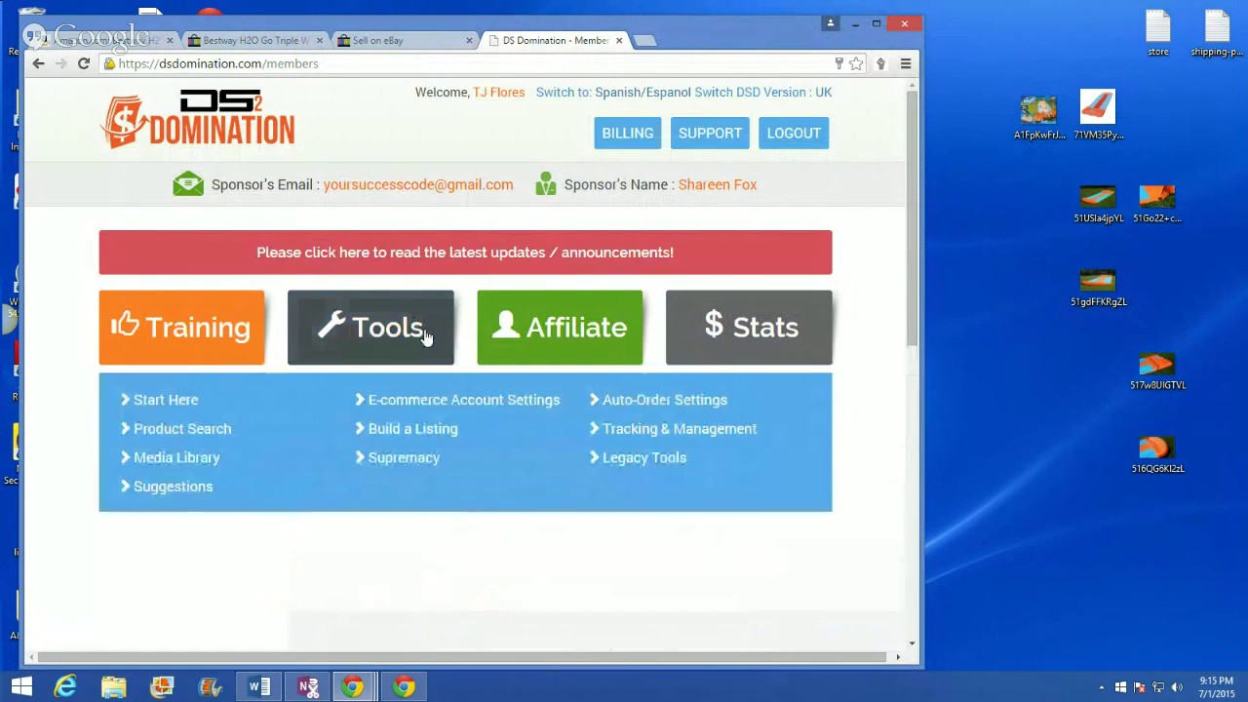
pyautogui.click(658, 459)
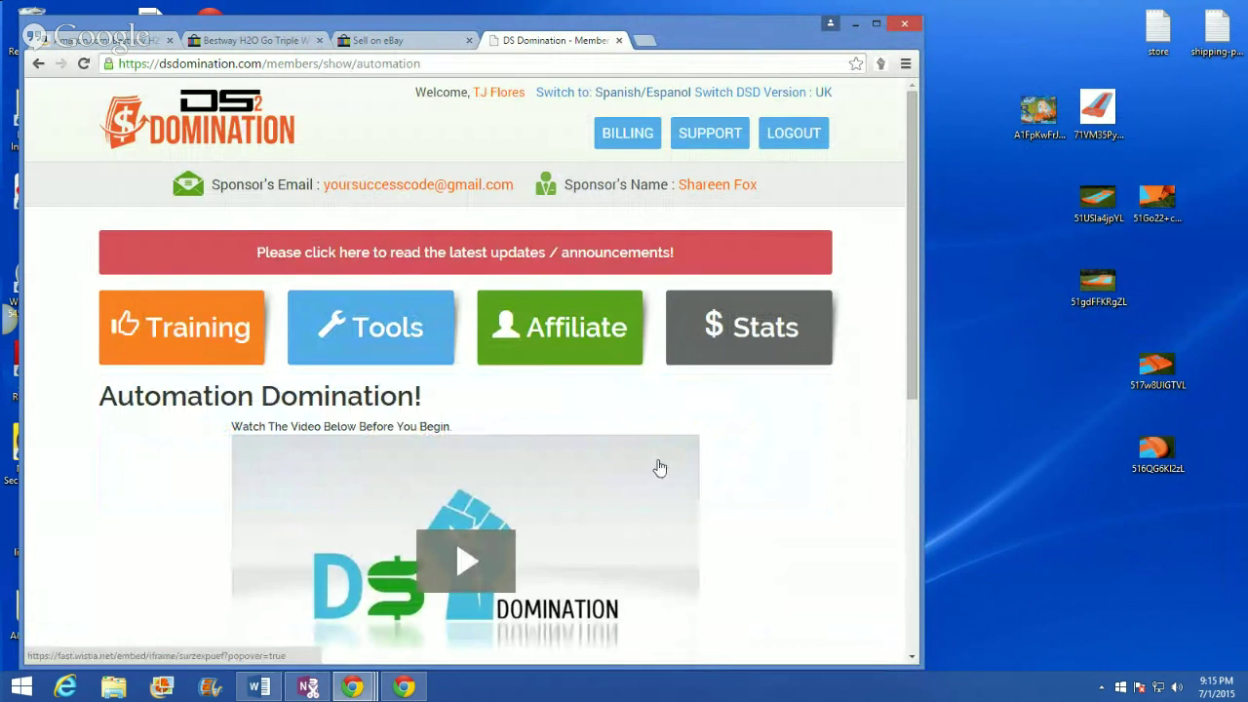
pyautogui.scroll(-3, 647, 449)
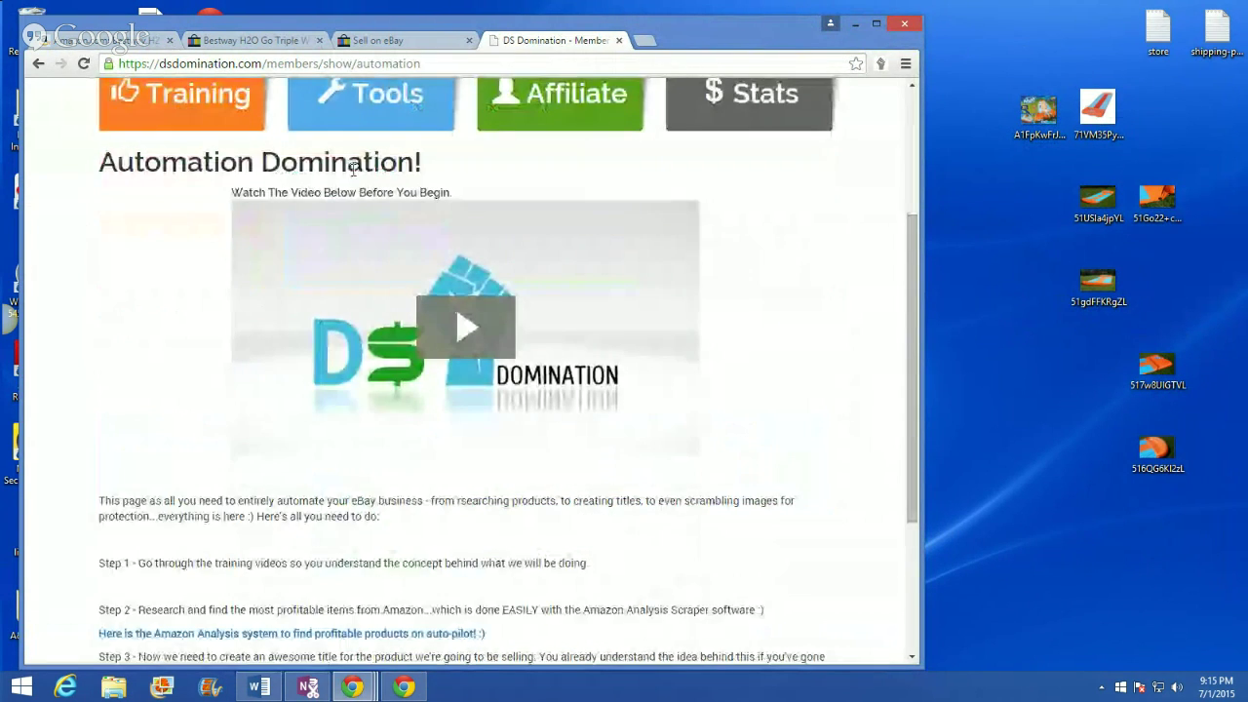
pyautogui.scroll(-3, 338, 383)
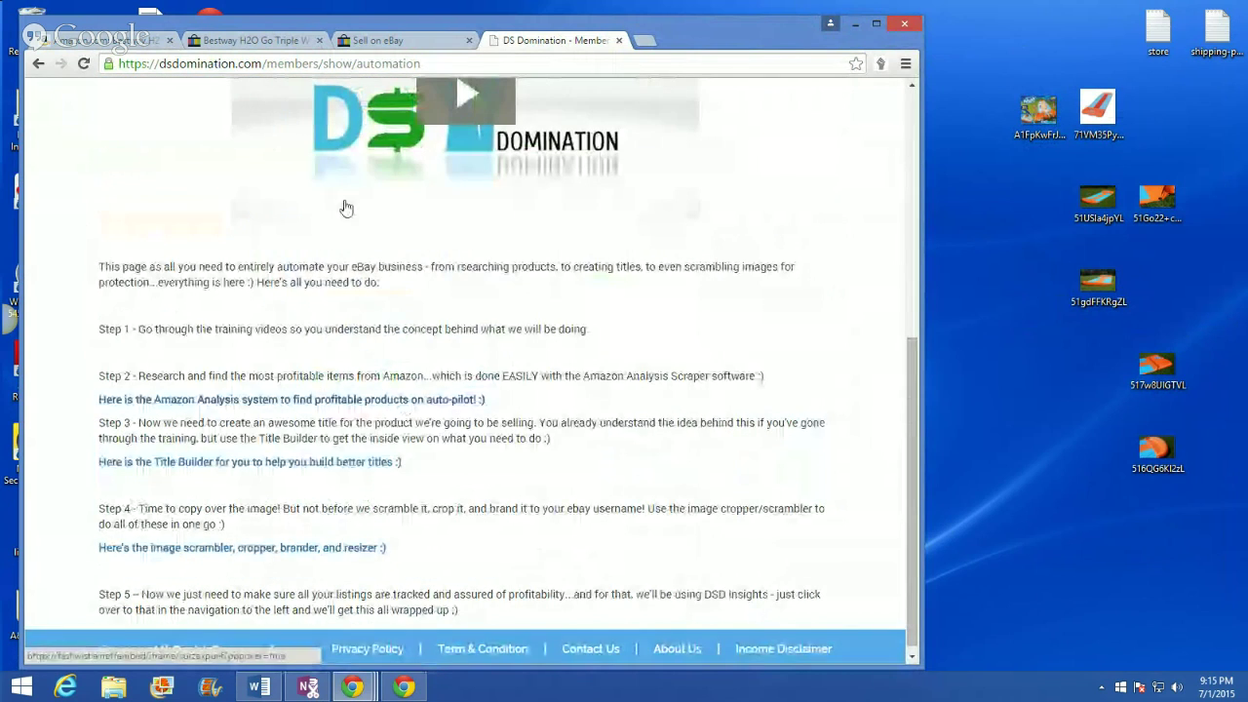
pyautogui.press('F5')
pyautogui.scroll(-5, 156, 458)
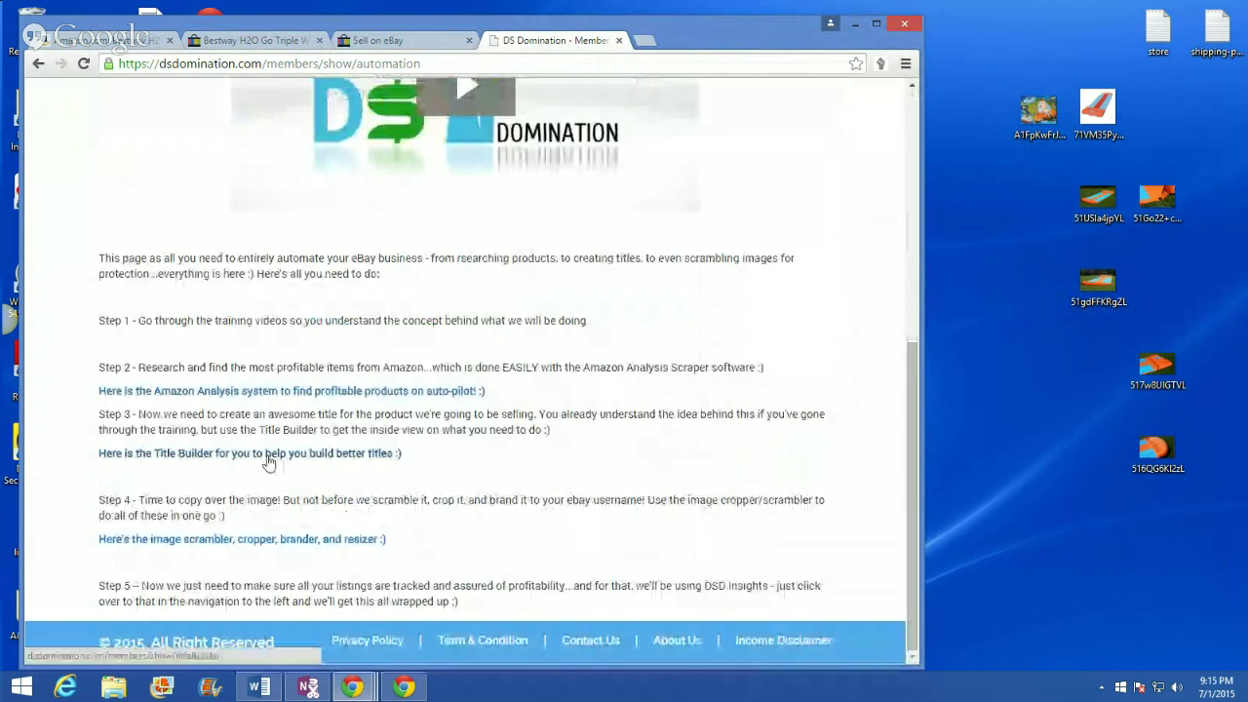
pyautogui.click(269, 453)
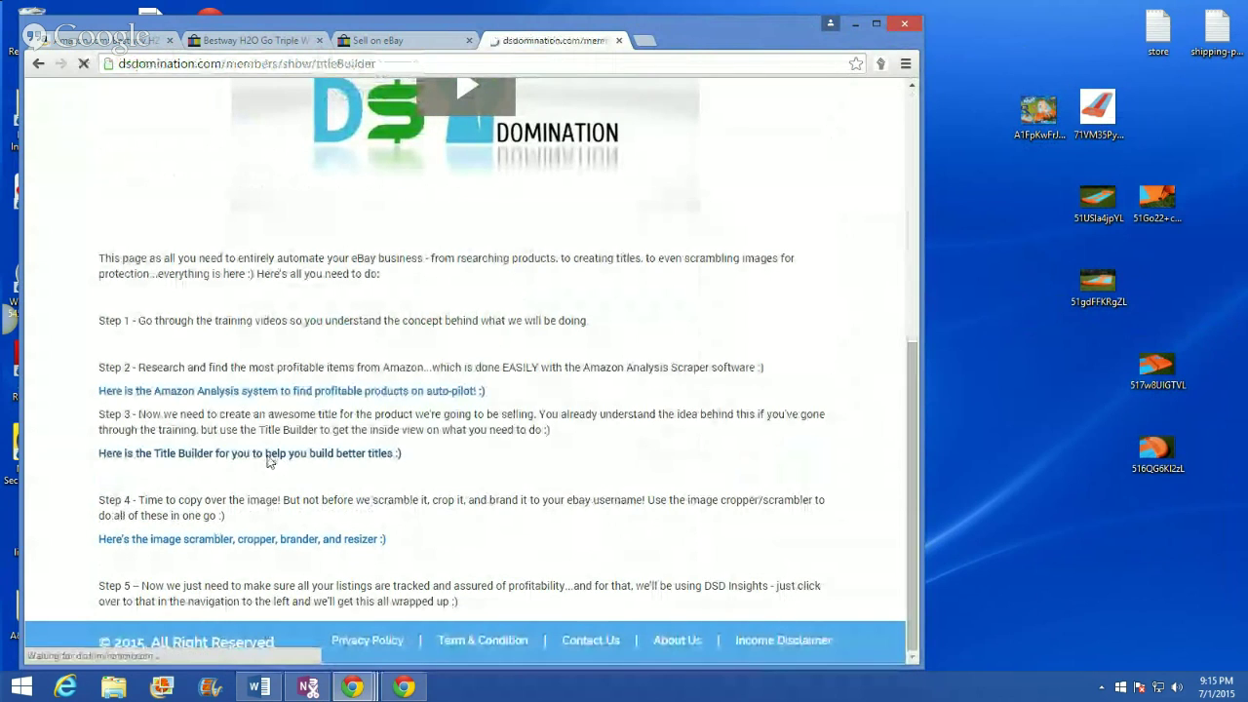
# Step: Run the Title Builder with the pasted keyword "Water-Slide-Kids-Outdoor" and go to its Suggested Keywords list
pyautogui.scroll(-1, 269, 463)
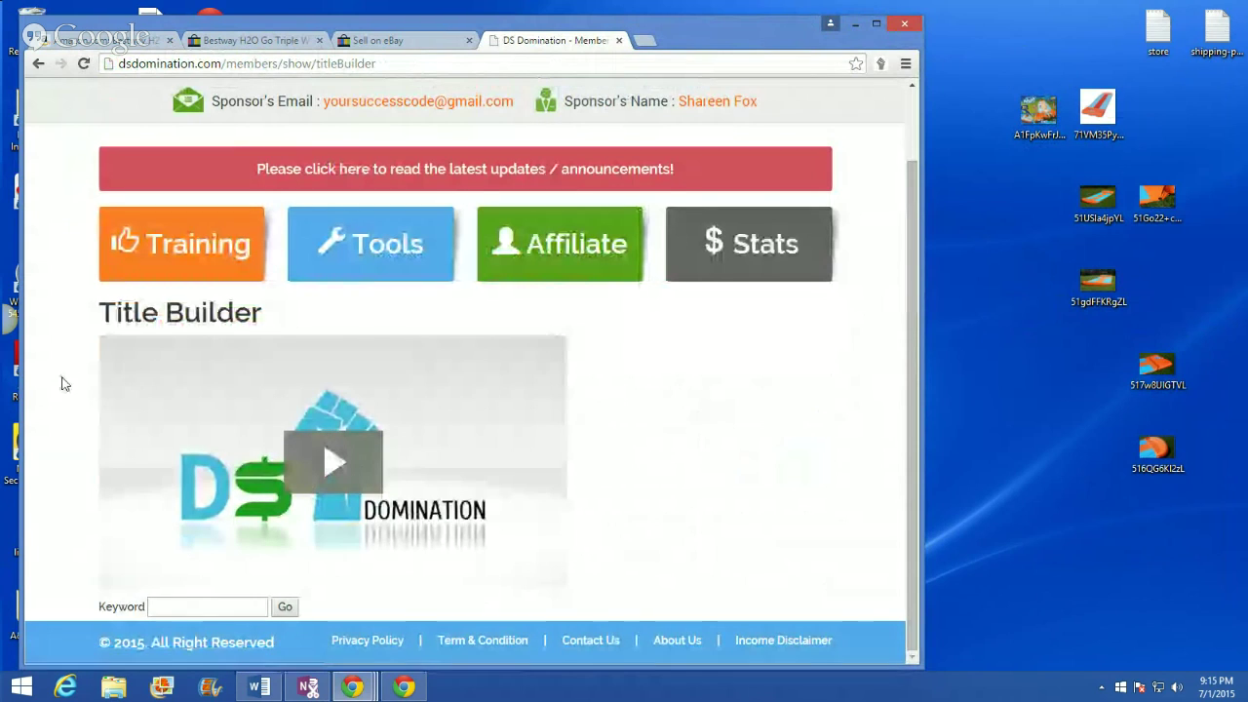
pyautogui.rightClick(191, 599)
pyautogui.click(219, 455)
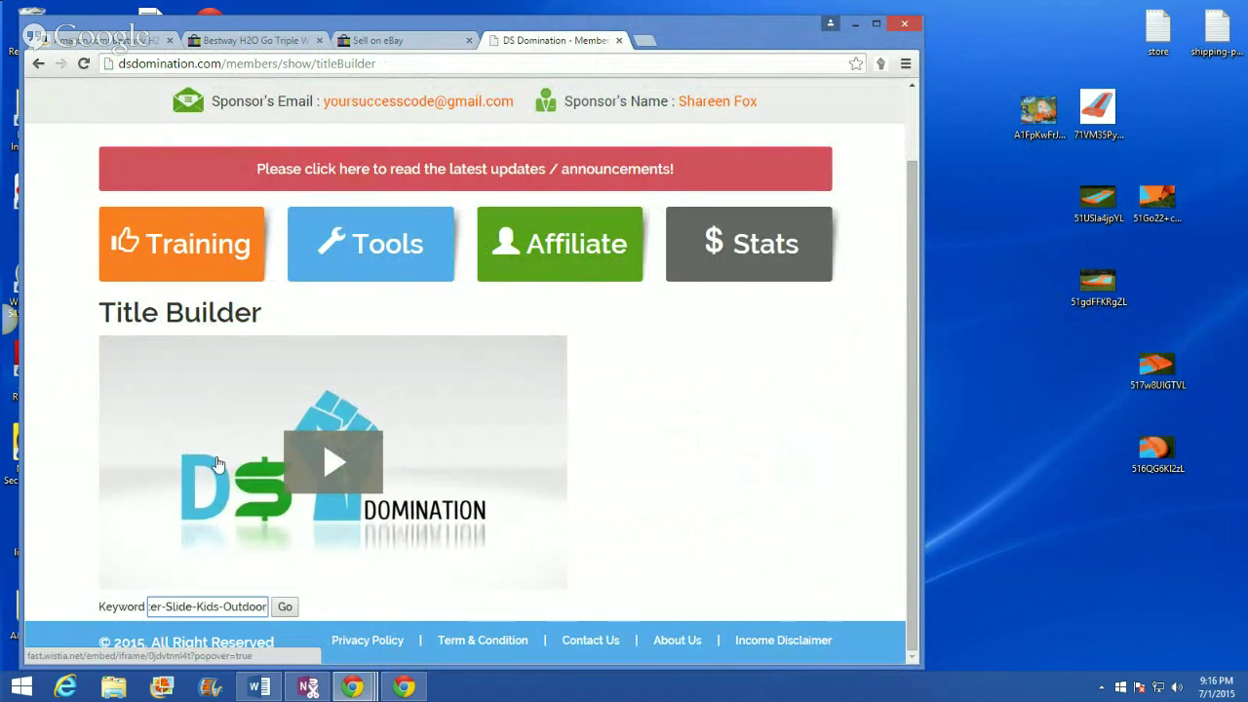
pyautogui.click(291, 611)
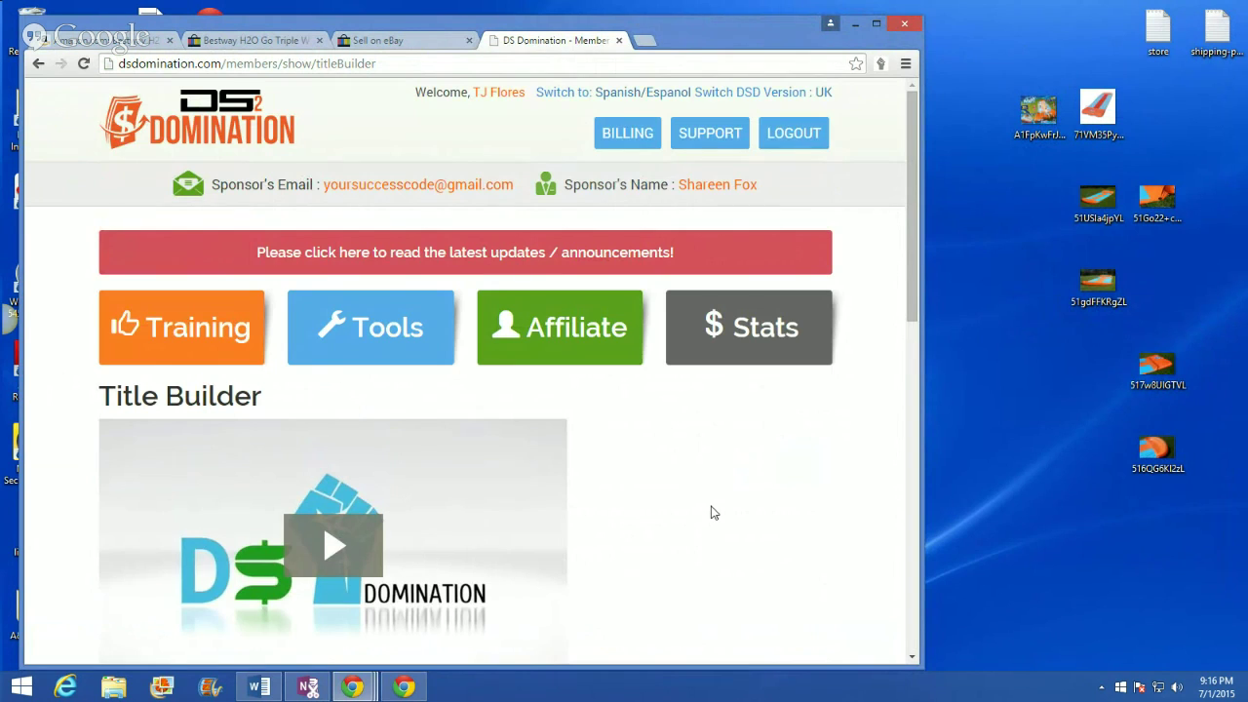
pyautogui.scroll(-8, 712, 512)
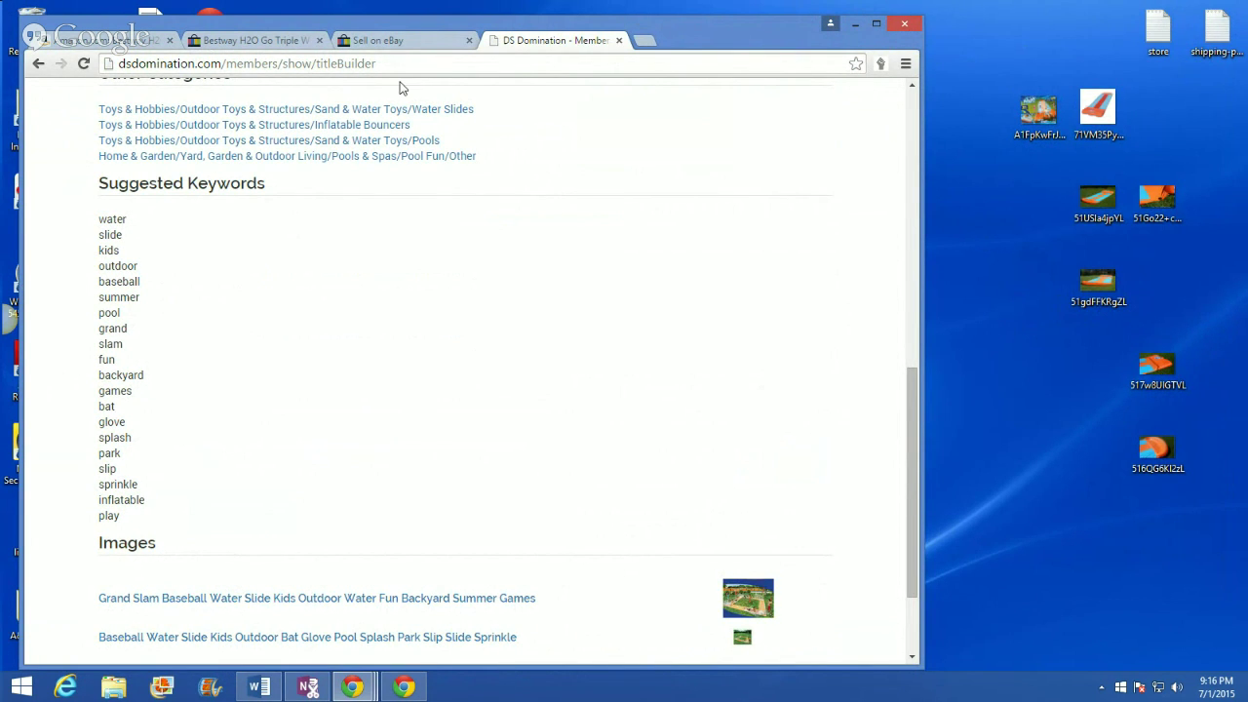
# Step: Return to the eBay listing form and remove "3-Person" from the item title
pyautogui.click(271, 43)
pyautogui.click(354, 40)
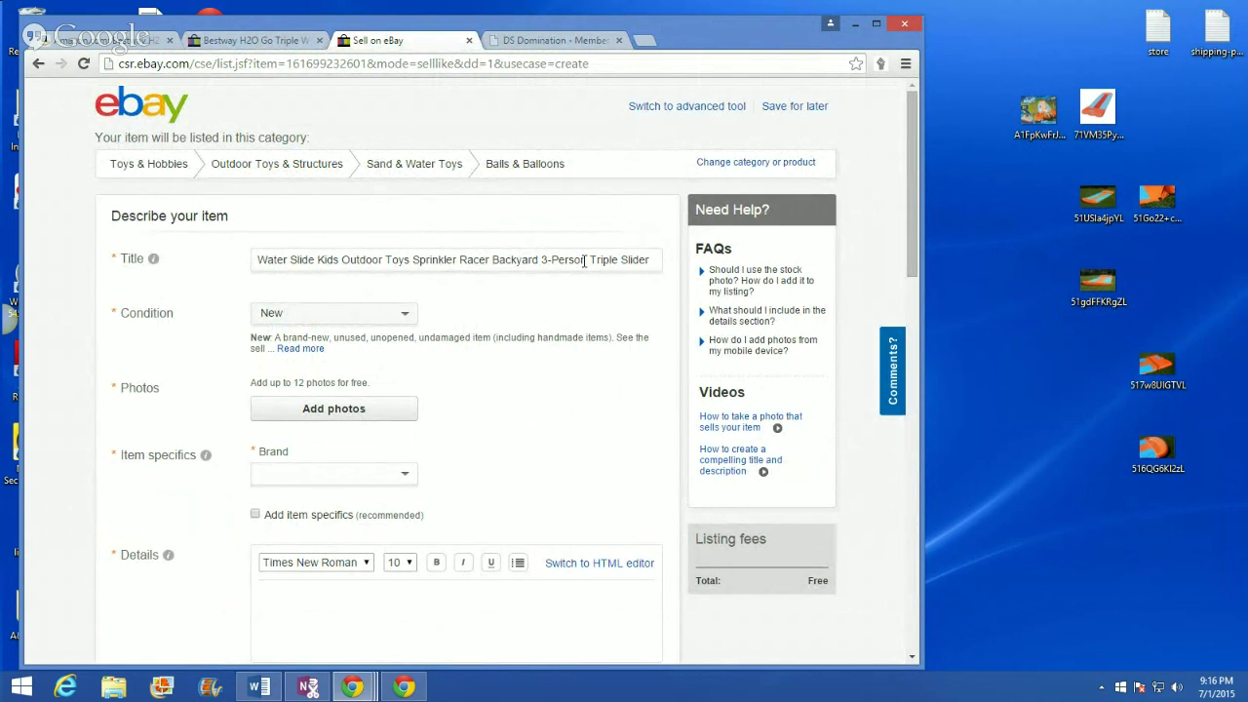
pyautogui.moveTo(585, 261); pyautogui.dragTo(550, 261)
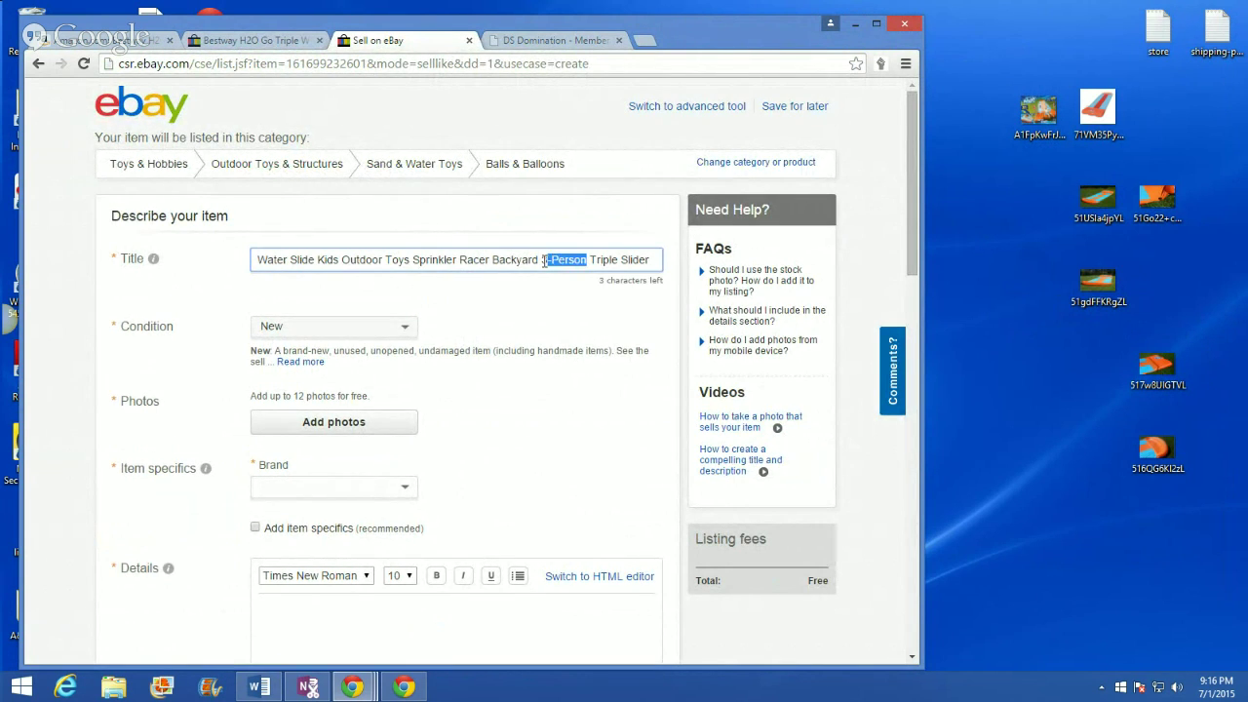
pyautogui.press('BackSpace')
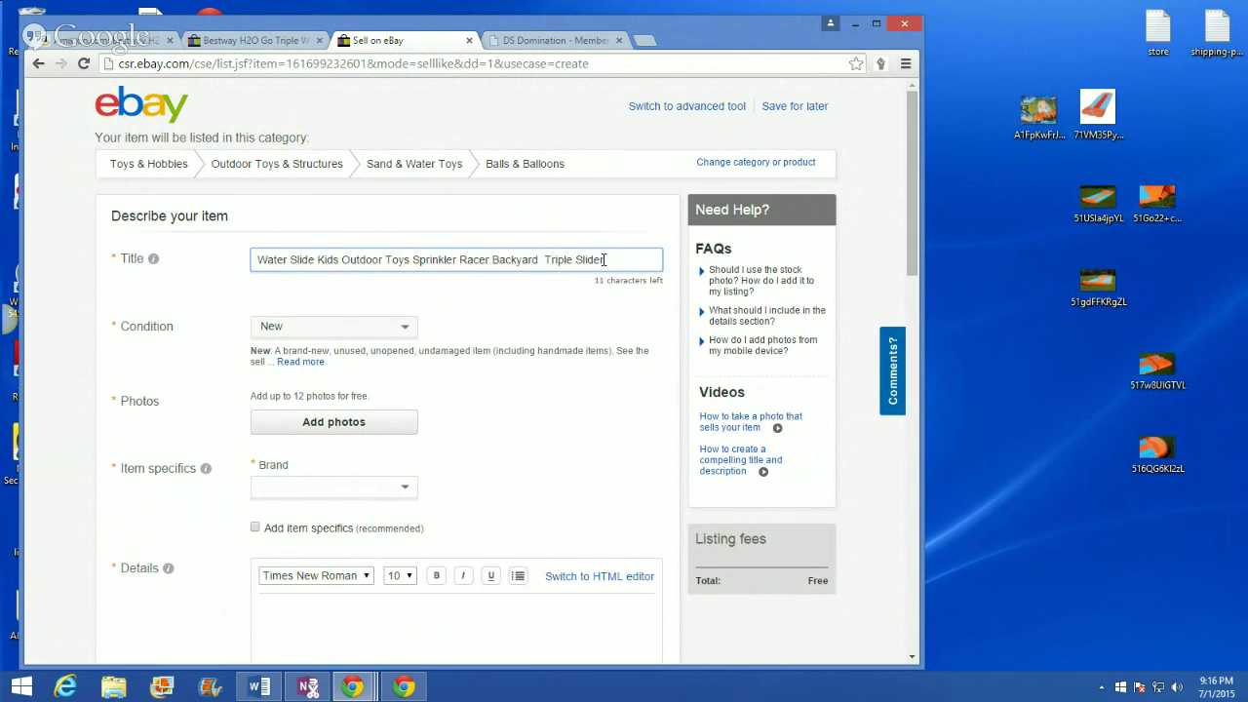
# Step: Return to the Title Builder results, open the store text file, paste the clipboard text on its empty first line and minimize Notepad
pyautogui.click(247, 40)
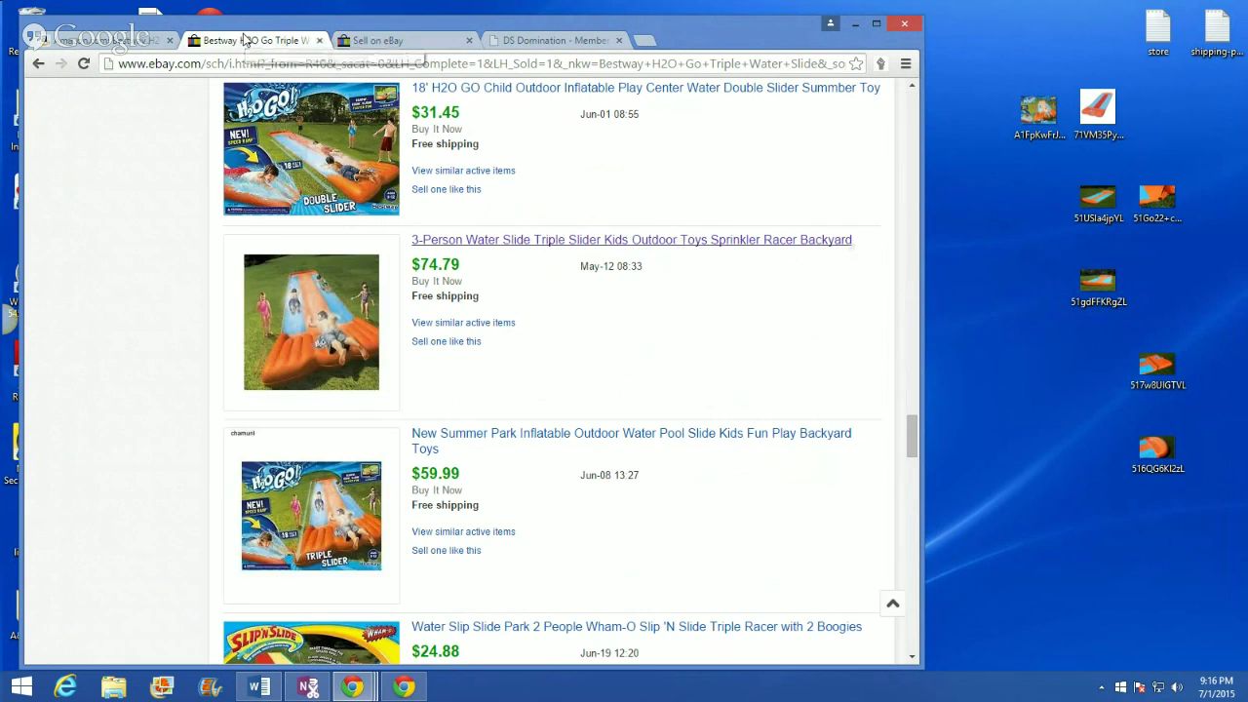
pyautogui.click(552, 40)
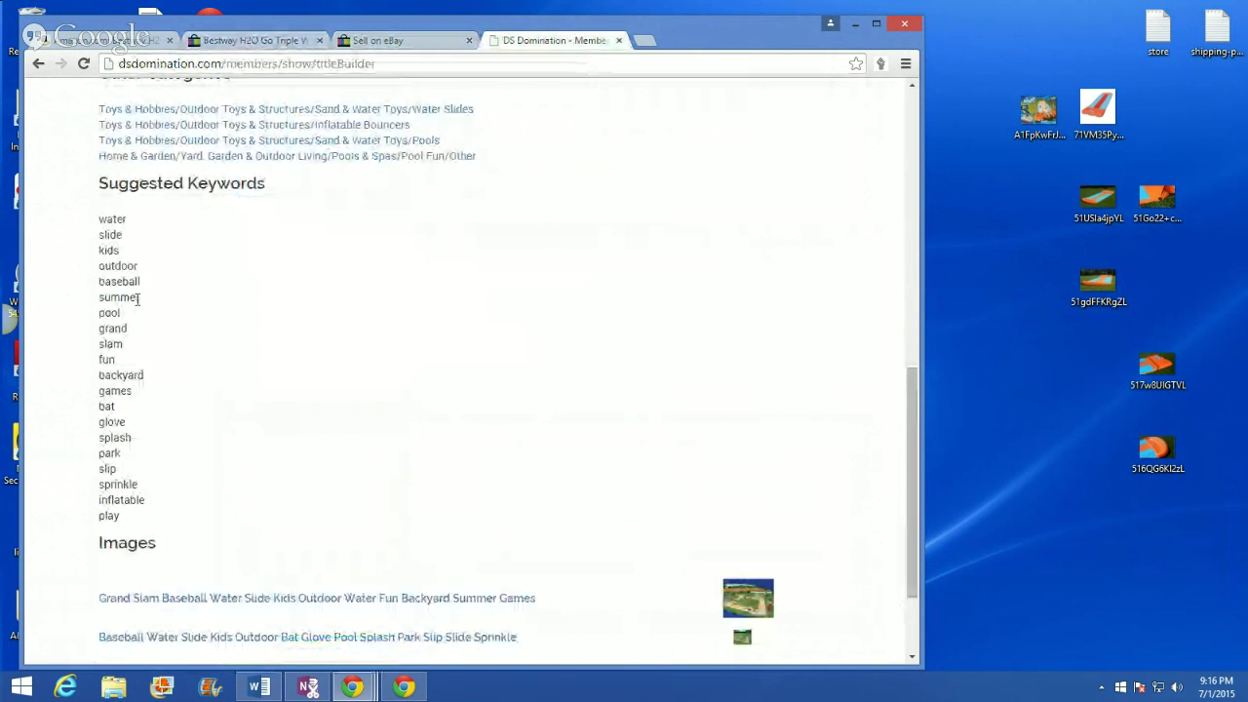
pyautogui.doubleClick(1157, 30)
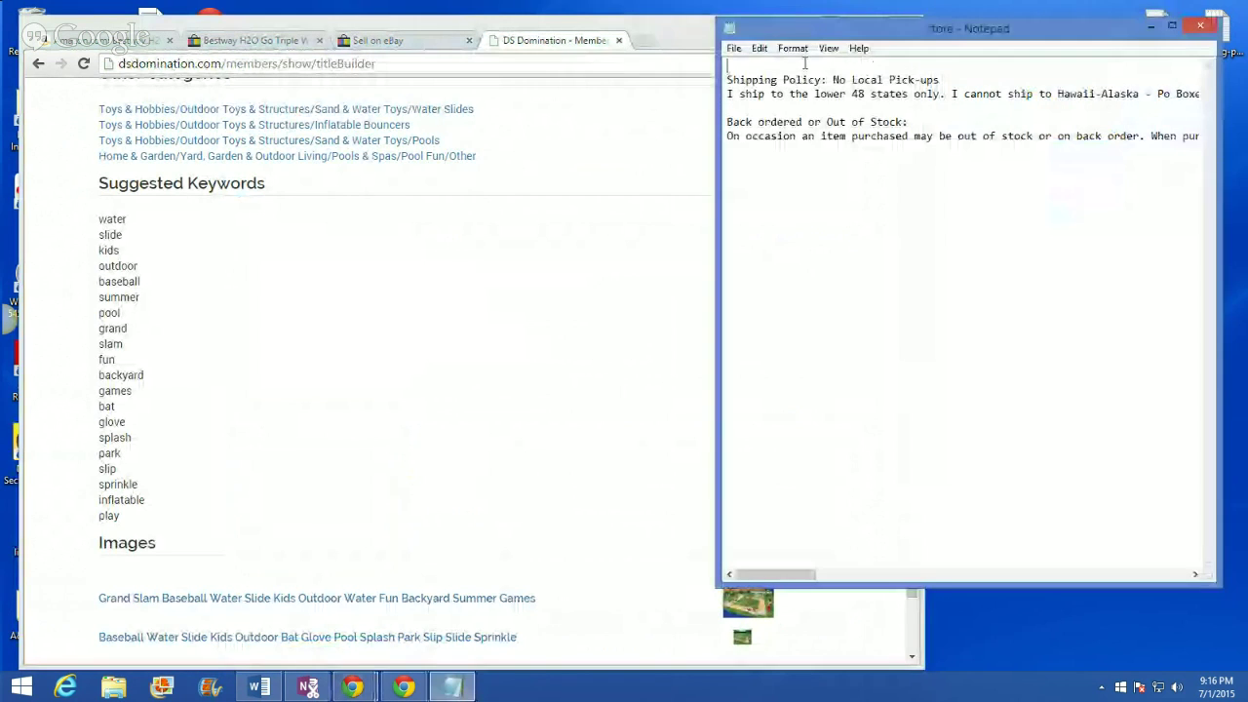
pyautogui.rightClick(753, 67)
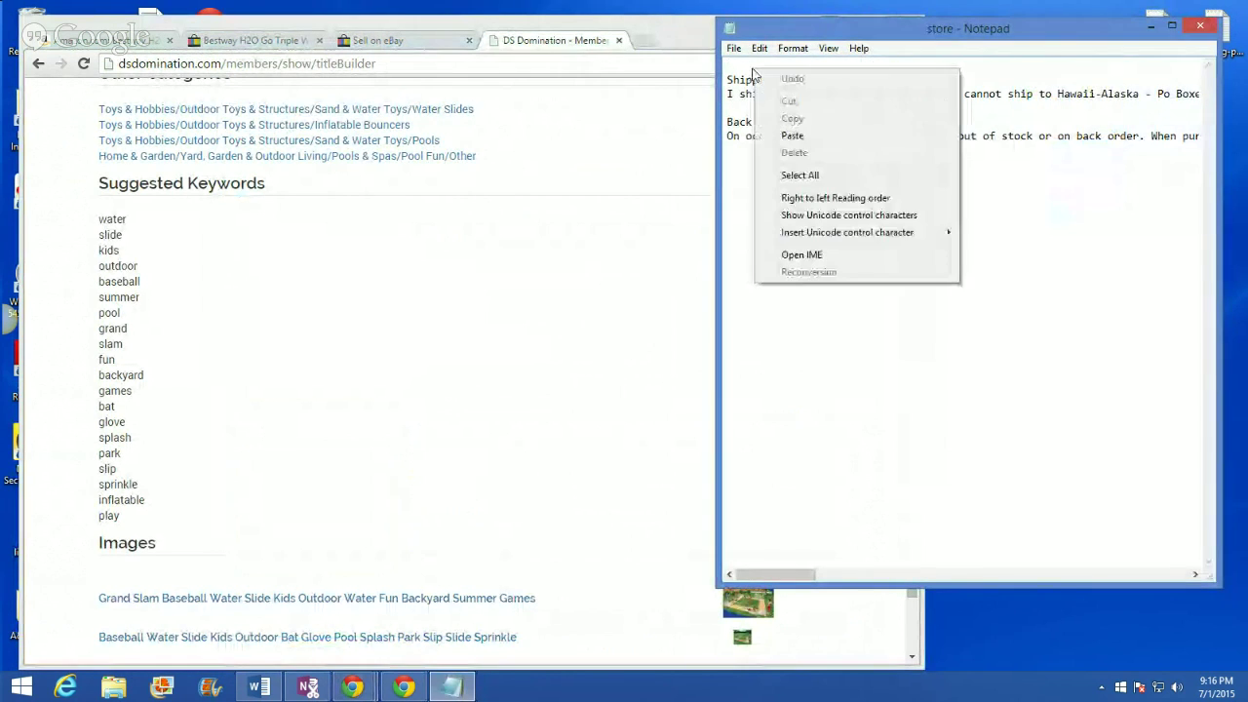
pyautogui.click(780, 130)
pyautogui.click(1151, 27)
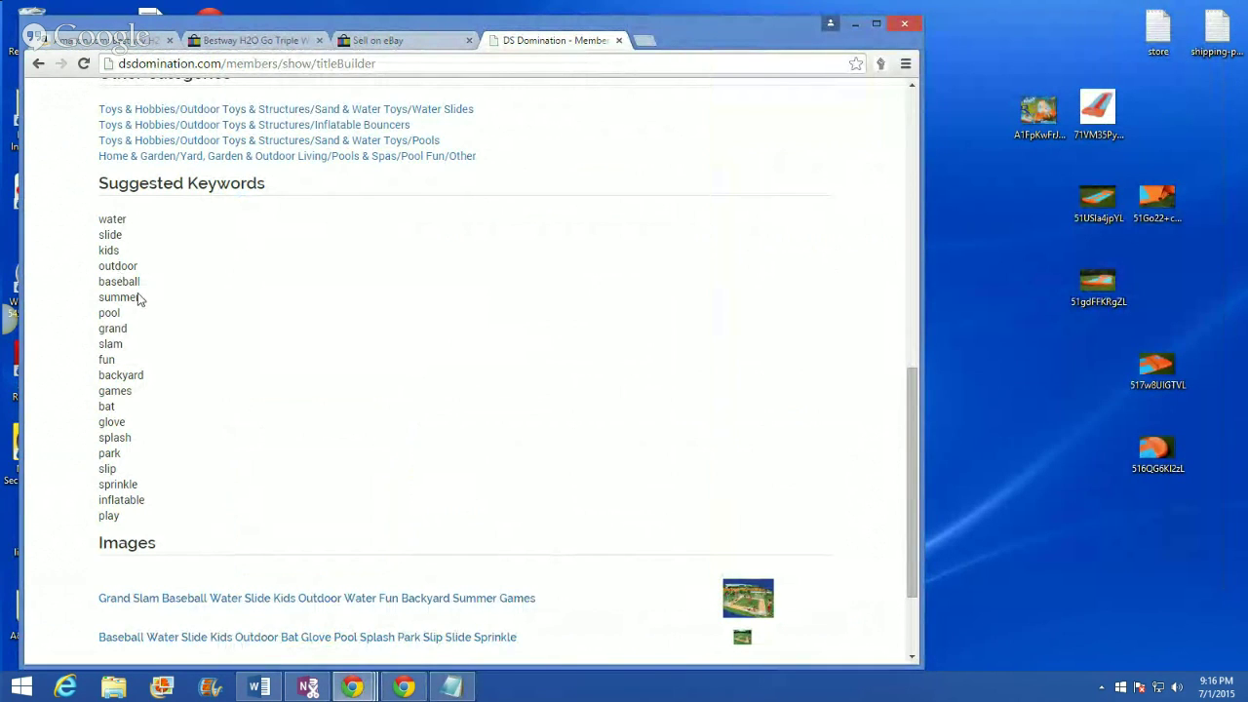
pyautogui.rightClick(100, 299)
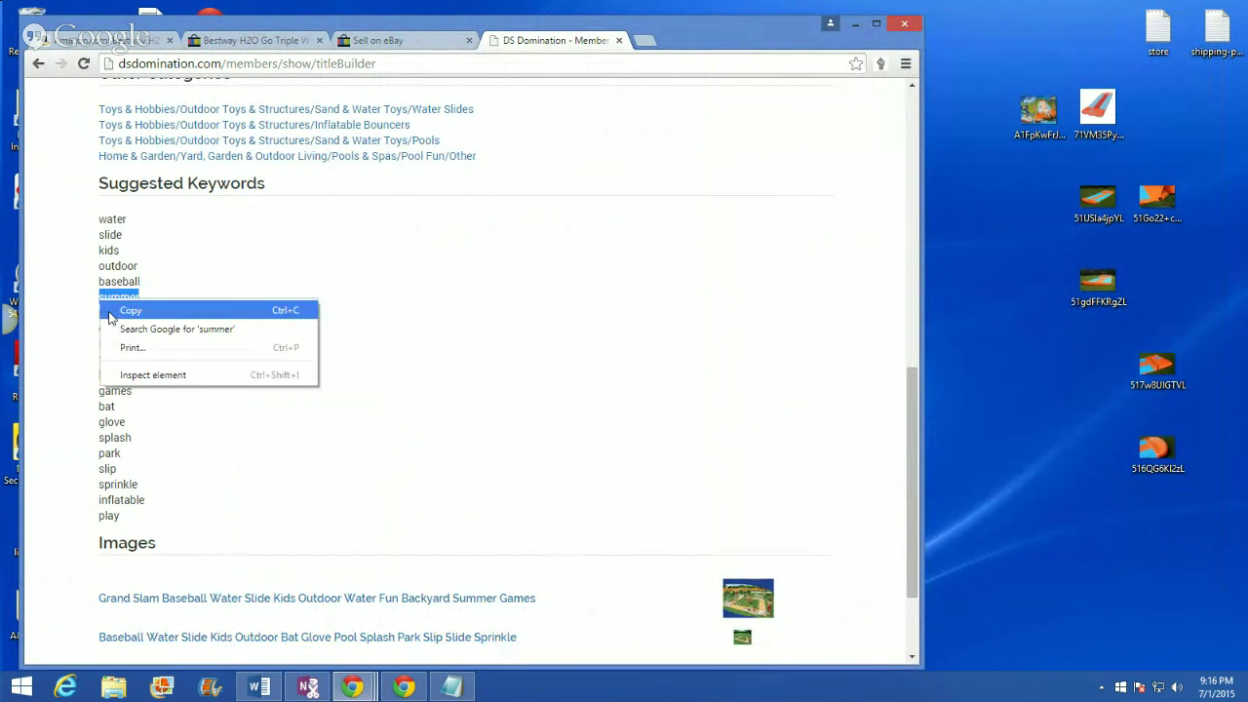
pyautogui.click(129, 311)
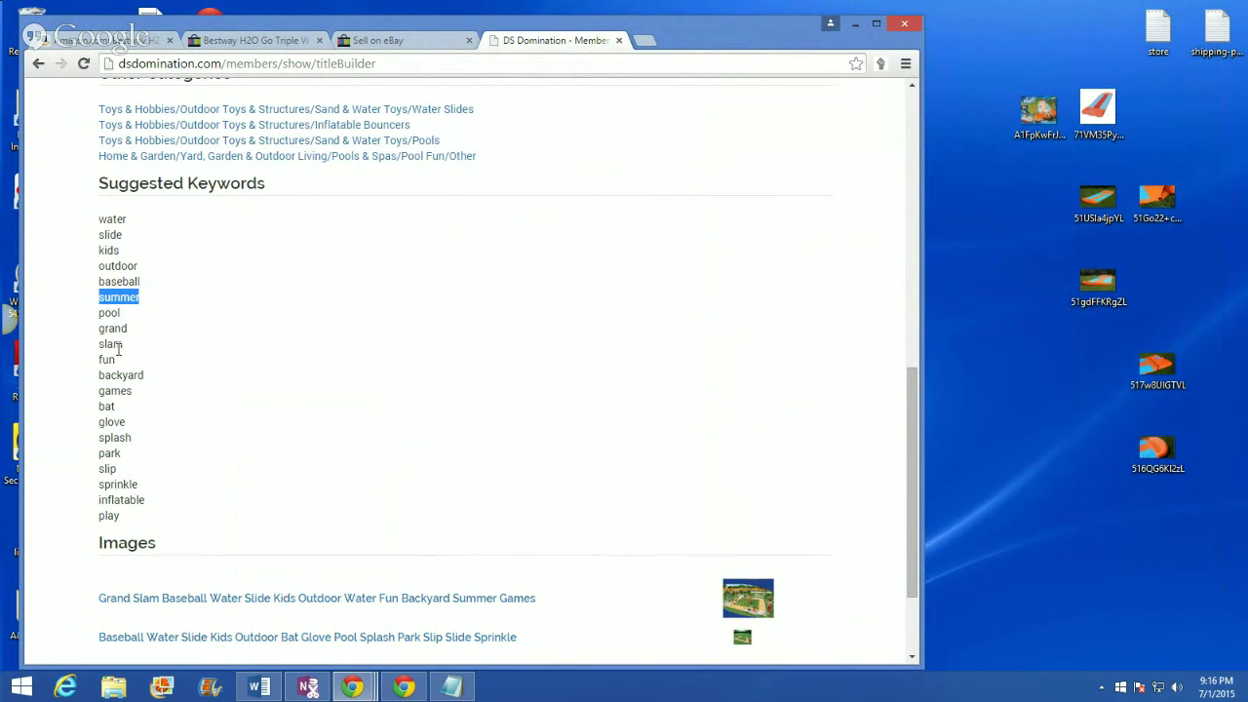
pyautogui.click(395, 40)
pyautogui.click(551, 39)
# Step: Copy the suggested keyword "splash" into the eBay title between "Backyard" and "Triple Slider" and capitalize it as "Splash"
pyautogui.moveTo(129, 437); pyautogui.dragTo(96, 439)
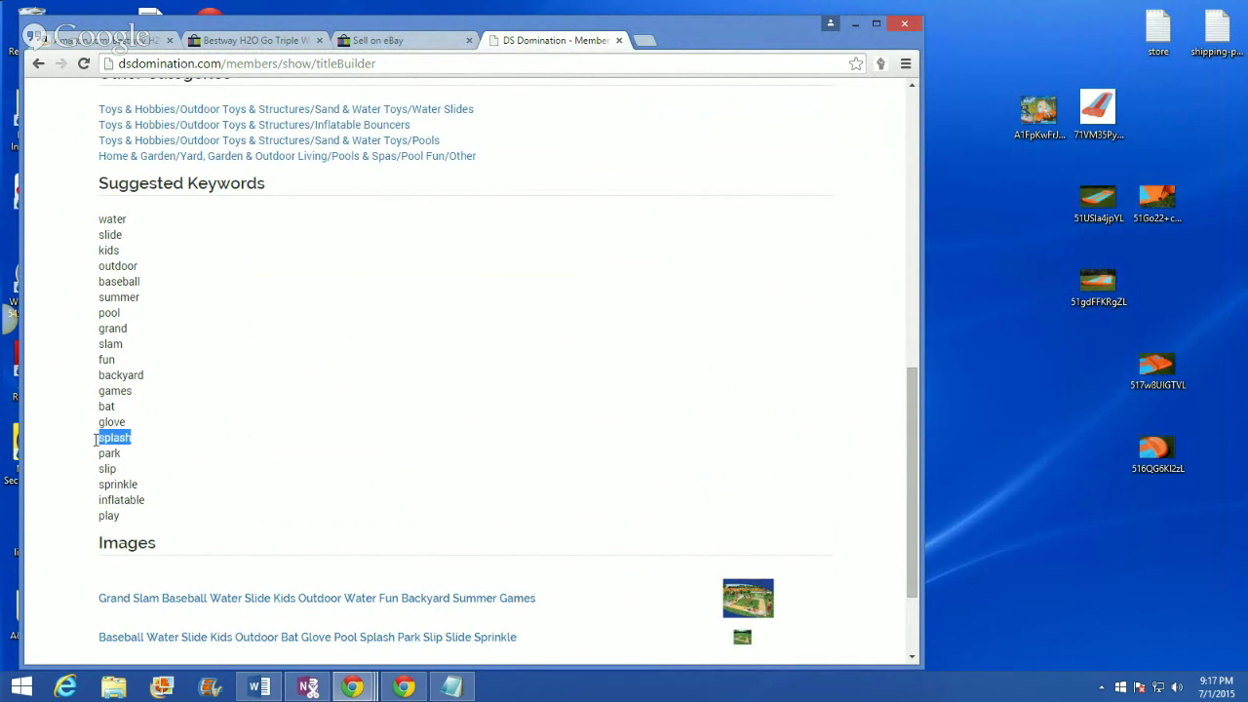
pyautogui.rightClick(98, 444)
pyautogui.click(119, 448)
pyautogui.click(409, 40)
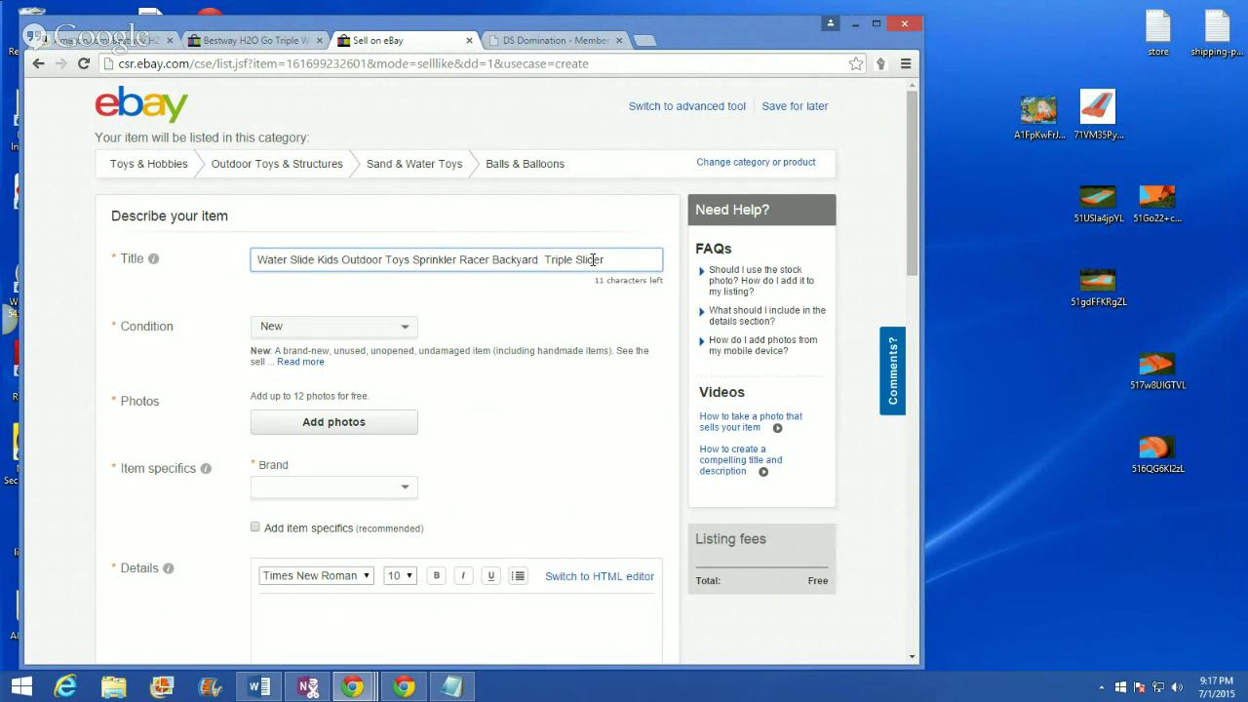
pyautogui.rightClick(540, 259)
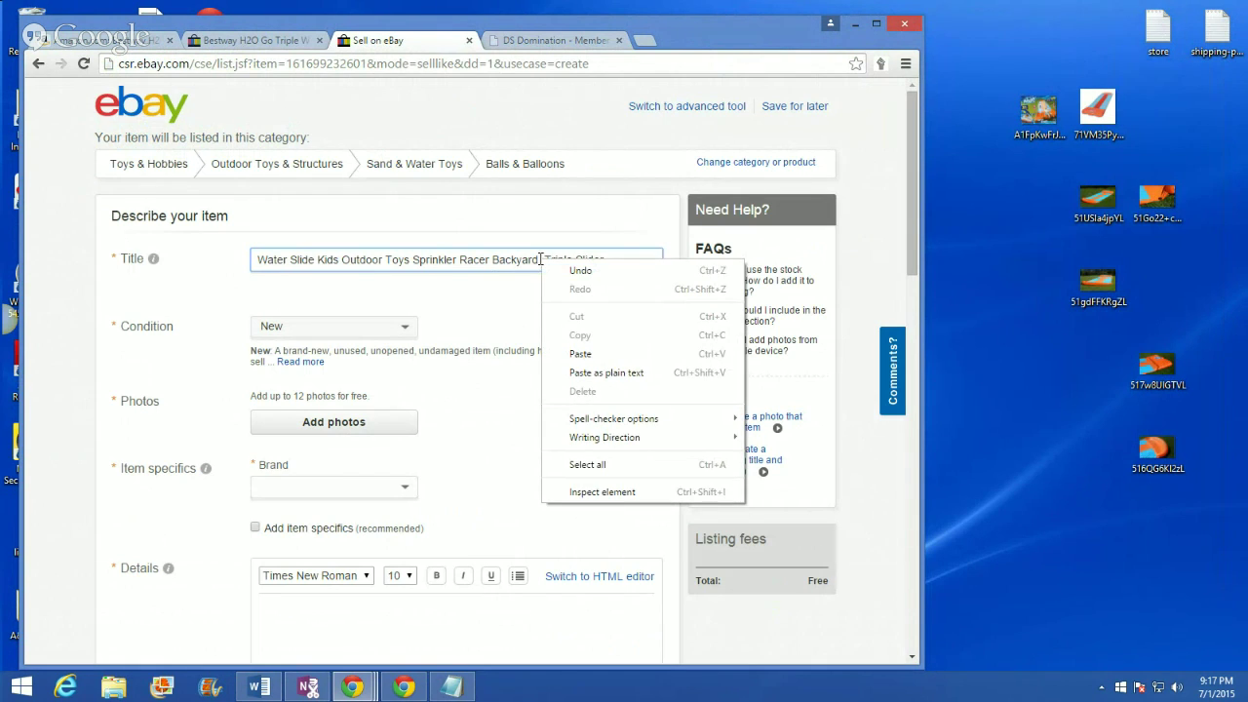
pyautogui.click(571, 354)
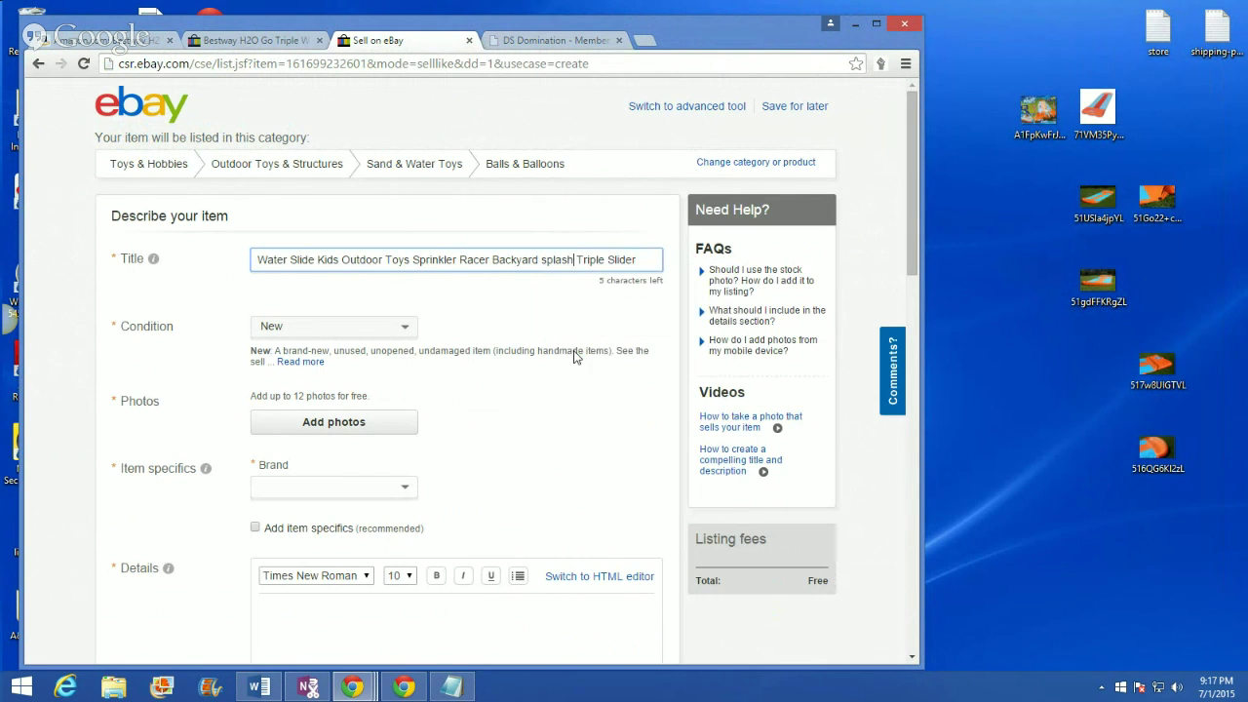
pyautogui.click(543, 260)
pyautogui.press('Delete')
pyautogui.write('S')
# Step: Recheck the Title Builder's suggested keywords and remove "Sprinkler" from the eBay item title
pyautogui.click(539, 43)
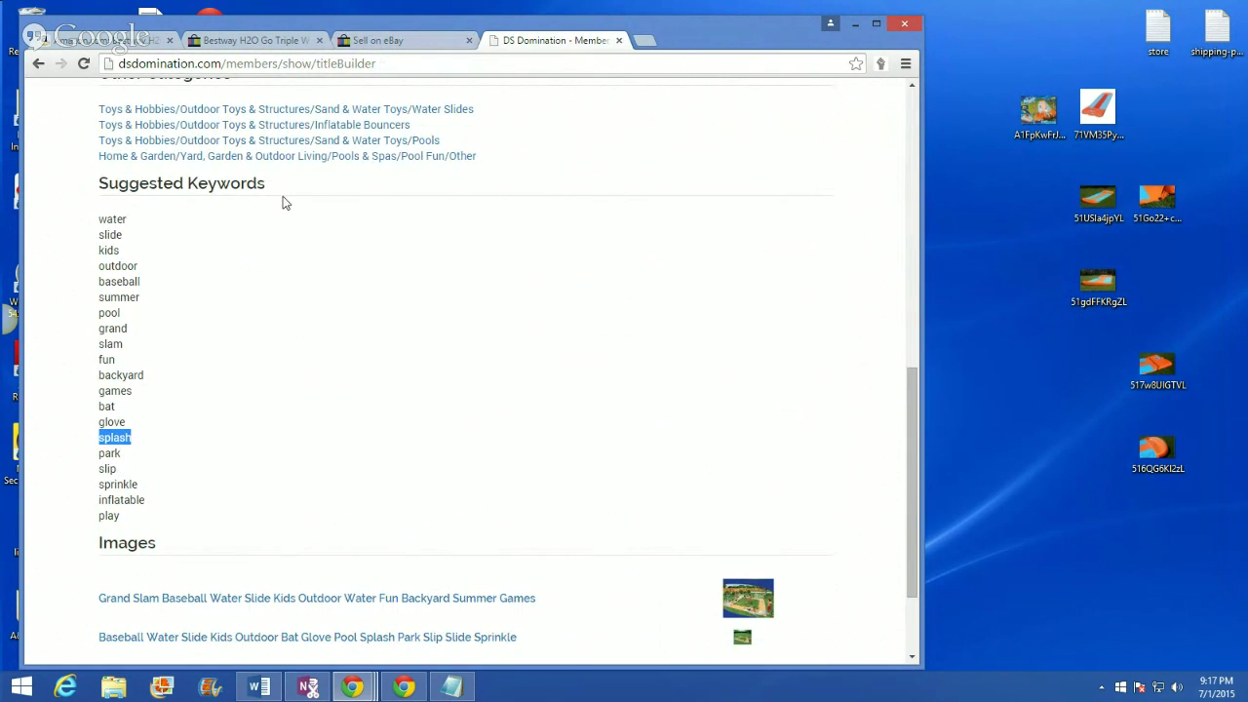
pyautogui.click(385, 44)
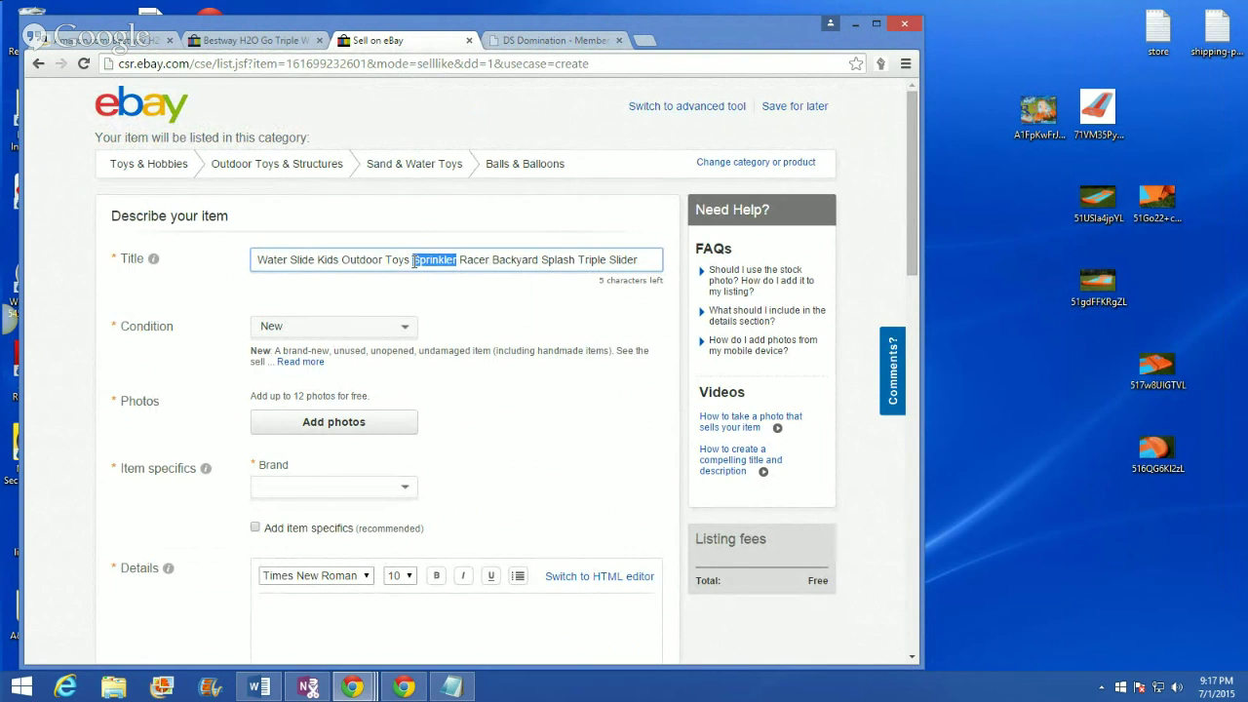
pyautogui.press('BackSpace')
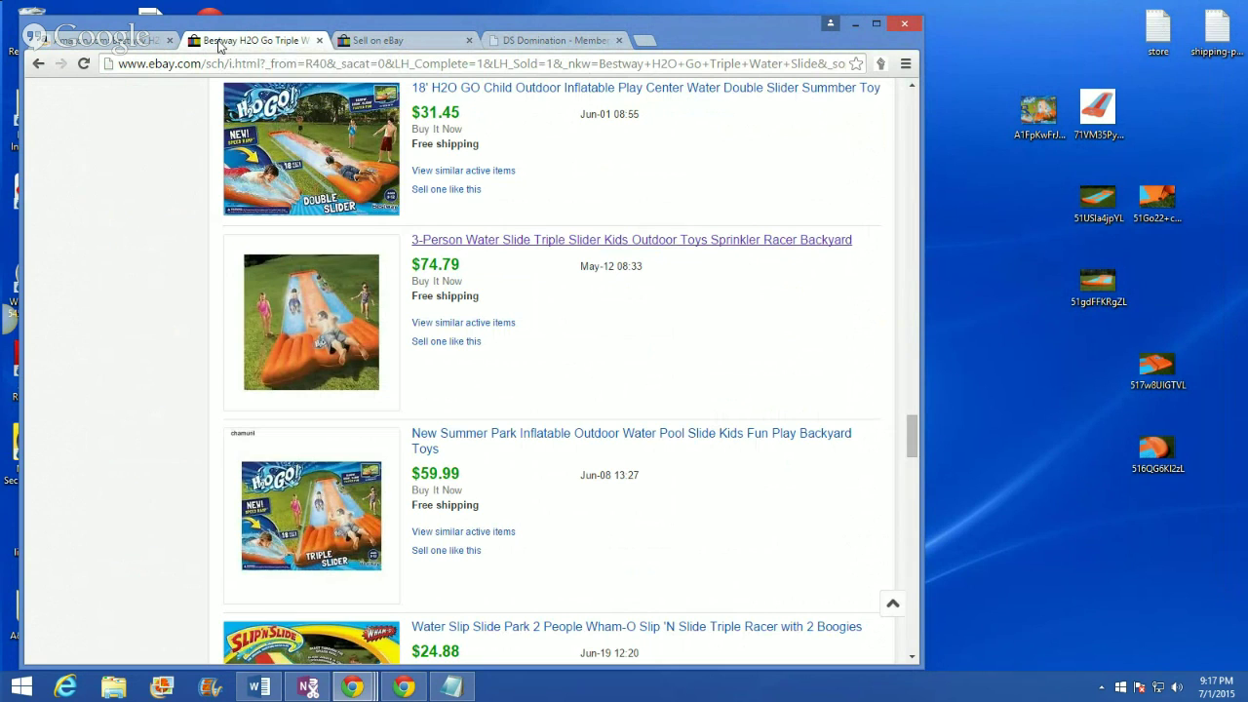
# Step: Copy the keyword "inflatable" from the Title Builder's Suggested Keywords list
pyautogui.click(533, 45)
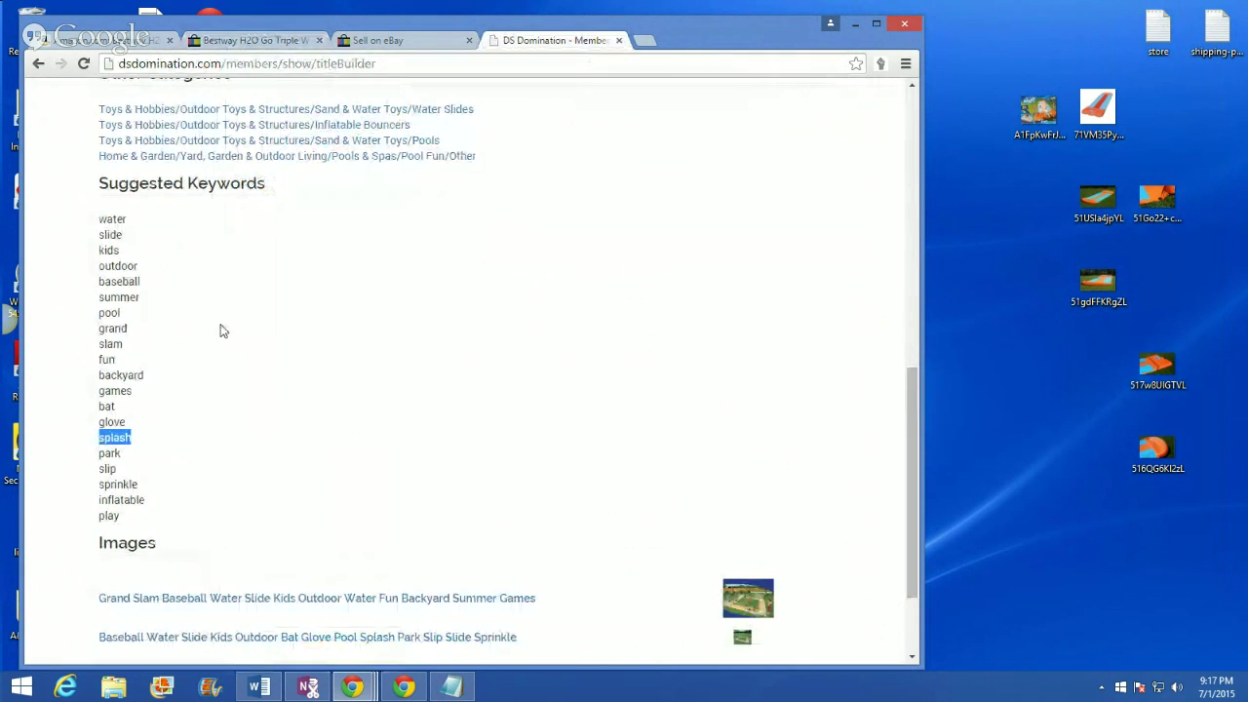
pyautogui.doubleClick(137, 500)
pyautogui.press('super+c')
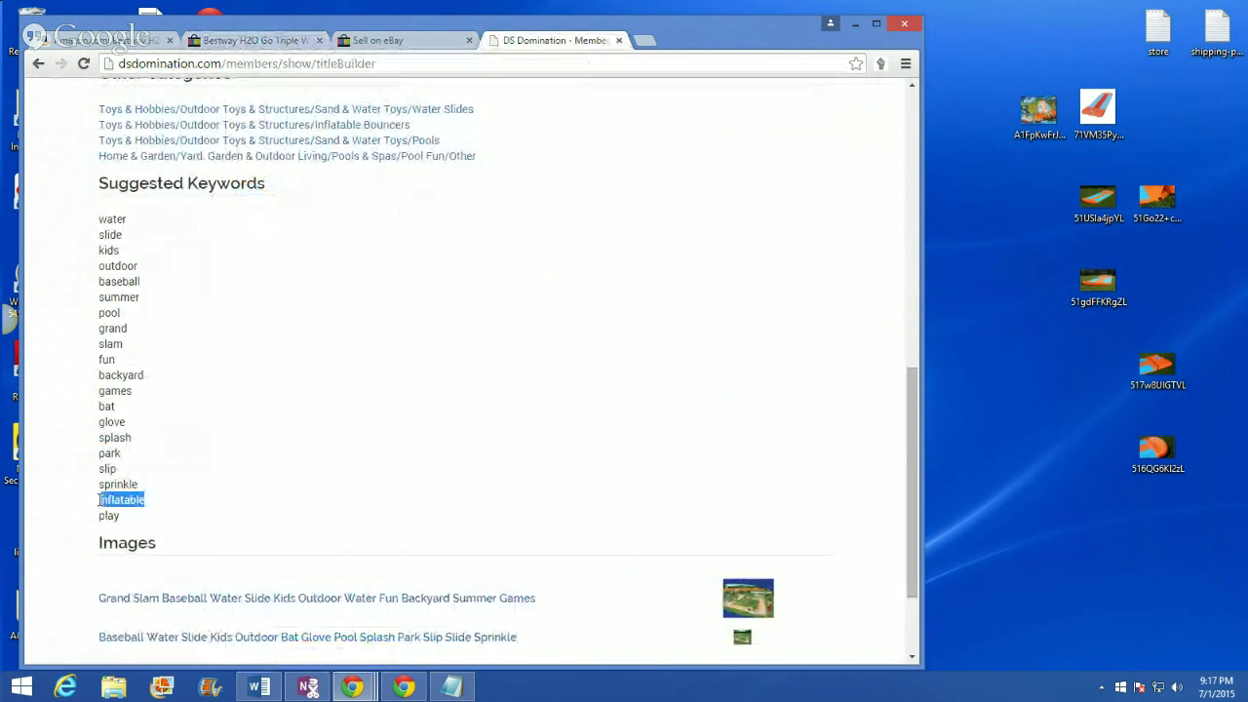
pyautogui.rightClick(99, 500)
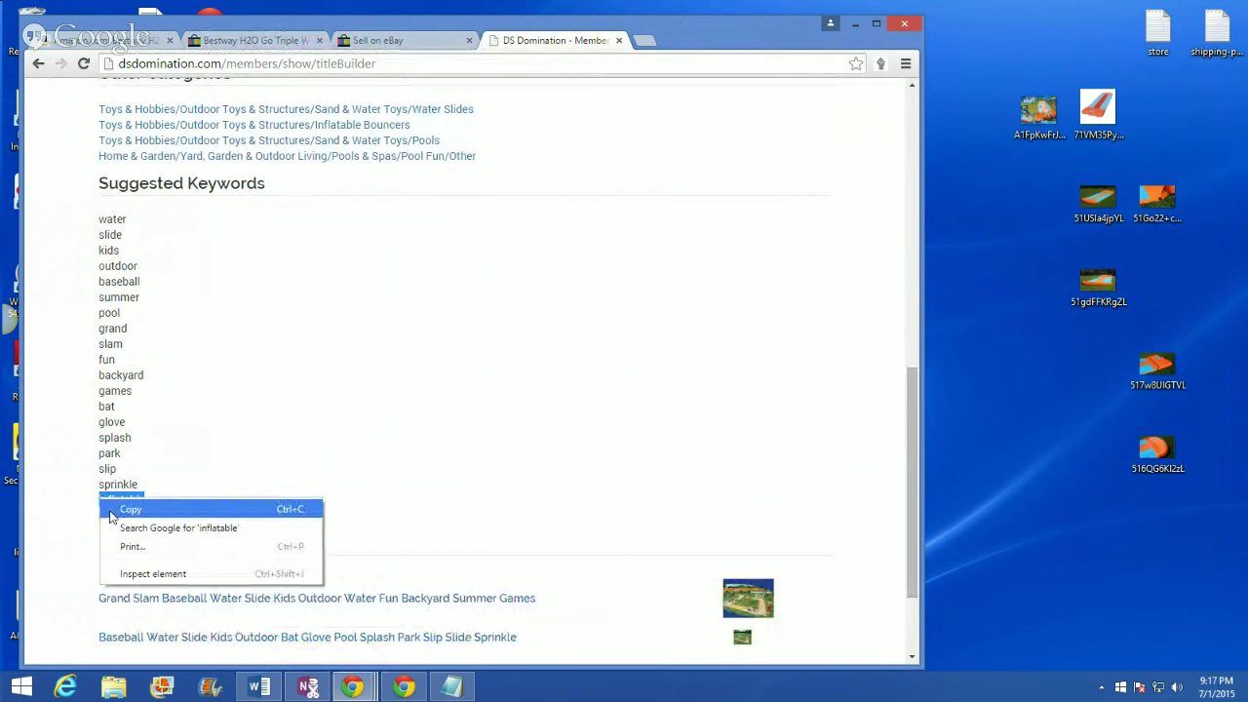
pyautogui.click(111, 511)
# Step: Paste the copied keyword before "Toys" in the eBay item title and capitalize it as "Inflatable"
pyautogui.click(385, 40)
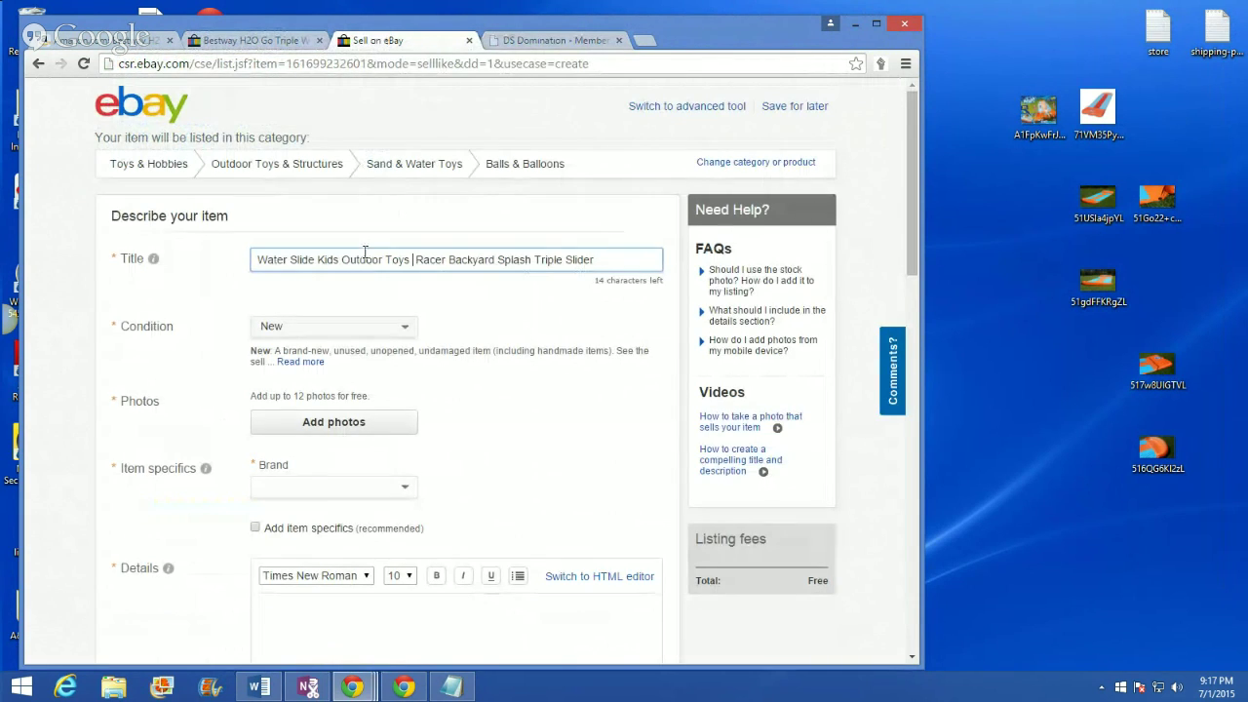
pyautogui.rightClick(411, 260)
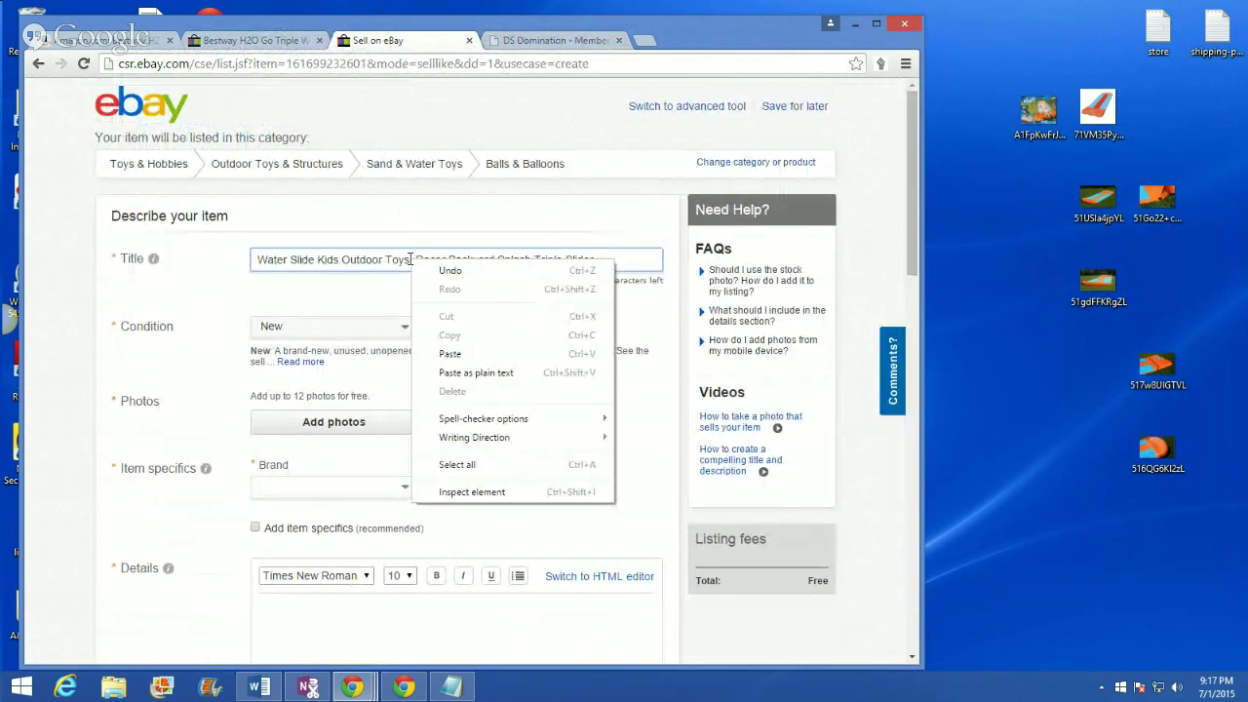
pyautogui.click(294, 263)
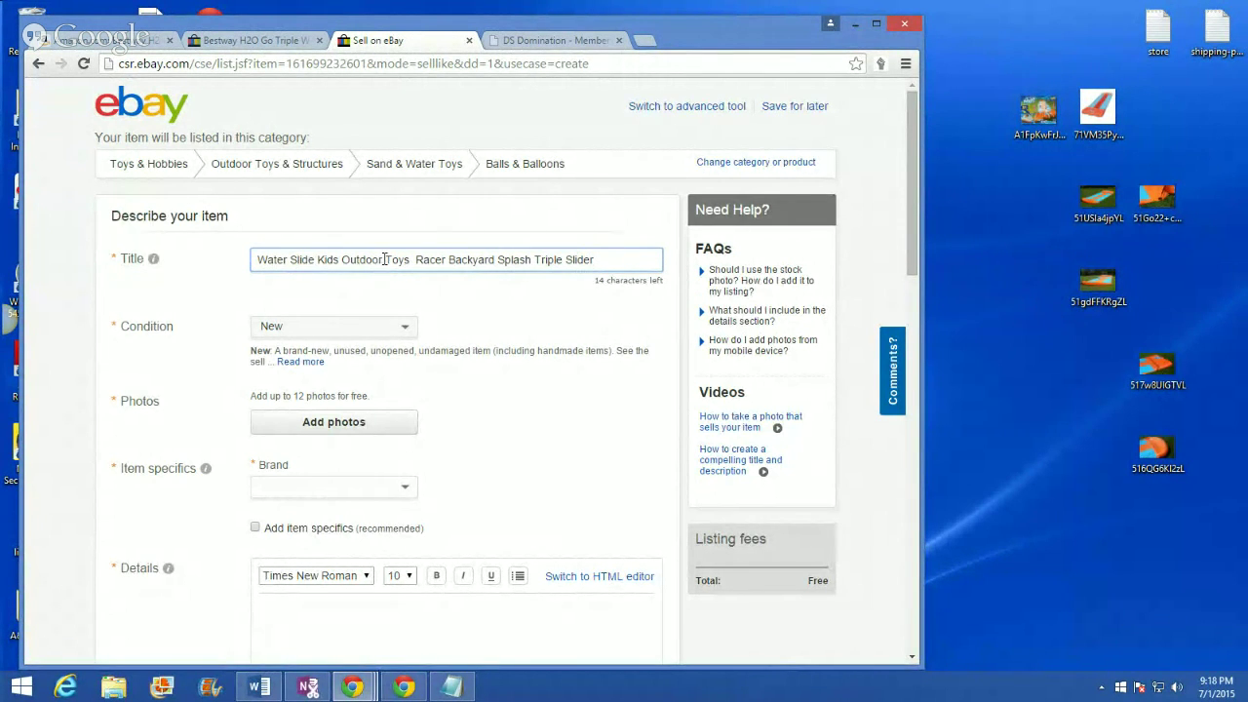
pyautogui.rightClick(385, 259)
pyautogui.click(430, 350)
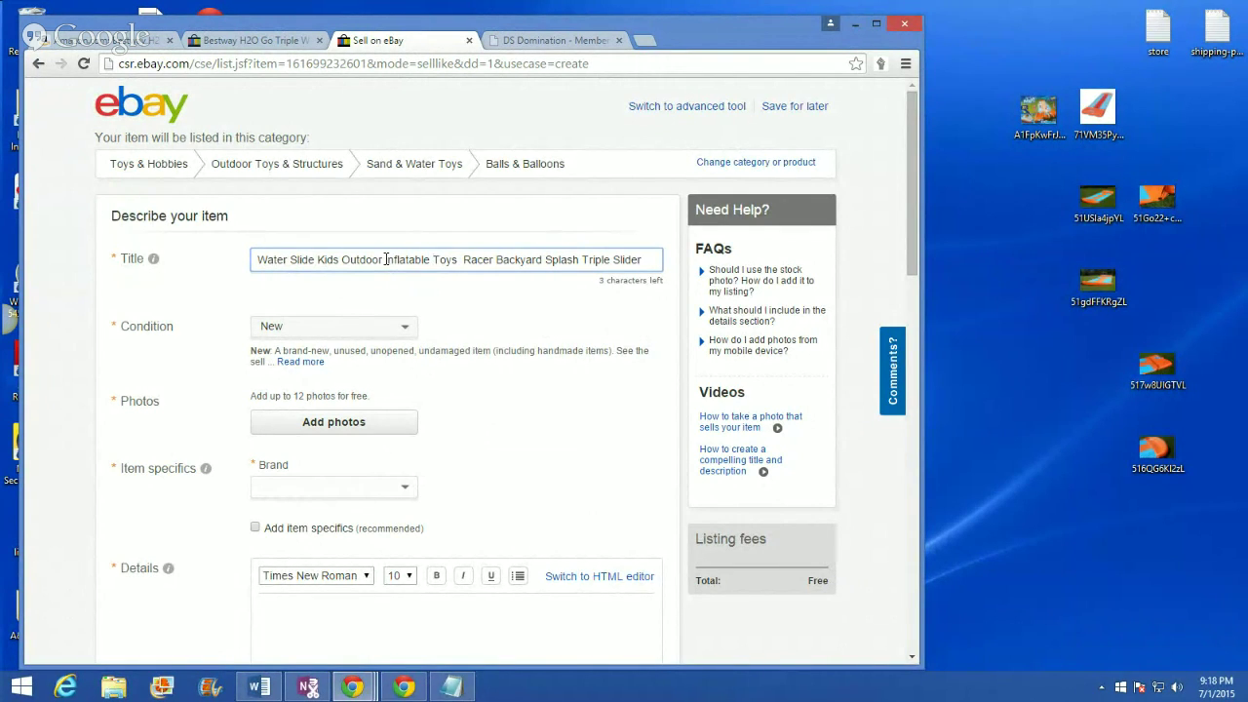
pyautogui.press('Delete')
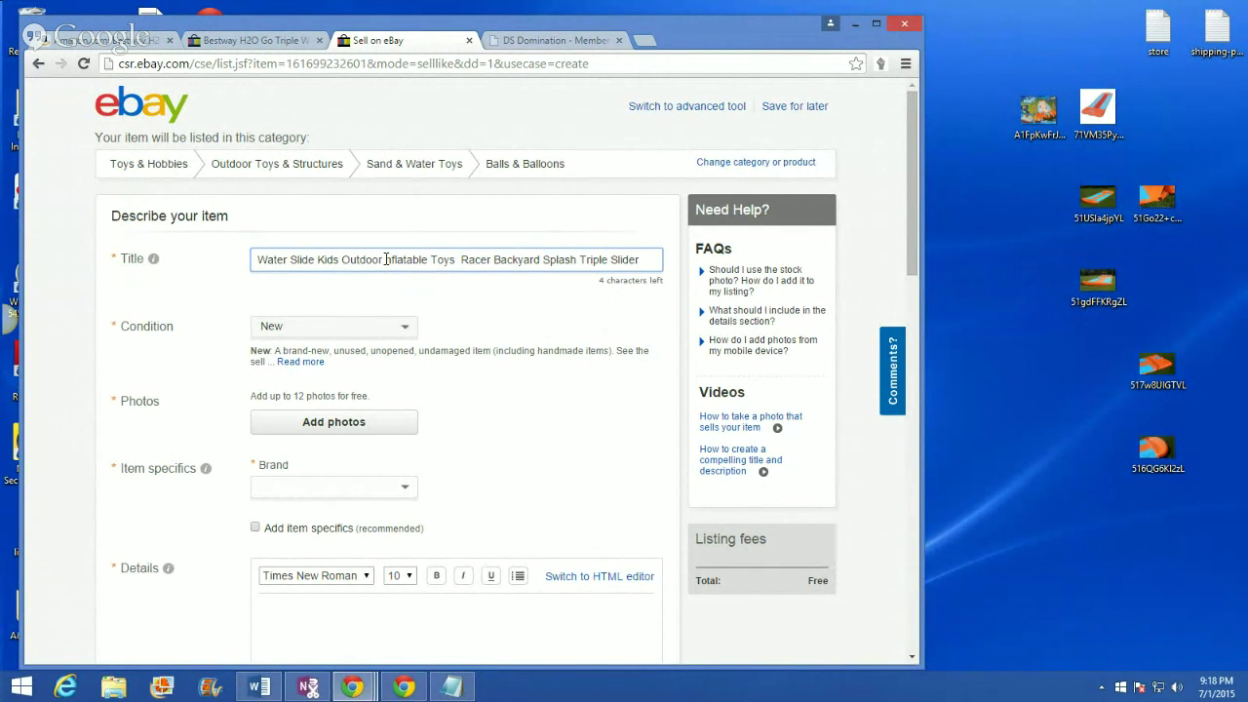
pyautogui.write('I')
pyautogui.click(481, 314)
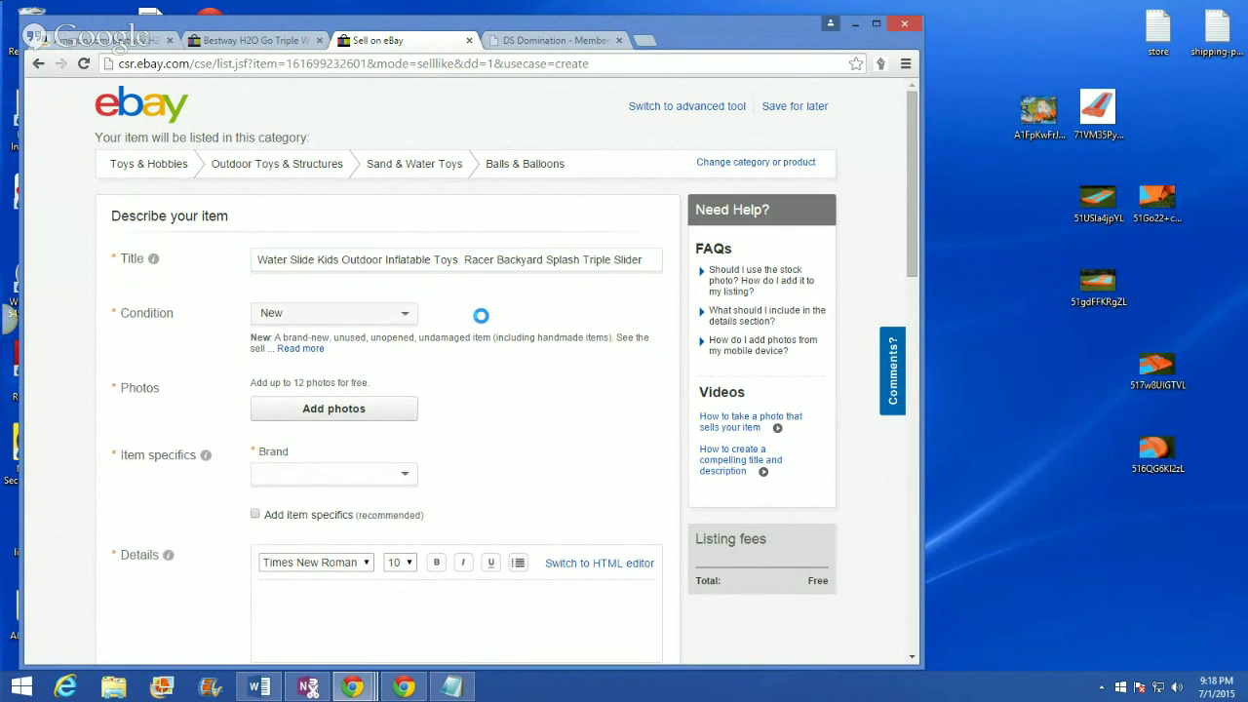
# Step: Delete the extra space before "Racer" in the item title and append "NEW" after "Slider"
pyautogui.click(463, 261)
pyautogui.press('BackSpace')
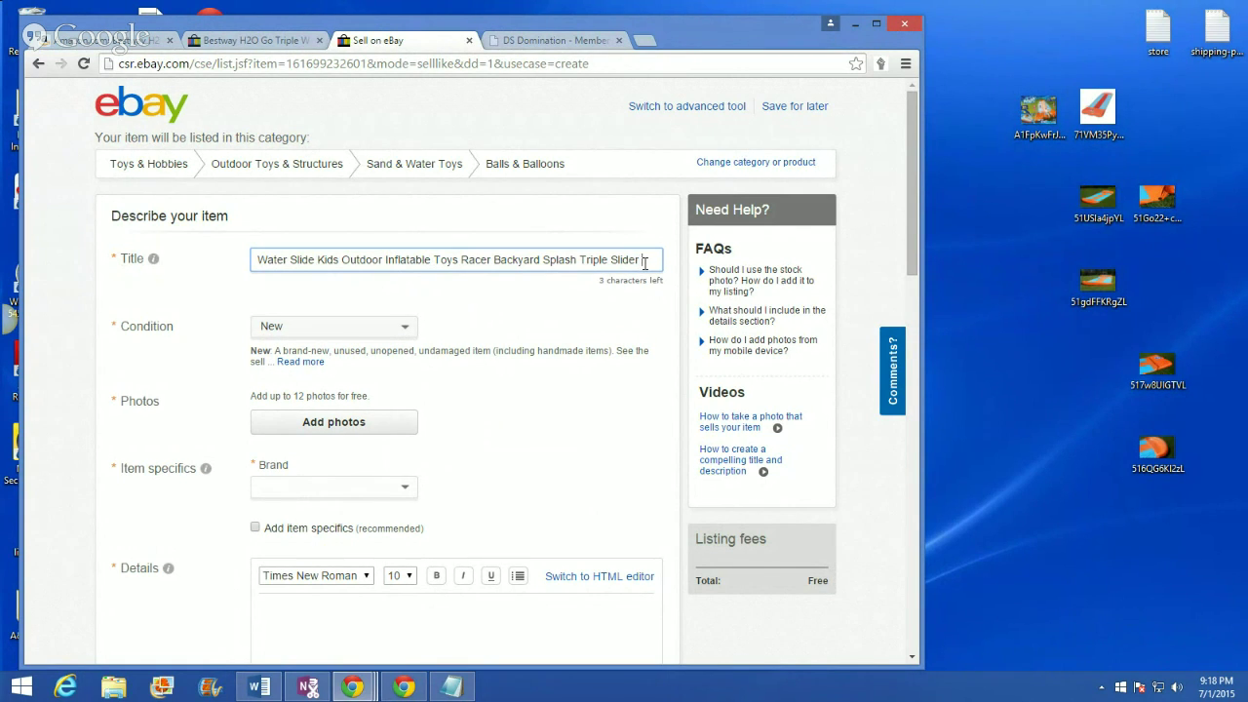
pyautogui.write('NEW')
pyautogui.click(534, 304)
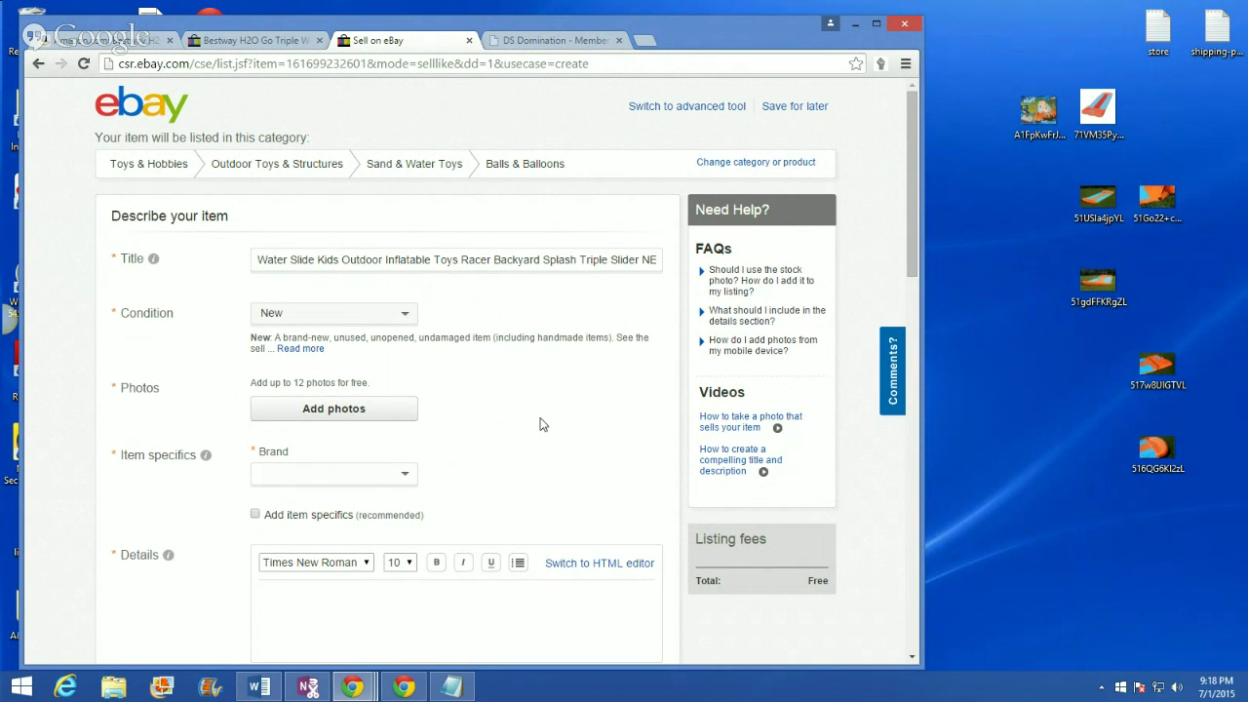
# Step: Return to DS Domination, open the Legacy Tools page and follow its link to the image scrambler, cropper, brander and resizer
pyautogui.click(111, 40)
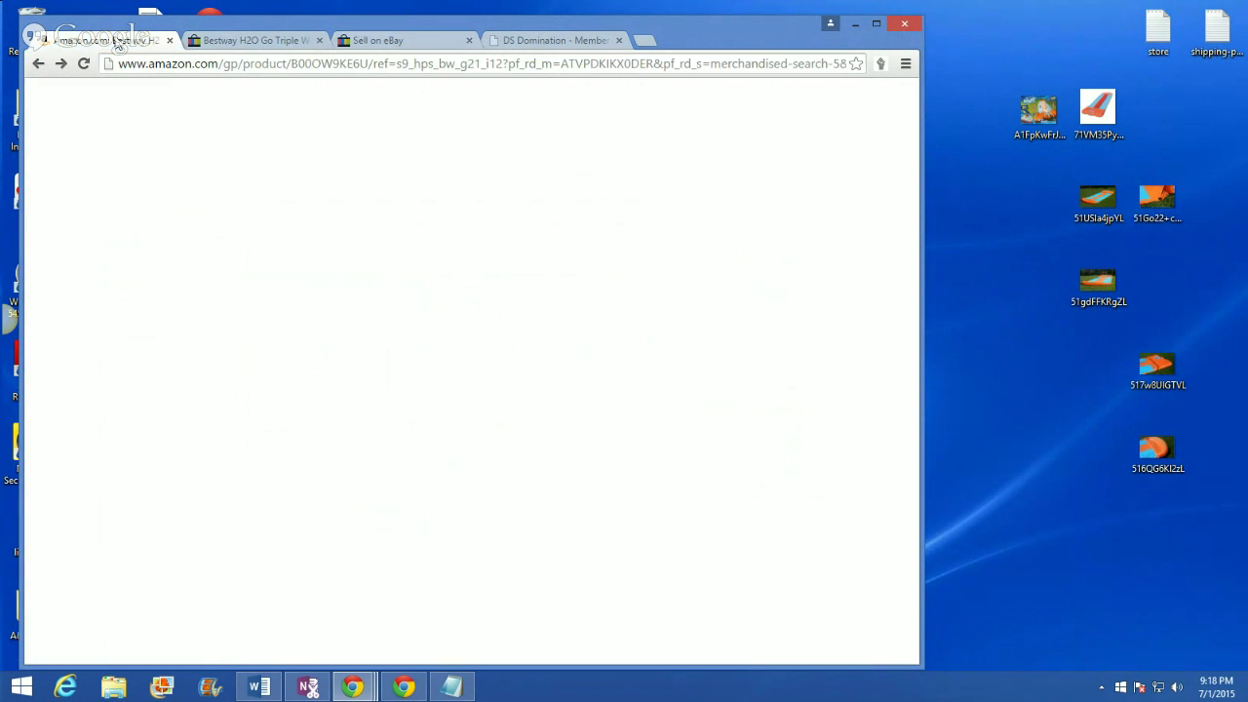
pyautogui.click(554, 40)
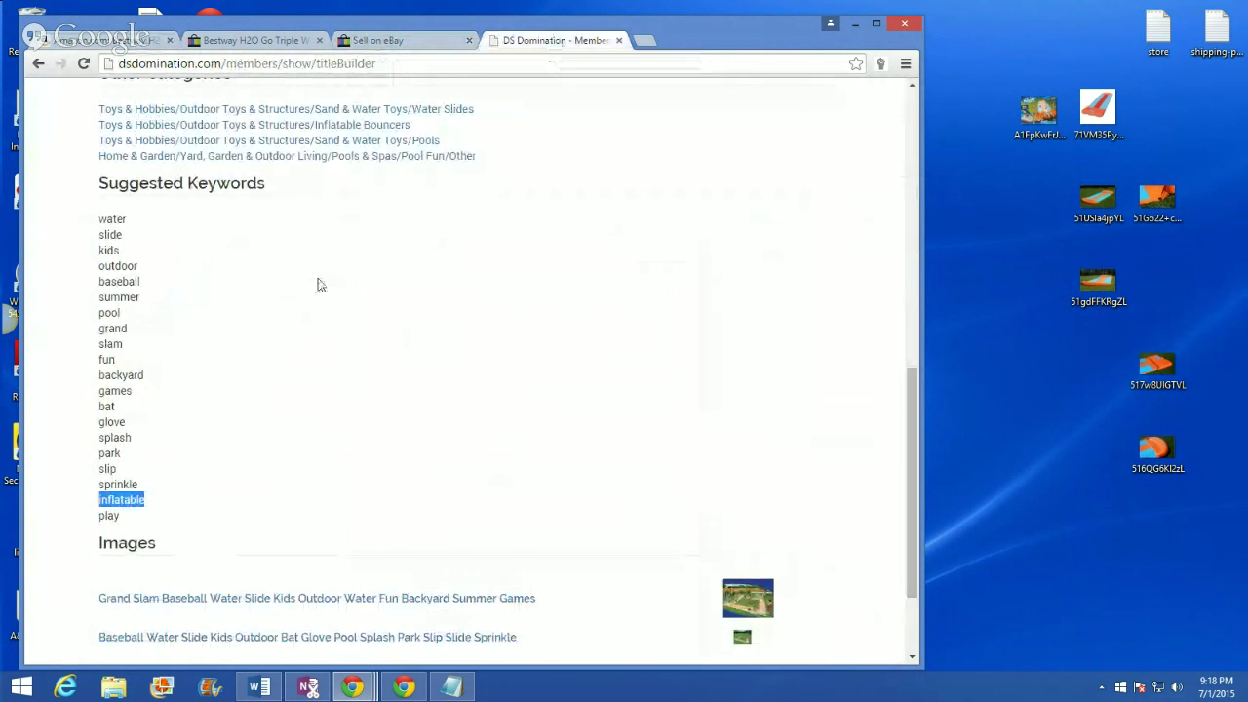
pyautogui.press('F5')
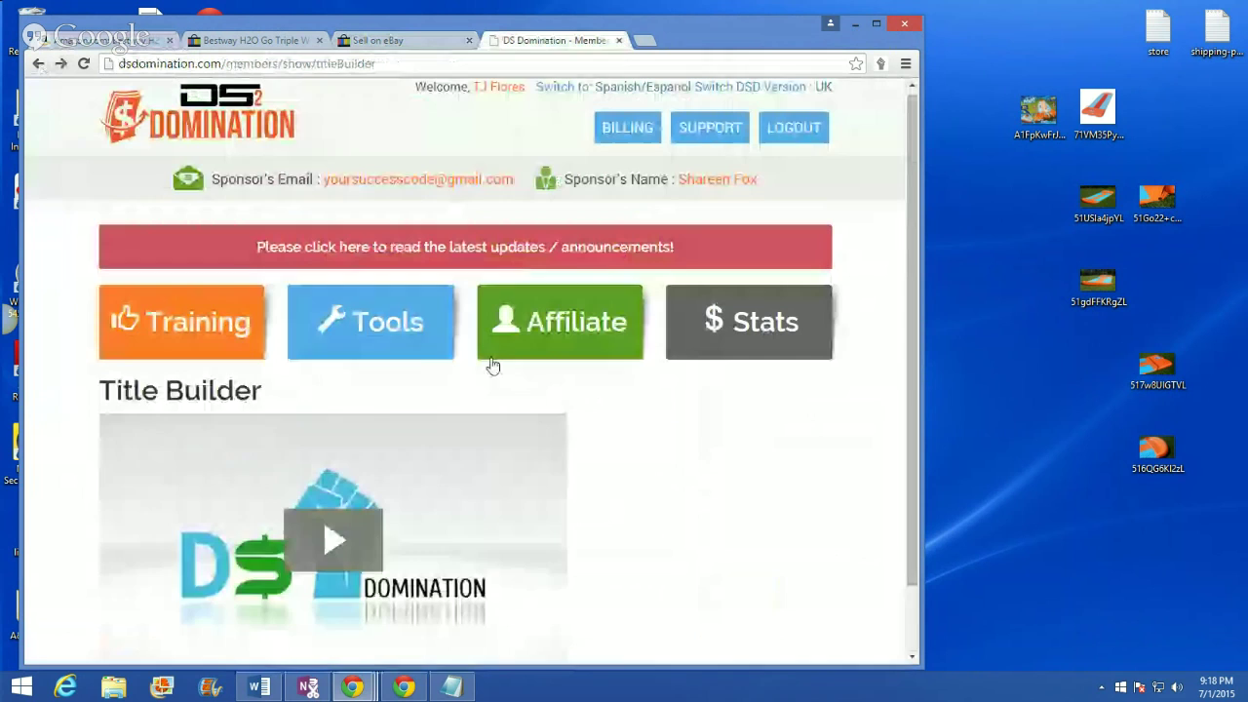
pyautogui.click(382, 341)
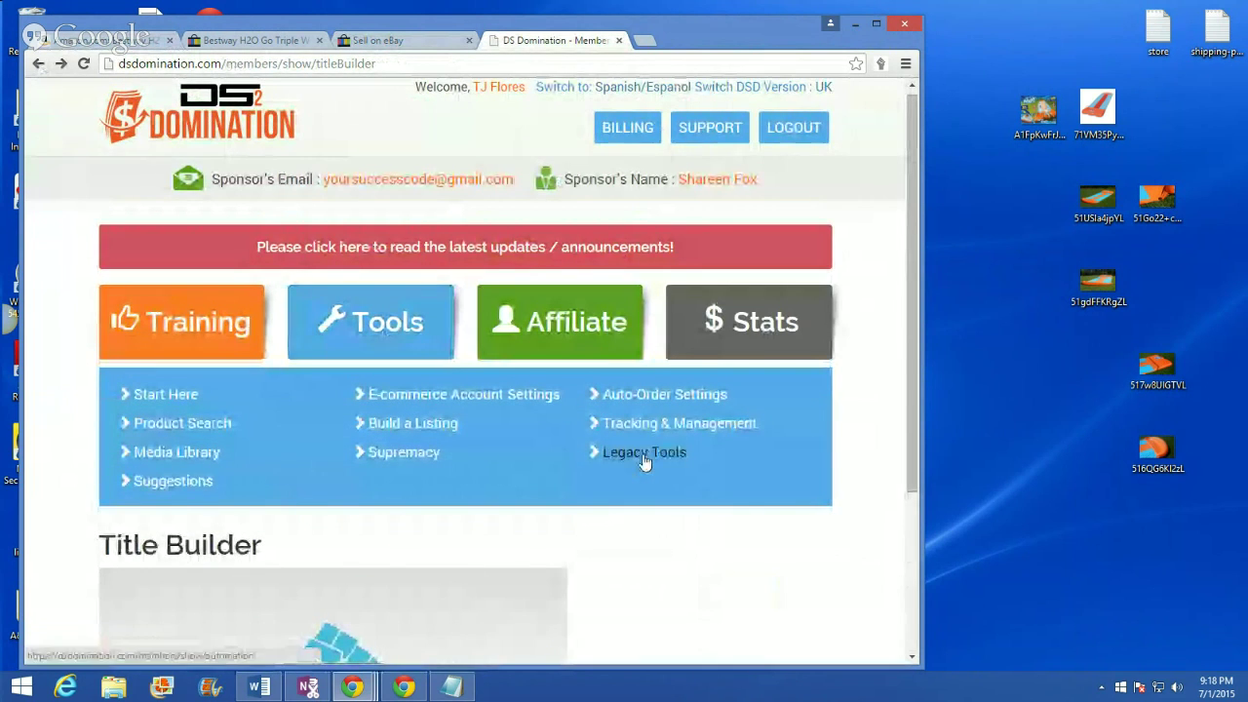
pyautogui.click(641, 464)
pyautogui.scroll(-1, 221, 474)
pyautogui.scroll(-4, 221, 473)
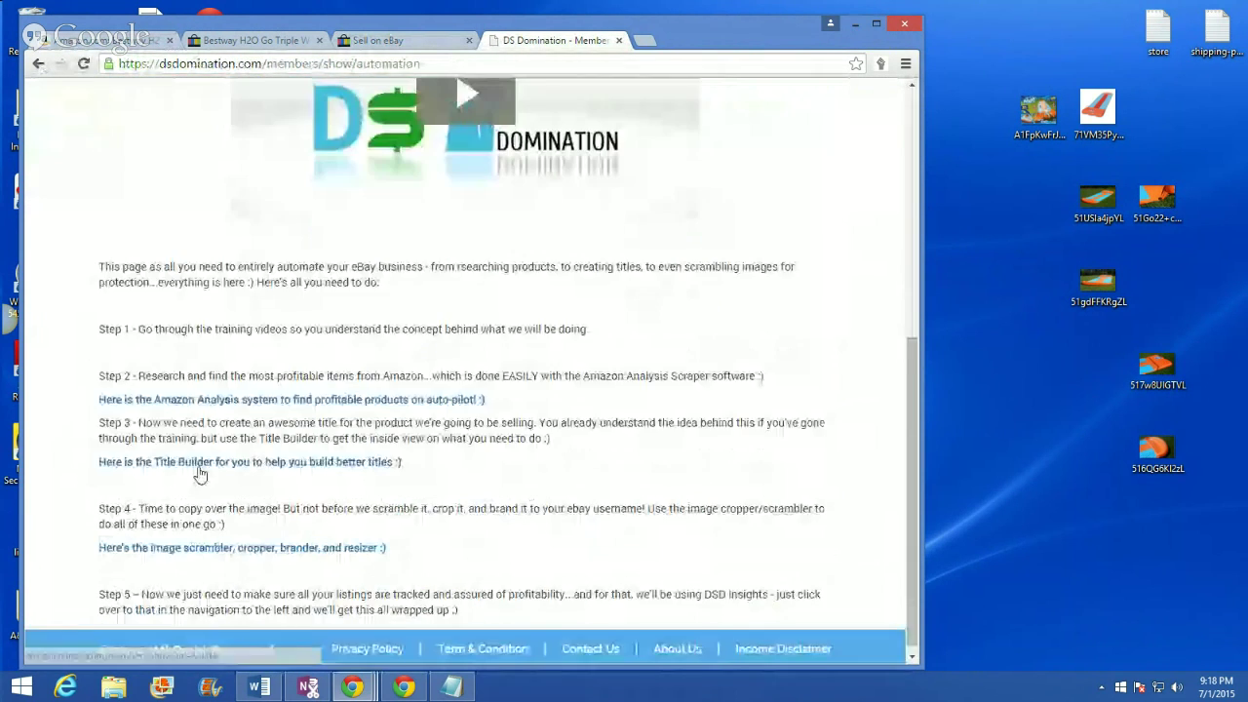
pyautogui.click(192, 547)
pyautogui.scroll(-2, 117, 531)
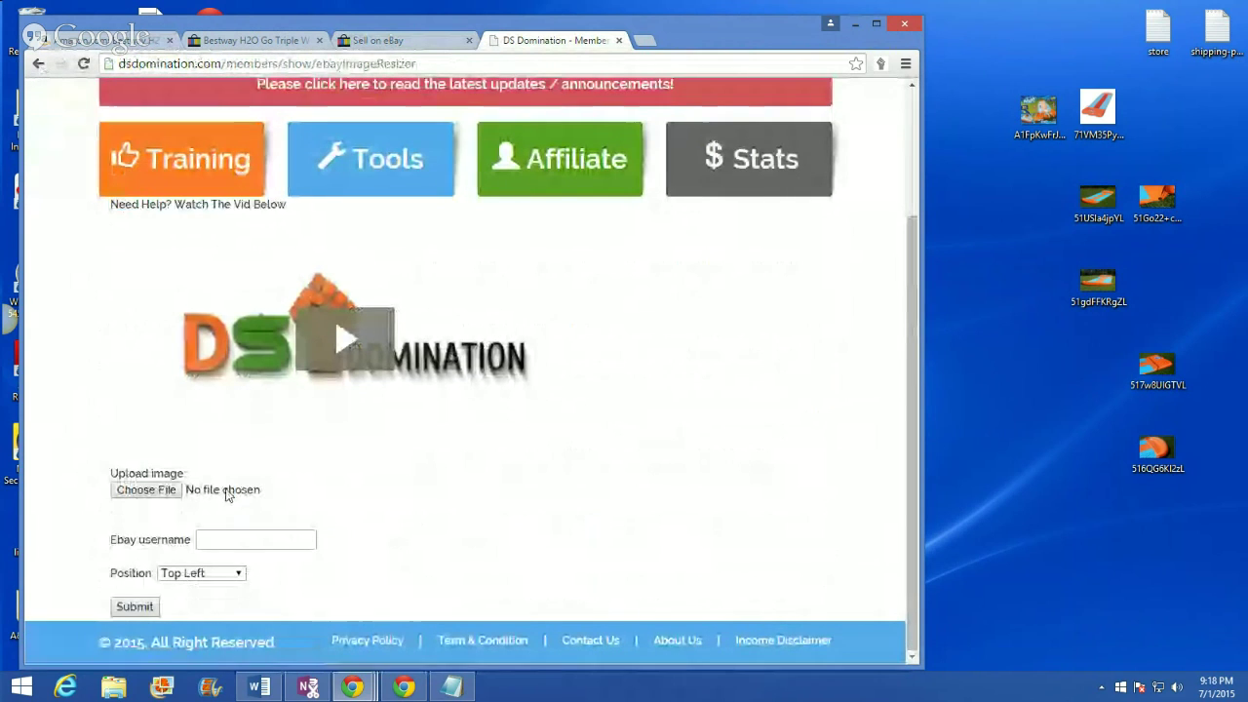
pyautogui.click(1035, 136)
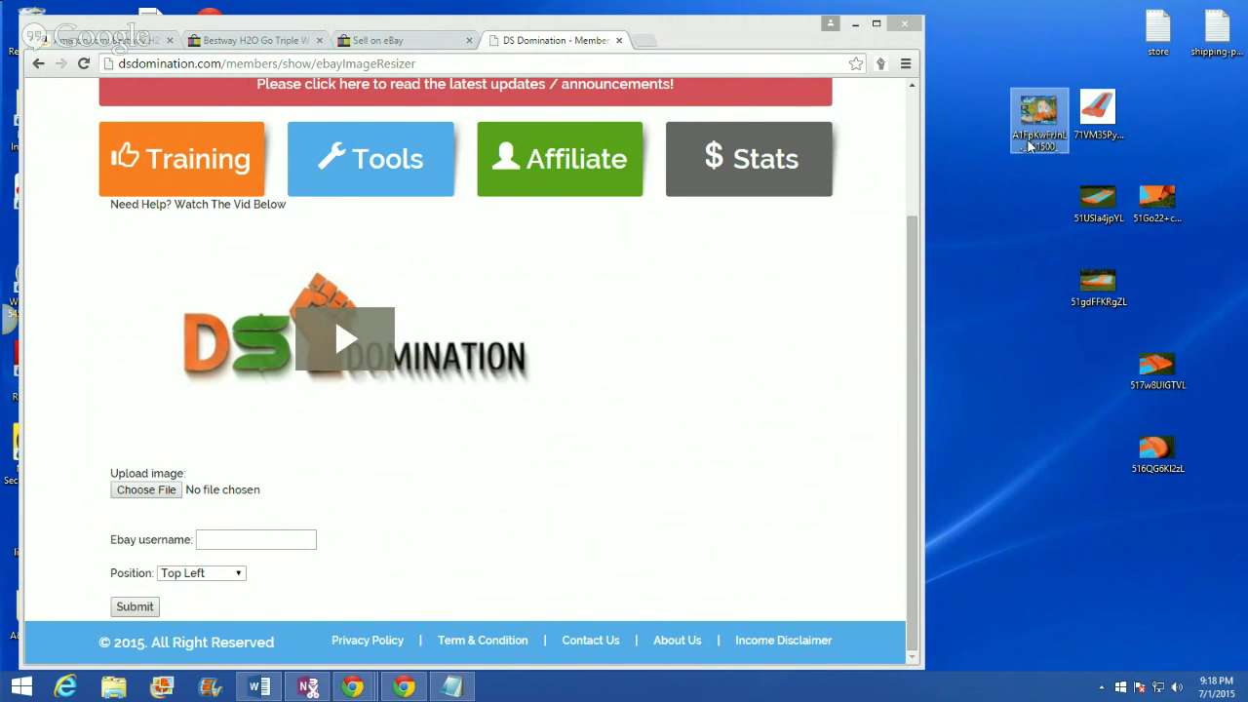
pyautogui.click(1010, 240)
pyautogui.moveTo(1036, 146)
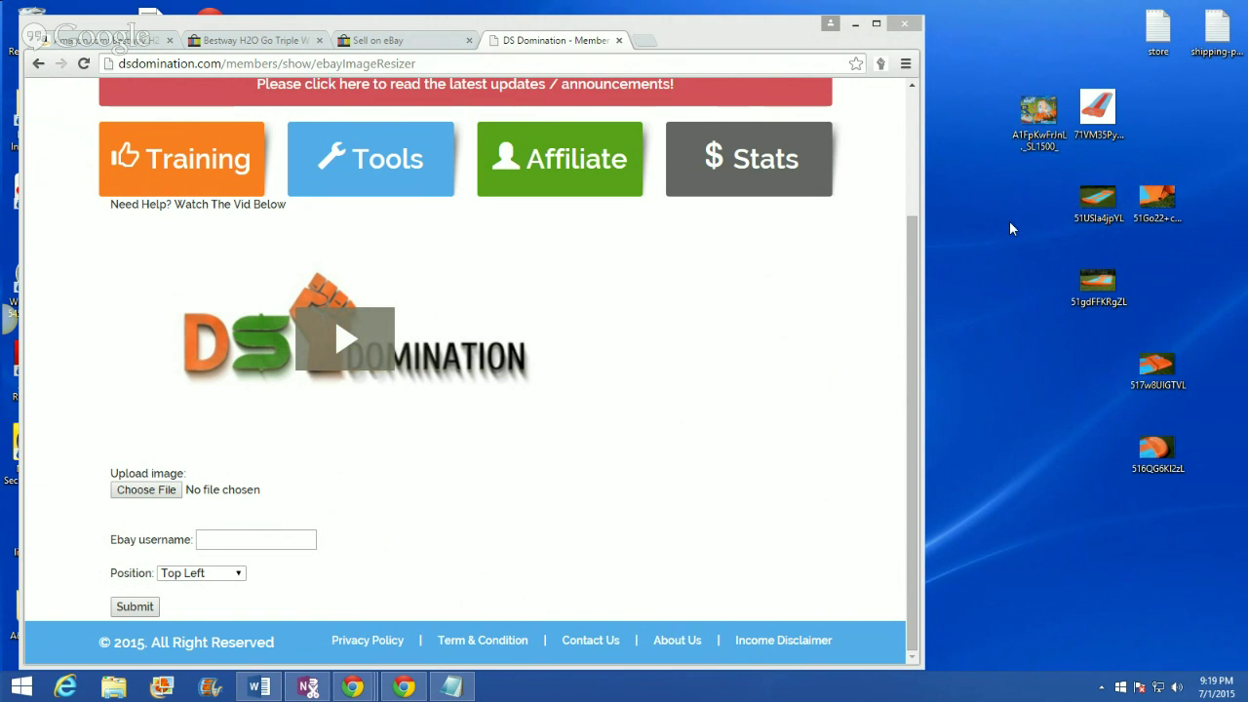
pyautogui.doubleClick(1155, 37)
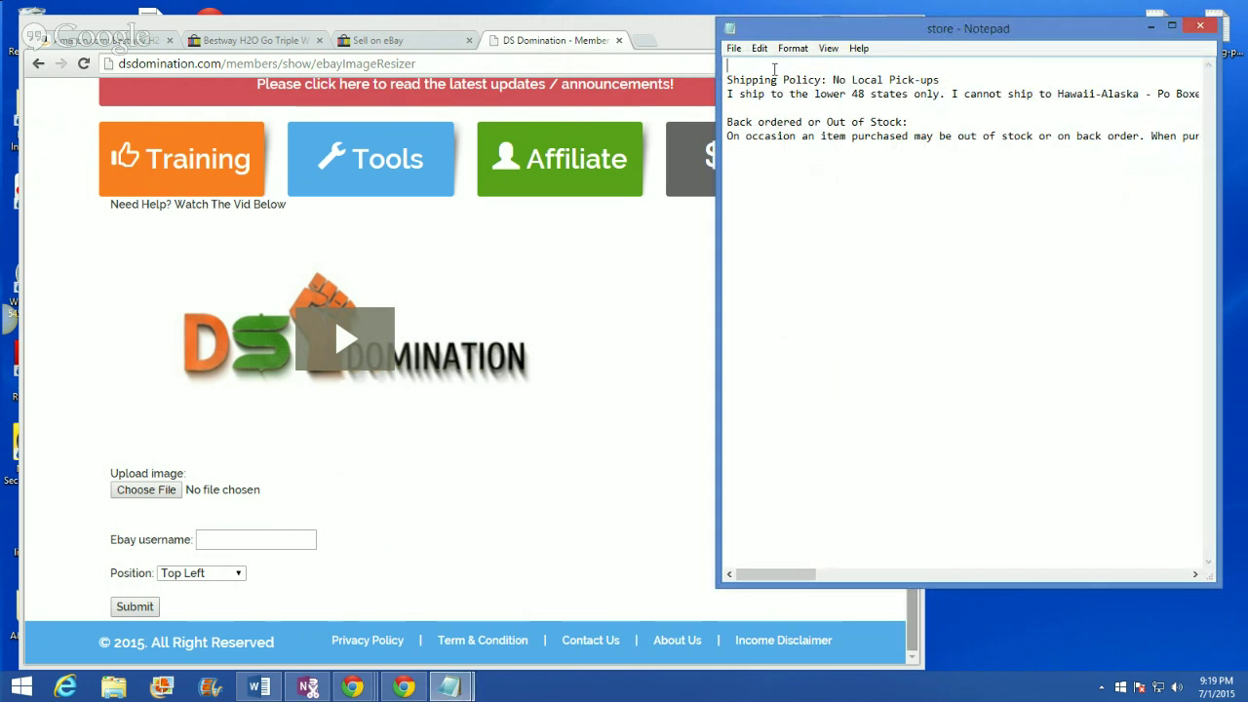
pyautogui.rightClick(774, 68)
pyautogui.click(809, 142)
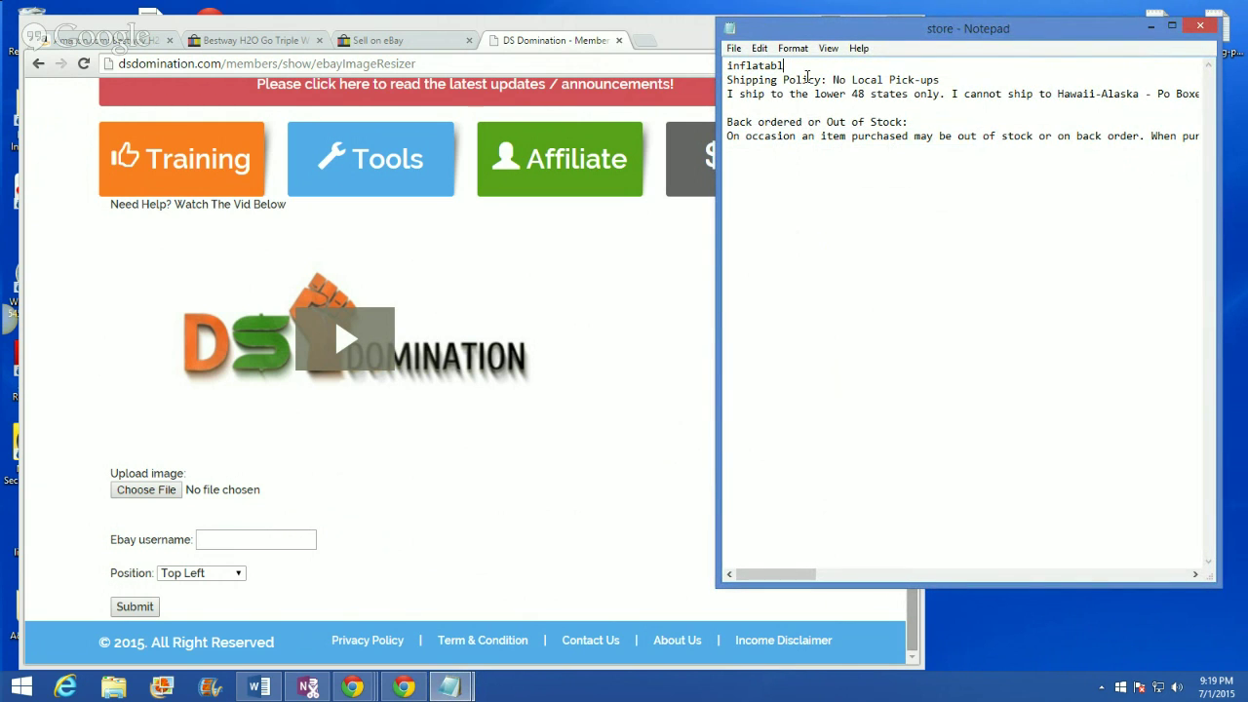
pyautogui.click(1199, 26)
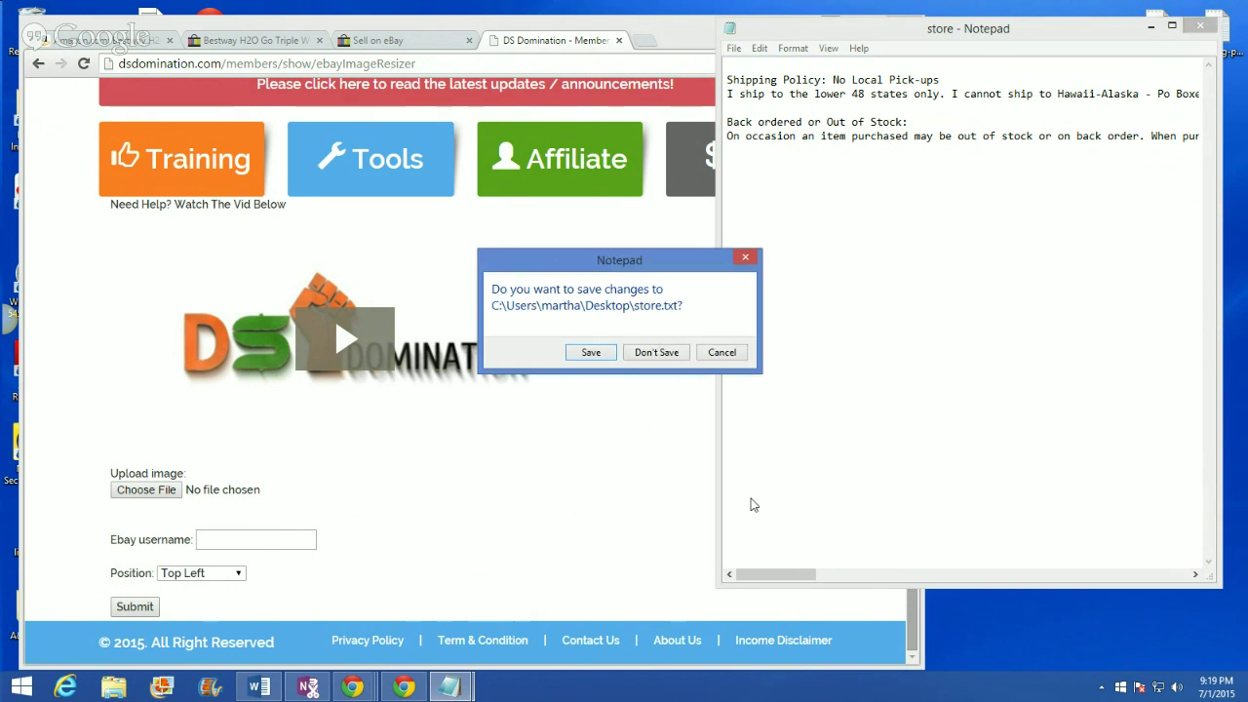
pyautogui.click(656, 351)
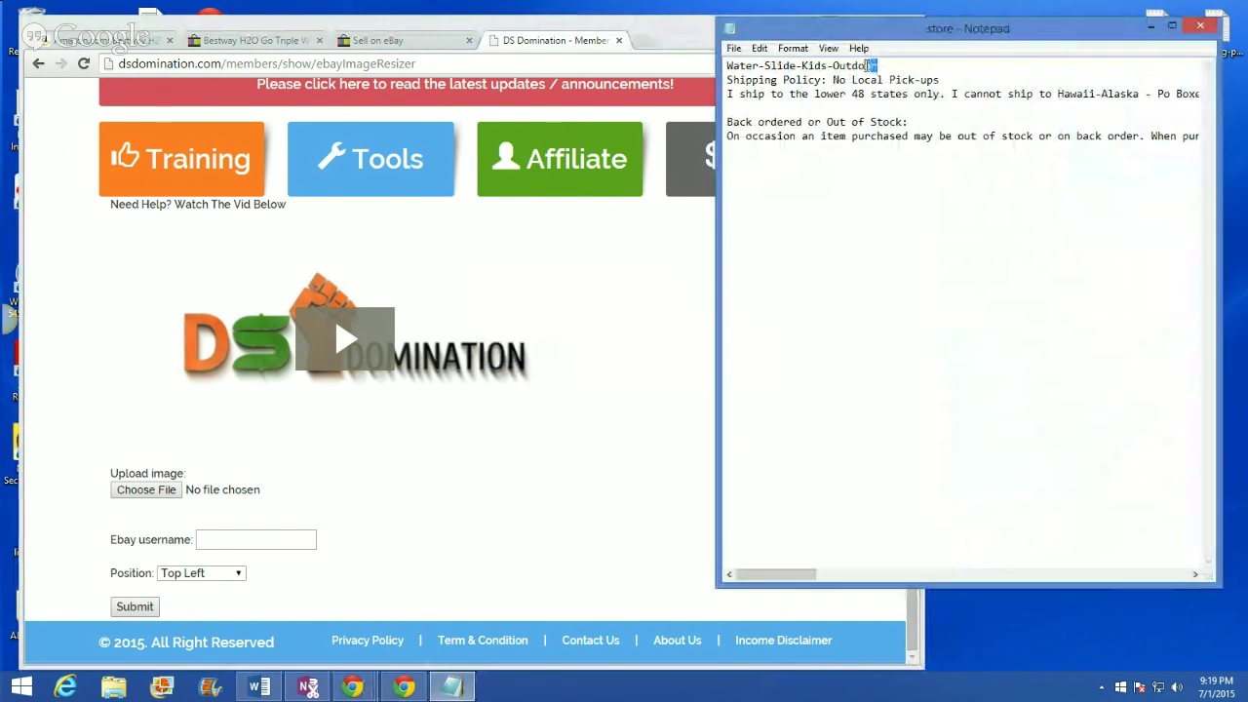
# Step: Copy "Water-Slide-Kids-Outdoor" from the first line of the store text file and close Notepad without saving
pyautogui.moveTo(879, 66); pyautogui.dragTo(727, 68)
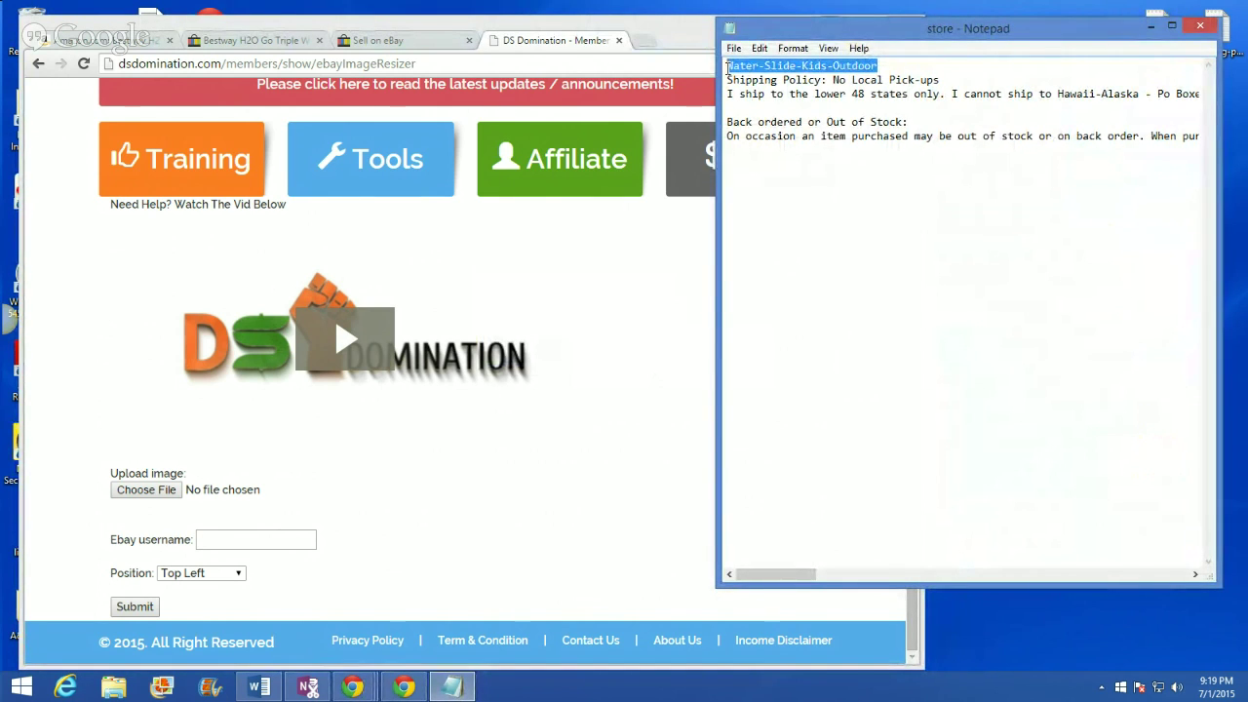
pyautogui.rightClick(727, 68)
pyautogui.click(781, 125)
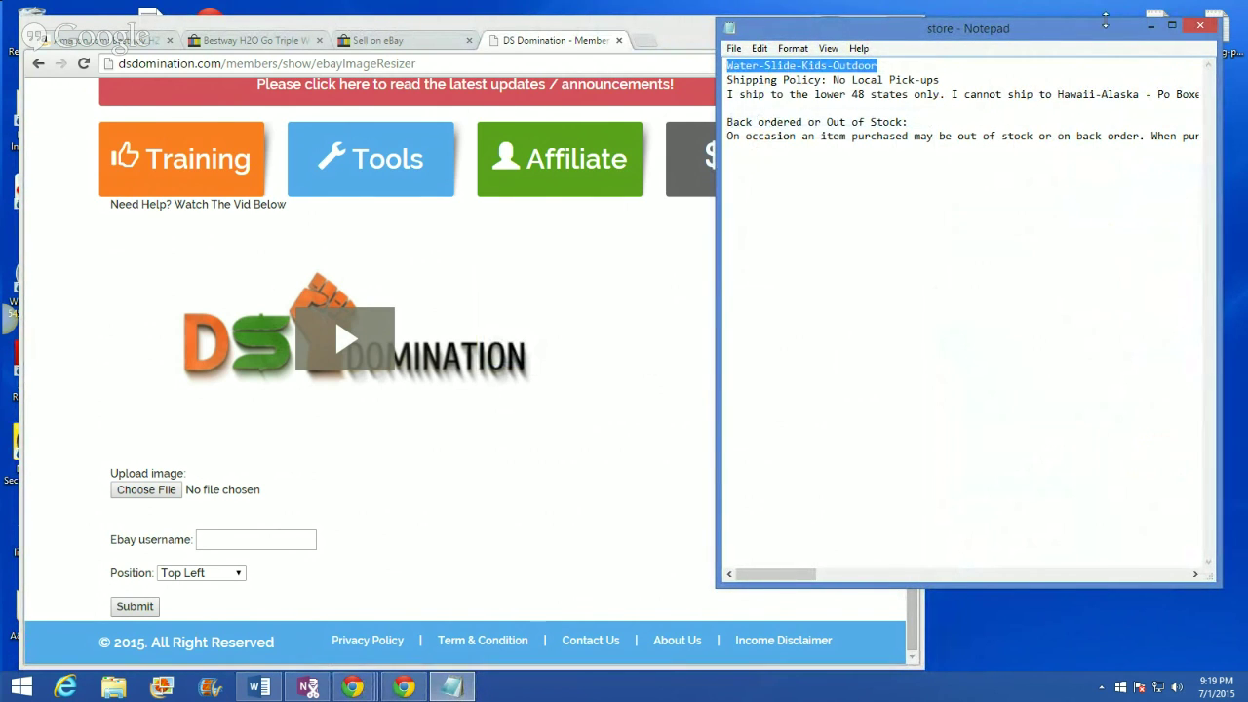
pyautogui.click(1195, 27)
pyautogui.click(659, 352)
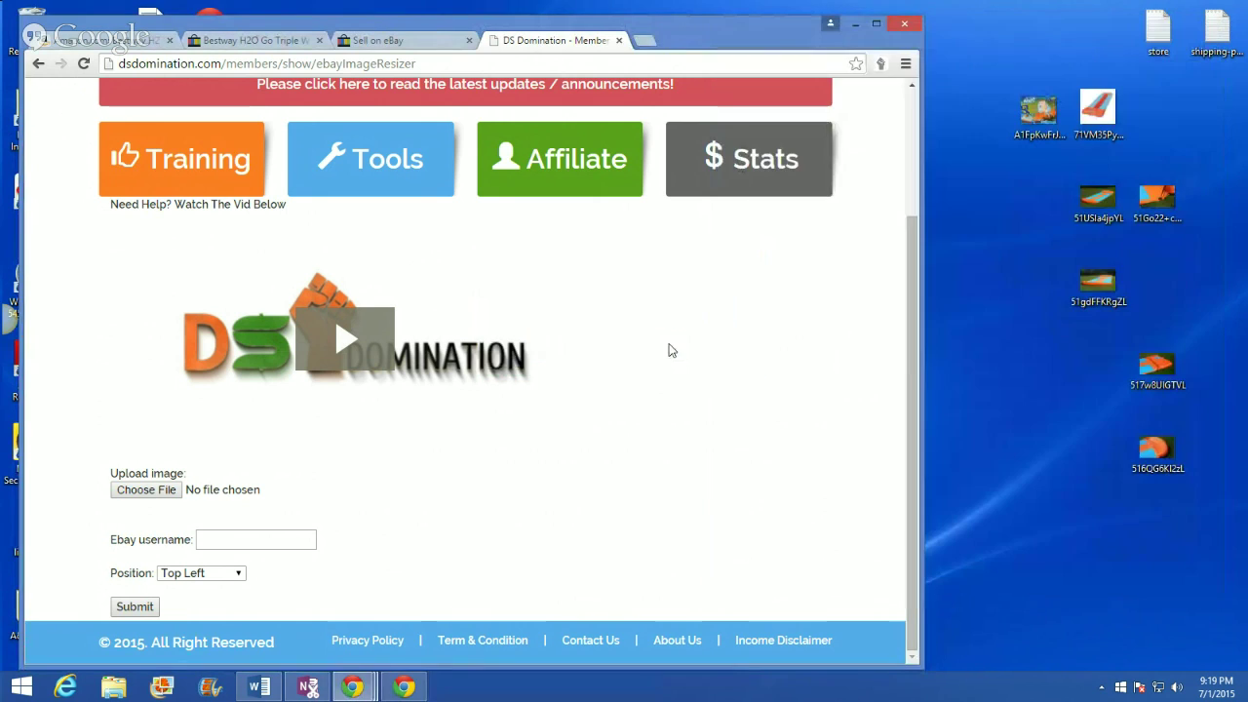
# Step: Rename the desktop's H2O Go box photo, A1FpKwFrJnL, by pasting the copied name Water-Slide-Kids-Outdoor
pyautogui.click(1035, 117)
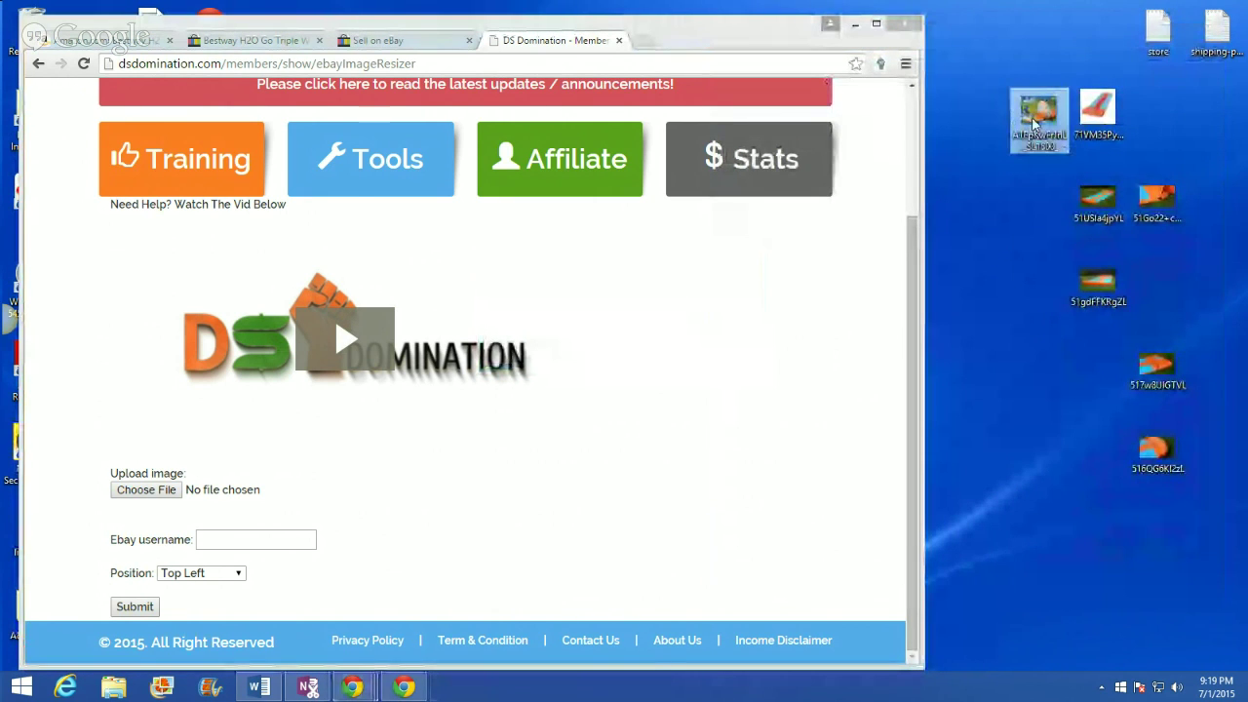
pyautogui.rightClick(1035, 119)
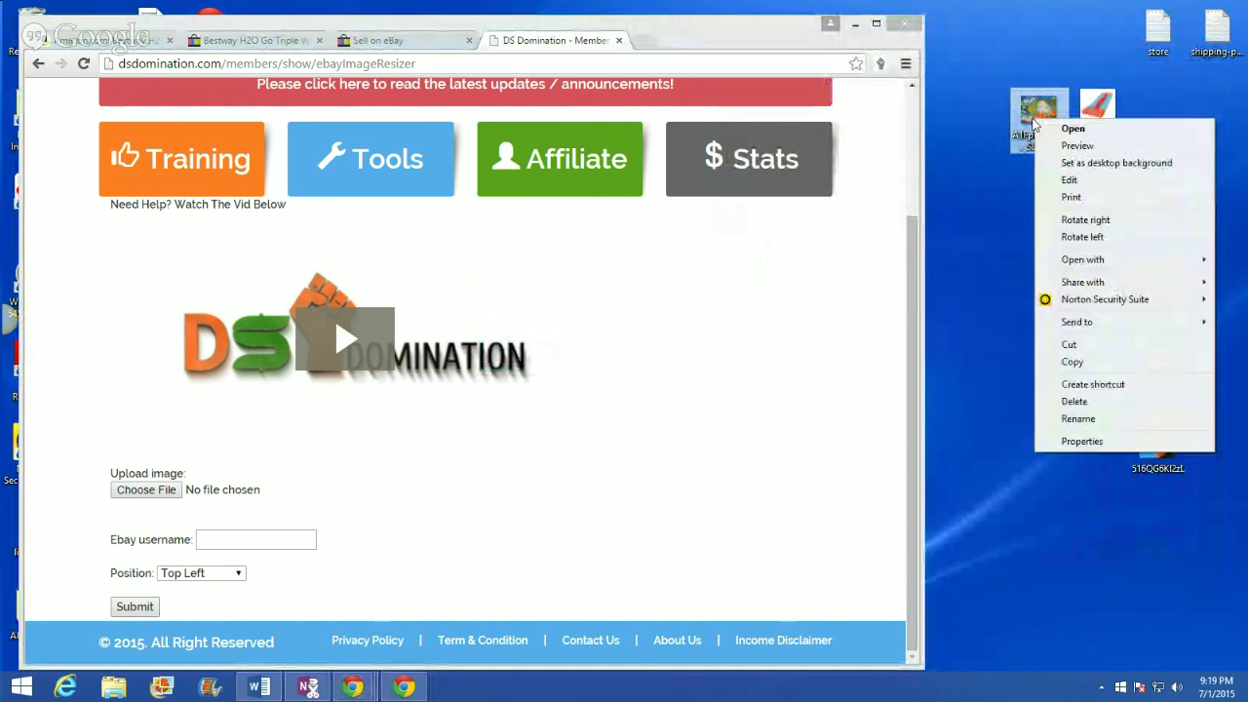
pyautogui.click(1093, 419)
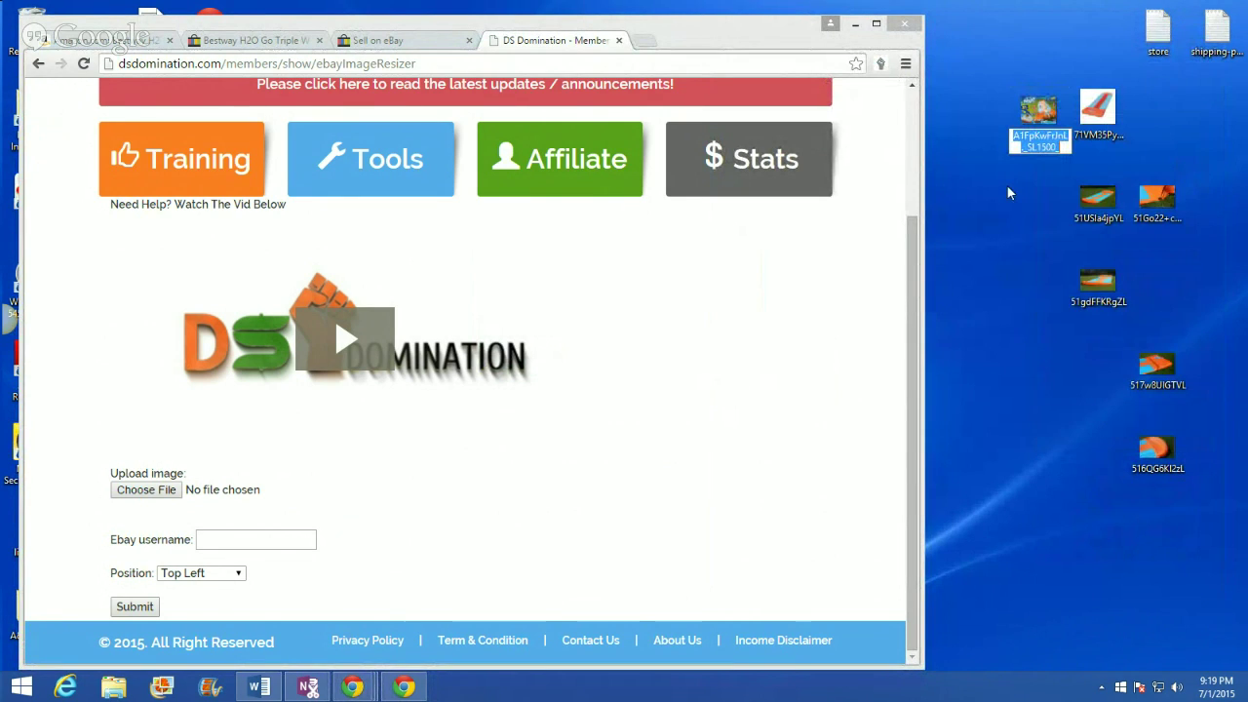
pyautogui.hotkey('shift', 'F10')
pyautogui.press('Down')
pyautogui.press('Down')
pyautogui.press('Down')
pyautogui.press('Return')
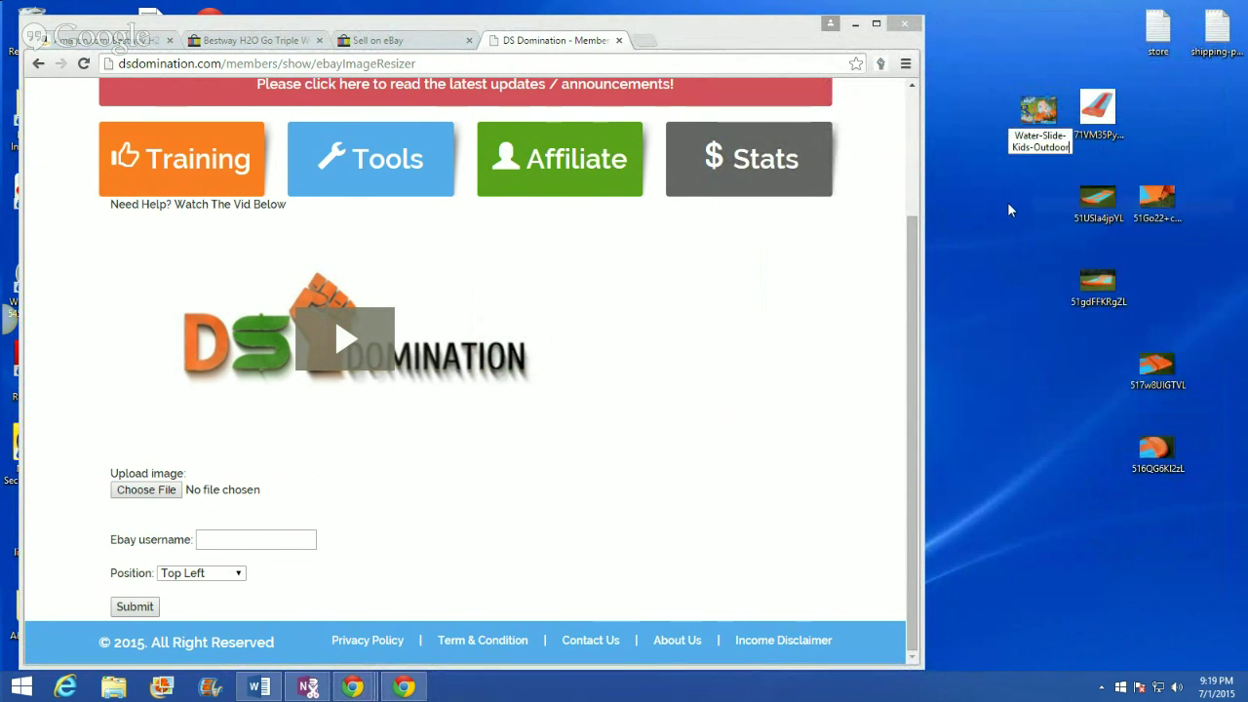
pyautogui.press('Return')
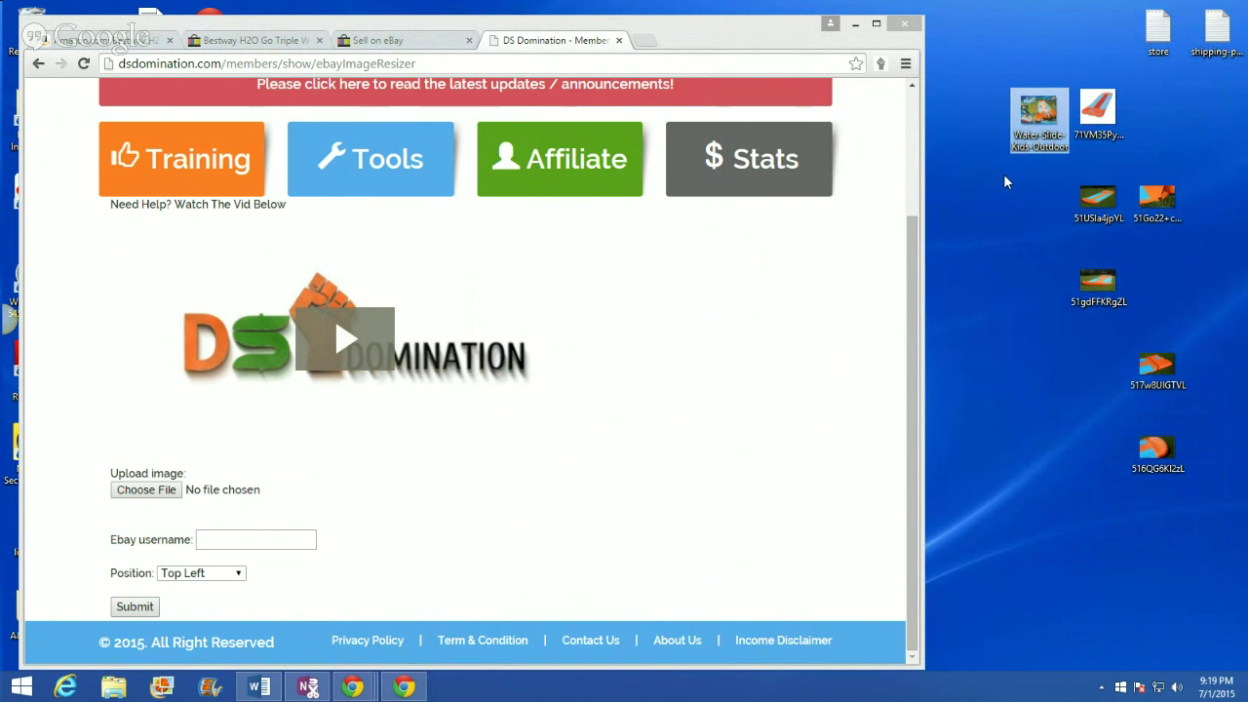
# Step: Choose Water-Slide-Kids-Outdoor.jpg from the Desktop as the image to upload and submit it to the image resizer
pyautogui.click(150, 497)
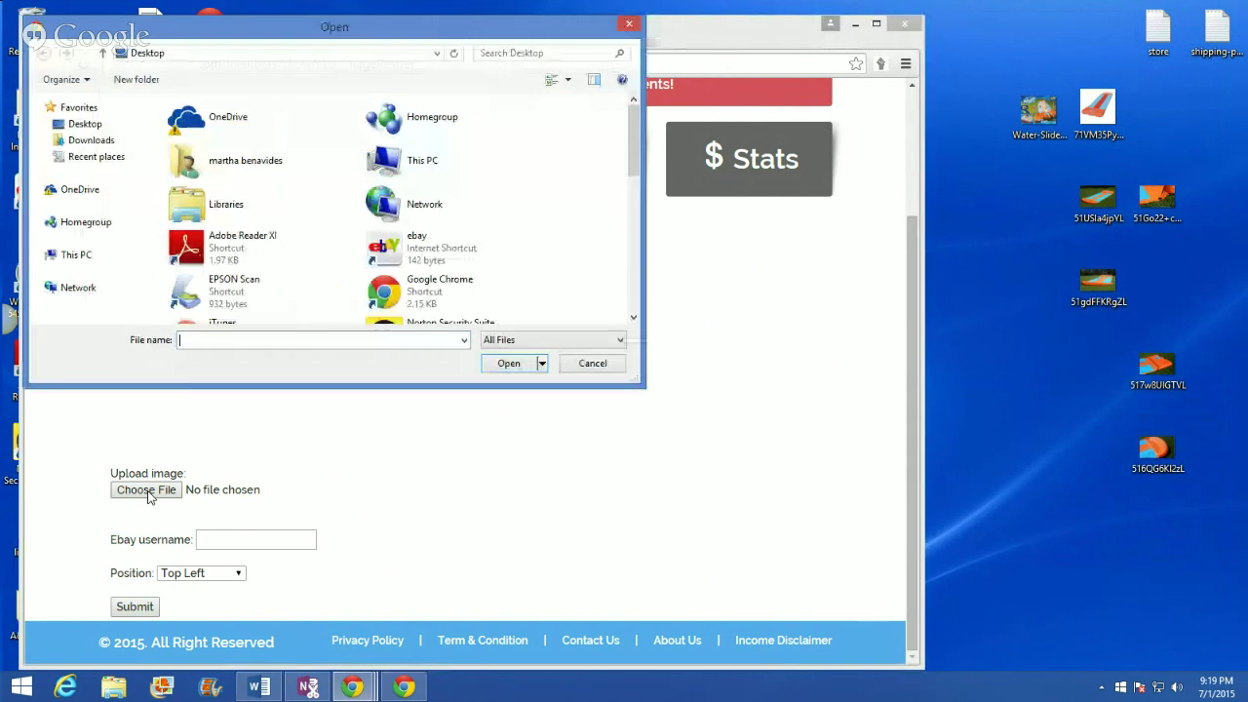
pyautogui.click(91, 129)
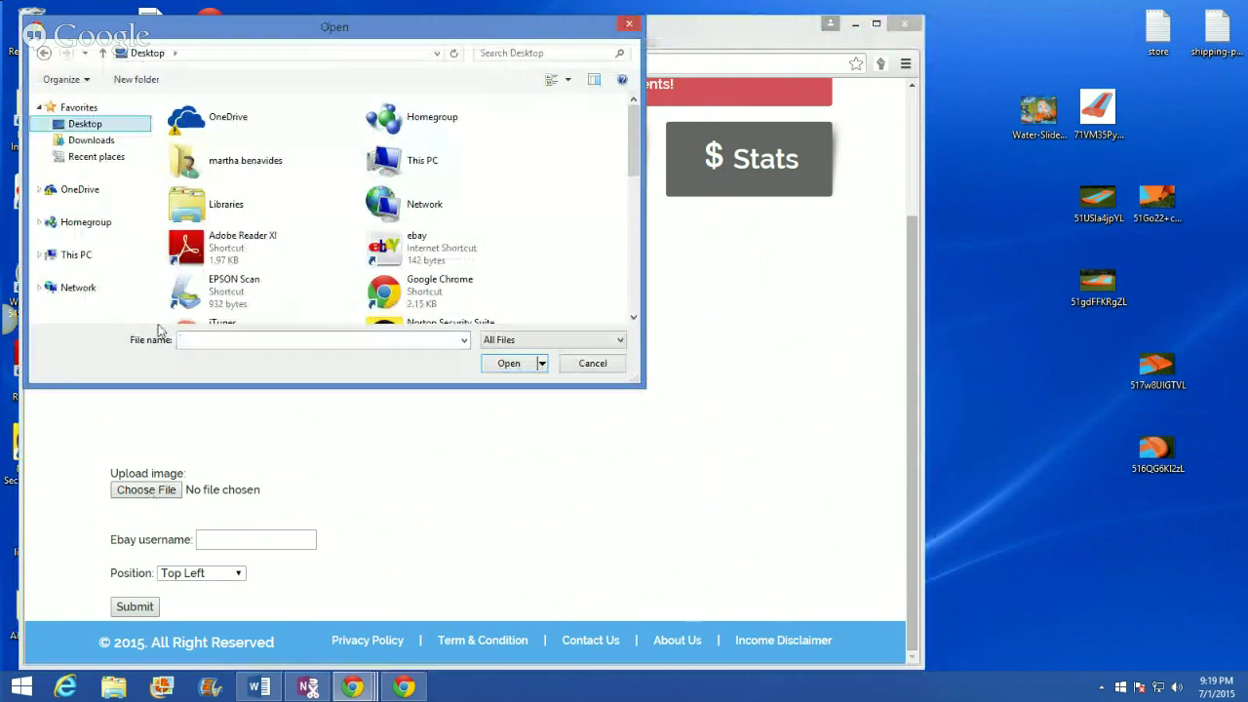
pyautogui.click(203, 341)
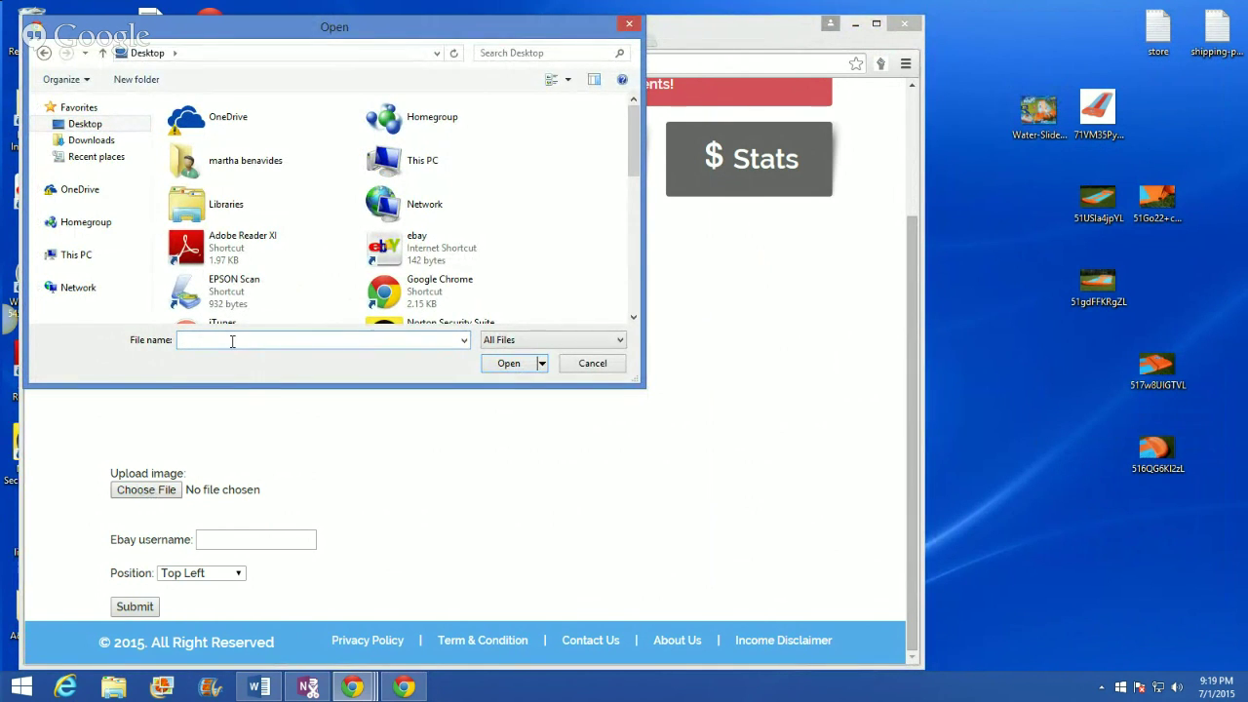
pyautogui.write('w')
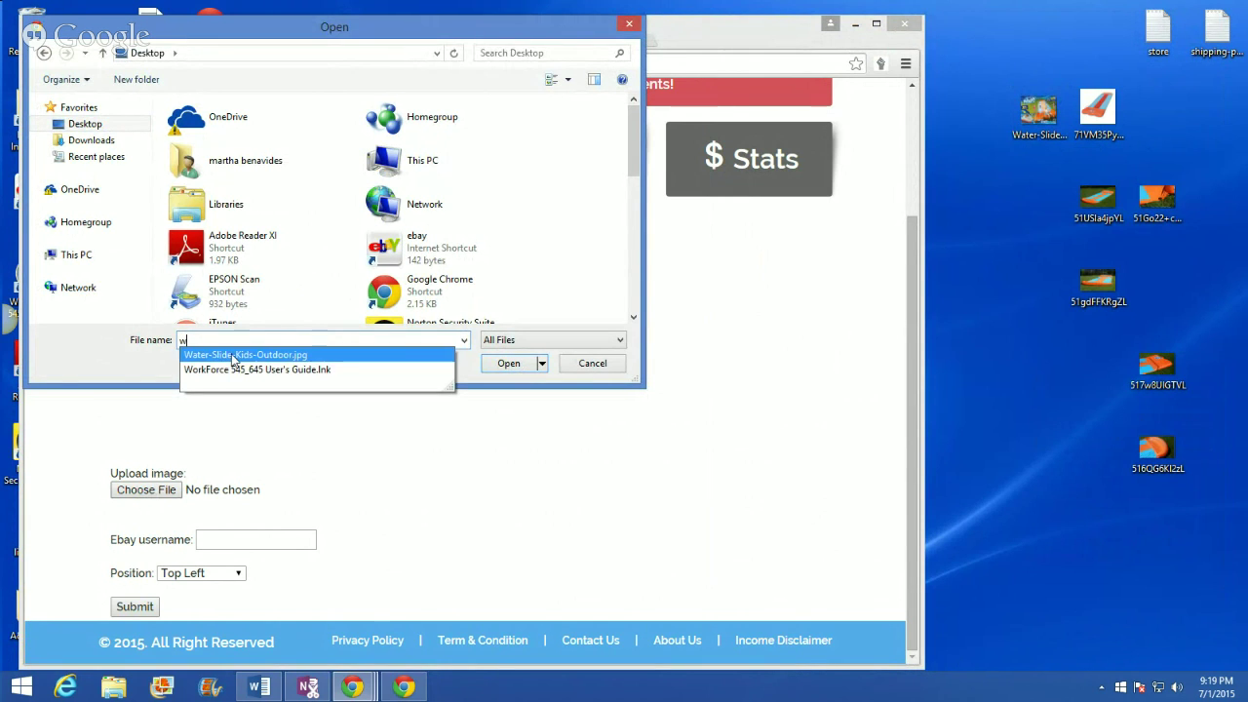
pyautogui.click(231, 357)
pyautogui.press('super+c')
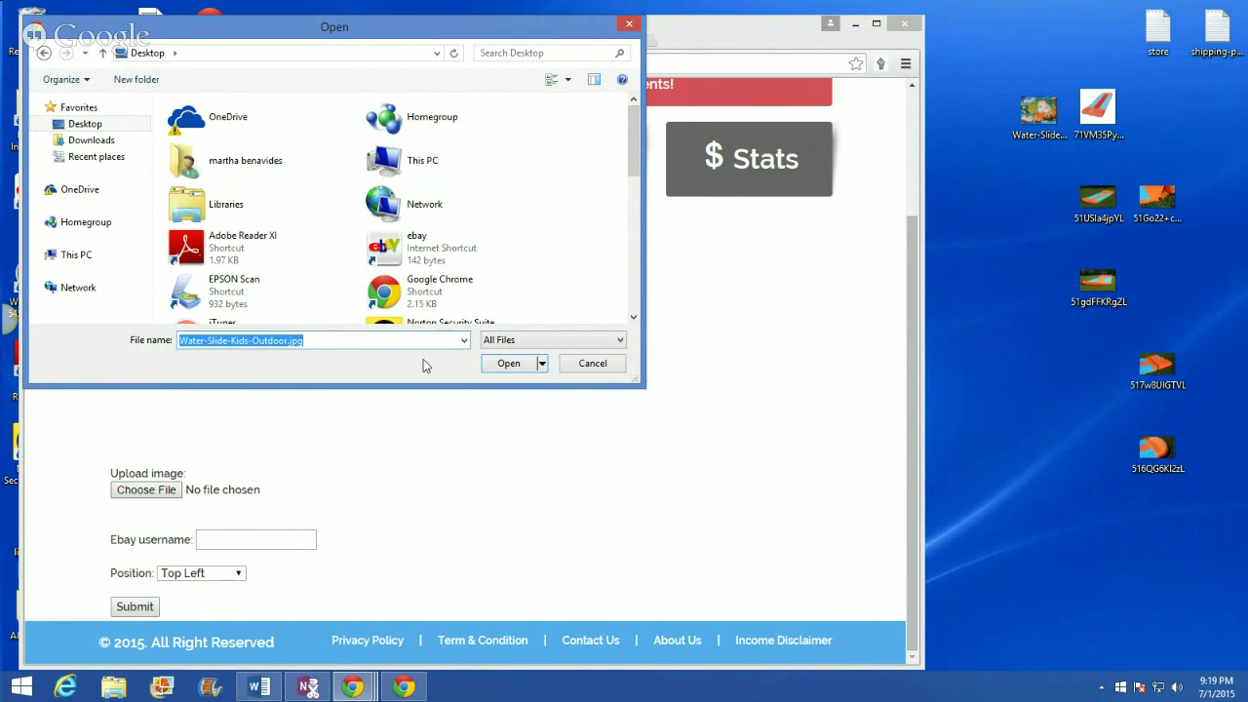
pyautogui.click(508, 363)
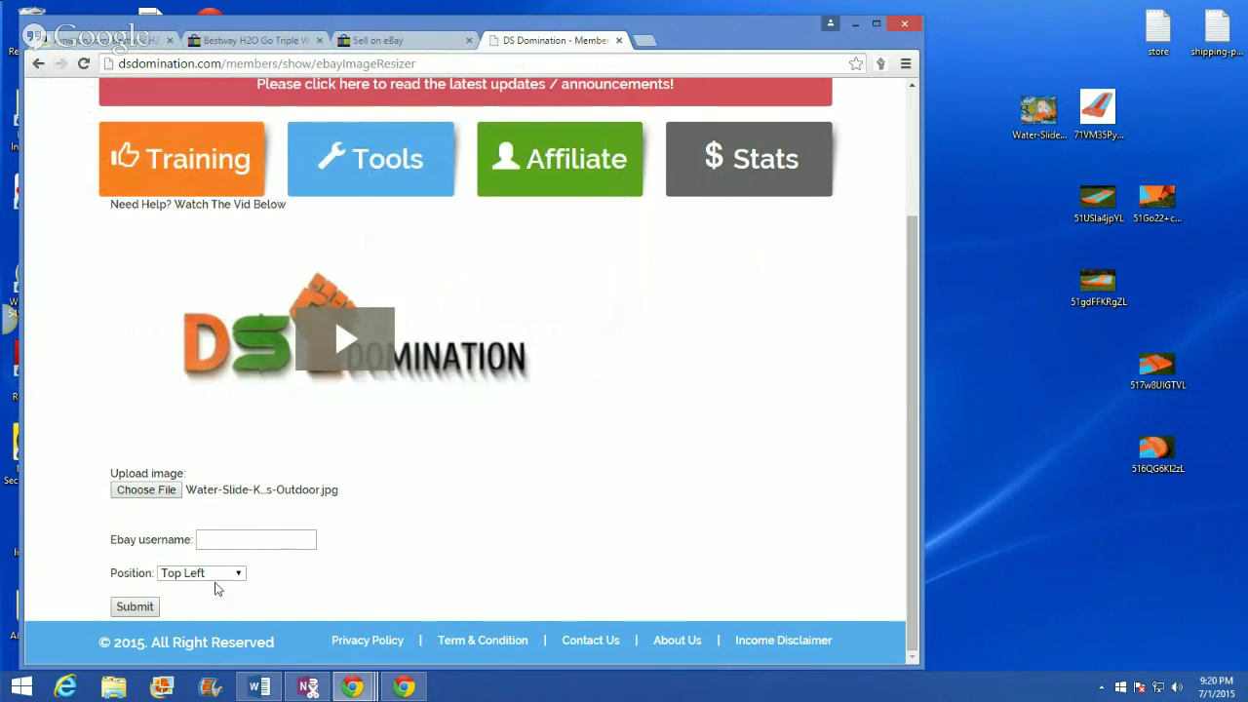
pyautogui.click(133, 608)
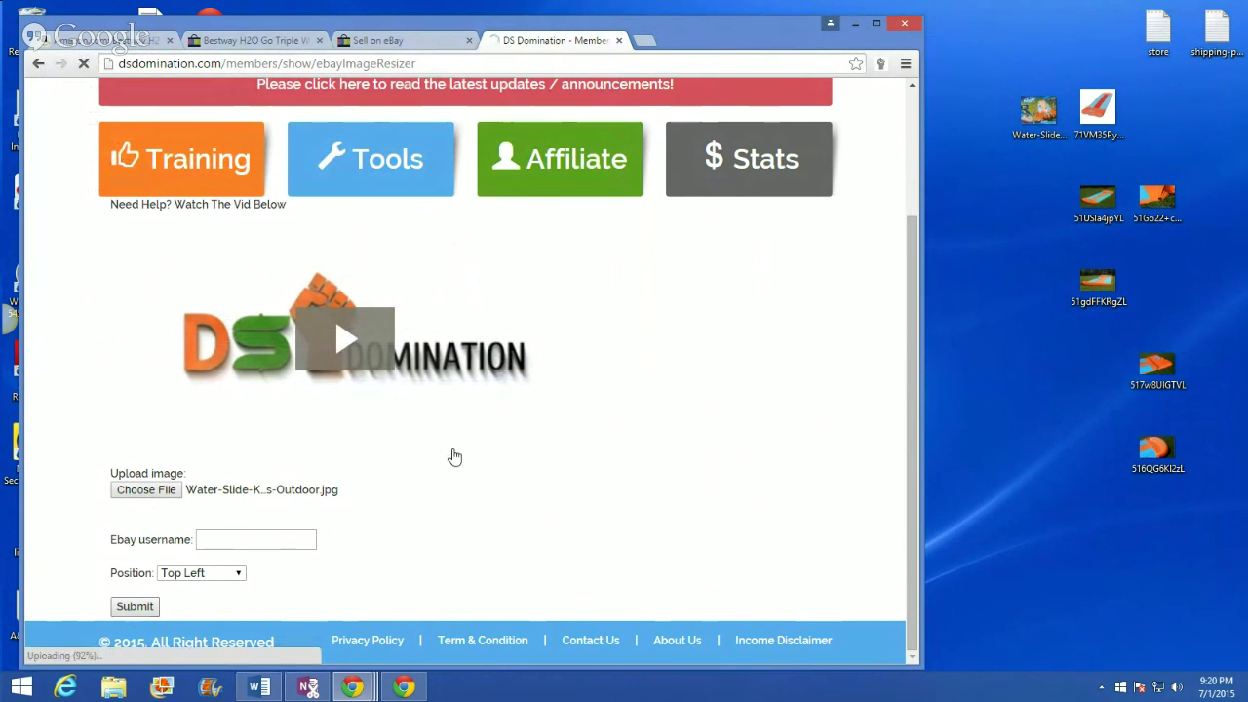
# Step: Select the entire uploaded image, crop it, and save the cropped result onto the desktop
pyautogui.scroll(-4, 571, 479)
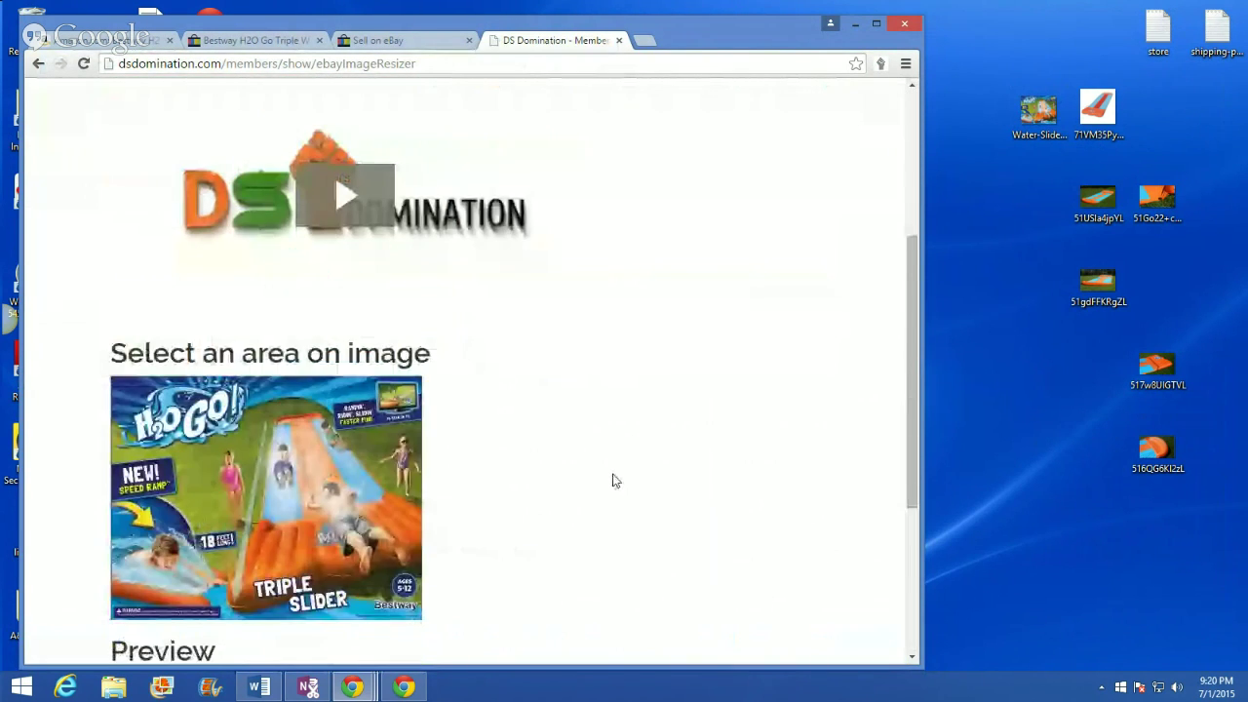
pyautogui.scroll(-2, 381, 364)
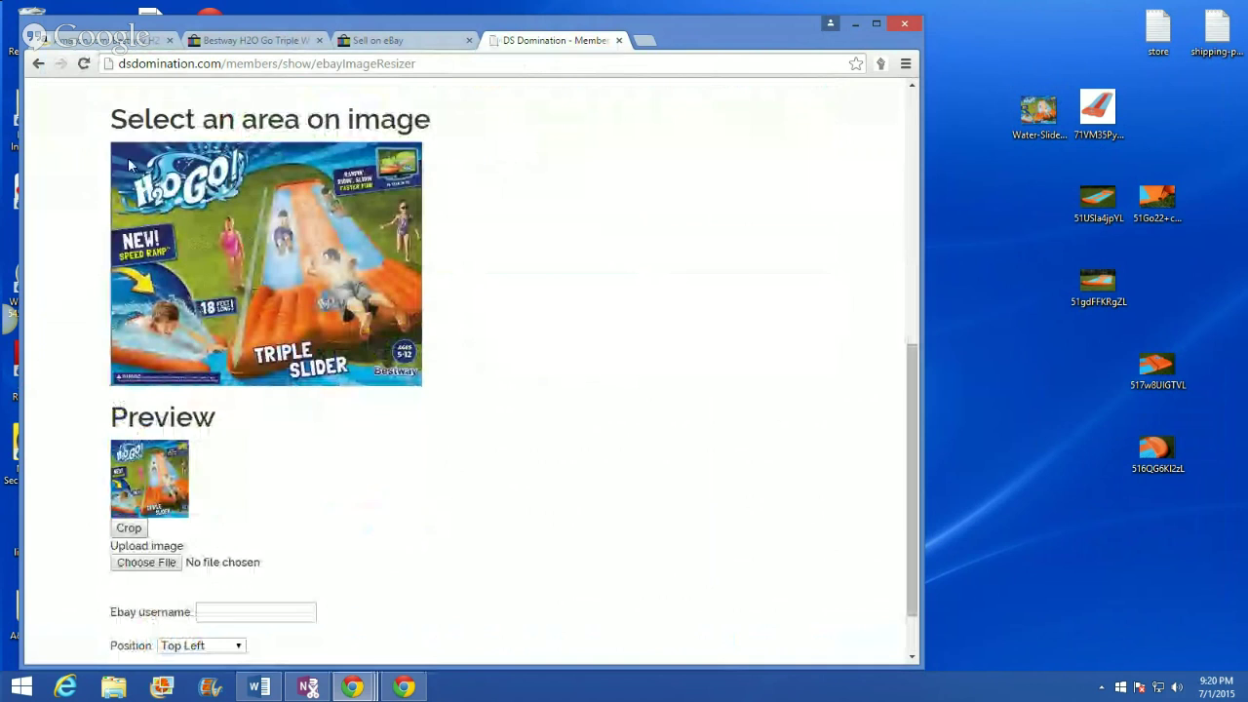
pyautogui.moveTo(112, 146); pyautogui.dragTo(425, 403)
pyautogui.scroll(-1, 507, 439)
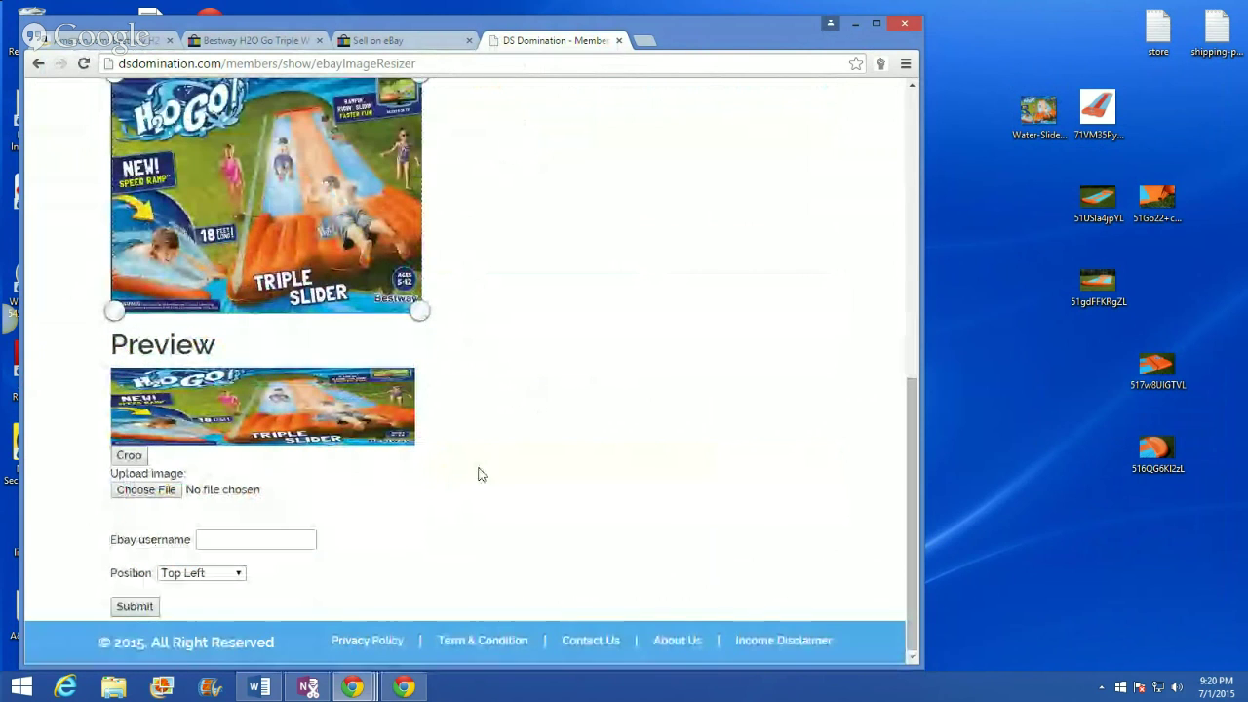
pyautogui.click(130, 457)
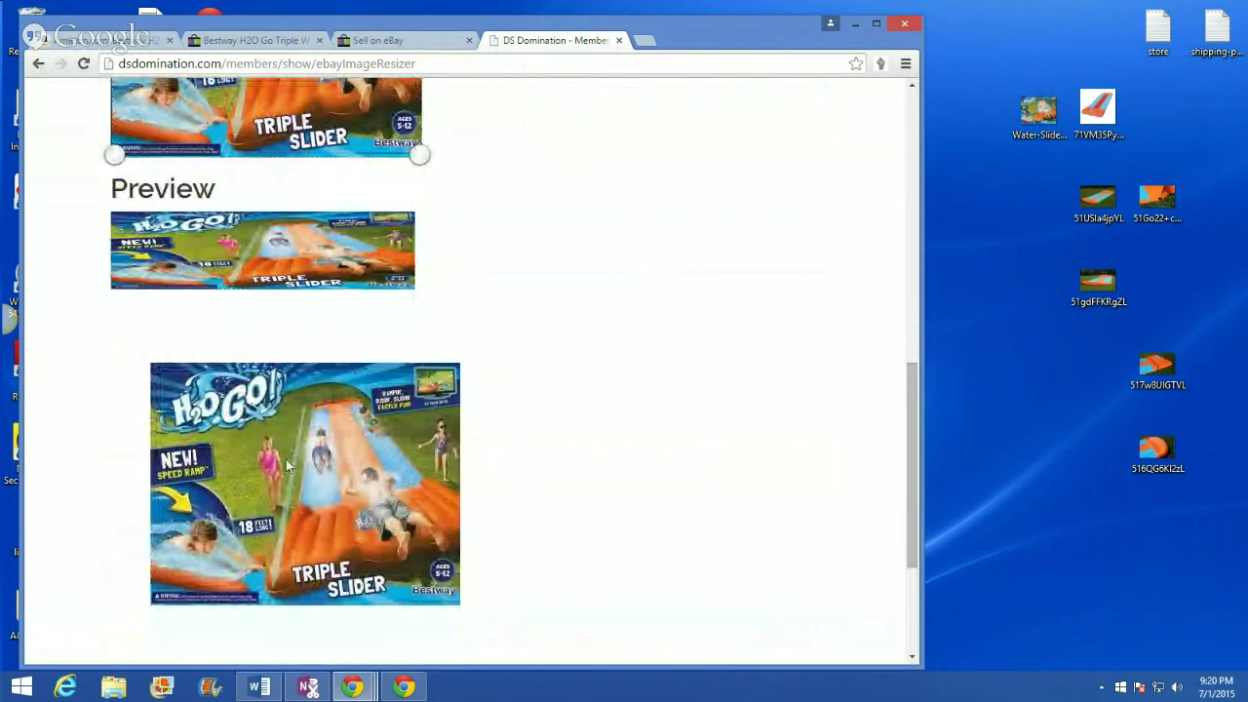
pyautogui.moveTo(314, 392); pyautogui.dragTo(1002, 224)
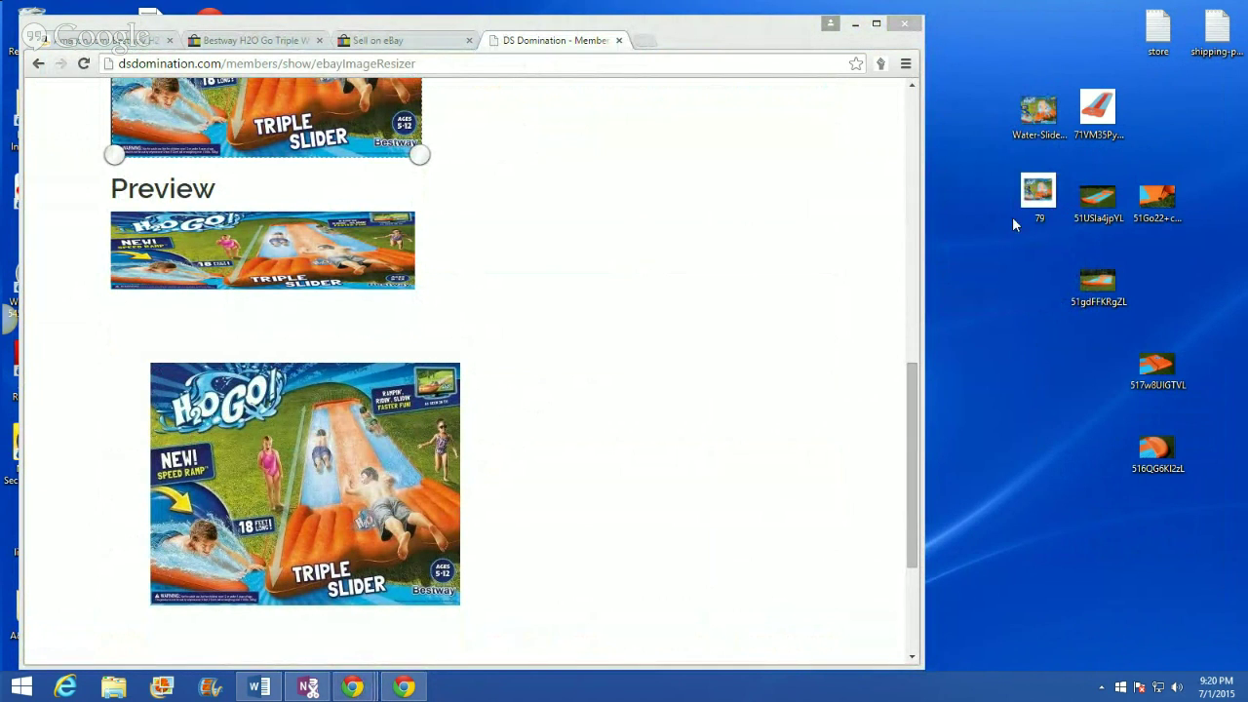
# Step: Delete the original Water-Slide-Kids-Outdoor photo from the desktop, keeping the cropped copy
pyautogui.moveTo(1033, 219)
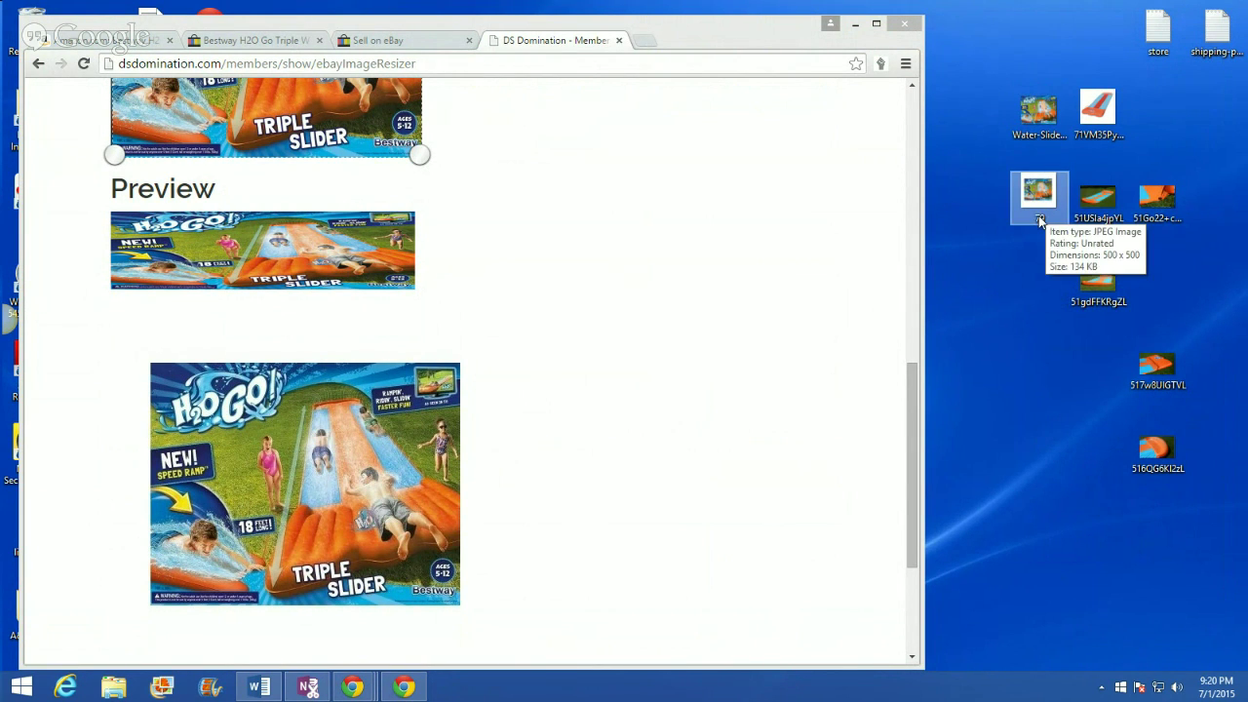
pyautogui.rightClick(1033, 115)
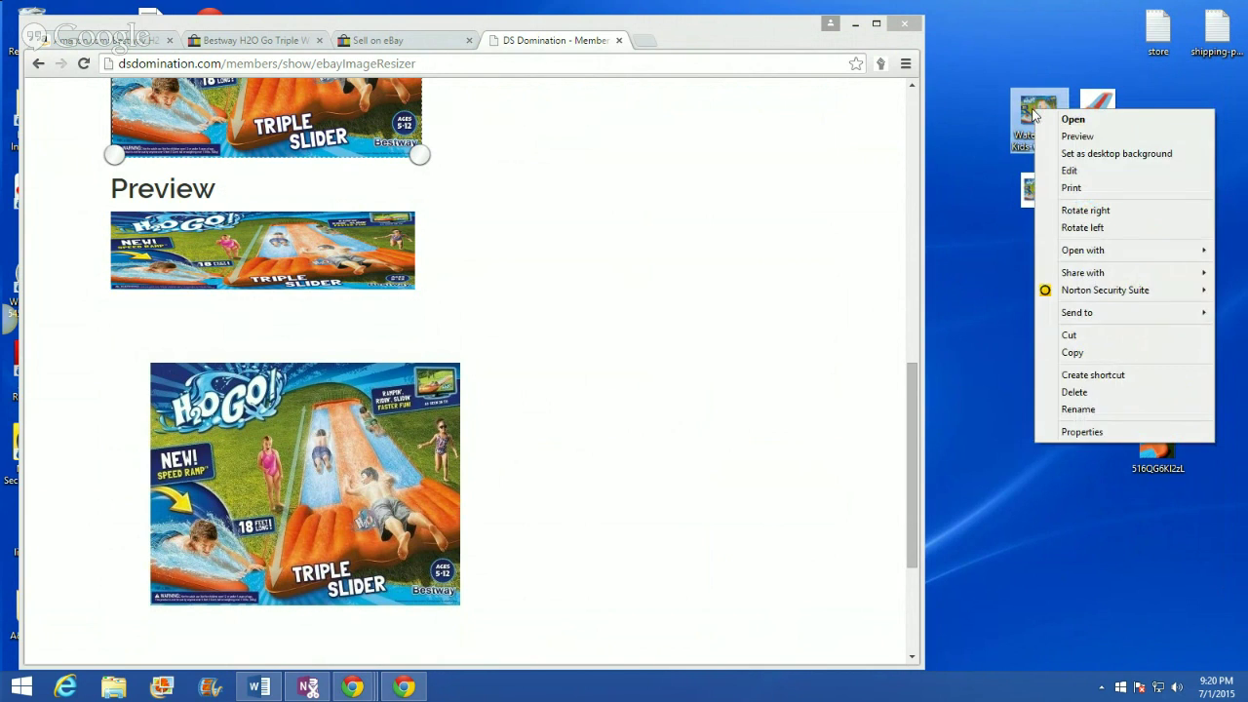
pyautogui.click(1100, 392)
# Step: Rename the cropped image on the desktop by pasting the name Water-Slide-Kids-Outdoor
pyautogui.moveTo(1033, 191); pyautogui.dragTo(1016, 210)
pyautogui.rightClick(1035, 204)
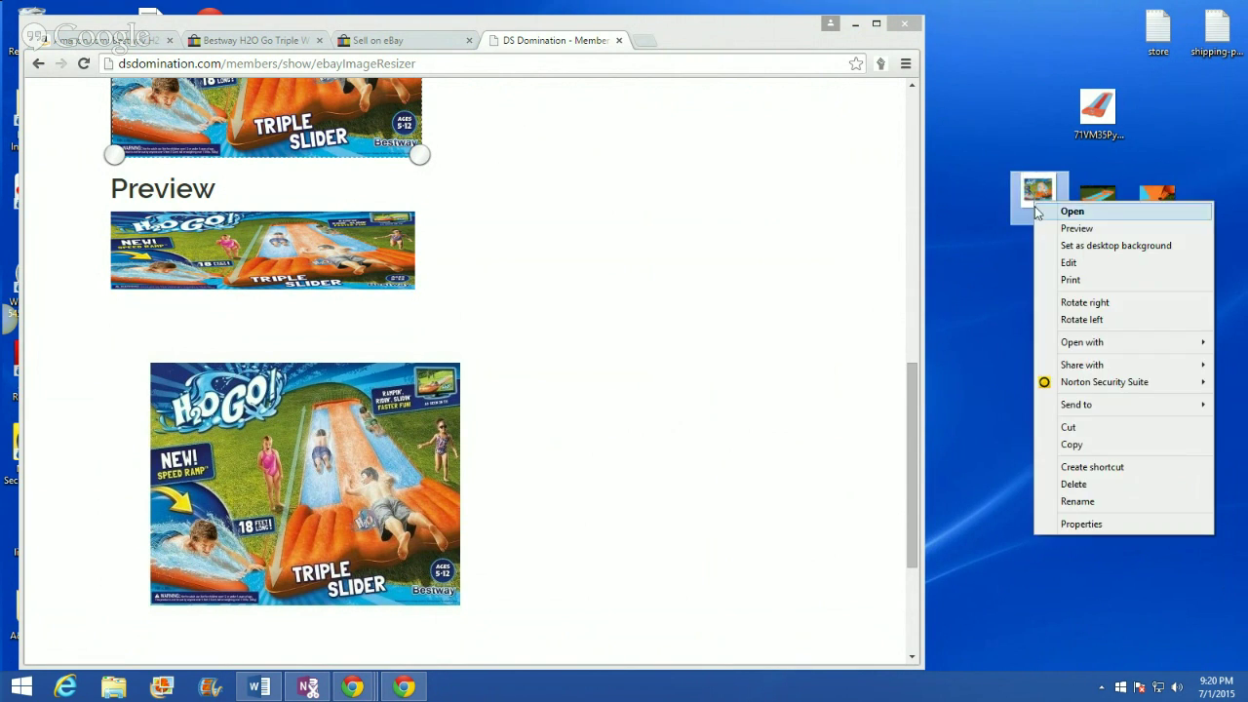
pyautogui.click(1099, 501)
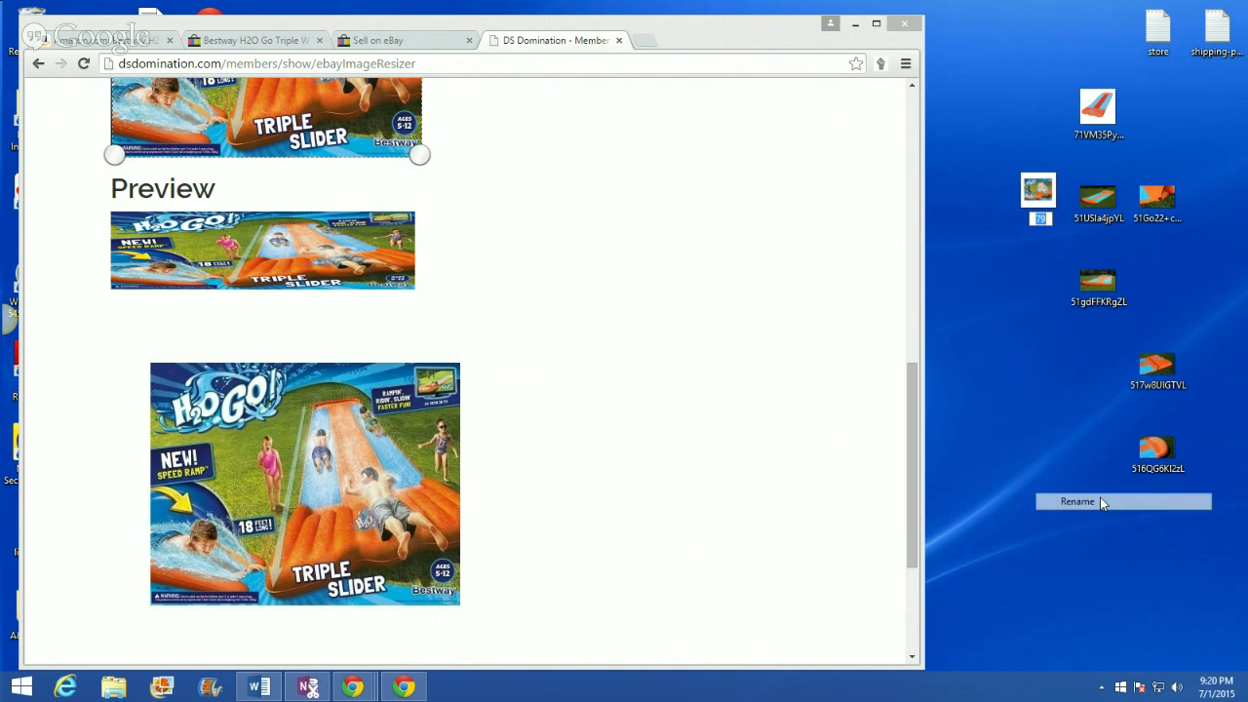
pyautogui.rightClick(1039, 218)
pyautogui.click(1076, 285)
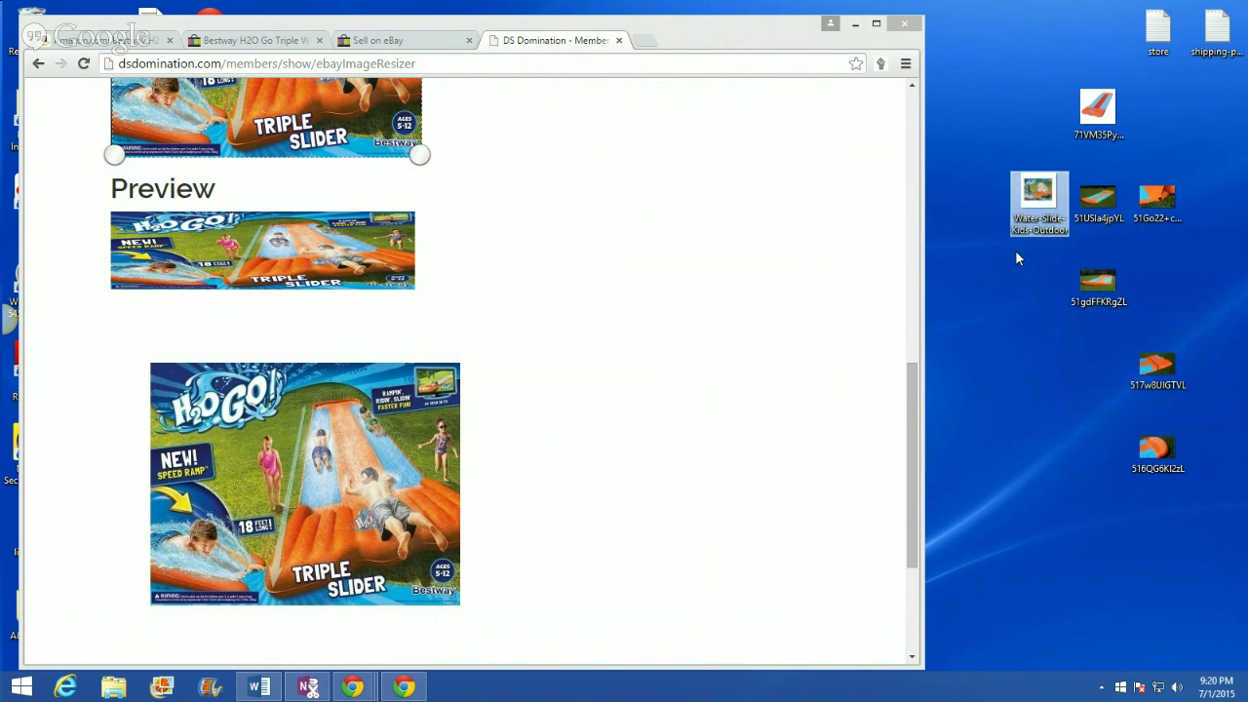
pyautogui.click(1024, 213)
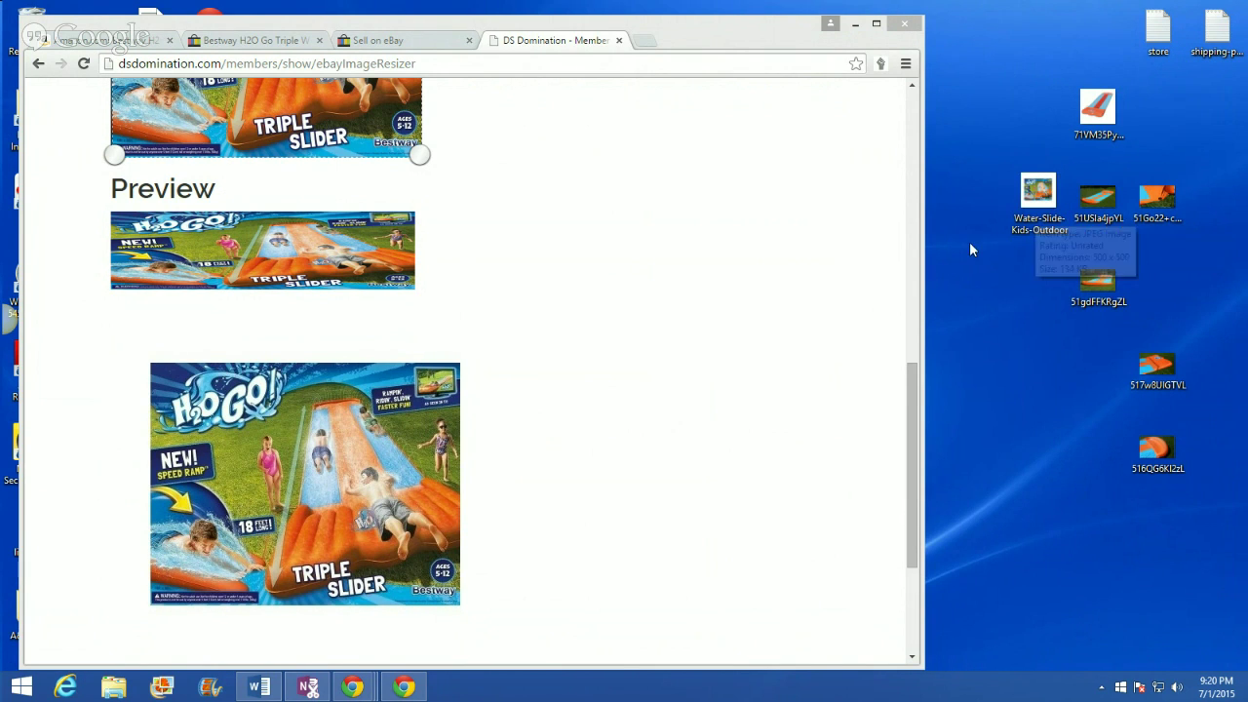
pyautogui.rightClick(1024, 195)
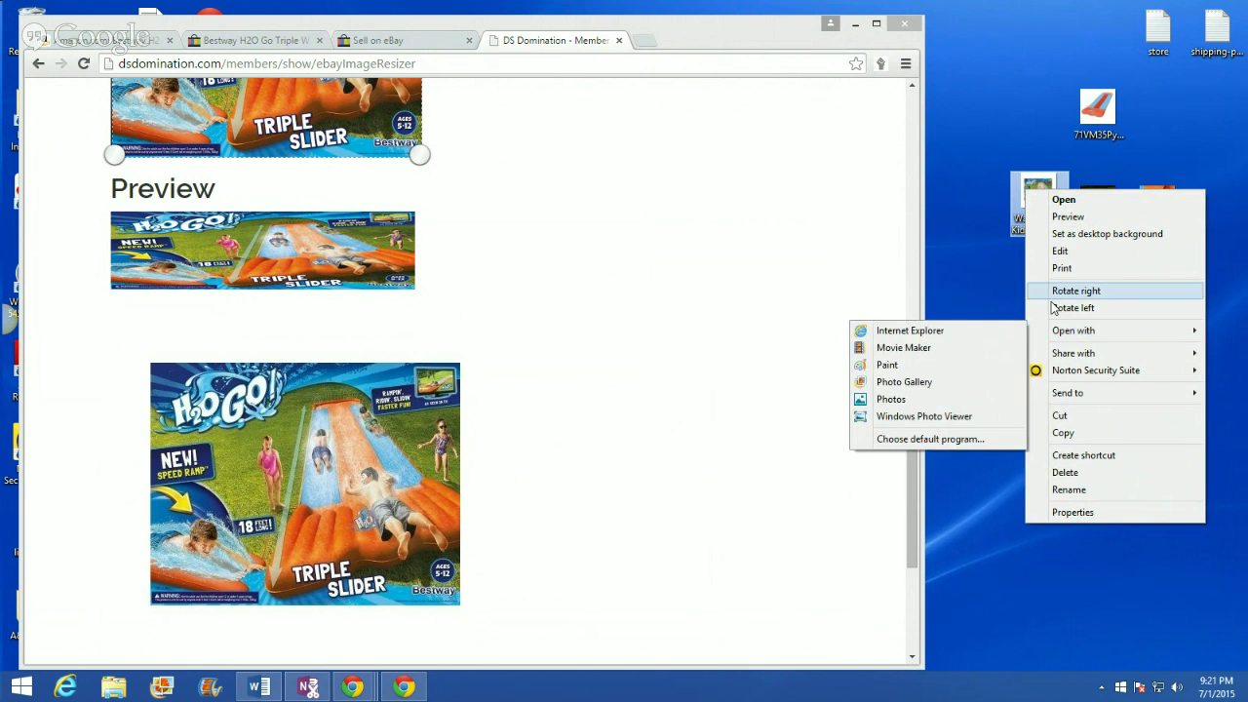
pyautogui.click(1011, 270)
# Step: Return to the eBay listing form and add Water-Slide-Kids-Outdoor.jpg from the Desktop as its first photo
pyautogui.click(383, 44)
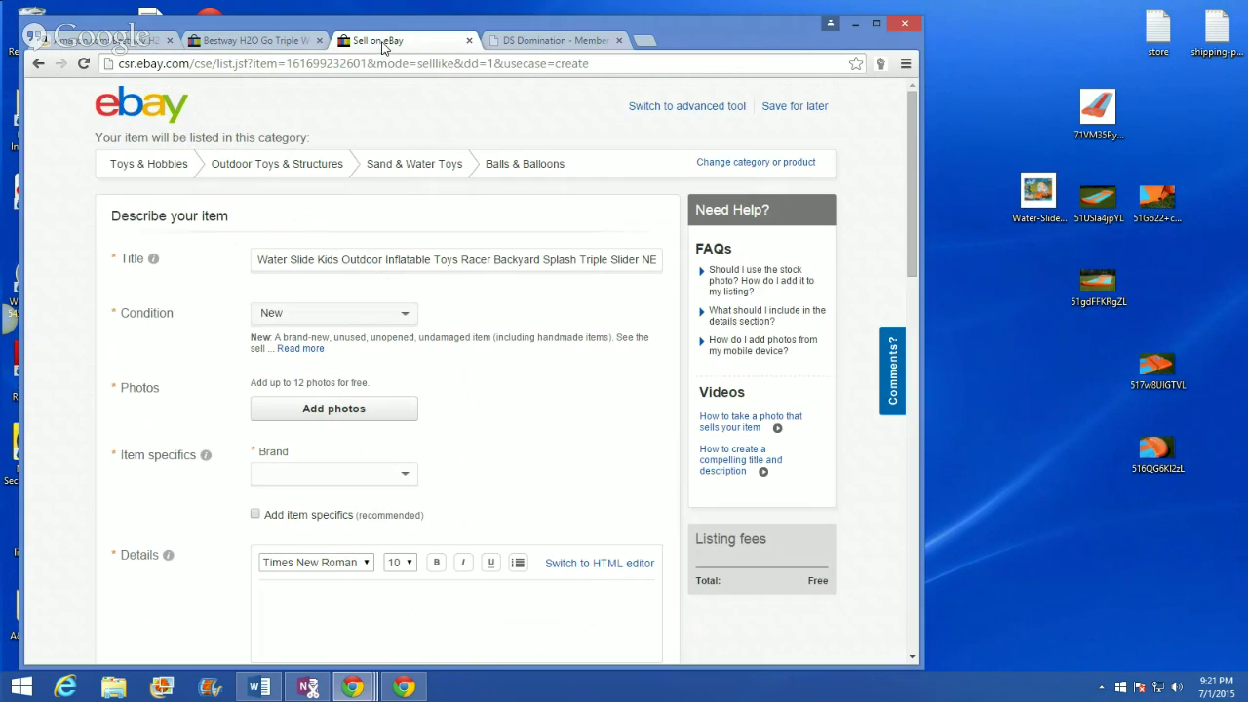
pyautogui.scroll(-3, 226, 380)
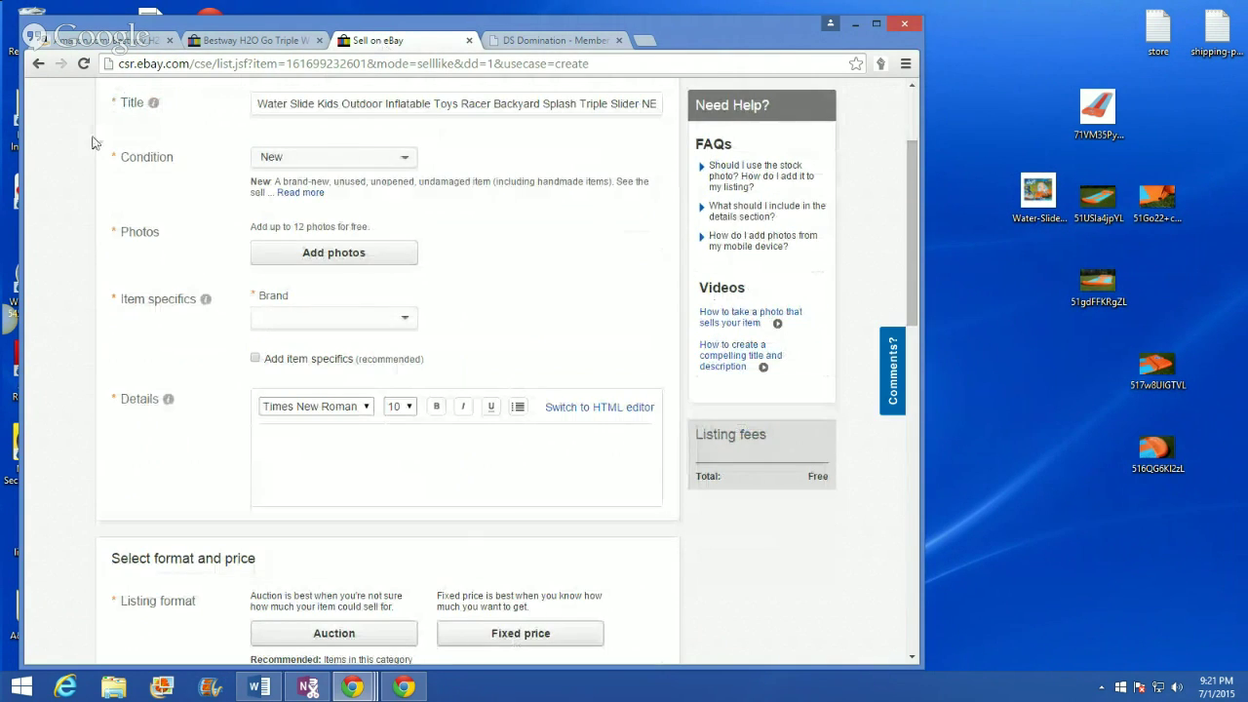
pyautogui.scroll(3, 147, 190)
pyautogui.scroll(-3, 263, 381)
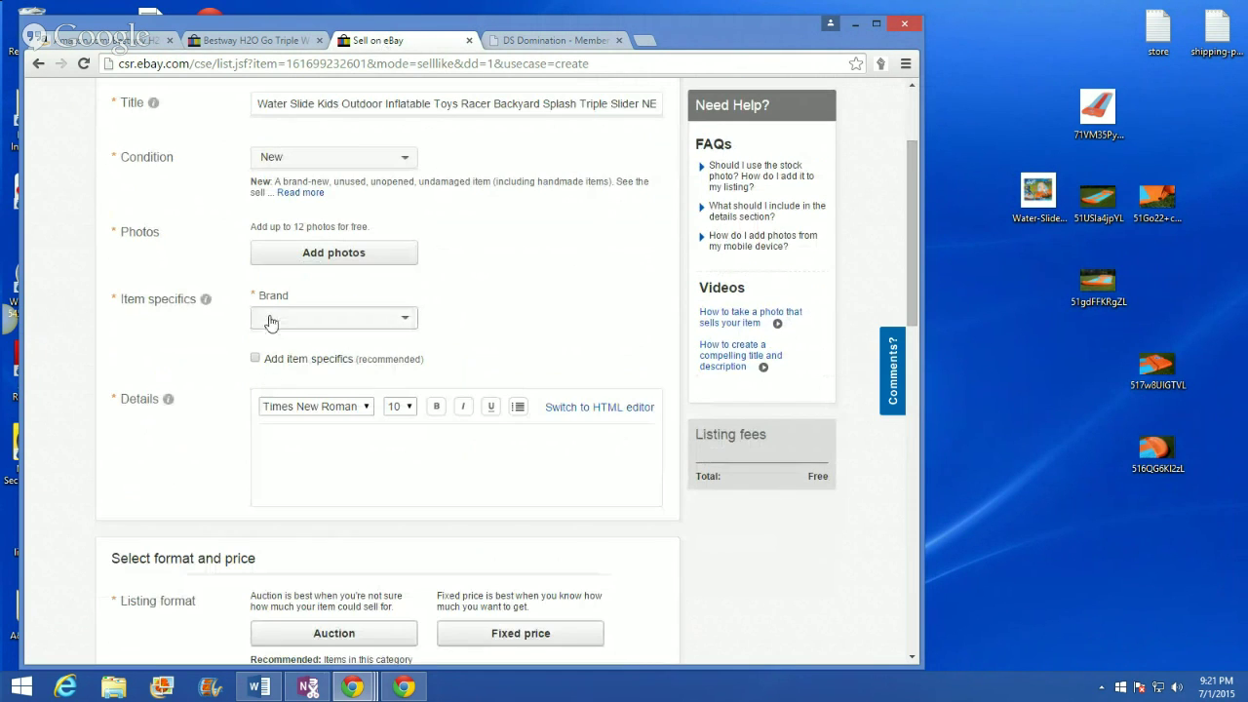
pyautogui.click(305, 253)
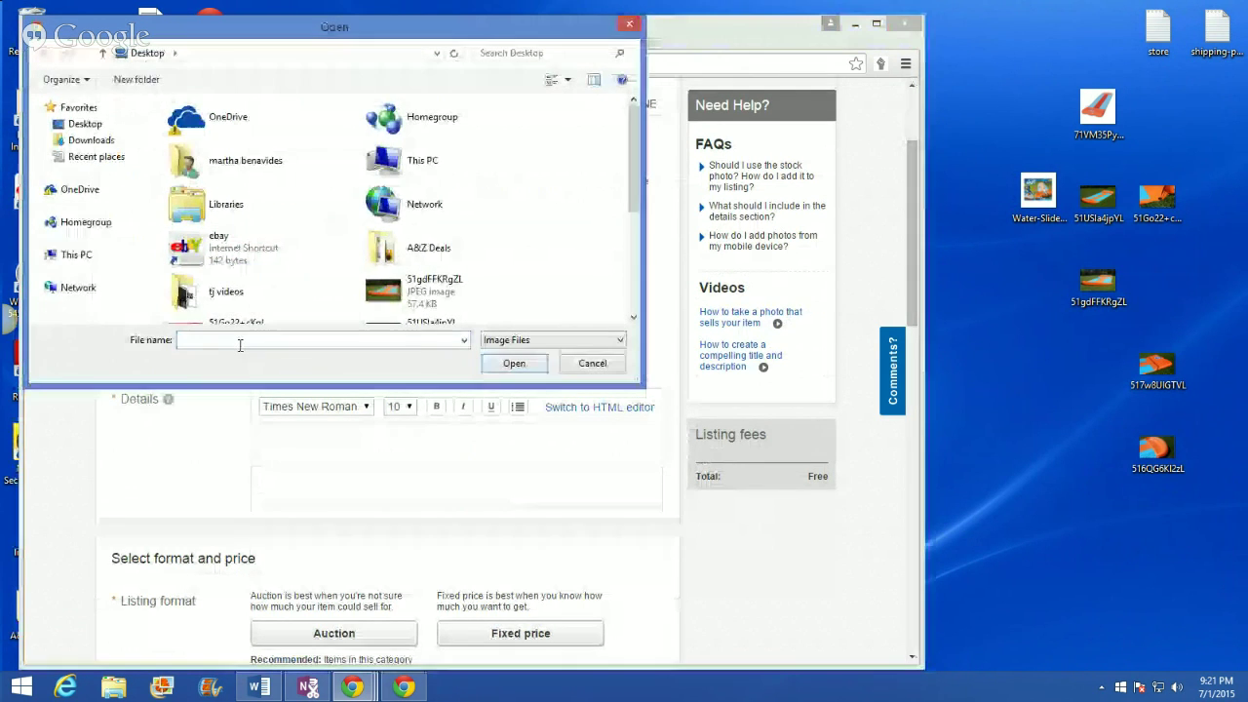
pyautogui.write('w')
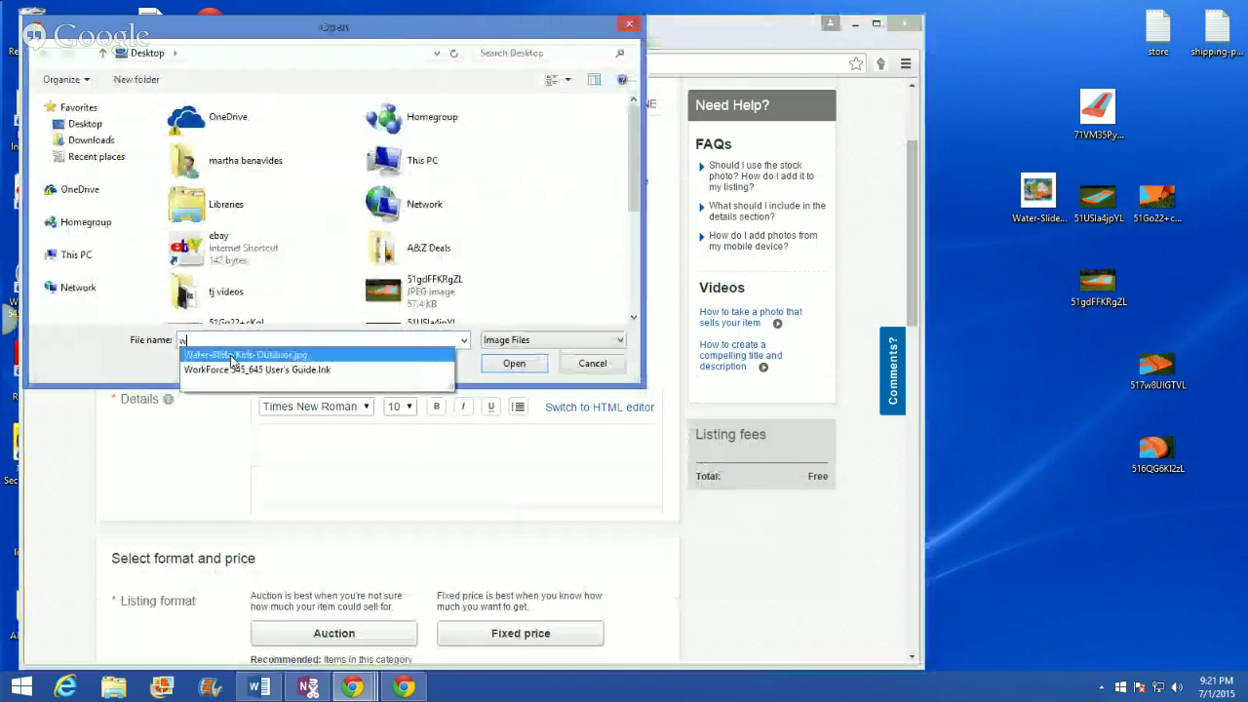
pyautogui.click(244, 355)
pyautogui.click(511, 364)
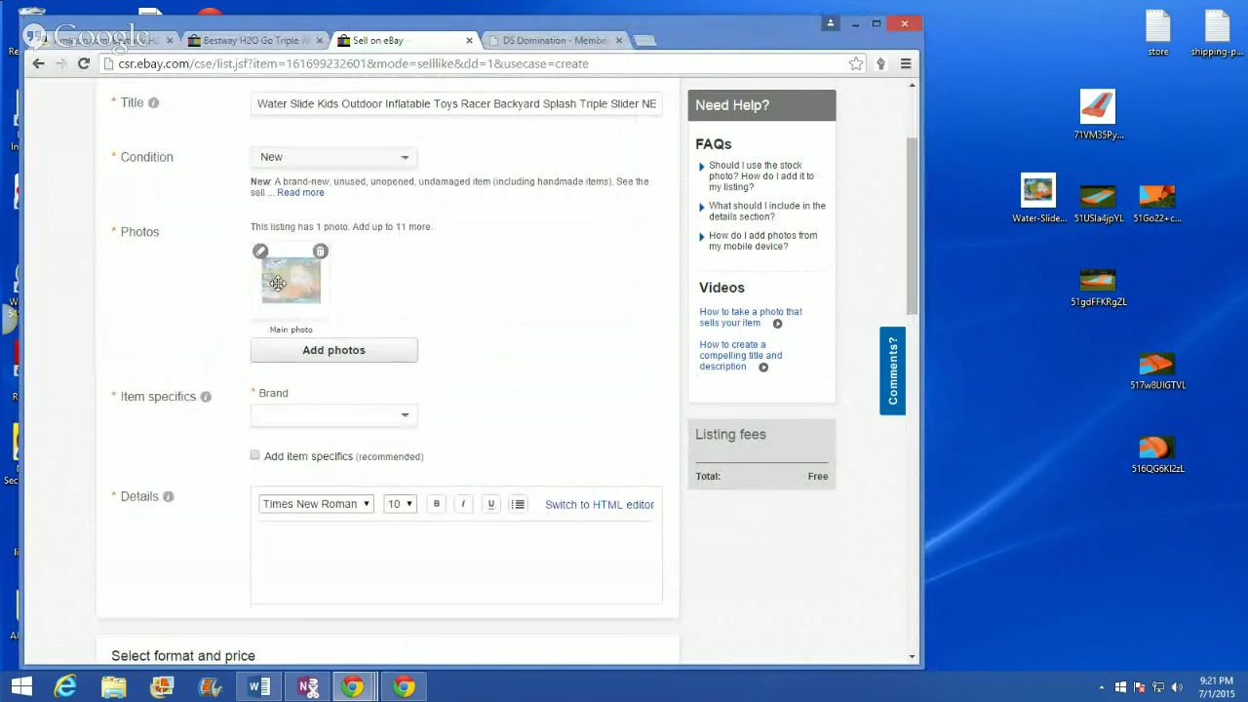
# Step: Delete the uploaded Water-Slide-Kids-Outdoor image from the desktop and move the white-background slide photo to the left of its current spot
pyautogui.rightClick(1037, 205)
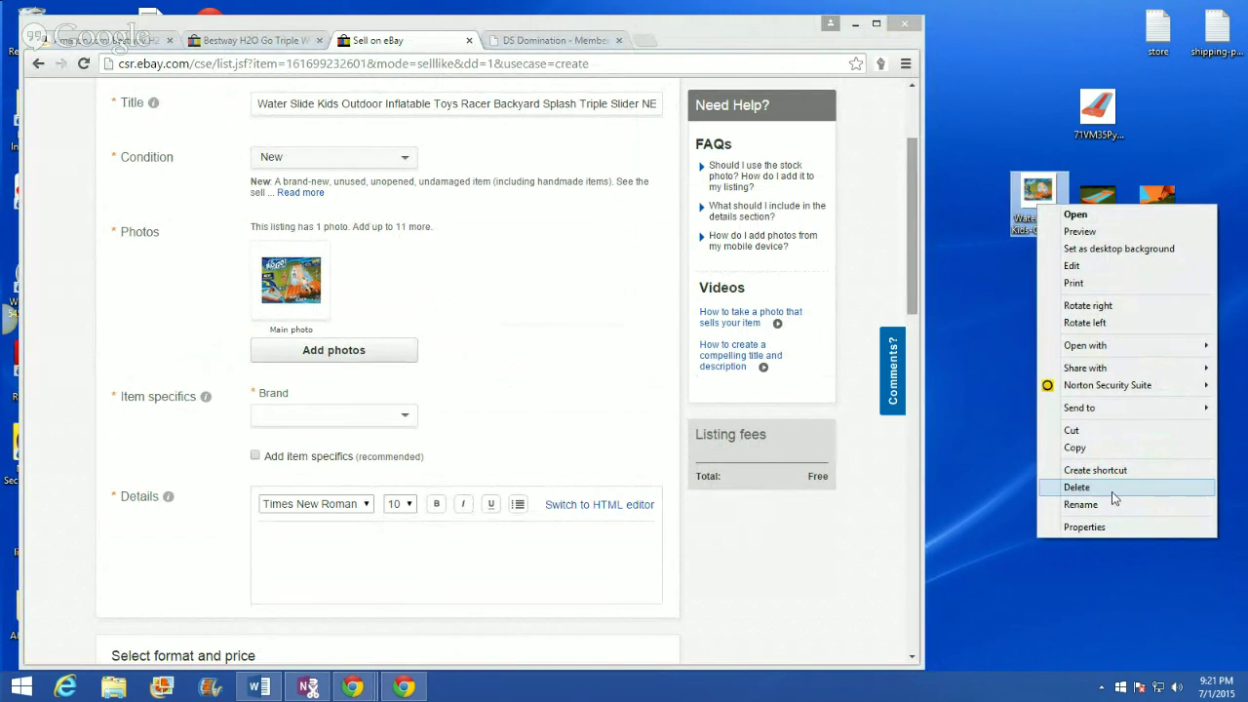
pyautogui.click(1078, 486)
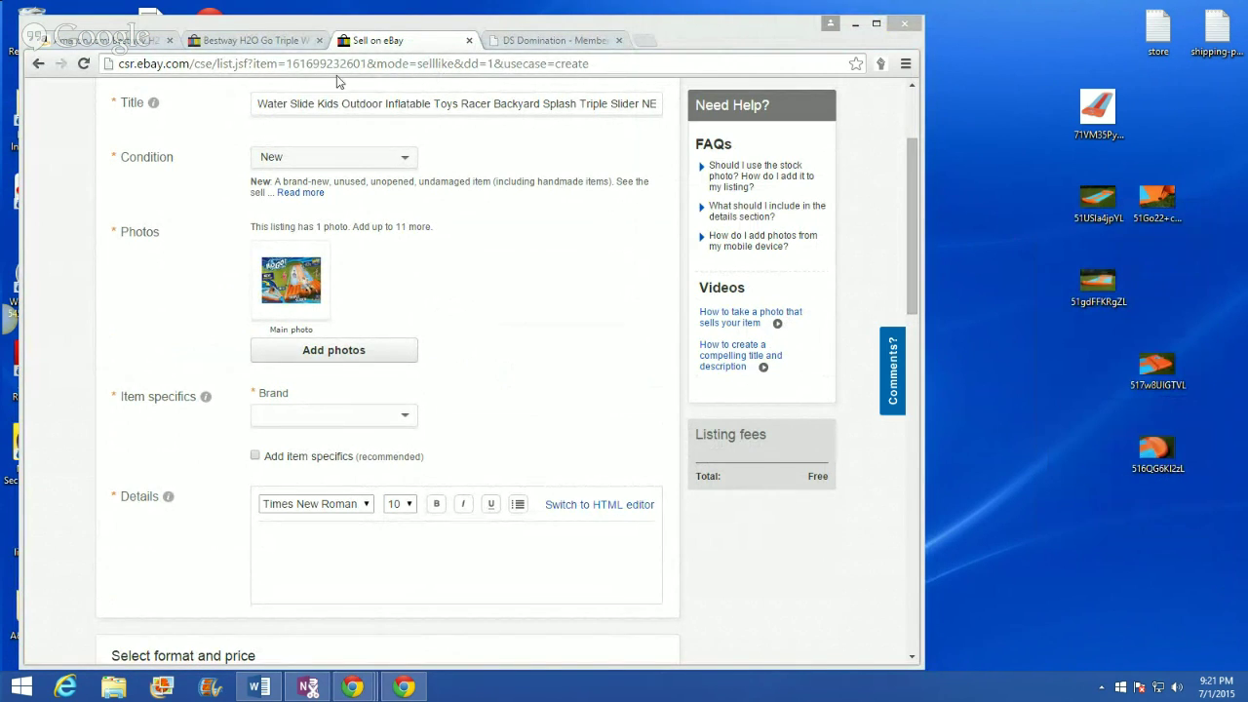
pyautogui.moveTo(1092, 115); pyautogui.dragTo(1033, 119)
pyautogui.click(1014, 186)
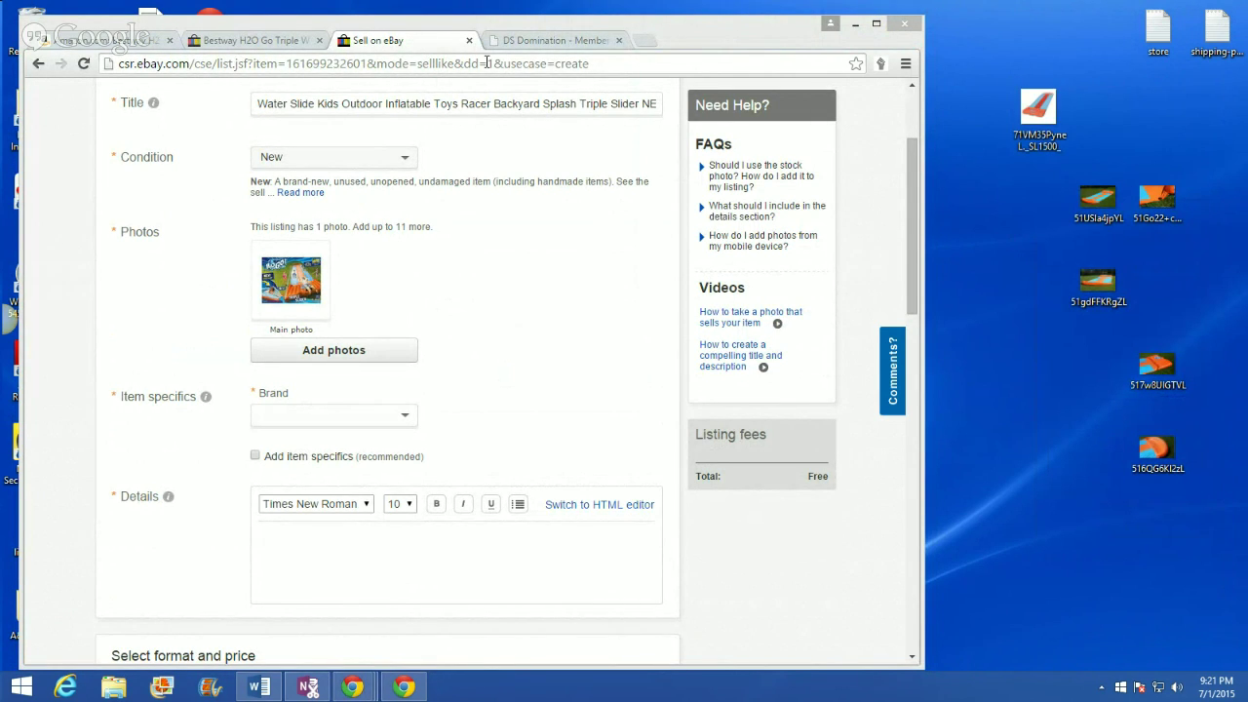
# Step: Switch to the DS Domination image resizer and try to upload 71VM35PyneL._SL1500_.jpg from the Desktop
pyautogui.click(550, 40)
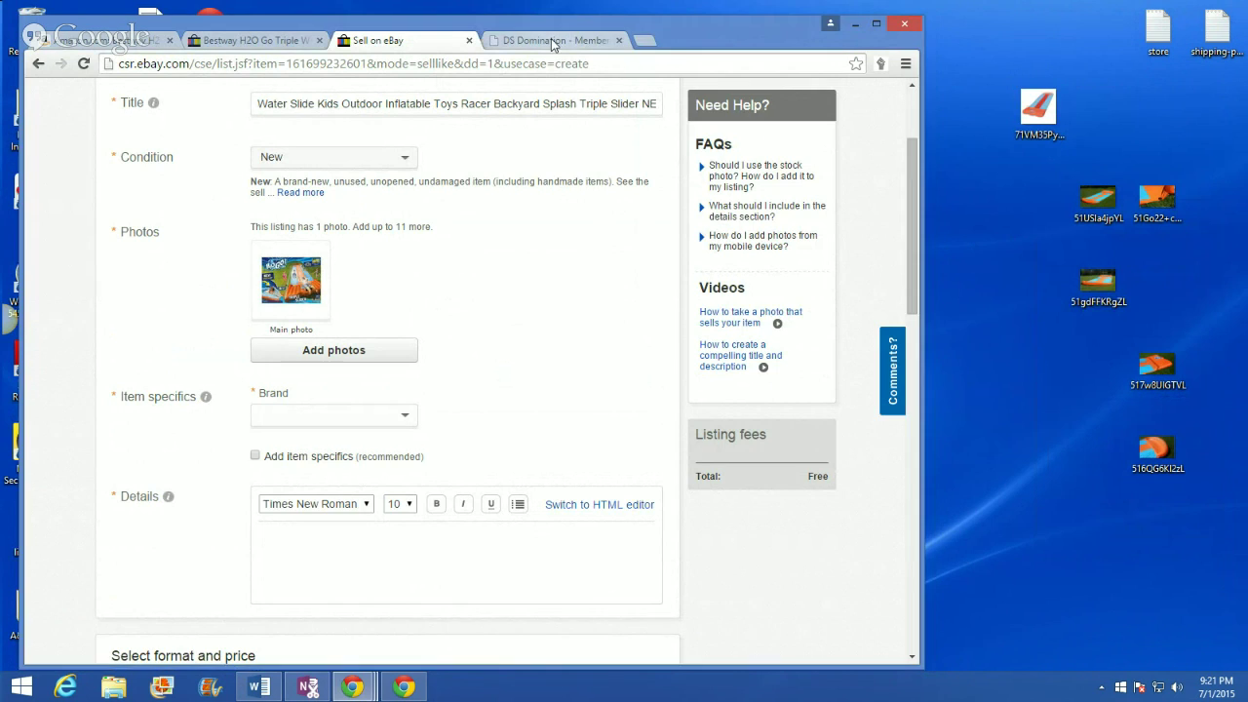
pyautogui.scroll(-3, 136, 419)
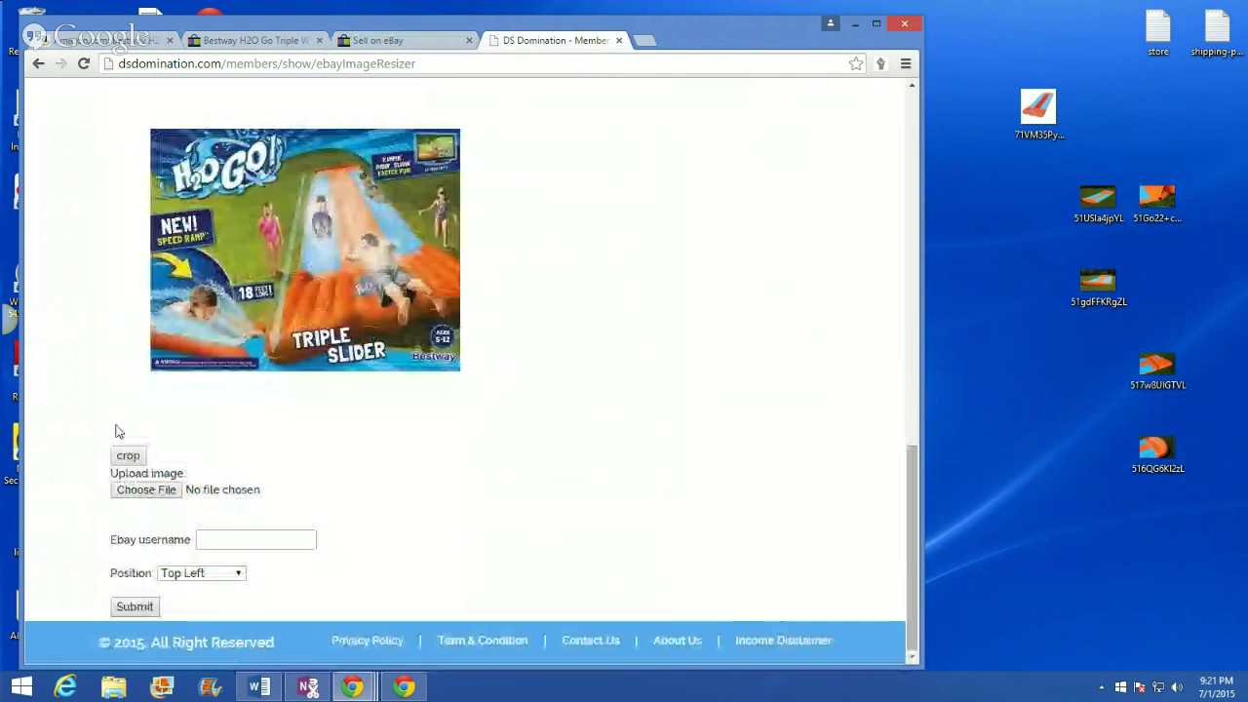
pyautogui.click(143, 491)
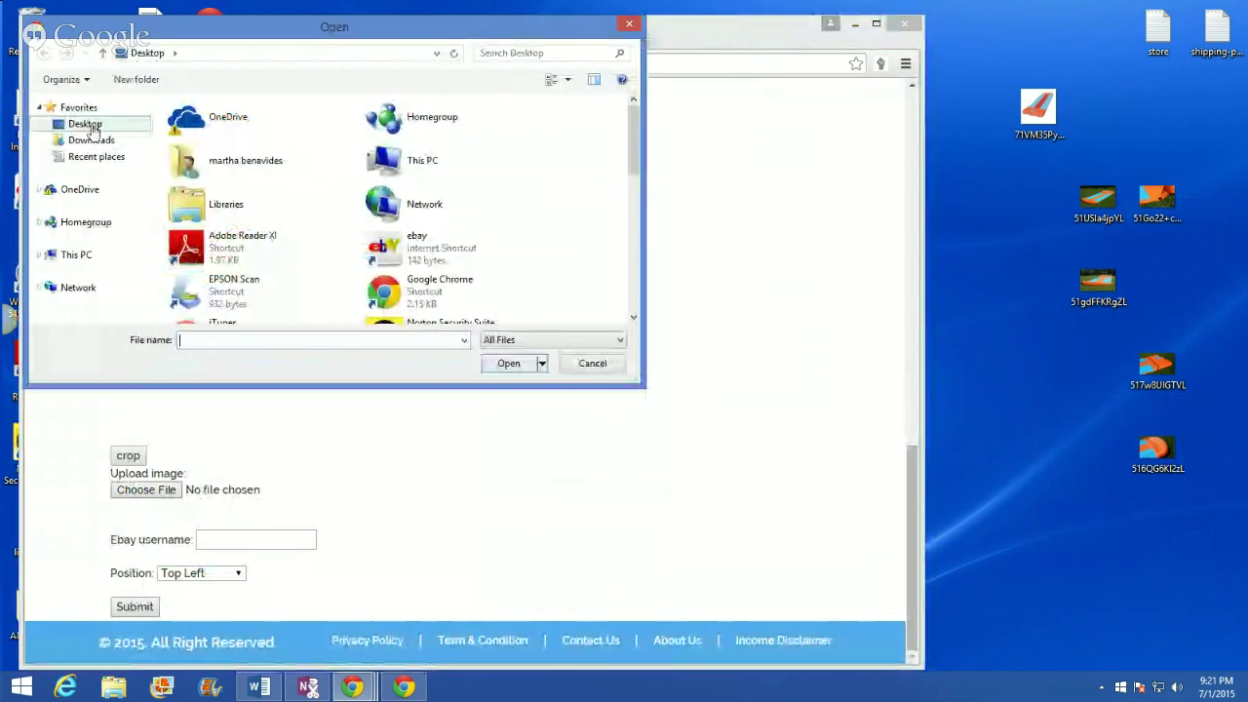
pyautogui.write('7')
pyautogui.click(195, 356)
pyautogui.click(507, 363)
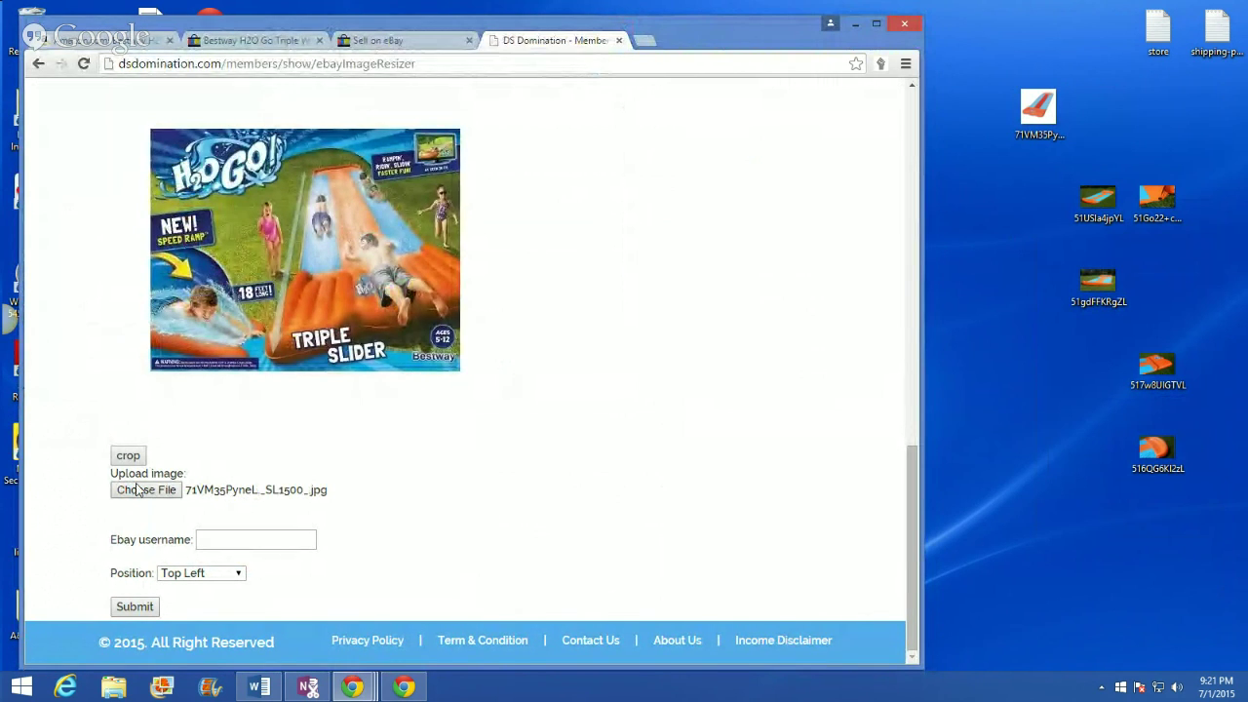
pyautogui.click(135, 606)
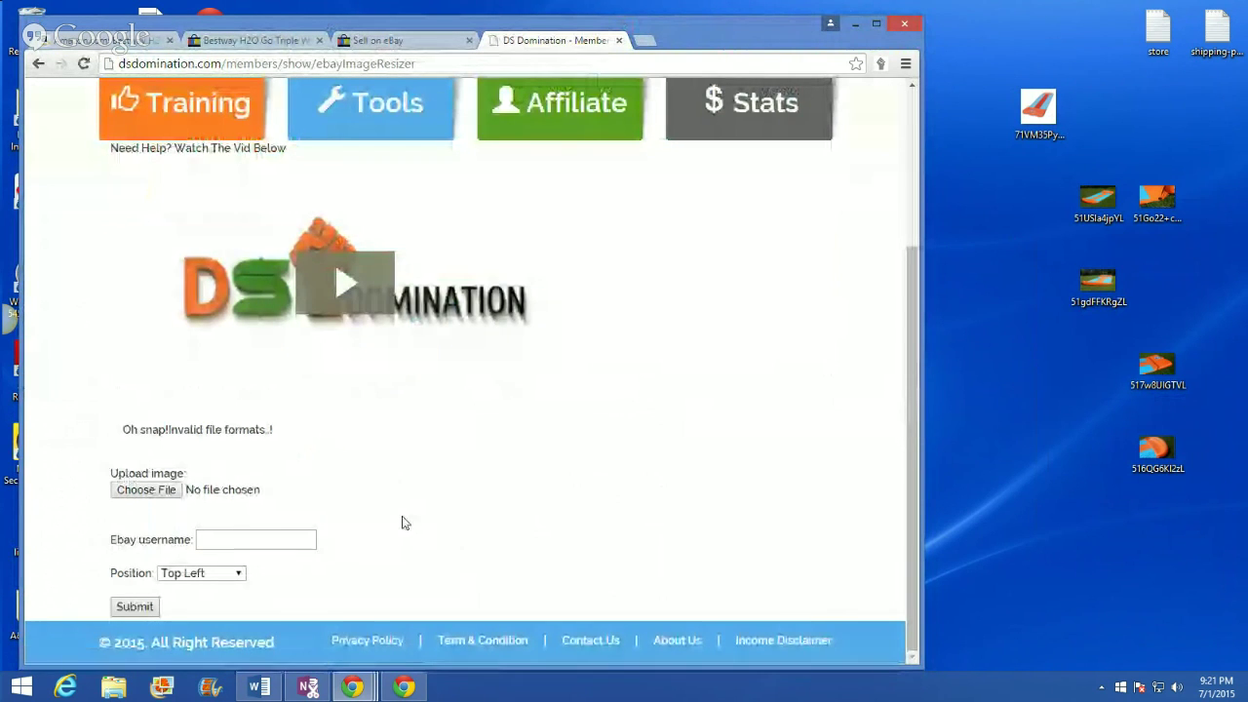
# Step: Retry submitting the same 71VM35PyneL._SL1500_.jpg file to the image resizer
pyautogui.click(146, 492)
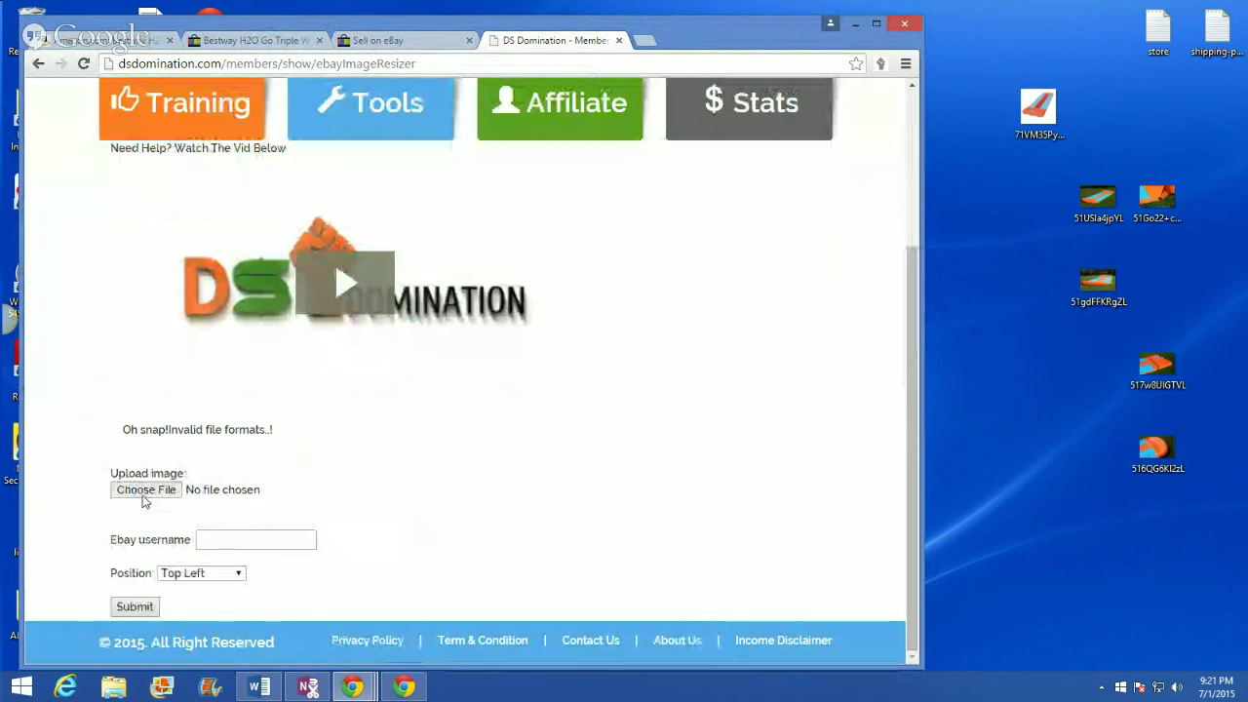
pyautogui.write('7')
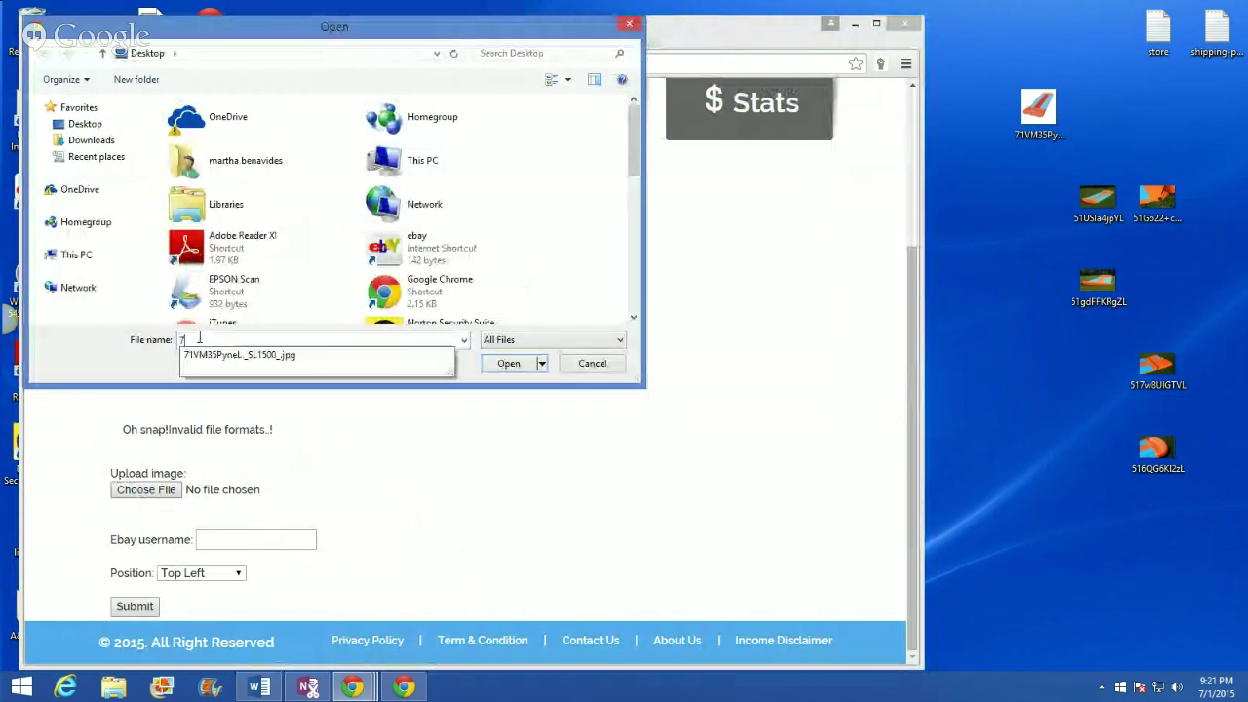
pyautogui.click(196, 356)
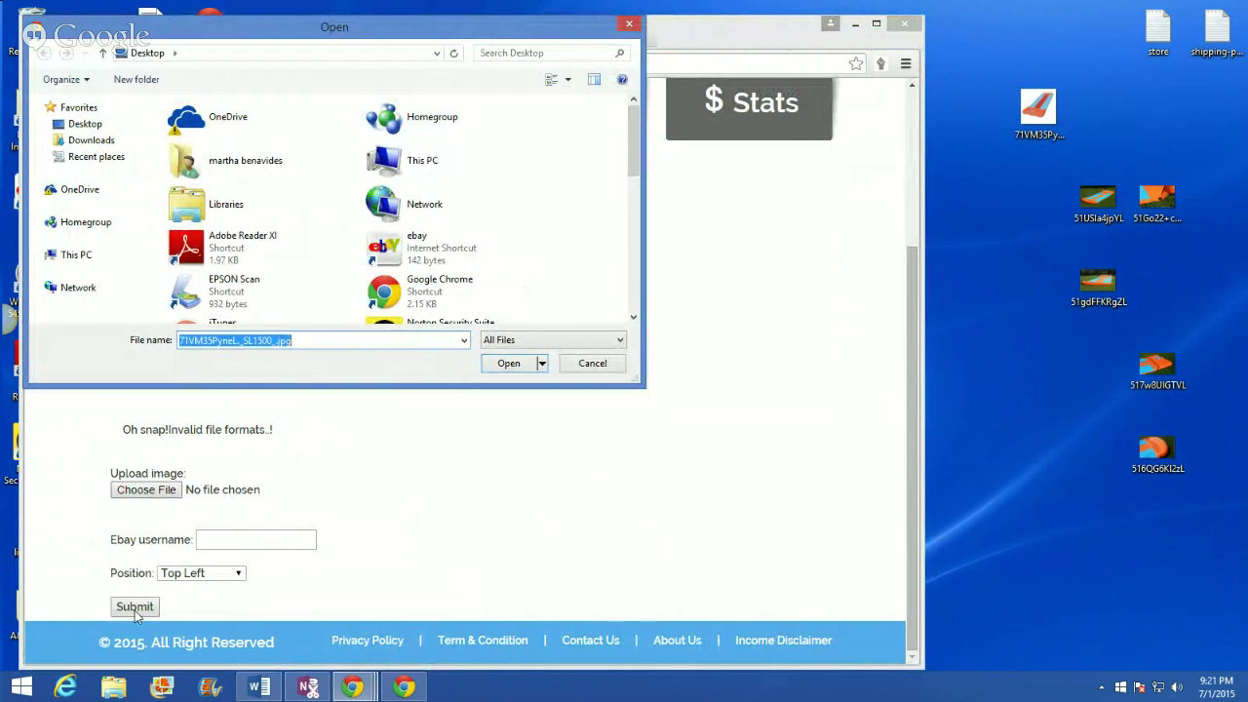
pyautogui.click(508, 363)
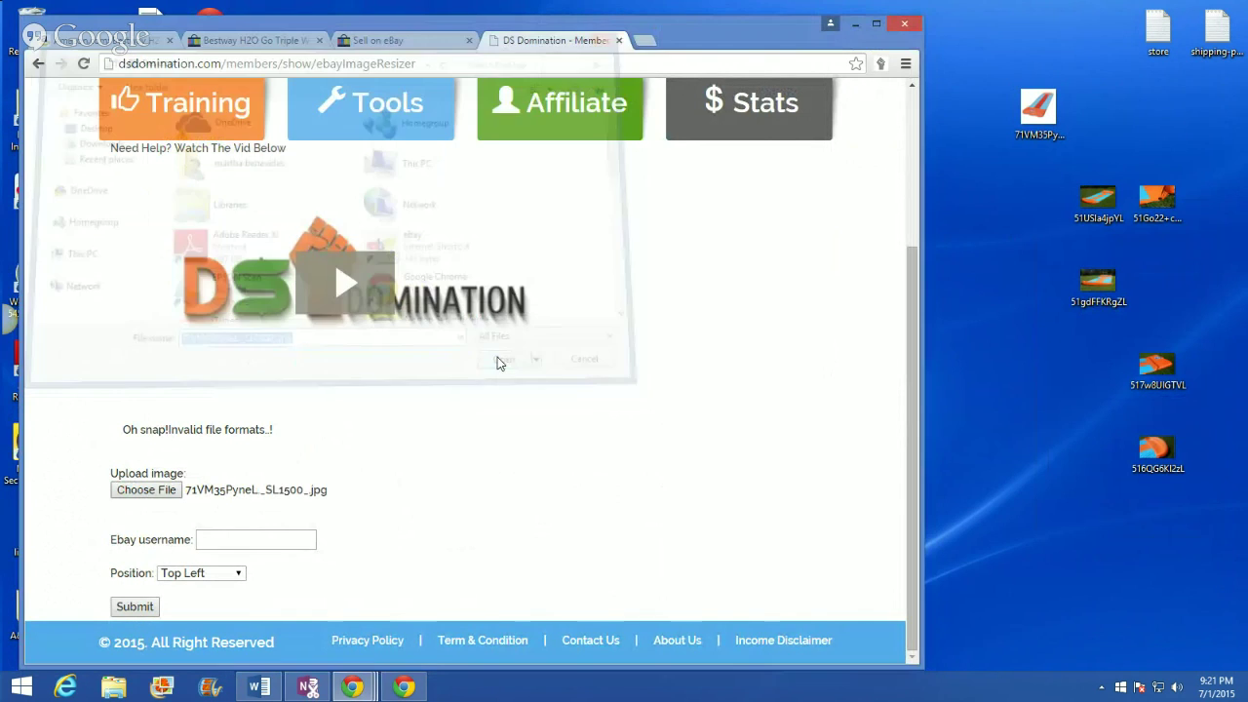
pyautogui.click(136, 607)
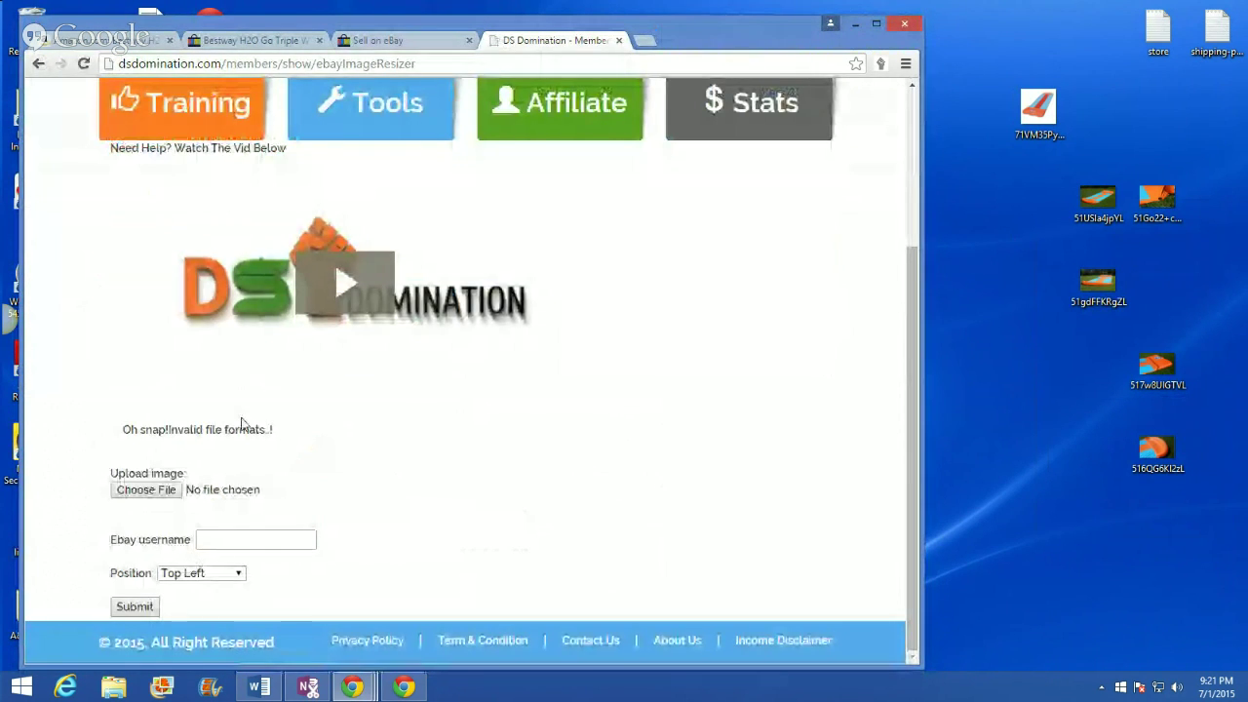
# Step: Open the 71VM35PyneL._SL1500_ desktop image in Paint and save it to the Desktop as a JPEG named Water-Slide-Kids-Outdoor, then close Paint
pyautogui.rightClick(1025, 123)
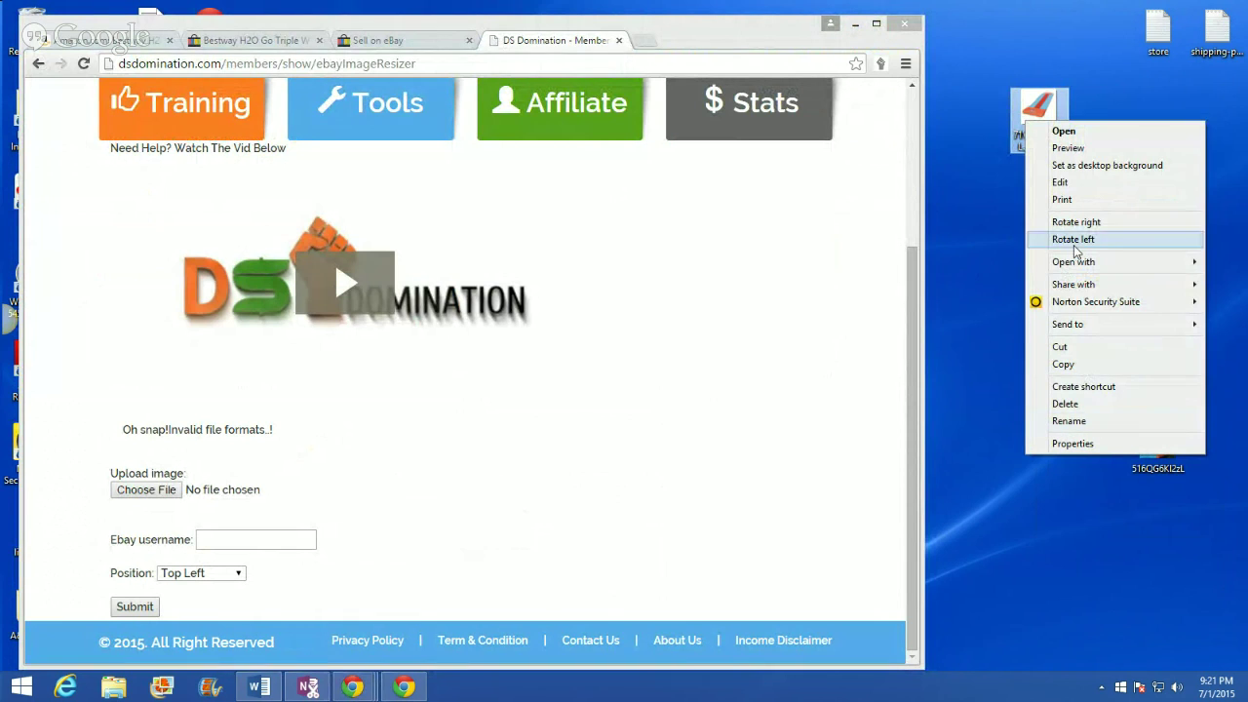
pyautogui.moveTo(1059, 263)
pyautogui.click(887, 296)
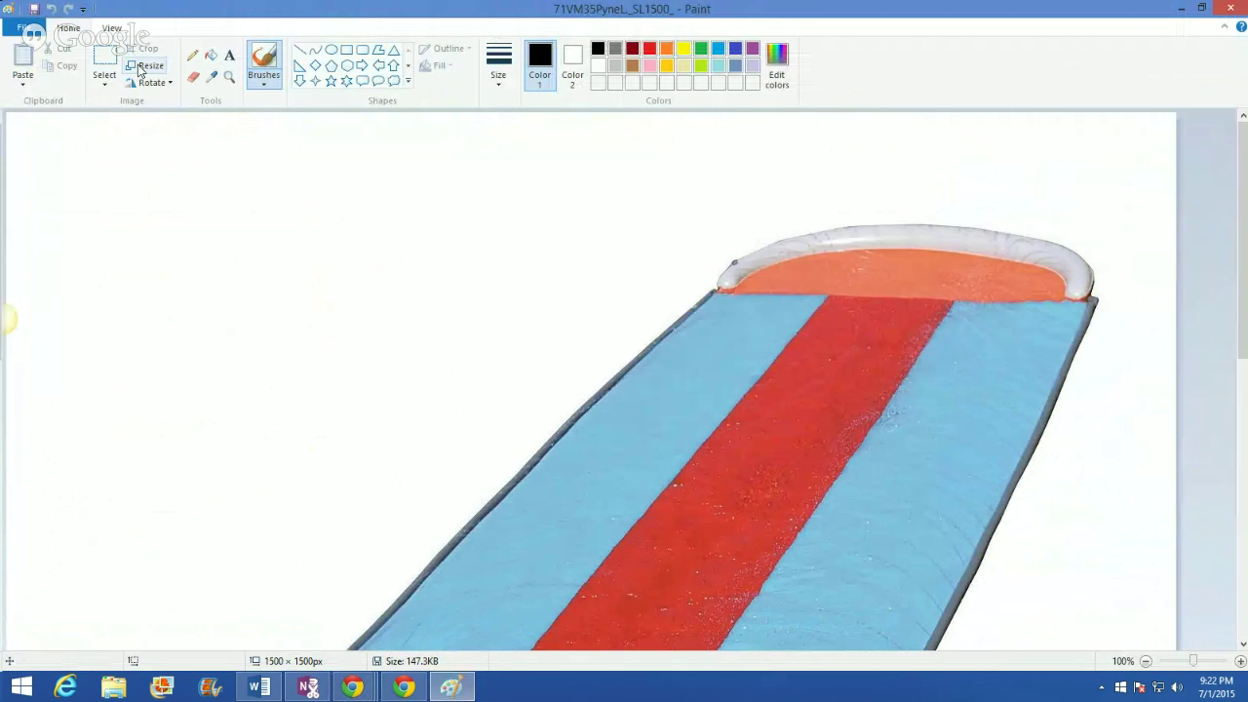
pyautogui.click(27, 27)
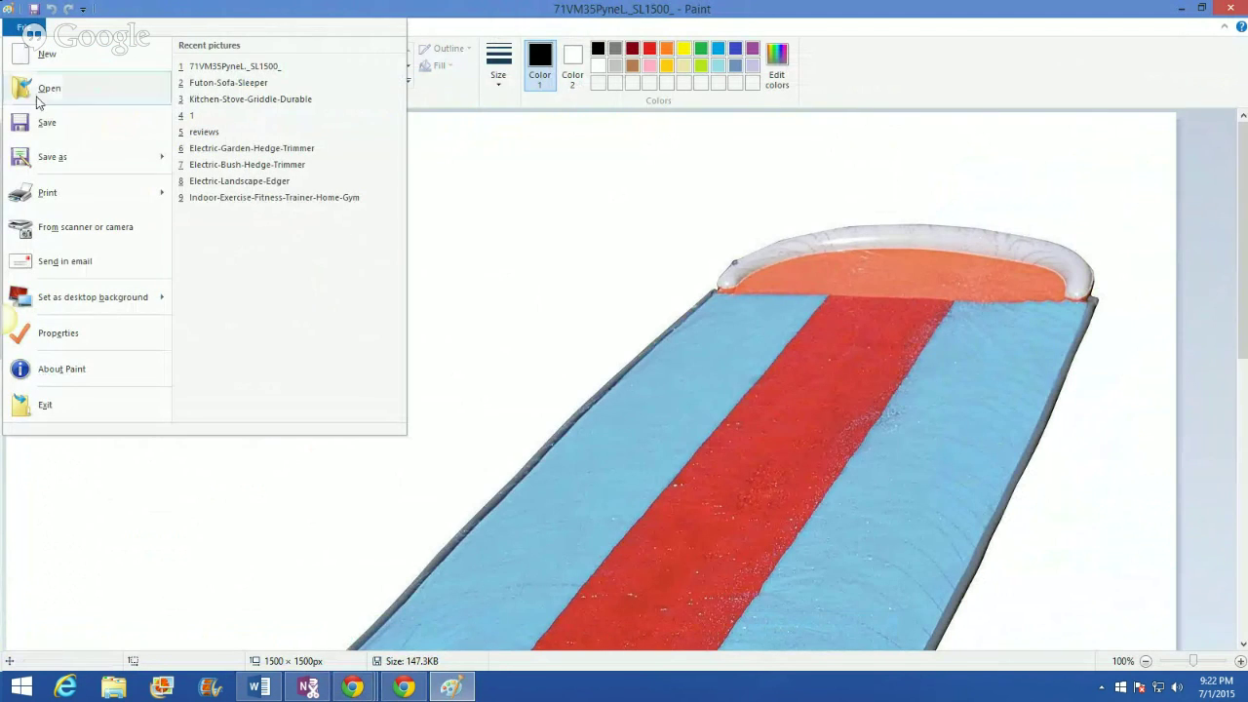
pyautogui.click(47, 157)
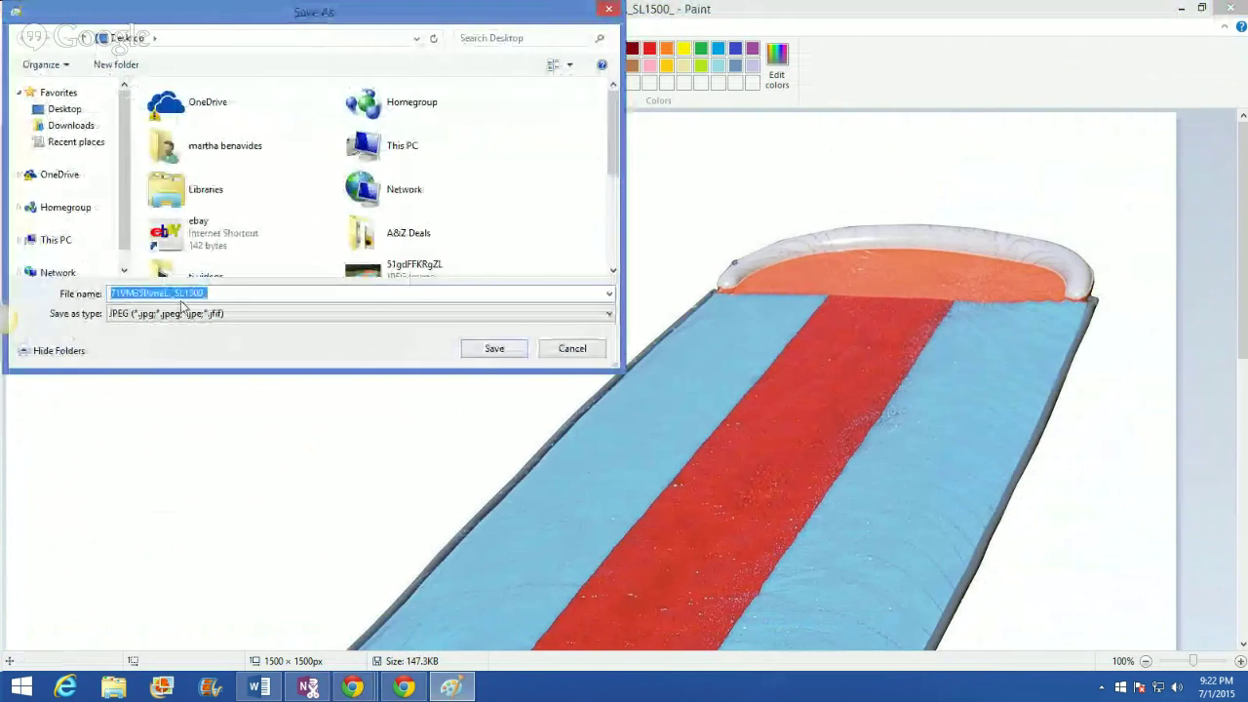
pyautogui.rightClick(181, 294)
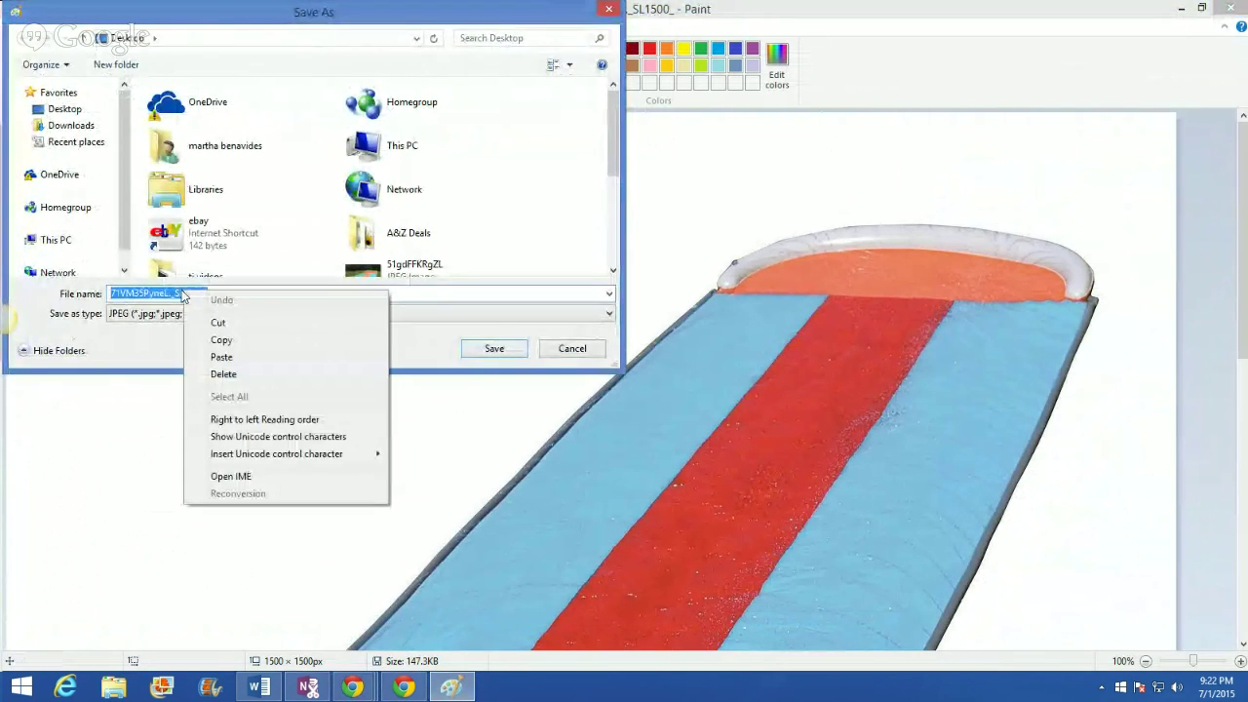
pyautogui.click(221, 357)
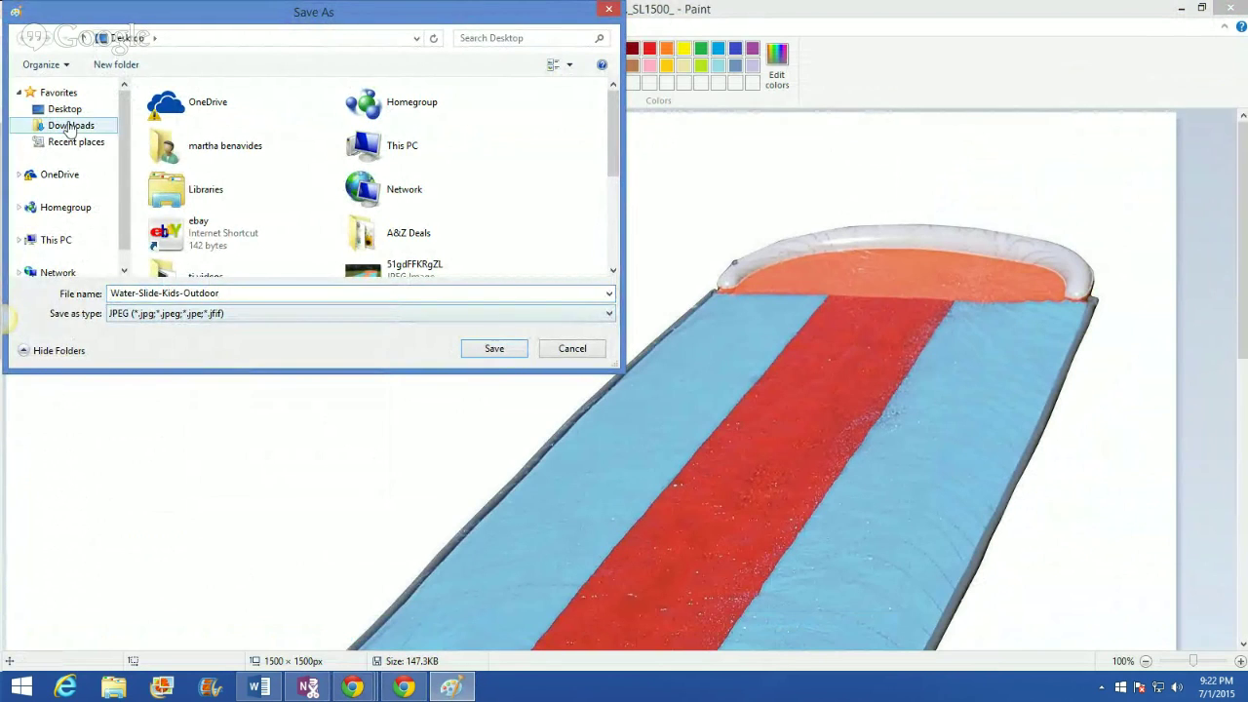
pyautogui.click(492, 349)
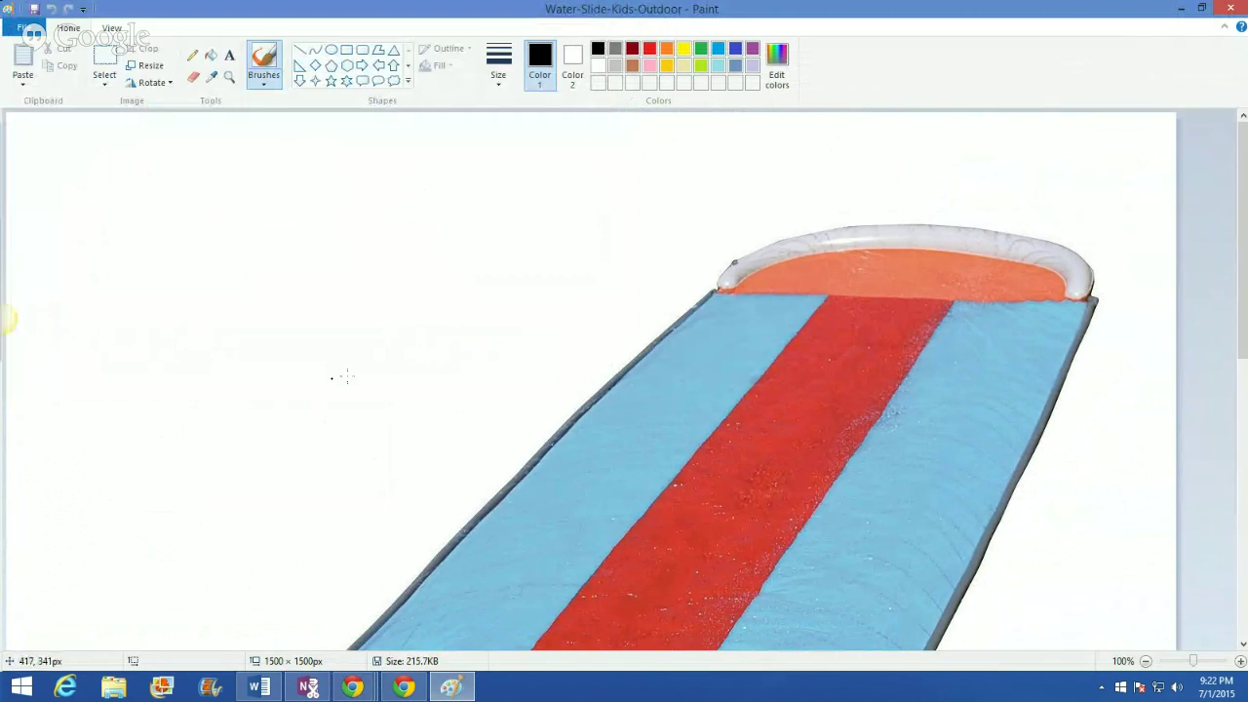
pyautogui.click(1225, 10)
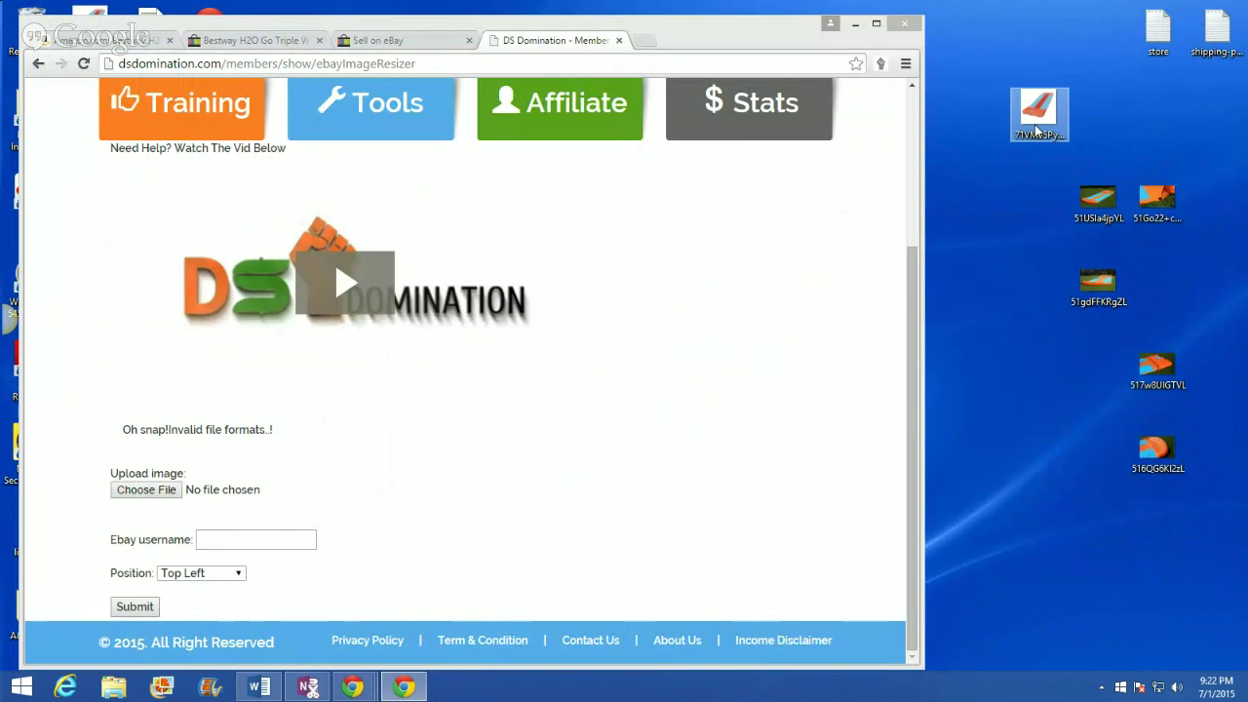
# Step: Uncover the desktop and move the new Water-Slide-Kids-Outdoor image beside the other slide photos, above 51Go22
pyautogui.click(831, 16)
pyautogui.click(850, 26)
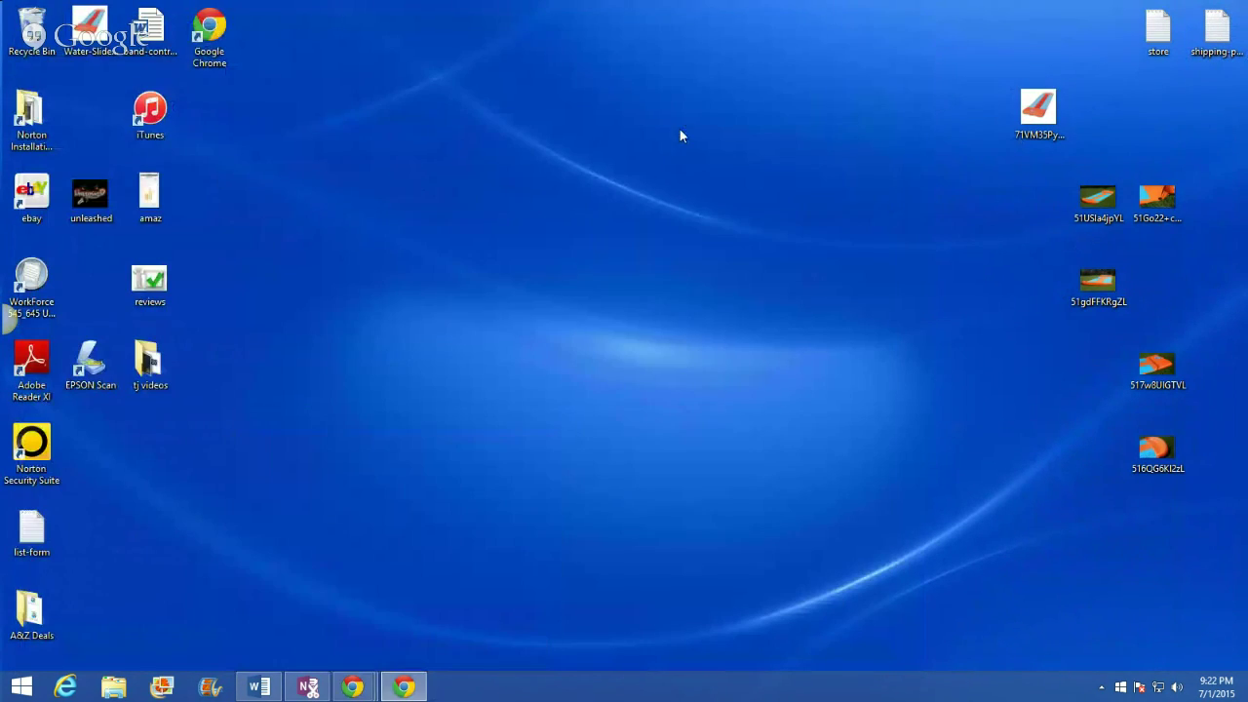
pyautogui.moveTo(89, 29); pyautogui.dragTo(1150, 115)
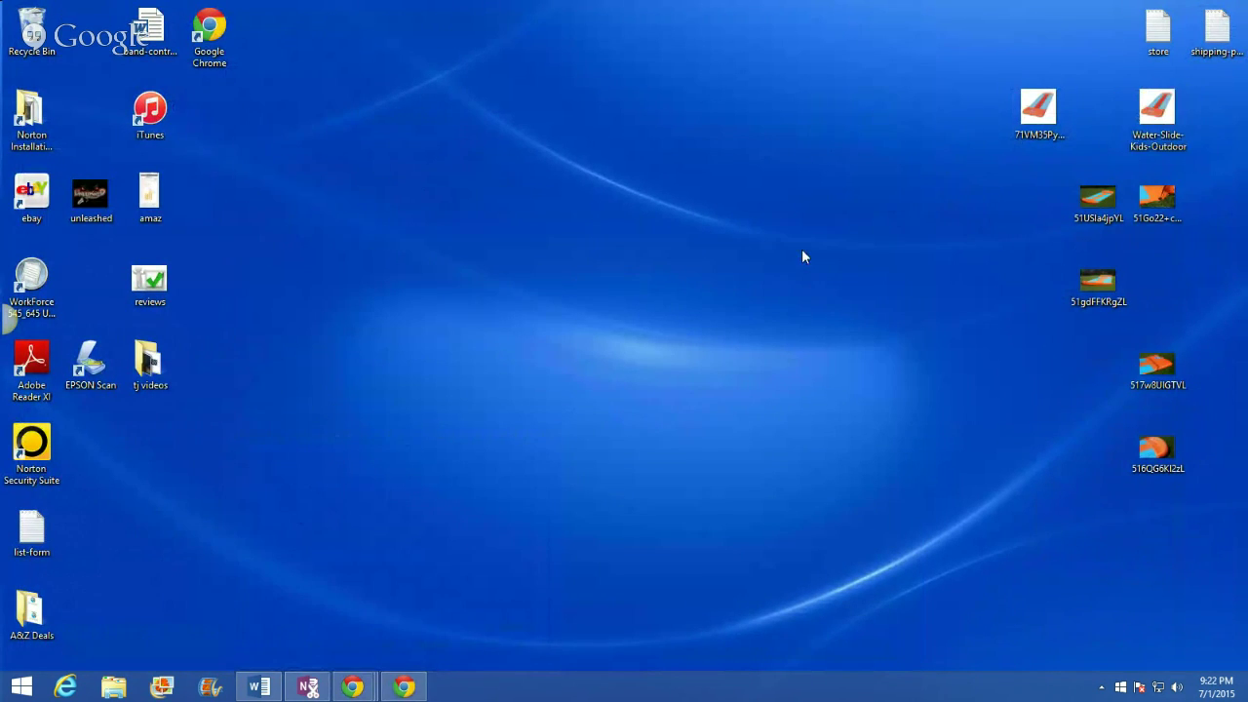
# Step: Return to the DS Domination image resizer and upload Water-Slide-Kids-Outdoor.jpg from the Desktop for cropping
pyautogui.click(356, 685)
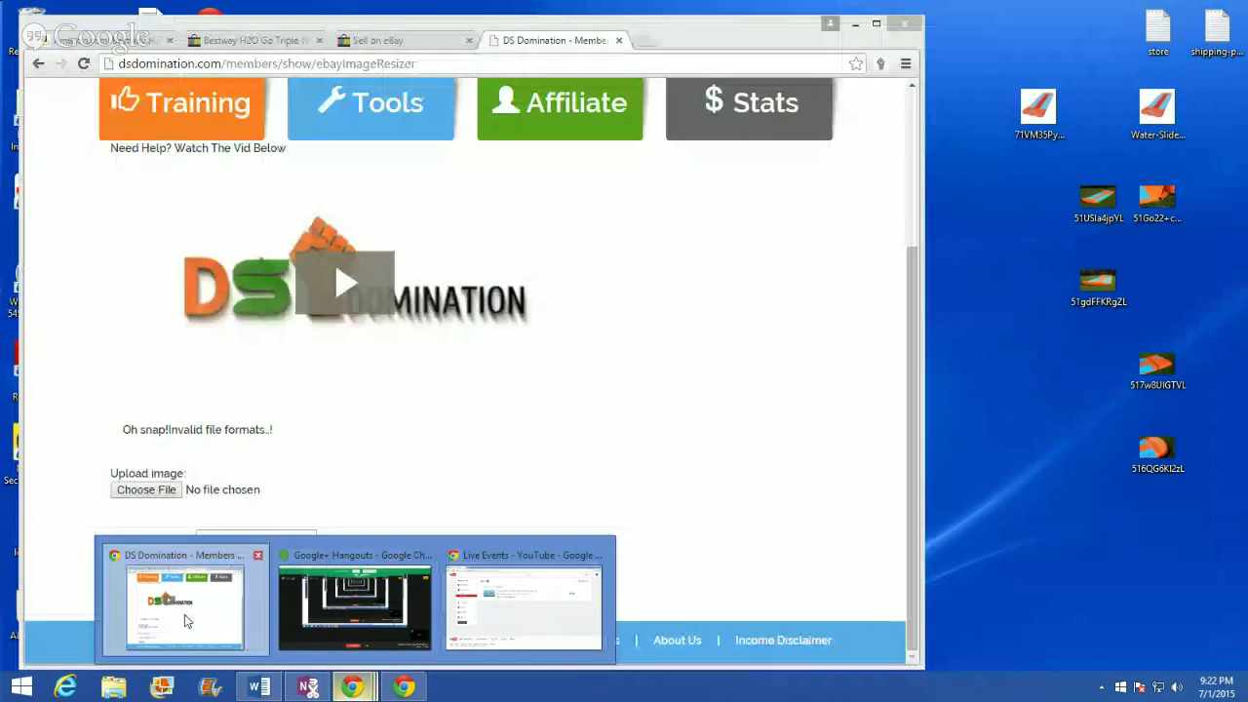
pyautogui.click(185, 615)
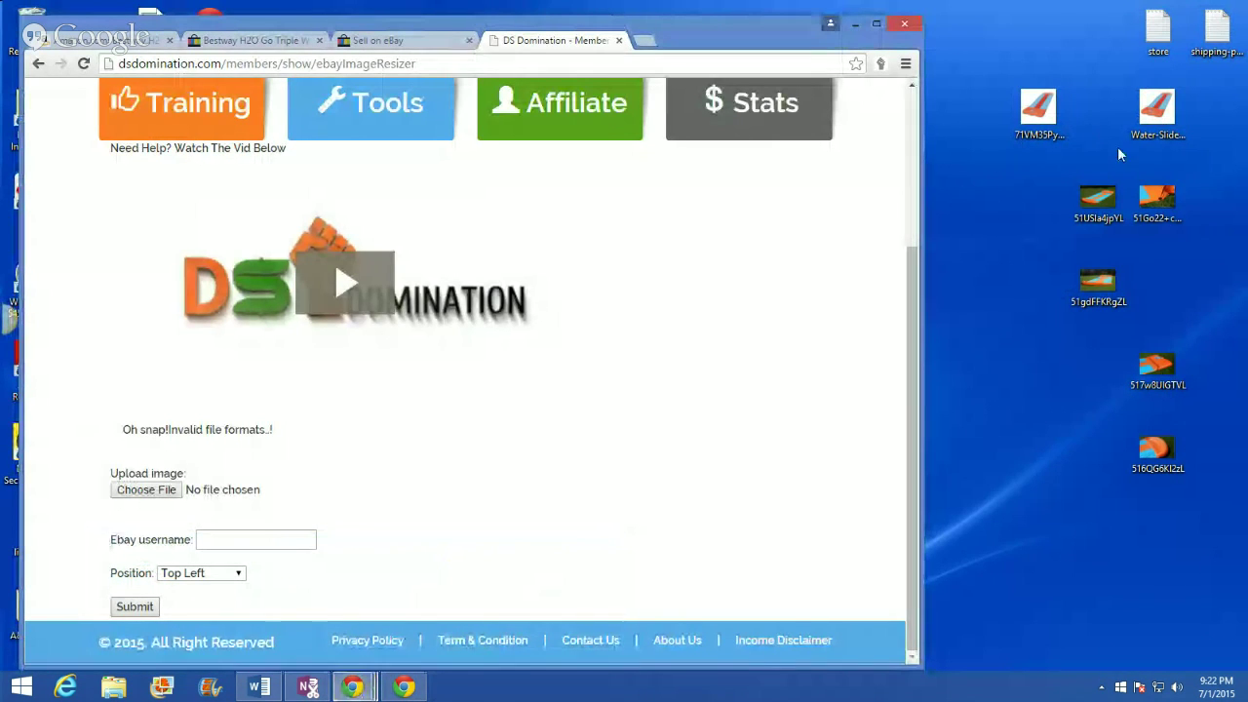
pyautogui.click(161, 491)
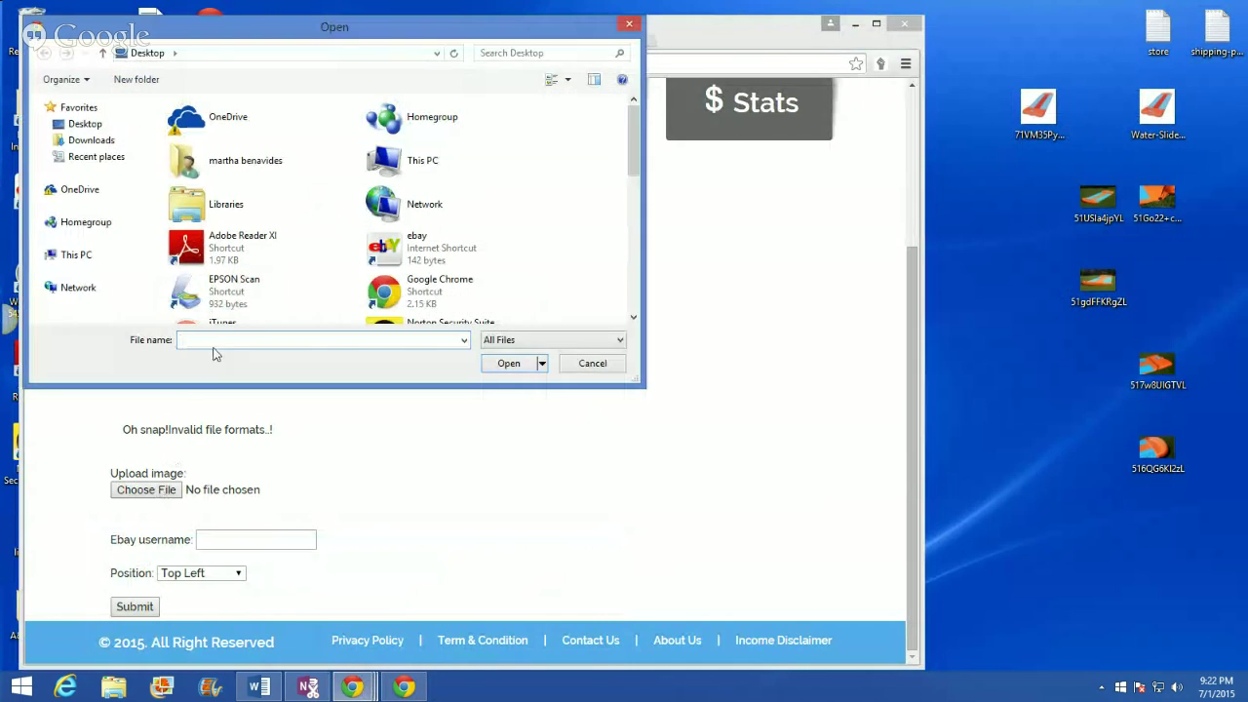
pyautogui.write('W')
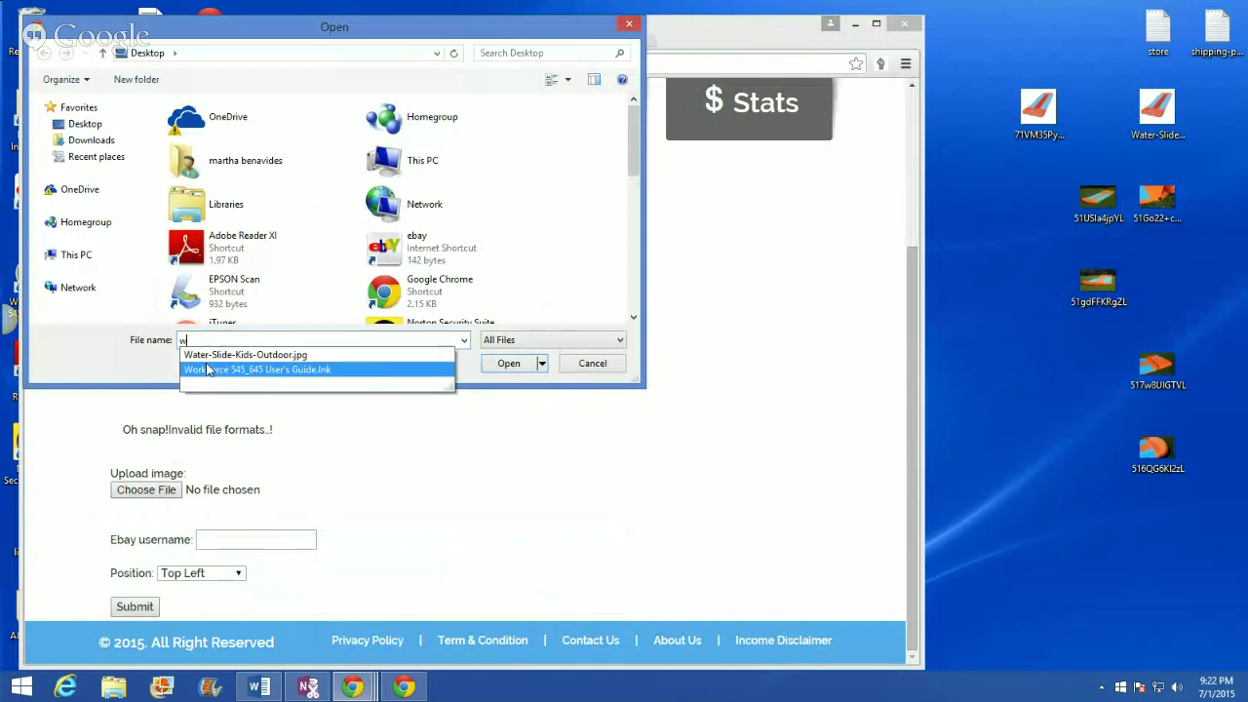
pyautogui.click(207, 356)
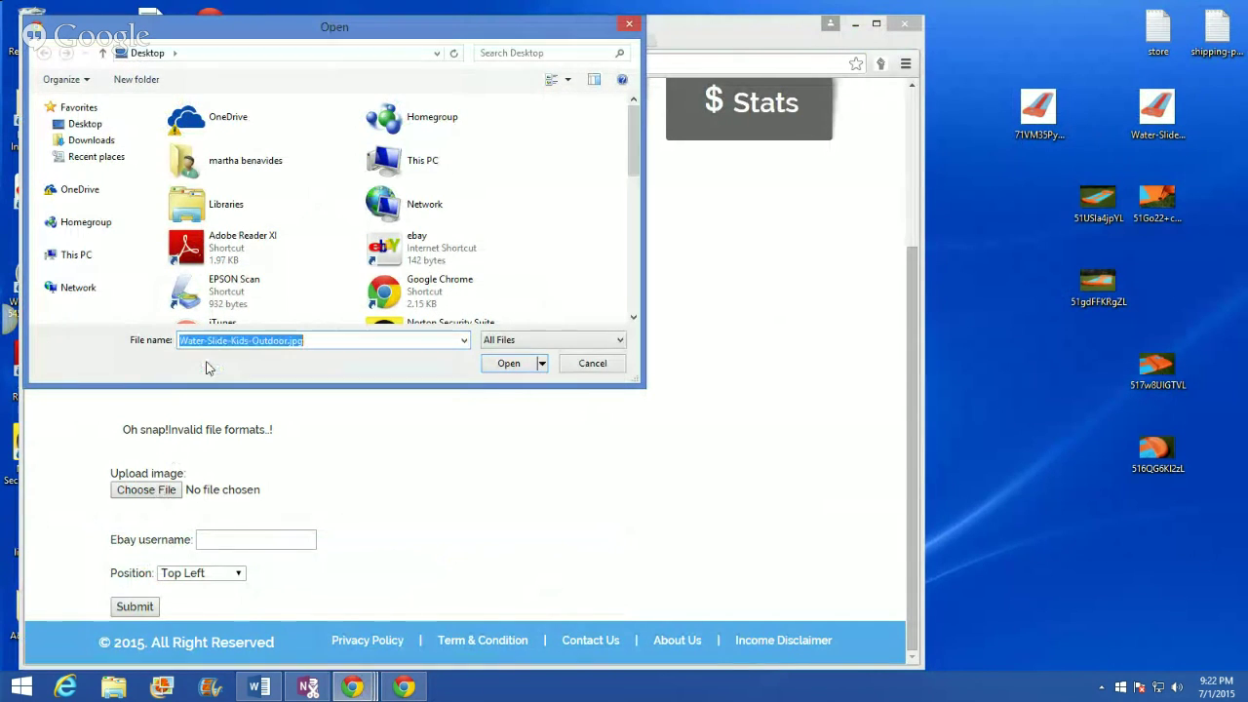
pyautogui.click(507, 362)
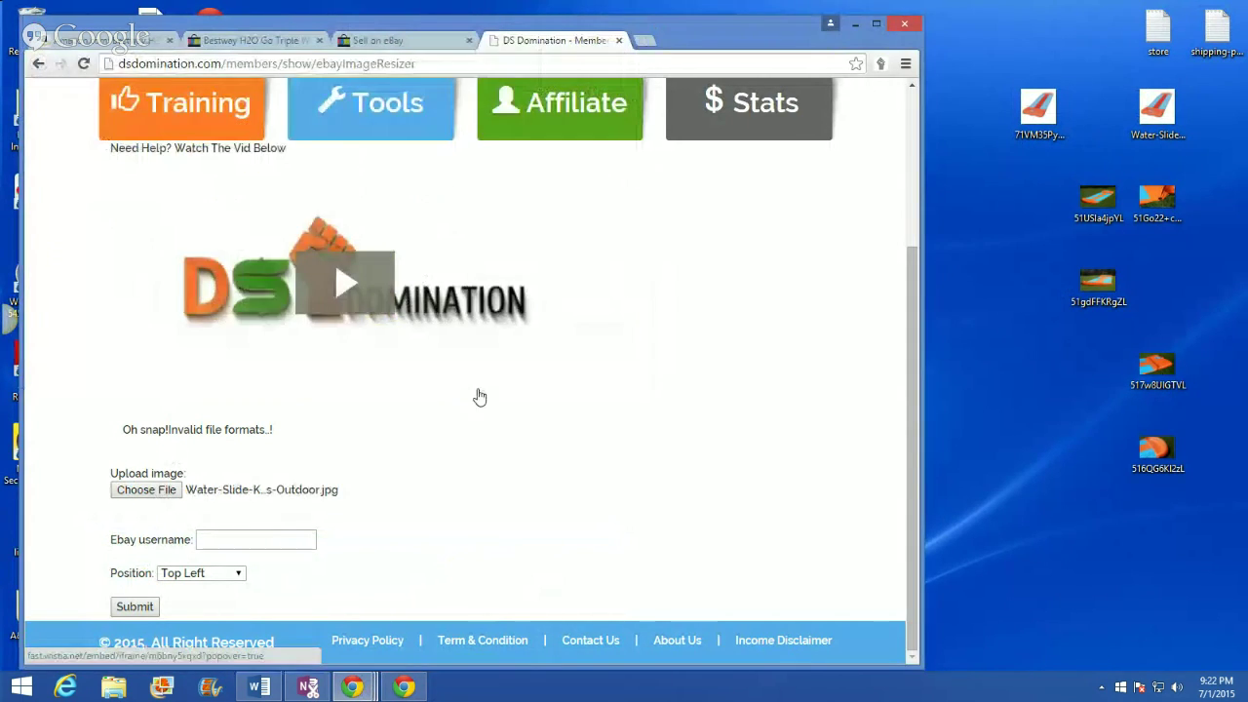
pyautogui.click(136, 606)
pyautogui.scroll(-3, 432, 501)
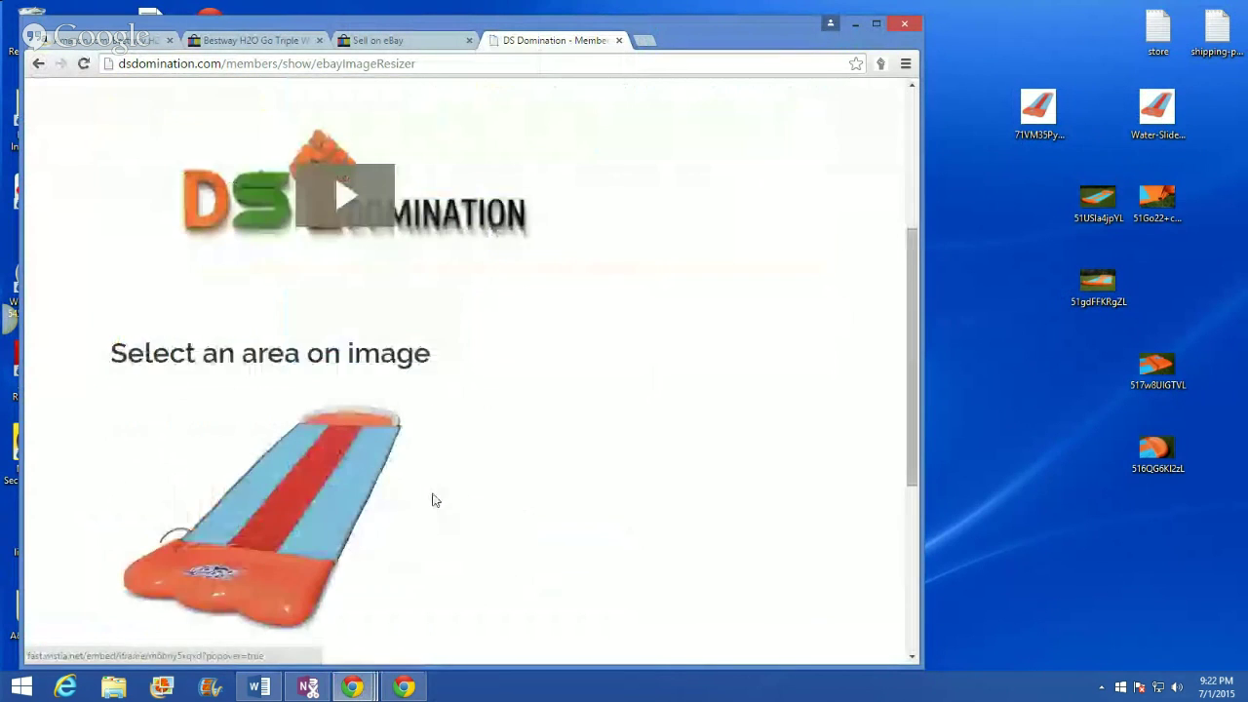
pyautogui.scroll(-1, 435, 500)
# Step: Delete the original 71VM35PyneL._SL1500_ image from the desktop and move Water-Slide-Kids-Outdoor into its place
pyautogui.rightClick(1020, 114)
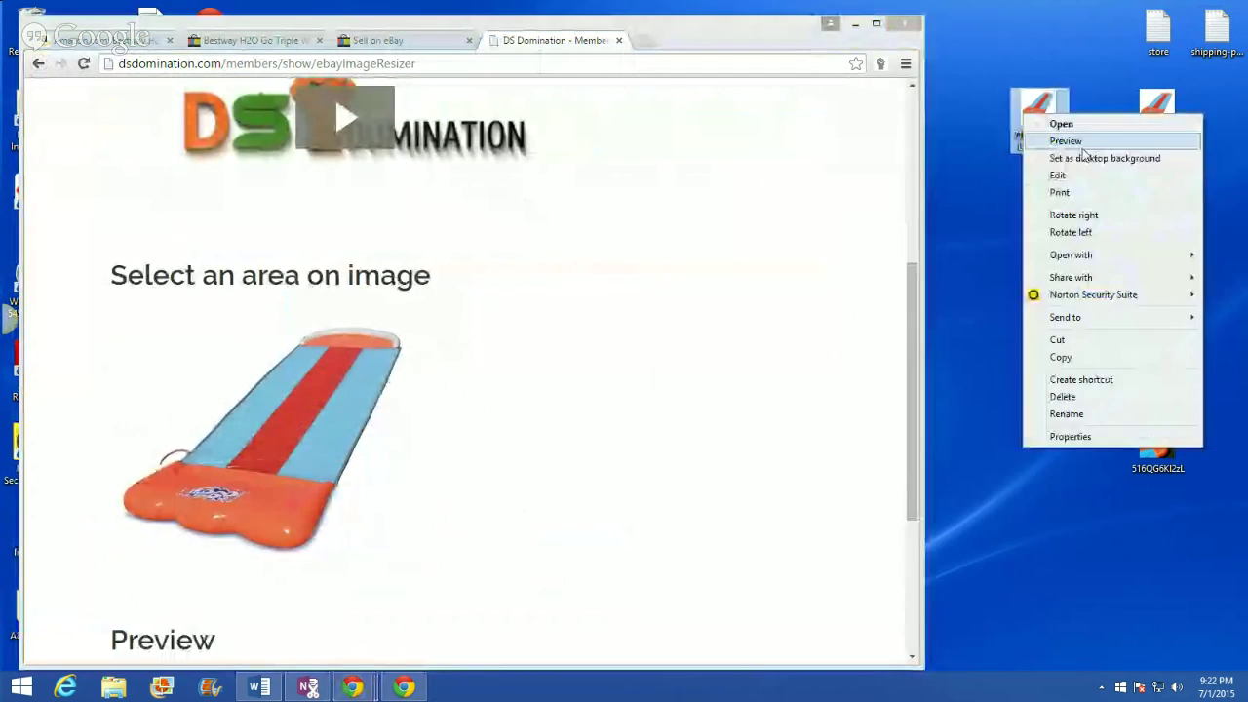
pyautogui.click(1094, 397)
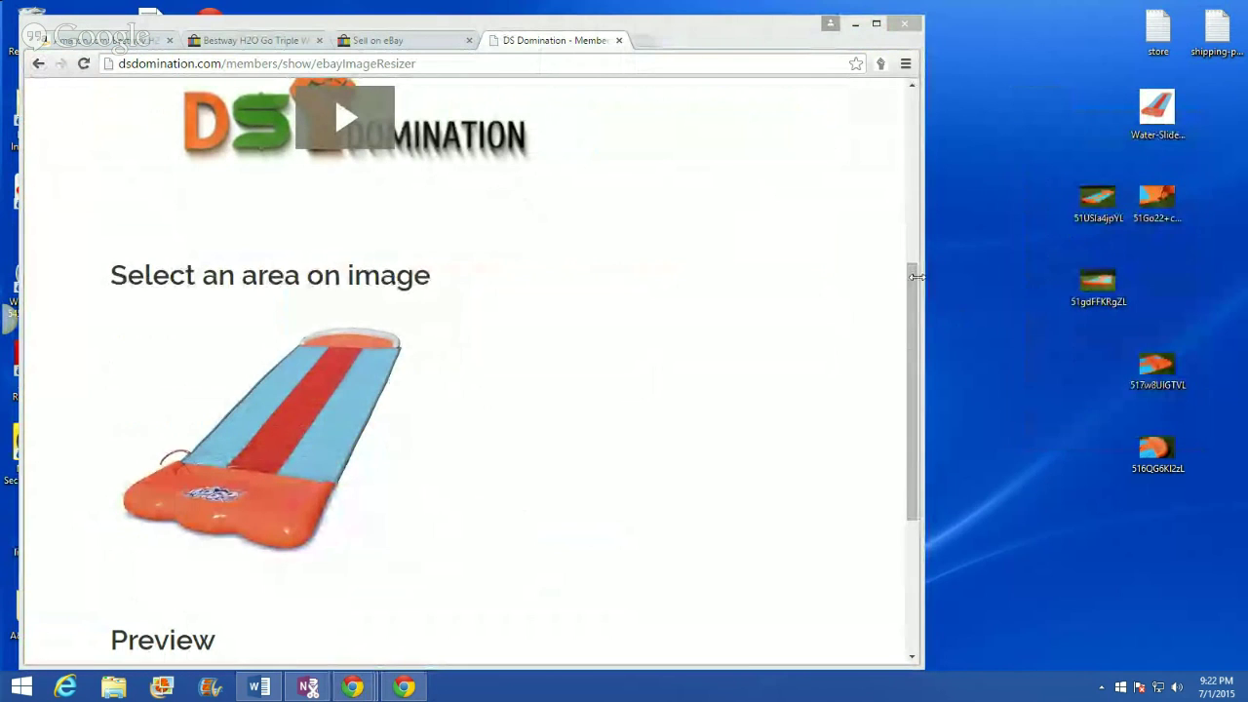
pyautogui.moveTo(1144, 117); pyautogui.dragTo(1027, 117)
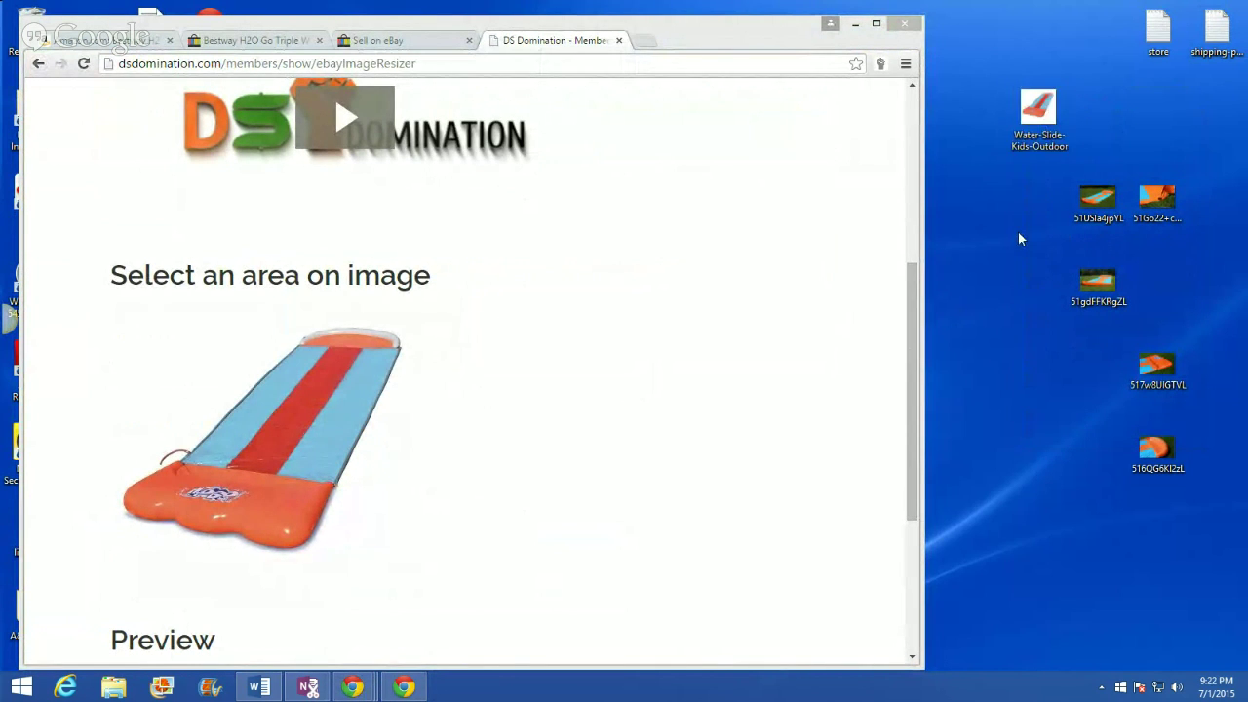
# Step: Crop the uploaded slide image to a selection that closely frames the whole water slide
pyautogui.moveTo(127, 314); pyautogui.dragTo(401, 558)
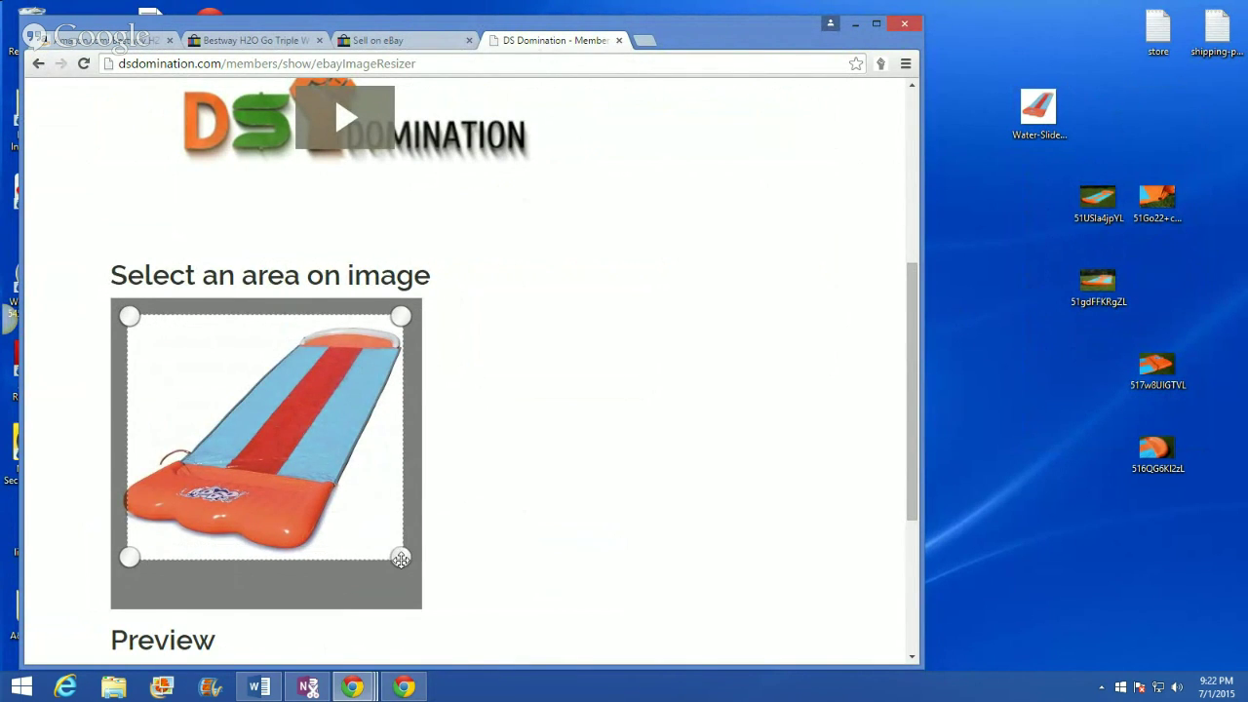
pyautogui.moveTo(129, 316); pyautogui.dragTo(123, 318)
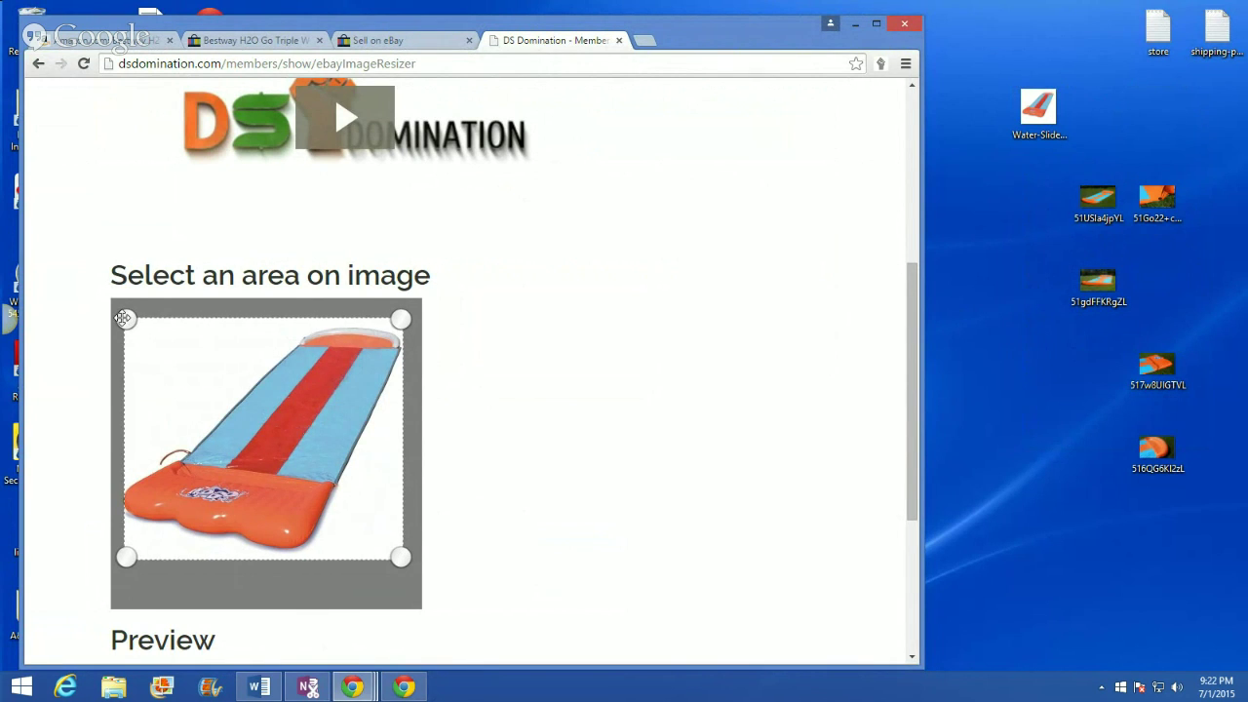
pyautogui.scroll(-2, 504, 460)
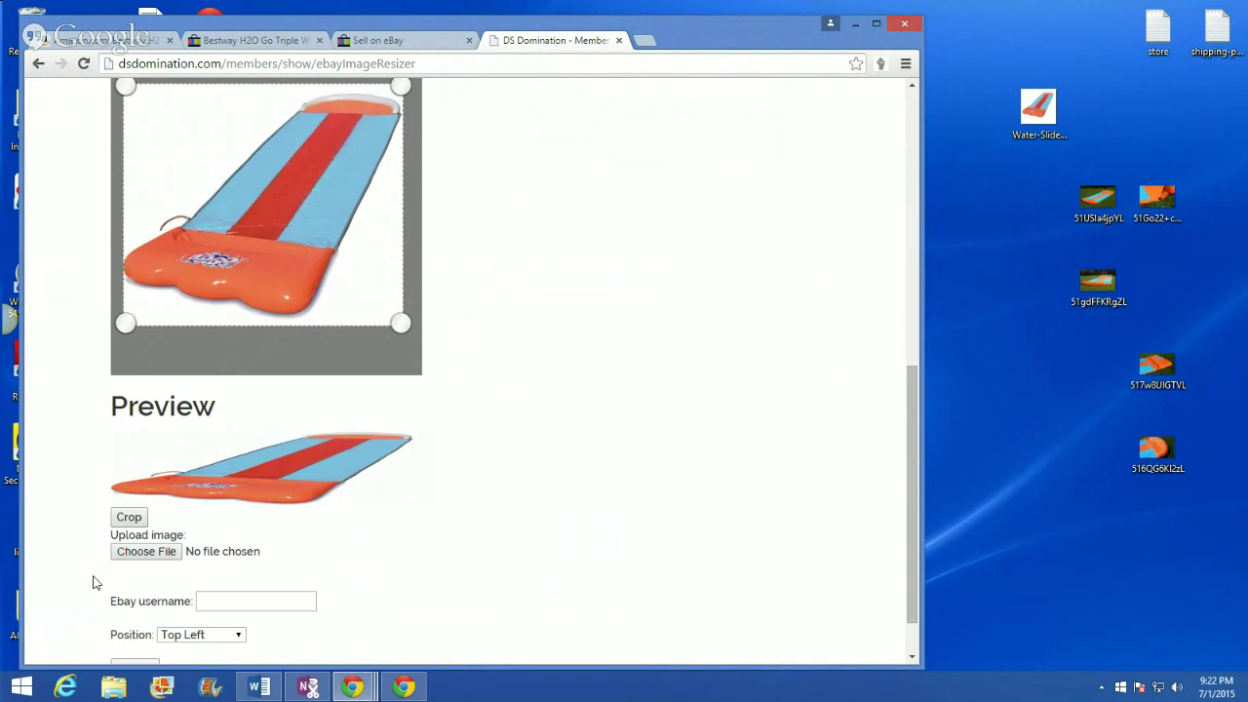
pyautogui.scroll(-1, 253, 614)
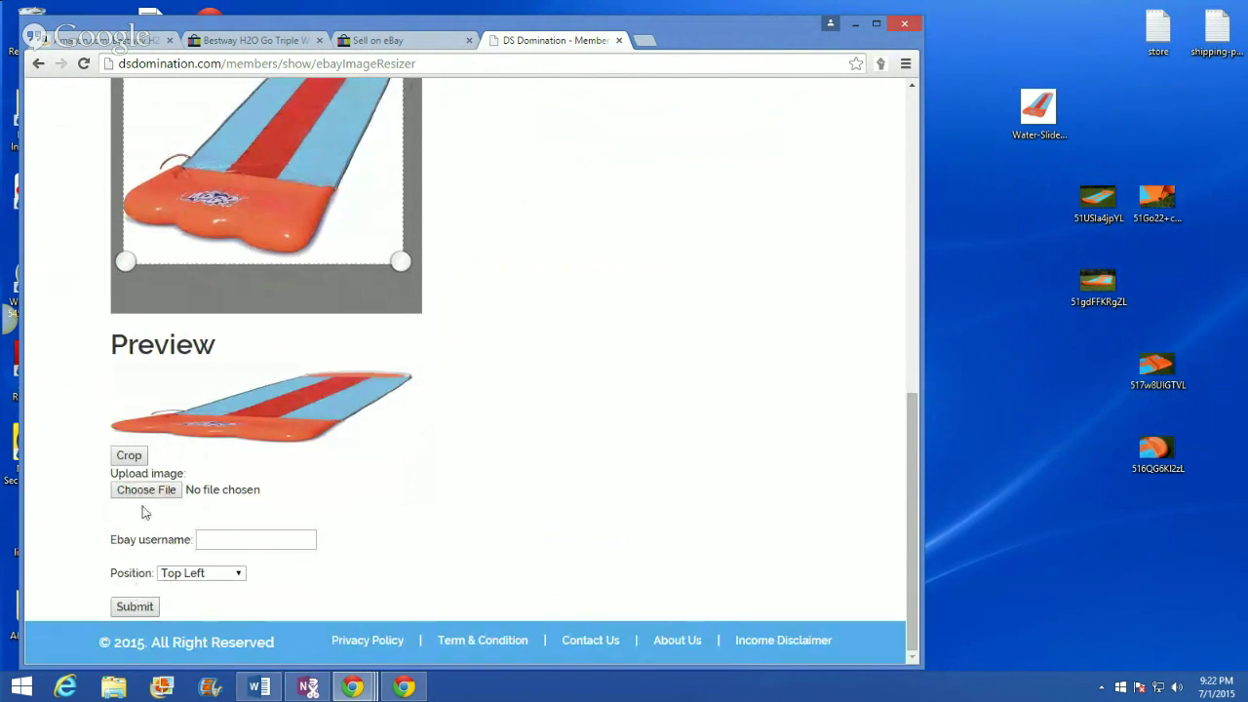
pyautogui.click(119, 456)
pyautogui.scroll(-2, 352, 503)
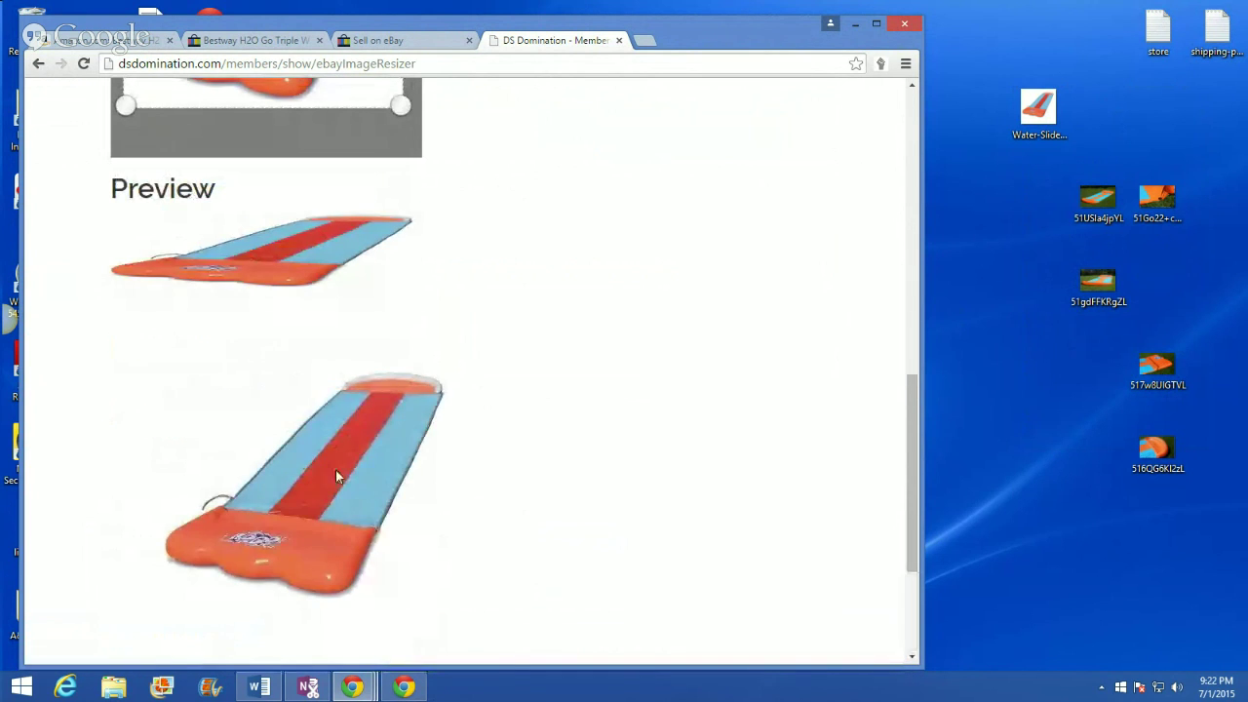
# Step: Save the cropped slide image to the desktop and delete the uncropped Water-Slide-Kids-Outdoor image there
pyautogui.moveTo(335, 476); pyautogui.dragTo(999, 231)
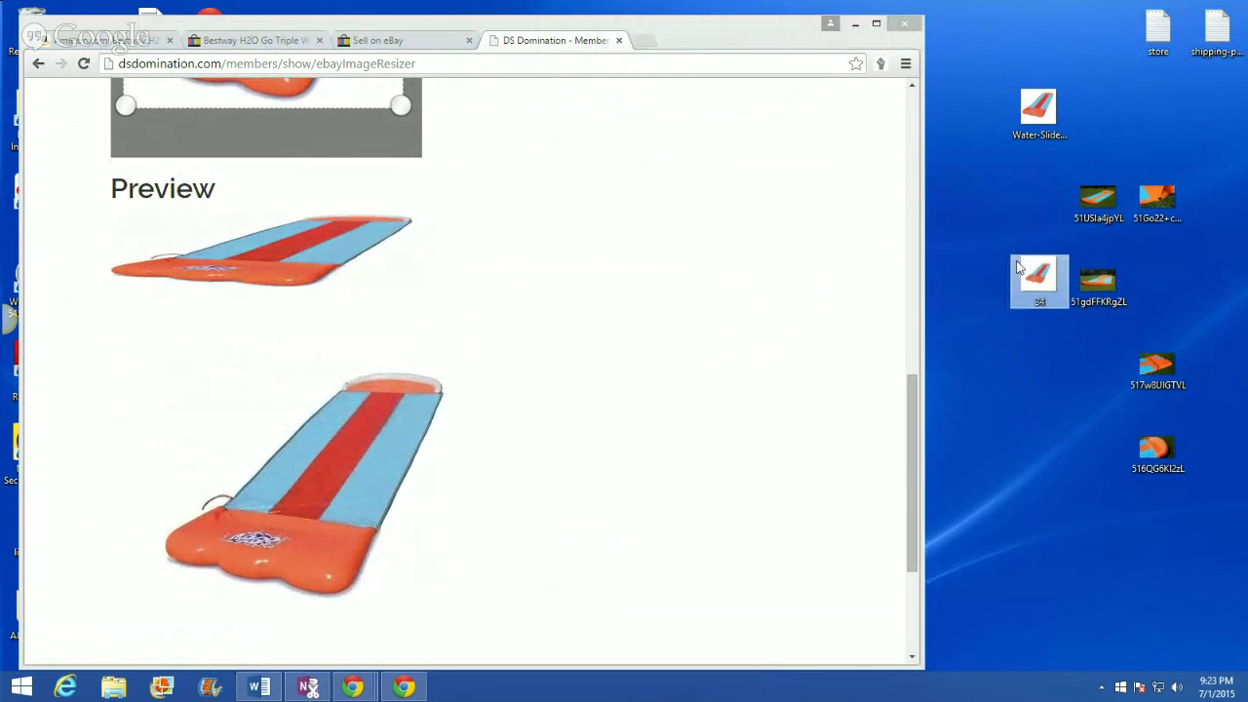
pyautogui.rightClick(1027, 122)
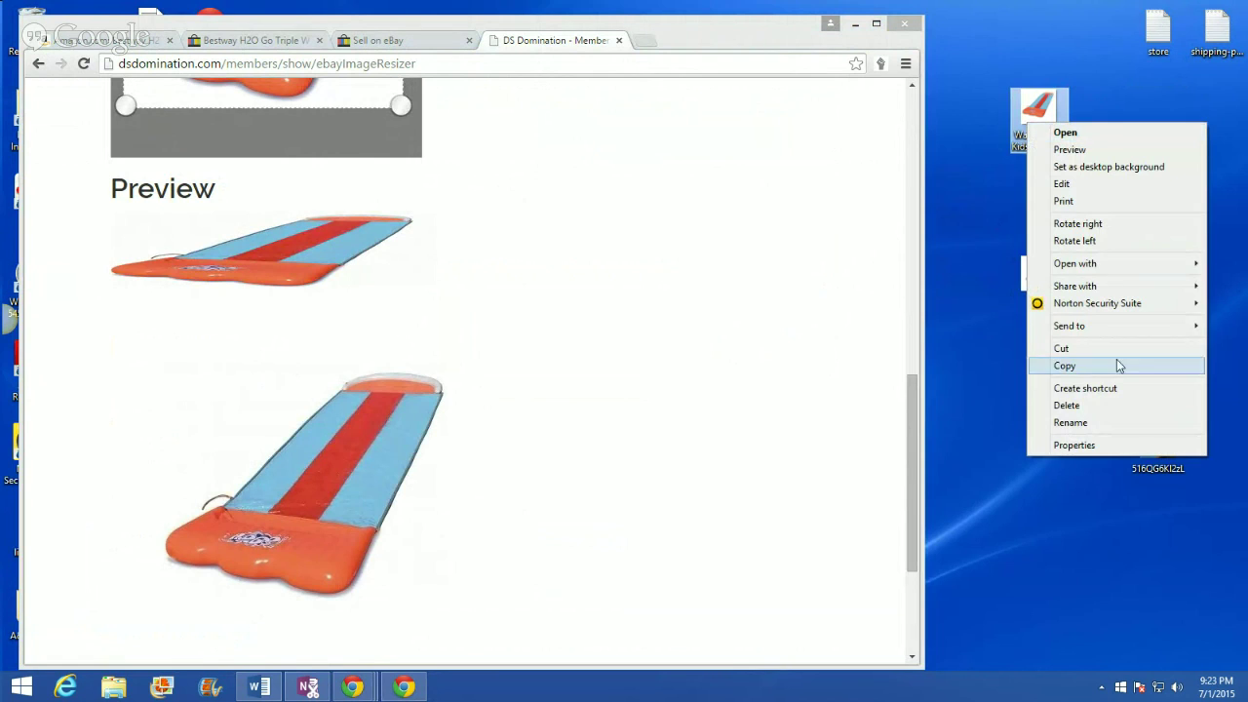
pyautogui.click(1100, 412)
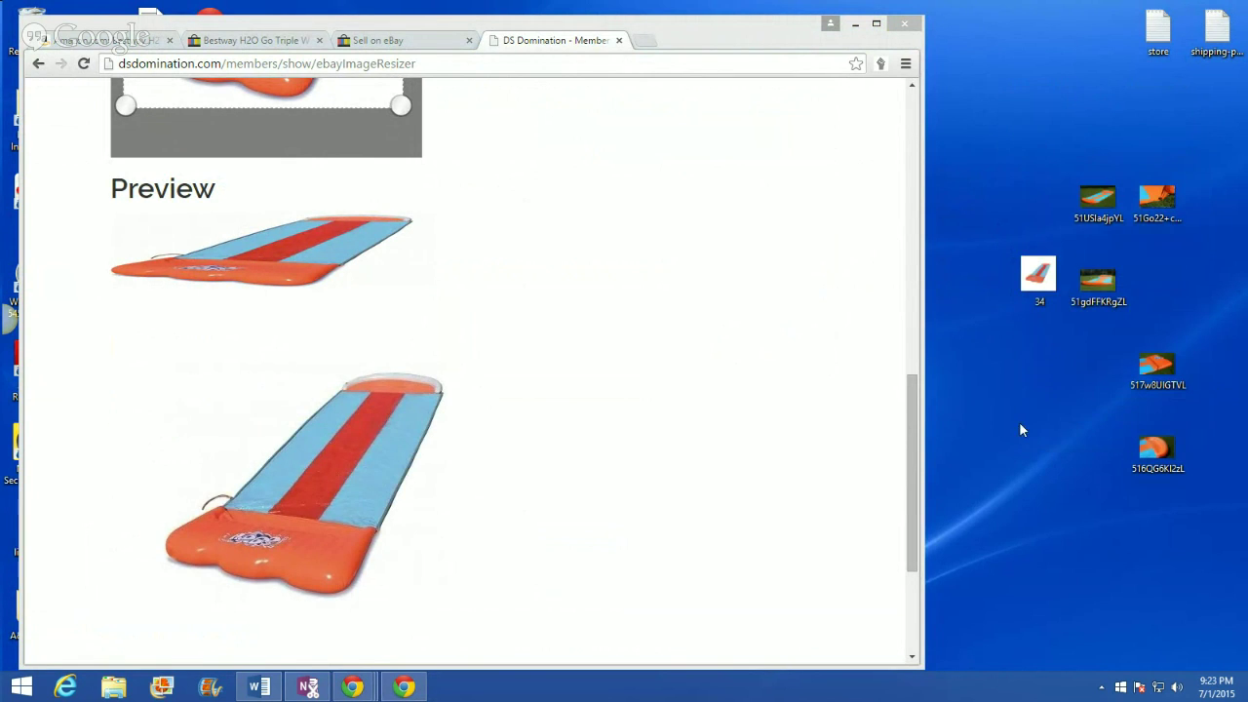
# Step: Rename the newly saved cropped image on the desktop as Water-Slide-Kids-Outdoor
pyautogui.rightClick(1020, 272)
pyautogui.click(1070, 570)
pyautogui.rightClick(1040, 302)
pyautogui.click(1067, 368)
pyautogui.click(999, 420)
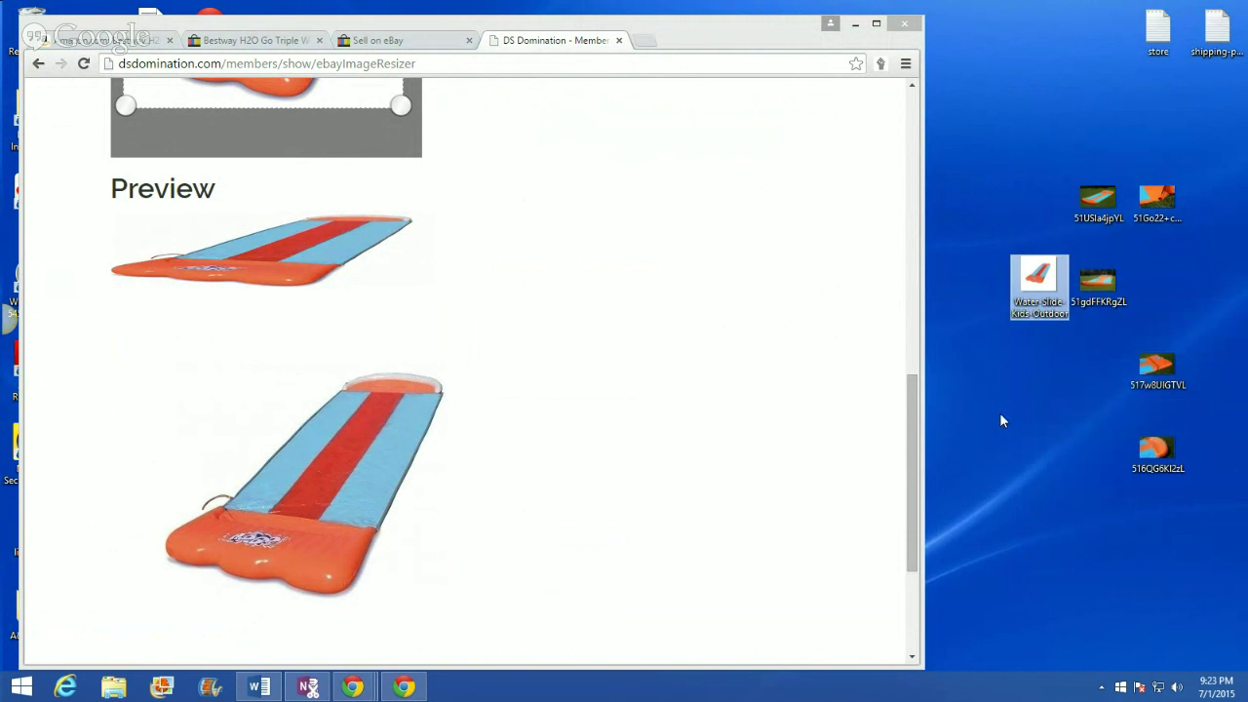
# Step: Return to the eBay listing form and add Water-Slide-Kids-Outdoor.jpg from the Desktop to its photos
pyautogui.click(375, 41)
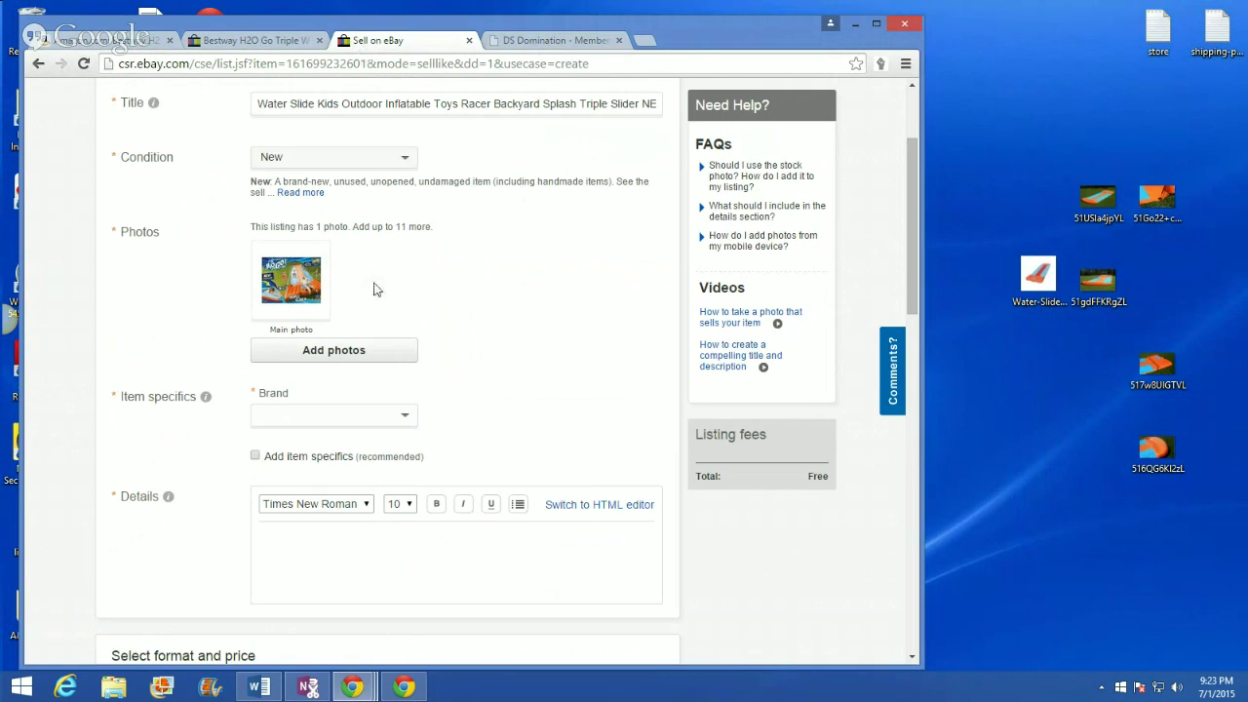
pyautogui.click(337, 350)
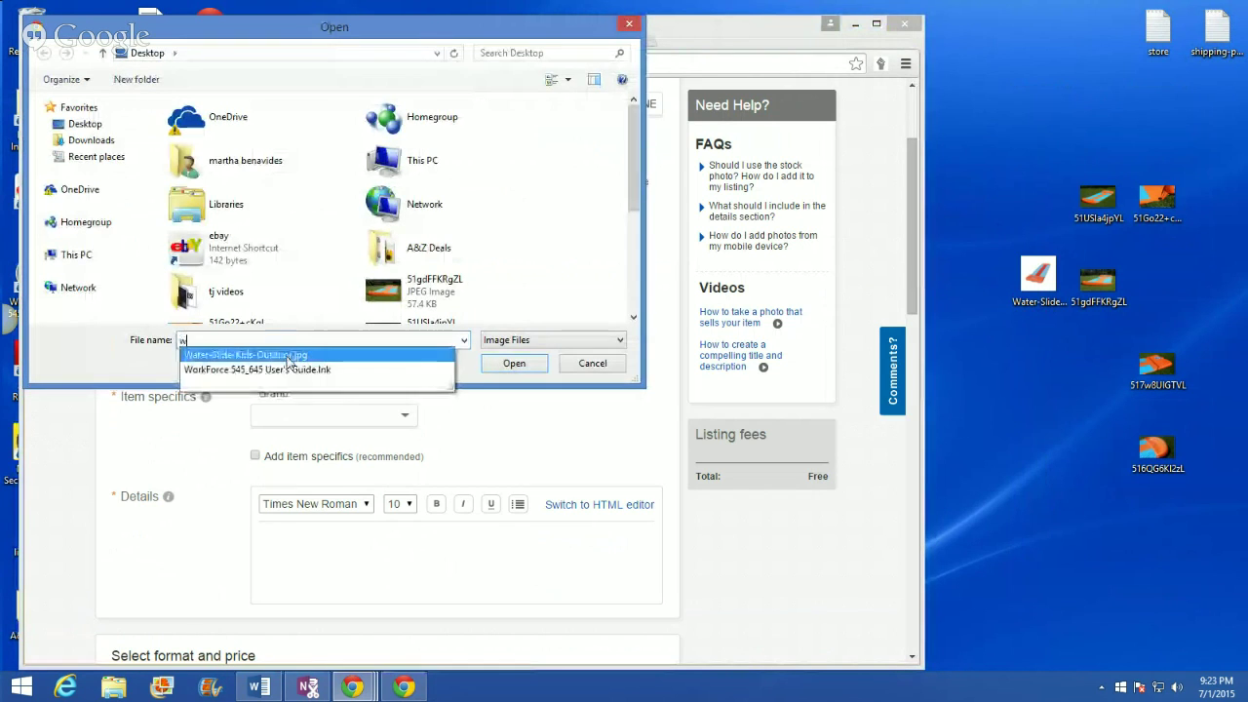
pyautogui.click(288, 363)
pyautogui.click(489, 368)
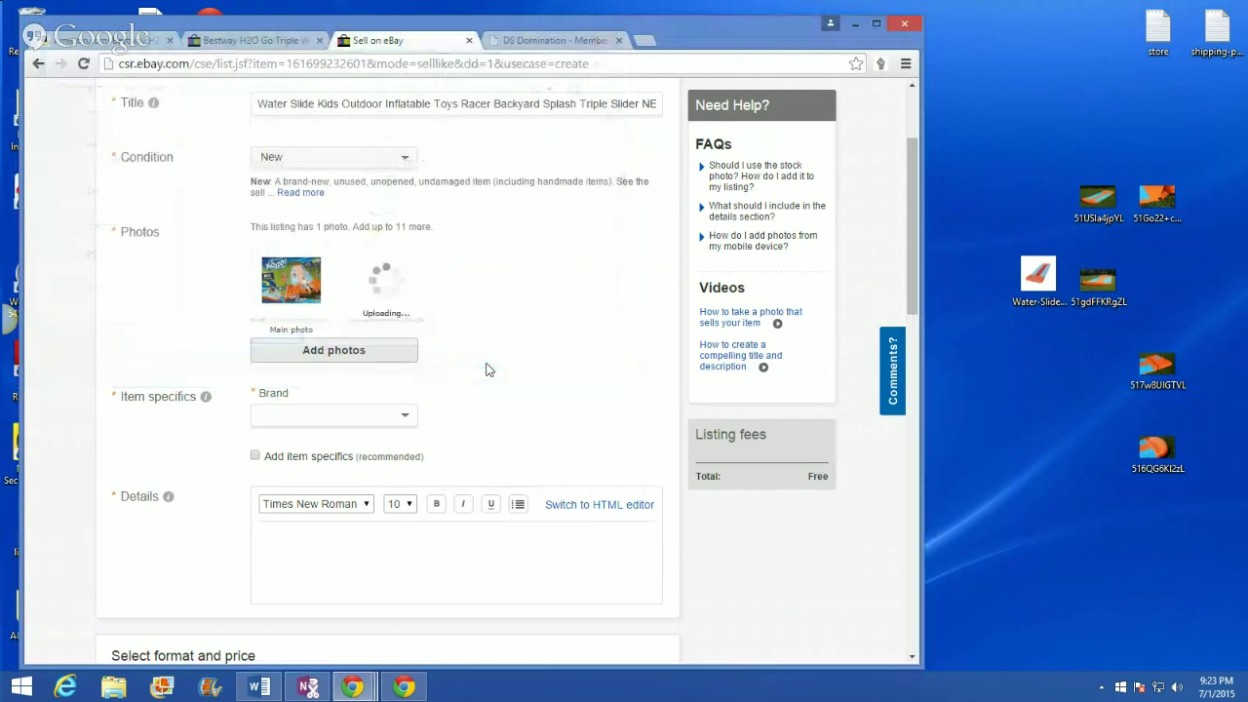
# Step: Delete the uploaded Water-Slide-Kids-Outdoor image from the desktop and move 51USIa4jpYL apart from the other slide photos
pyautogui.rightClick(1029, 292)
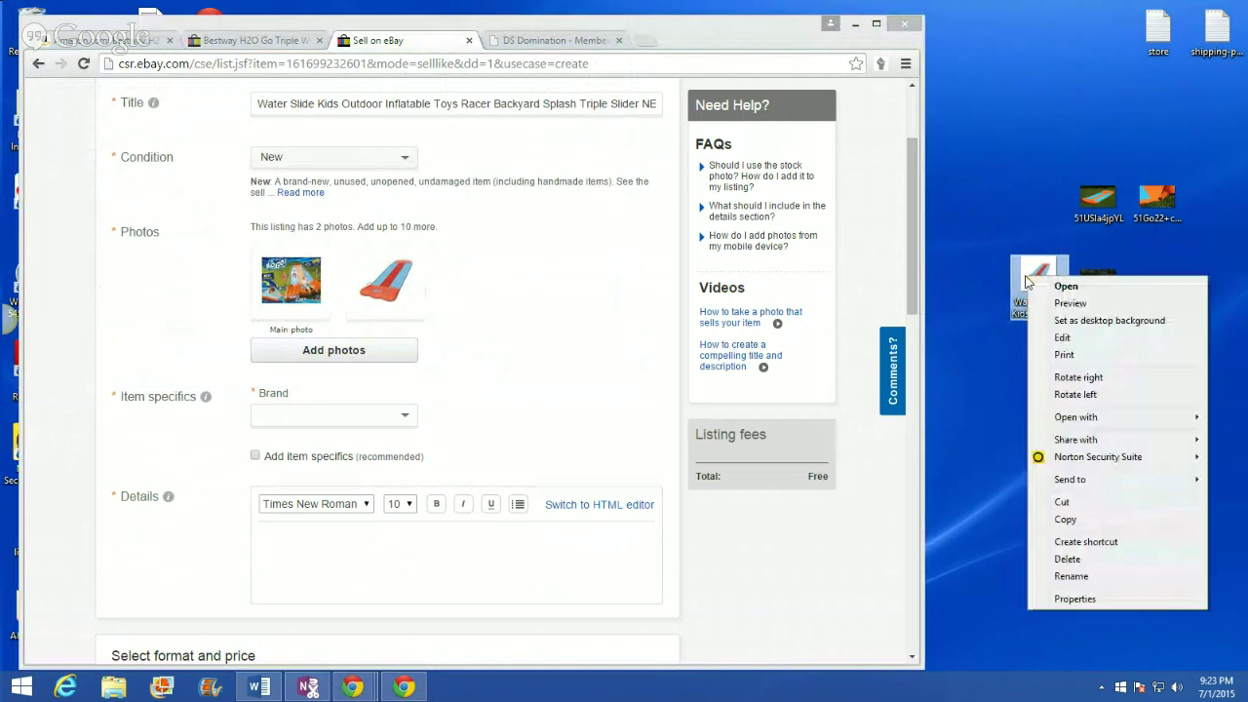
pyautogui.click(1092, 563)
pyautogui.moveTo(1091, 205); pyautogui.dragTo(1034, 125)
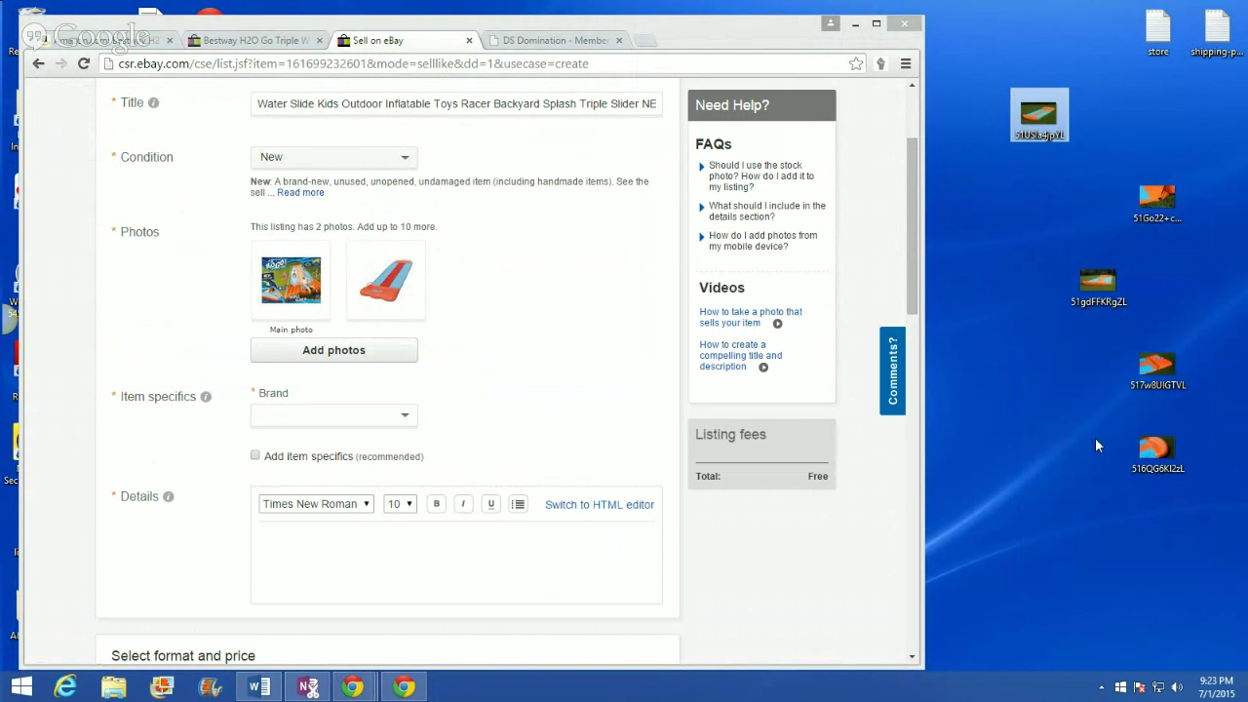
# Step: Delete the four other slide photos from the desktop, keeping only 51USIa4jpYL
pyautogui.moveTo(1058, 176); pyautogui.dragTo(1222, 569)
pyautogui.rightClick(1092, 283)
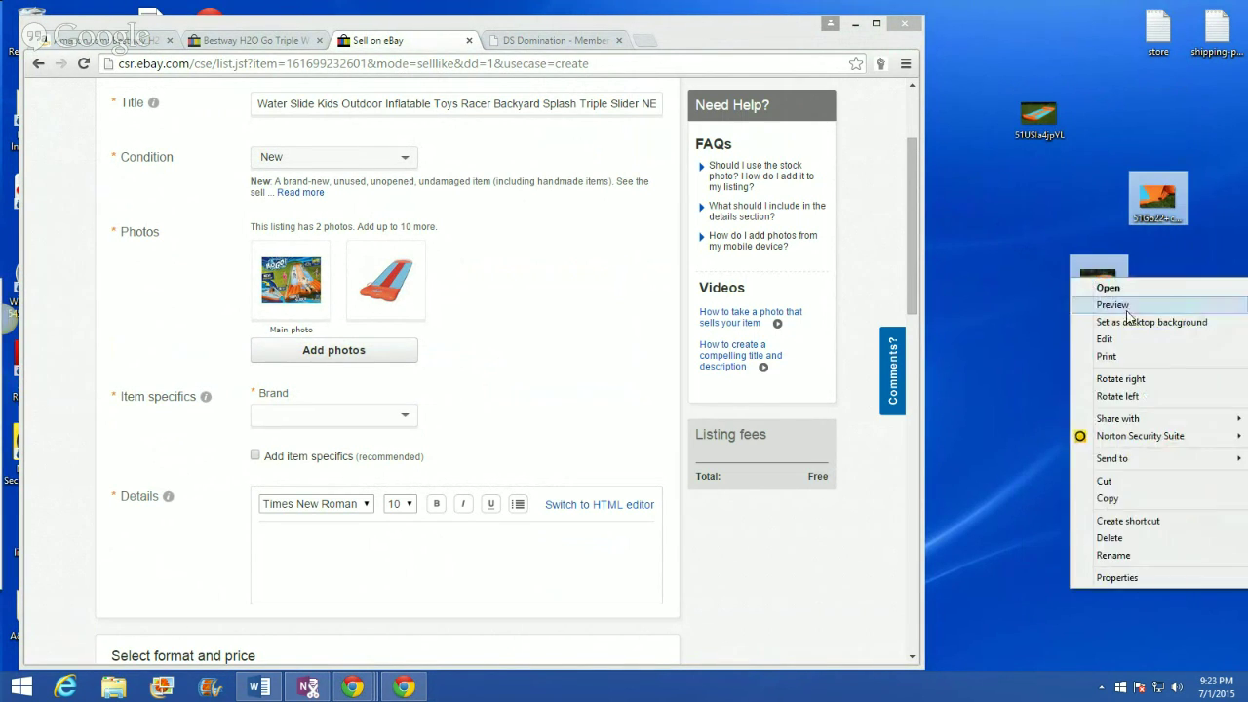
pyautogui.click(1131, 539)
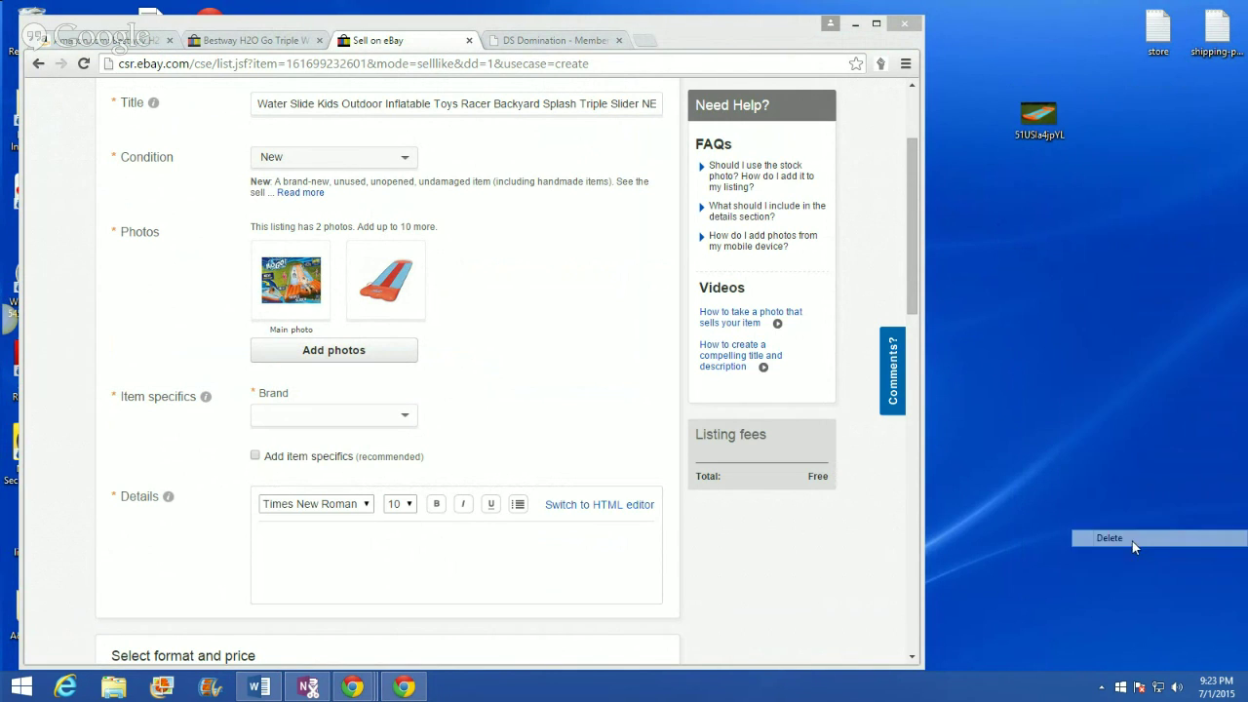
pyautogui.rightClick(1028, 125)
pyautogui.click(980, 219)
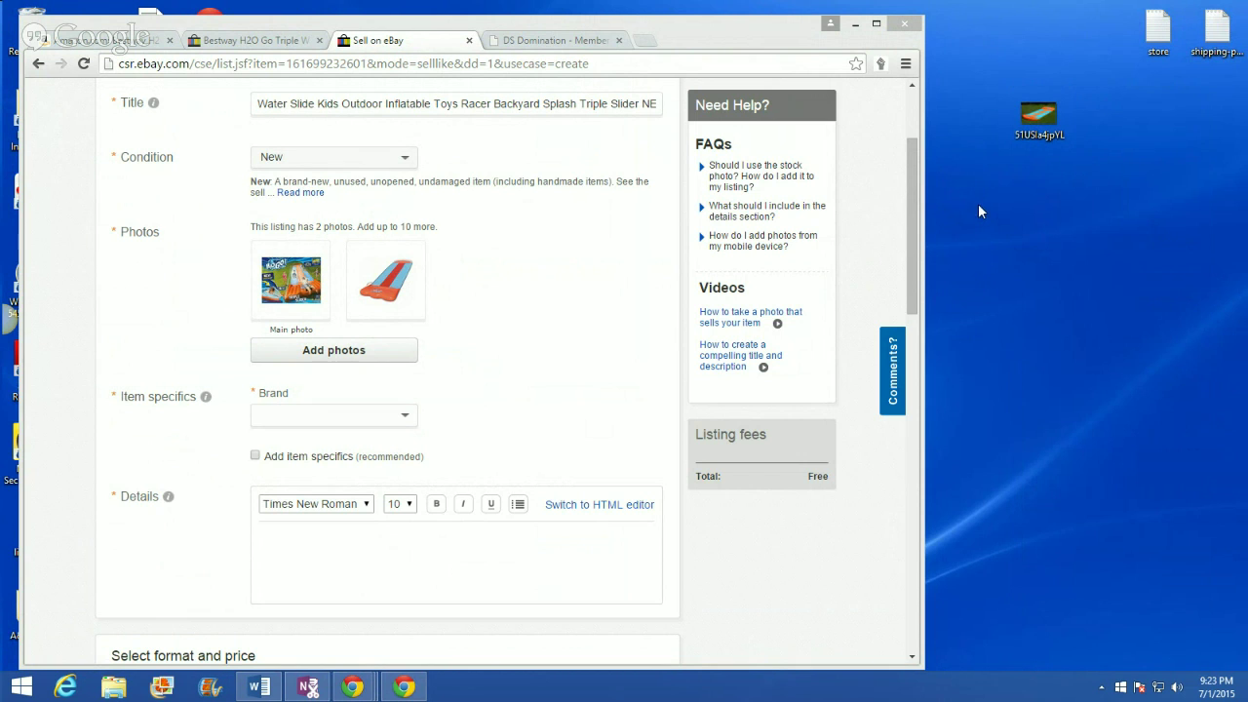
# Step: Switch to the DS Domination image resizer and upload 51USIa4jpYL.jpg from the Desktop for cropping
pyautogui.click(576, 41)
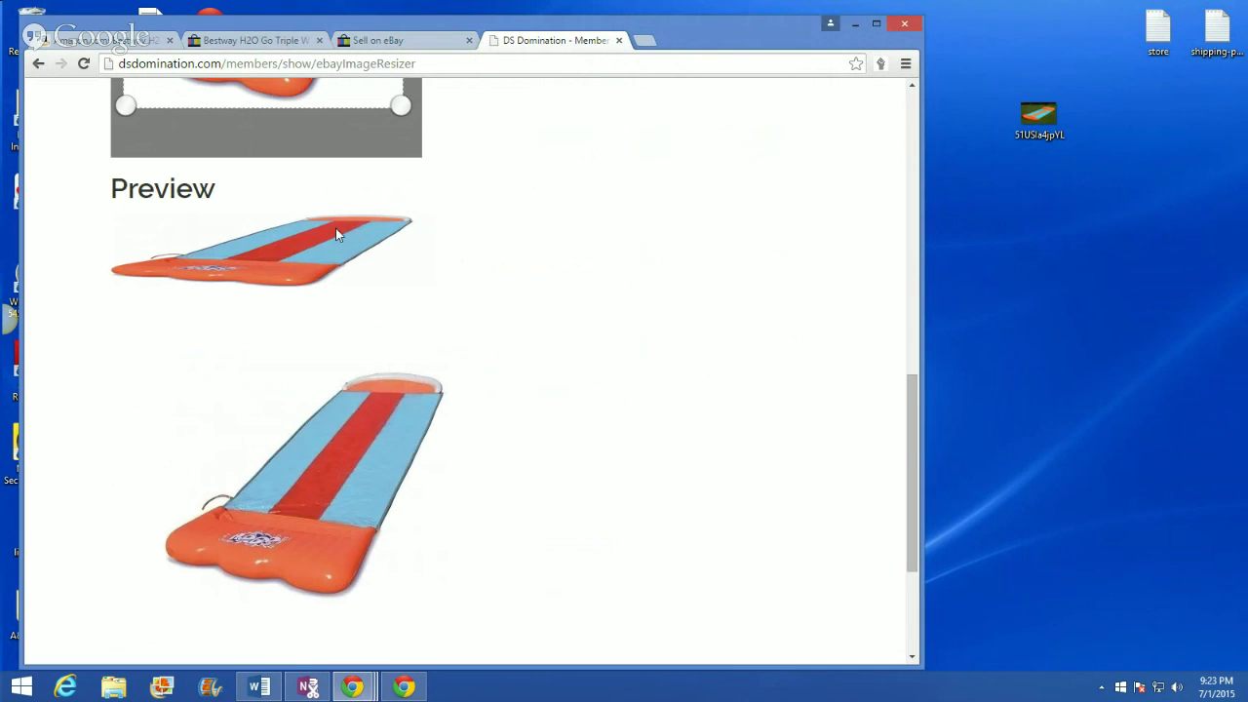
pyautogui.scroll(-3, 436, 347)
pyautogui.click(132, 492)
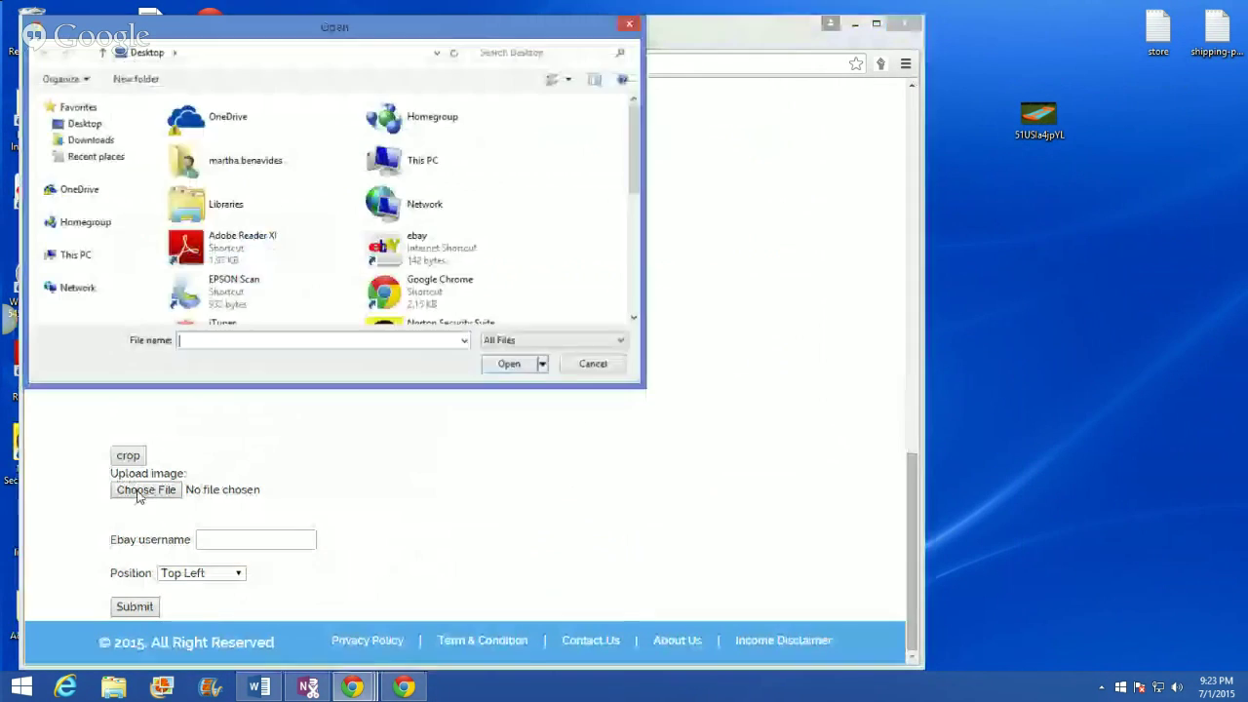
pyautogui.write('5')
pyautogui.click(224, 355)
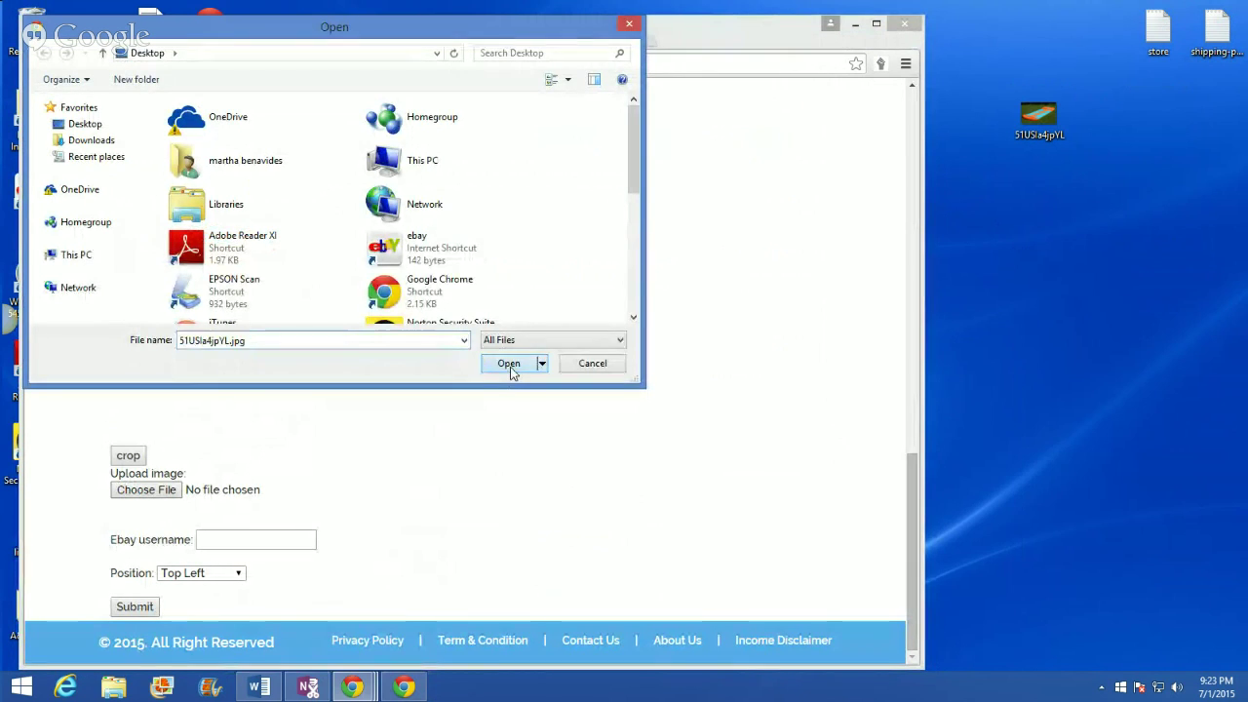
pyautogui.click(509, 364)
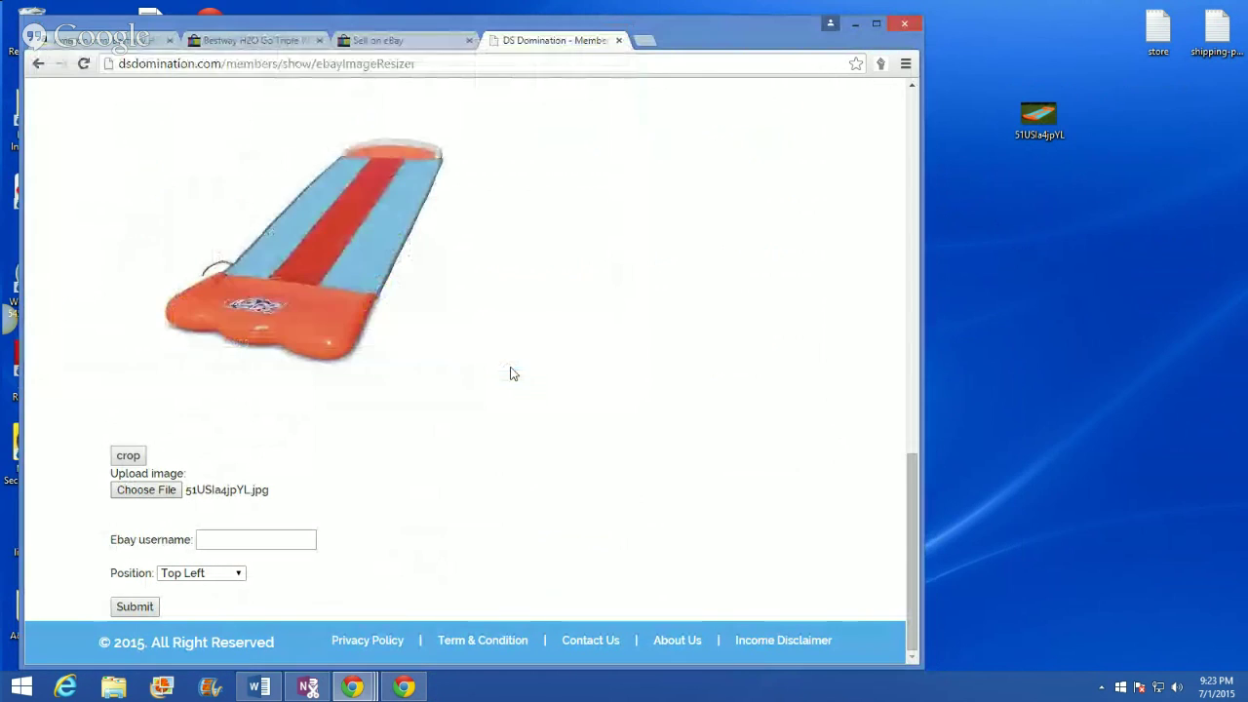
pyautogui.click(134, 608)
# Step: Try to crop the uploaded lawn photo by selecting nearly the whole image and submitting the form
pyautogui.scroll(-4, 314, 528)
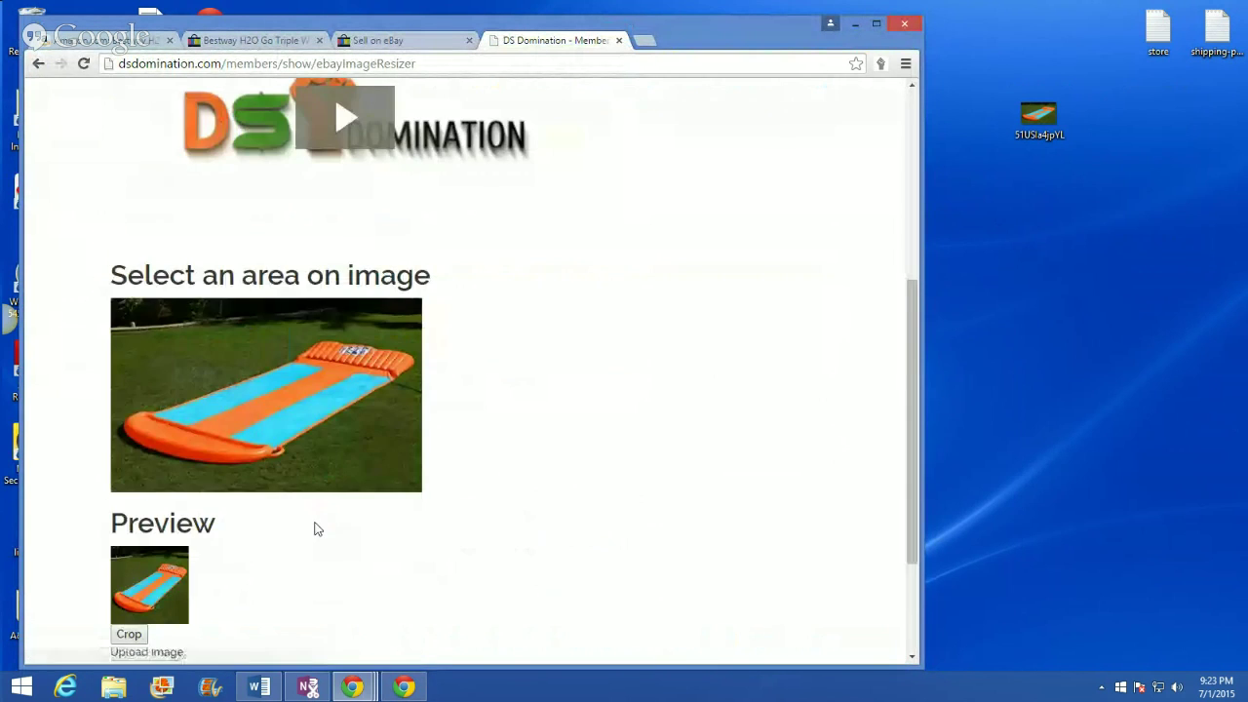
pyautogui.scroll(-1, 314, 528)
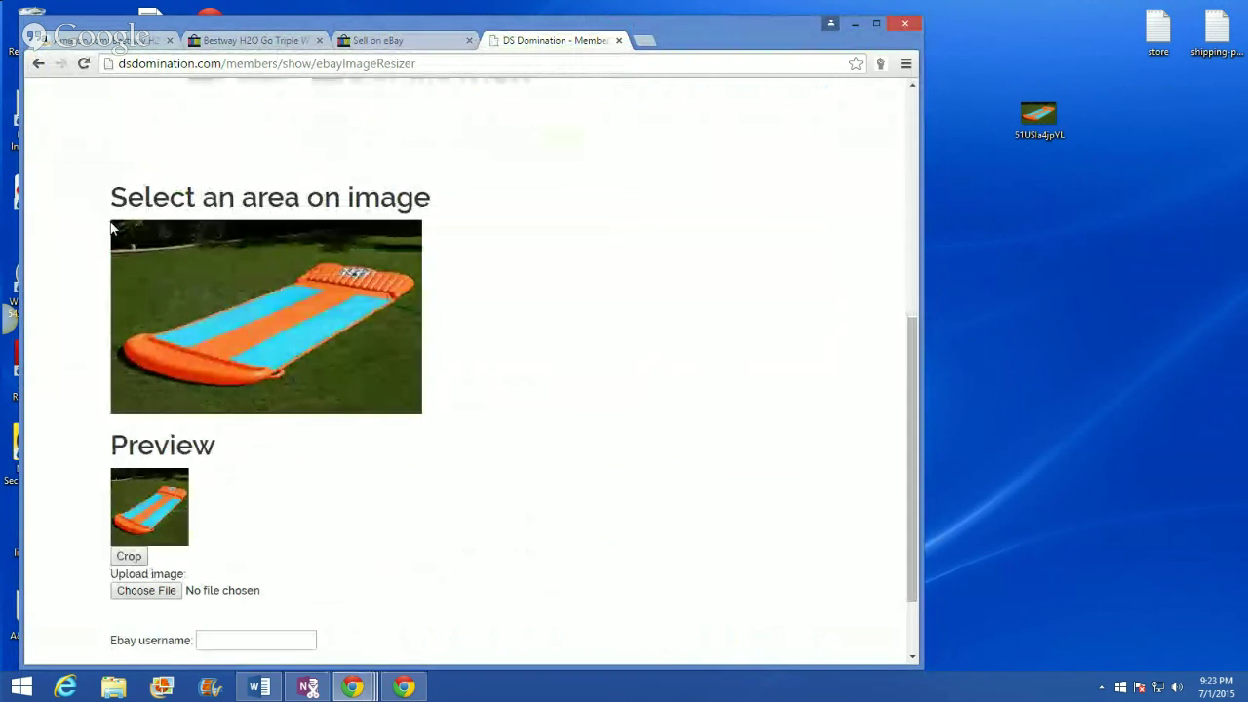
pyautogui.moveTo(112, 227); pyautogui.dragTo(415, 410)
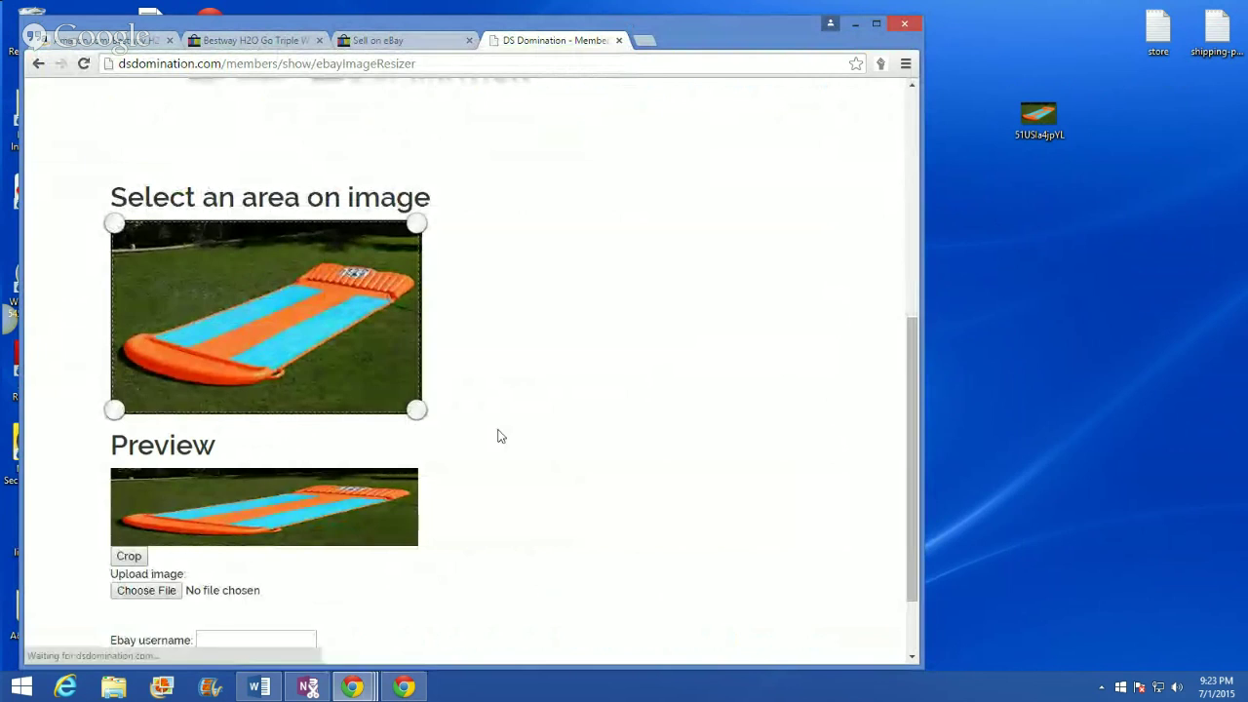
pyautogui.scroll(-1, 500, 436)
pyautogui.click(135, 607)
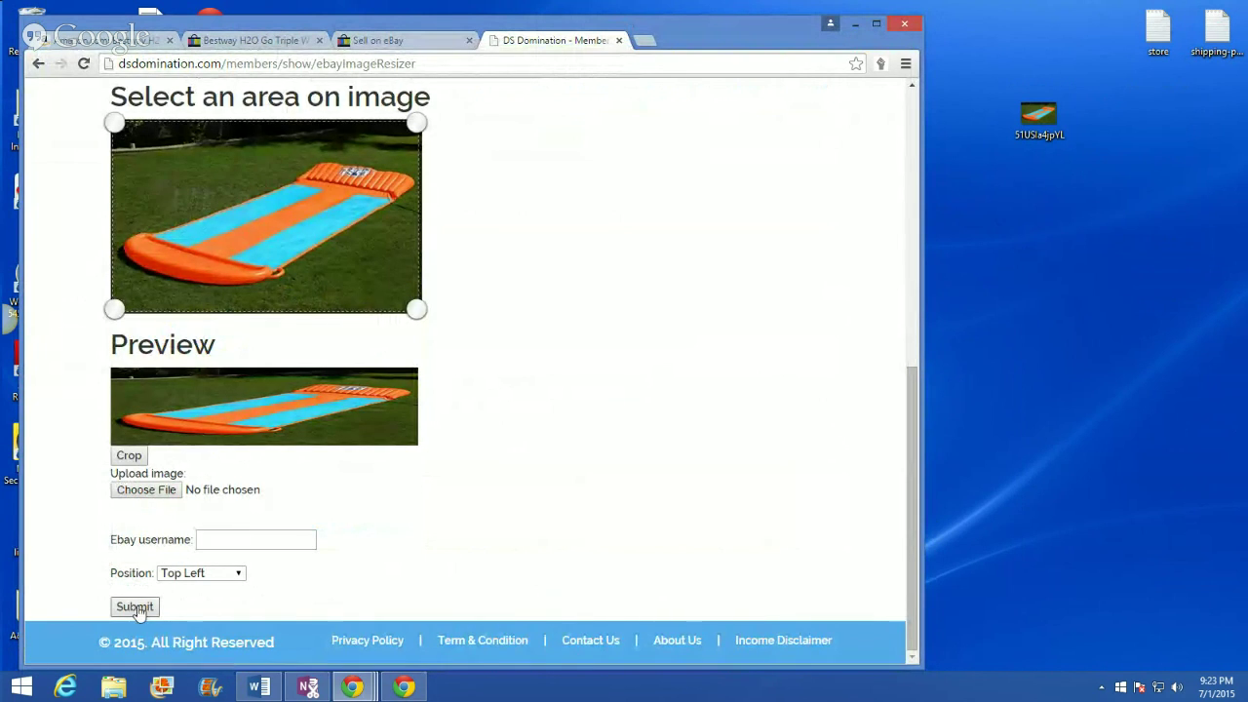
pyautogui.scroll(-3, 533, 441)
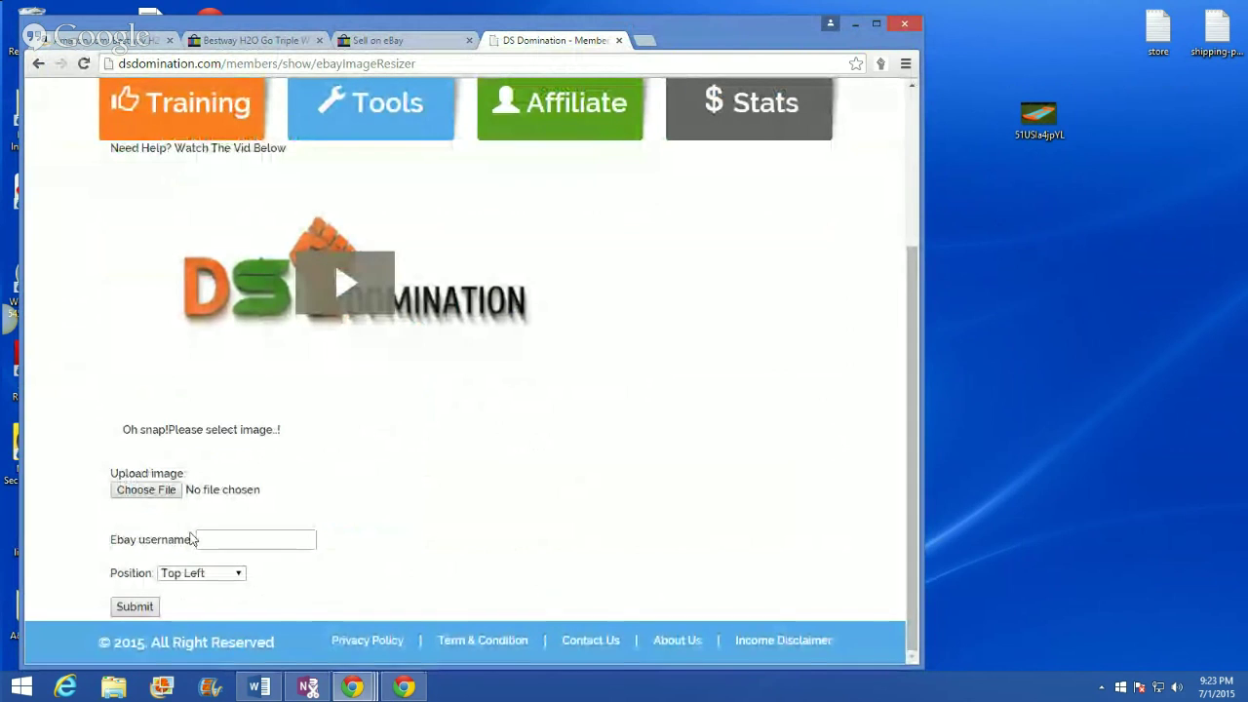
# Step: Upload 51USIa4jpYL.jpg from the Desktop to the image resizer again
pyautogui.click(158, 491)
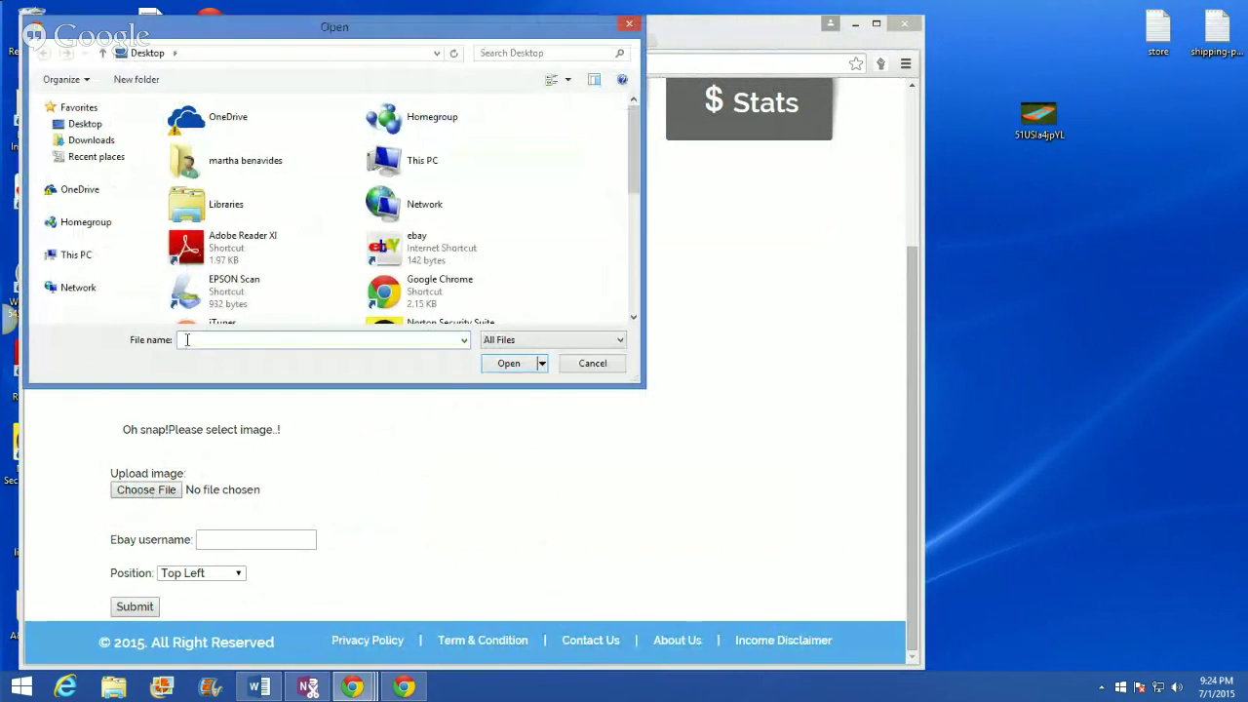
pyautogui.write('5')
pyautogui.click(188, 358)
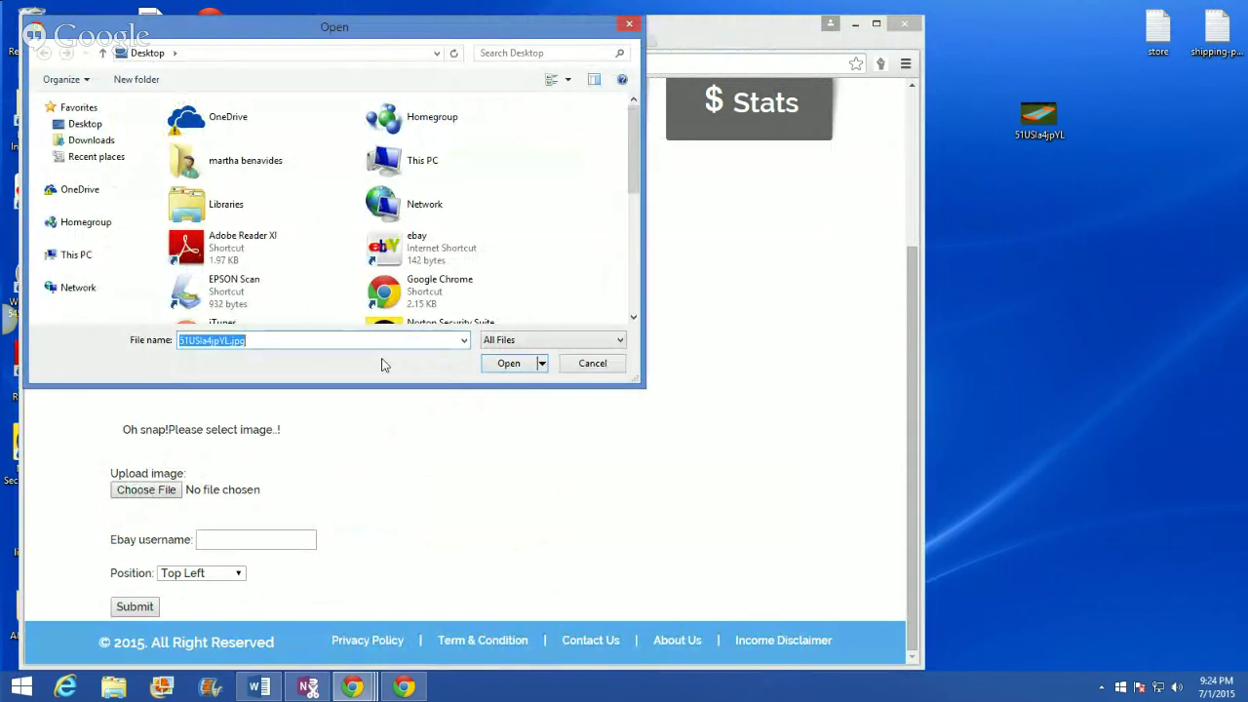
pyautogui.click(506, 363)
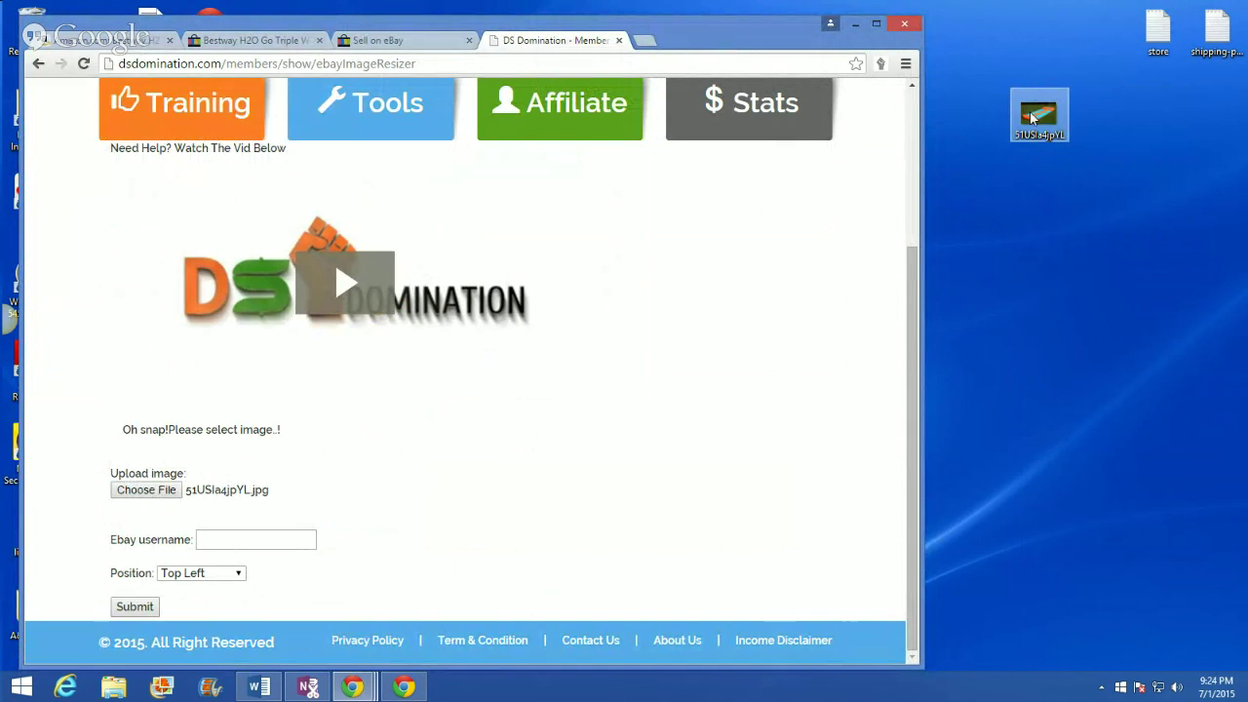
pyautogui.click(134, 607)
# Step: Crop the lawn photo to a selection covering nearly the whole image and save the result to the desktop
pyautogui.scroll(-5, 211, 561)
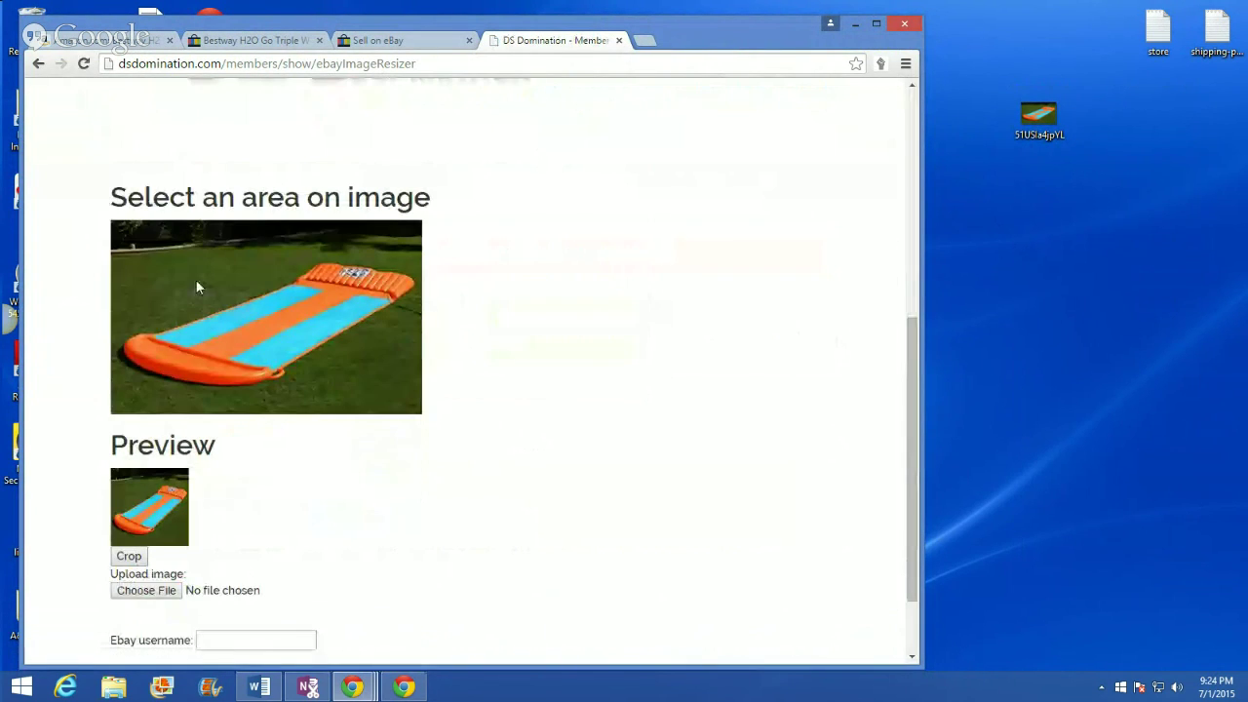
pyautogui.moveTo(114, 227); pyautogui.dragTo(420, 406)
pyautogui.scroll(-1, 523, 445)
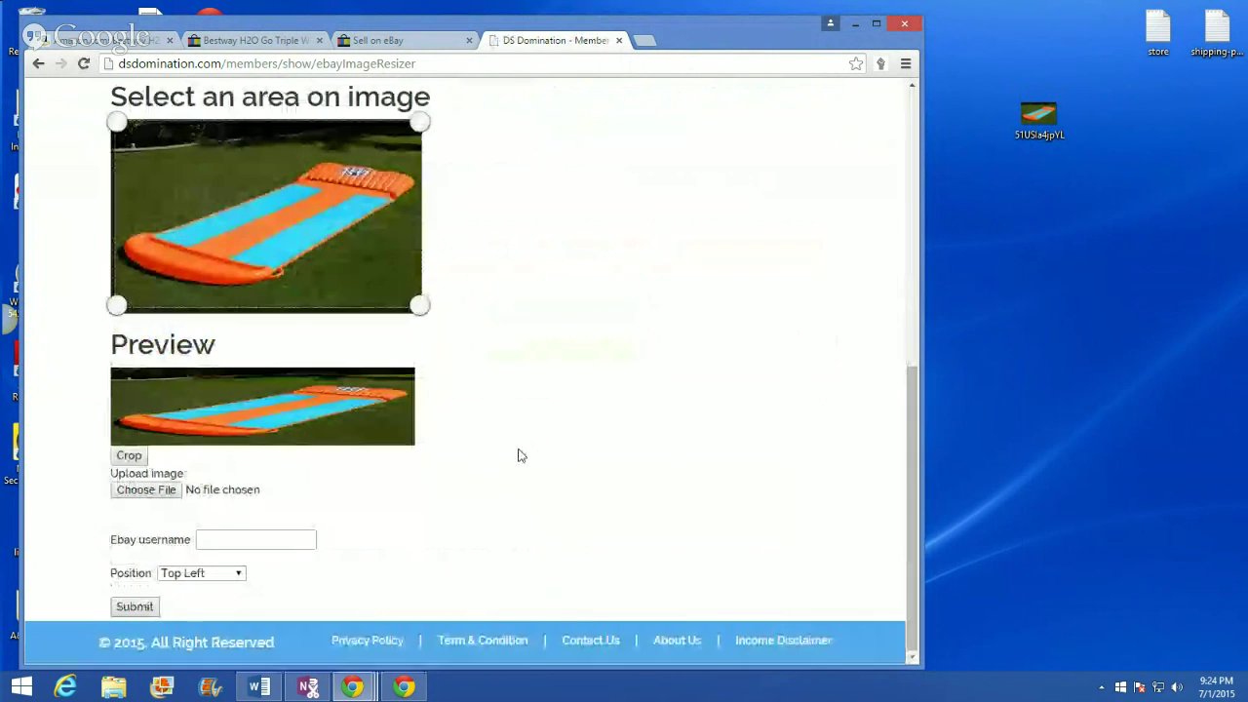
pyautogui.click(129, 458)
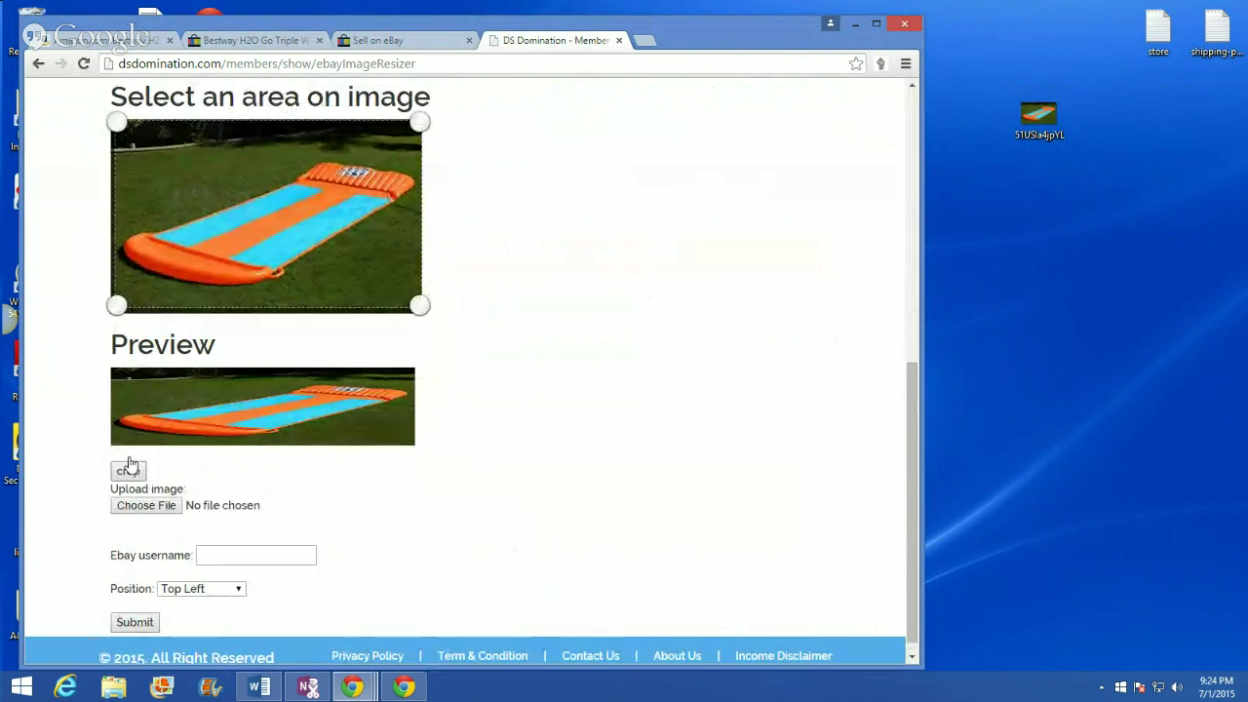
pyautogui.moveTo(260, 236); pyautogui.dragTo(1034, 228)
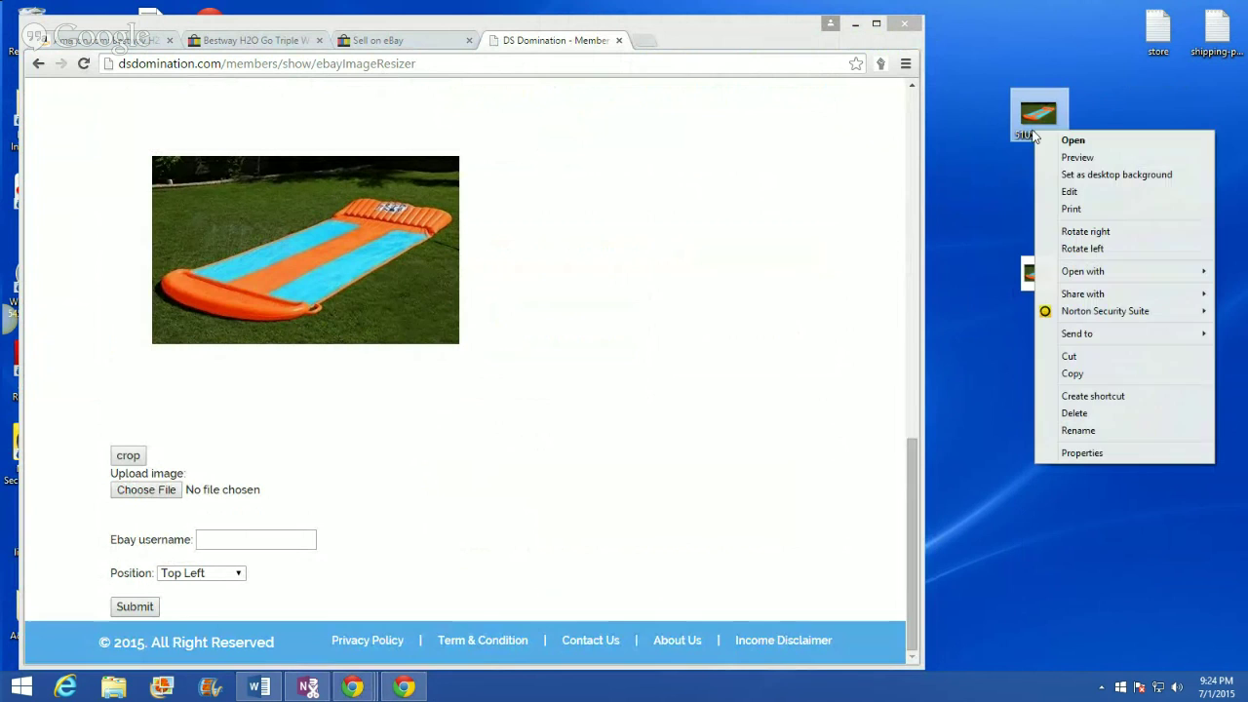
# Step: Delete the original 51USIa4jpYL photo from the desktop and rename the new cropped image as Water-Slide-Kids-Outdoor
pyautogui.click(1092, 414)
pyautogui.rightClick(1025, 295)
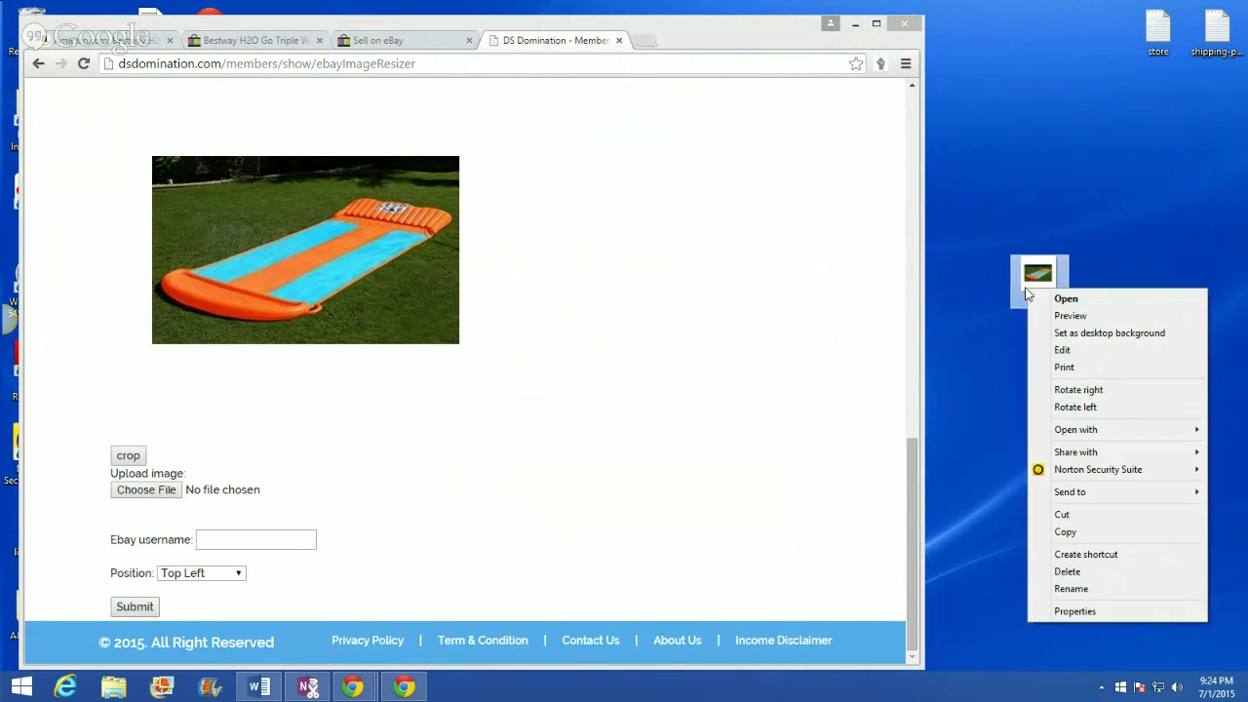
pyautogui.click(1109, 588)
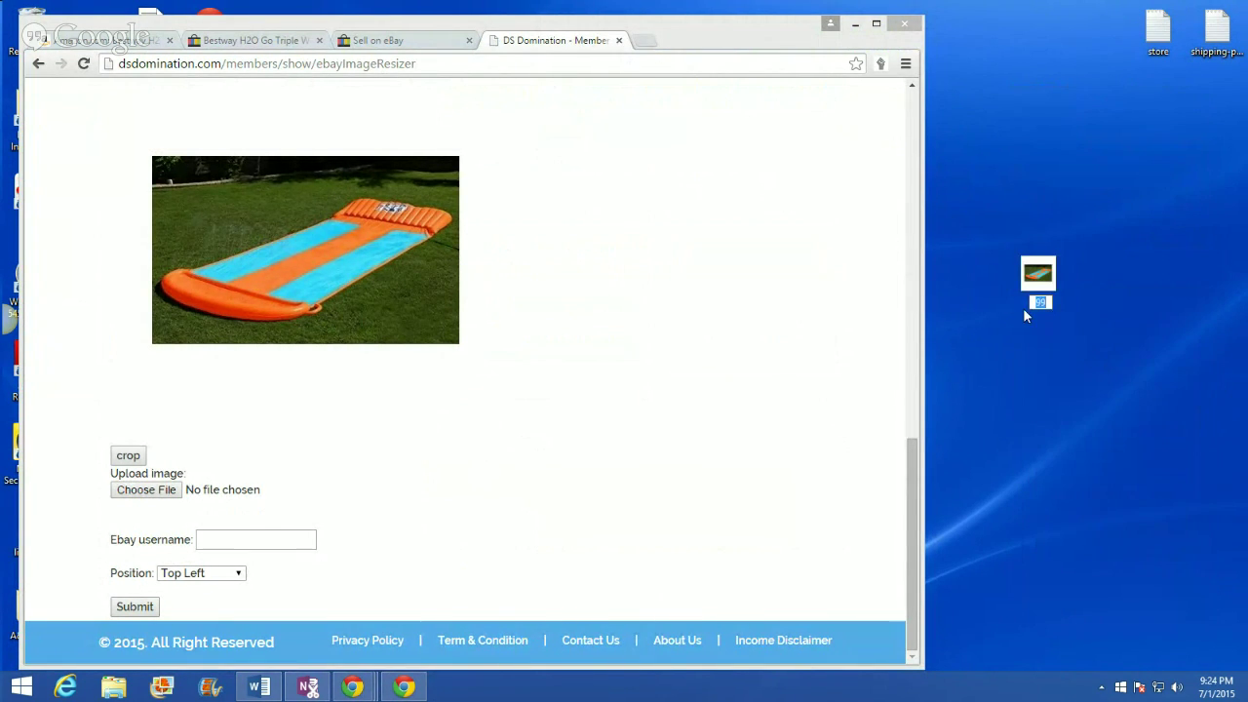
pyautogui.rightClick(1040, 304)
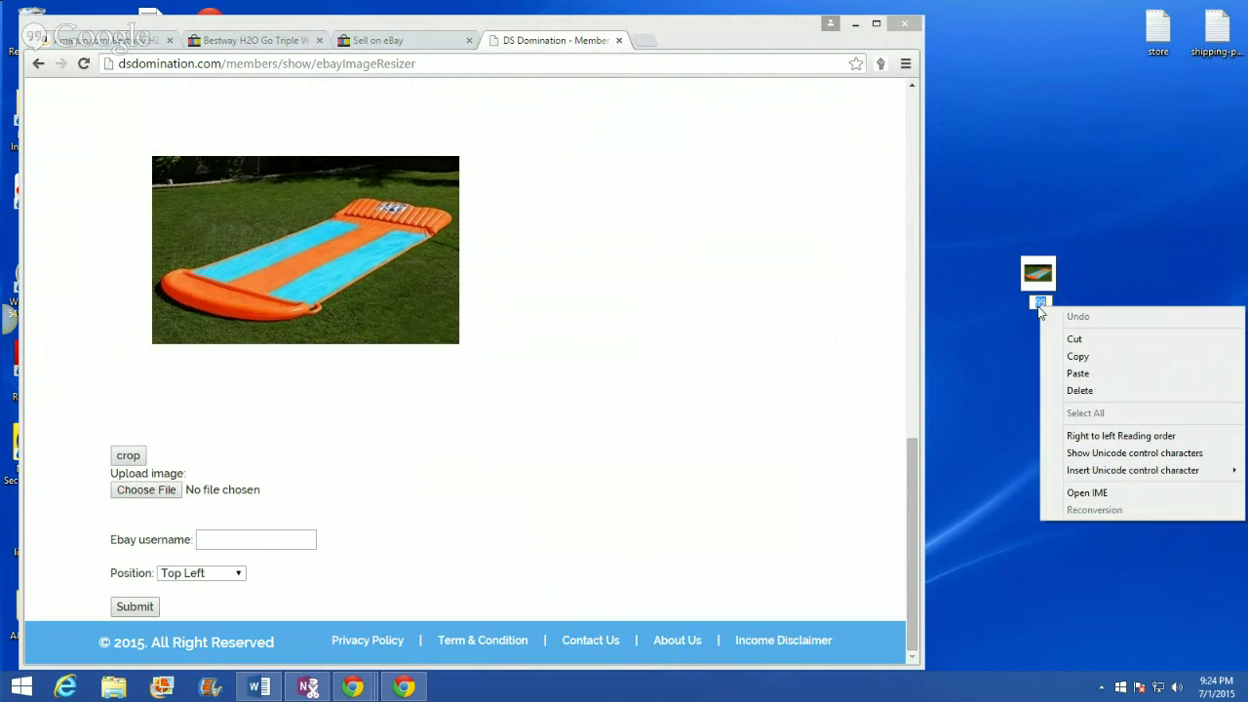
pyautogui.click(1077, 373)
pyautogui.press('Return')
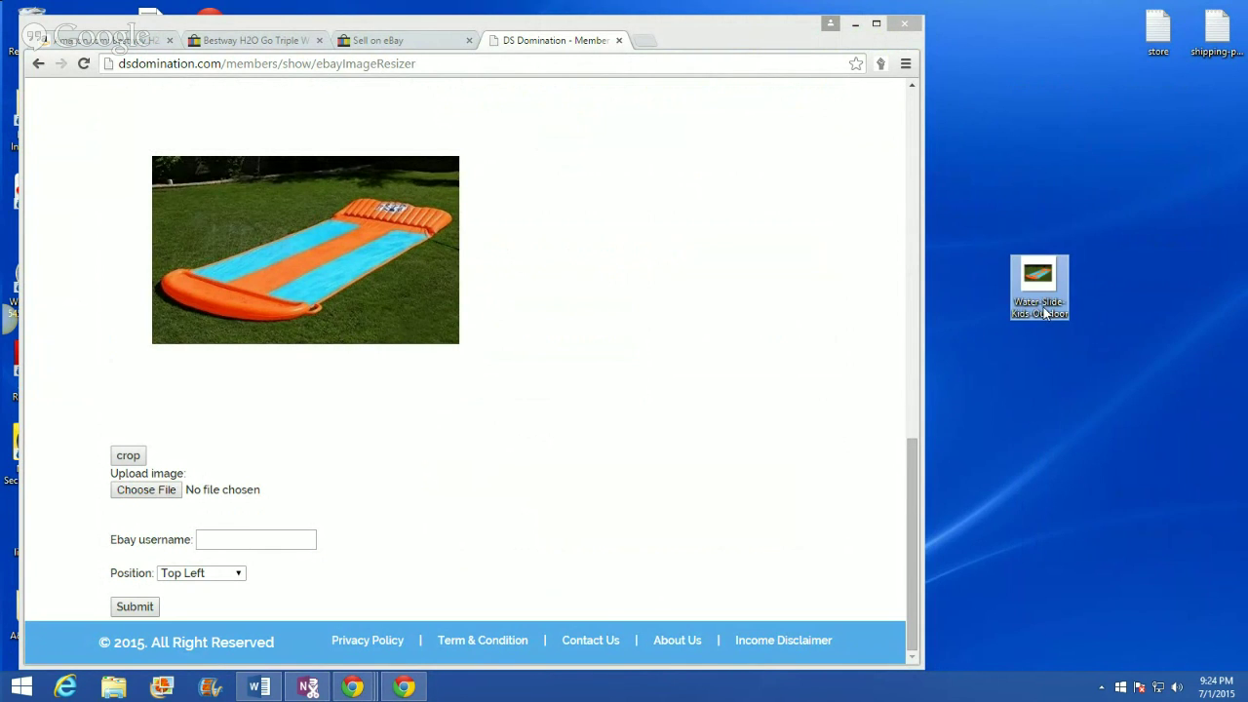
# Step: Add Water-Slide-Kids-Outdoor.jpg from the Desktop to the eBay listing's photos and delete the file from the desktop
pyautogui.click(372, 42)
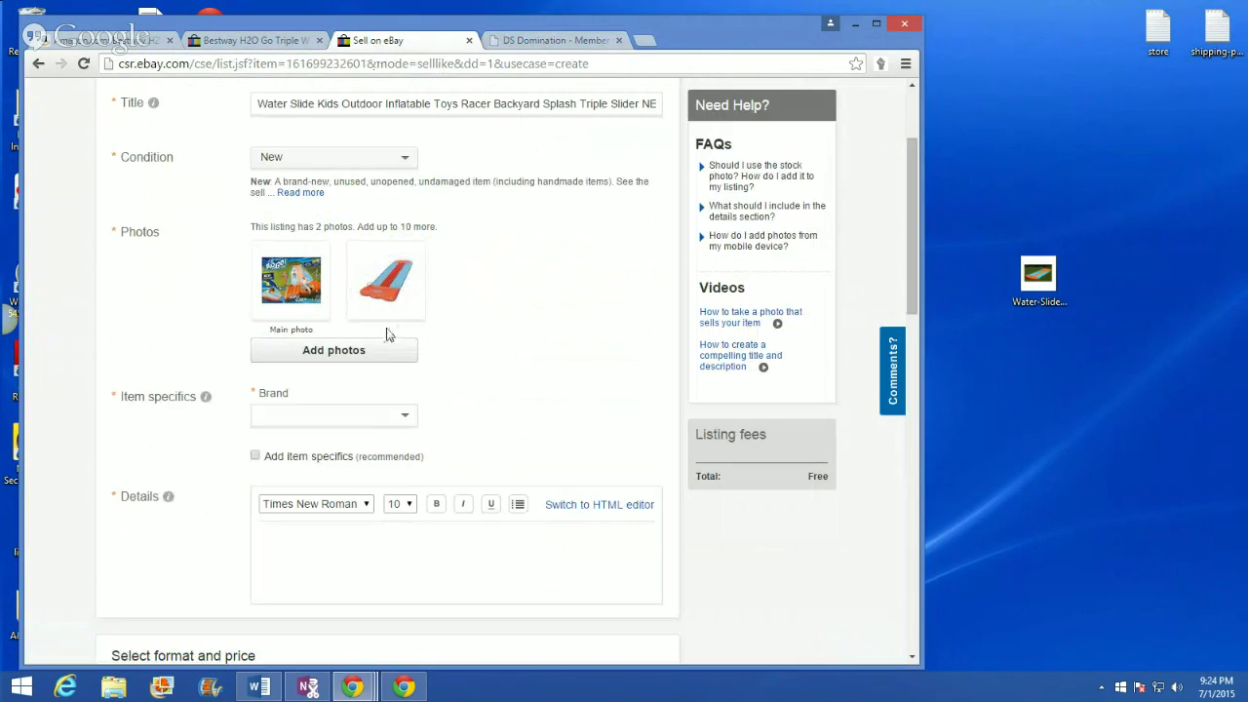
pyautogui.click(325, 356)
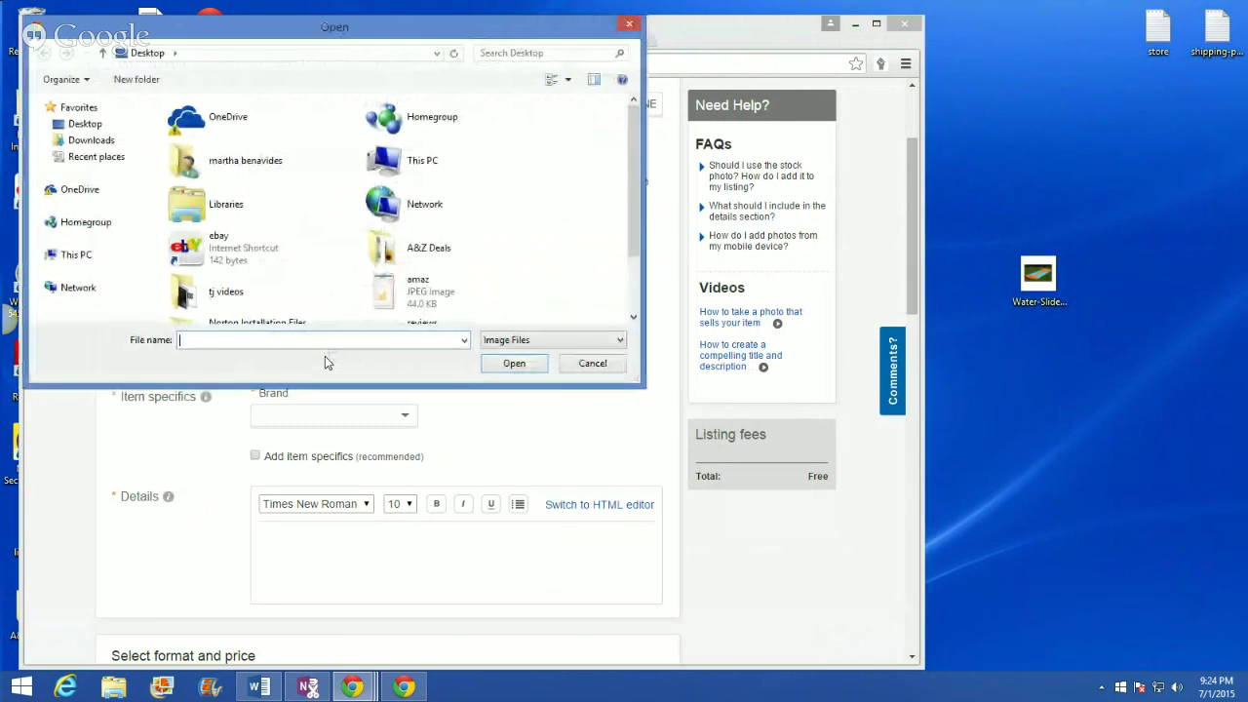
pyautogui.write('w')
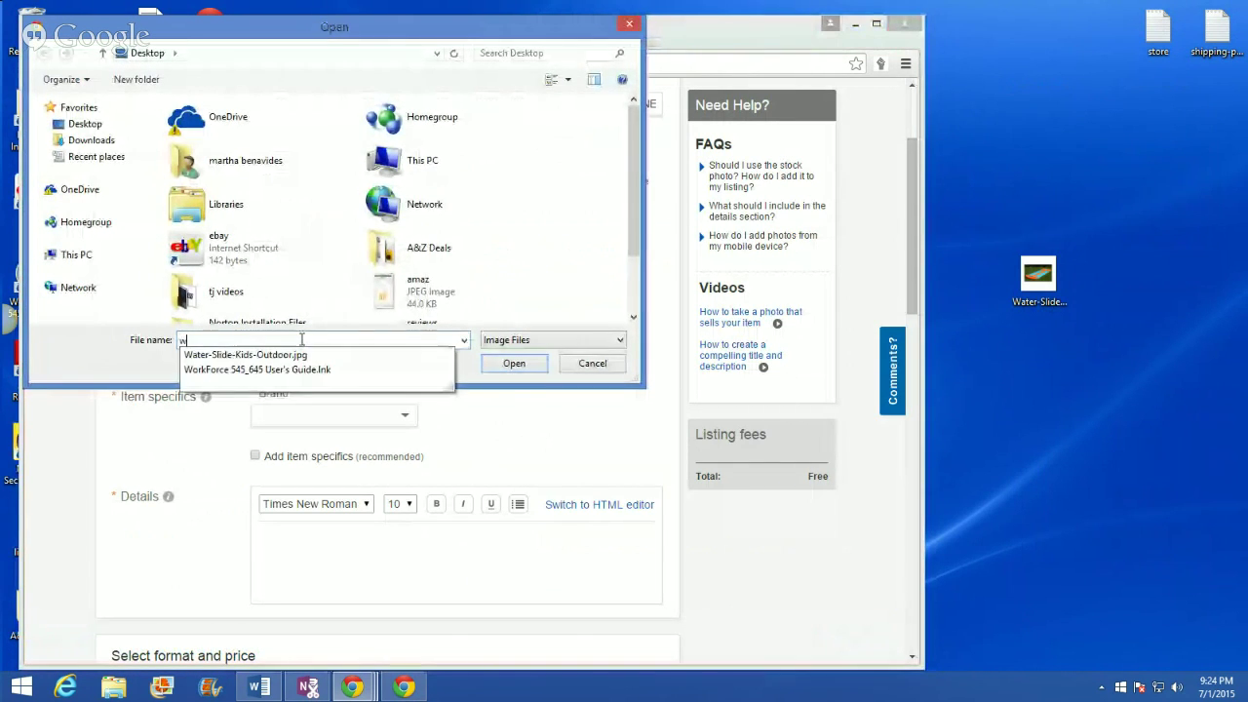
pyautogui.click(298, 356)
pyautogui.click(514, 362)
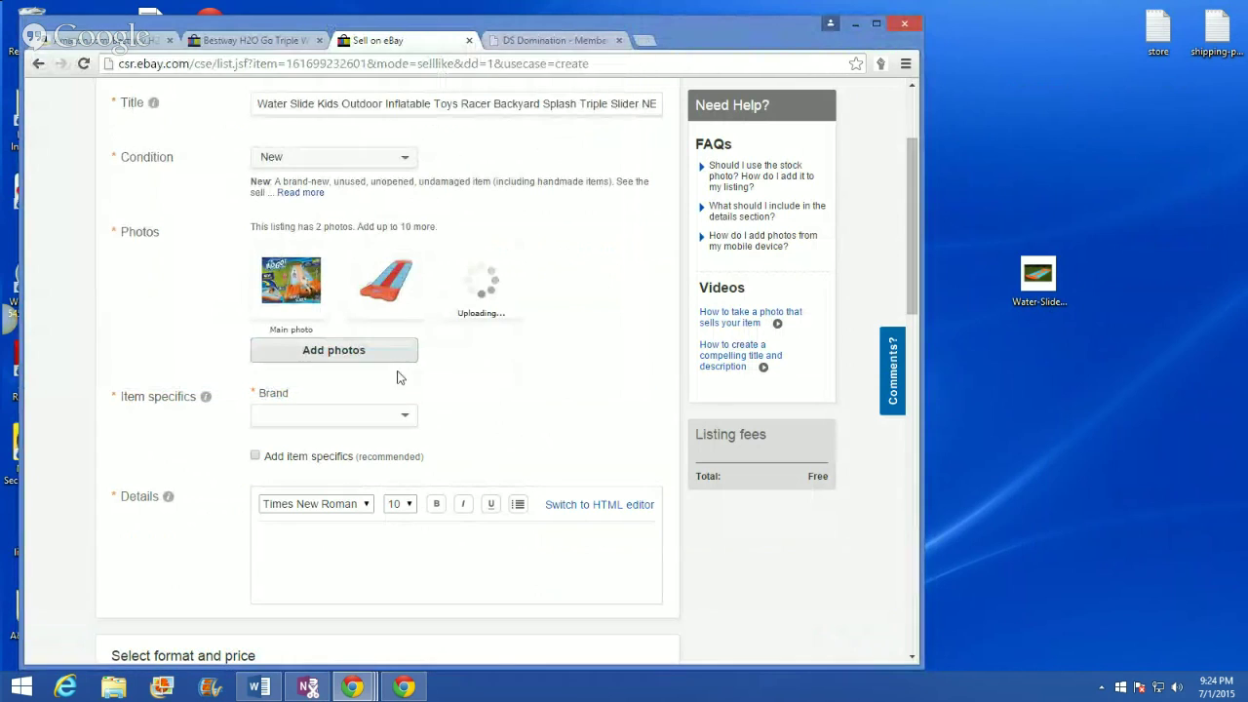
pyautogui.rightClick(1031, 278)
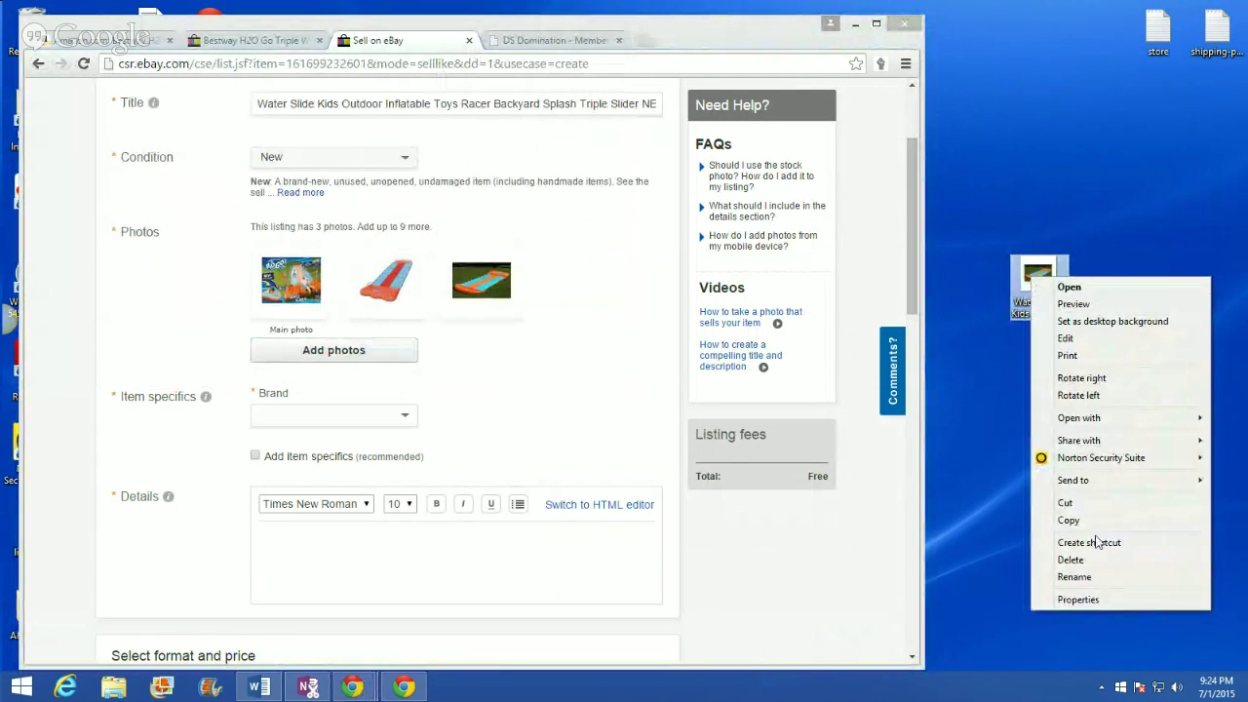
pyautogui.click(1070, 559)
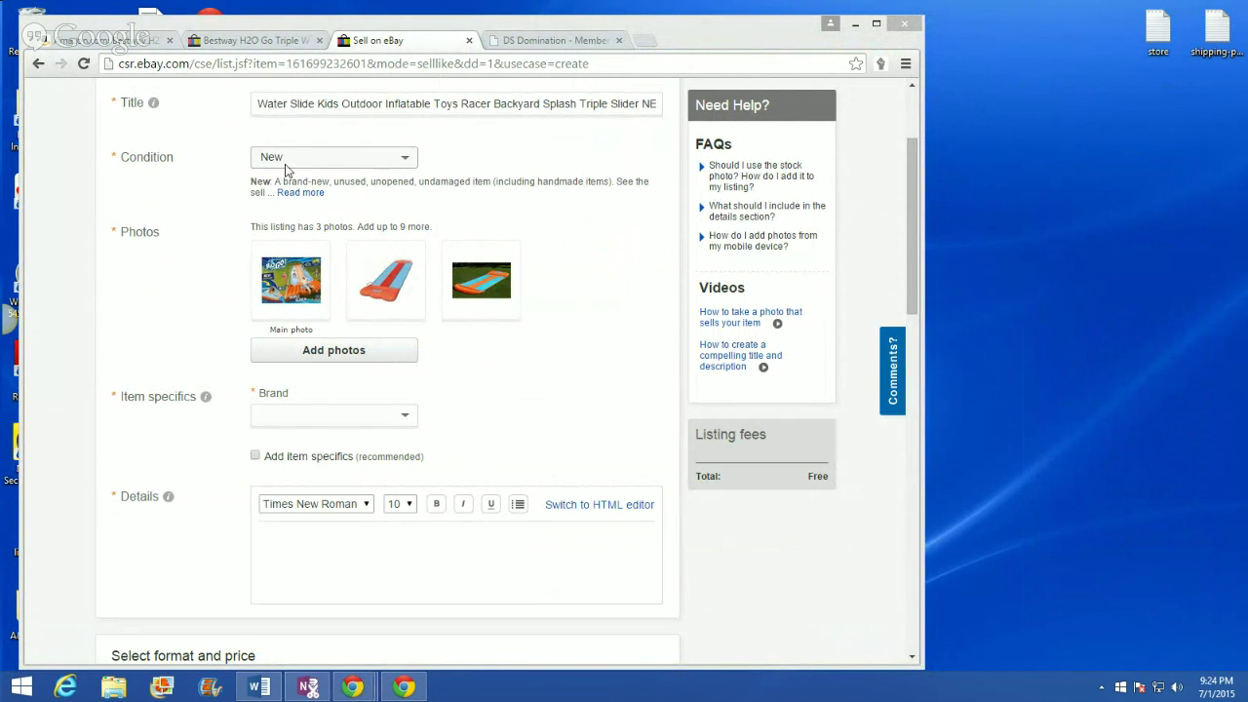
# Step: Choose New as the item's condition in the listing
pyautogui.click(263, 162)
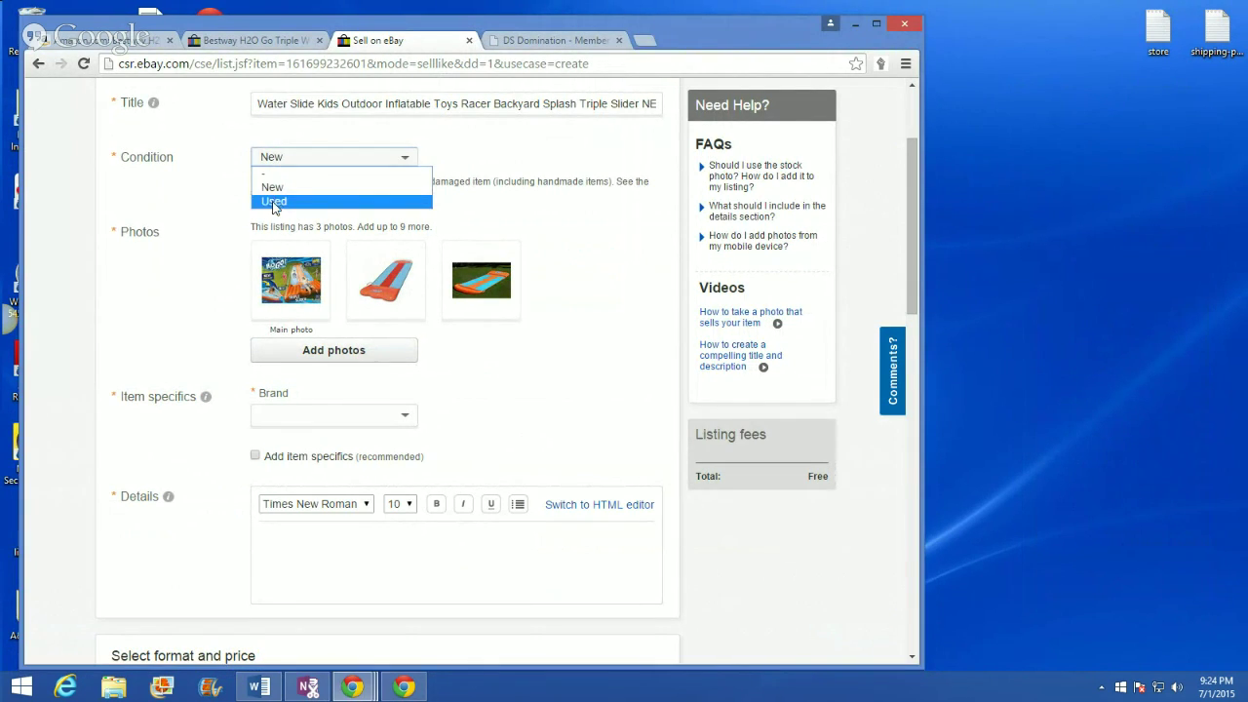
pyautogui.click(273, 192)
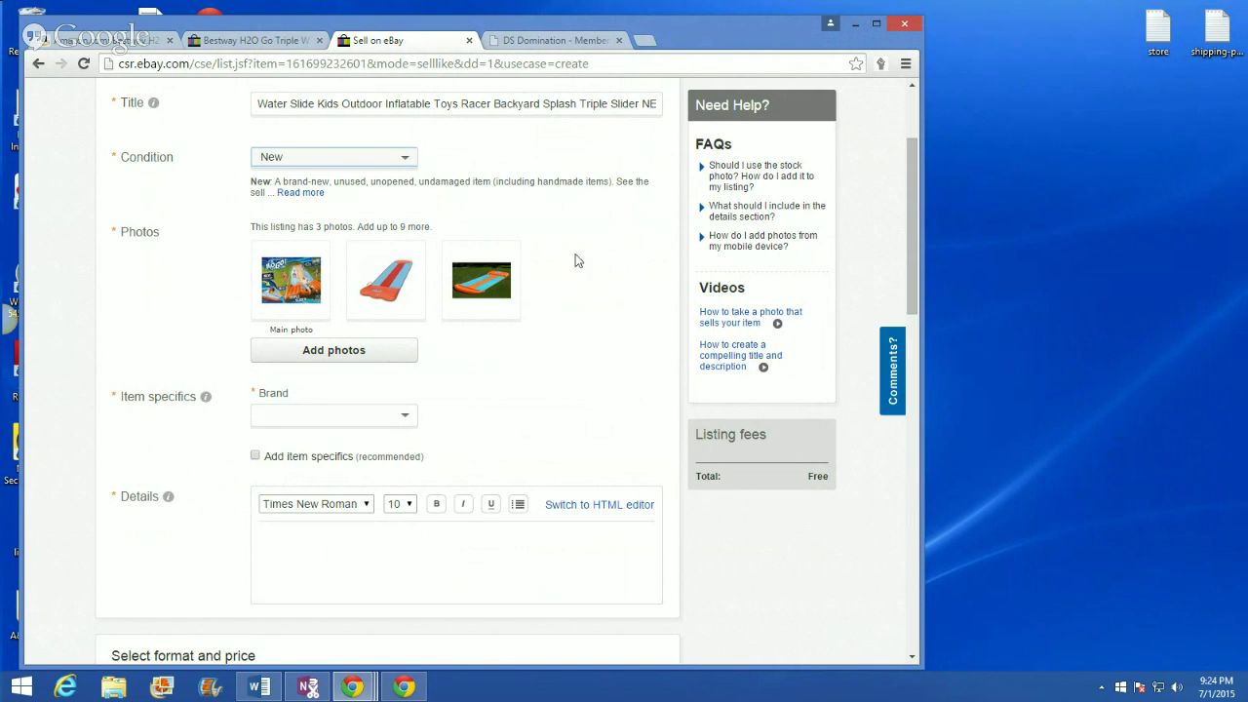
# Step: Open the brand choices in the item specifics and look through the available brands
pyautogui.scroll(-1, 576, 327)
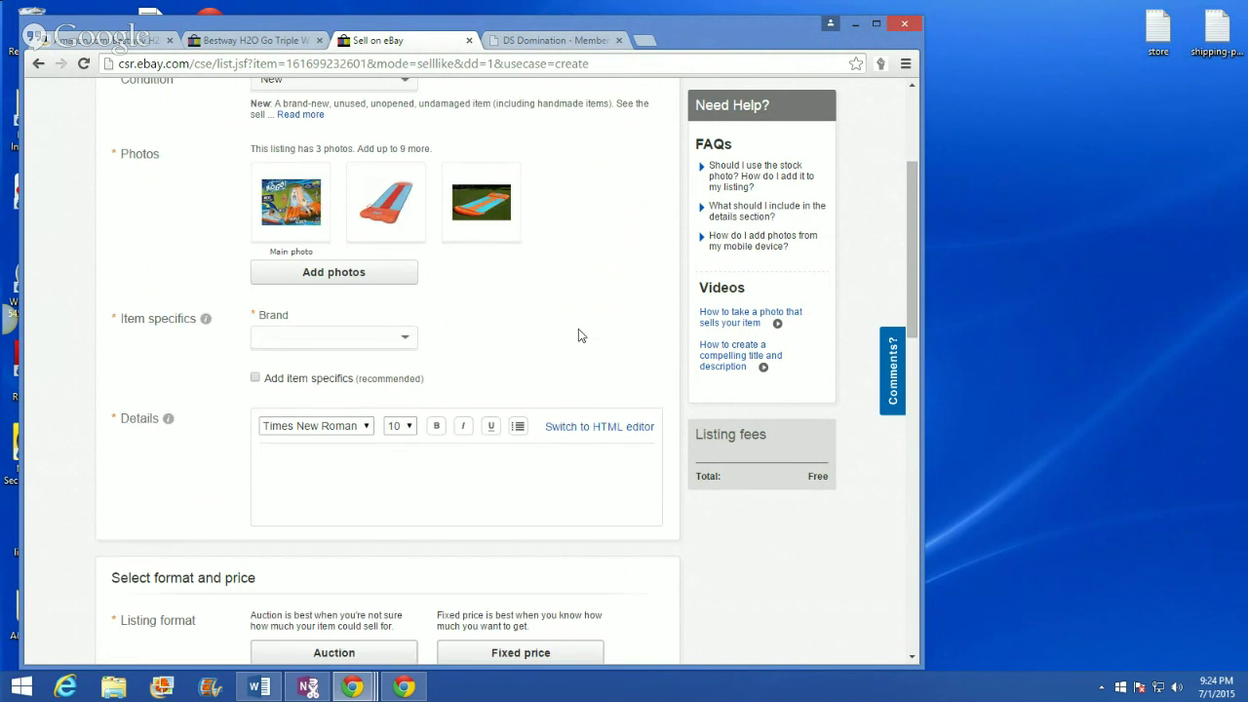
pyautogui.scroll(-1, 578, 336)
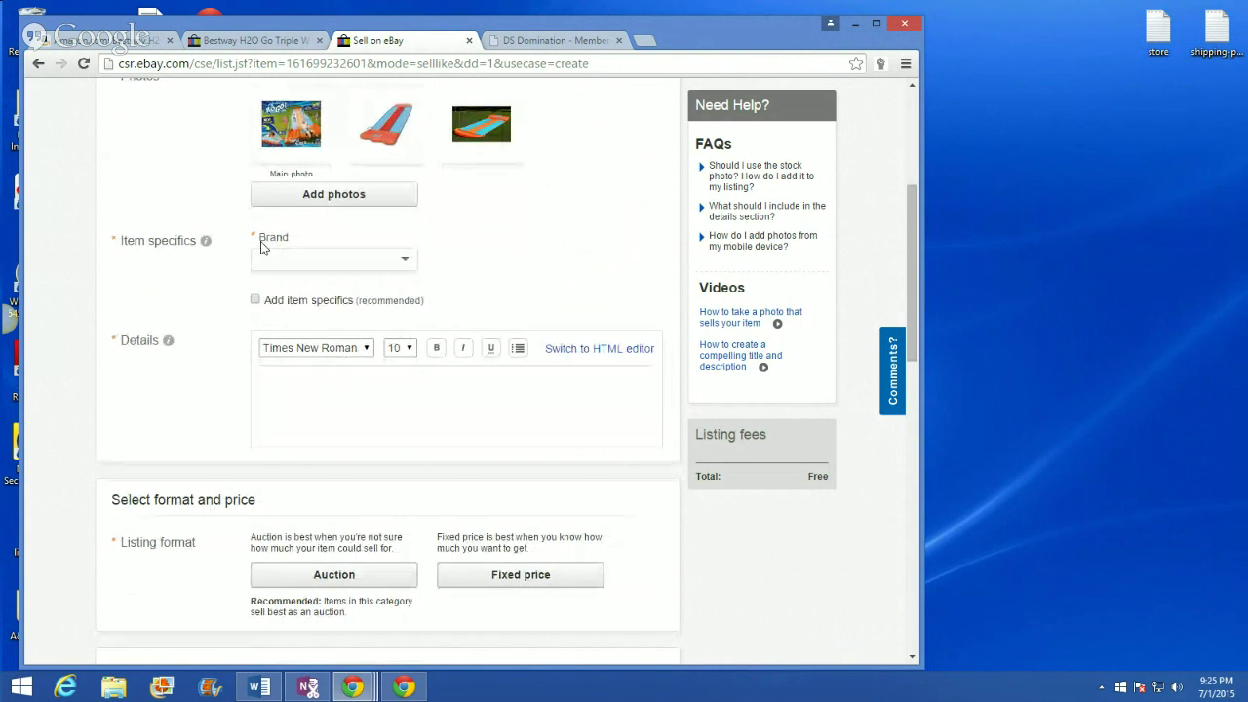
pyautogui.click(397, 261)
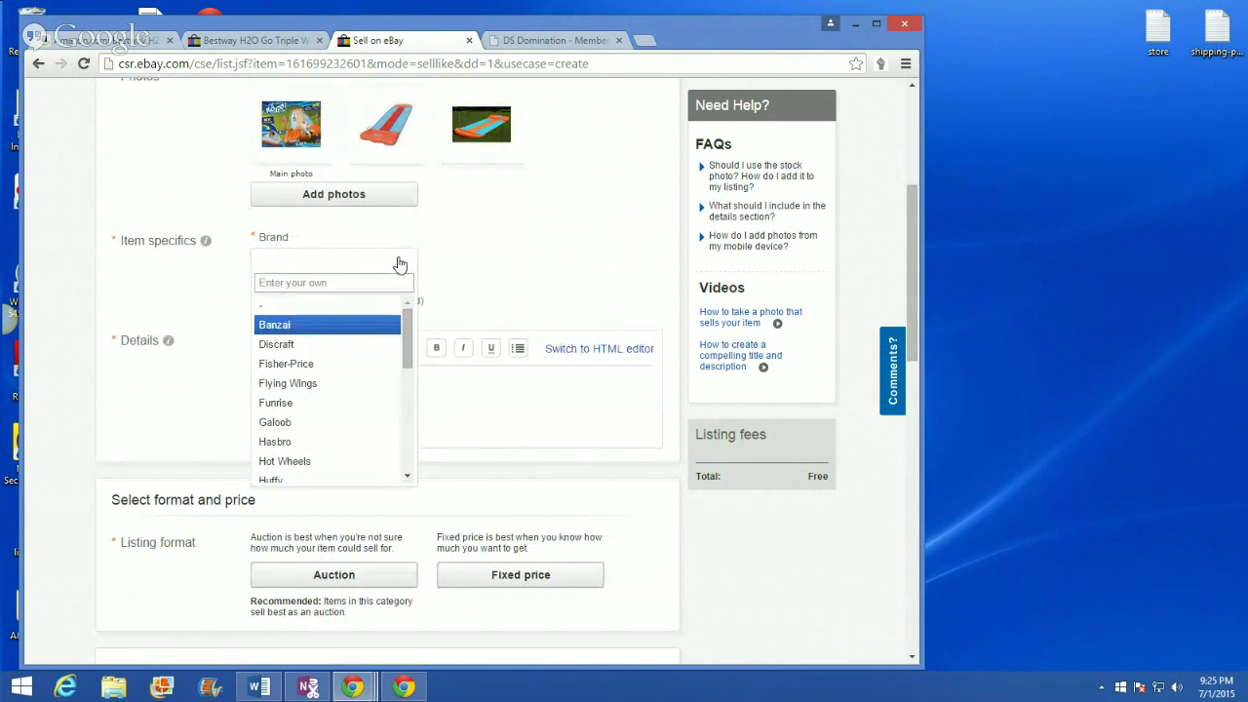
pyautogui.moveTo(407, 336); pyautogui.dragTo(409, 441)
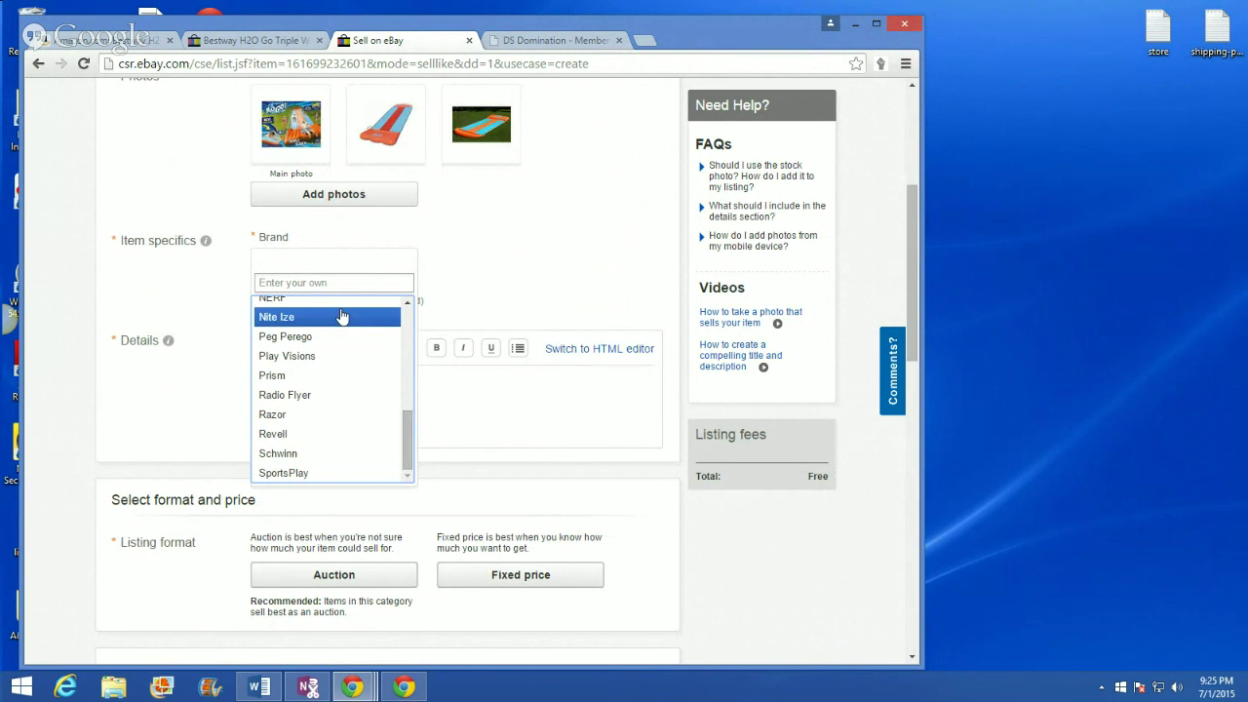
# Step: Copy the brand name "Bestway" from the product title on the Amazon water slide page
pyautogui.click(328, 284)
pyautogui.click(246, 40)
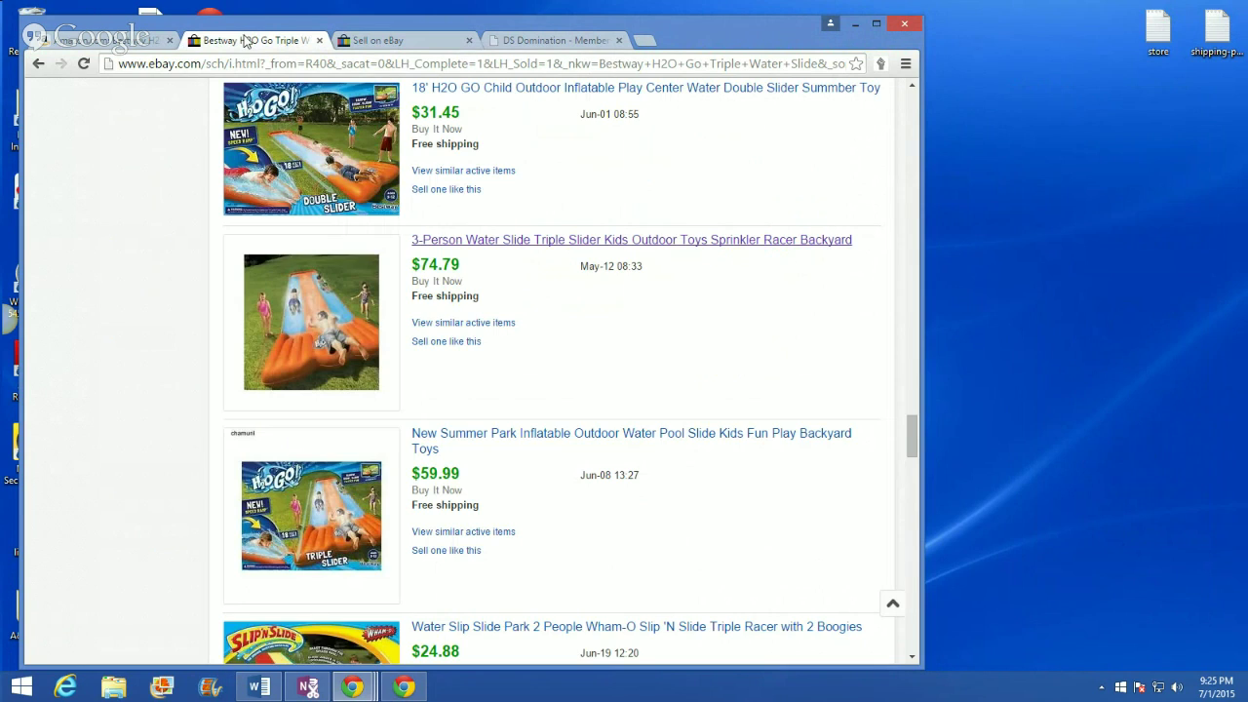
pyautogui.scroll(5, 492, 234)
pyautogui.click(107, 40)
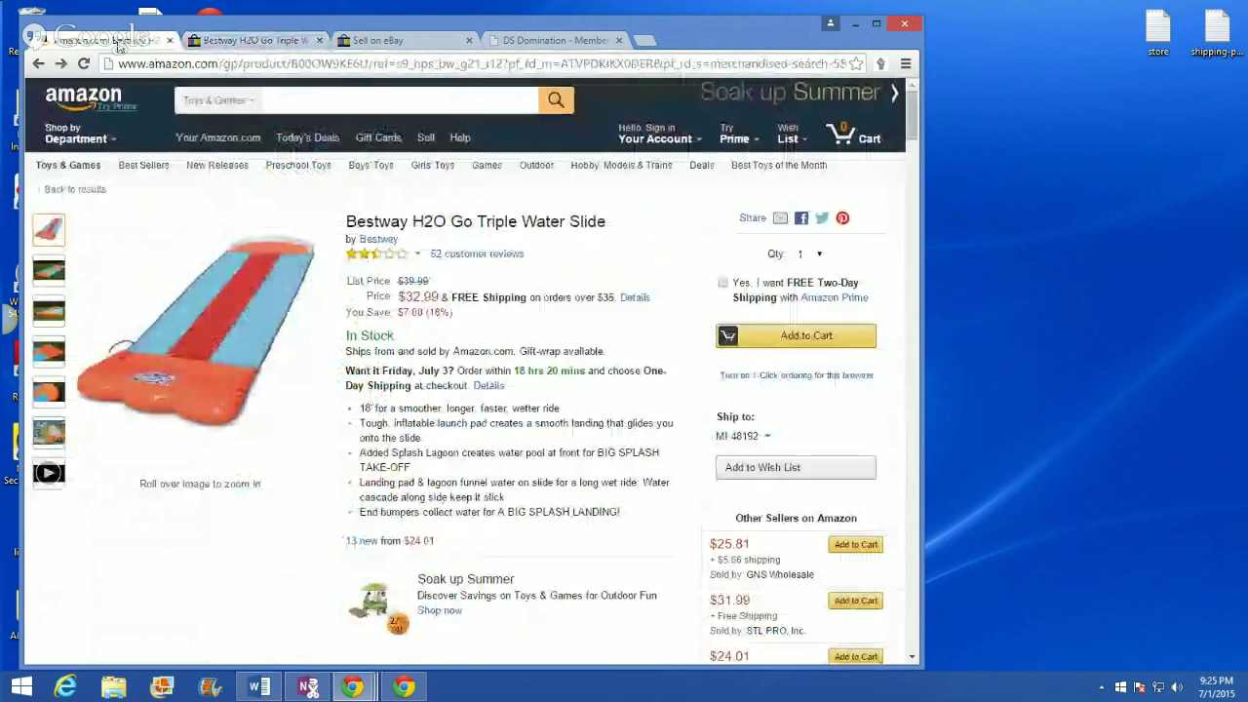
pyautogui.moveTo(410, 222); pyautogui.dragTo(346, 222)
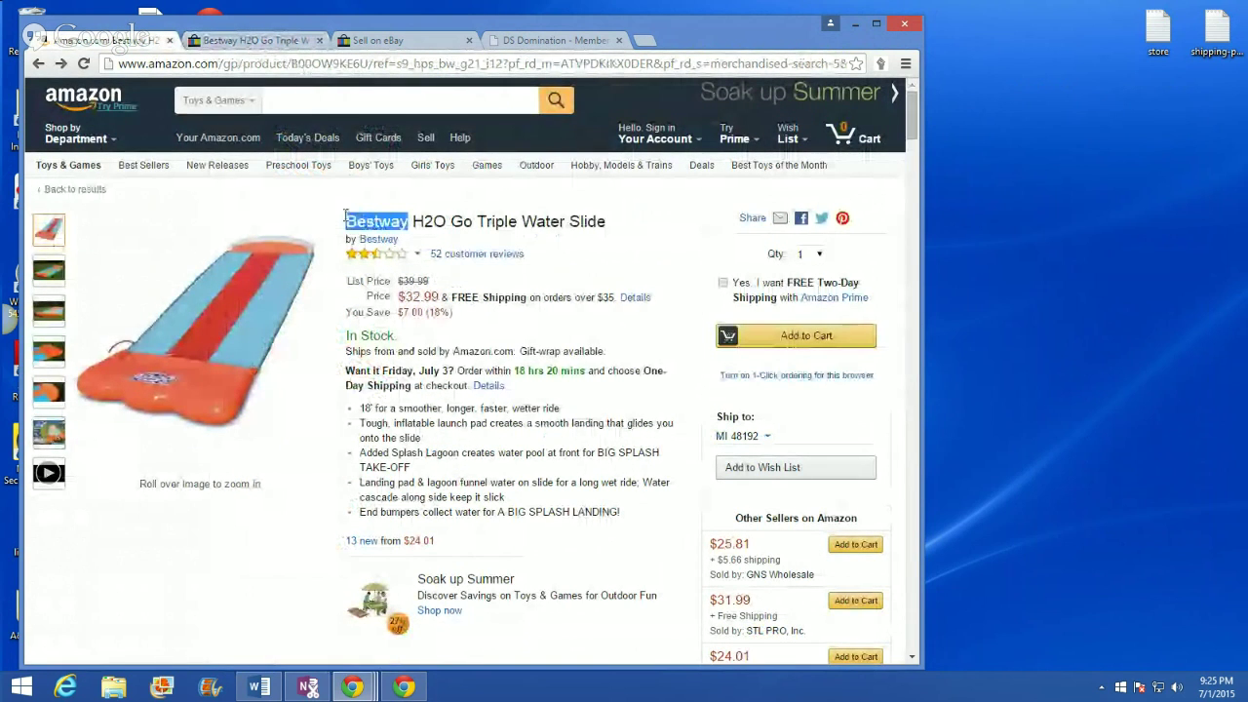
pyautogui.rightClick(351, 225)
pyautogui.click(385, 234)
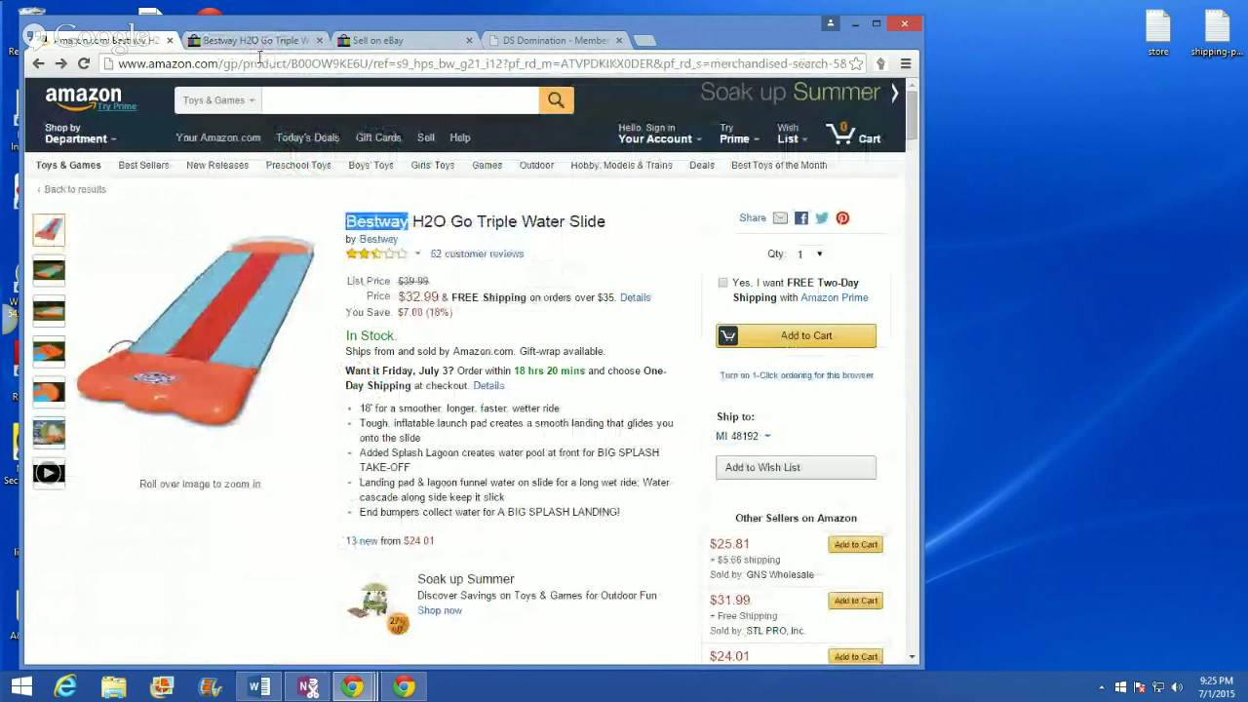
# Step: Paste "Bestway" as the custom Brand in the eBay listing's item specifics
pyautogui.click(397, 43)
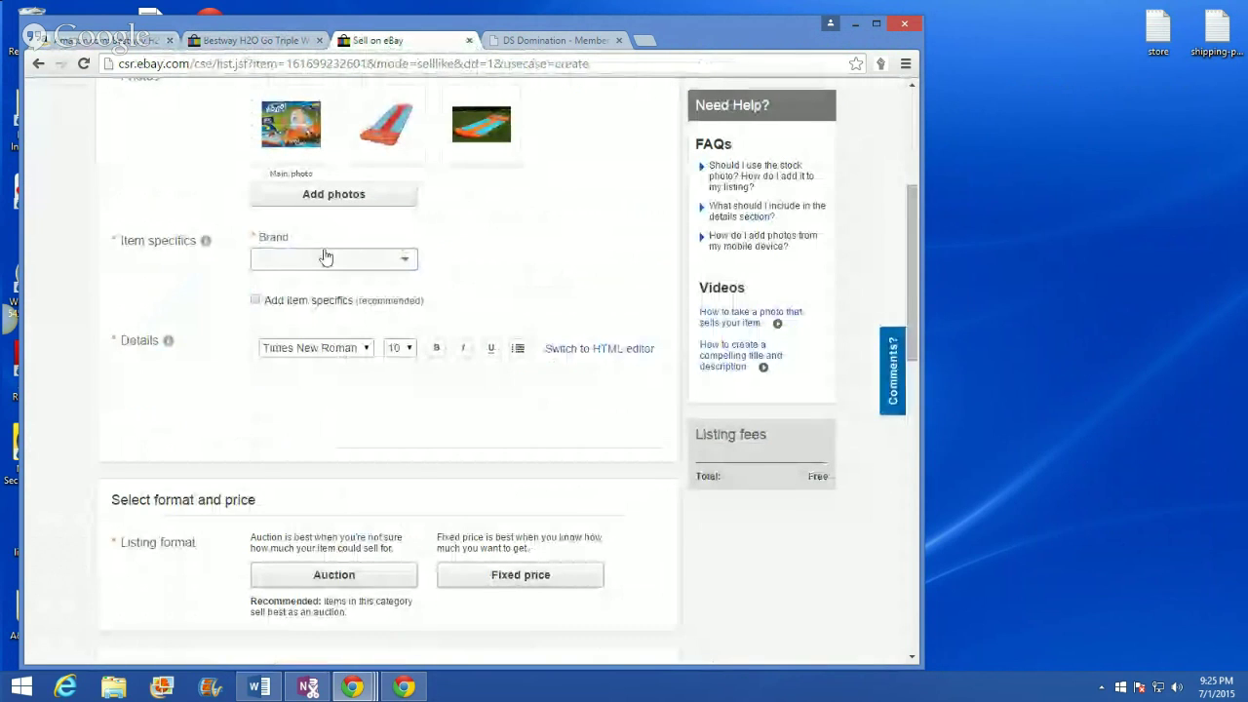
pyautogui.click(323, 256)
pyautogui.rightClick(289, 283)
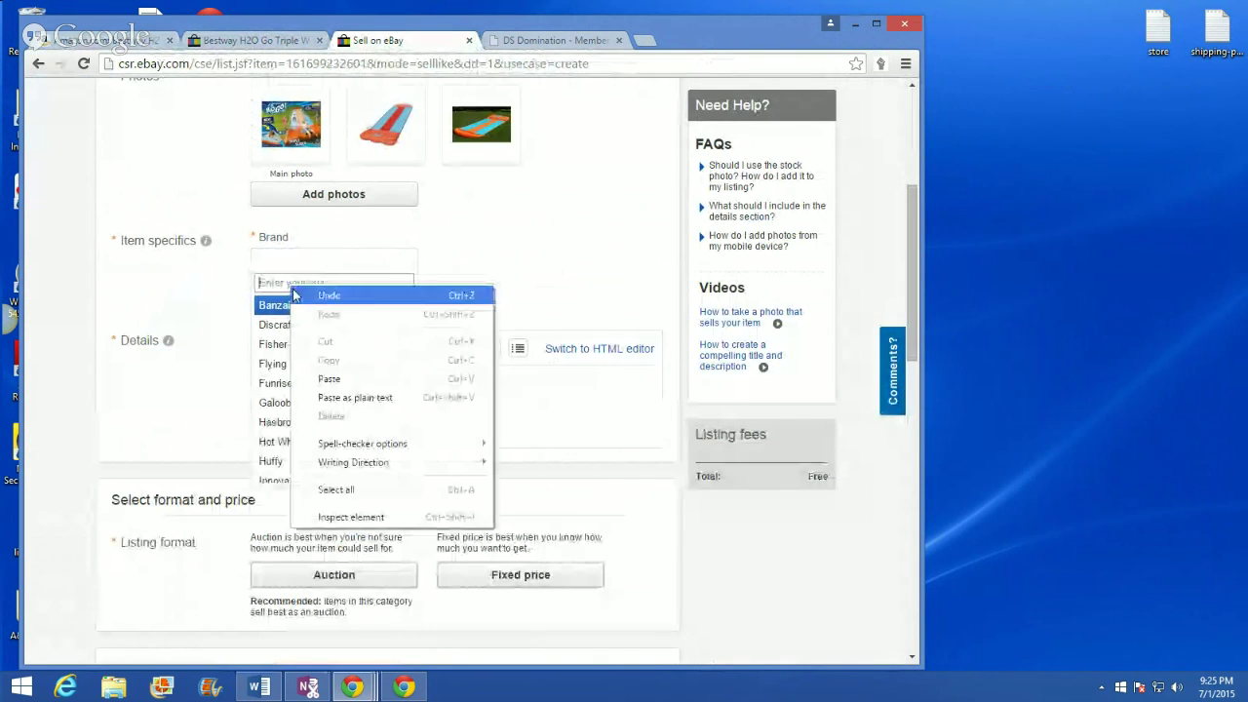
pyautogui.click(323, 381)
pyautogui.click(498, 277)
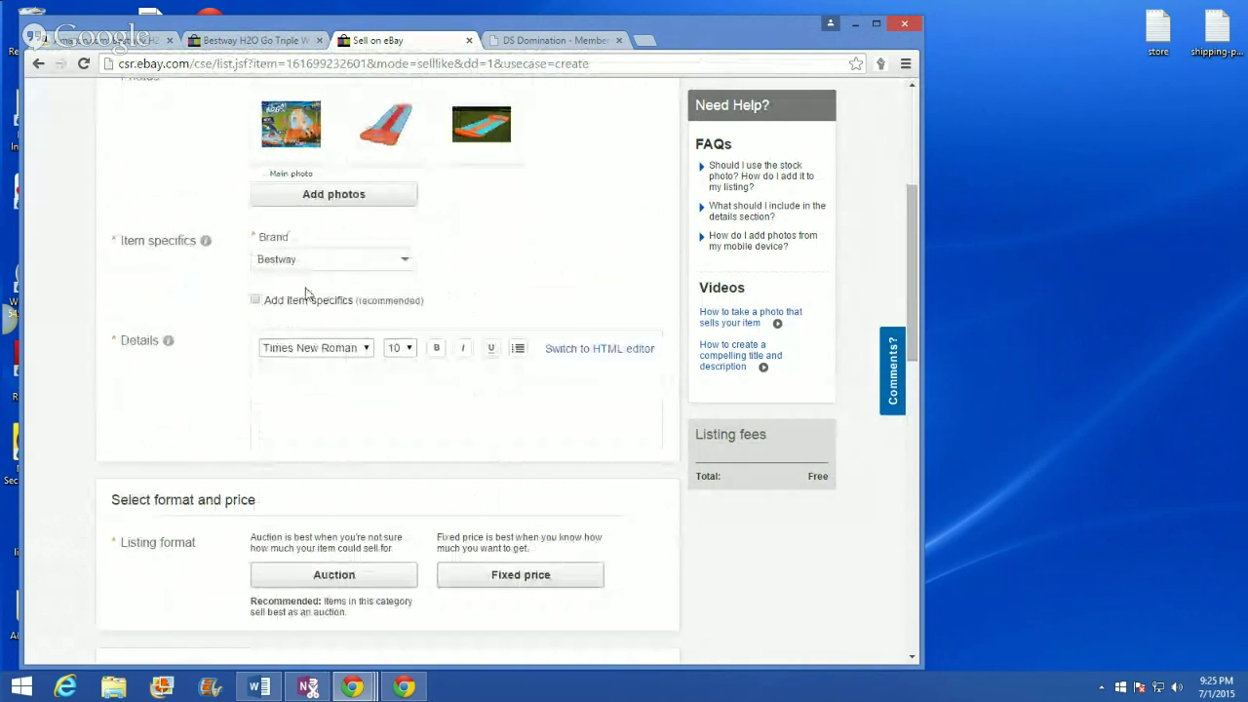
# Step: Open the "store" text file from the desktop in Notepad
pyautogui.scroll(-1, 559, 274)
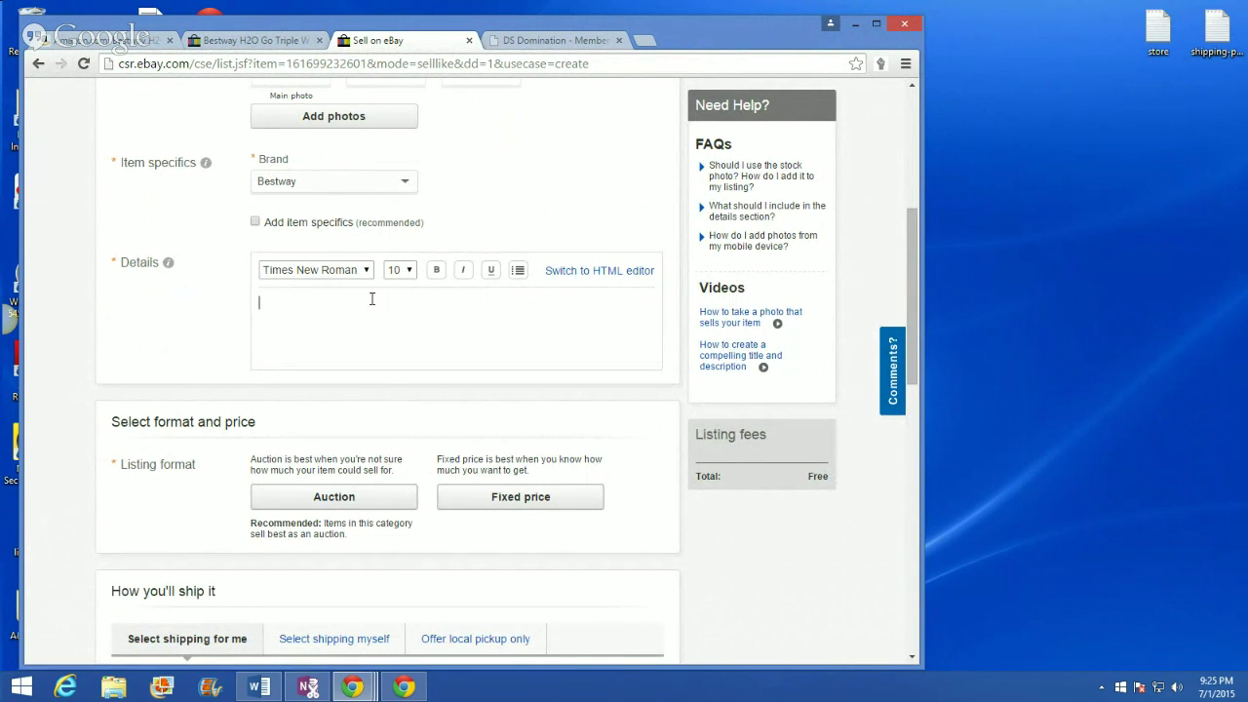
pyautogui.scroll(-2, 357, 324)
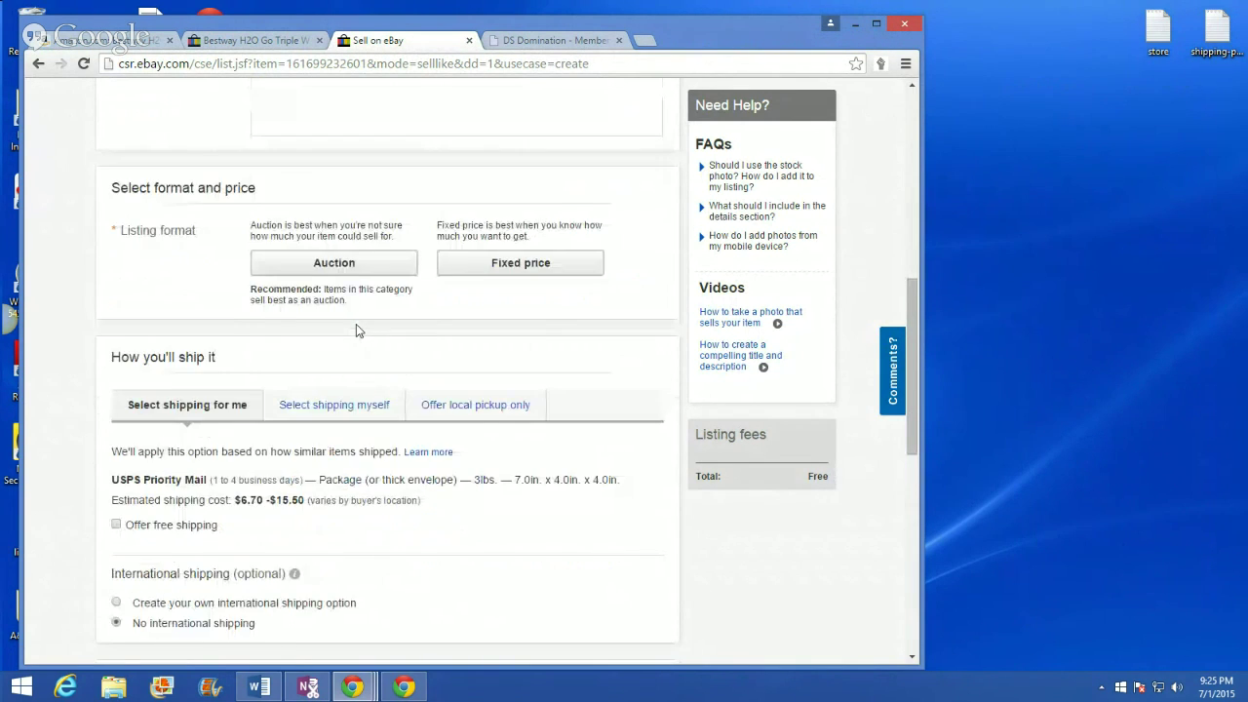
pyautogui.scroll(3, 356, 324)
pyautogui.scroll(1, 356, 326)
pyautogui.scroll(-1, 356, 329)
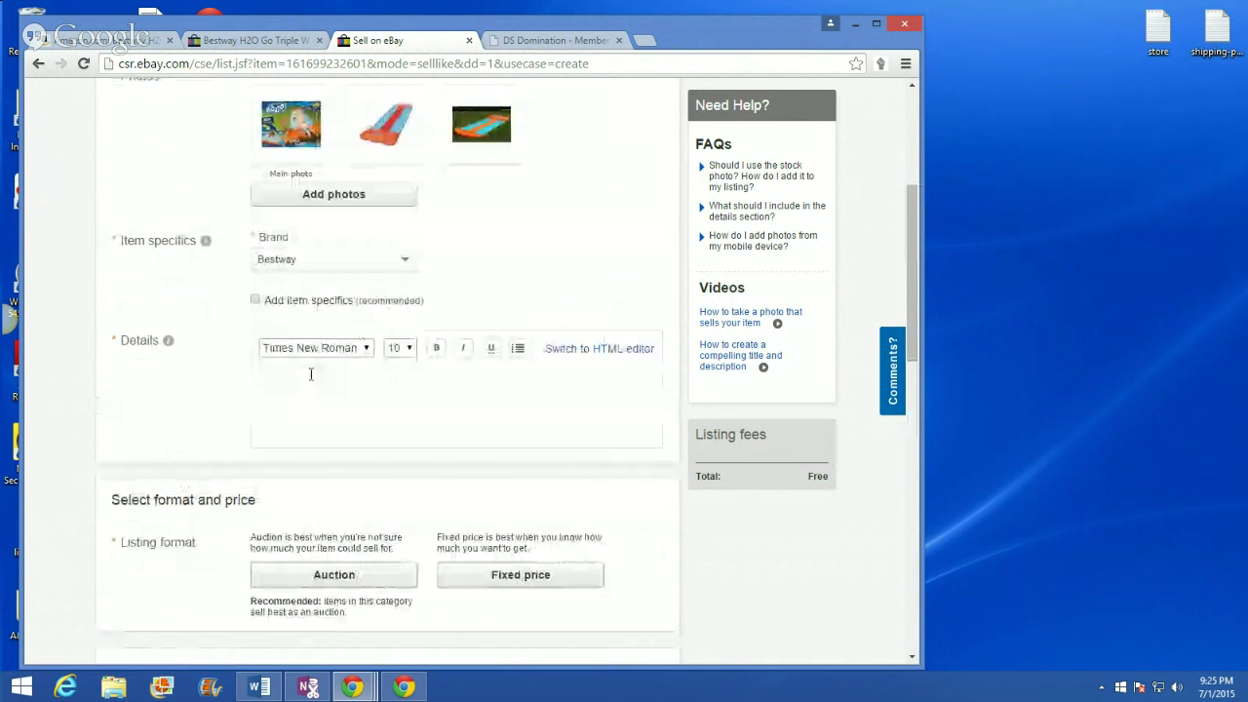
pyautogui.doubleClick(1159, 27)
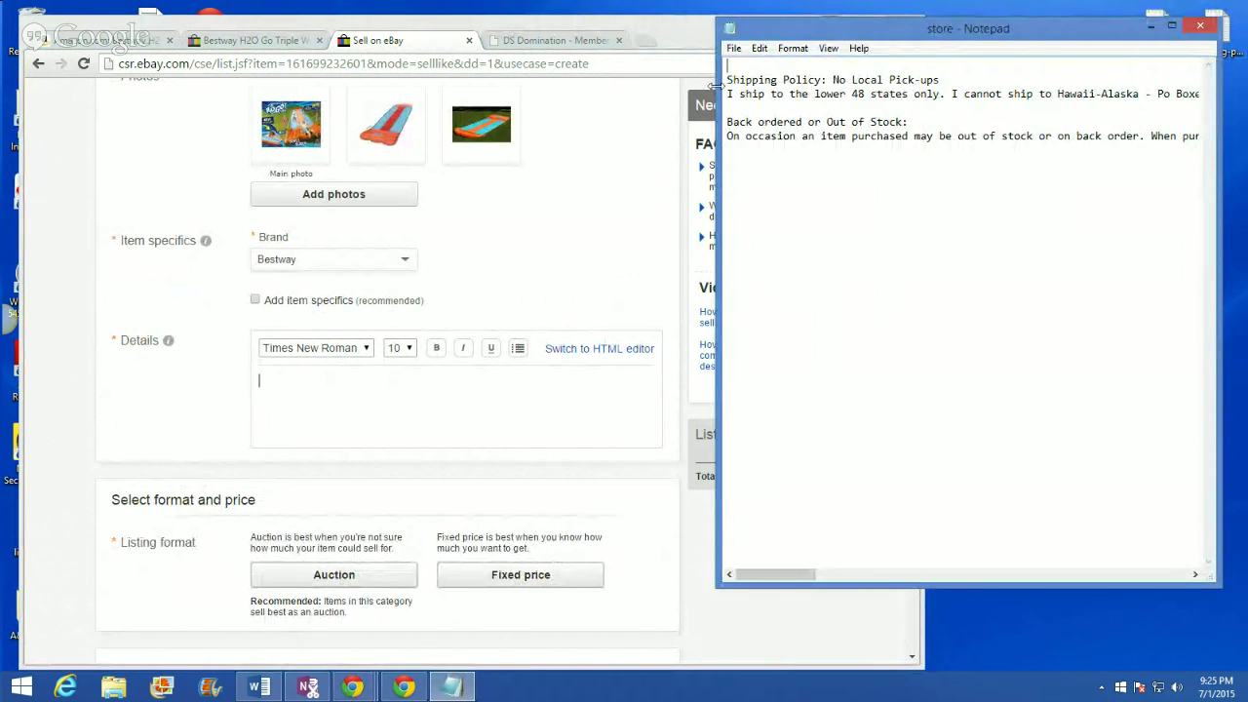
# Step: Resize the Notepad and browser windows so they sit side by side without overlapping
pyautogui.moveTo(718, 84); pyautogui.dragTo(819, 136)
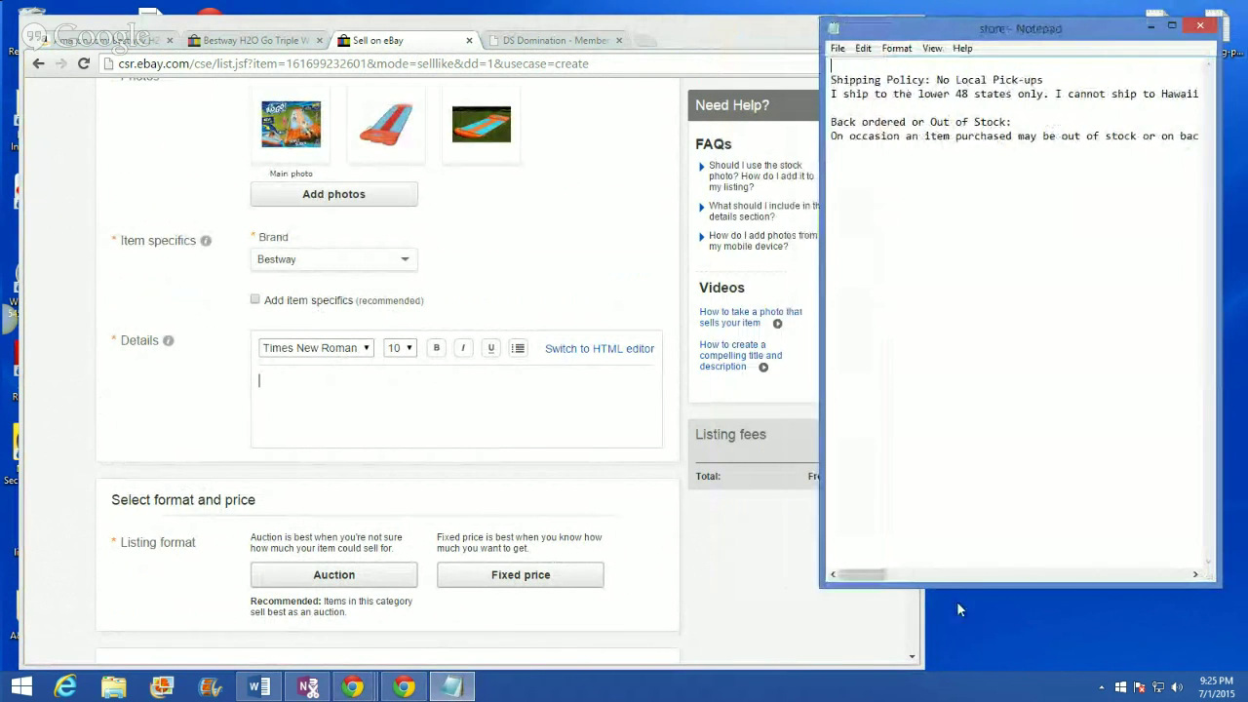
pyautogui.moveTo(917, 612); pyautogui.dragTo(678, 583)
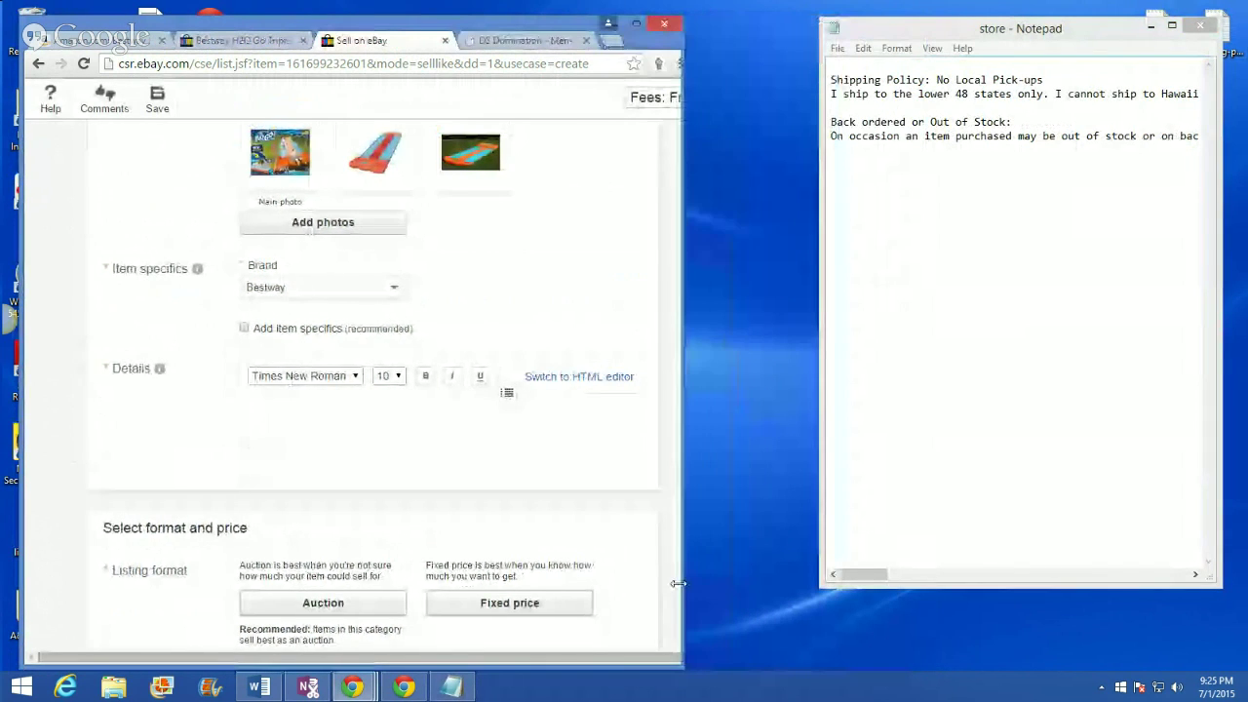
pyautogui.click(817, 180)
pyautogui.moveTo(817, 180); pyautogui.dragTo(747, 182)
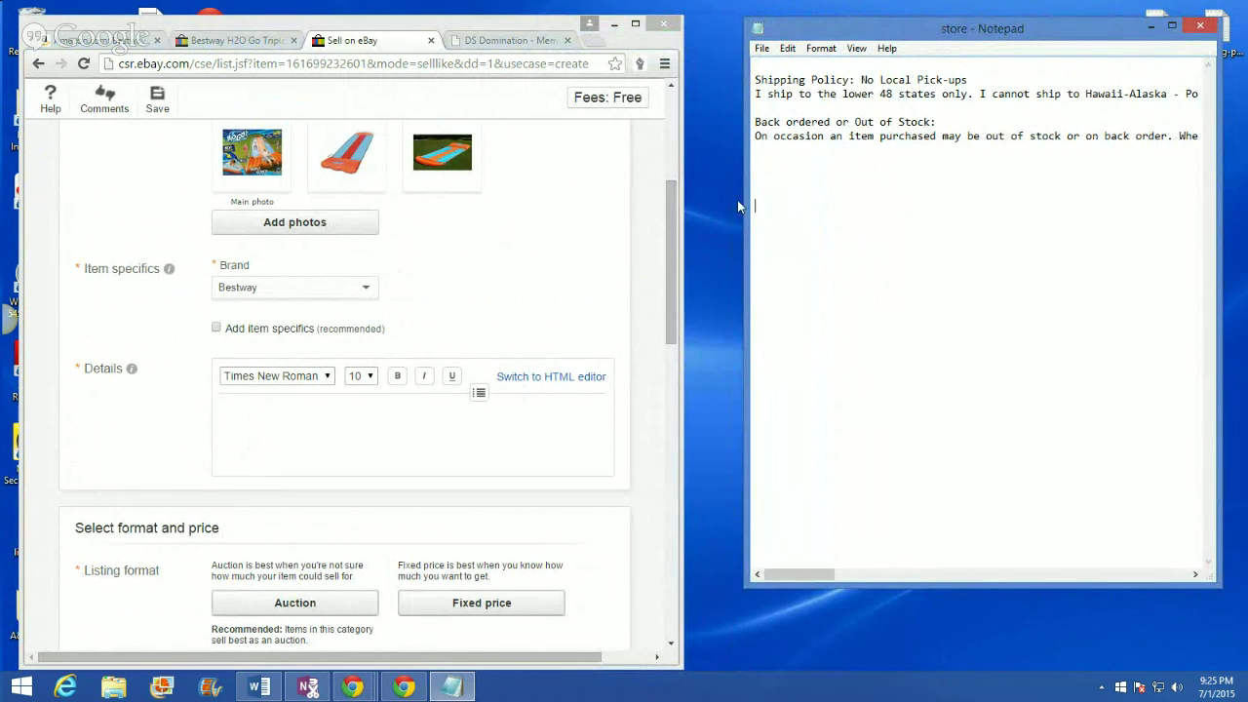
pyautogui.click(645, 207)
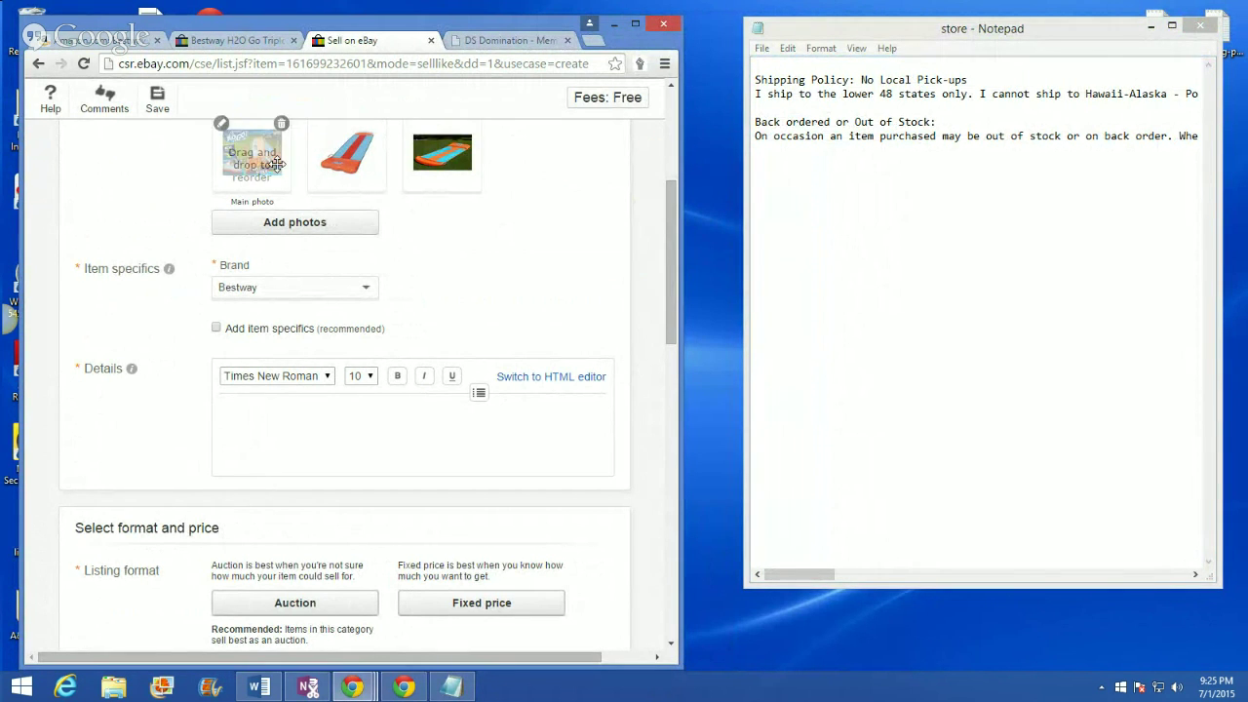
# Step: Copy the Amazon product title "Bestway H2O Go Triple Water Slide" to the start of the store note, followed by an empty line
pyautogui.click(101, 41)
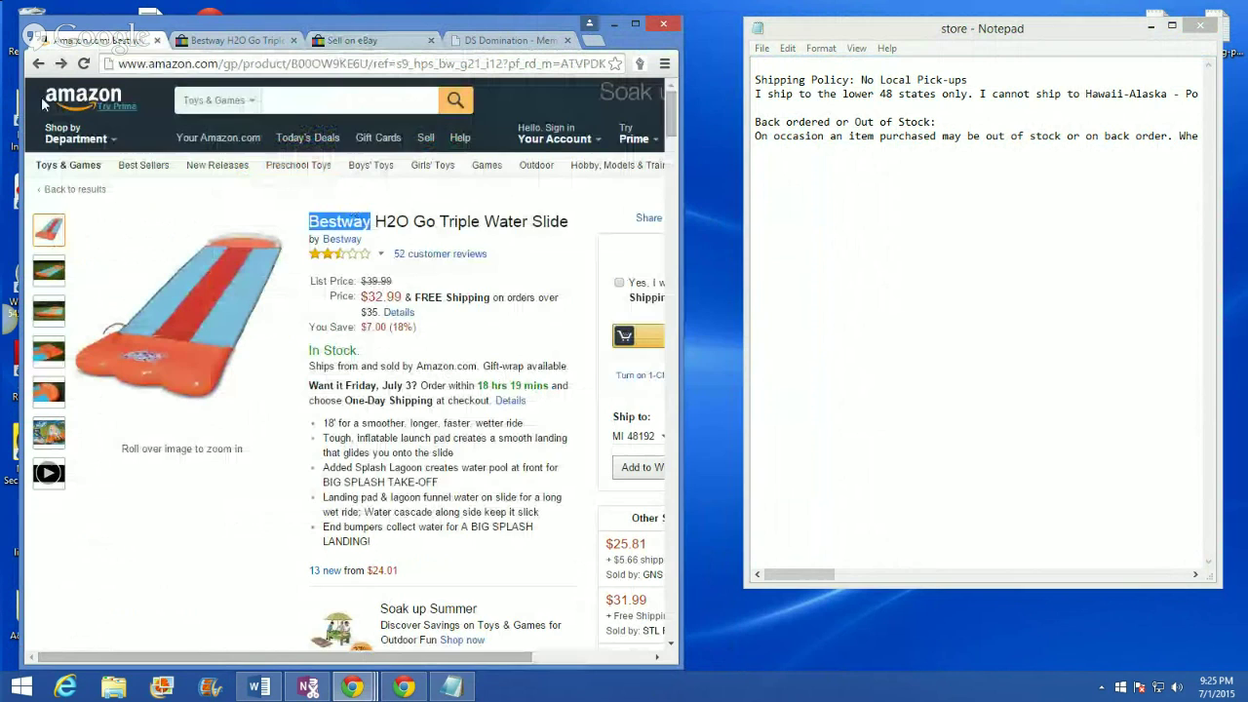
pyautogui.click(420, 224)
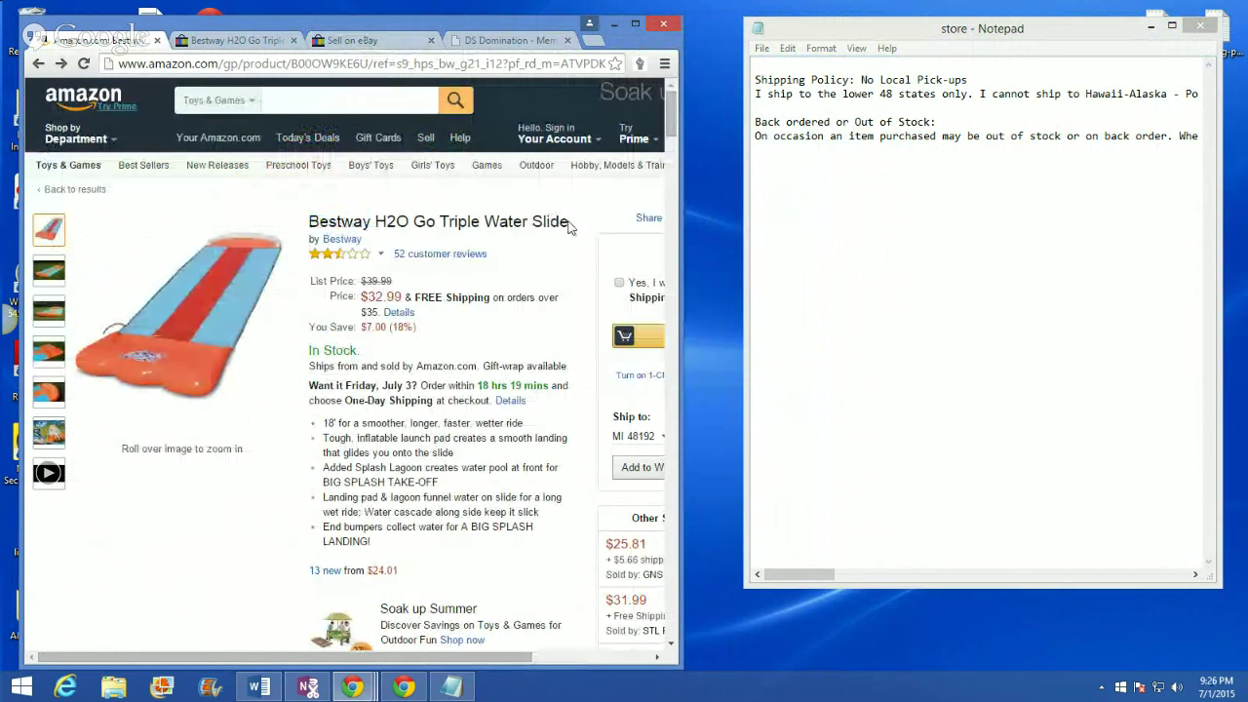
pyautogui.moveTo(571, 224); pyautogui.dragTo(306, 222)
pyautogui.rightClick(306, 223)
pyautogui.click(336, 242)
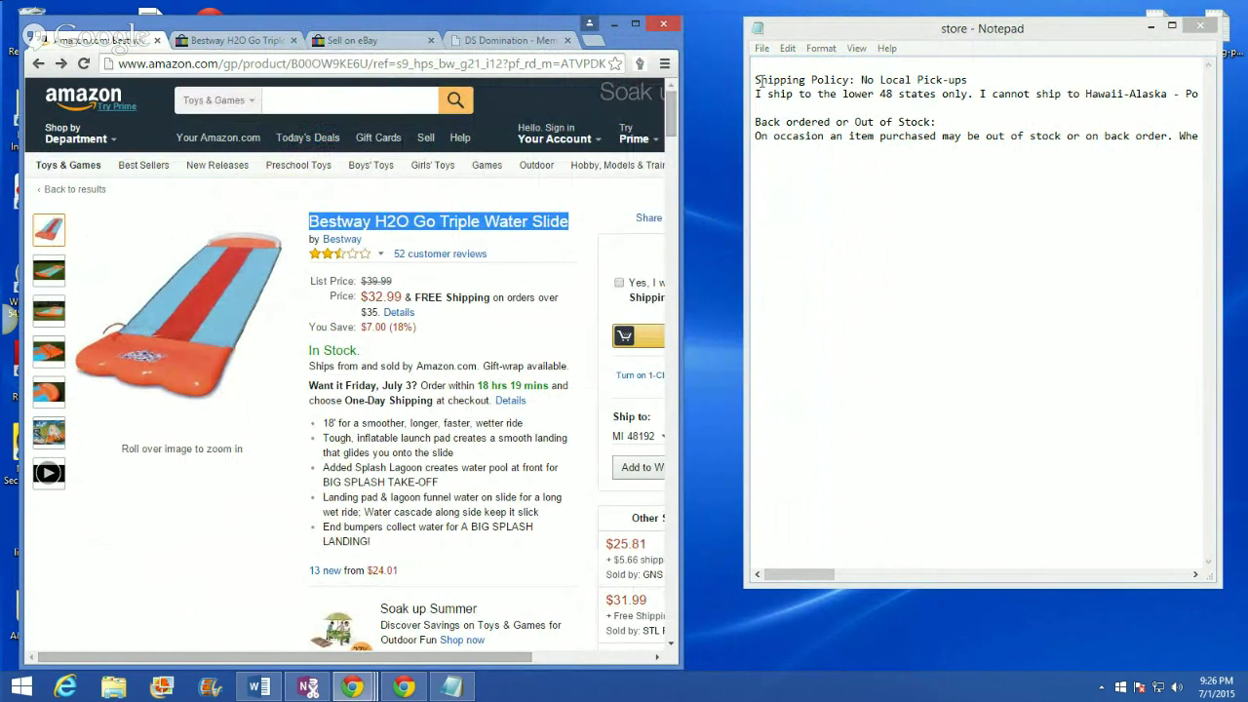
pyautogui.rightClick(758, 66)
pyautogui.click(795, 116)
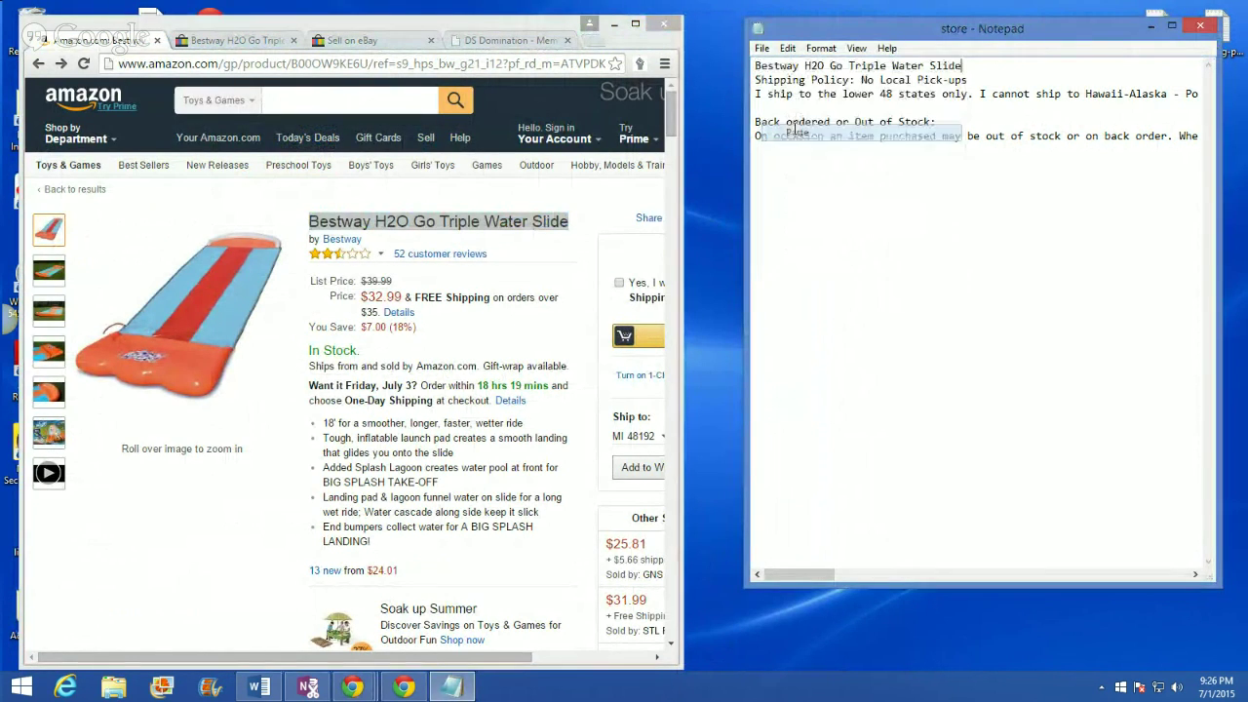
pyautogui.press('Return')
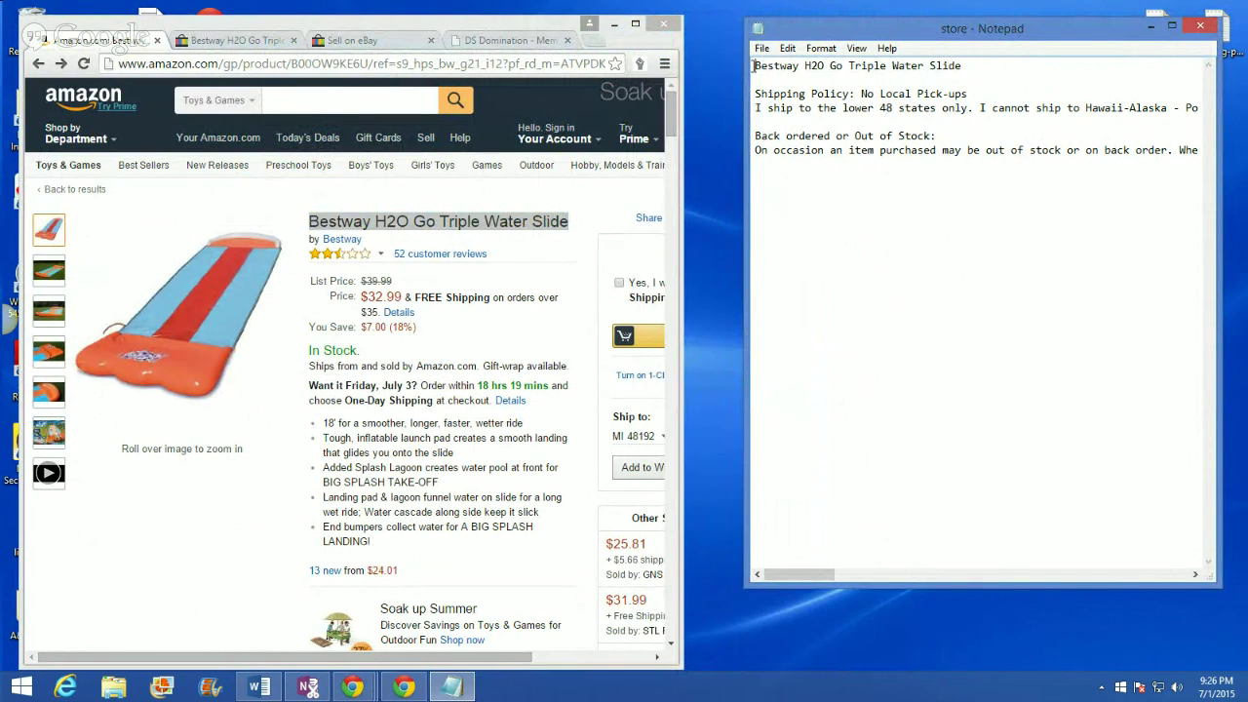
# Step: Copy the eBay listing title, beginning "Water Slide Kids Outdoor Inflatable Toys Racer", onto a new line above the product name in the note
pyautogui.press('Return')
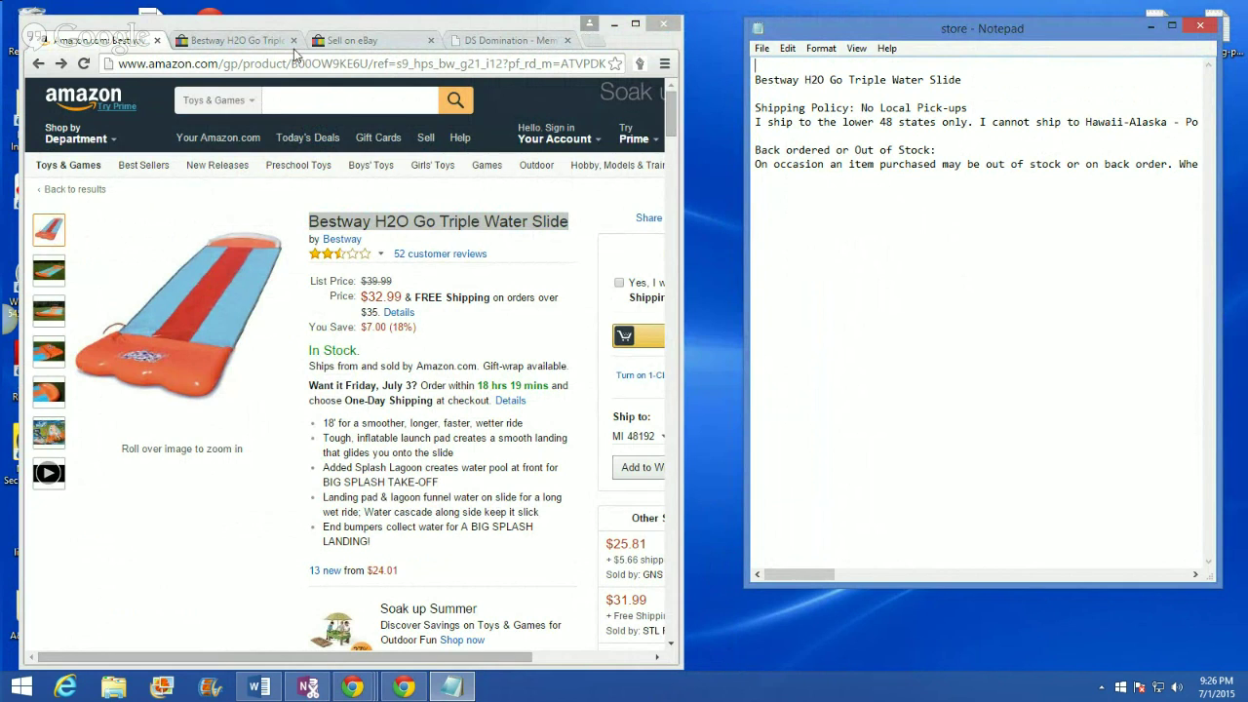
pyautogui.click(351, 40)
pyautogui.scroll(5, 577, 341)
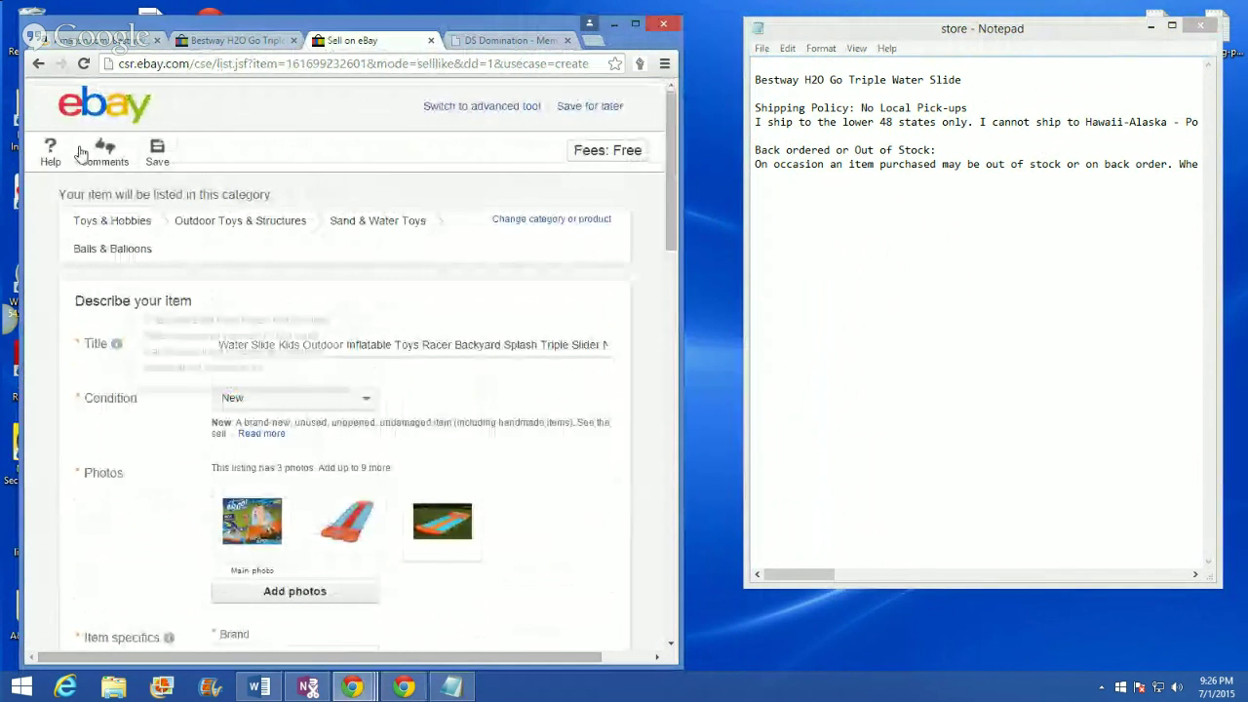
pyautogui.tripleClick(329, 342)
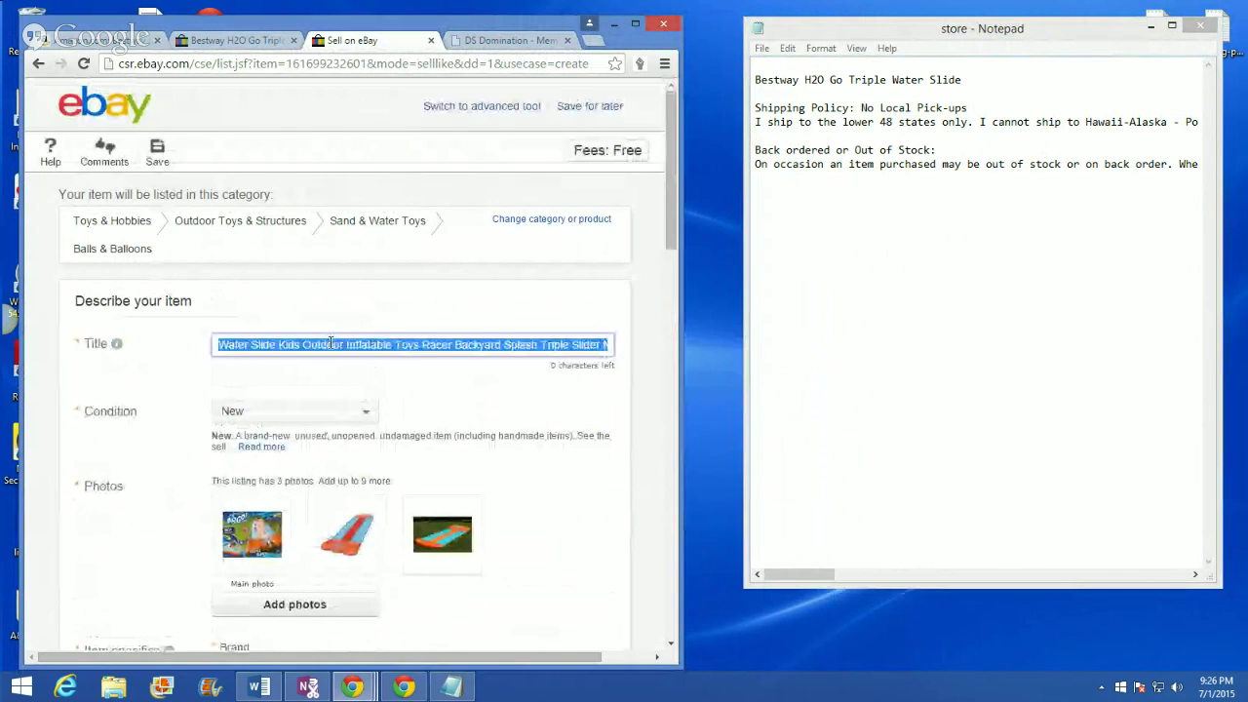
pyautogui.rightClick(330, 343)
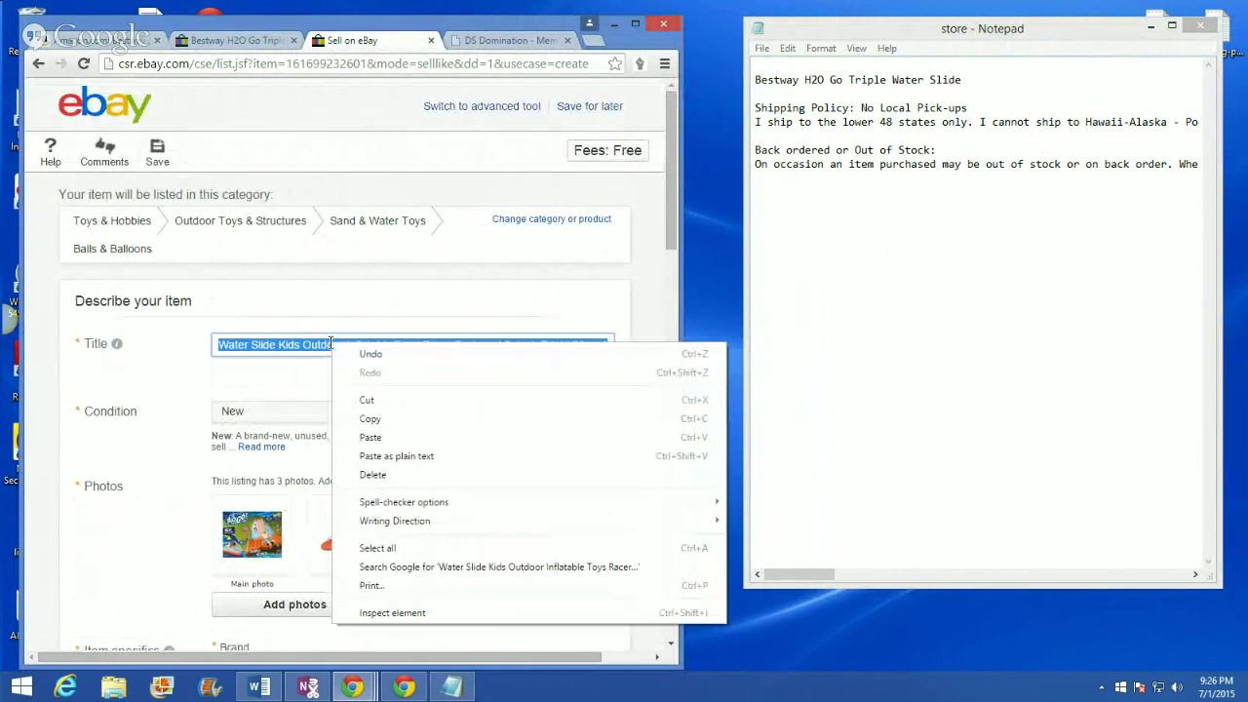
pyautogui.click(378, 419)
pyautogui.click(885, 287)
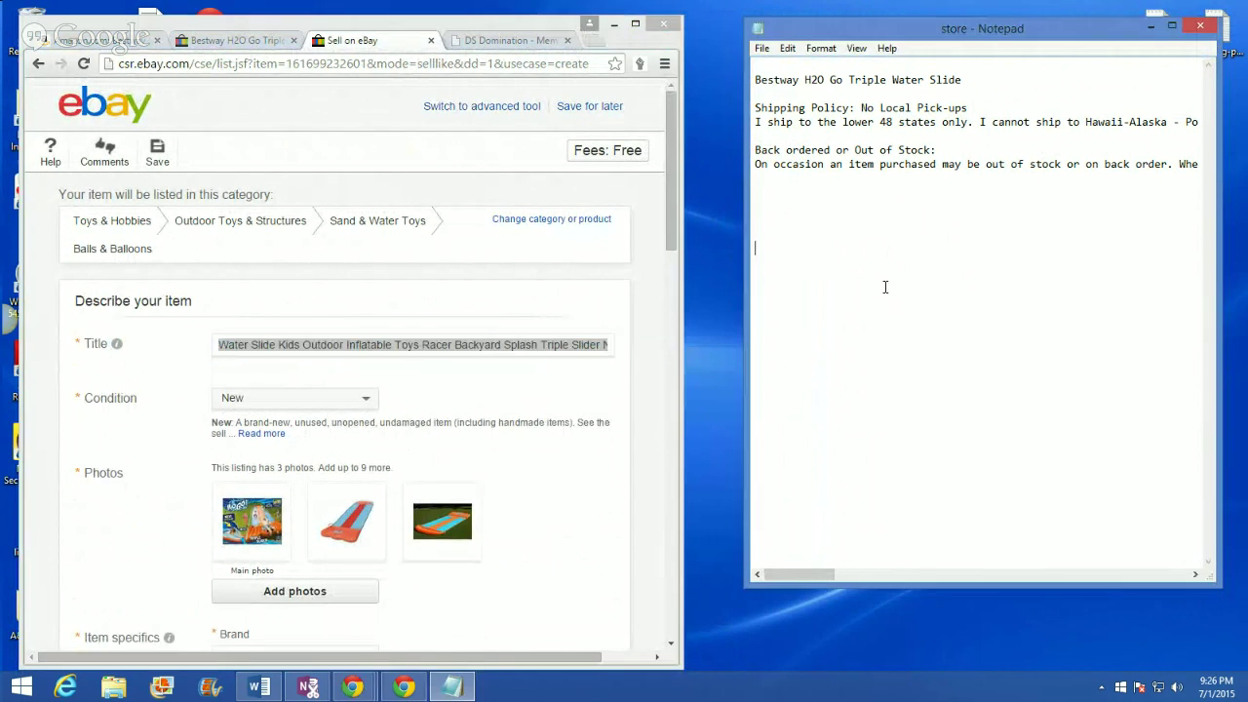
pyautogui.rightClick(761, 66)
pyautogui.click(794, 131)
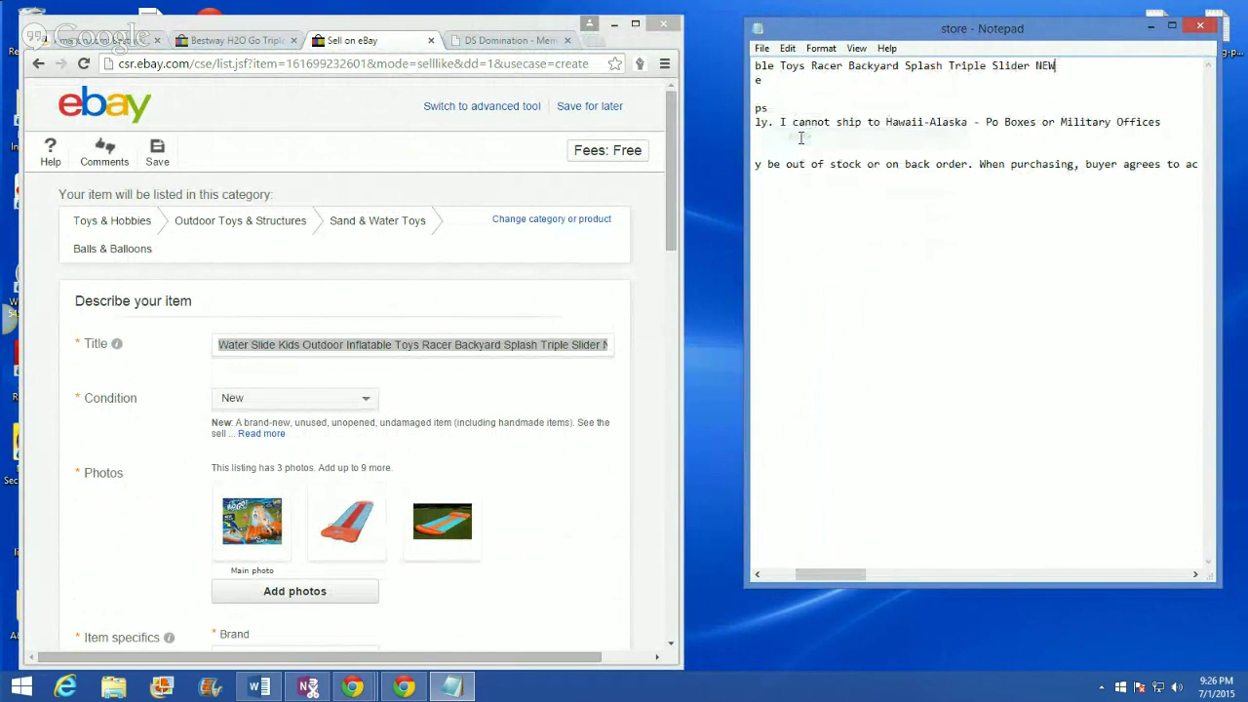
pyautogui.click(792, 216)
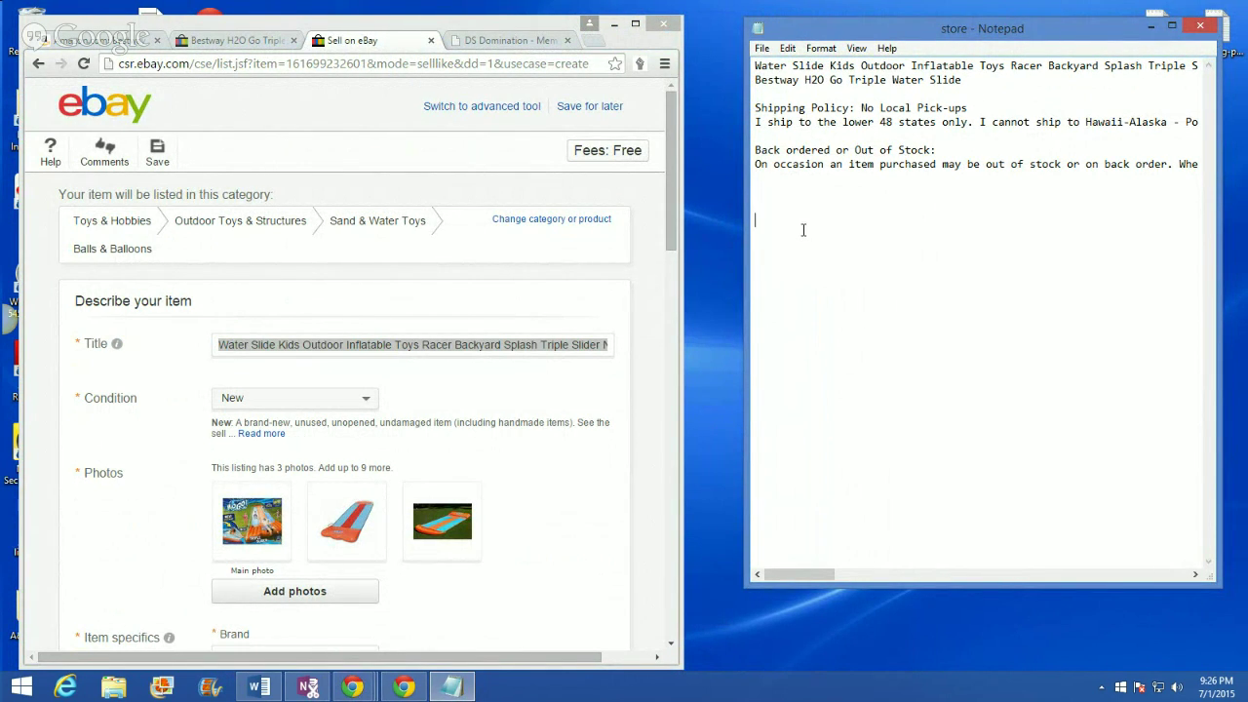
# Step: Copy all the feature bullet points from the Amazon water slide page
pyautogui.click(672, 203)
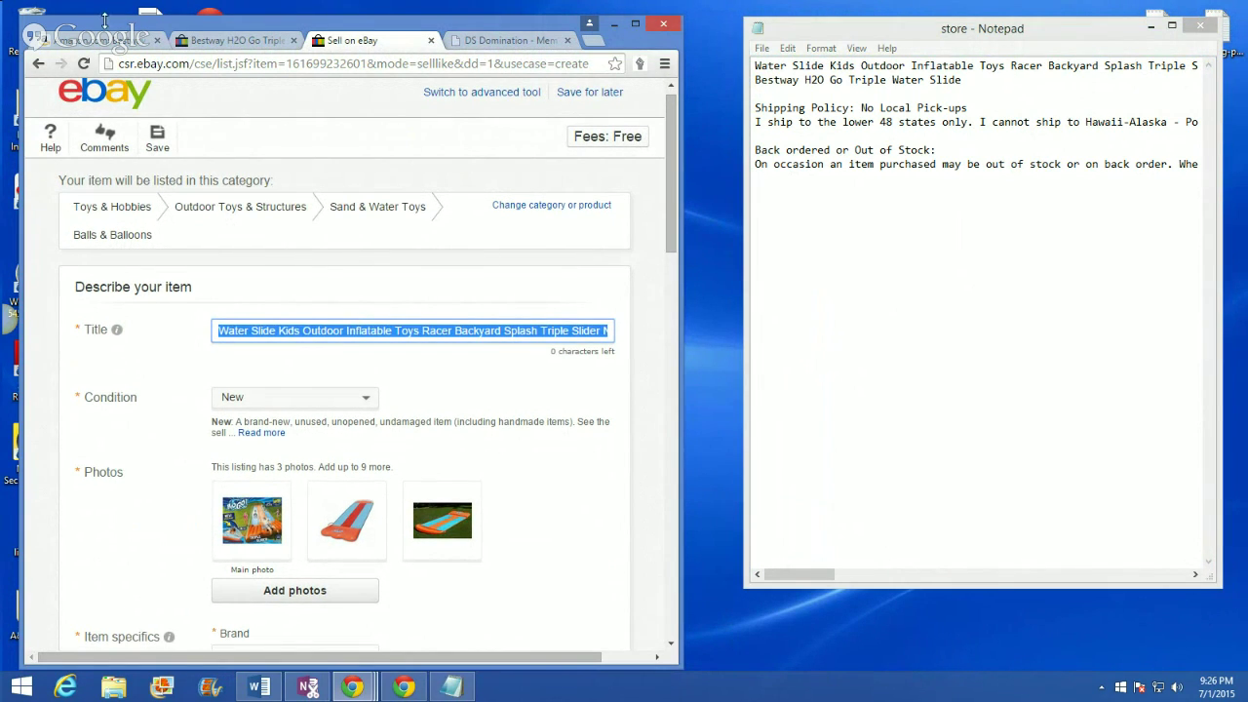
pyautogui.click(102, 40)
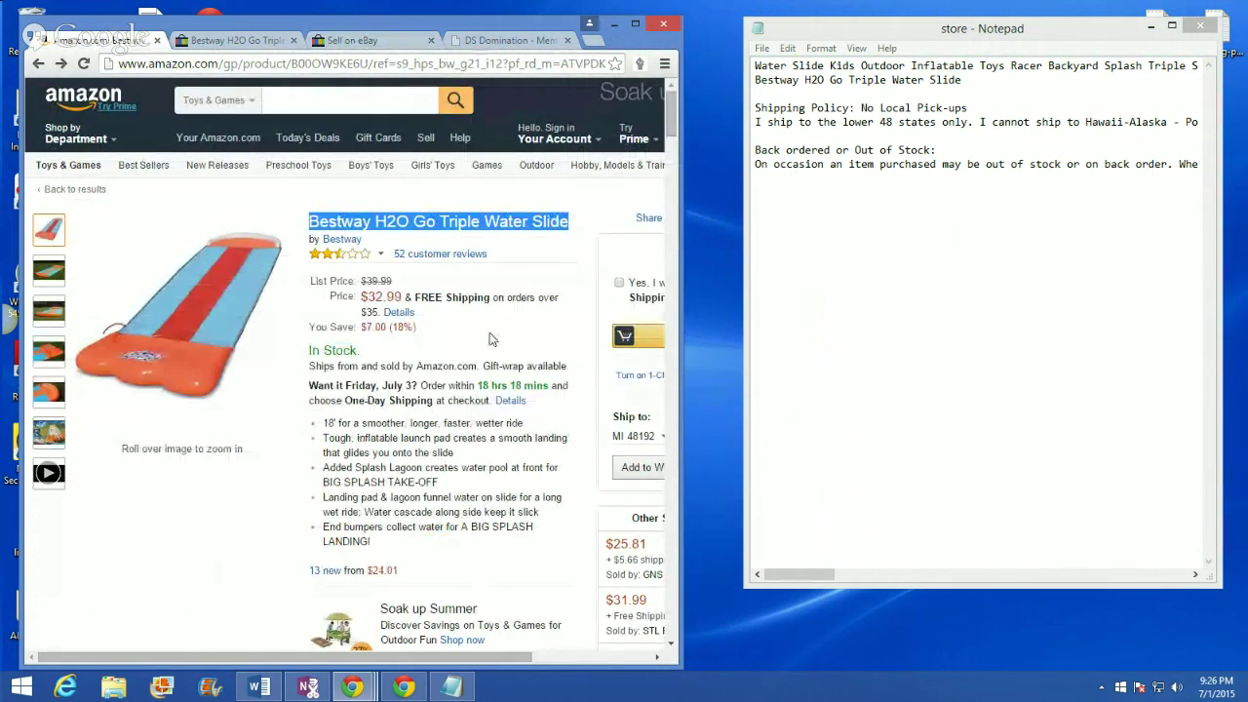
pyautogui.click(493, 338)
pyautogui.scroll(-1, 489, 331)
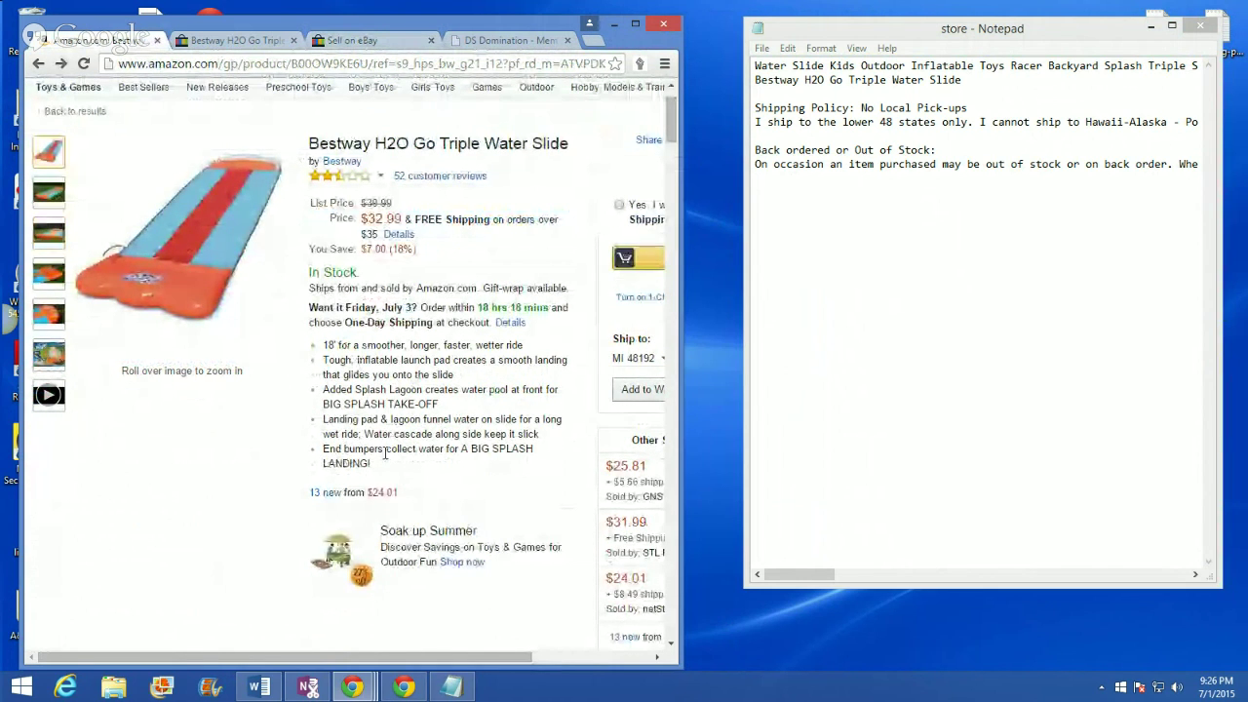
pyautogui.moveTo(370, 460); pyautogui.dragTo(325, 343)
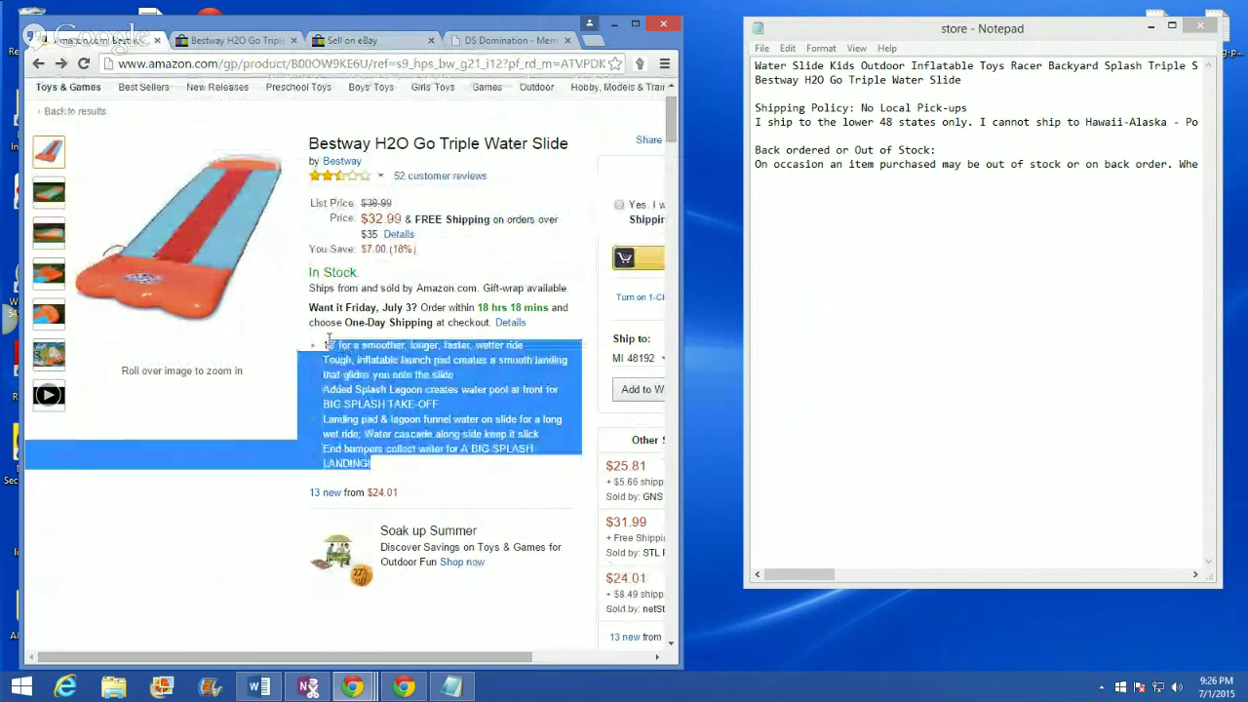
pyautogui.rightClick(333, 368)
pyautogui.click(365, 373)
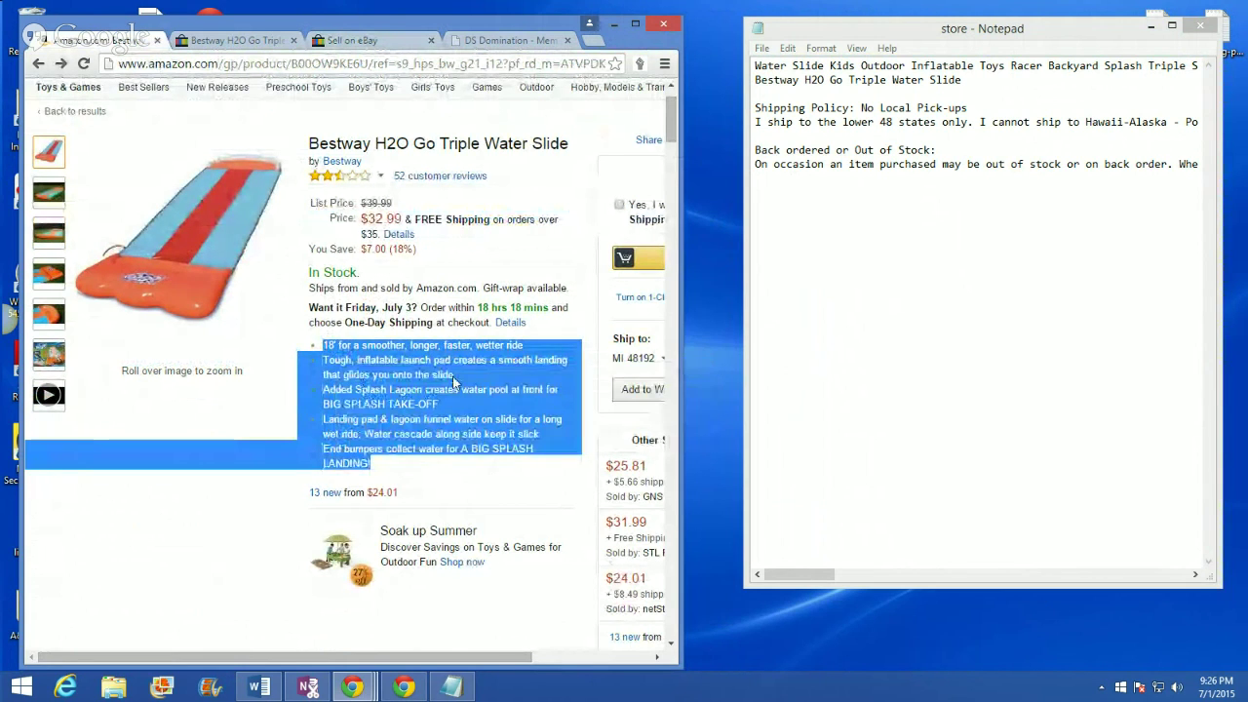
# Step: Paste the copied feature bullet points into the store note between the product name and the Shipping Policy, keeping empty lines around them
pyautogui.click(756, 123)
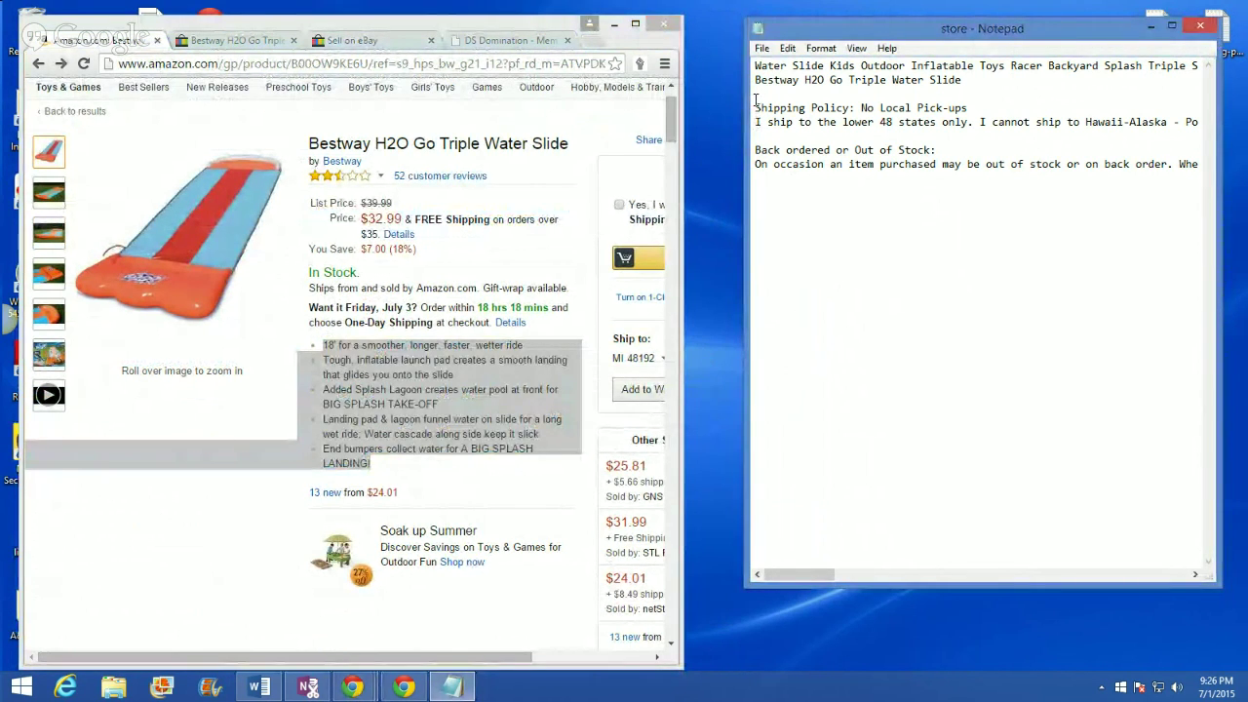
pyautogui.click(754, 94)
pyautogui.press('Return')
pyautogui.press('Return')
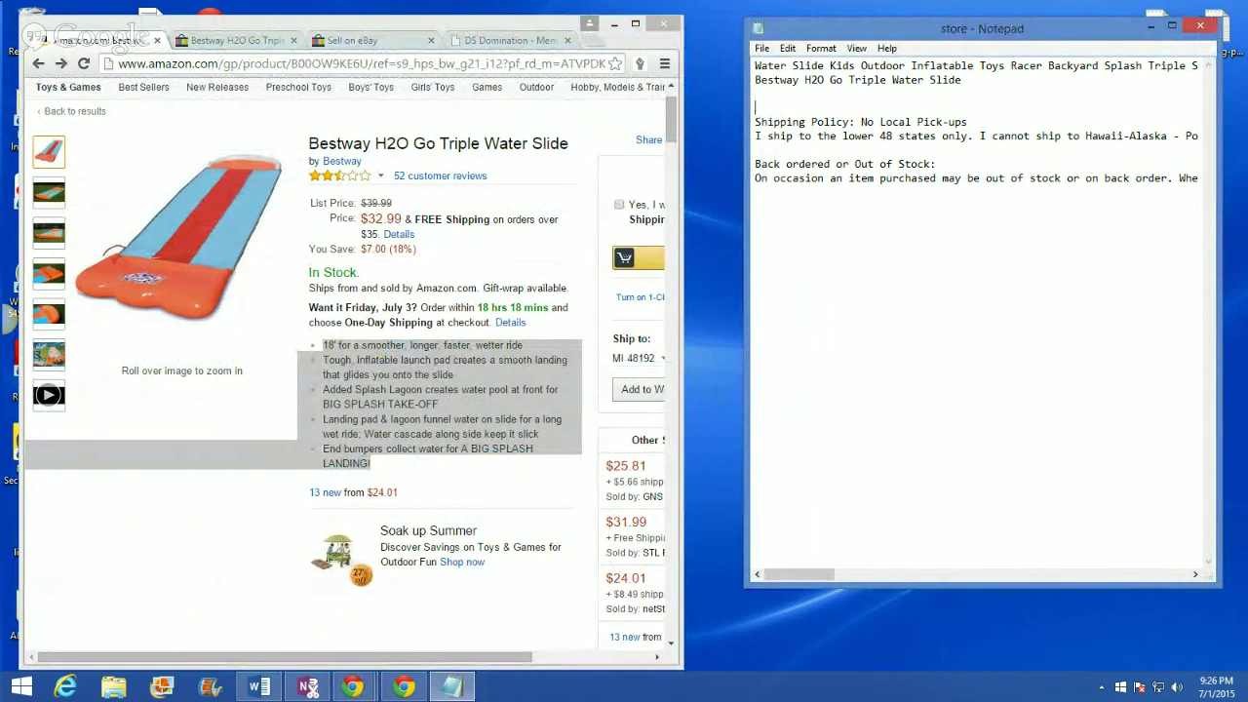
pyautogui.rightClick(756, 108)
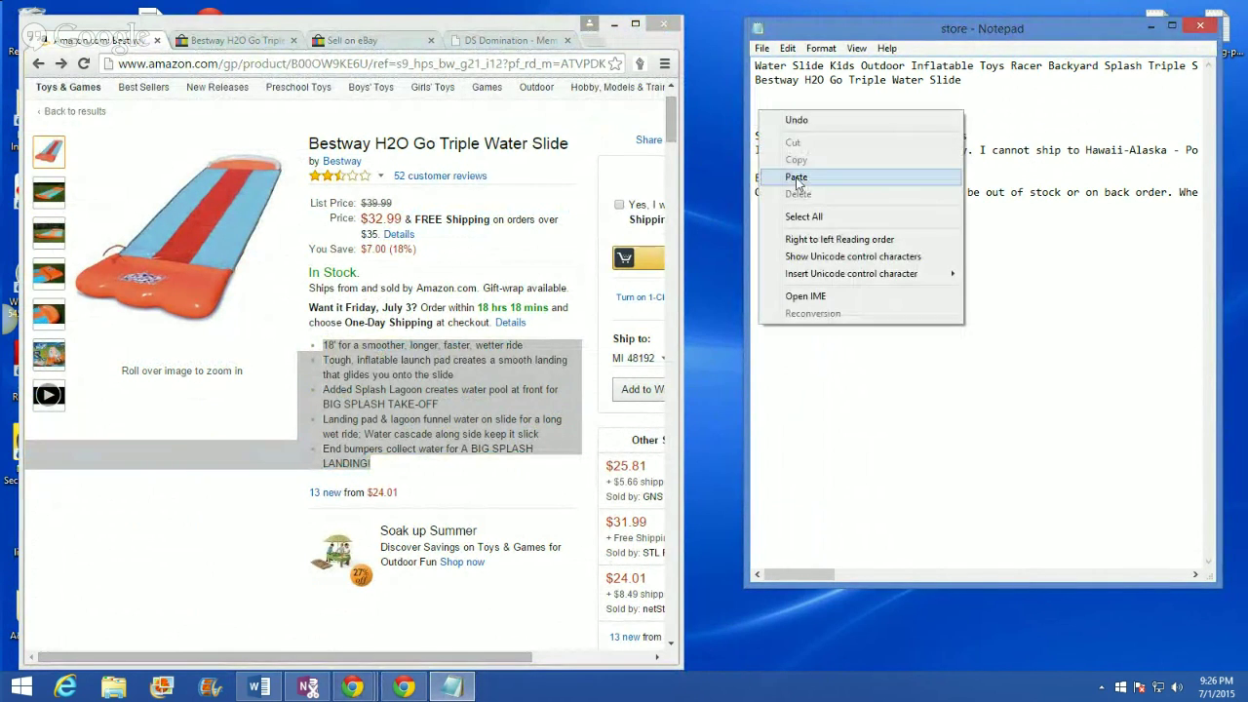
pyautogui.click(800, 181)
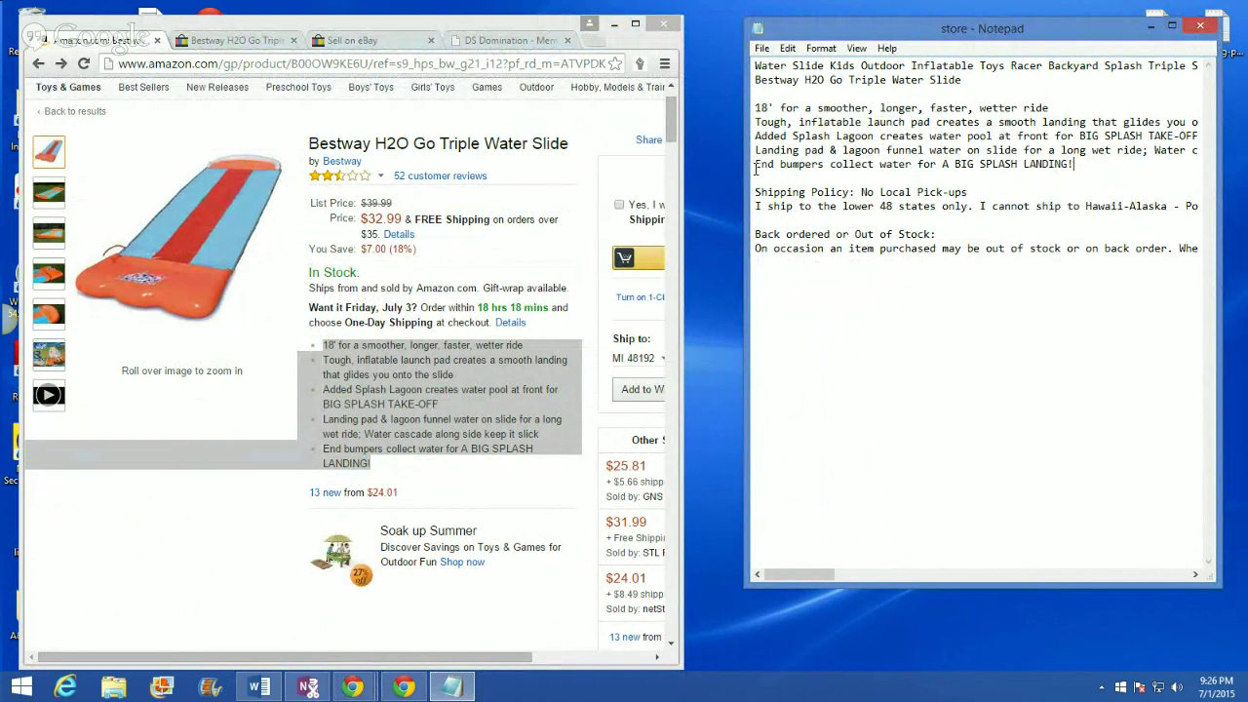
pyautogui.click(216, 593)
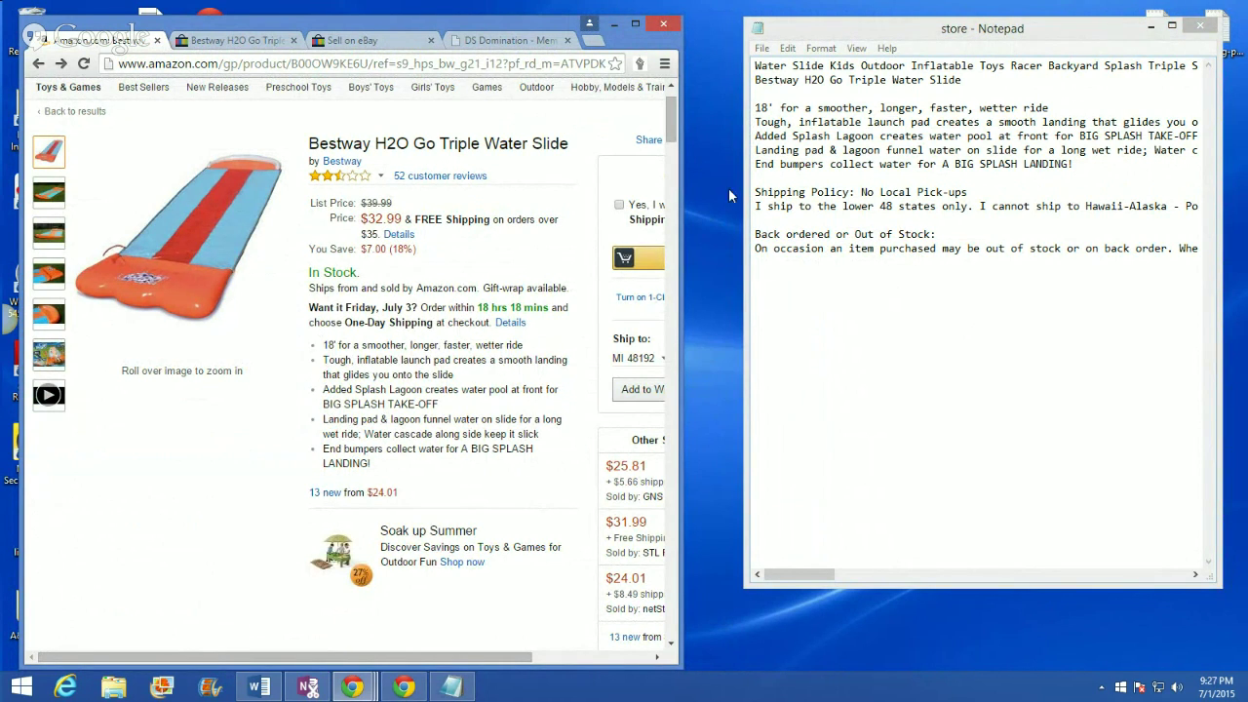
# Step: Copy the Amazon Product Description from its heading through the sentence ending "cascade along side to keep it slick."
pyautogui.scroll(-1, 417, 432)
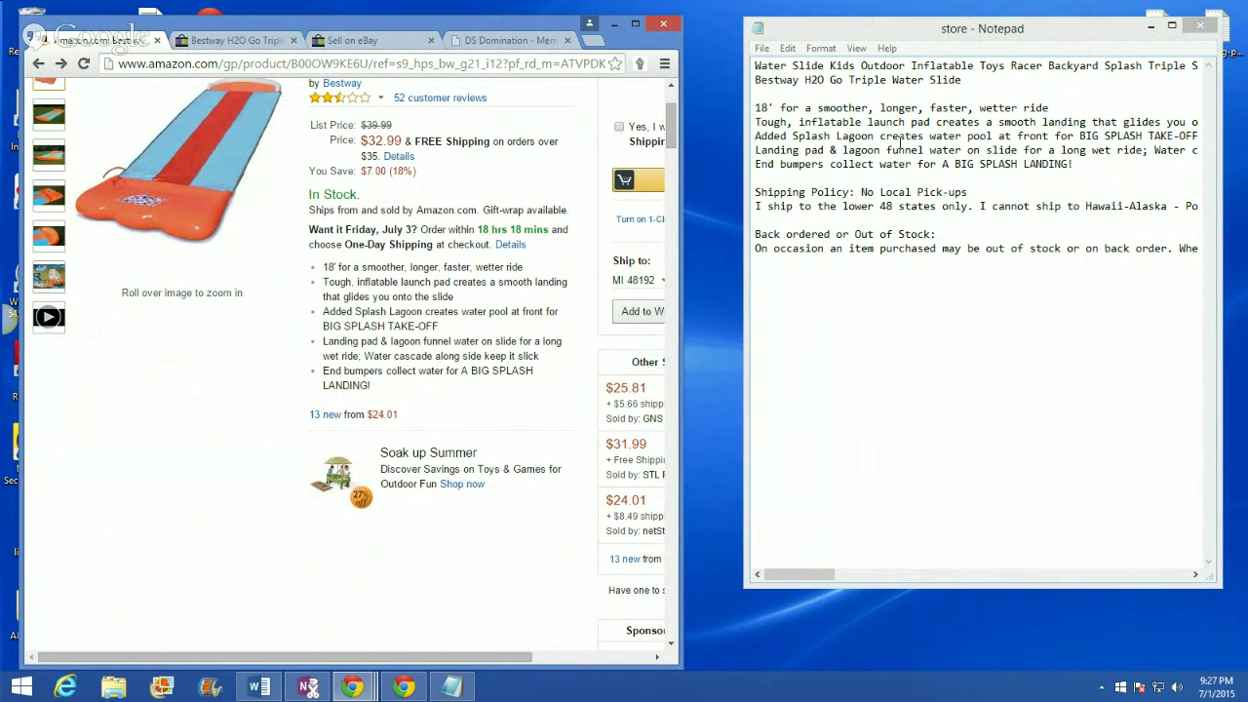
pyautogui.scroll(-10, 432, 395)
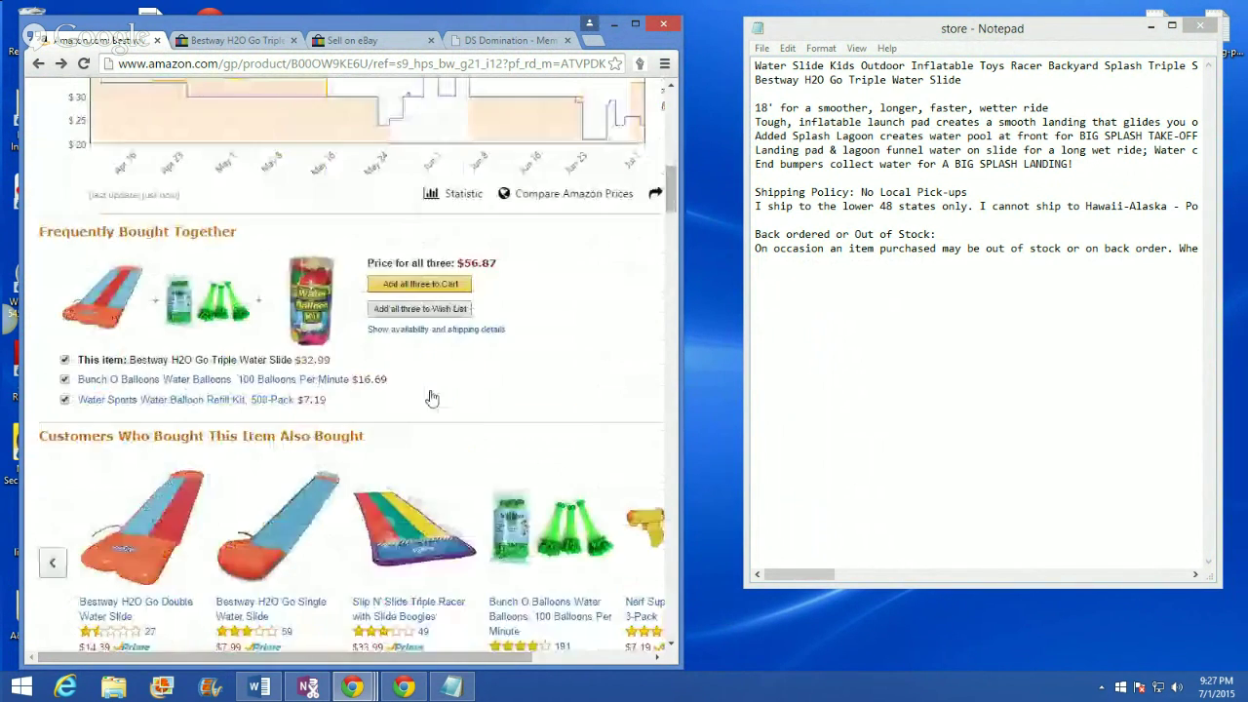
pyautogui.scroll(-5, 432, 398)
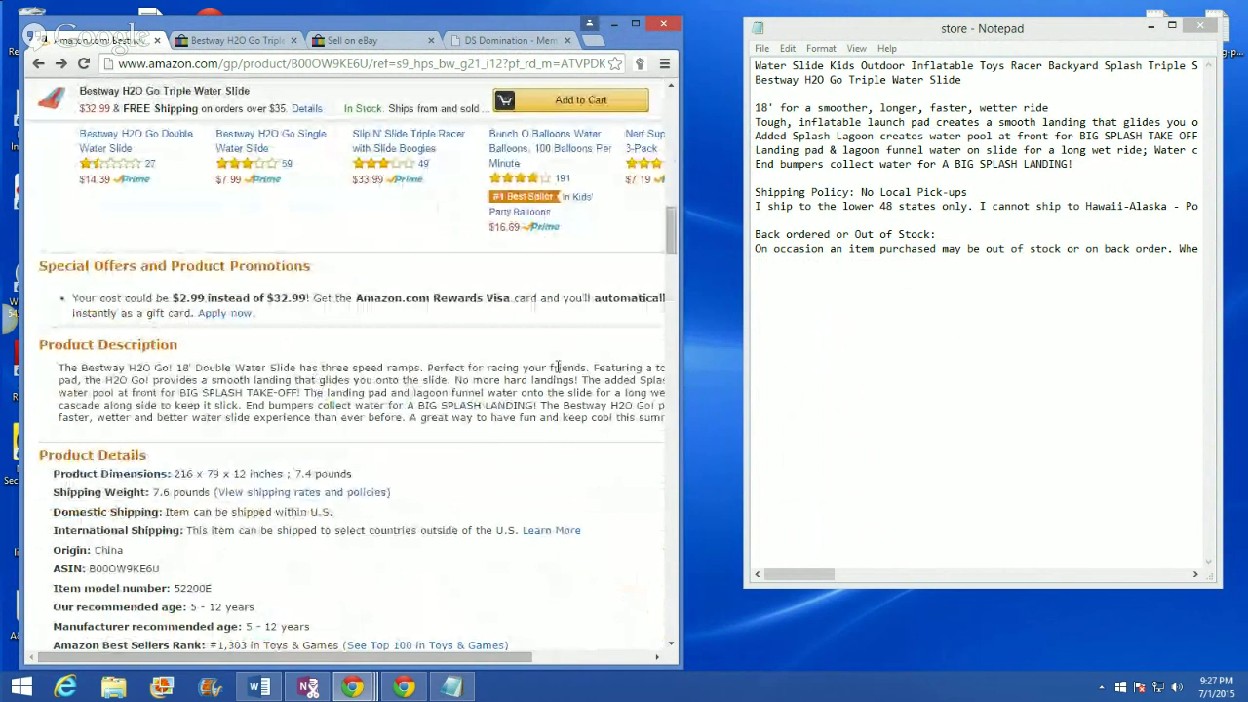
pyautogui.moveTo(319, 419); pyautogui.dragTo(232, 392)
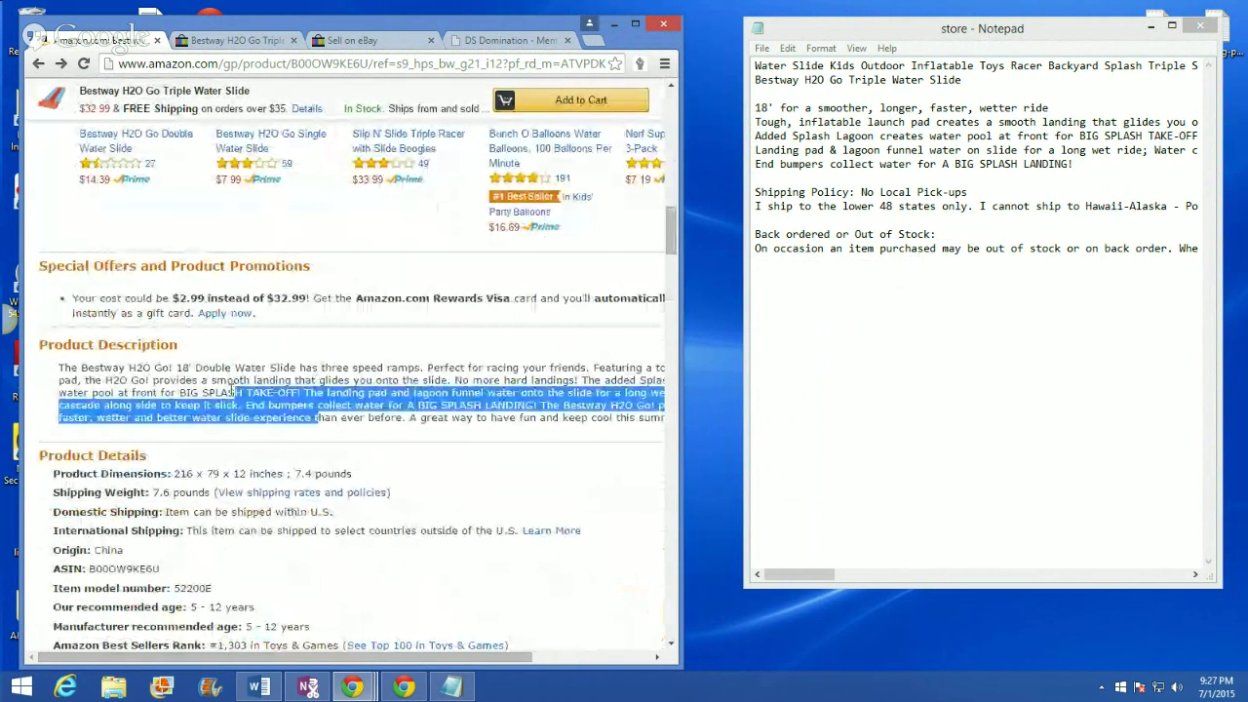
pyautogui.click(620, 410)
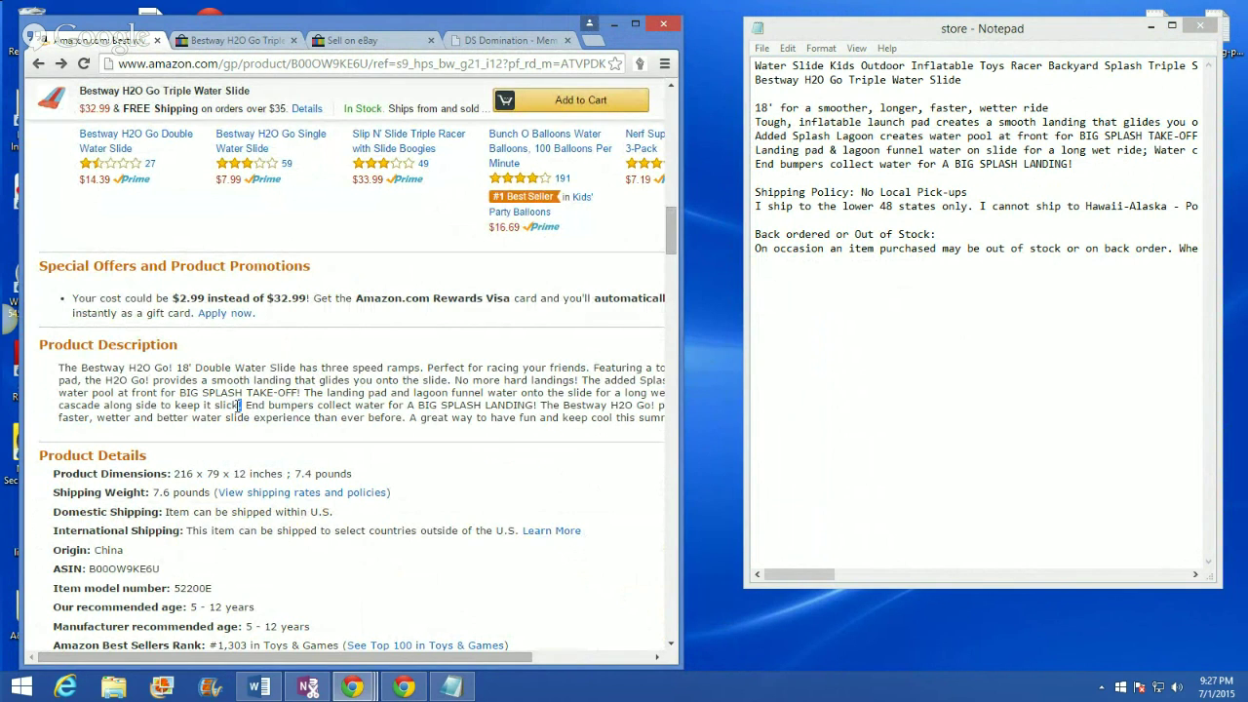
pyautogui.moveTo(239, 404); pyautogui.dragTo(182, 380)
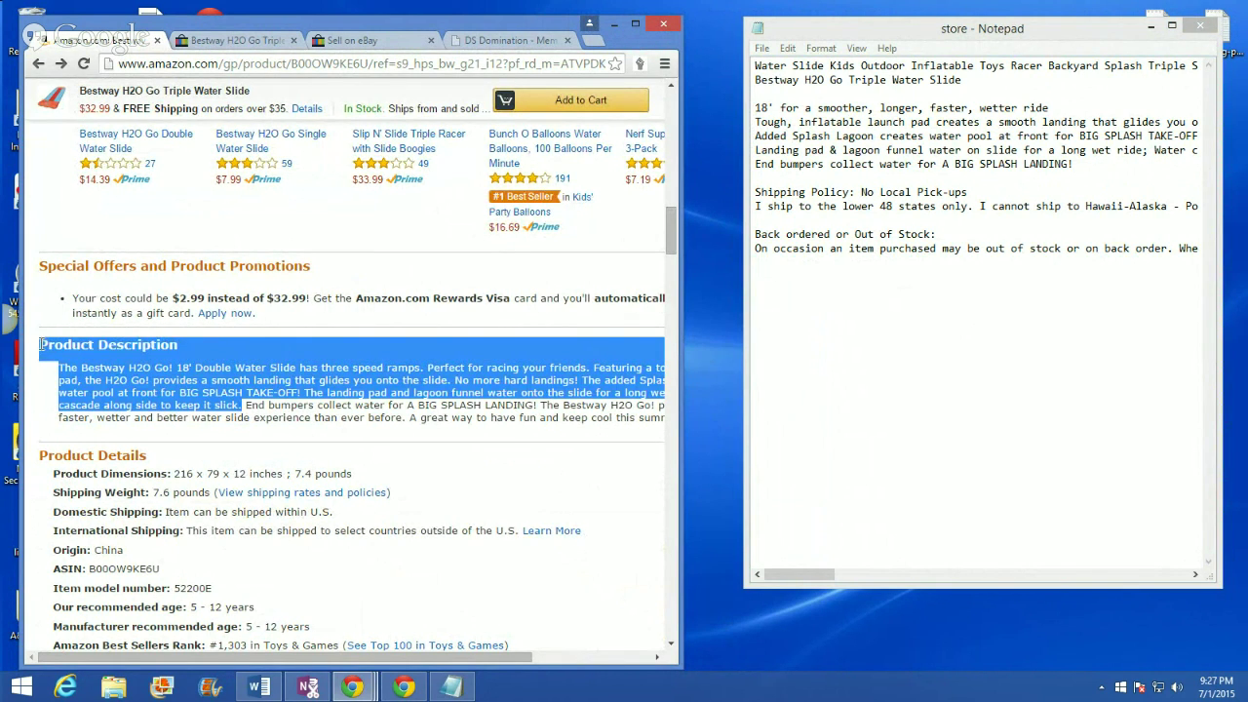
pyautogui.rightClick(59, 353)
pyautogui.click(73, 360)
# Step: Paste the product description into the note between the feature bullets and the Shipping Policy, leaving one empty line on each side
pyautogui.click(848, 315)
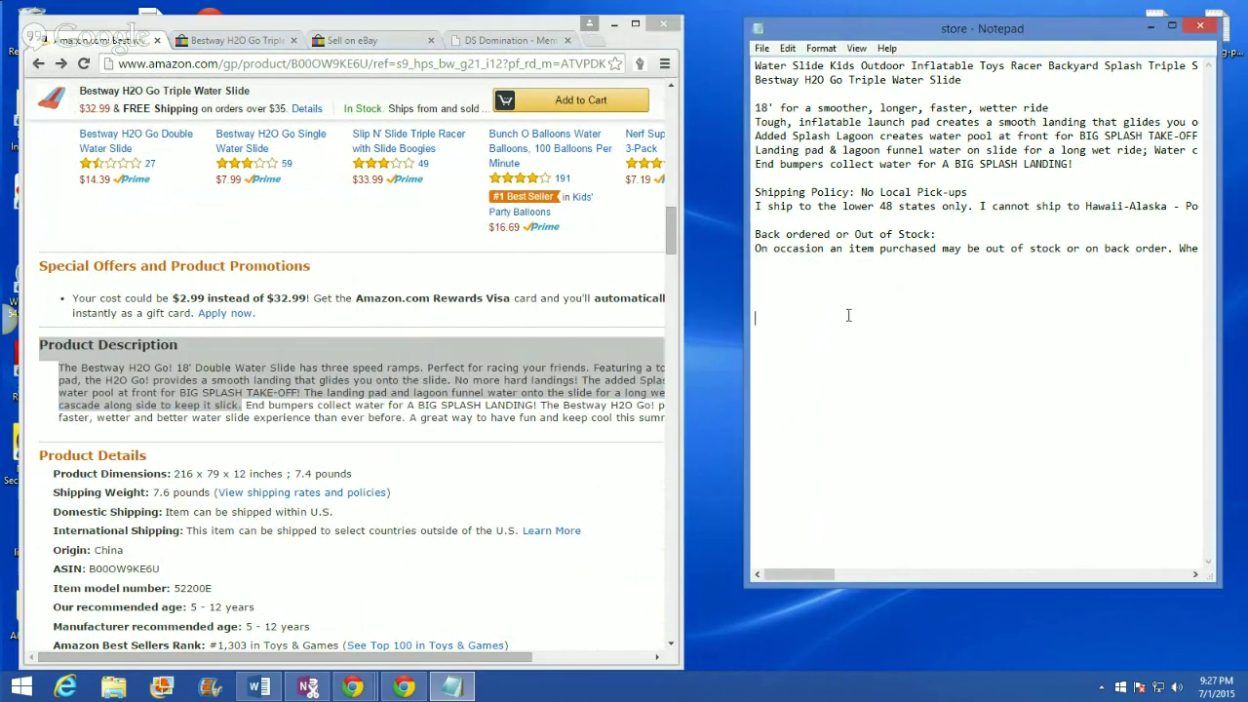
pyautogui.click(758, 179)
pyautogui.press('Return')
pyautogui.press('Return')
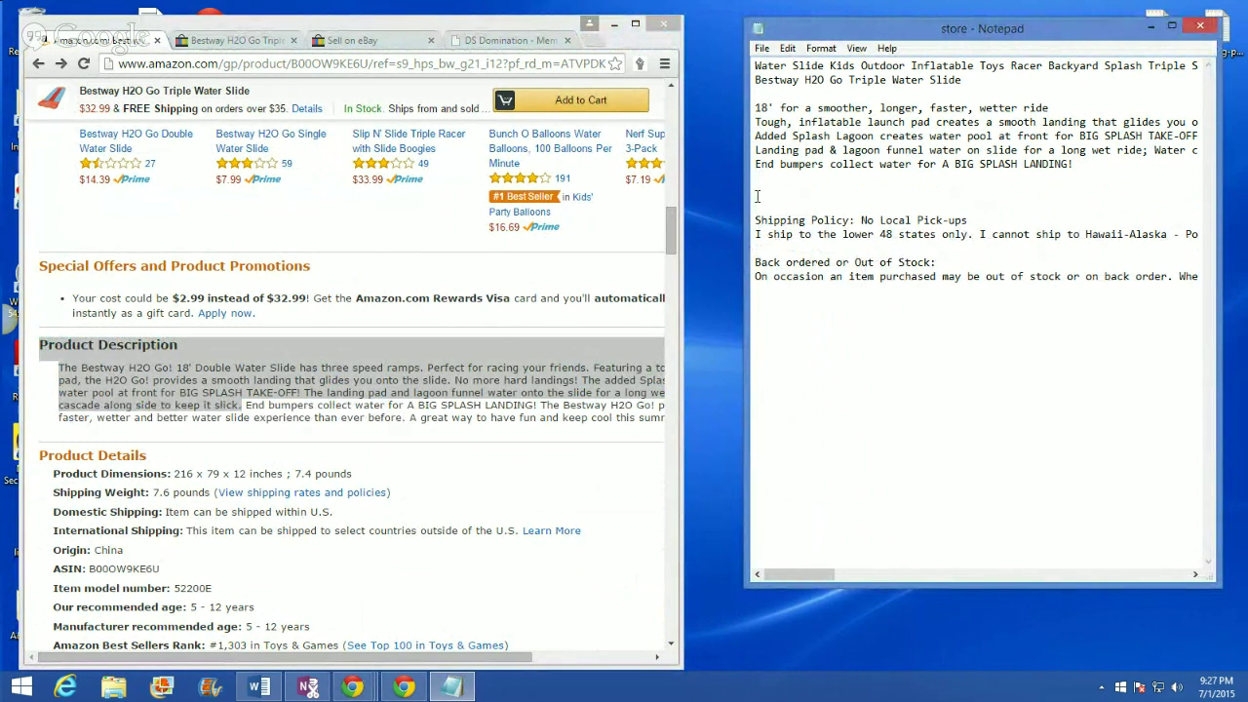
pyautogui.rightClick(757, 196)
pyautogui.click(787, 255)
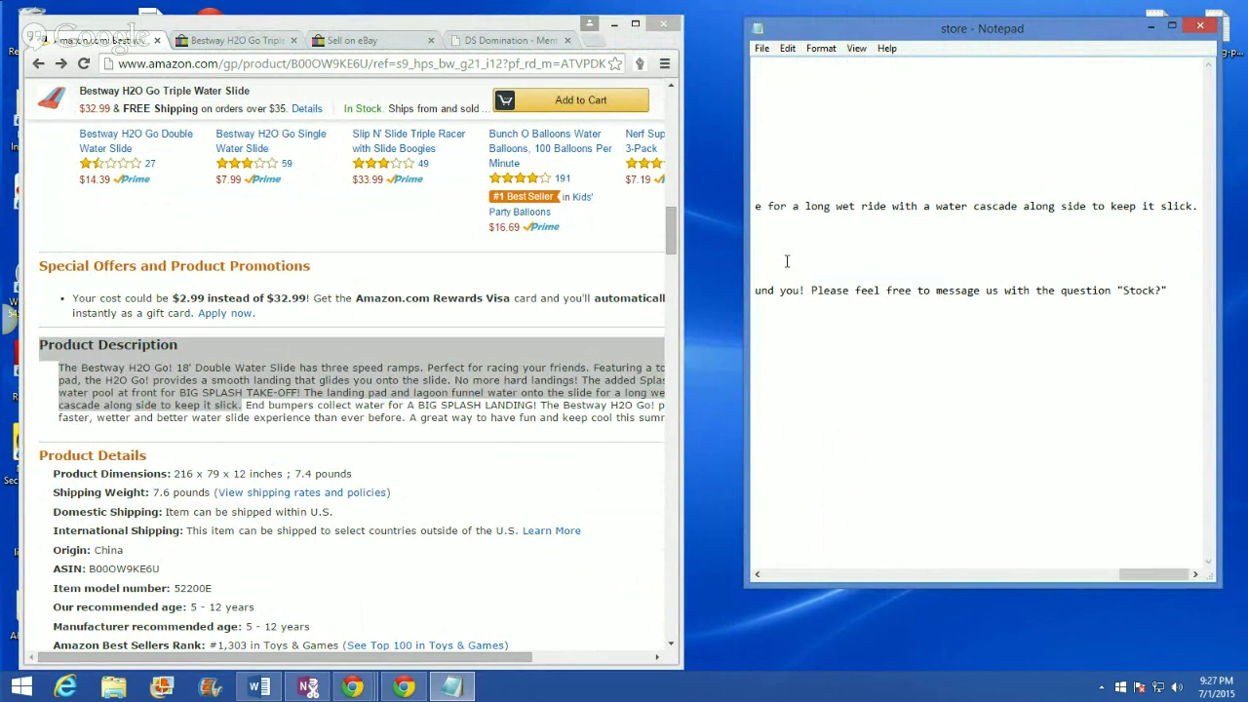
pyautogui.press('Return')
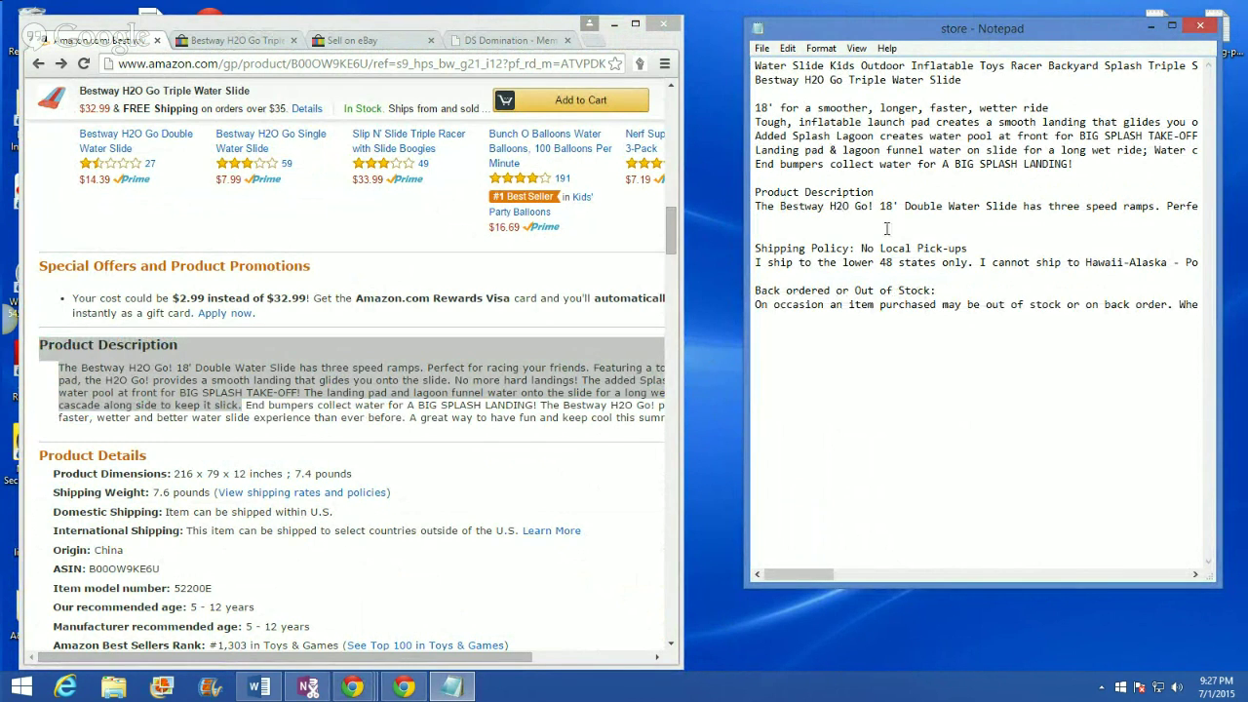
pyautogui.click(757, 247)
pyautogui.press('BackSpace')
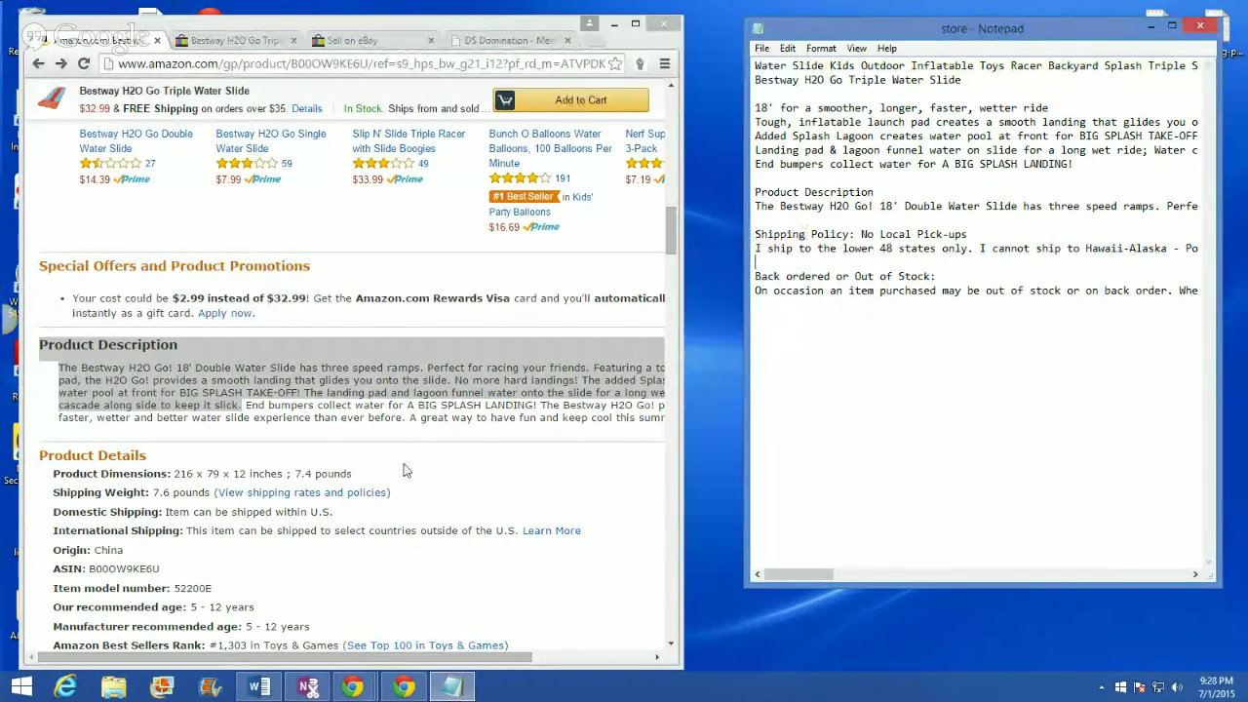
# Step: Copy the ASIN B00OW9KE6U from the Product Details on the Amazon page
pyautogui.scroll(-1, 405, 470)
pyautogui.click(356, 563)
pyautogui.scroll(-2, 357, 563)
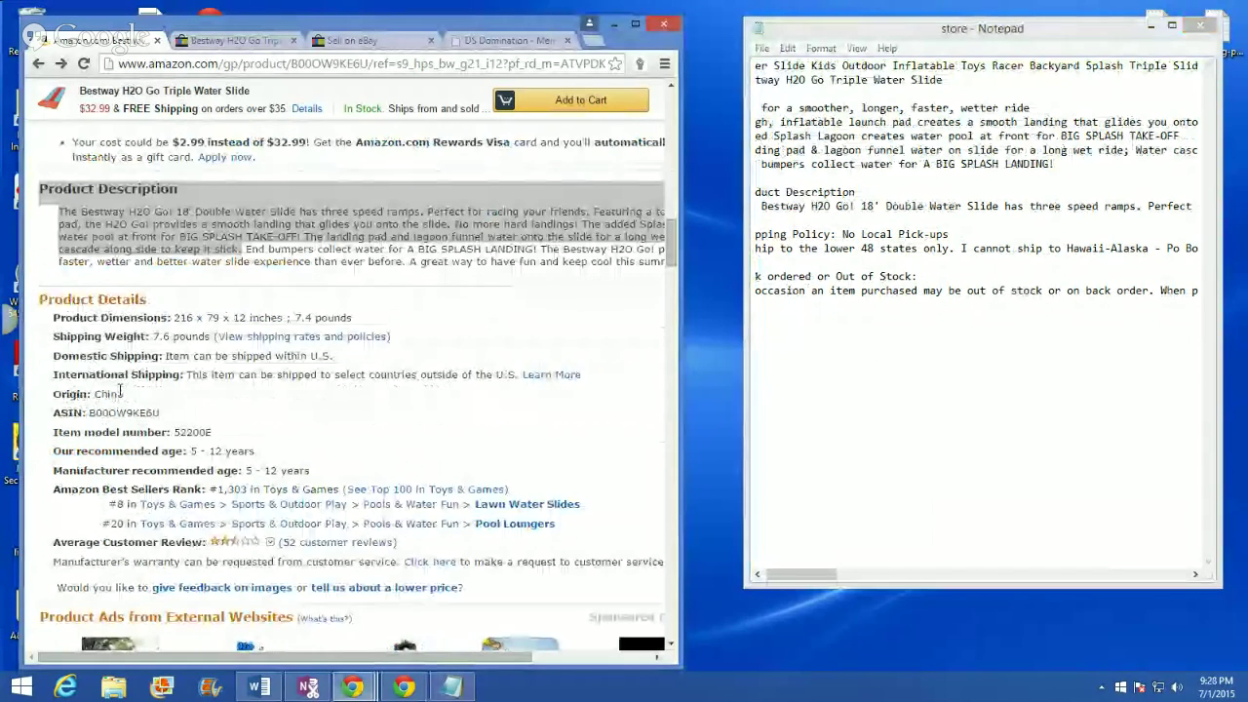
pyautogui.moveTo(89, 413); pyautogui.dragTo(159, 413)
pyautogui.rightClick(154, 416)
pyautogui.click(186, 430)
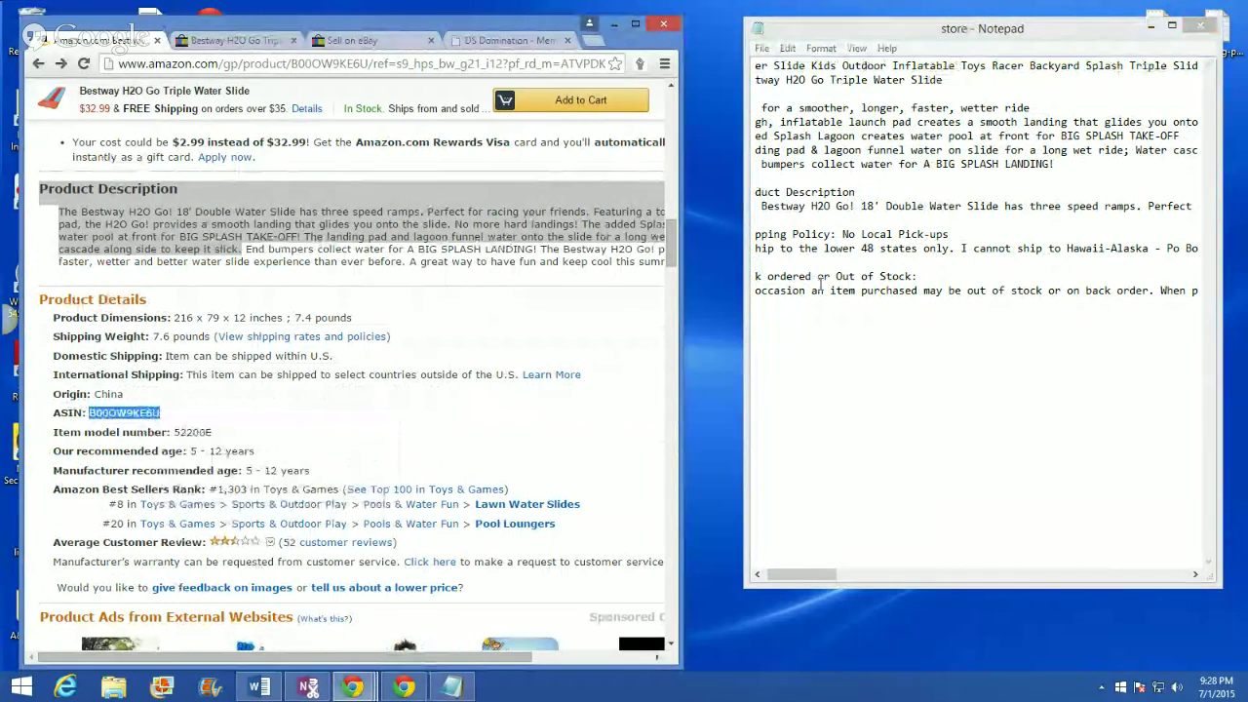
# Step: Paste the ASIN on the line below the product description in the note and prefix it with "TF", followed by an empty line
pyautogui.click(821, 283)
pyautogui.hotkey('ctrl', 'End')
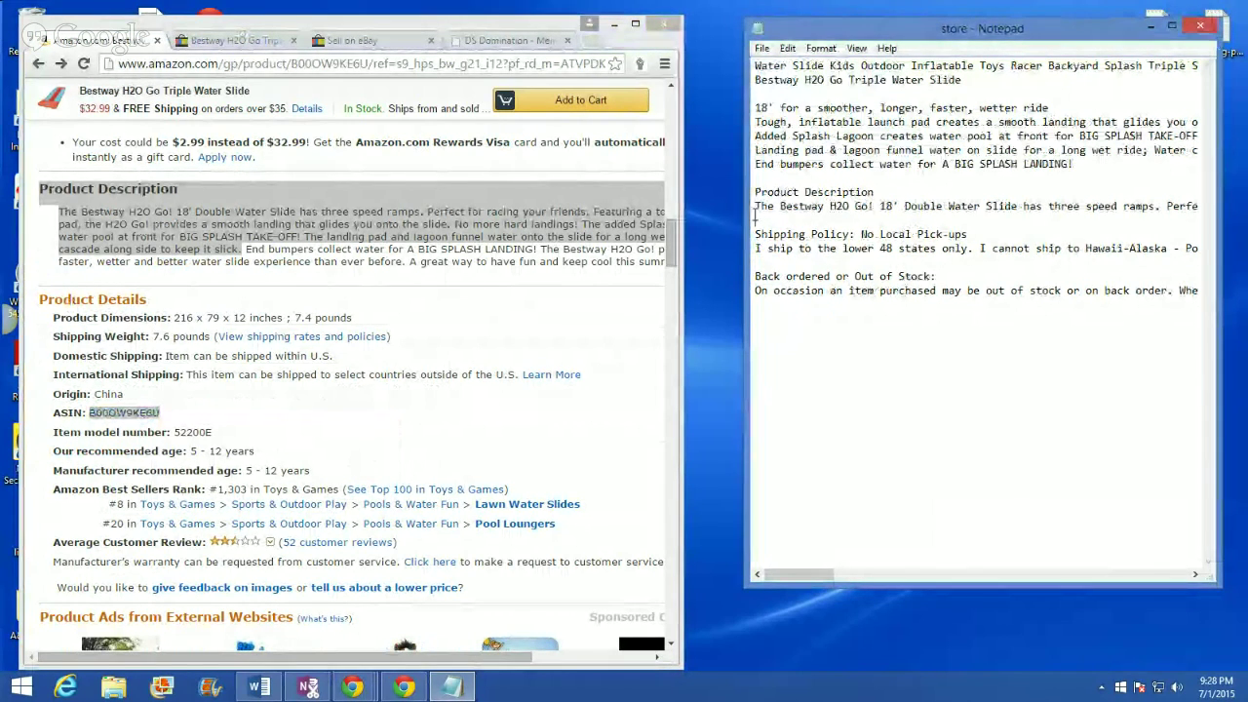
pyautogui.rightClick(755, 219)
pyautogui.click(790, 278)
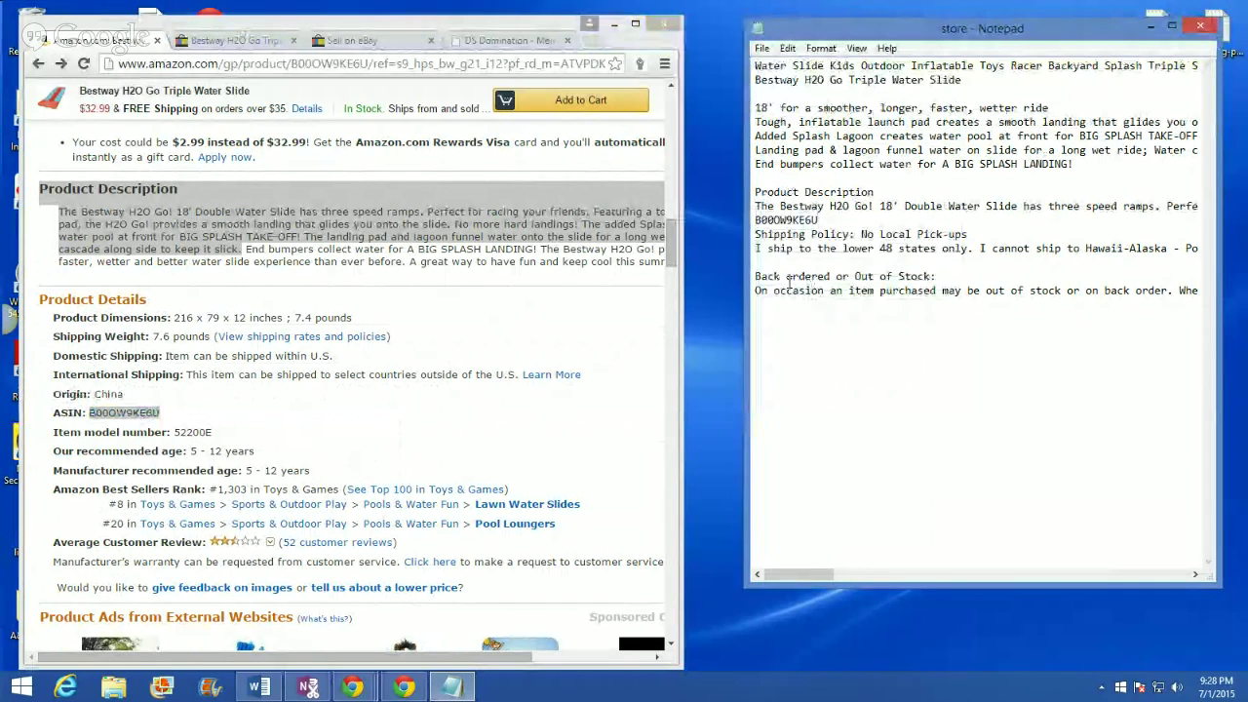
pyautogui.press('Return')
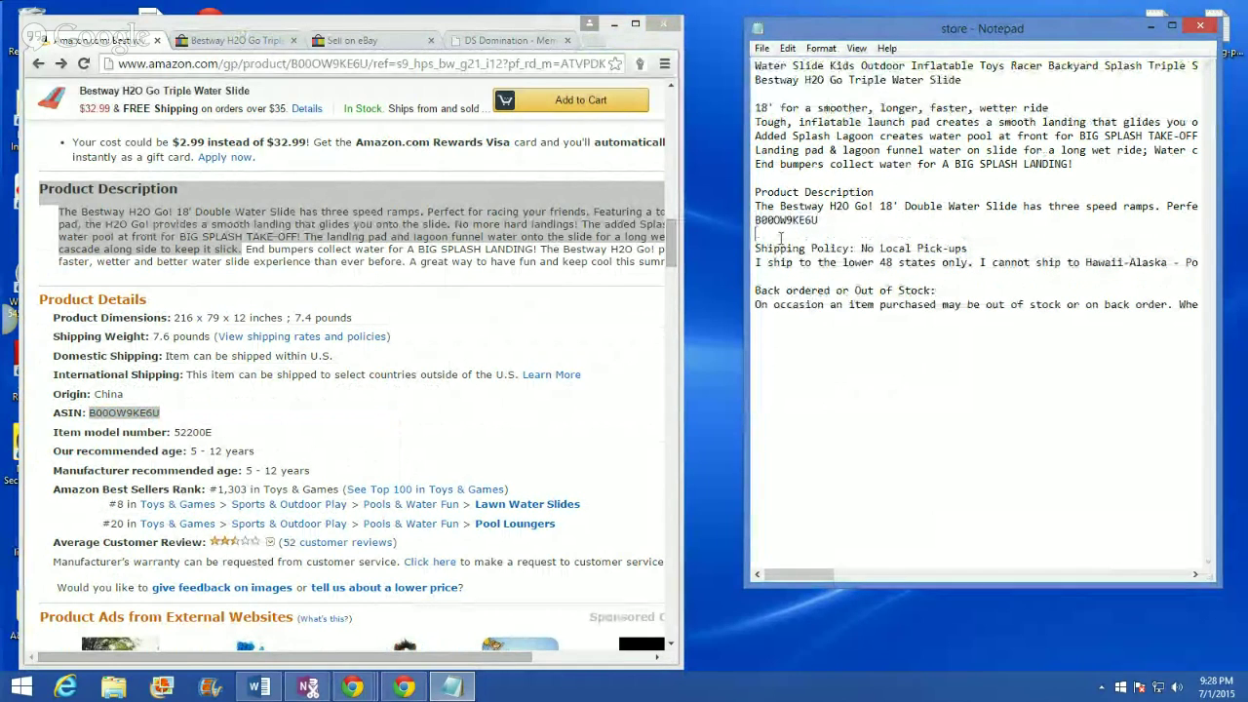
pyautogui.press('Up')
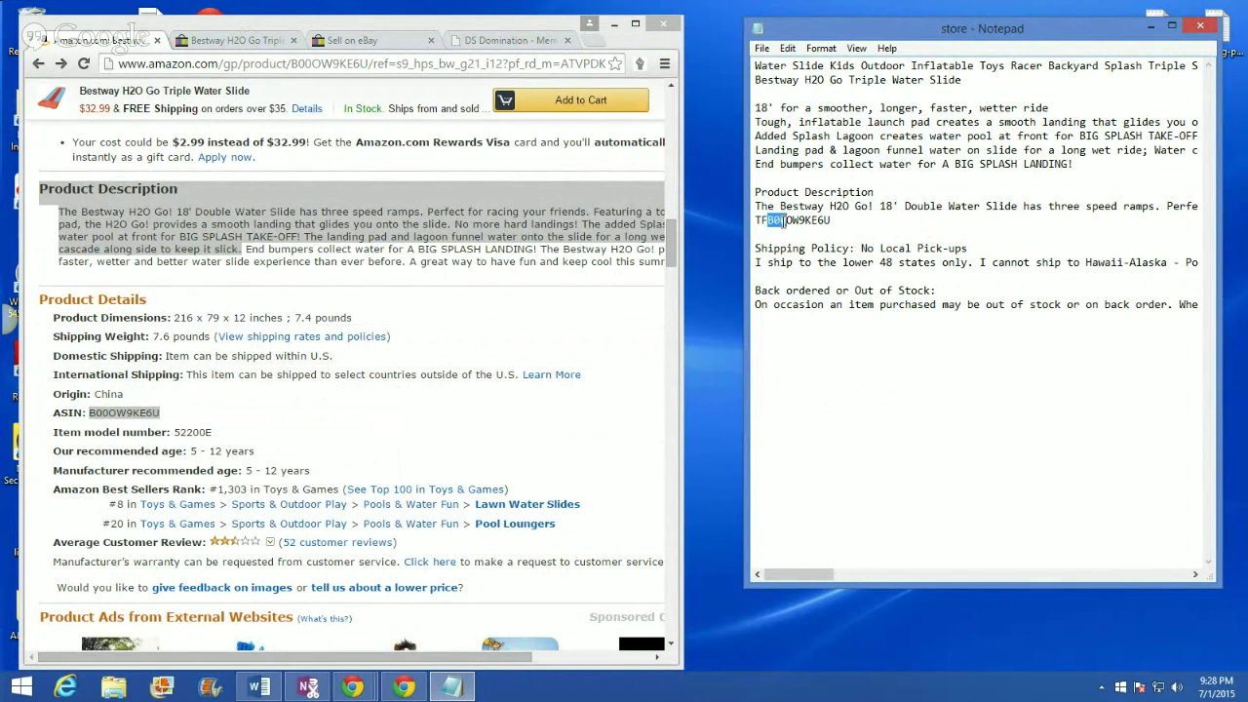
pyautogui.moveTo(785, 220); pyautogui.dragTo(846, 222)
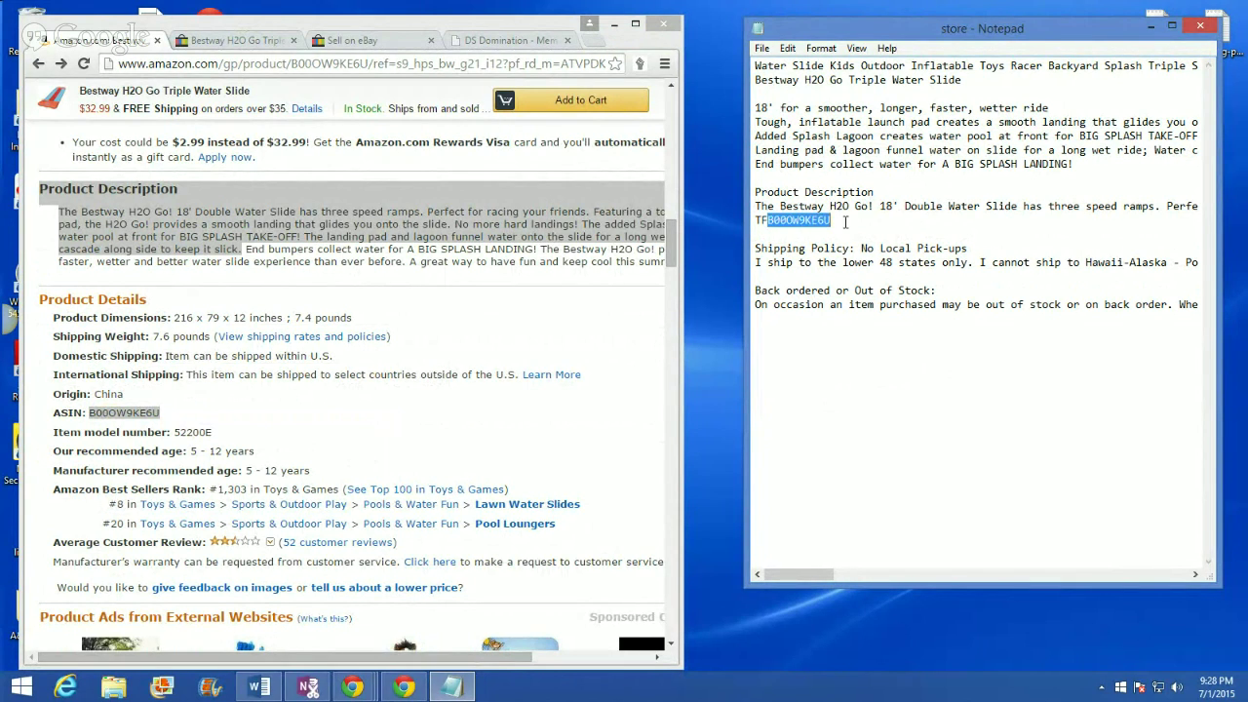
pyautogui.click(823, 356)
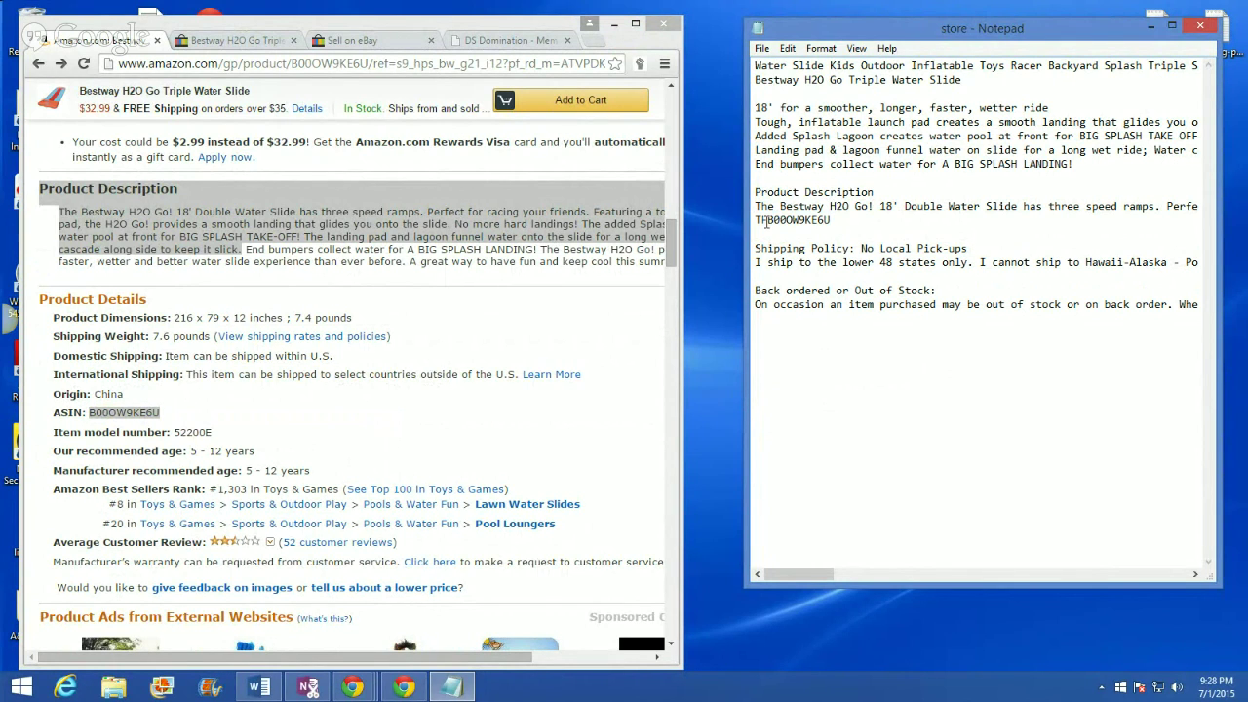
# Step: Open amazon.com in a new browser tab and search for the ASIN B00OW9KE6U copied from the note without its TF prefix
pyautogui.click(591, 41)
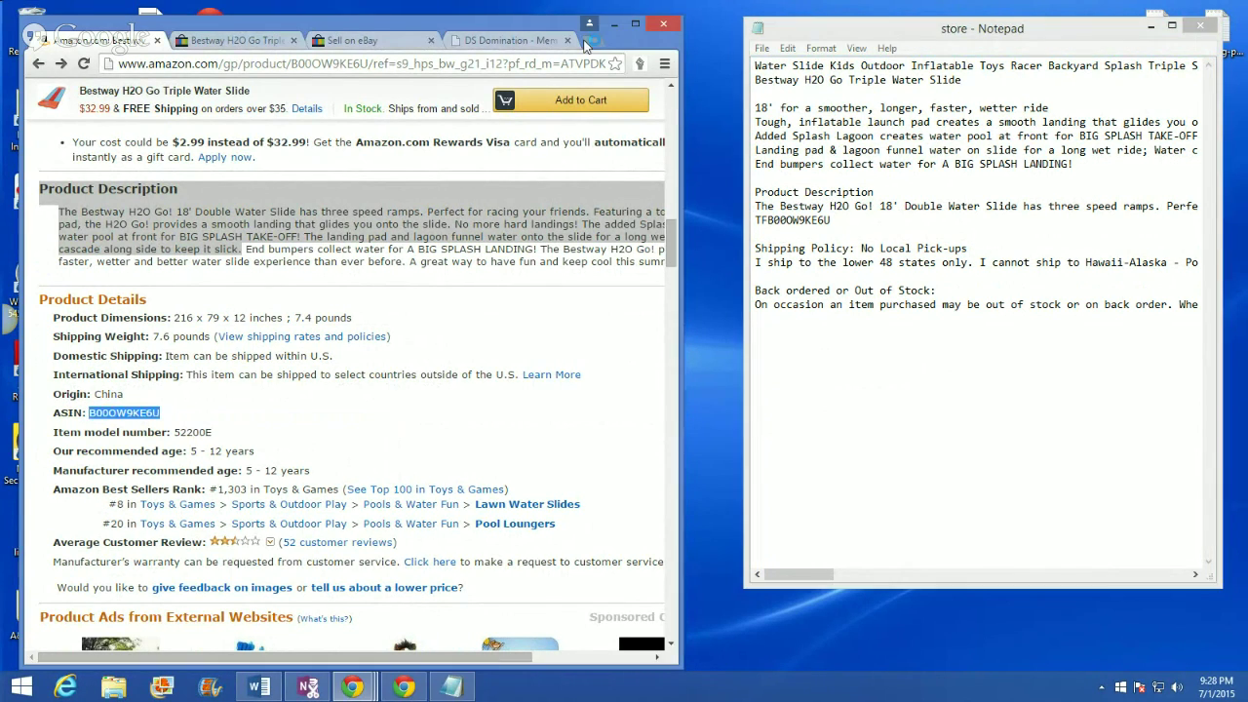
pyautogui.write('amazon.com')
pyautogui.press('Return')
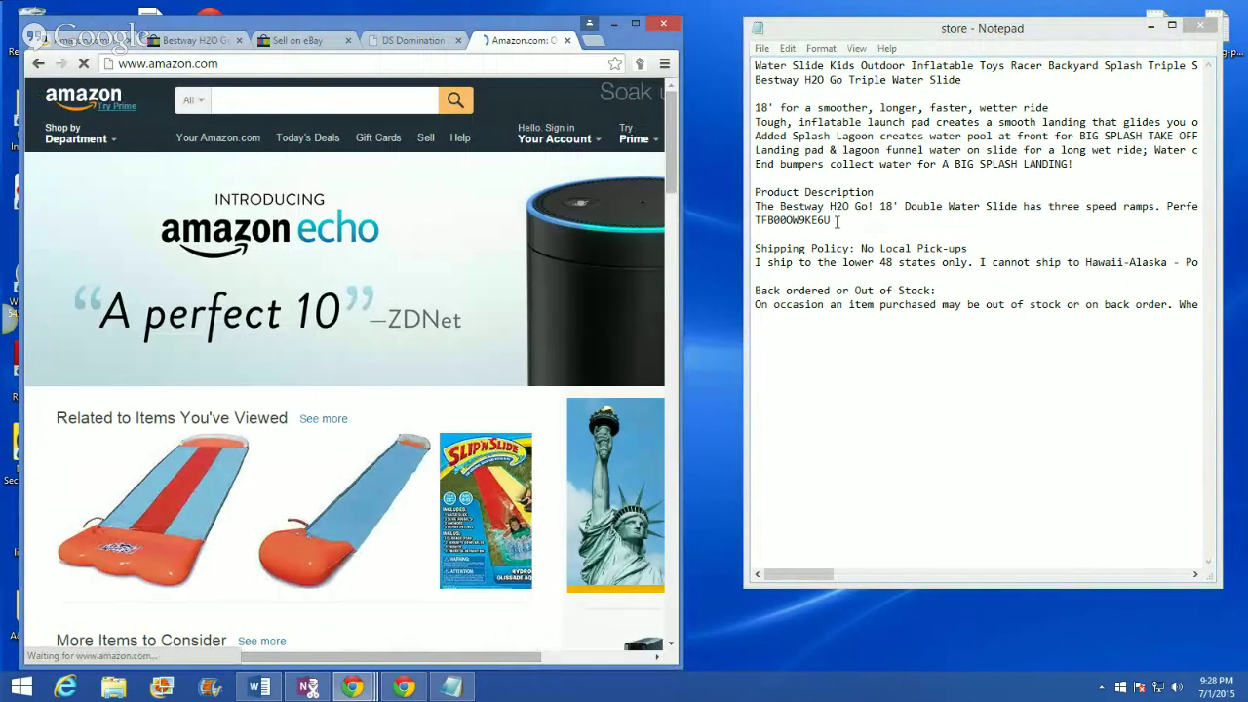
pyautogui.moveTo(831, 221); pyautogui.dragTo(767, 221)
pyautogui.rightClick(767, 221)
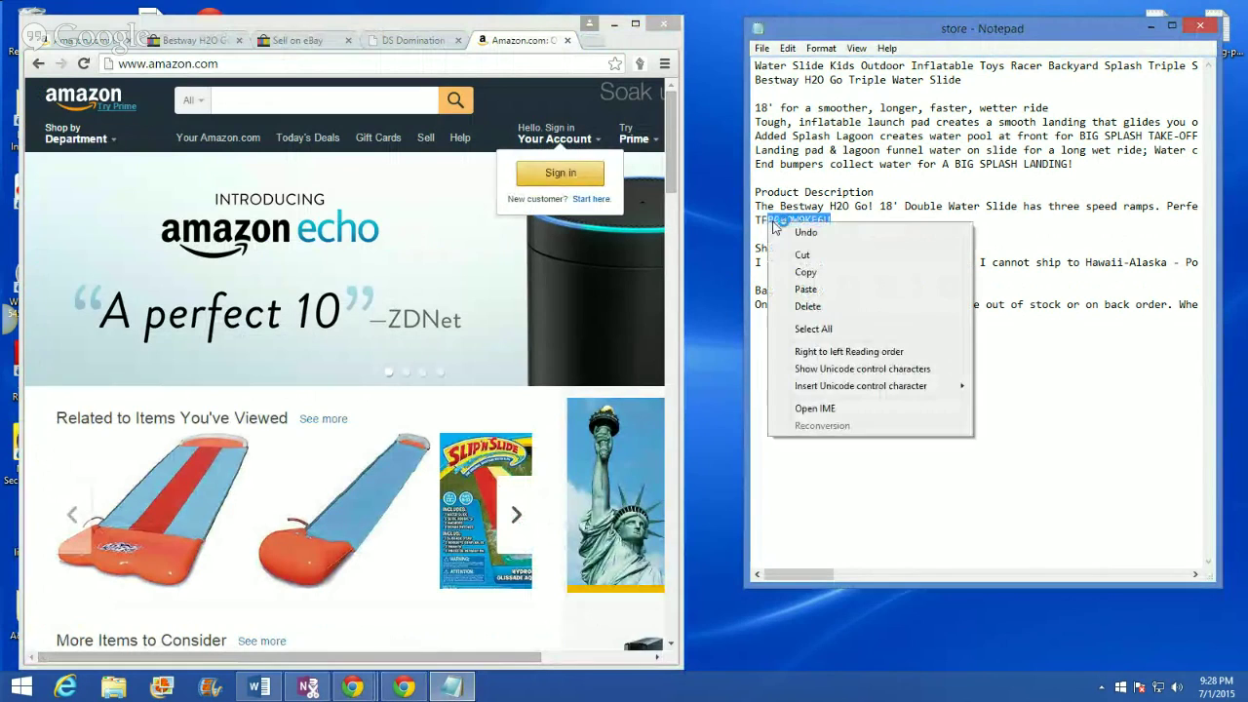
pyautogui.click(775, 271)
pyautogui.click(245, 98)
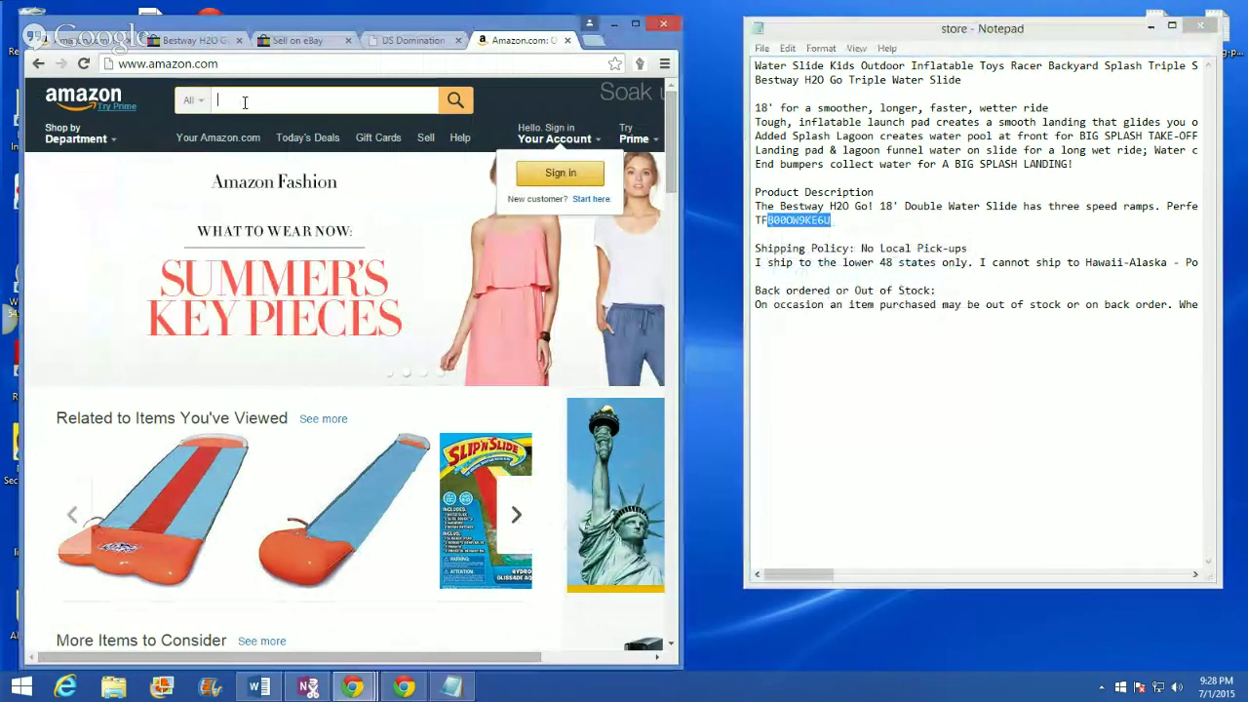
pyautogui.rightClick(244, 100)
pyautogui.click(309, 202)
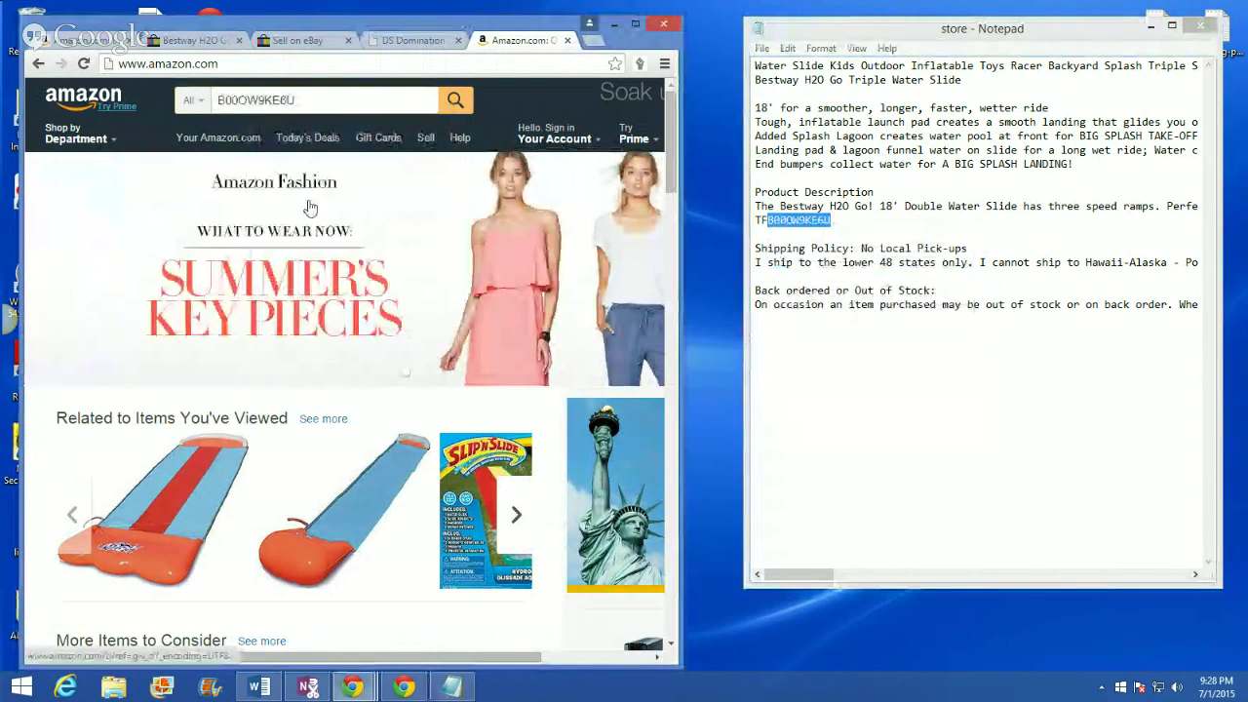
pyautogui.press('Return')
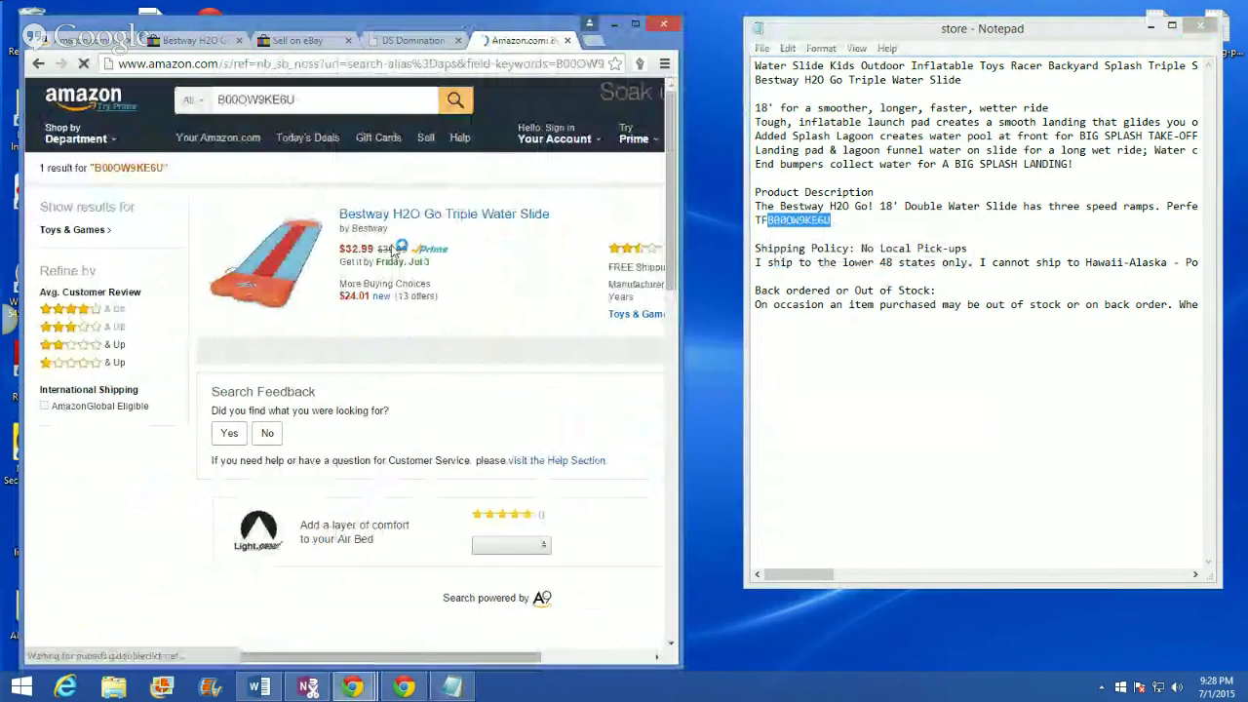
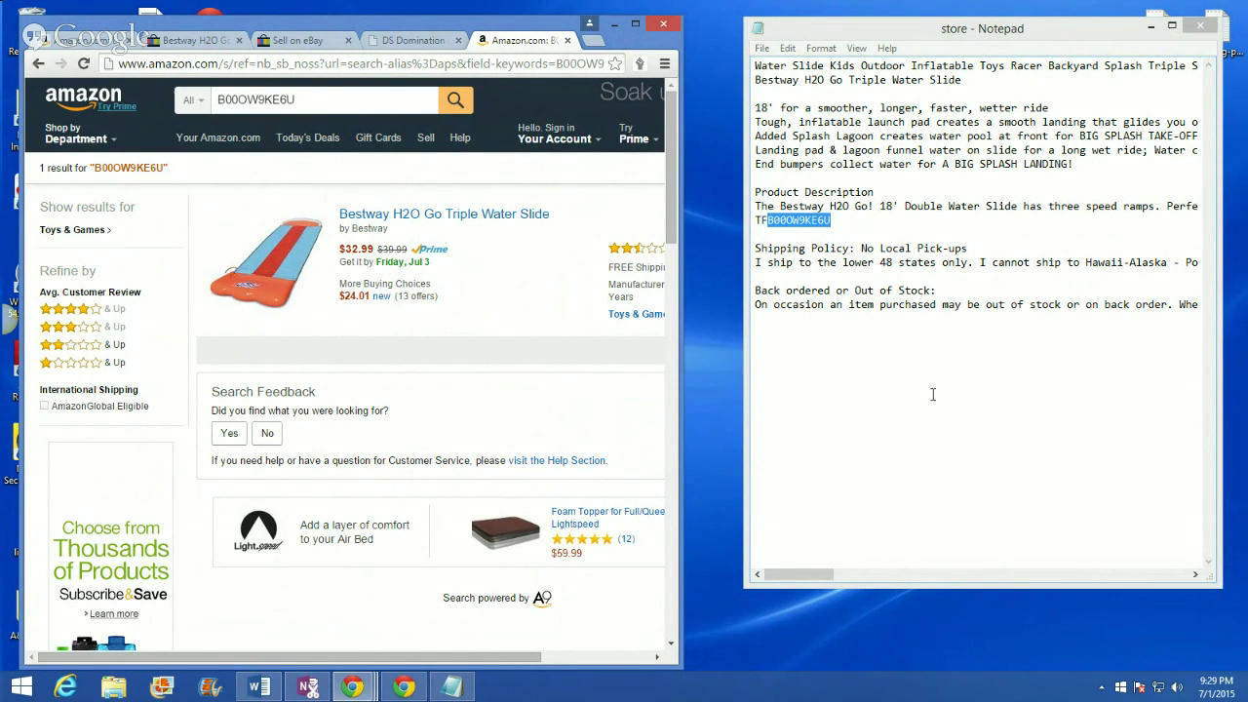
pyautogui.click(829, 375)
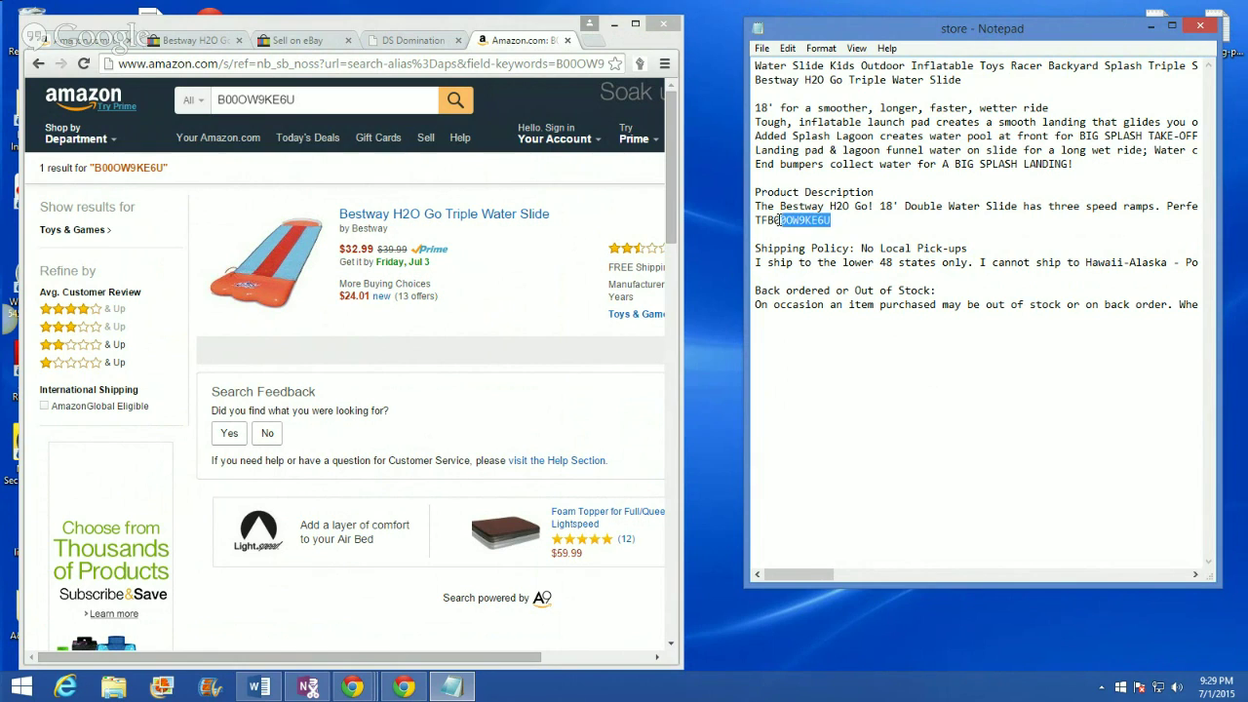
pyautogui.rightClick(753, 221)
pyautogui.click(808, 270)
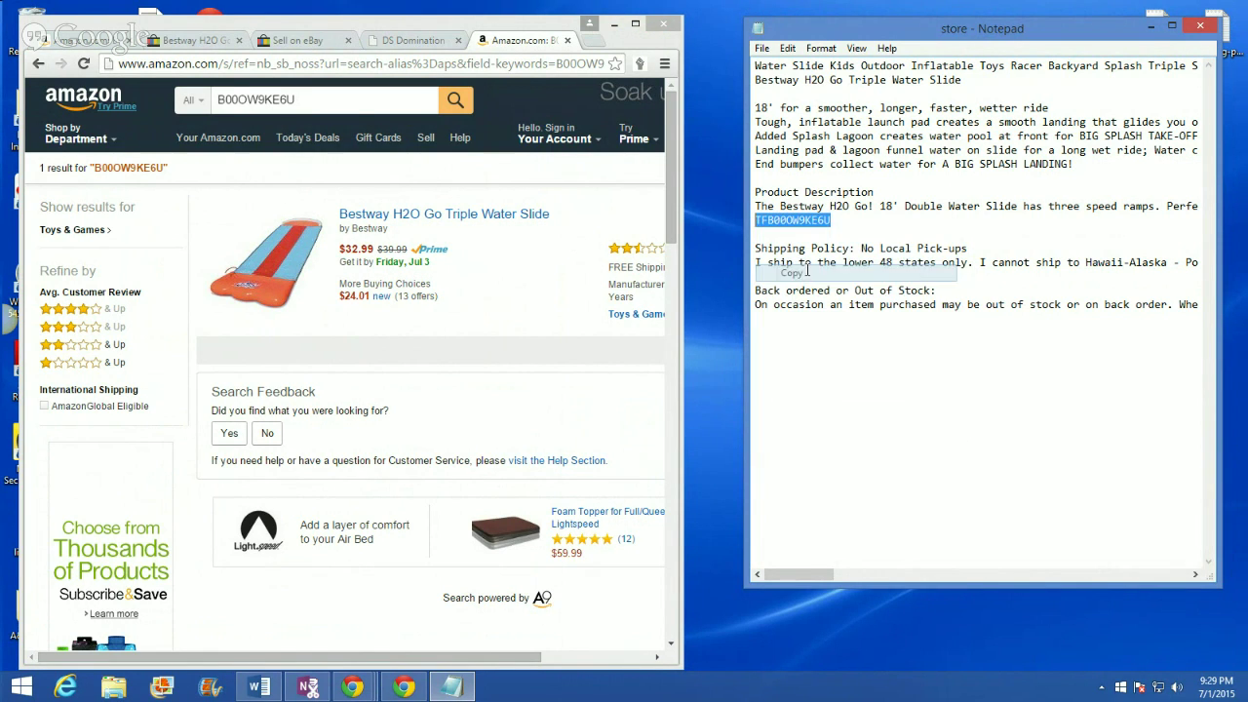
pyautogui.press('Delete')
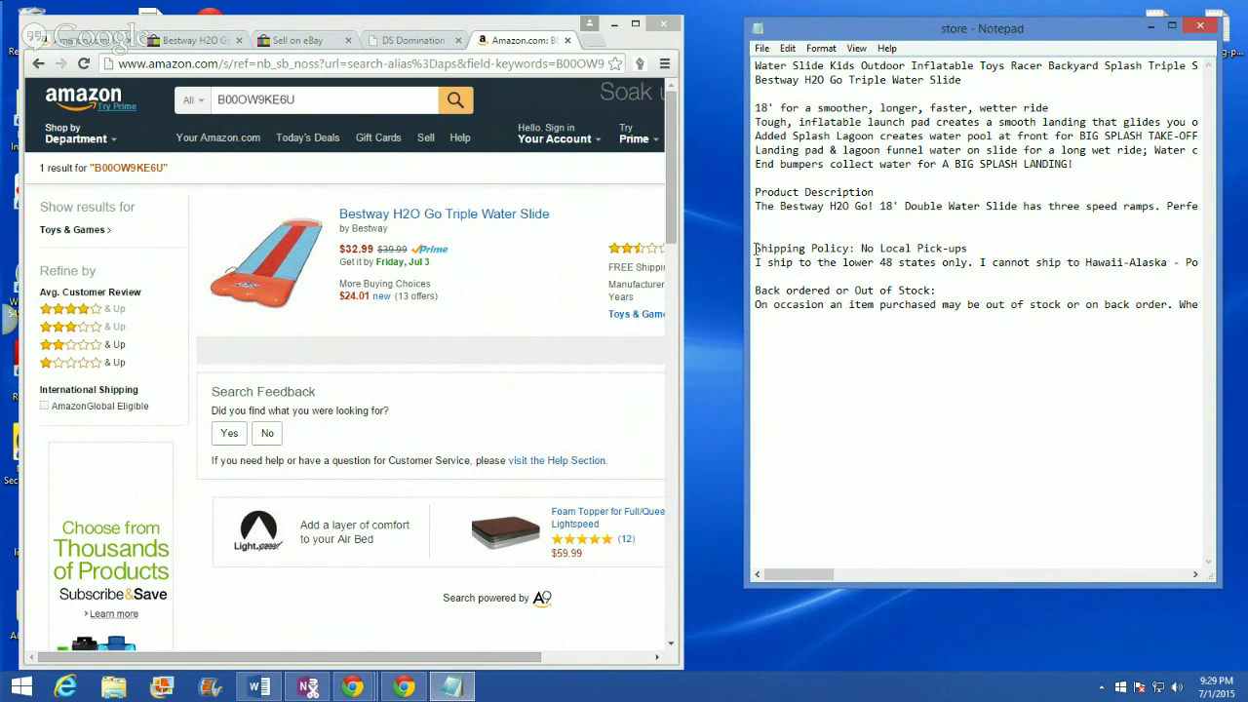
pyautogui.press('Delete')
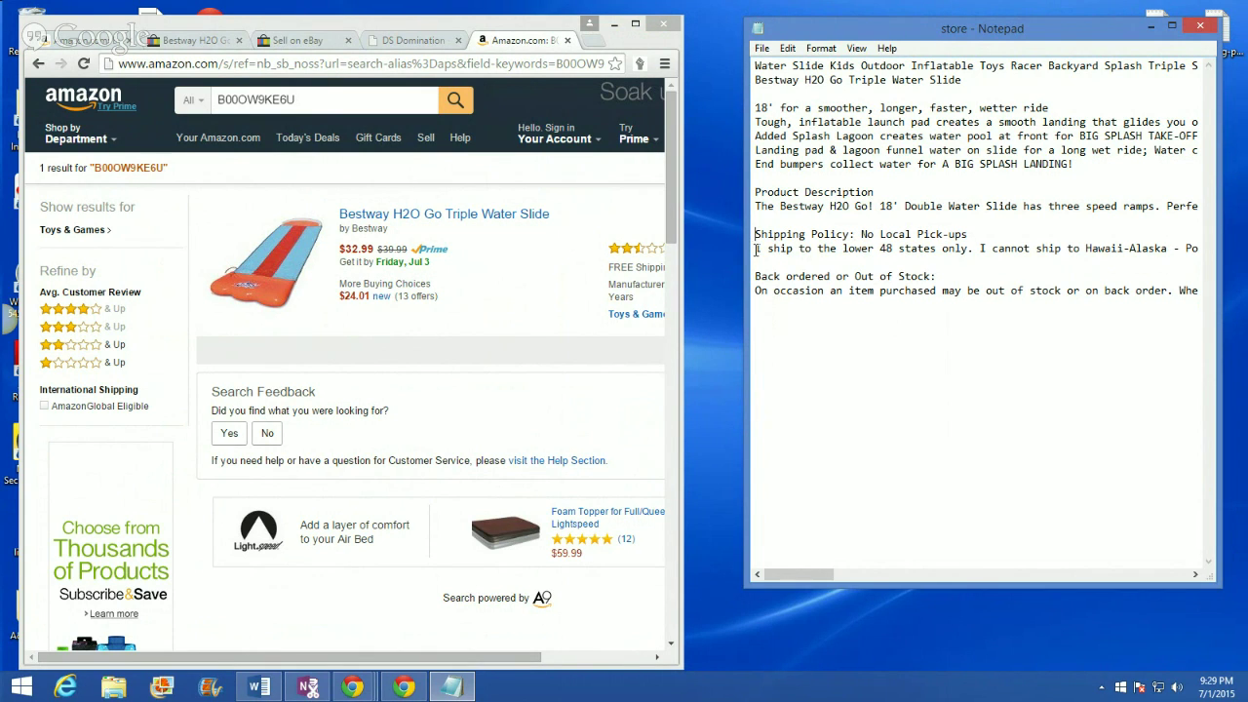
pyautogui.rightClick(755, 257)
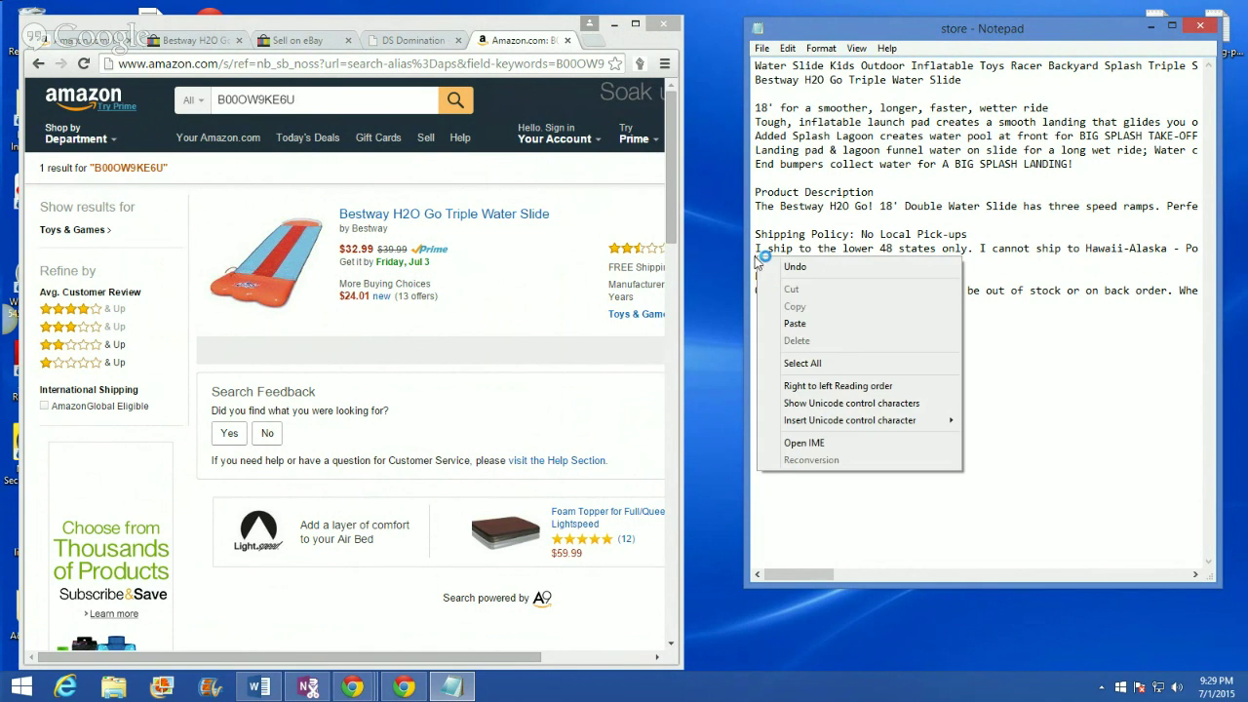
pyautogui.click(788, 326)
pyautogui.press('Return')
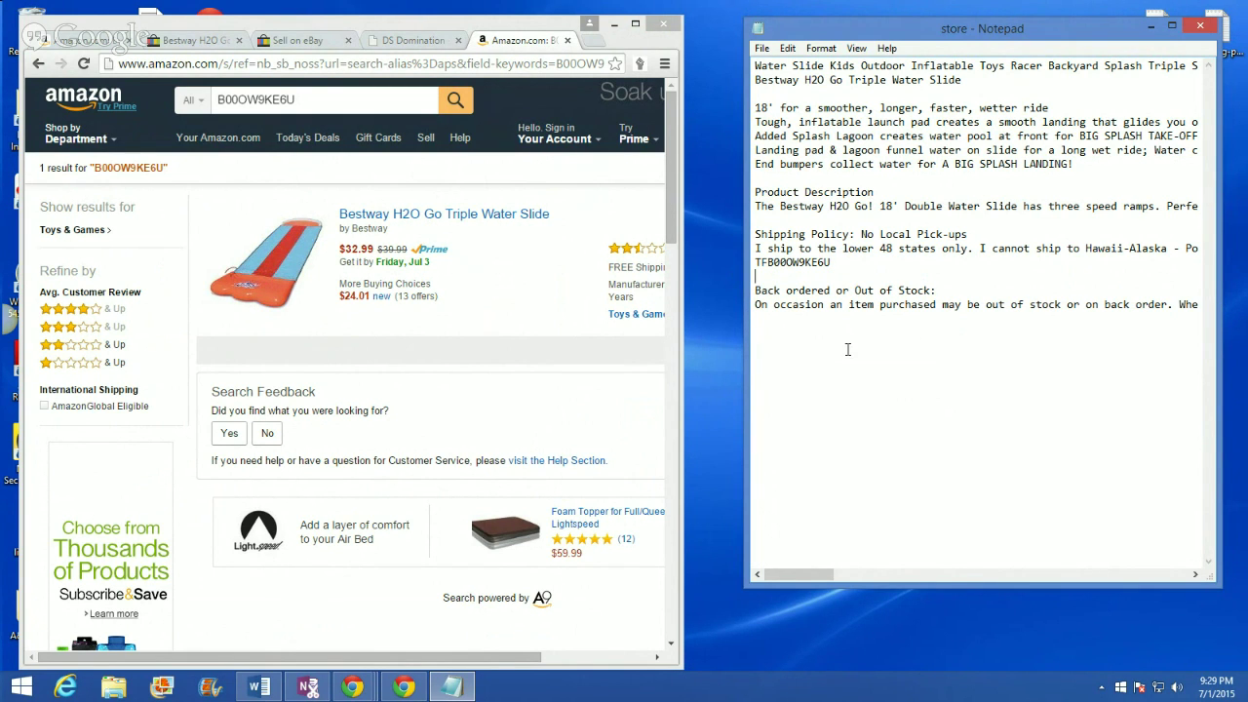
# Step: Bring up the Details section of the eBay listing form and copy the entire text of the note
pyautogui.click(288, 43)
pyautogui.scroll(-5, 468, 420)
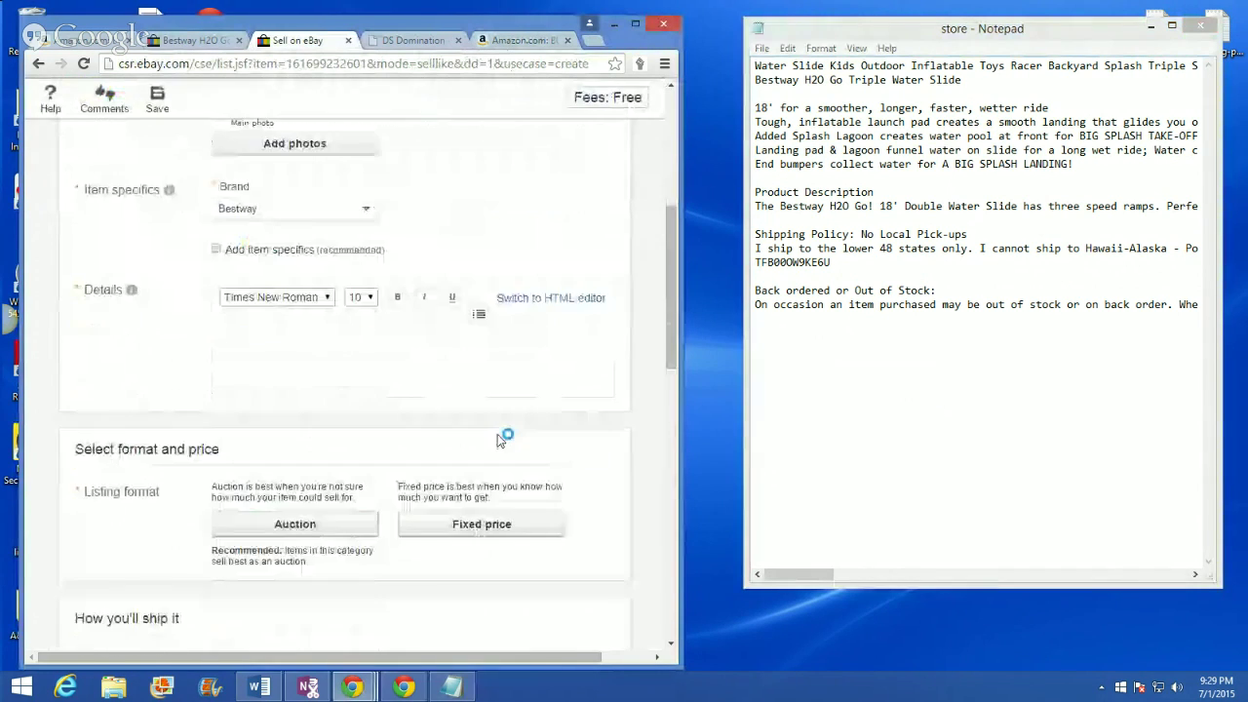
pyautogui.scroll(-1, 497, 439)
pyautogui.moveTo(129, 203)
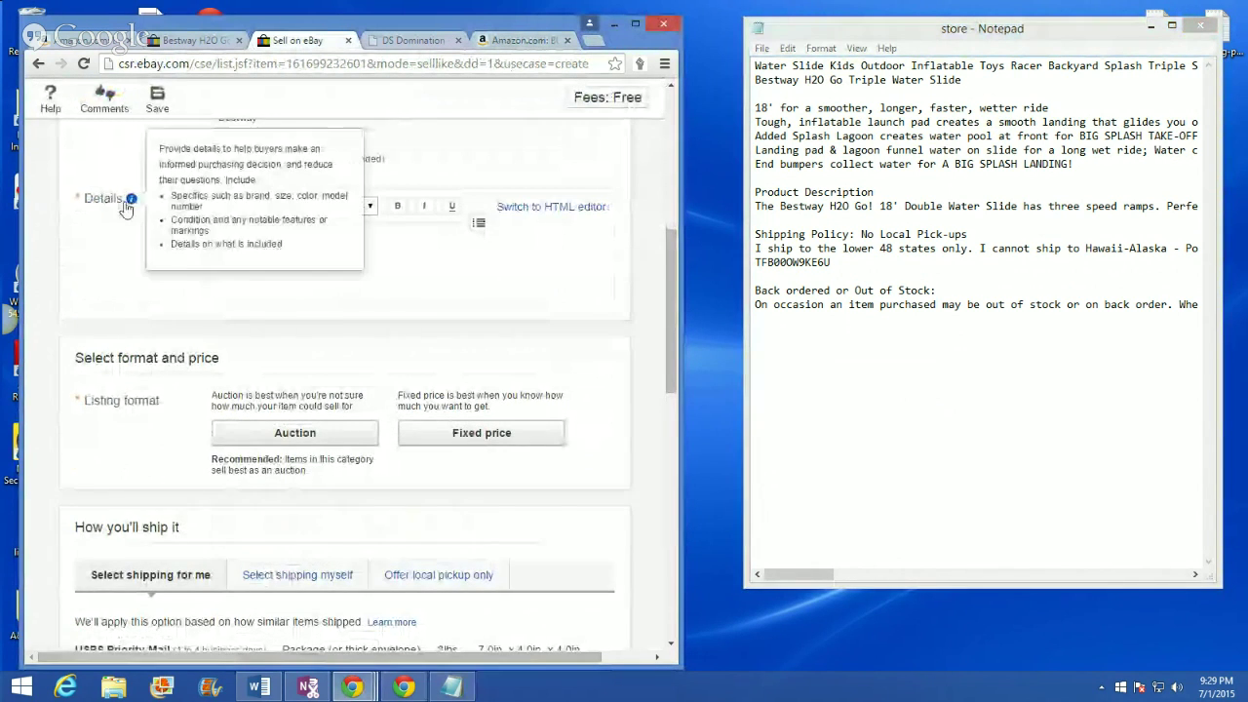
pyautogui.moveTo(858, 336); pyautogui.dragTo(752, 65)
pyautogui.rightClick(815, 125)
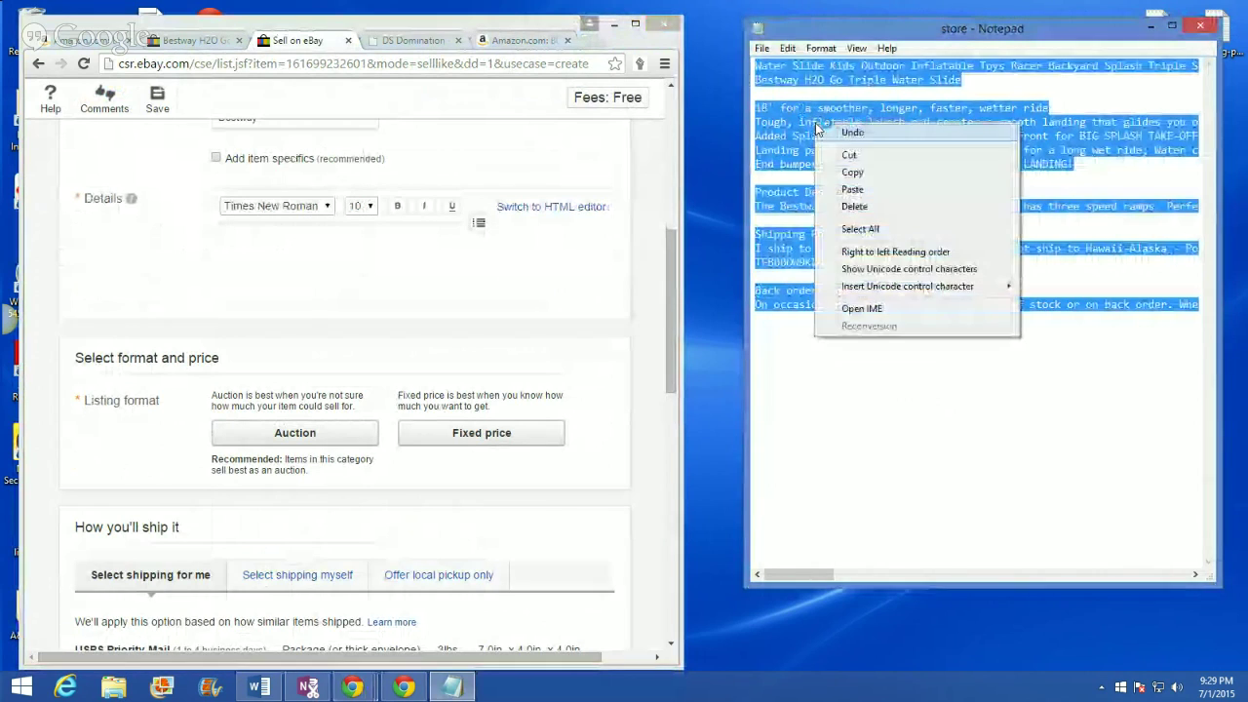
pyautogui.click(873, 176)
# Step: Close the note without saving its changes, then reopen the store file to check its original template and close it
pyautogui.click(1200, 26)
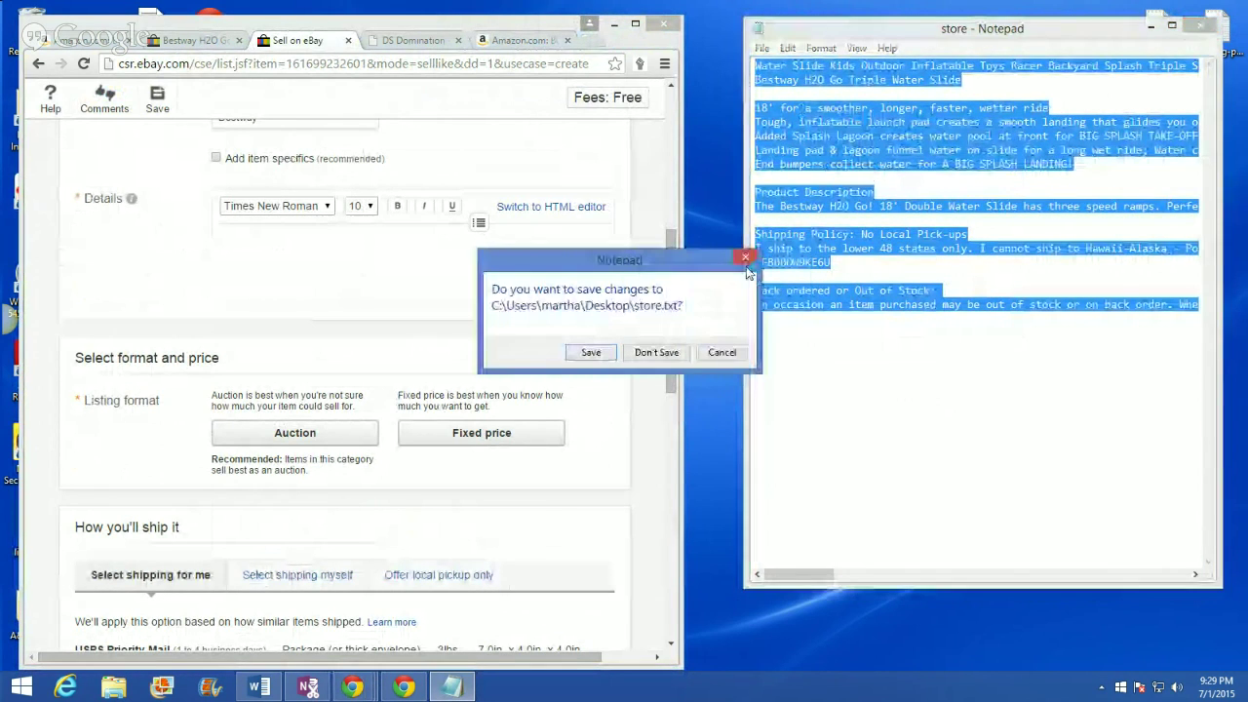
pyautogui.click(656, 352)
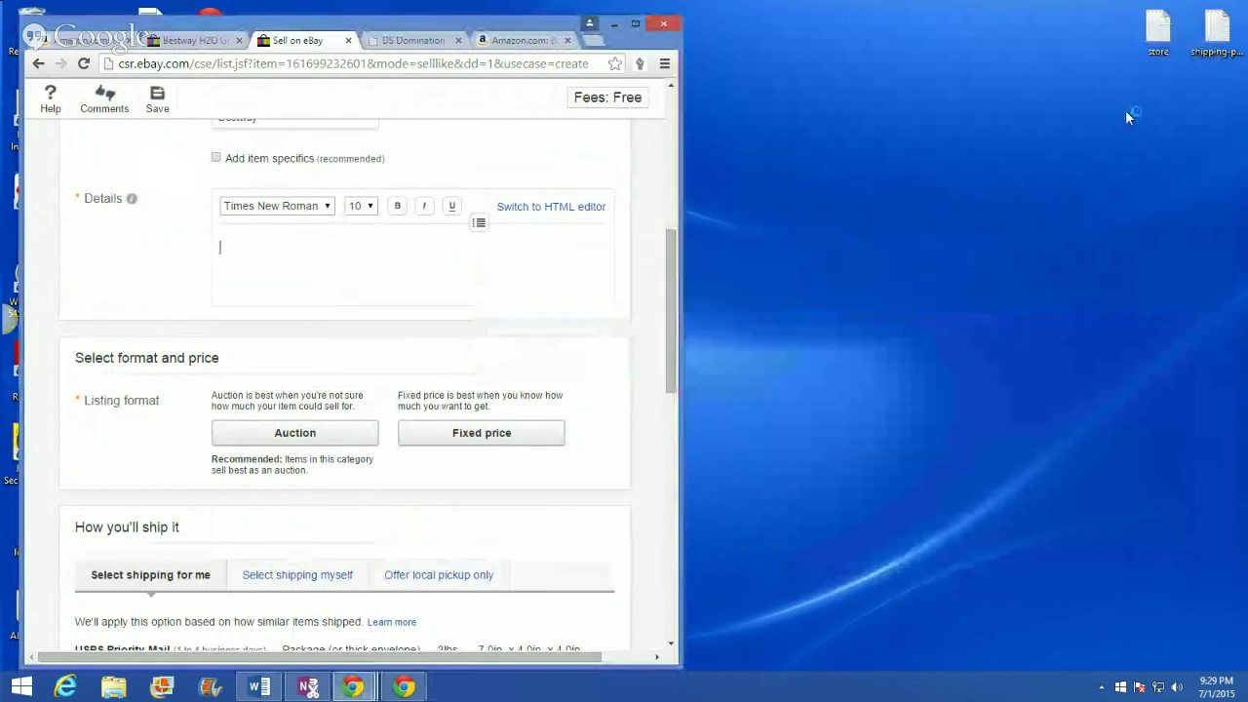
pyautogui.doubleClick(1158, 29)
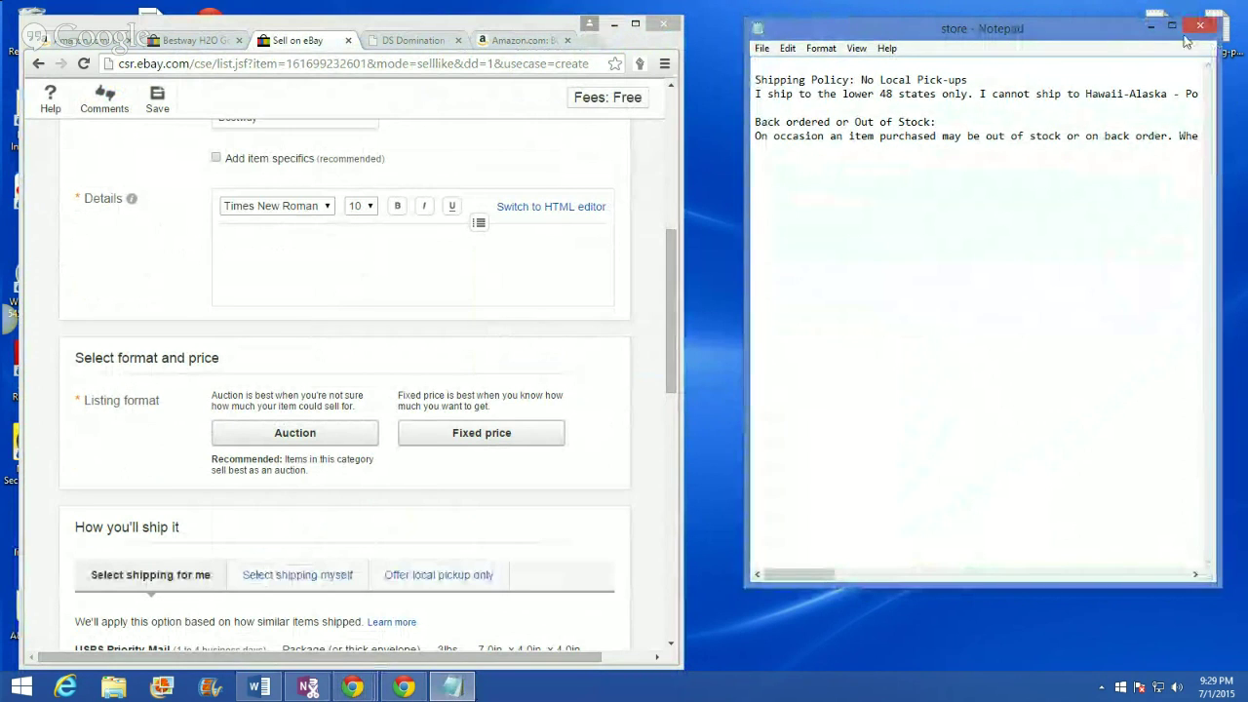
pyautogui.click(1200, 29)
# Step: Paste the copied description into the listing's Details editor and maximize the browser window
pyautogui.click(244, 242)
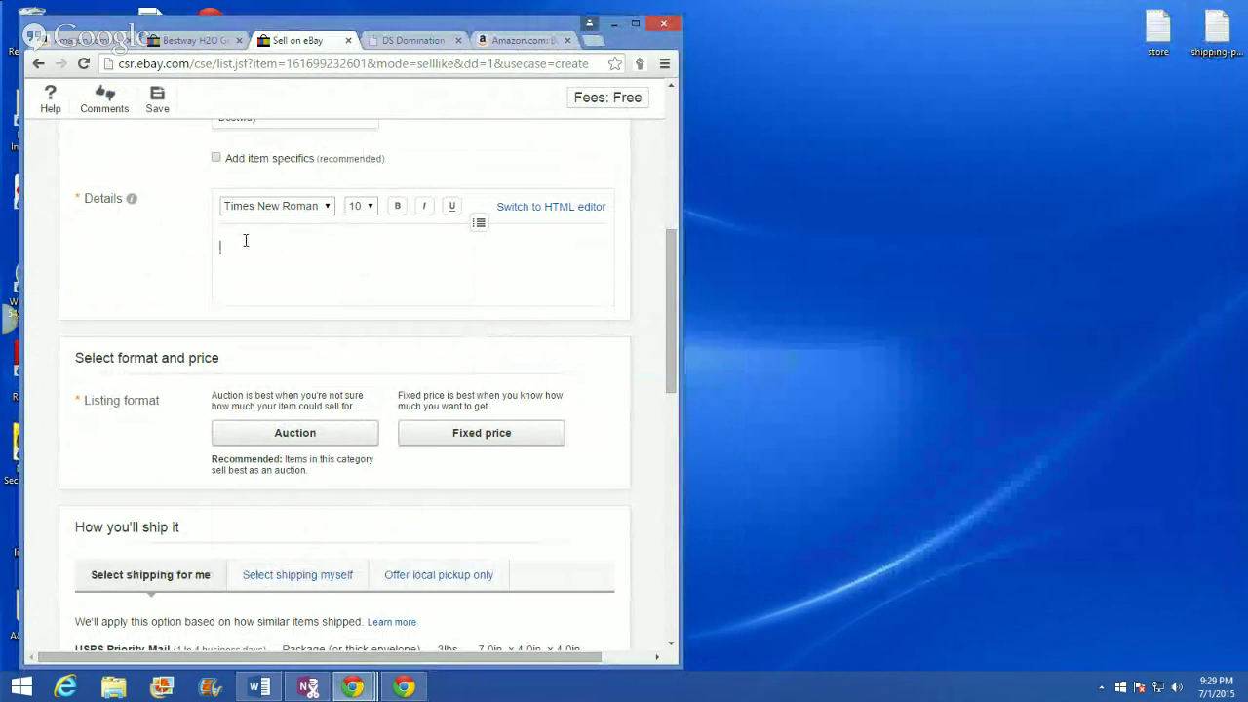
pyautogui.rightClick(246, 245)
pyautogui.click(305, 334)
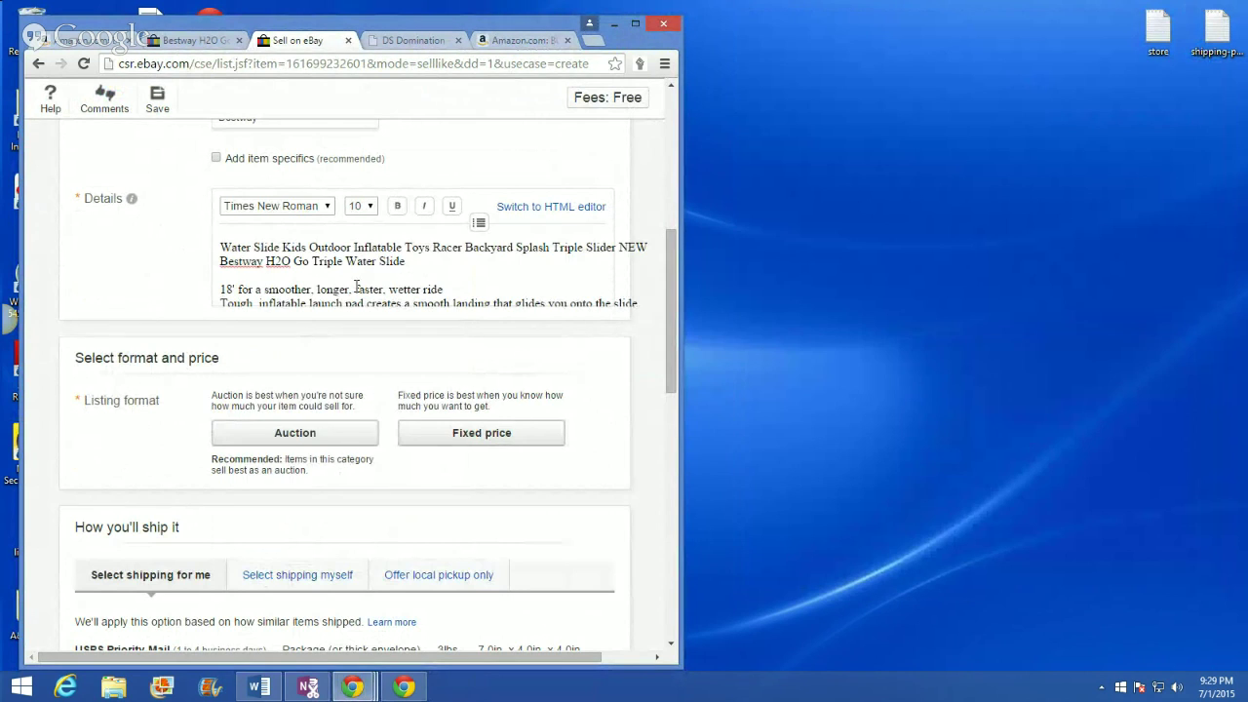
pyautogui.click(634, 23)
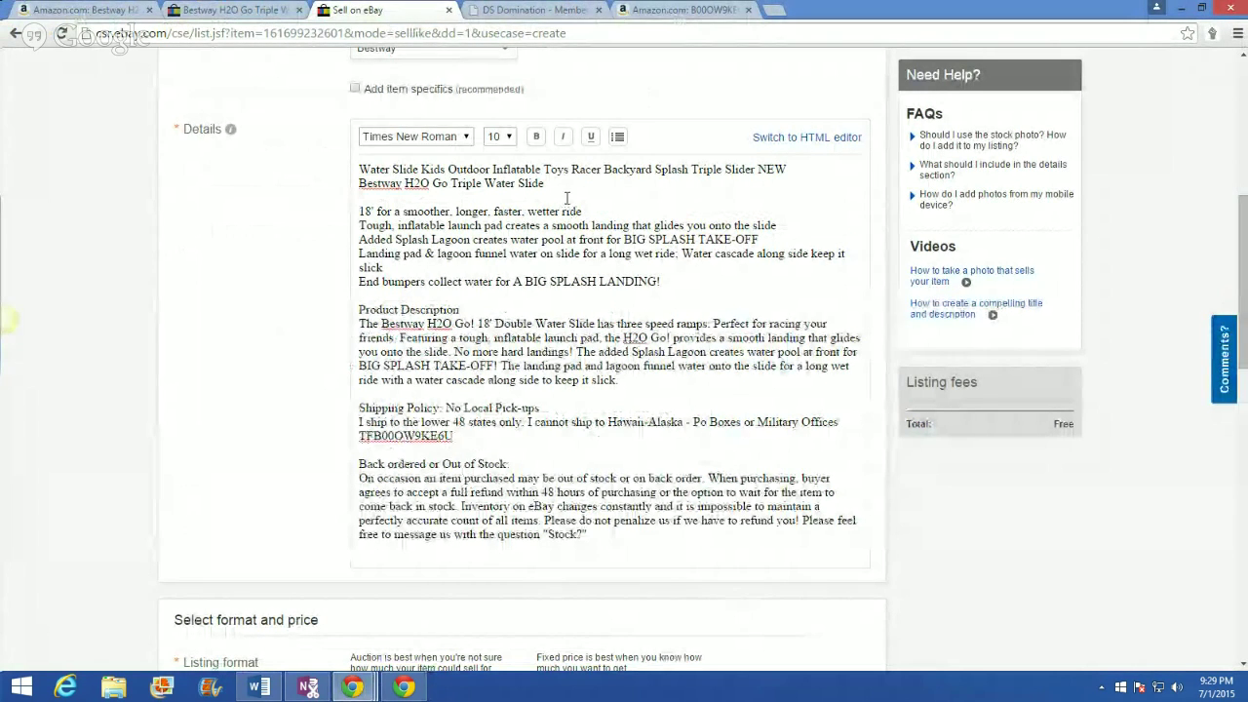
# Step: Format the two title lines at the start of the description in Arial Black, size 24, bold
pyautogui.moveTo(544, 183); pyautogui.dragTo(358, 171)
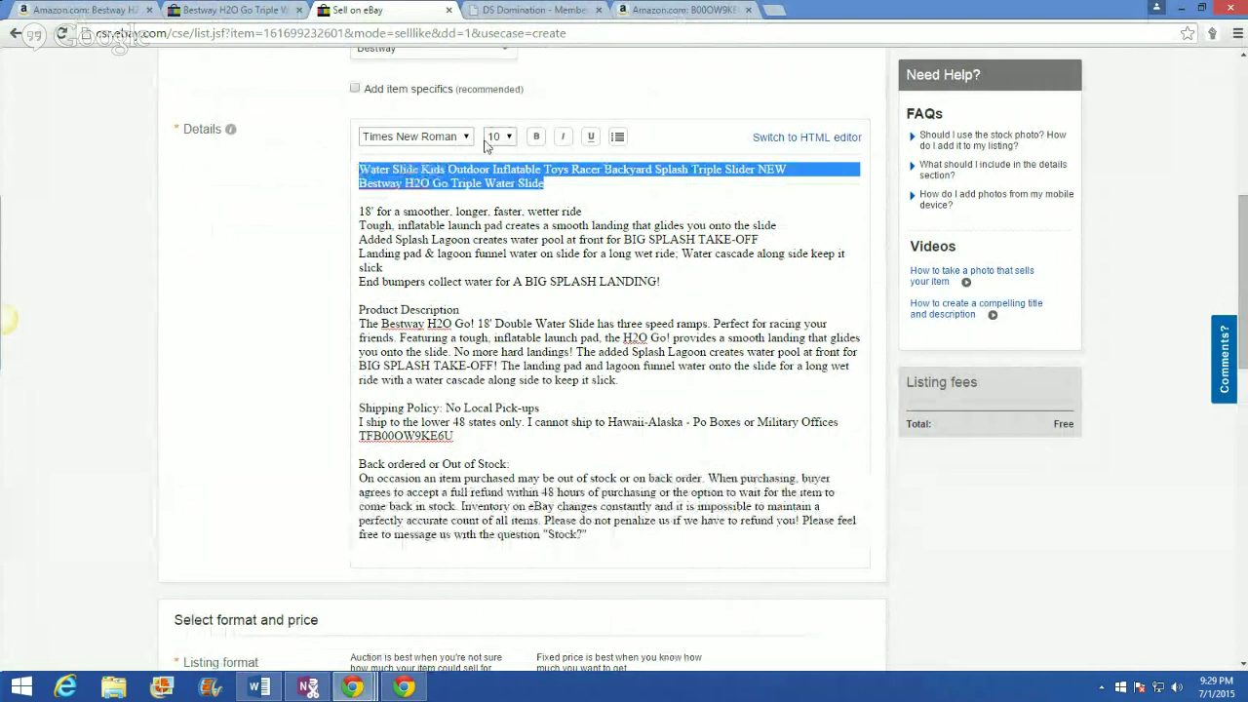
pyautogui.click(455, 136)
pyautogui.click(409, 158)
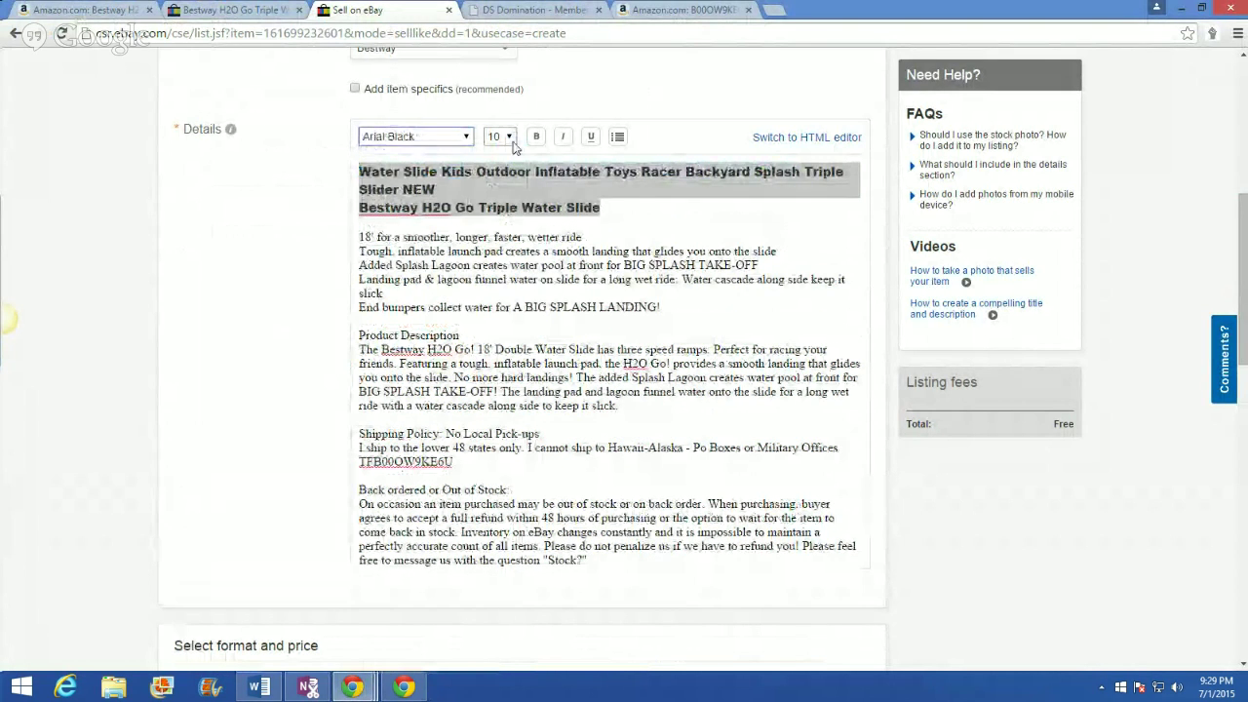
pyautogui.click(500, 137)
pyautogui.click(493, 210)
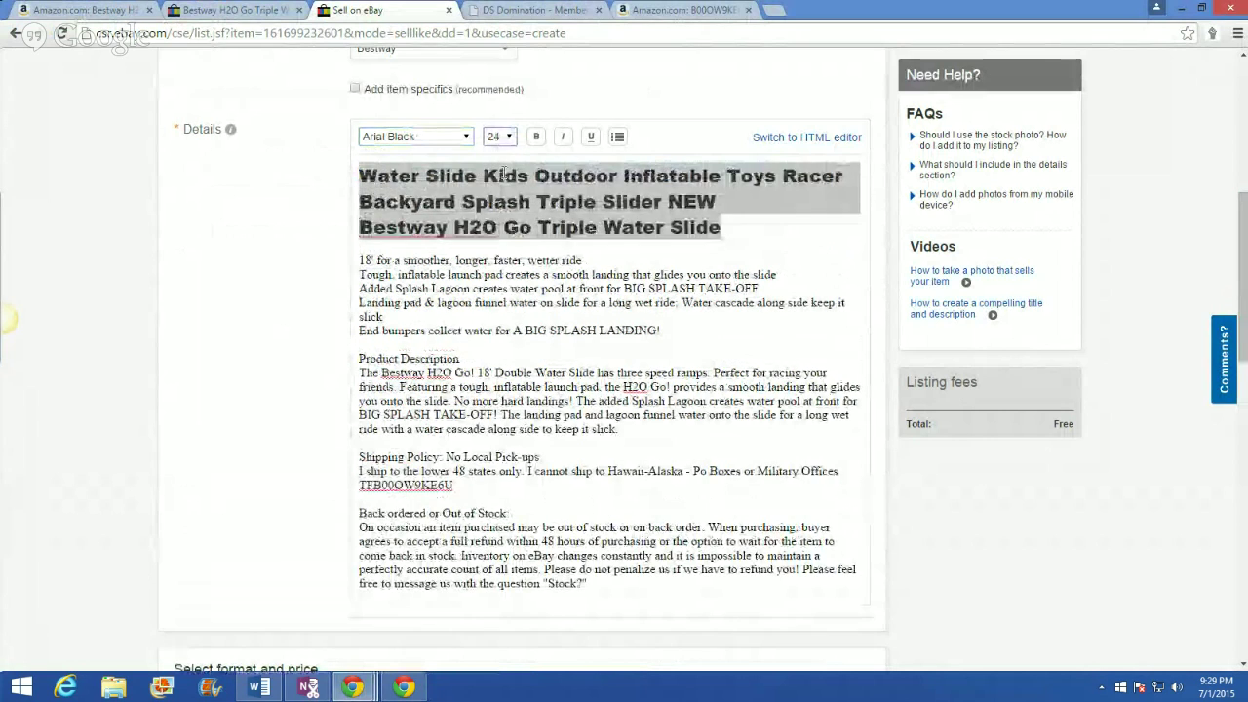
pyautogui.click(535, 136)
pyautogui.click(786, 246)
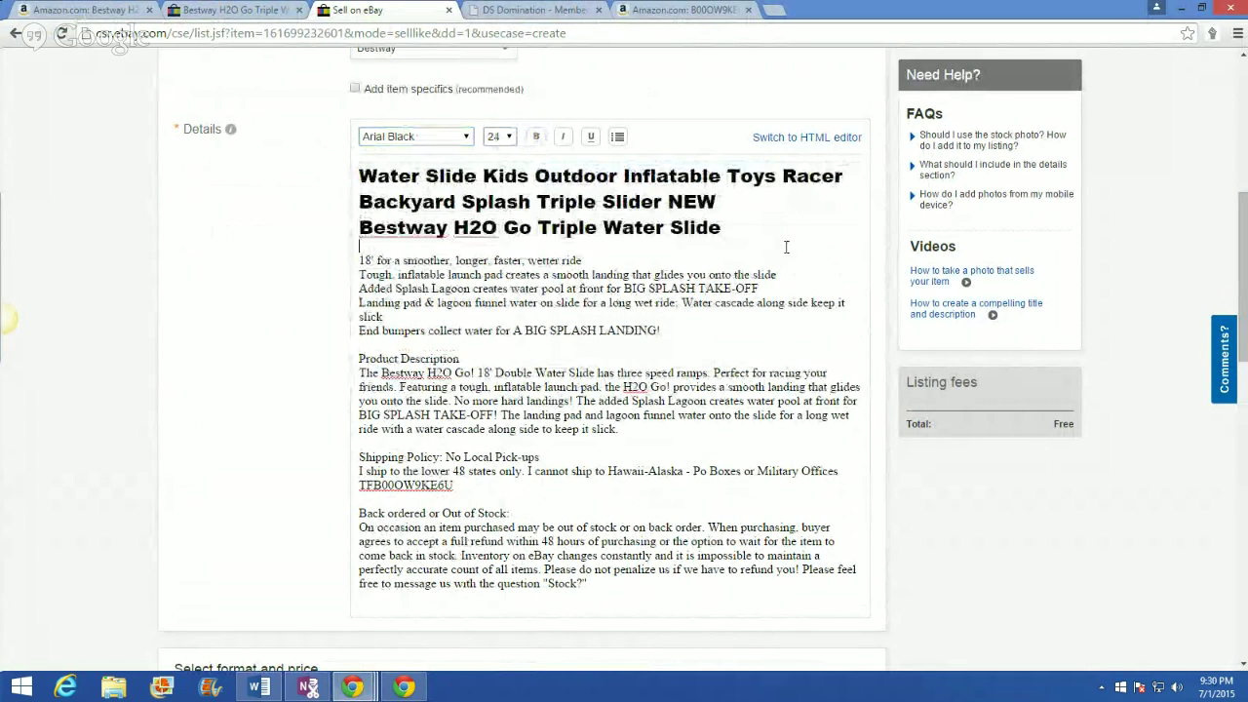
# Step: Turn the feature lines from "18' for a smoother" to "A BIG SPLASH LANDING!" into a bulleted list in Verdana
pyautogui.click(672, 330)
pyautogui.moveTo(673, 331); pyautogui.dragTo(359, 261)
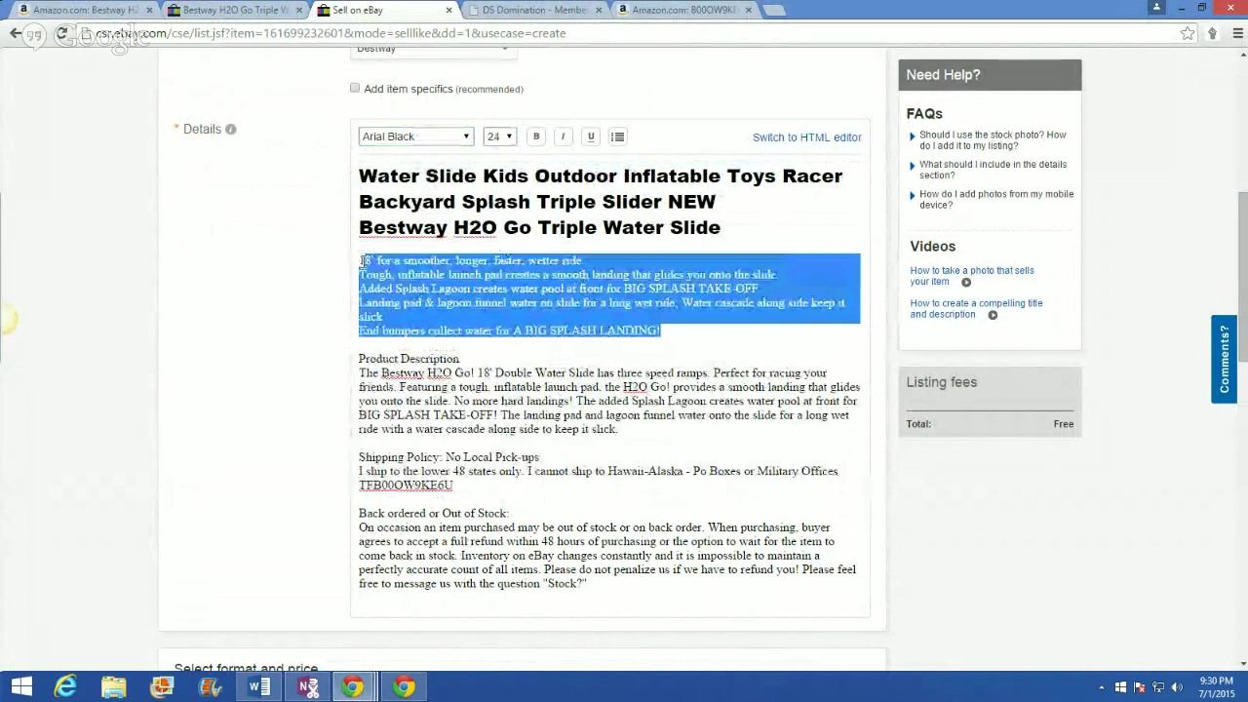
pyautogui.click(617, 137)
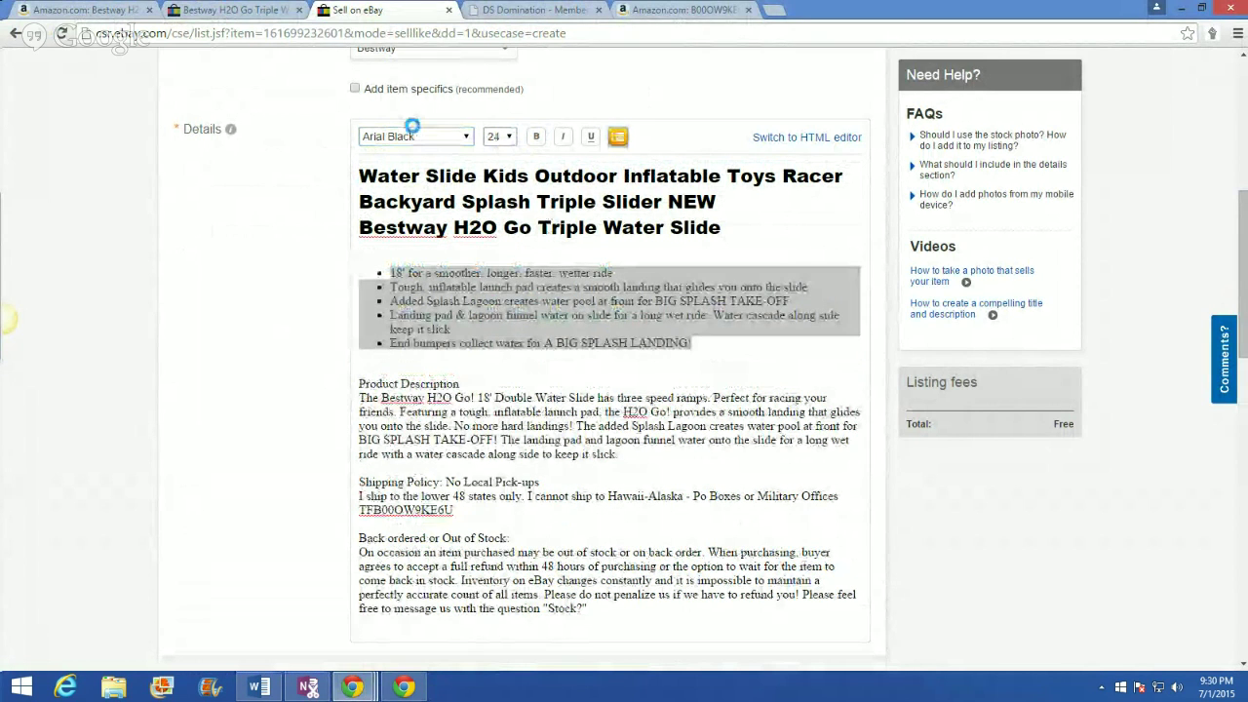
pyautogui.click(414, 129)
pyautogui.click(412, 232)
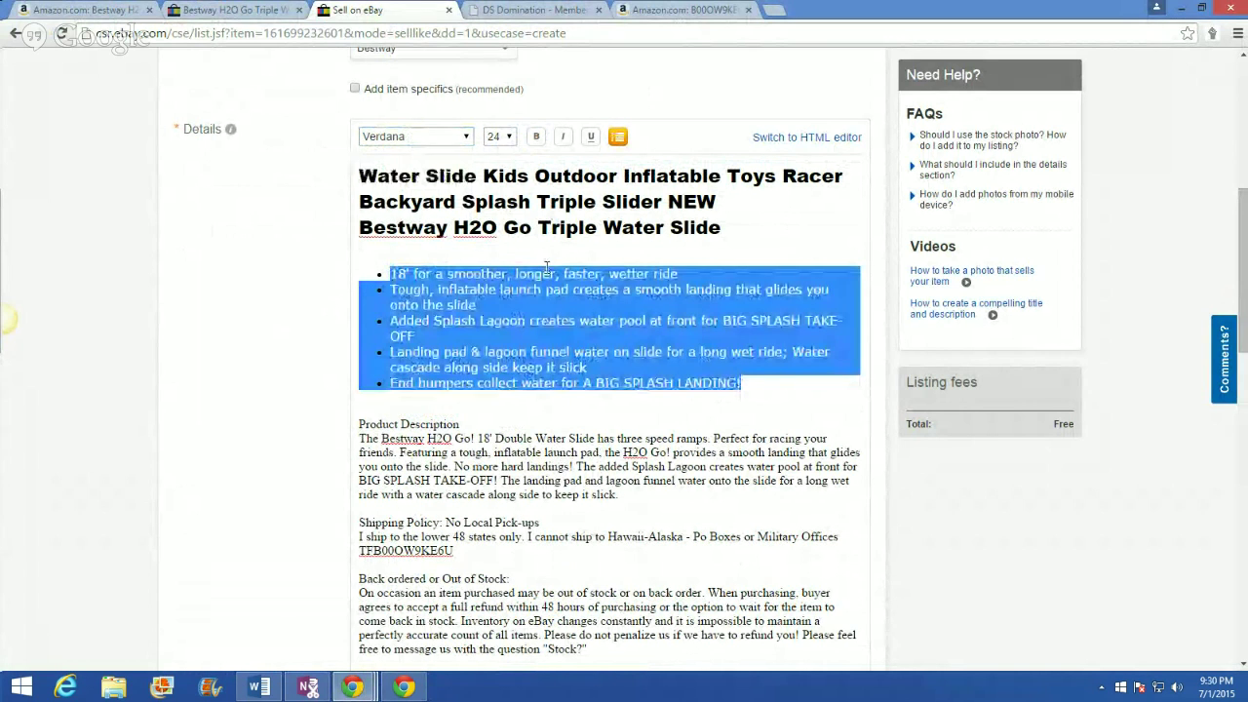
pyautogui.click(760, 274)
pyautogui.press('Up')
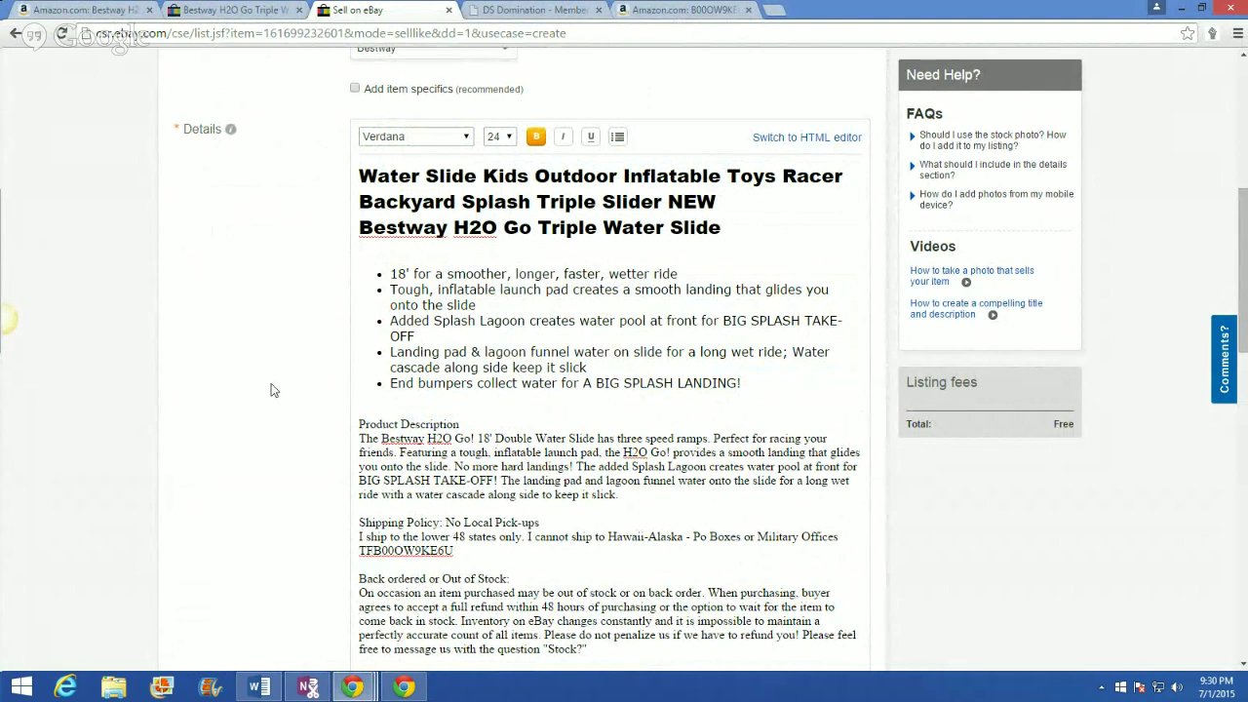
# Step: Format the "Product Description" heading in Arial Black, size 24, bold
pyautogui.scroll(-1, 273, 390)
pyautogui.moveTo(465, 347); pyautogui.dragTo(358, 347)
pyautogui.click(393, 66)
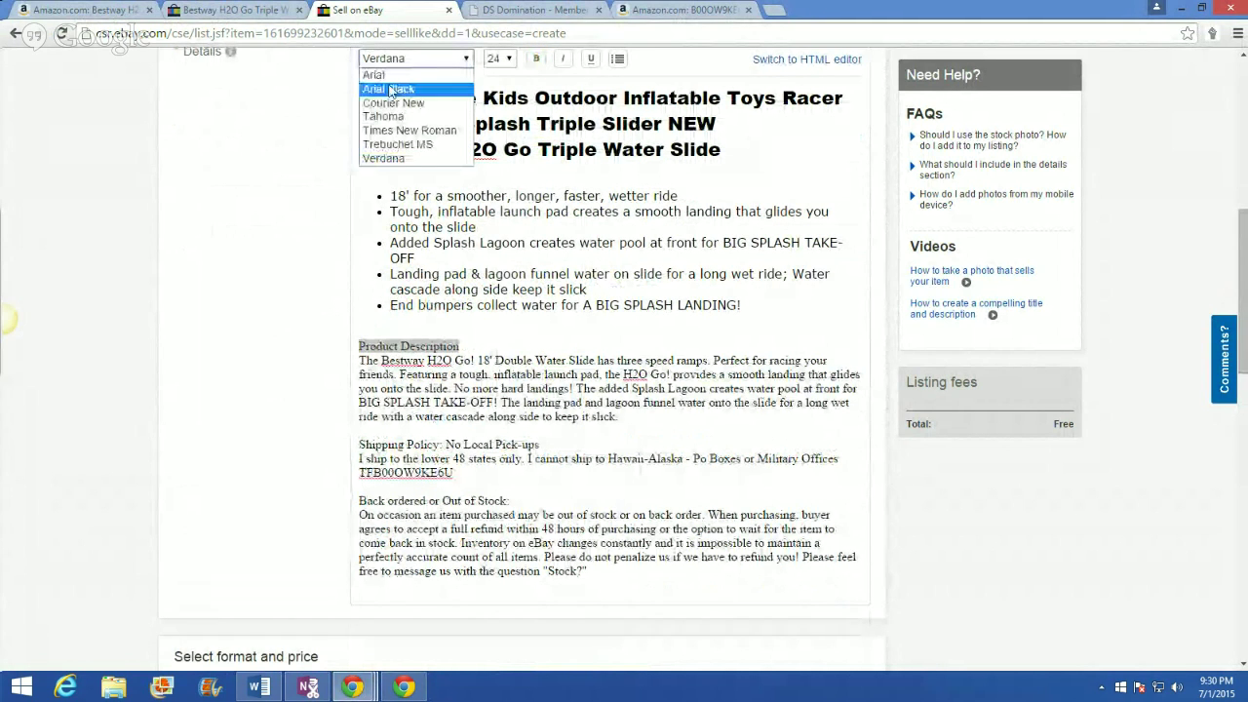
pyautogui.click(390, 87)
pyautogui.click(495, 61)
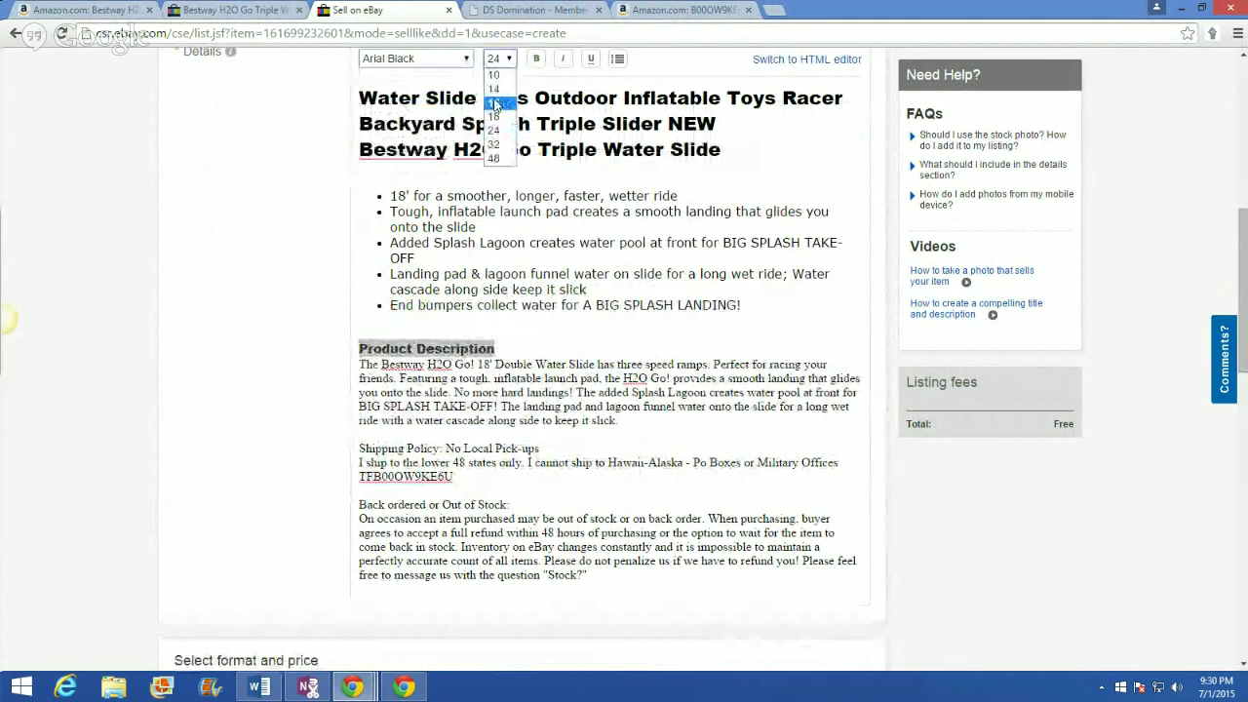
pyautogui.click(494, 107)
pyautogui.click(494, 61)
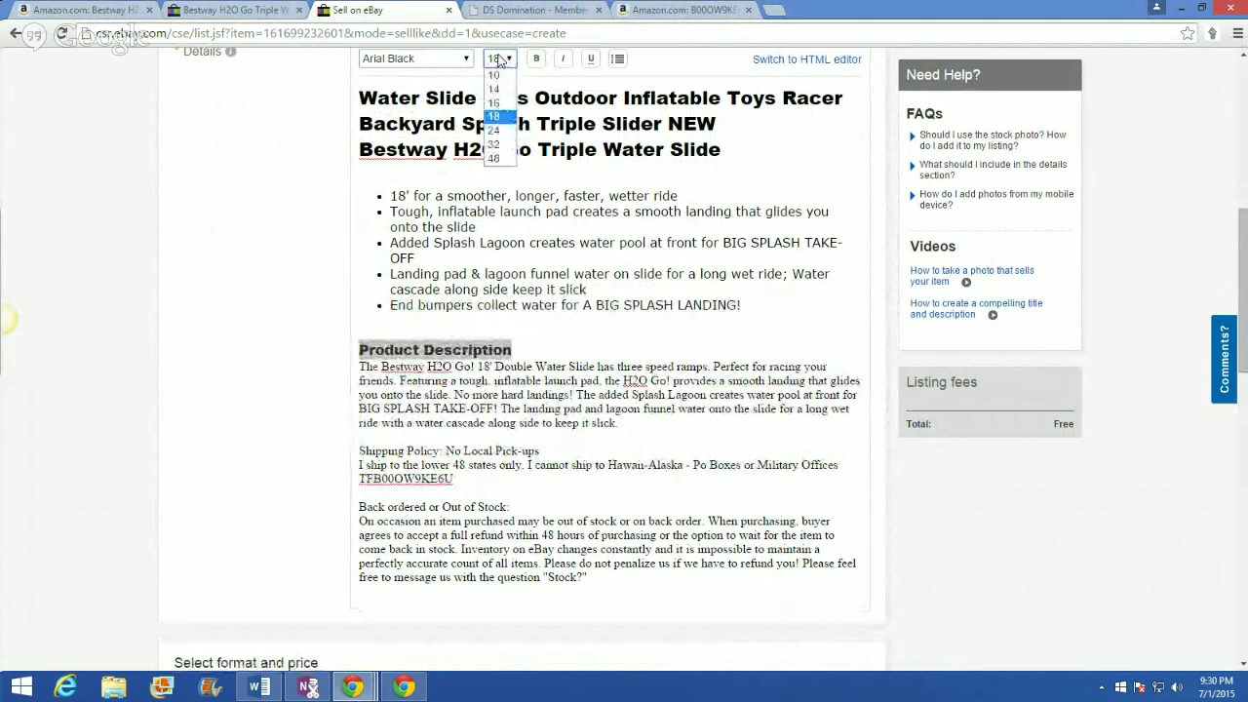
pyautogui.click(496, 141)
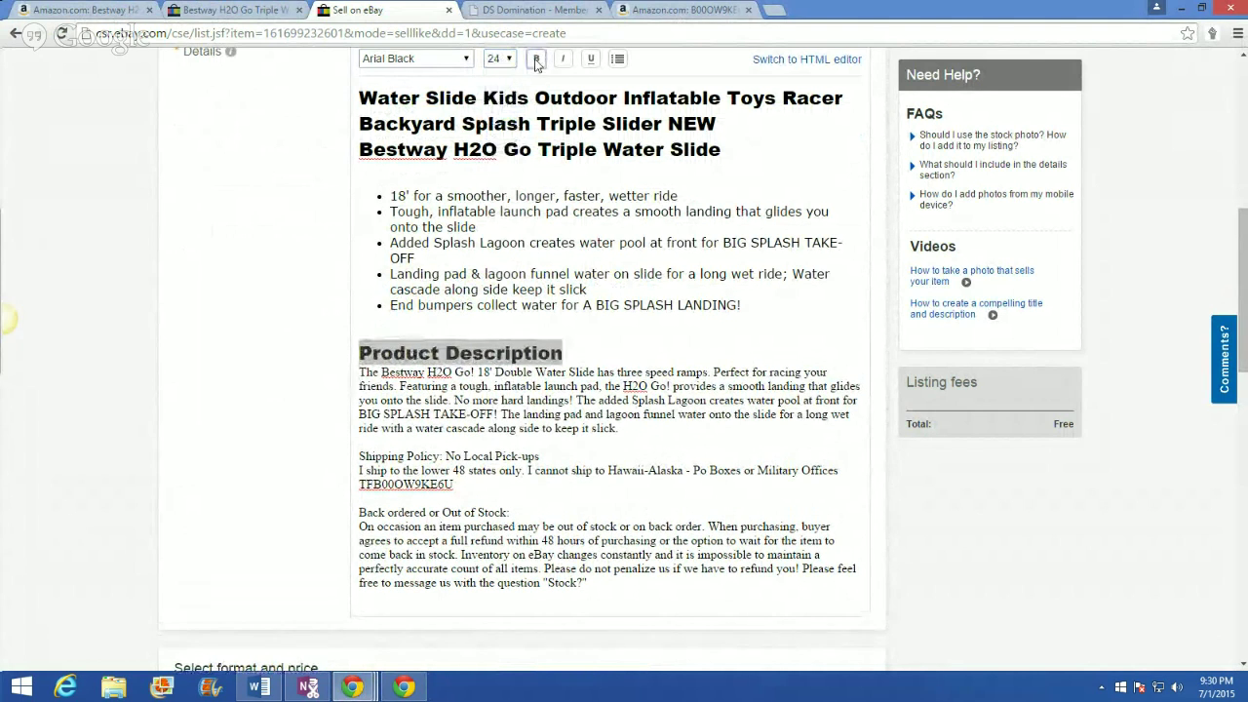
pyautogui.click(608, 324)
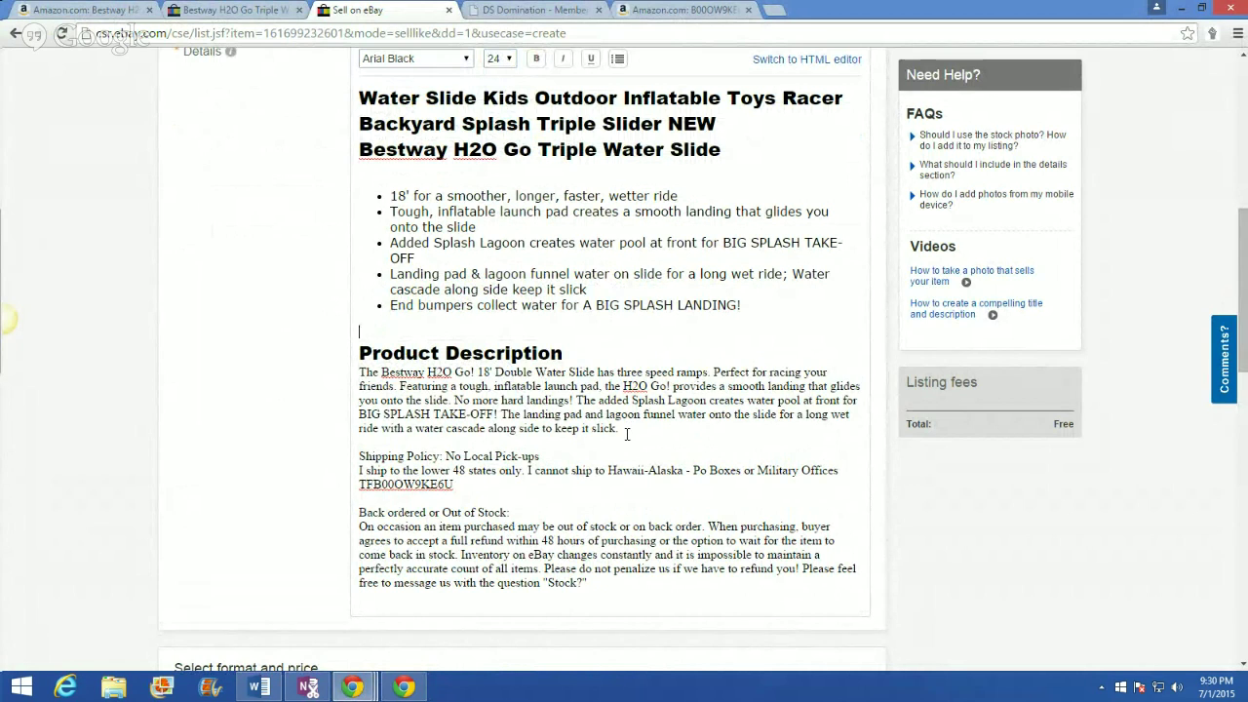
# Step: Set the font of the paragraph under the "Product Description" heading to Verdana
pyautogui.moveTo(585, 414); pyautogui.dragTo(349, 366)
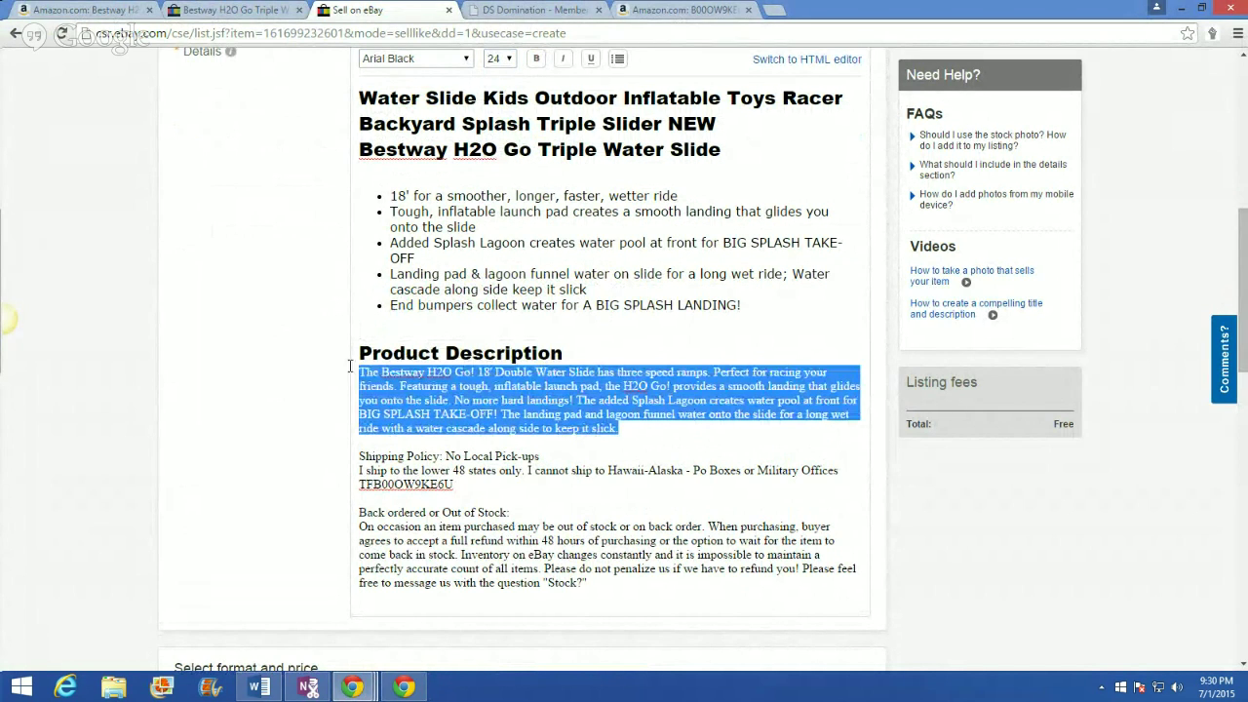
pyautogui.click(418, 58)
pyautogui.click(398, 158)
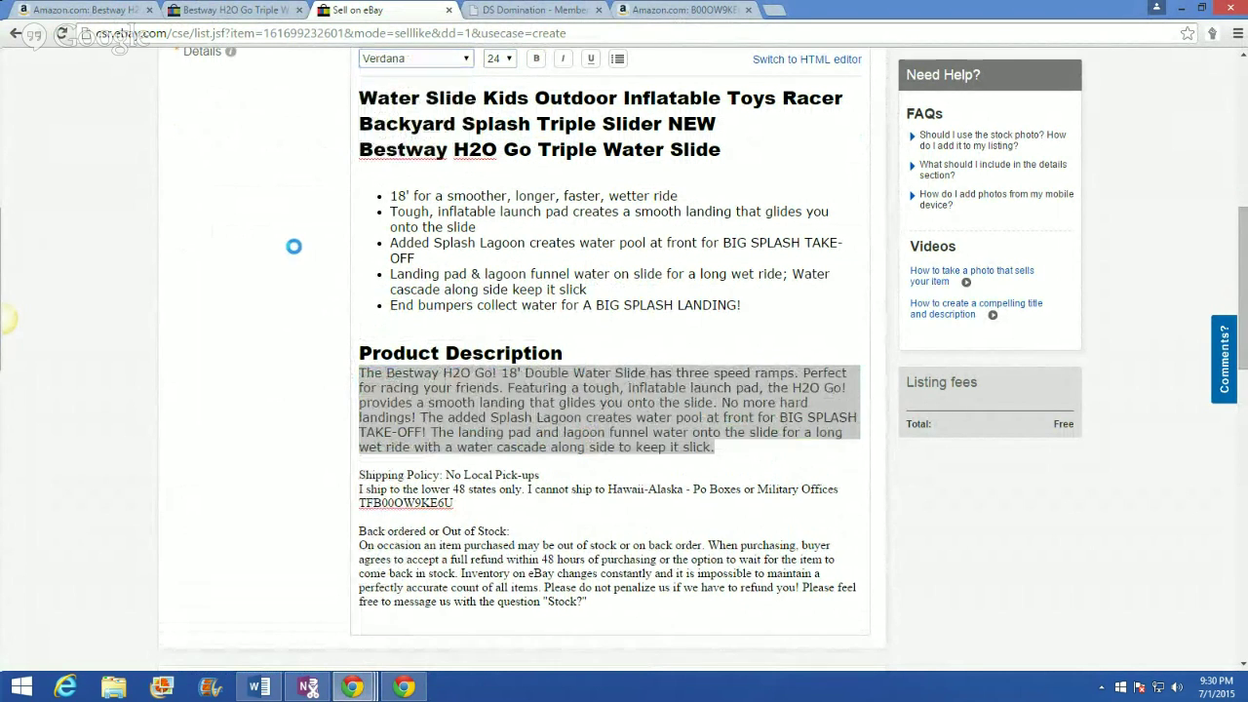
pyautogui.click(673, 333)
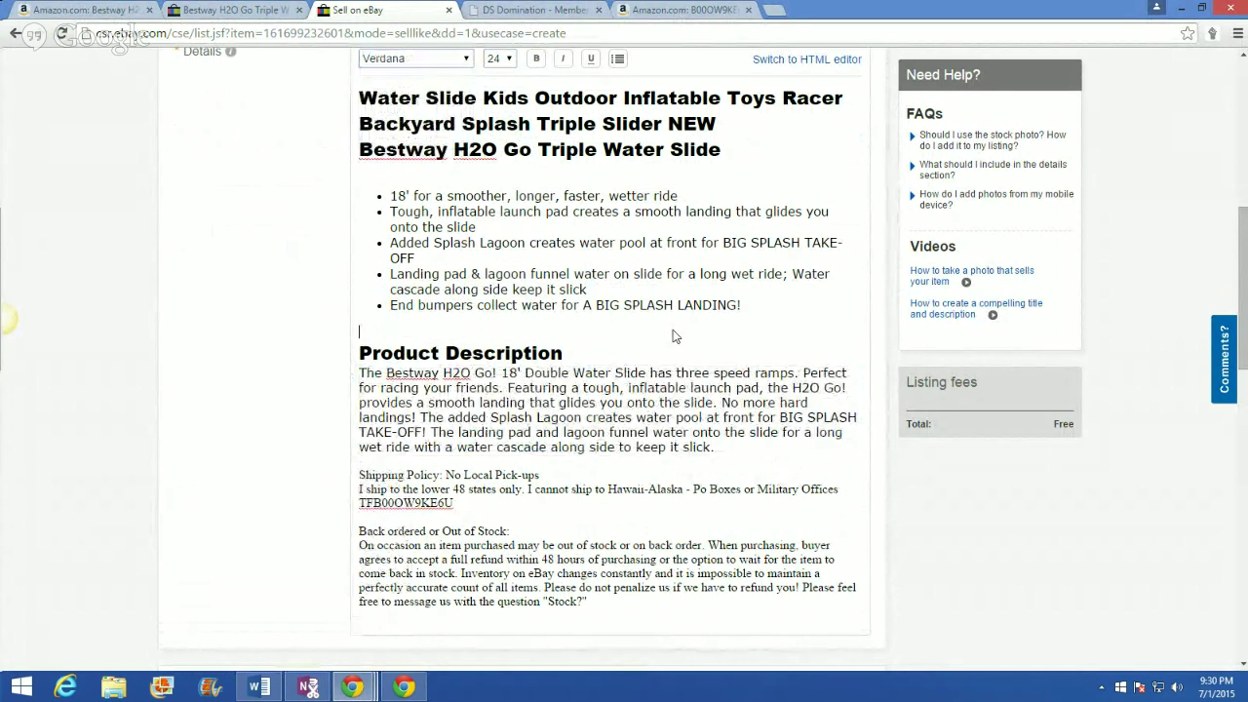
# Step: Italicize the words "Water Slide" in the first sentence of the product description paragraph
pyautogui.scroll(6, 673, 334)
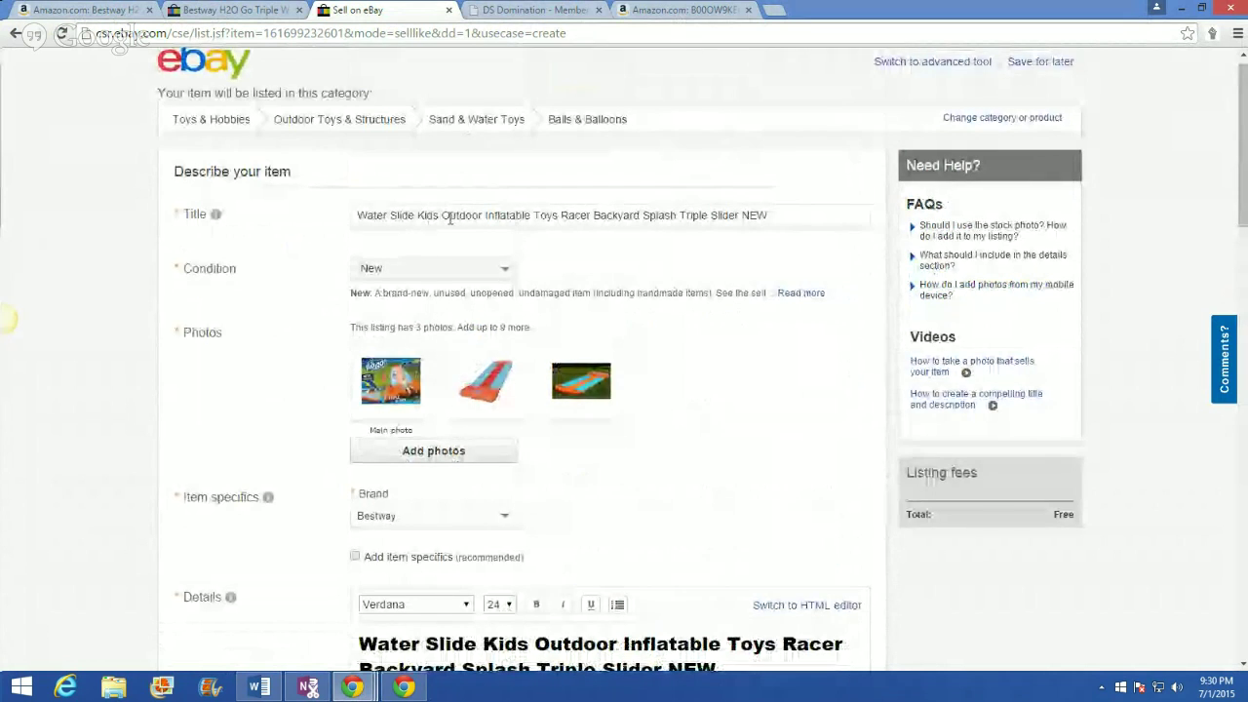
pyautogui.scroll(-7, 683, 424)
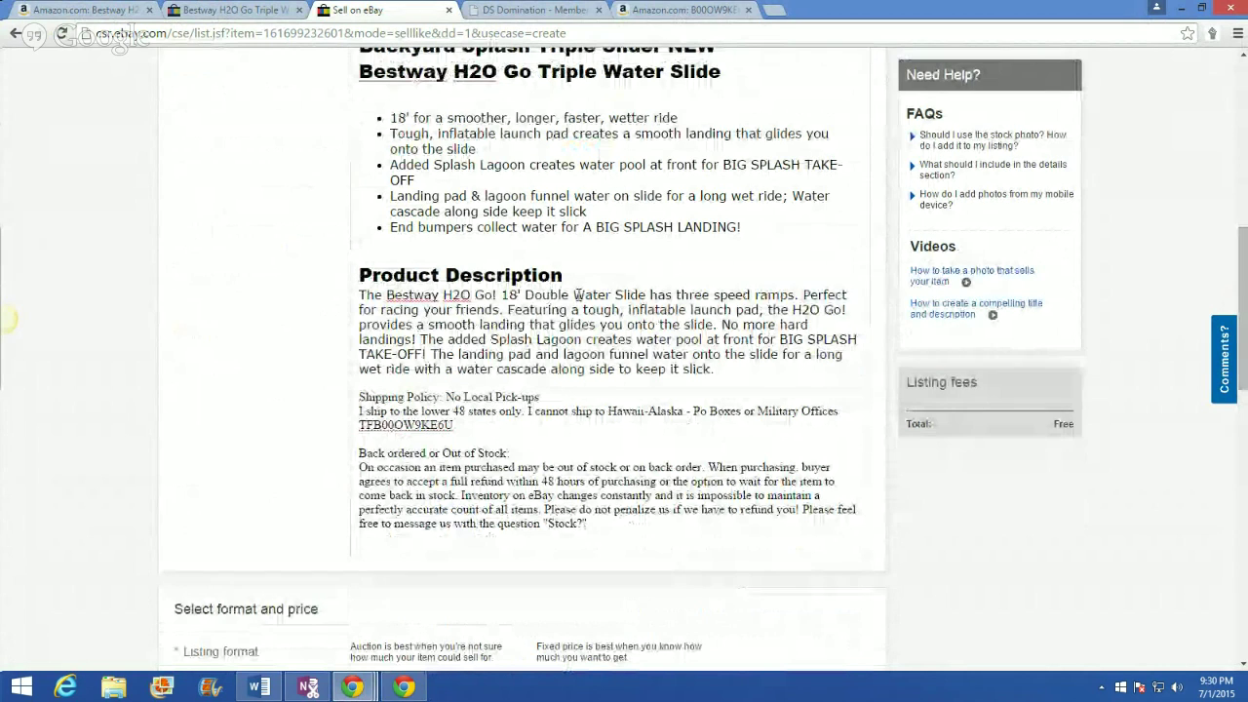
pyautogui.moveTo(645, 295); pyautogui.dragTo(573, 295)
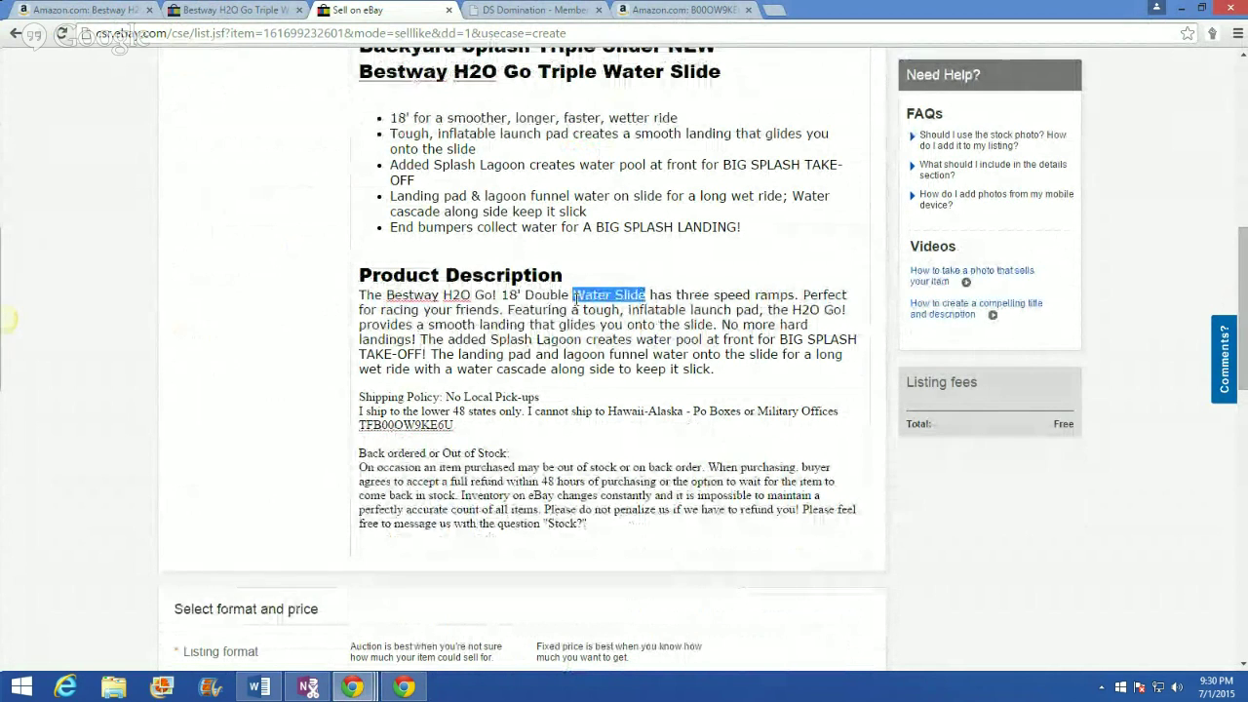
pyautogui.scroll(2, 575, 300)
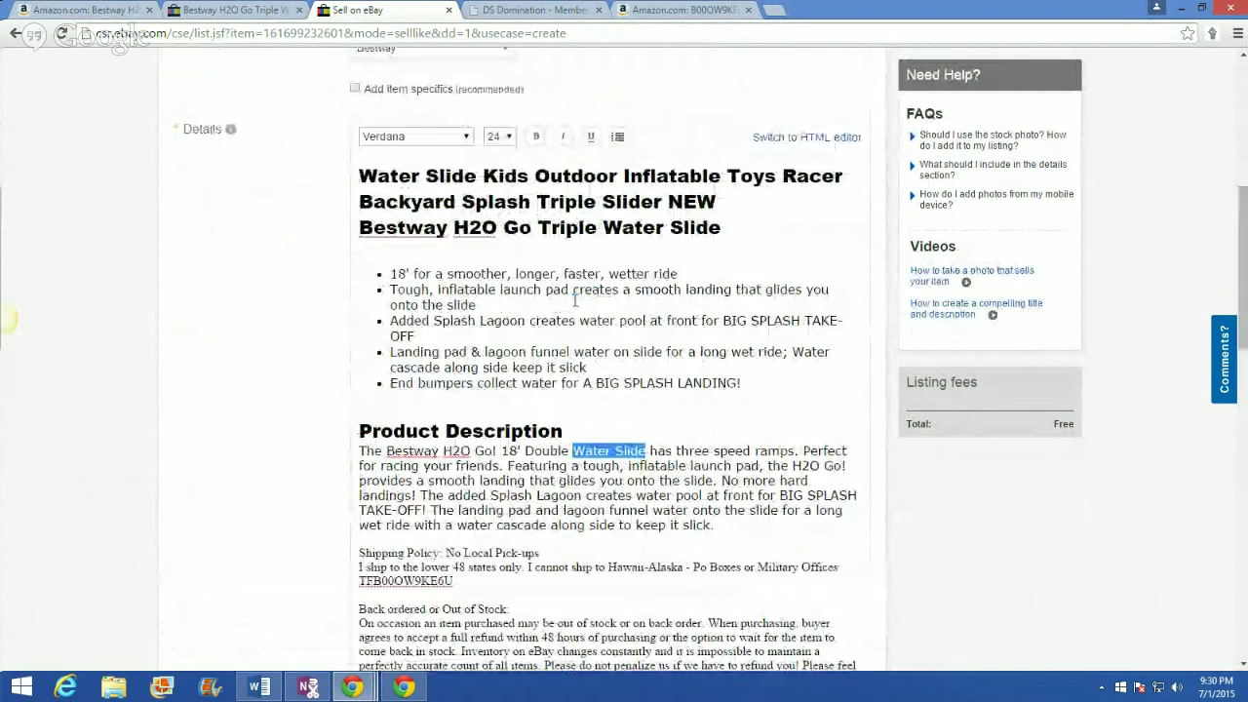
pyautogui.click(562, 137)
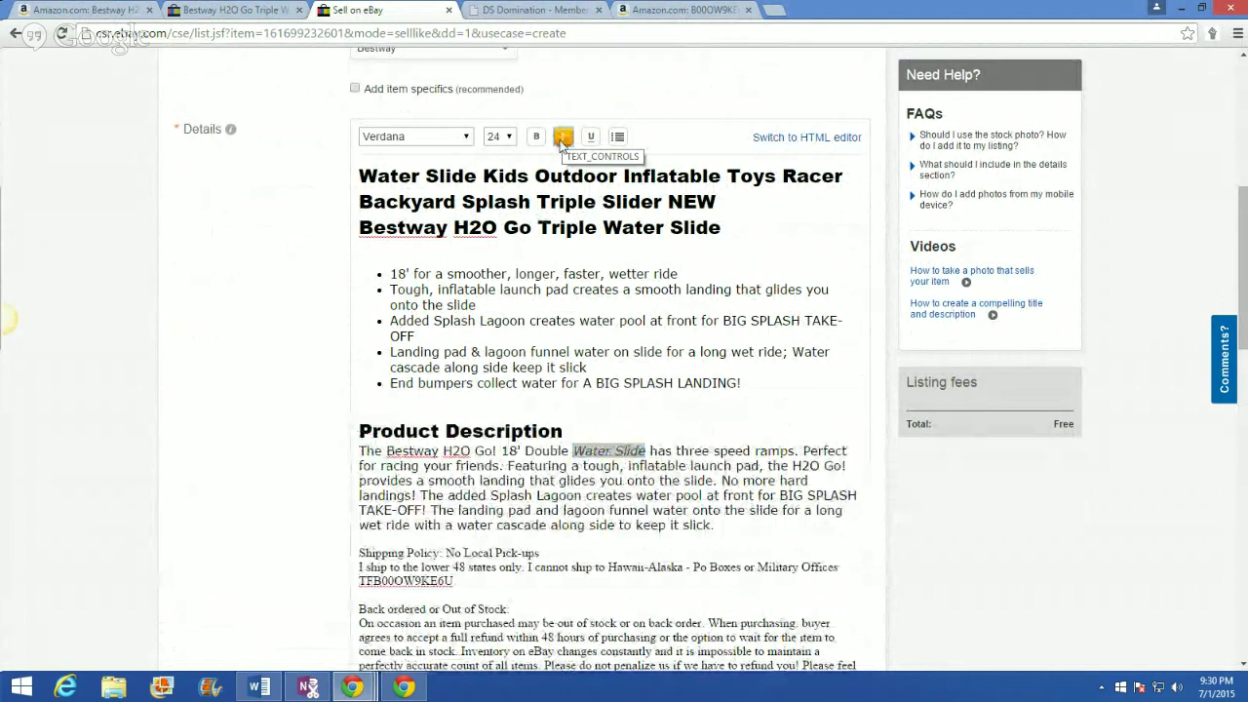
pyautogui.click(645, 421)
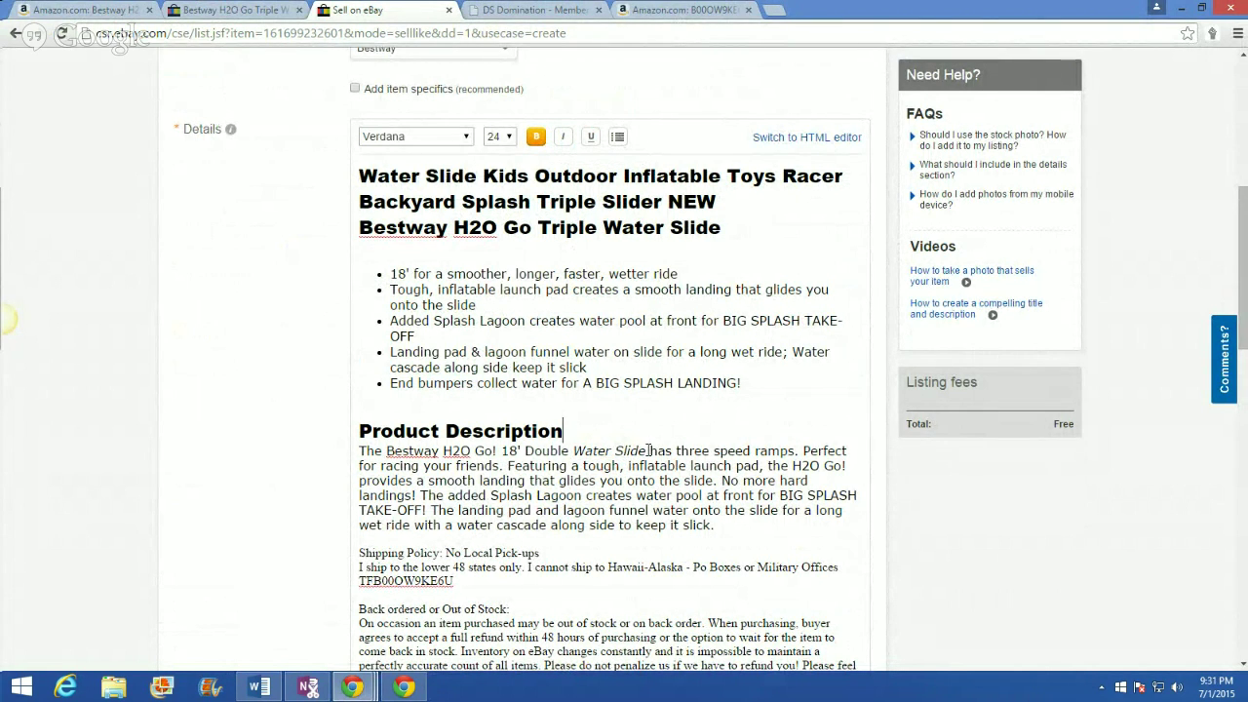
# Step: Underline the italic words "Water Slide" in the product description paragraph
pyautogui.moveTo(648, 451); pyautogui.dragTo(575, 451)
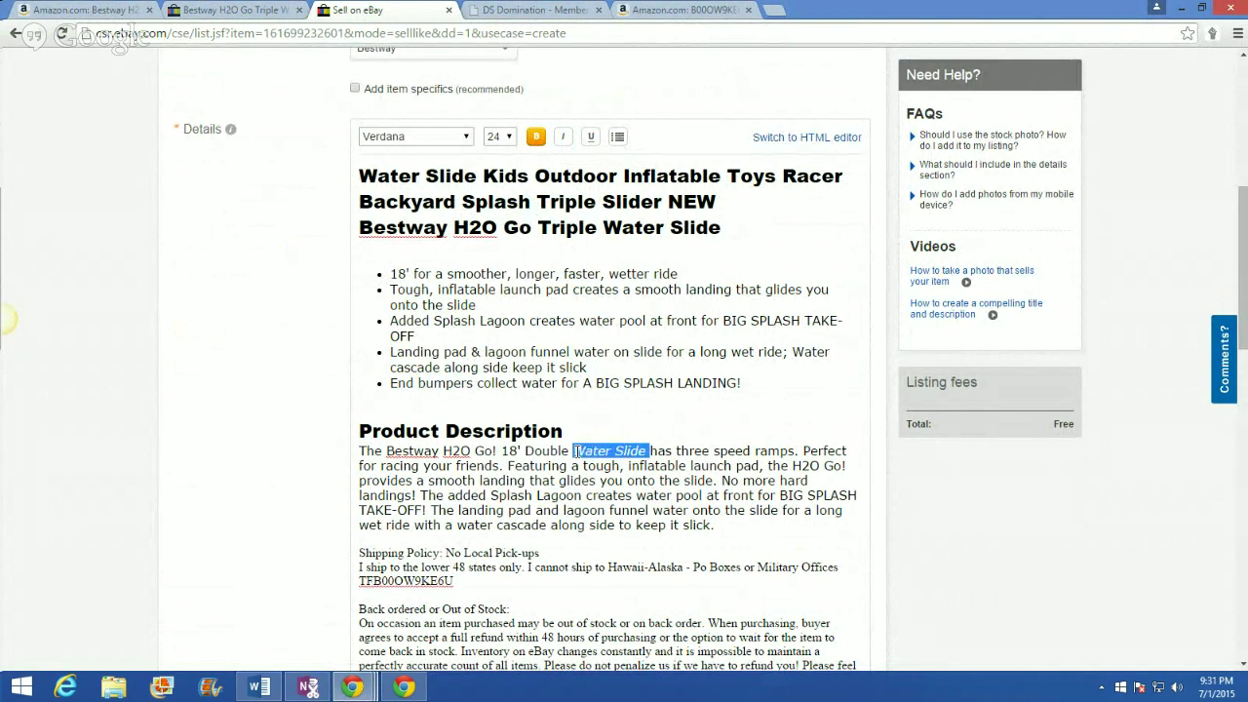
pyautogui.click(589, 137)
pyautogui.click(658, 426)
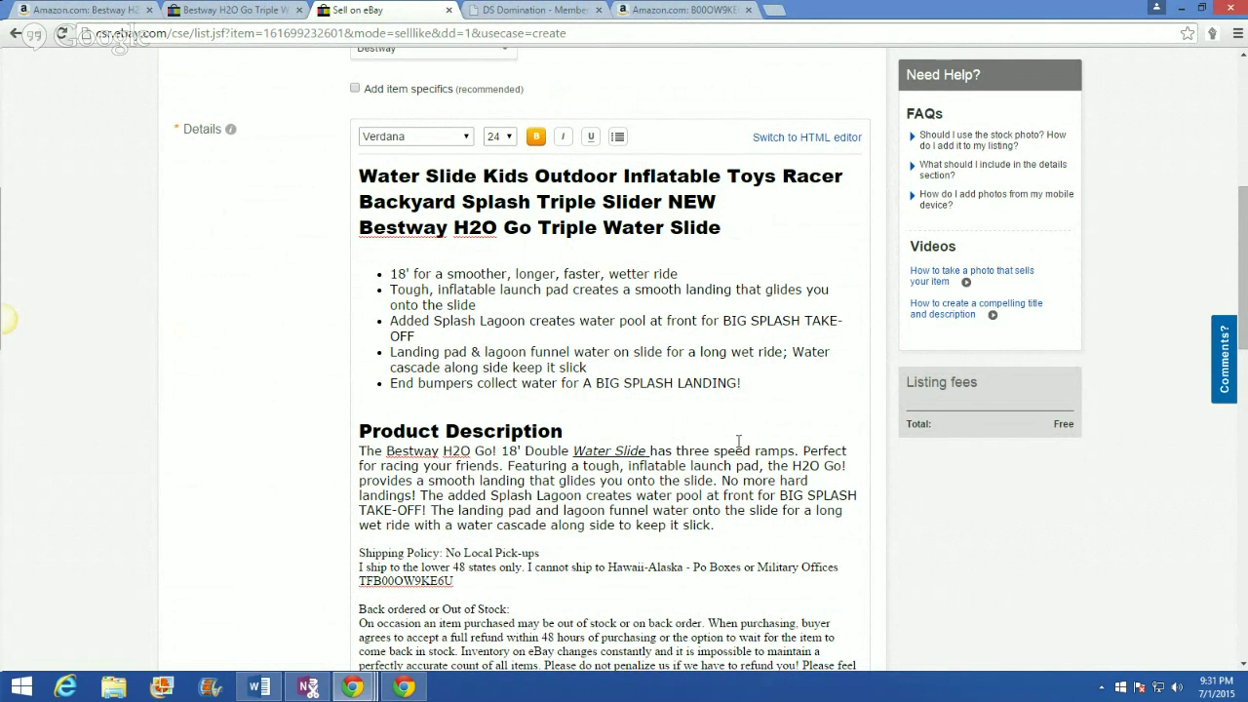
# Step: Bold the word "inflatable" in the product description paragraph
pyautogui.scroll(-1, 441, 551)
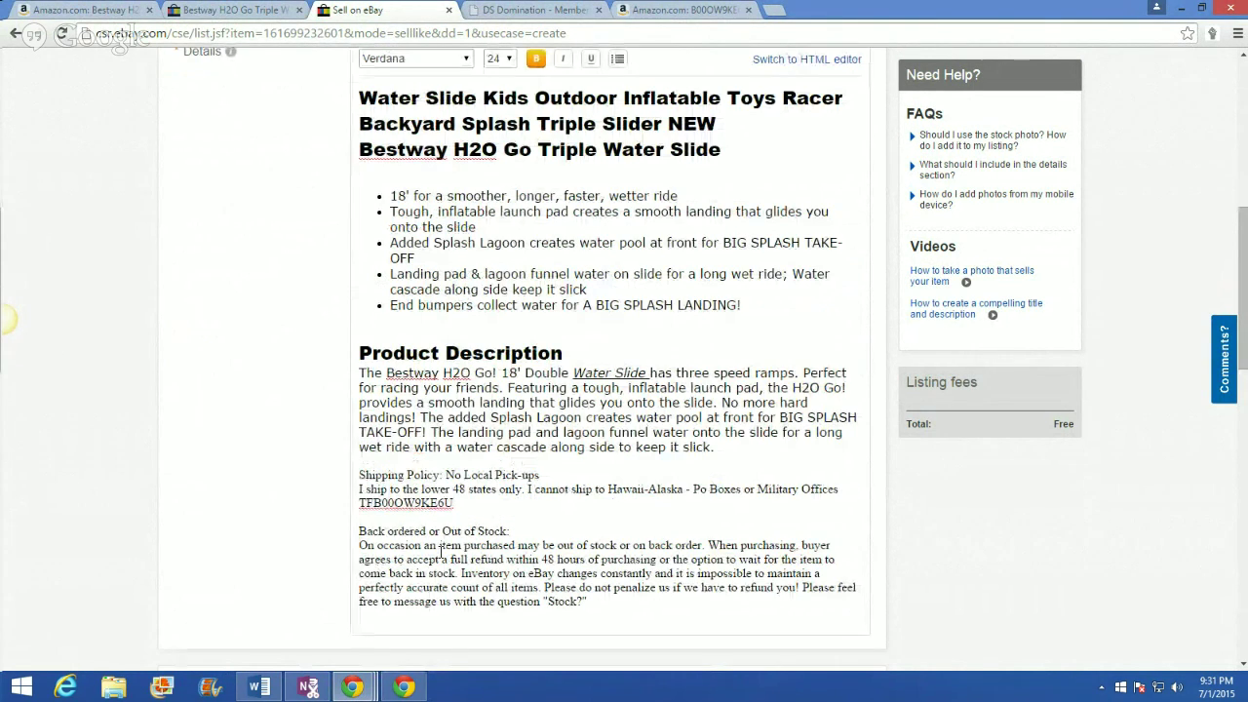
pyautogui.moveTo(687, 388); pyautogui.dragTo(631, 387)
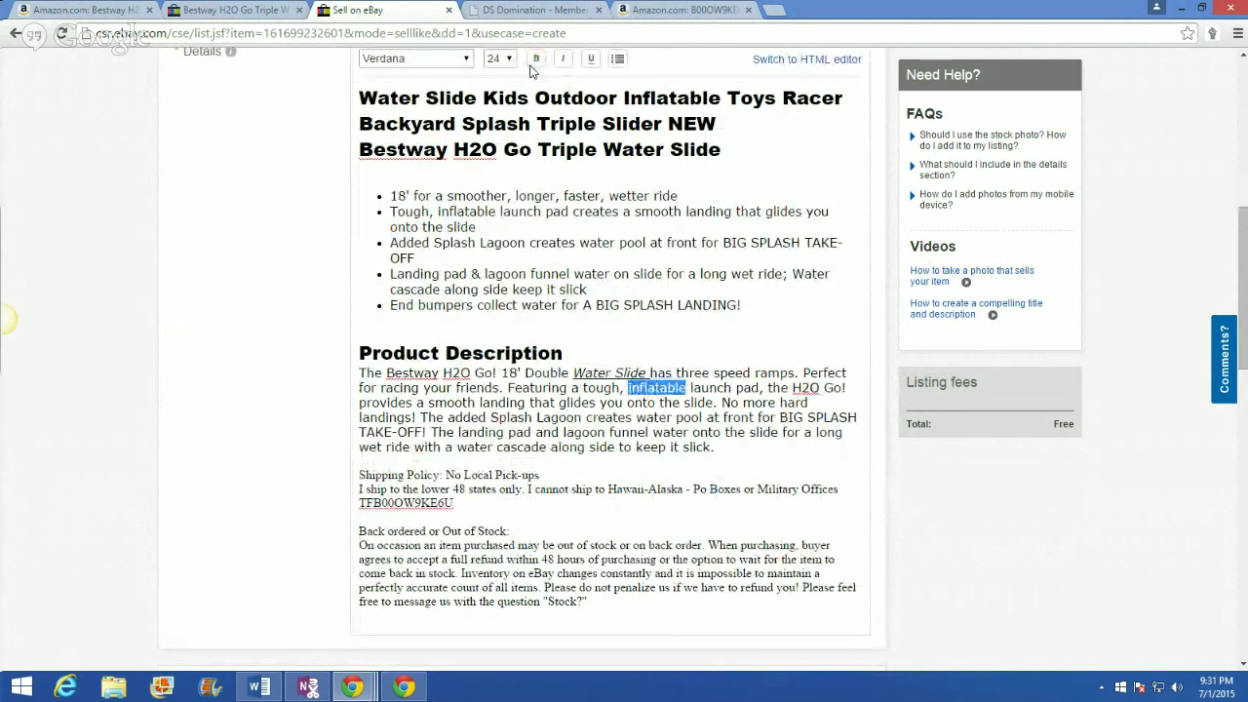
pyautogui.hotkey('ctrl', 'b')
pyautogui.tripleClick(683, 353)
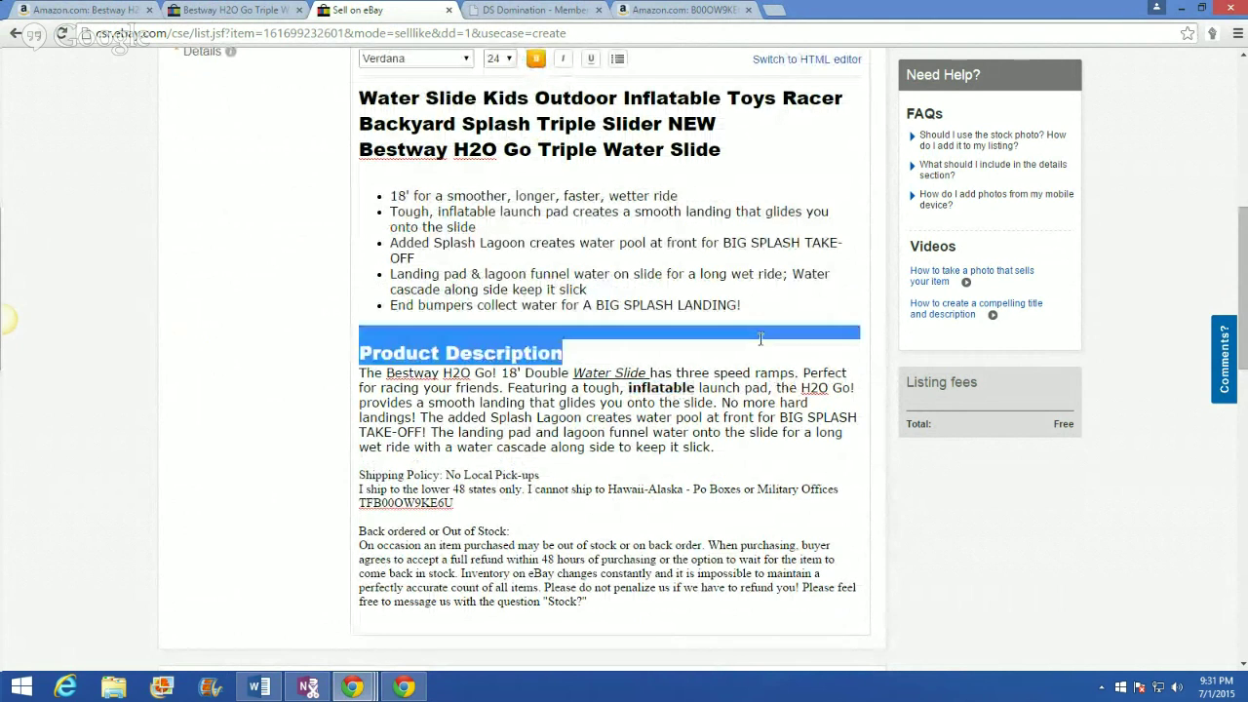
pyautogui.click(701, 369)
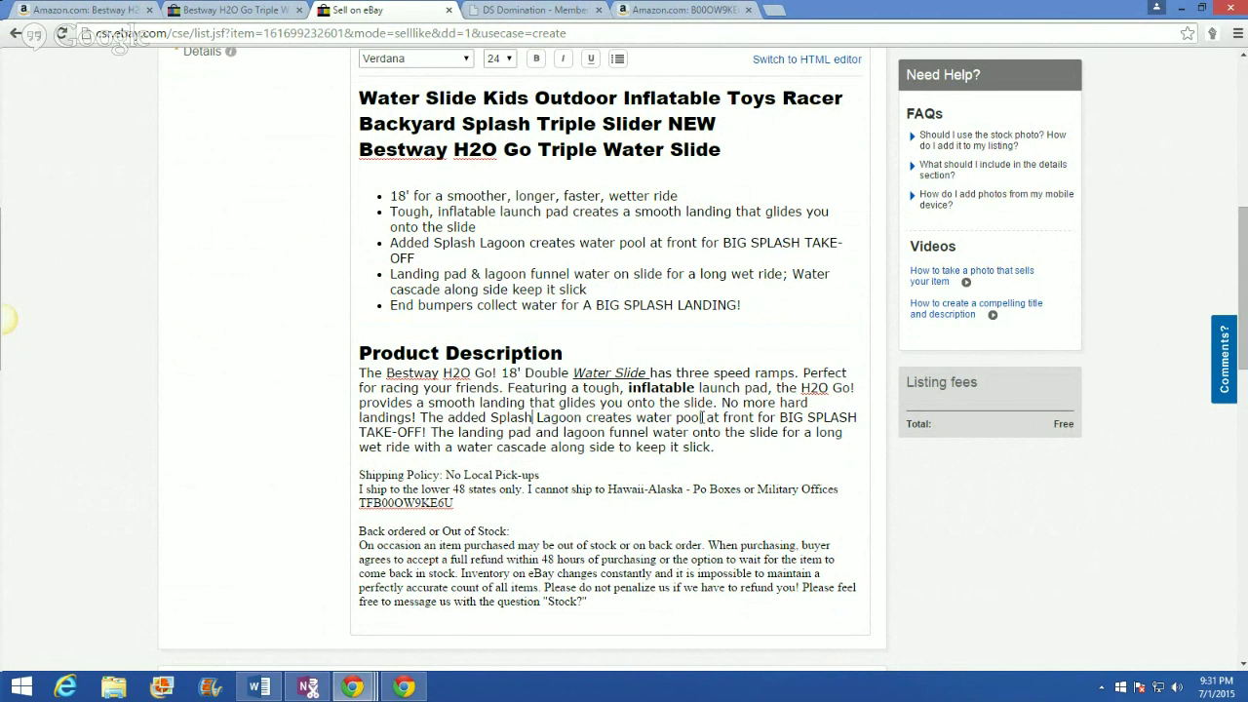
# Step: Italicize the words "water pool" in the product description paragraph
pyautogui.moveTo(702, 418); pyautogui.dragTo(657, 417)
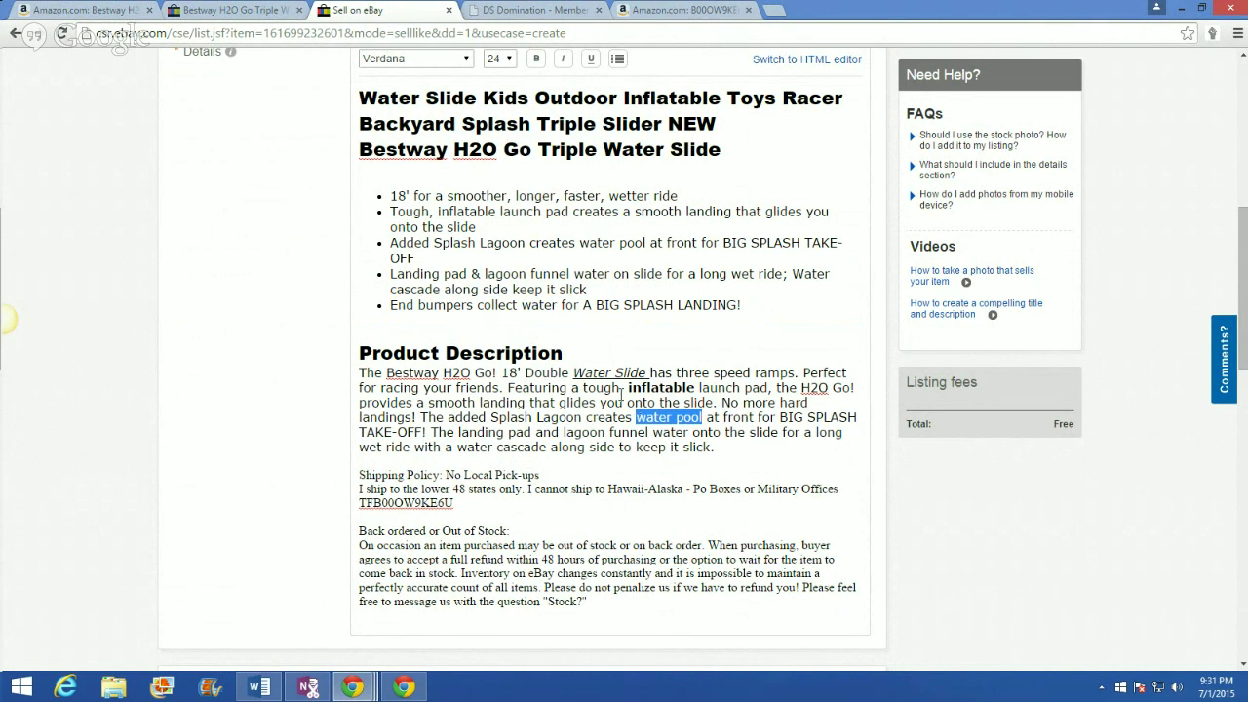
pyautogui.click(560, 60)
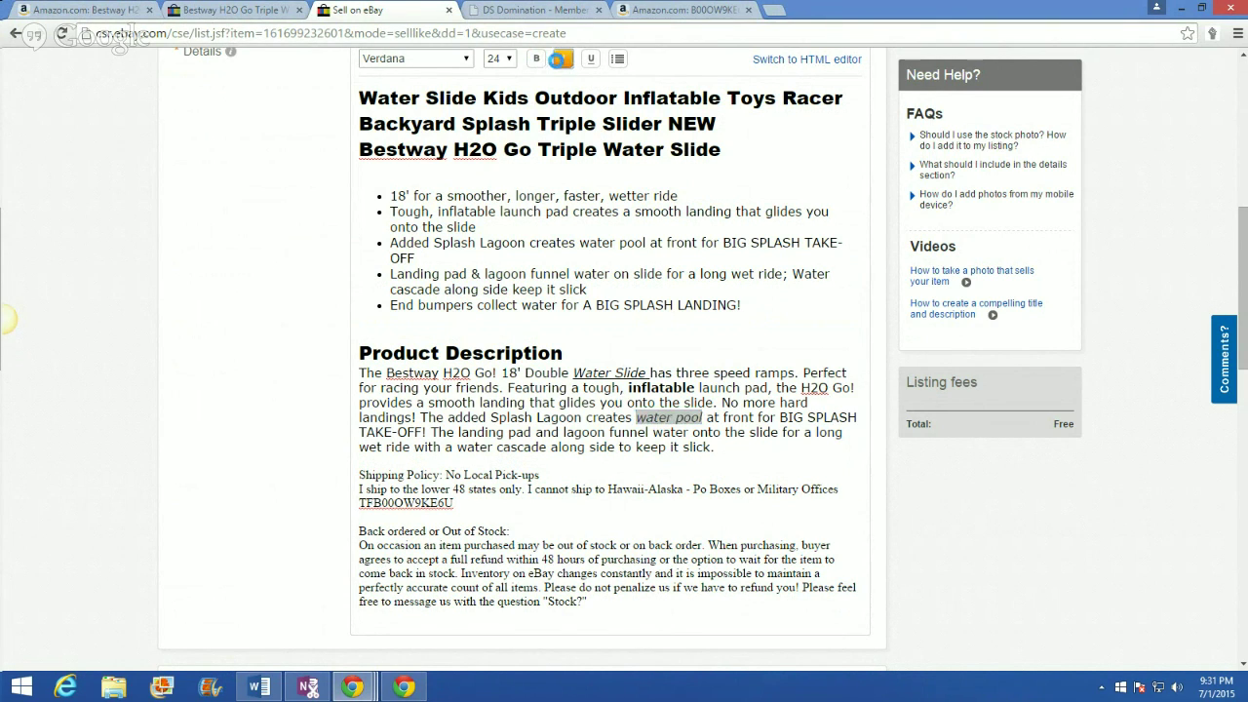
pyautogui.click(754, 467)
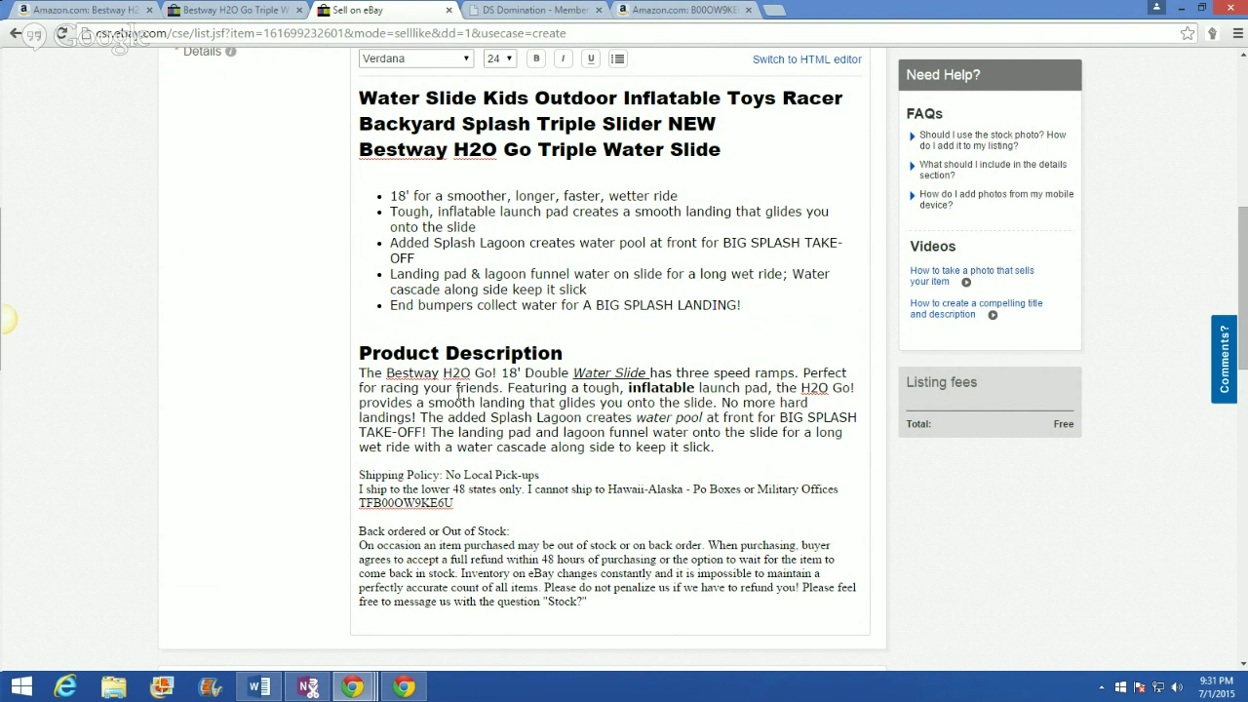
# Step: Underline the word "Splash" before "Lagoon" in the product description paragraph
pyautogui.doubleClick(526, 418)
pyautogui.click(590, 59)
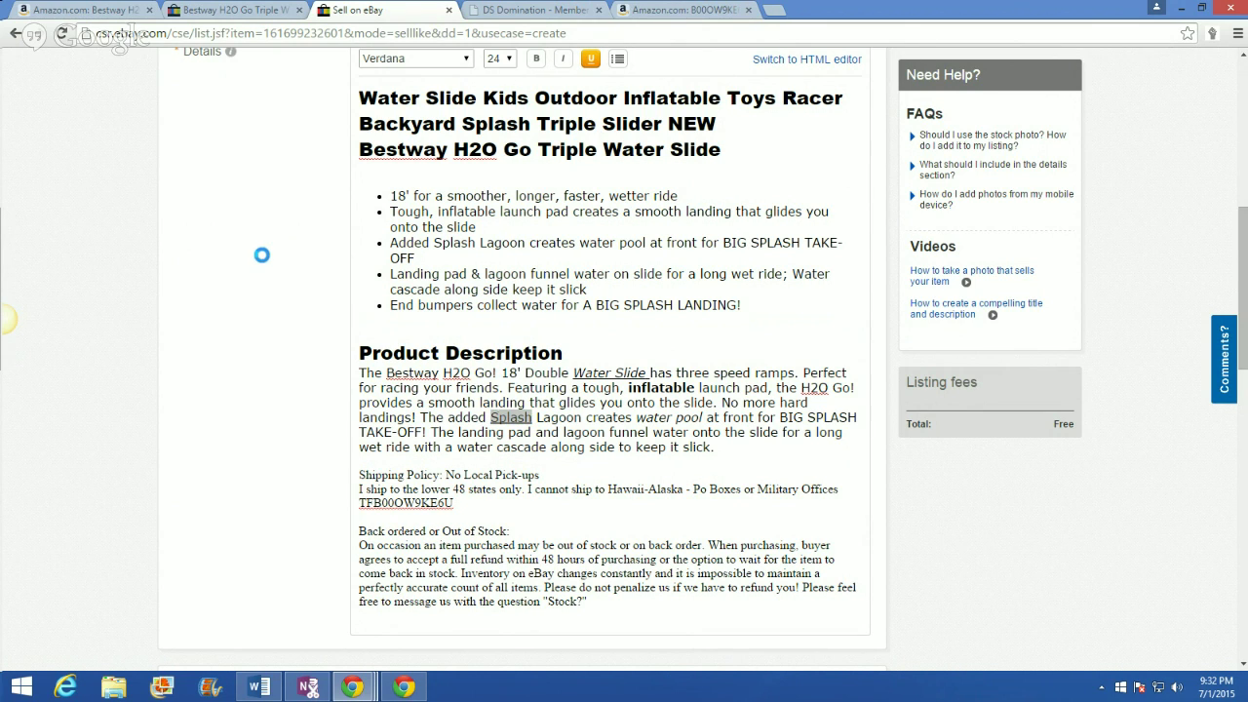
pyautogui.click(698, 336)
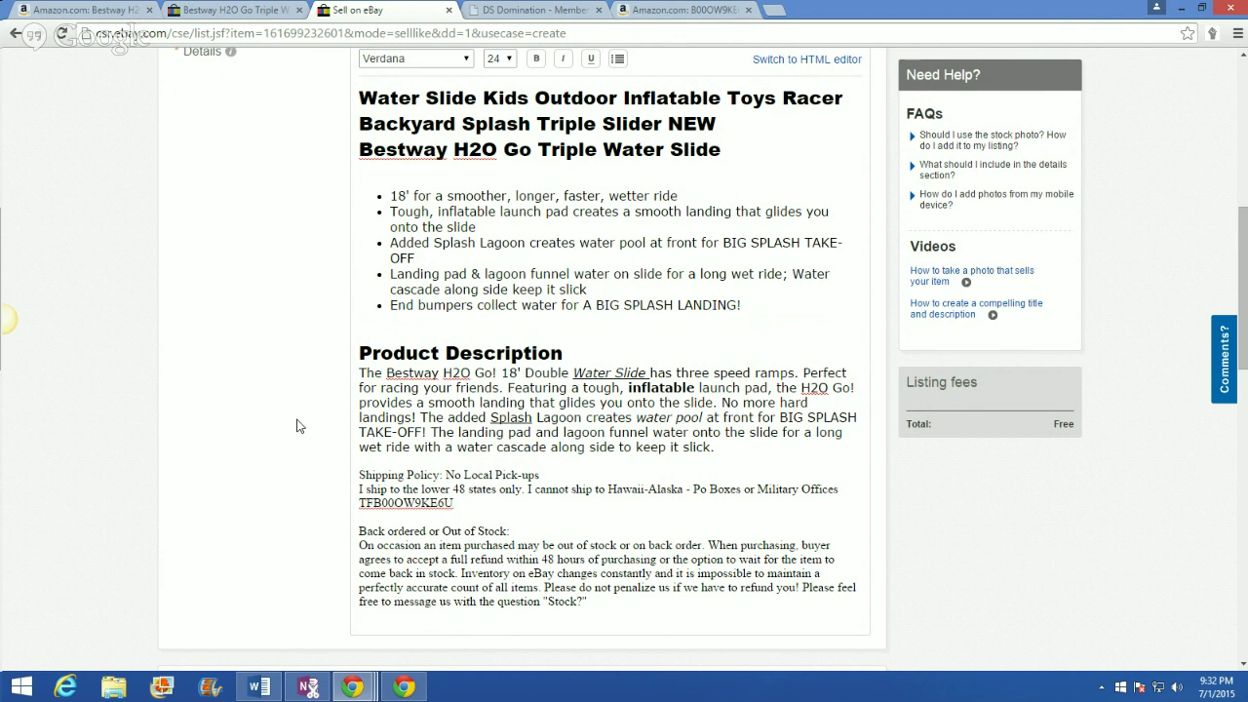
pyautogui.scroll(-2, 299, 421)
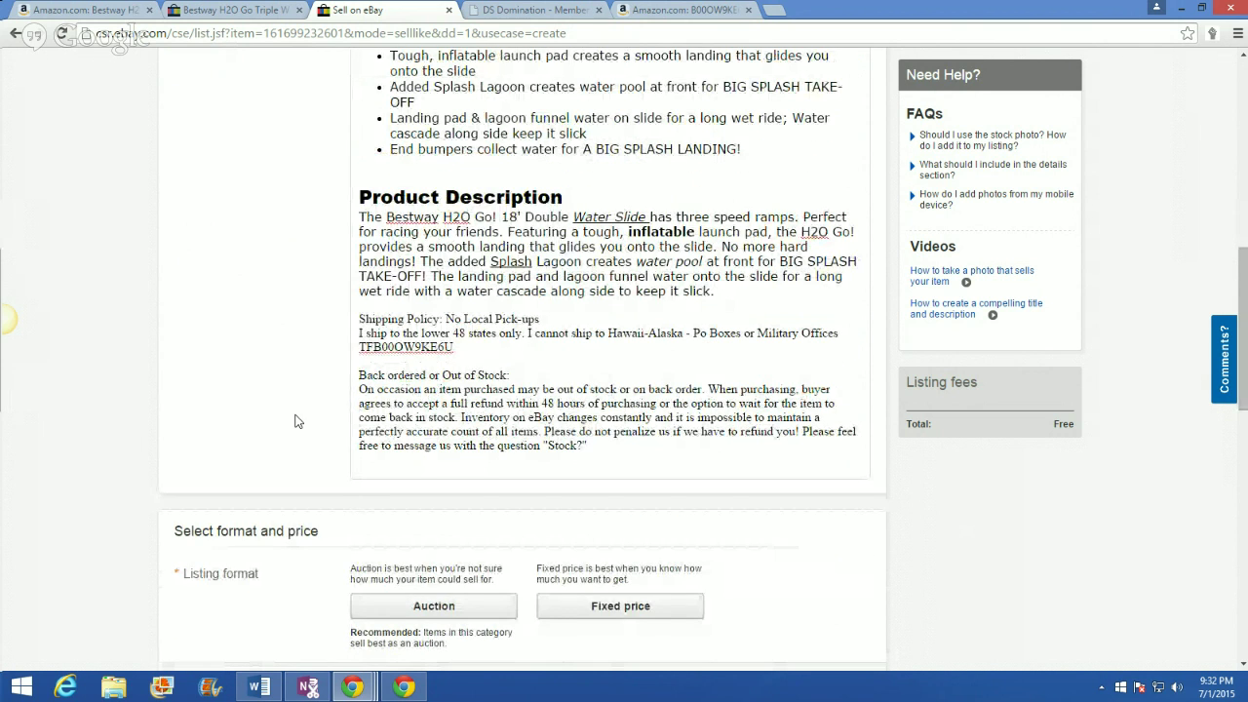
pyautogui.scroll(1, 646, 278)
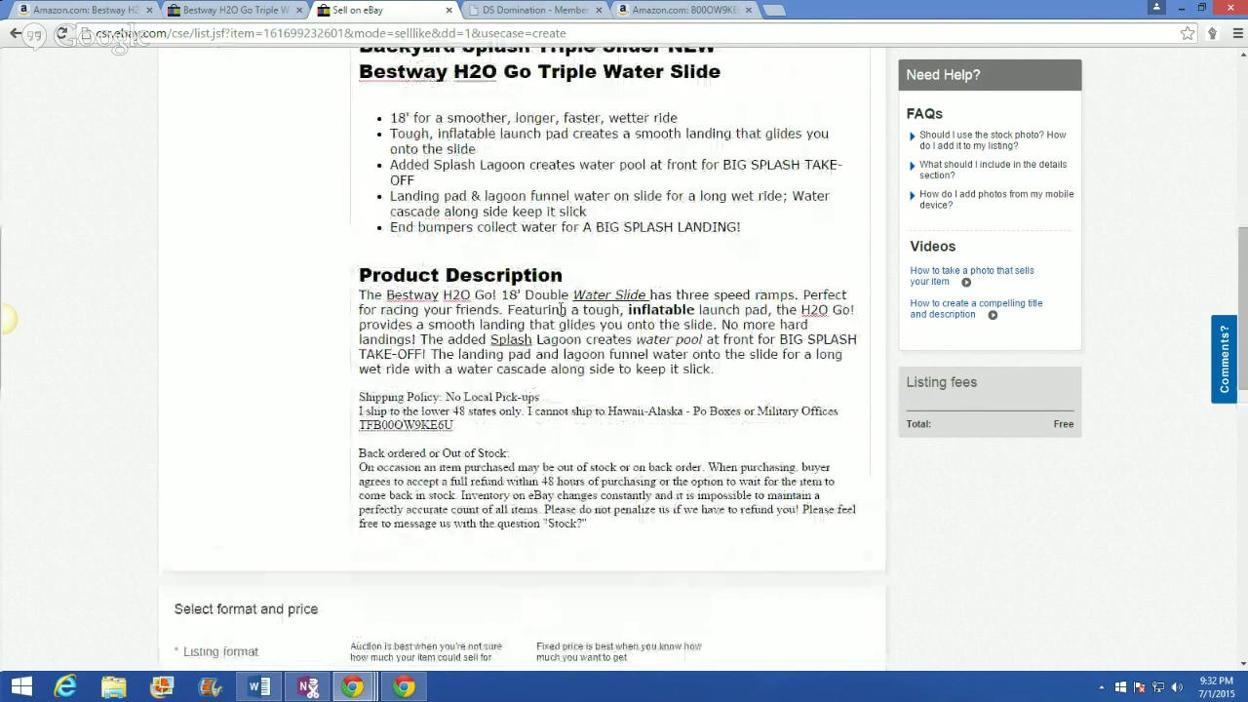
pyautogui.click(594, 298)
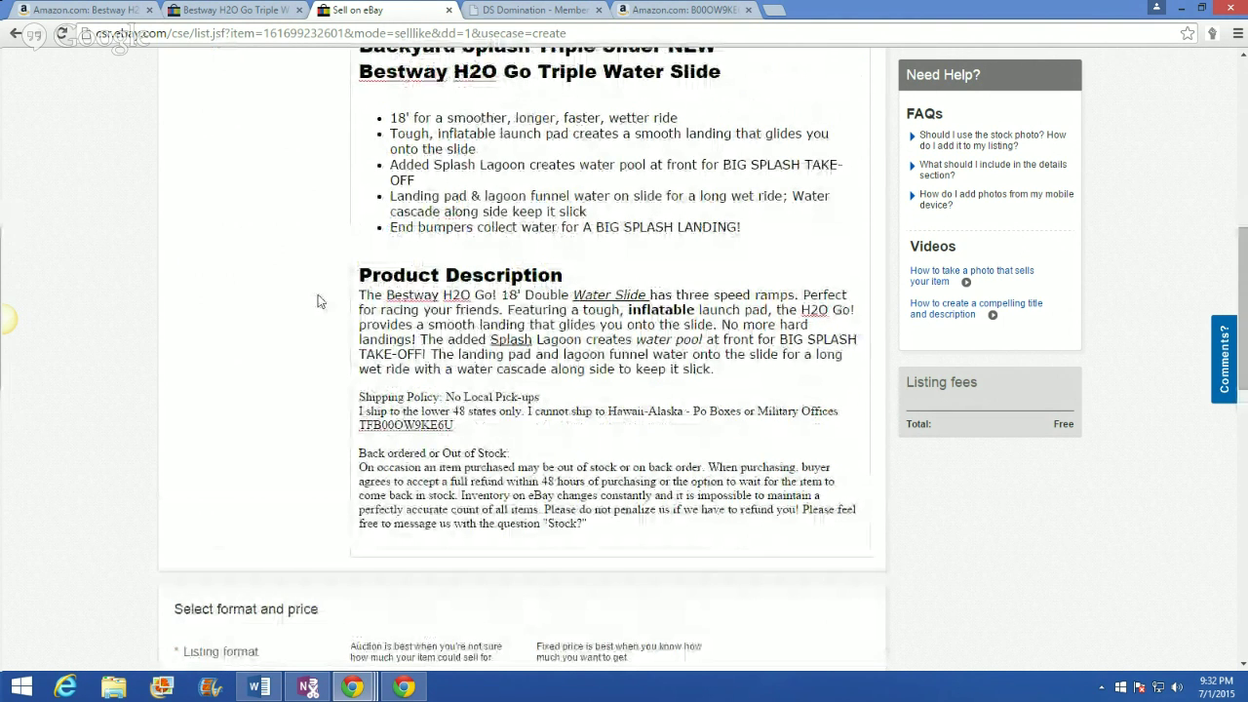
pyautogui.scroll(-1, 287, 288)
pyautogui.scroll(1, 314, 303)
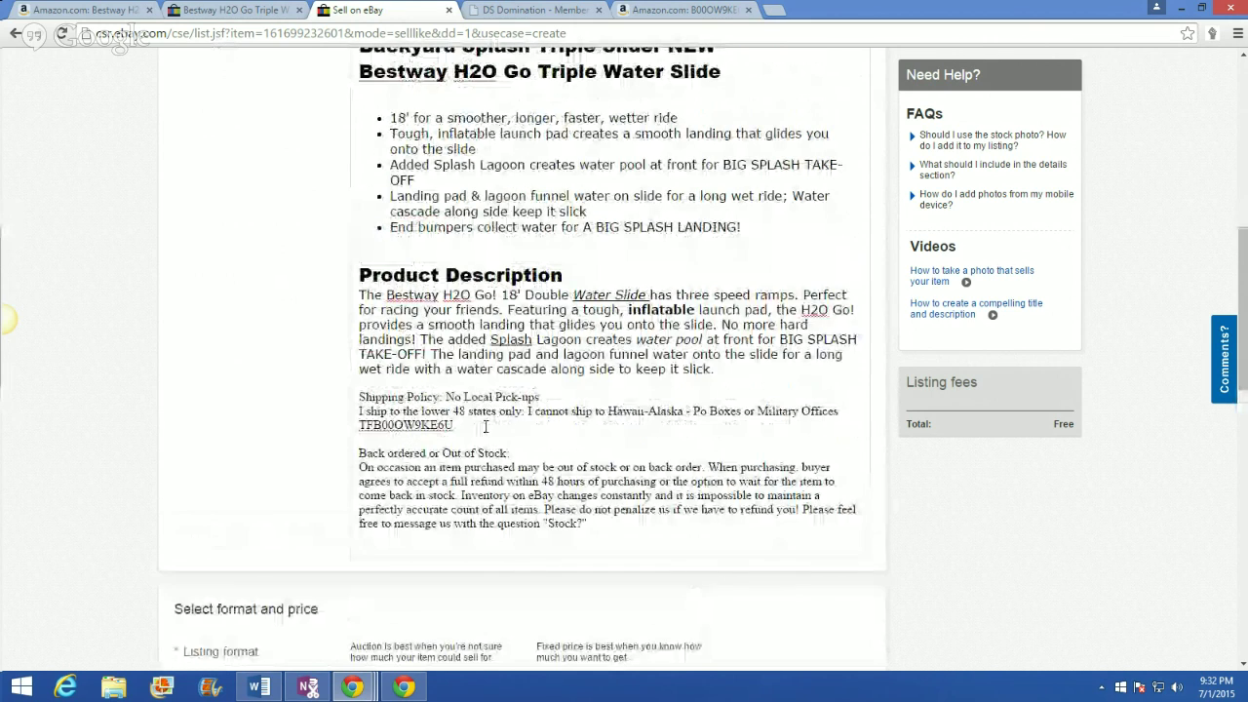
# Step: Format the "Shipping Policy: No Local Pick-ups" line as a heading in Arial Black, size 24
pyautogui.moveTo(541, 397); pyautogui.dragTo(370, 395)
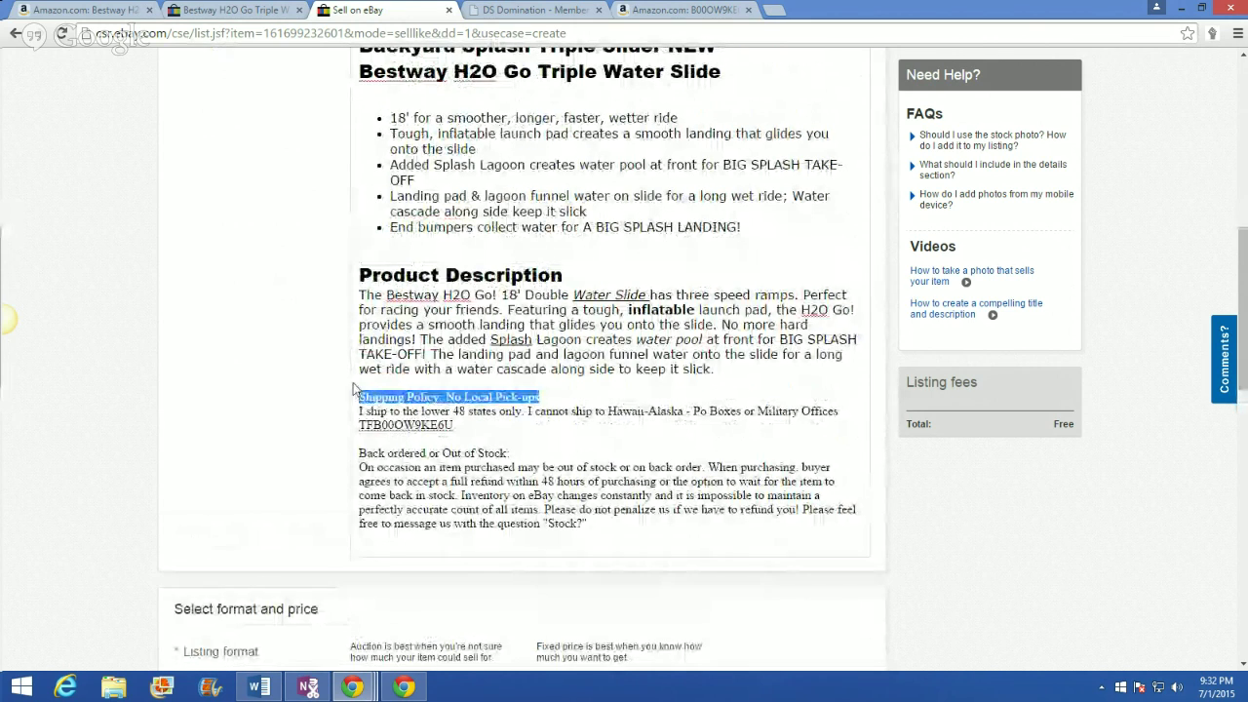
pyautogui.scroll(2, 390, 107)
pyautogui.click(405, 137)
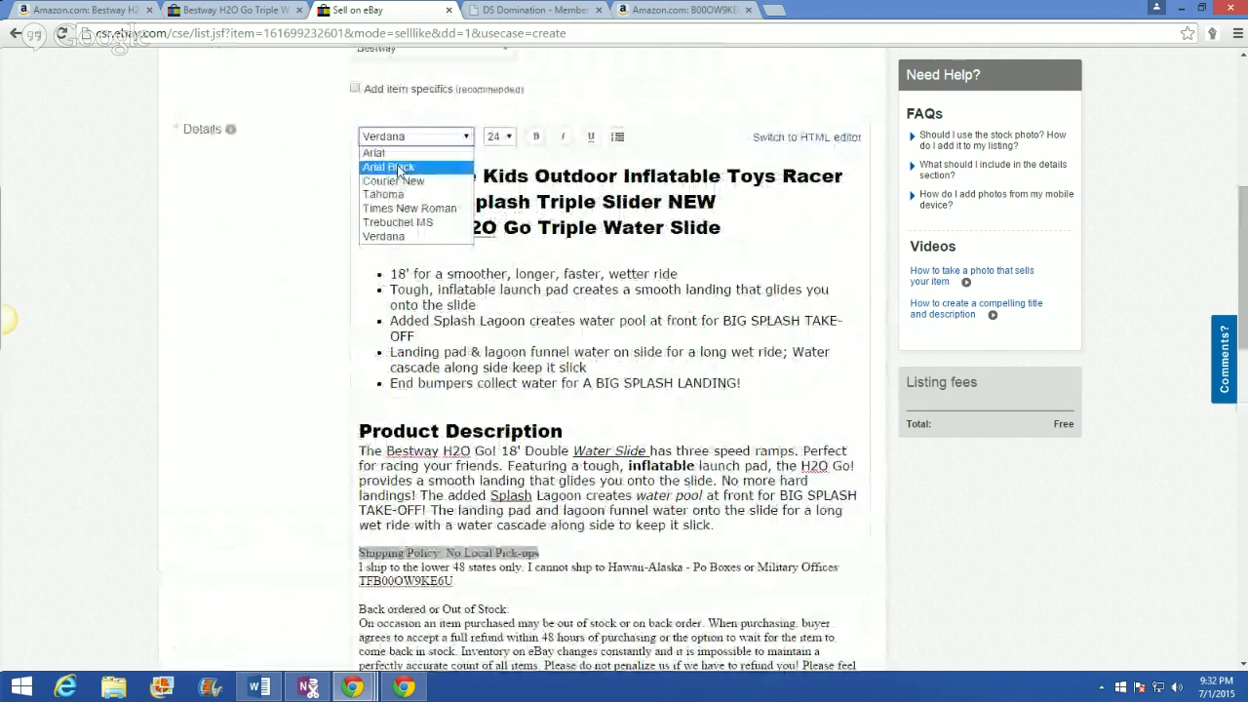
pyautogui.click(388, 167)
pyautogui.click(497, 137)
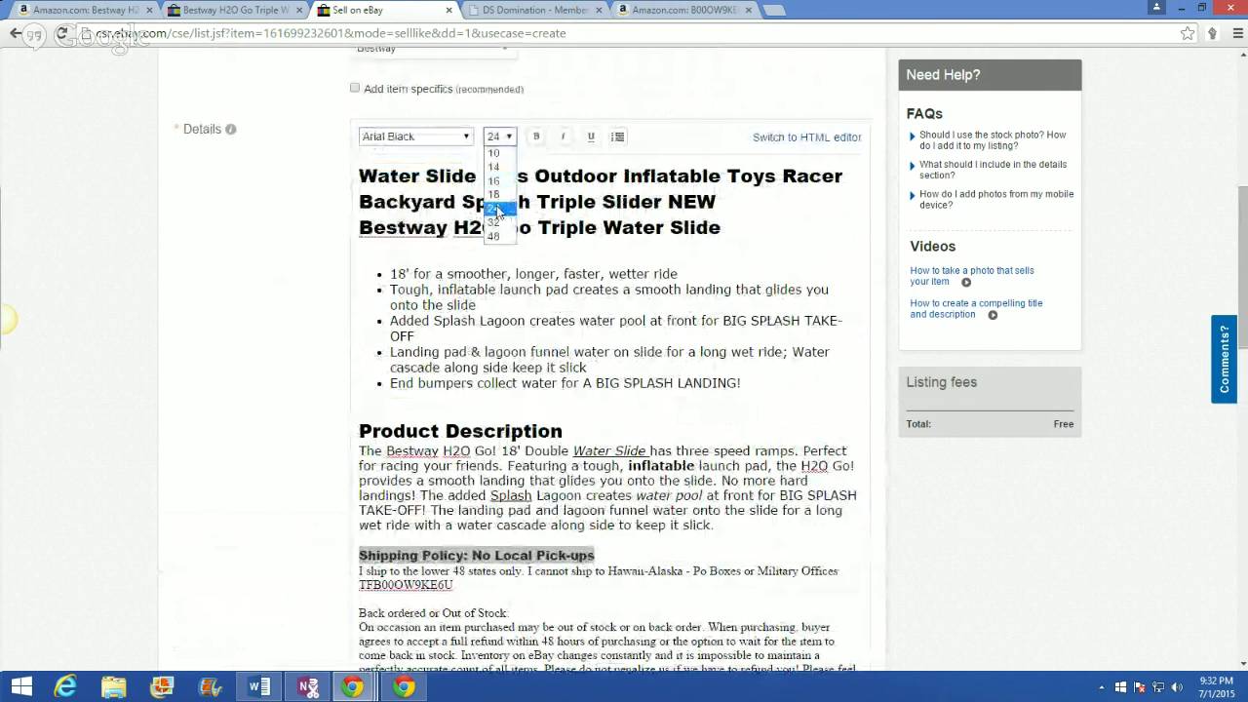
pyautogui.click(494, 207)
pyautogui.click(497, 137)
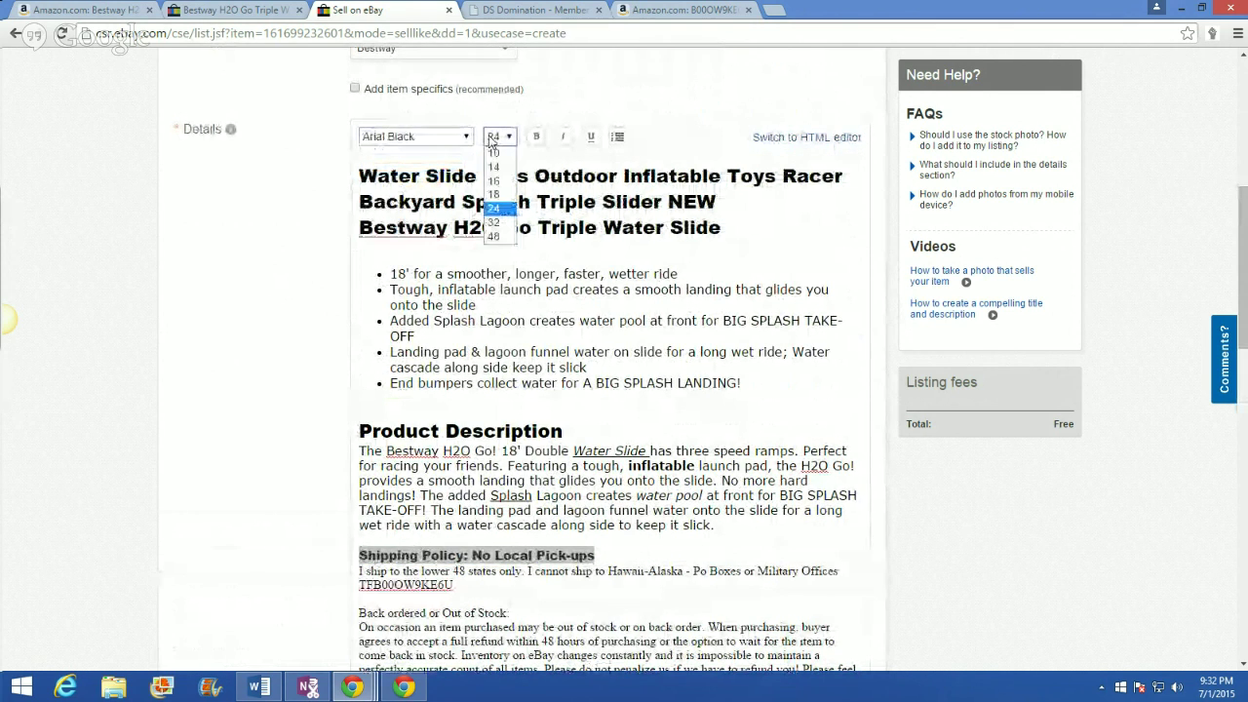
pyautogui.click(507, 226)
pyautogui.click(497, 136)
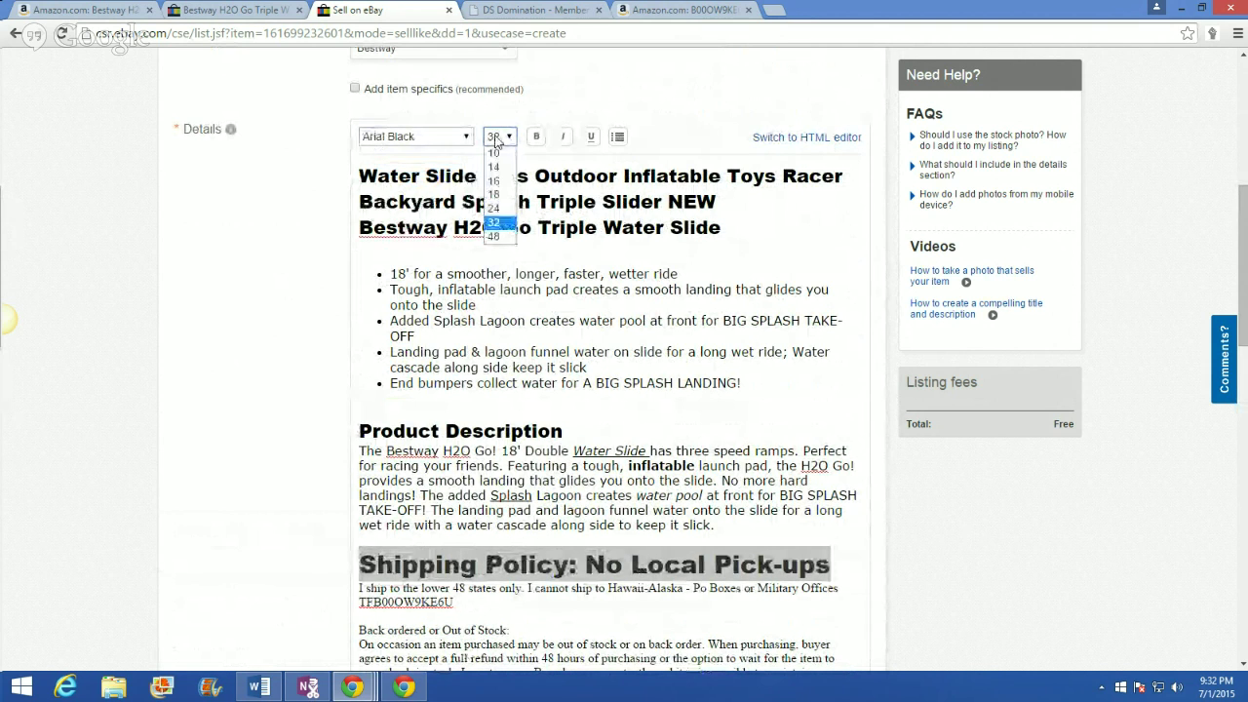
pyautogui.click(495, 205)
# Step: Set the font of the sentence about shipping to the lower 48 states to Verdana
pyautogui.scroll(-3, 244, 312)
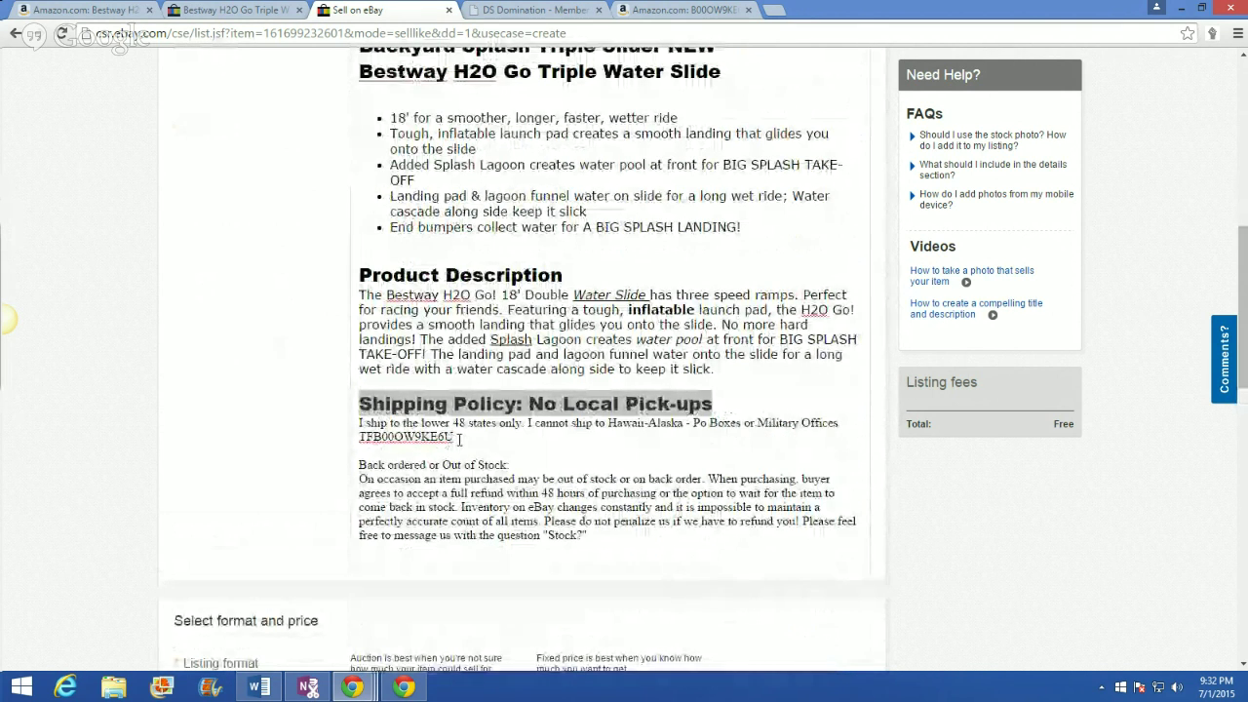
pyautogui.moveTo(841, 423); pyautogui.dragTo(352, 425)
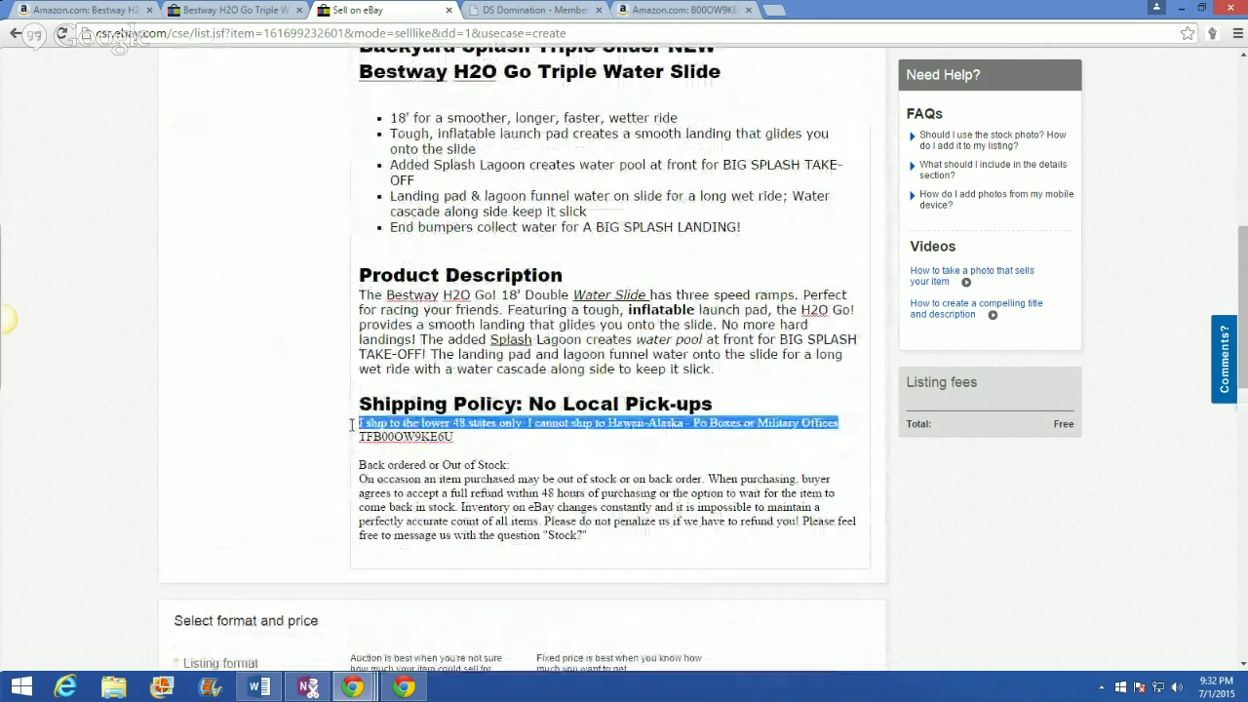
pyautogui.scroll(3, 293, 227)
pyautogui.click(416, 136)
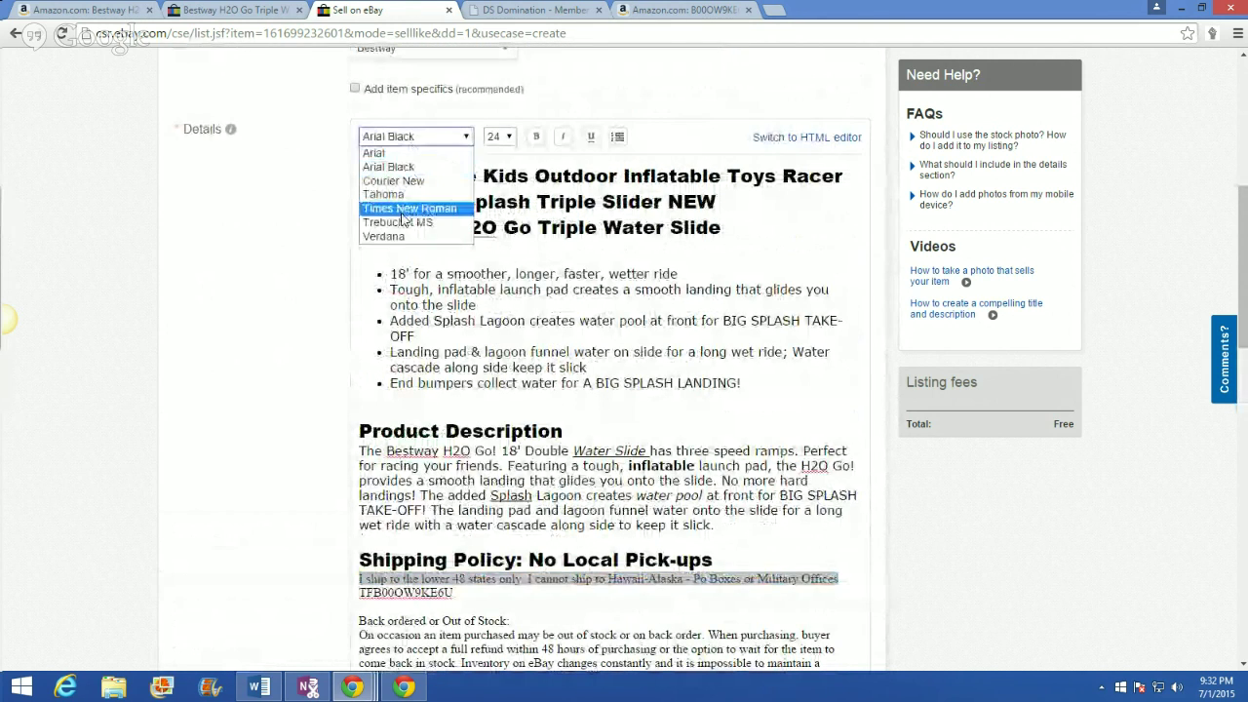
pyautogui.click(383, 236)
# Step: Reduce the TFB00OW9KE6U code line under the shipping policy to font size 14
pyautogui.scroll(-2, 244, 287)
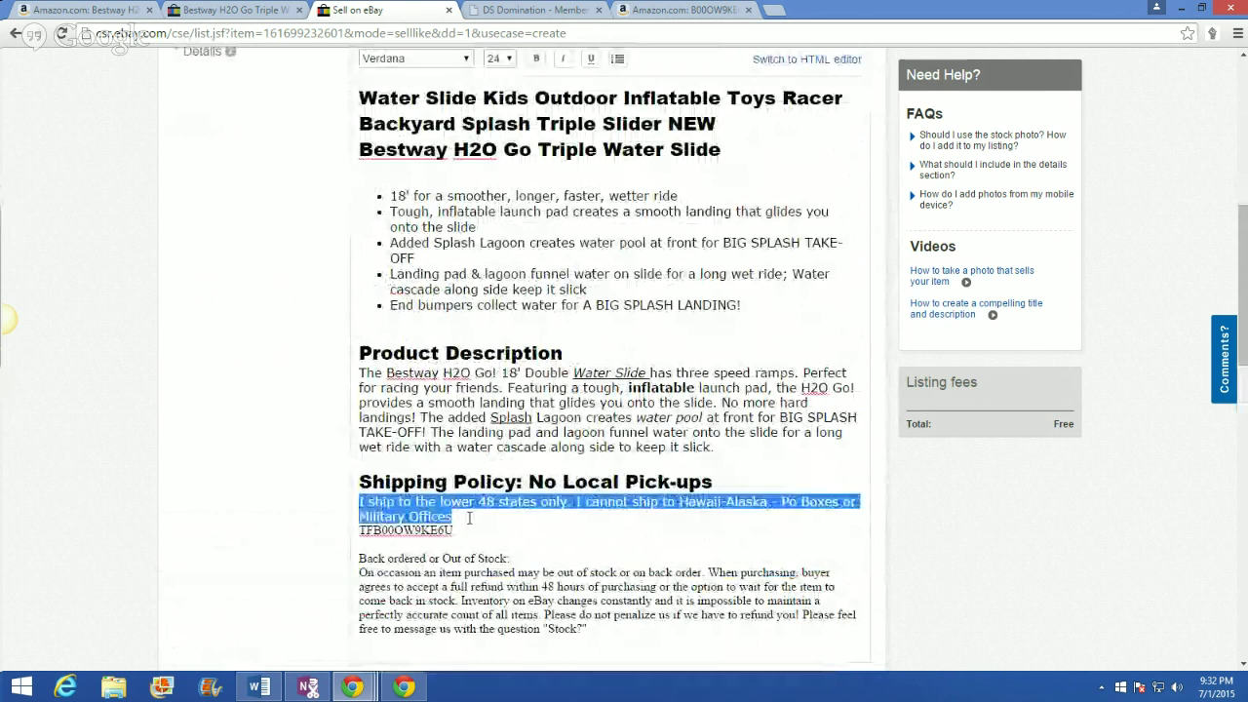
pyautogui.moveTo(454, 530); pyautogui.dragTo(358, 532)
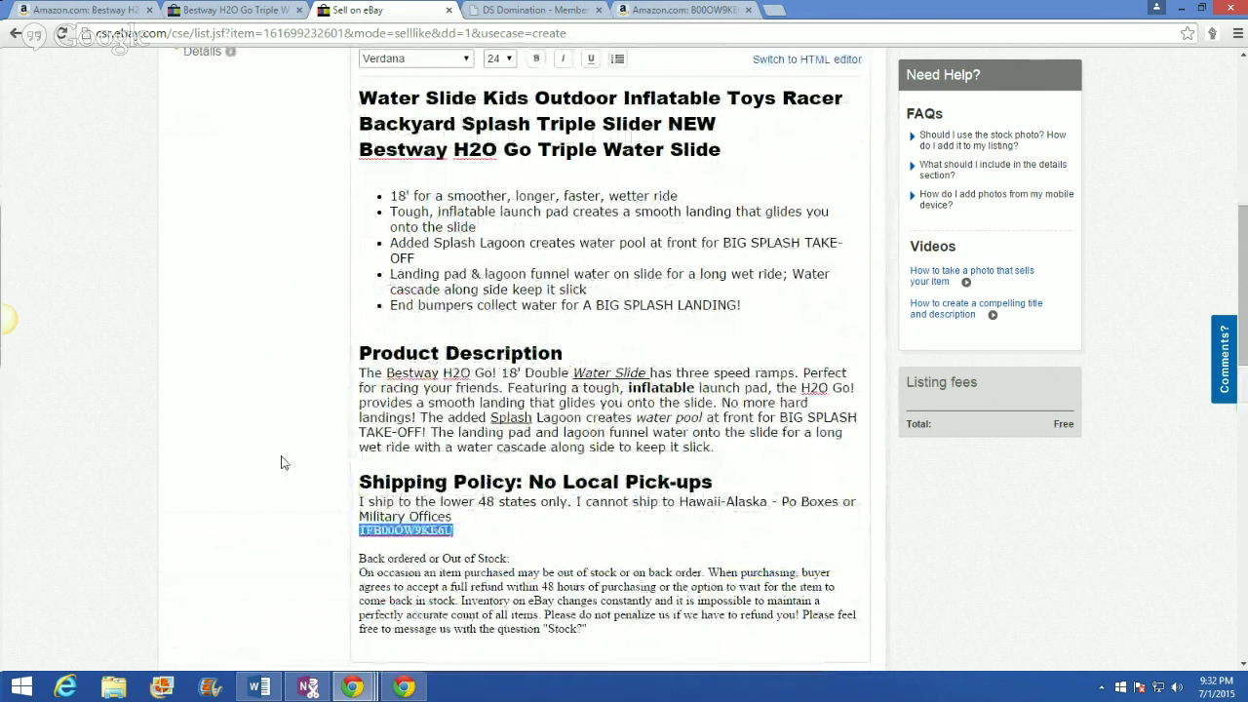
pyautogui.scroll(3, 281, 462)
pyautogui.click(499, 215)
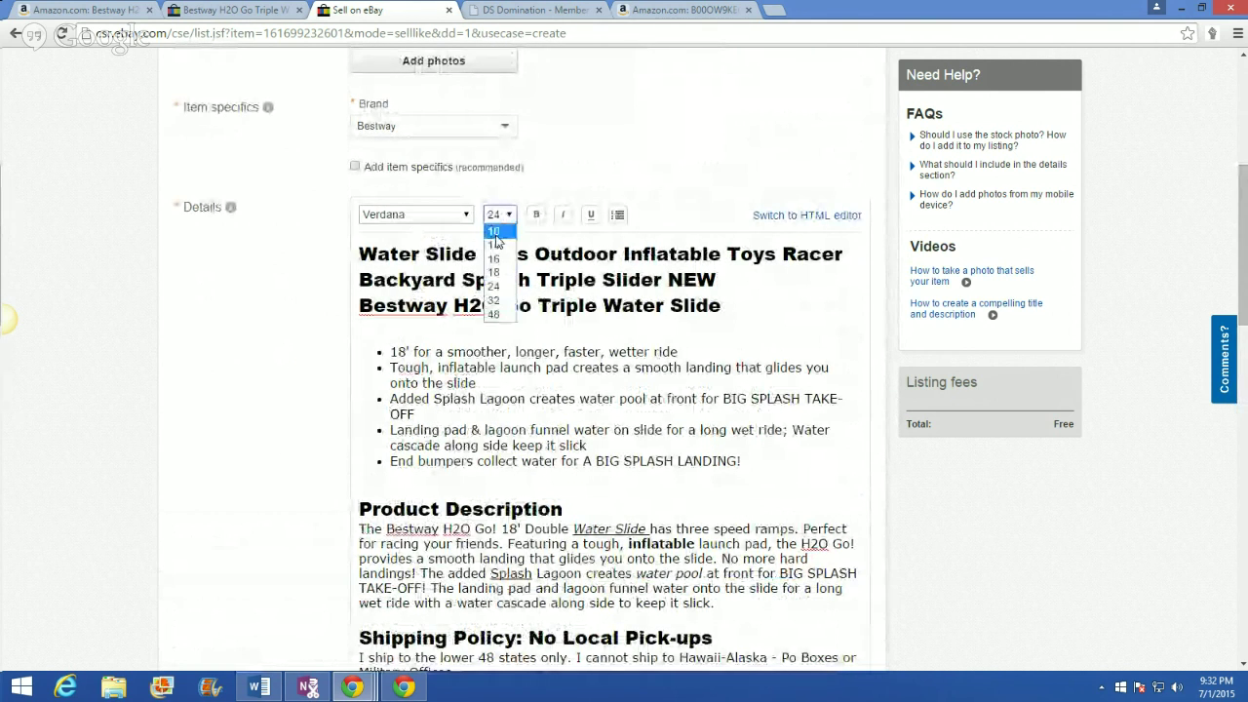
pyautogui.click(495, 244)
pyautogui.scroll(-4, 302, 382)
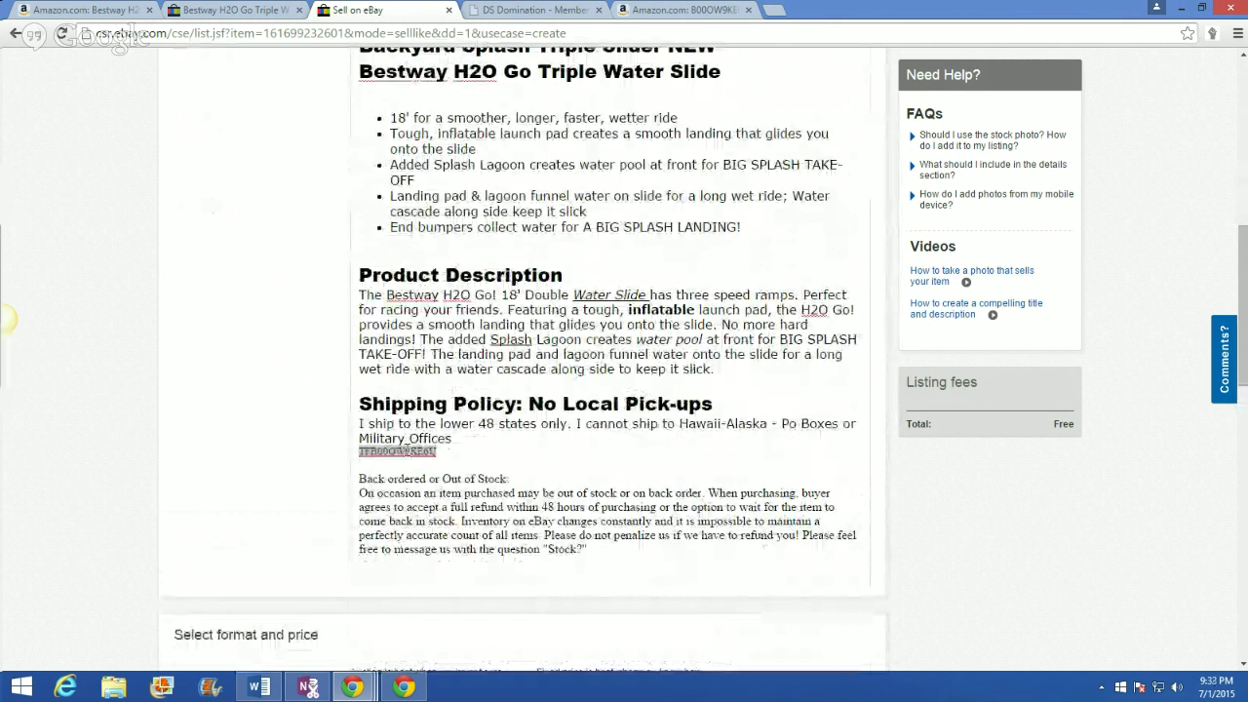
pyautogui.click(465, 425)
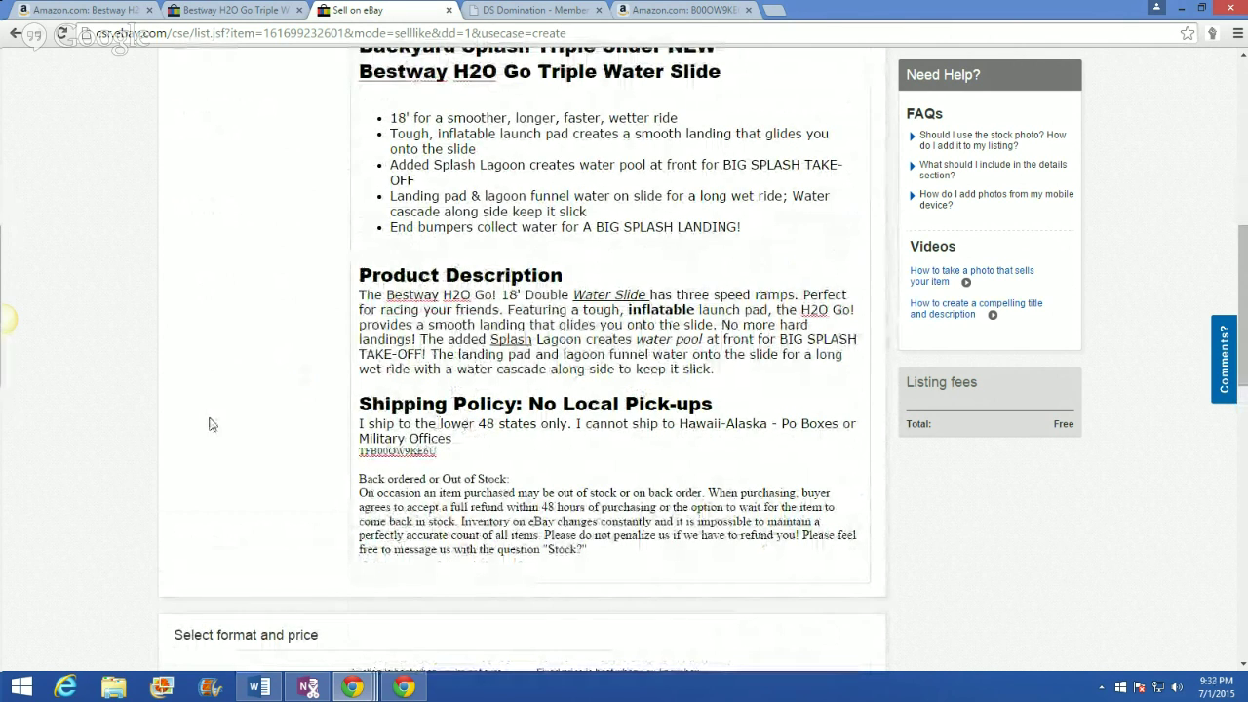
# Step: Format the "Back ordered or Out of Stock:" line as a heading in Arial Black, size 24
pyautogui.moveTo(512, 479); pyautogui.dragTo(360, 479)
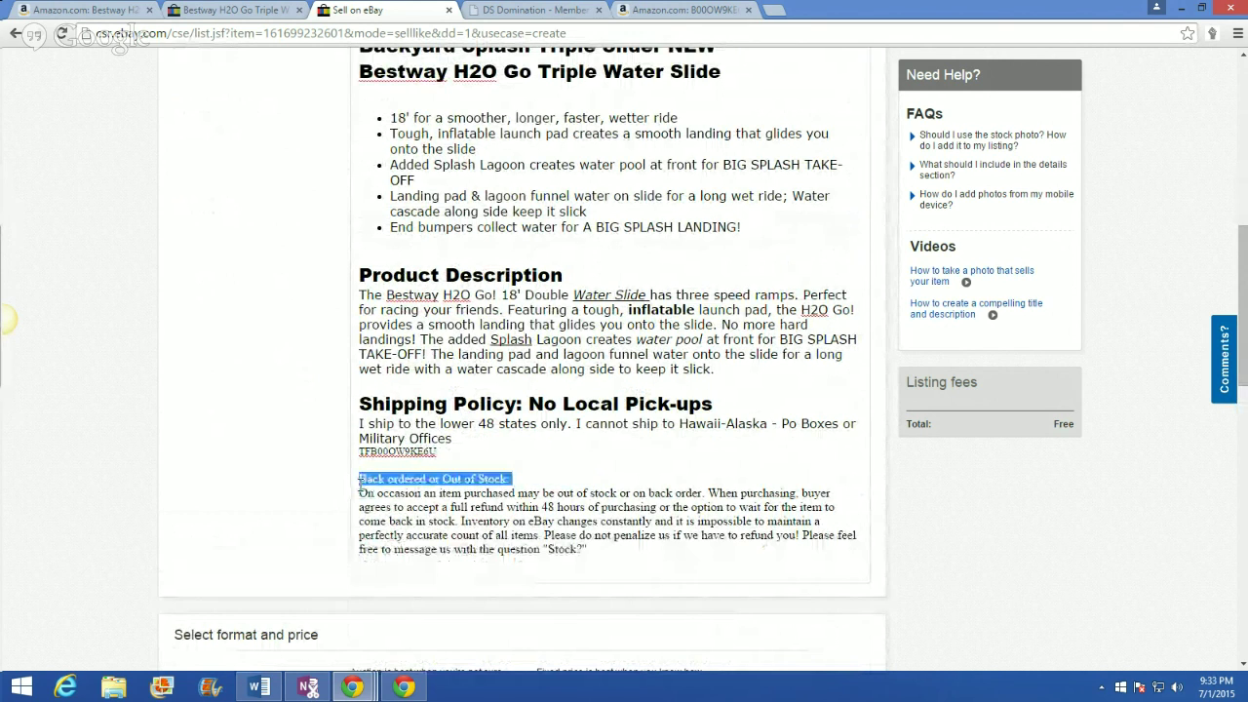
pyautogui.scroll(3, 333, 386)
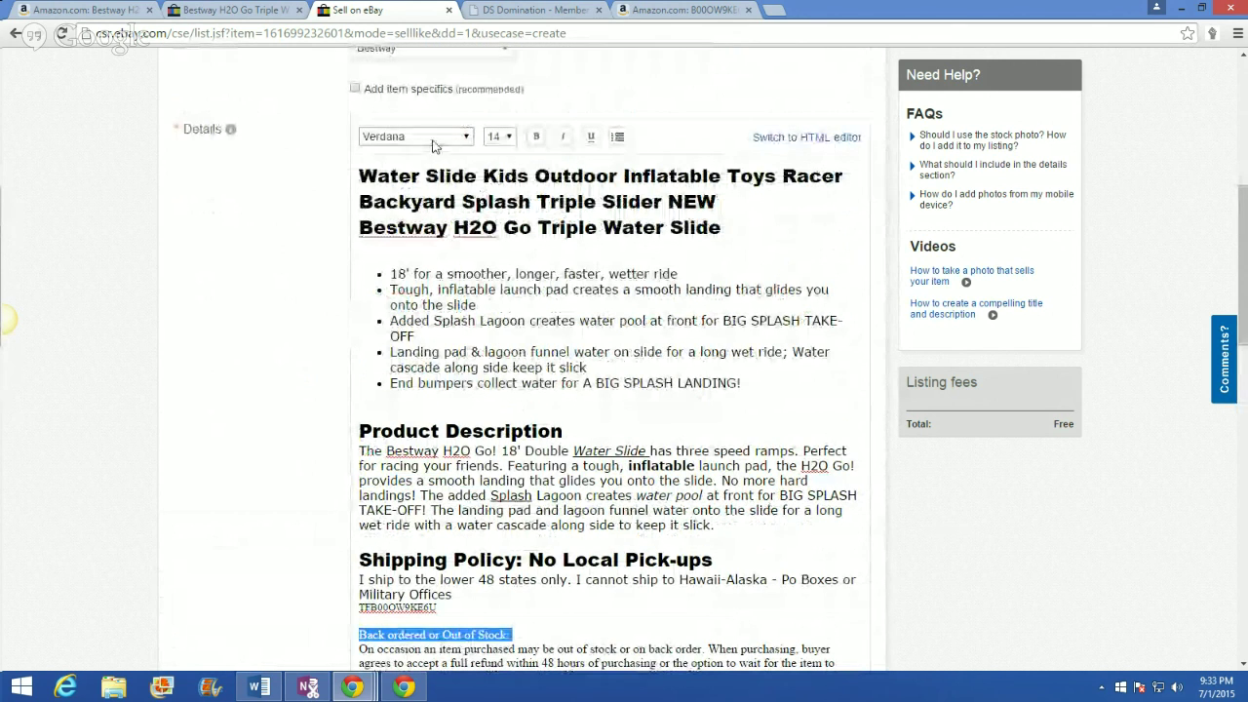
pyautogui.click(434, 141)
pyautogui.click(410, 154)
pyautogui.click(495, 136)
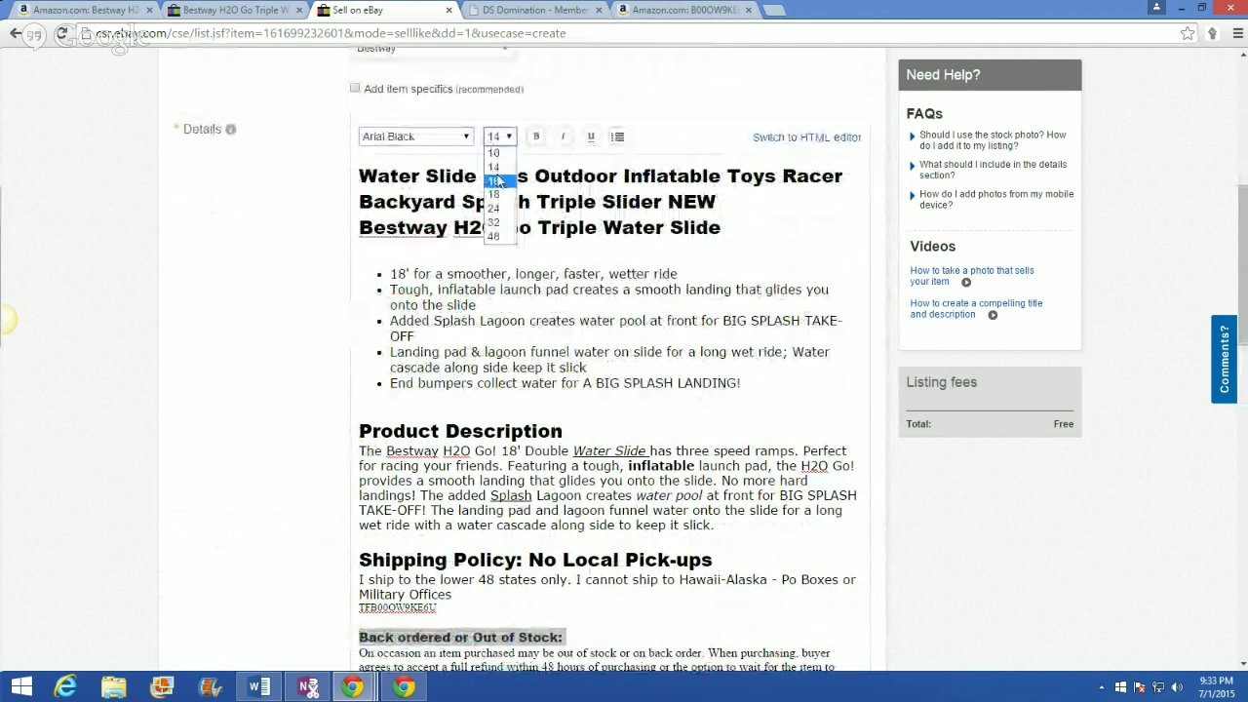
pyautogui.click(498, 181)
pyautogui.scroll(-3, 320, 302)
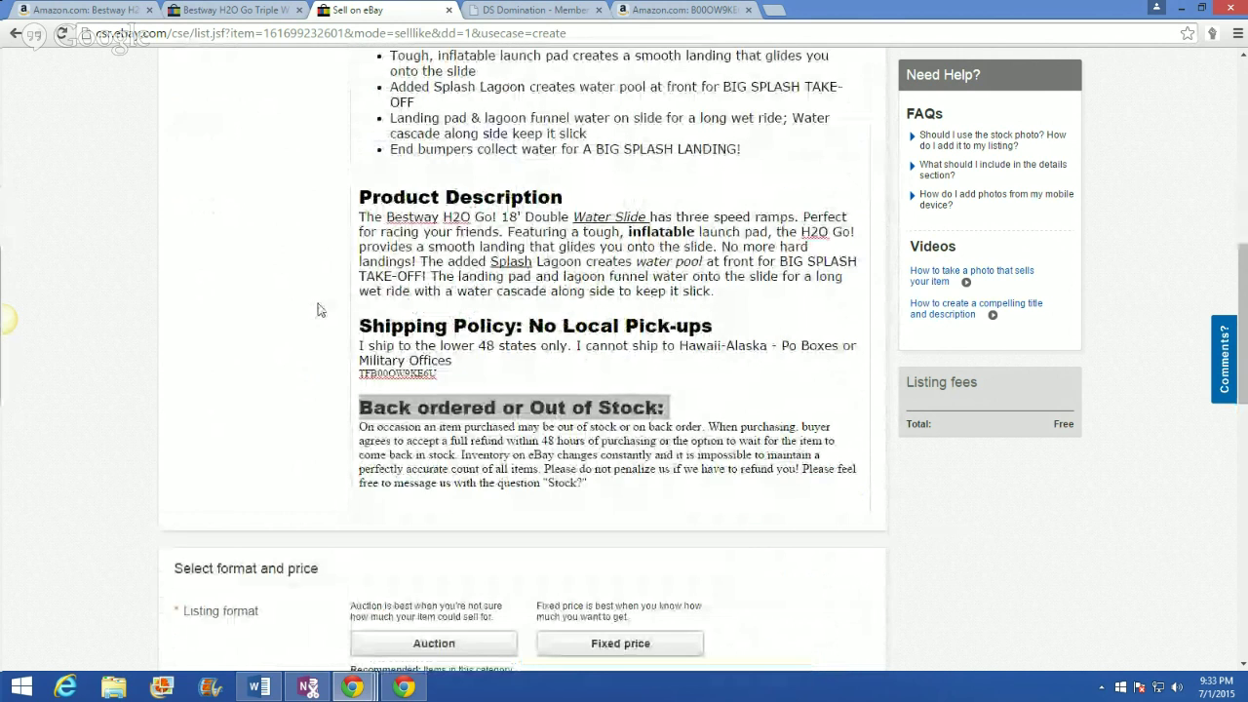
pyautogui.click(651, 384)
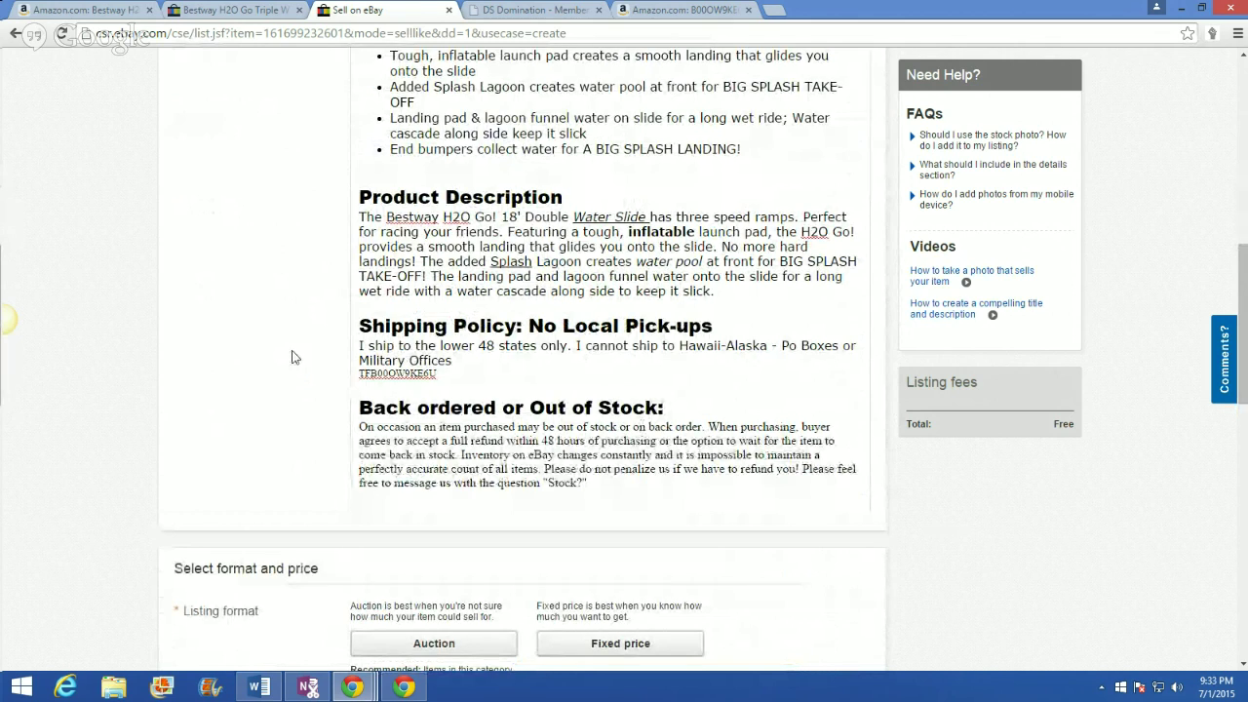
# Step: Choose the fixed price listing format and apply the recommended price of $75.00
pyautogui.scroll(3, 312, 346)
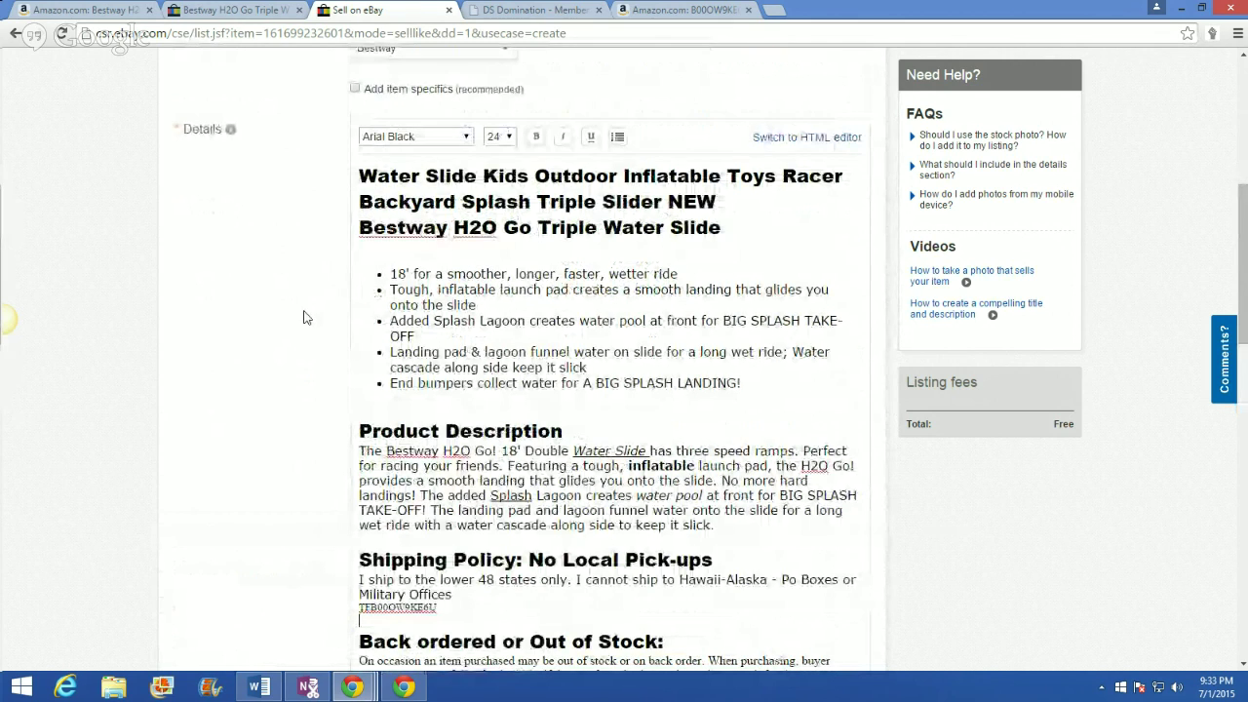
pyautogui.scroll(-4, 303, 316)
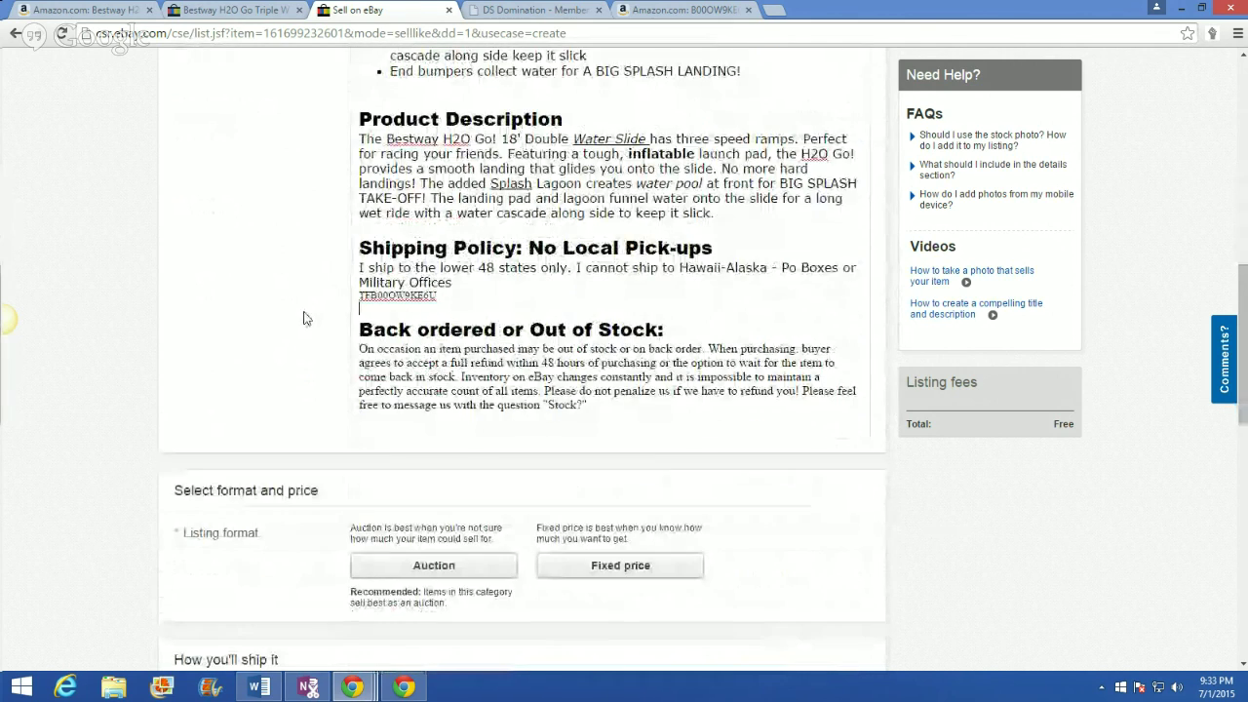
pyautogui.scroll(-3, 303, 317)
pyautogui.click(620, 332)
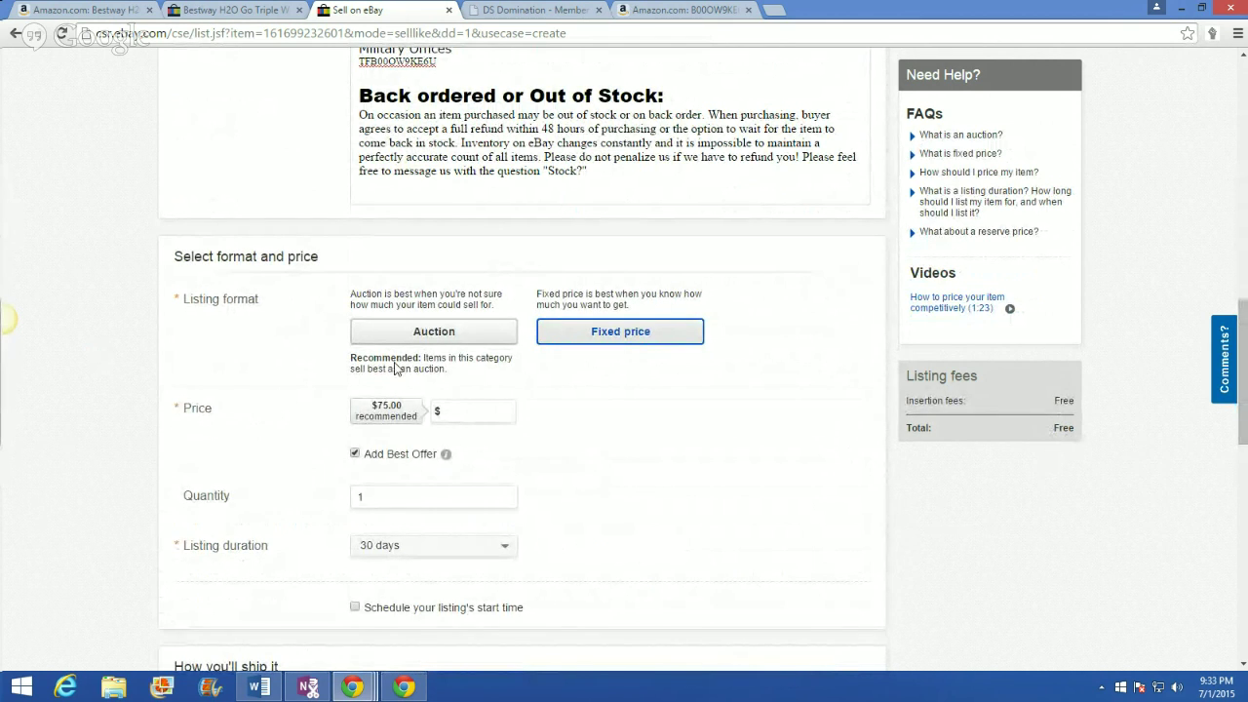
pyautogui.click(390, 417)
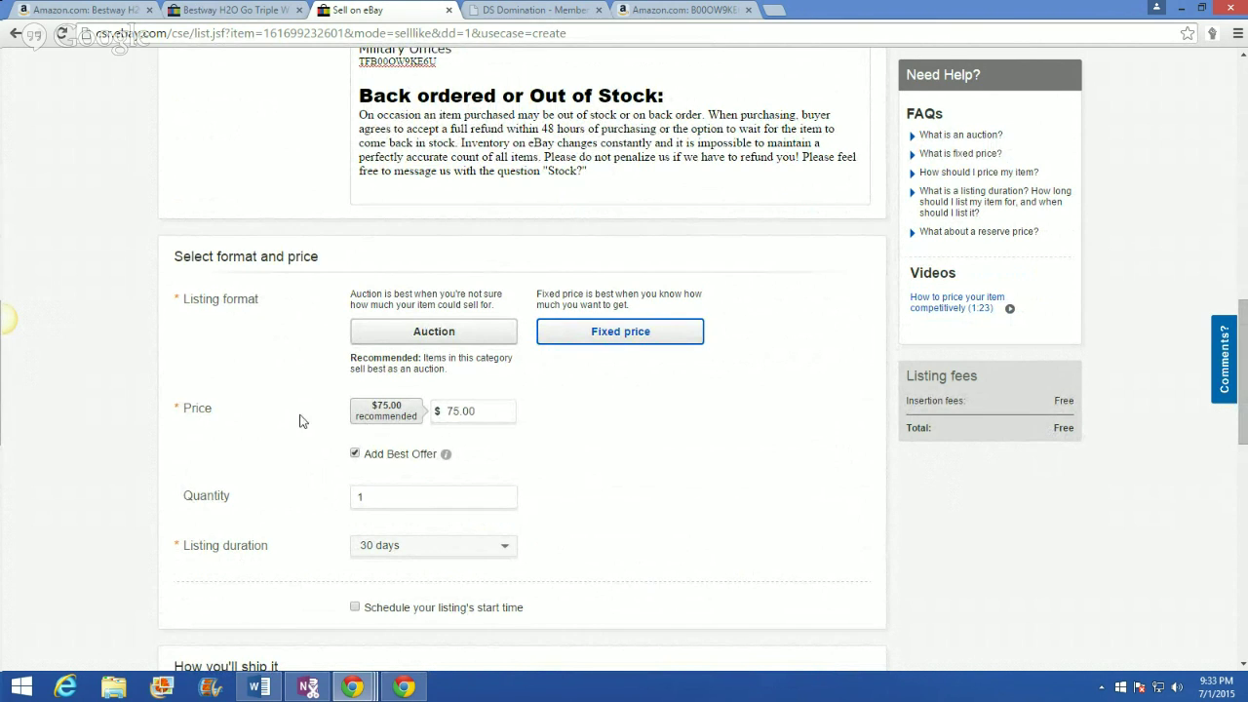
# Step: Compare the prices of sold triple water slides in the eBay search results, and return to the listing form
pyautogui.click(241, 14)
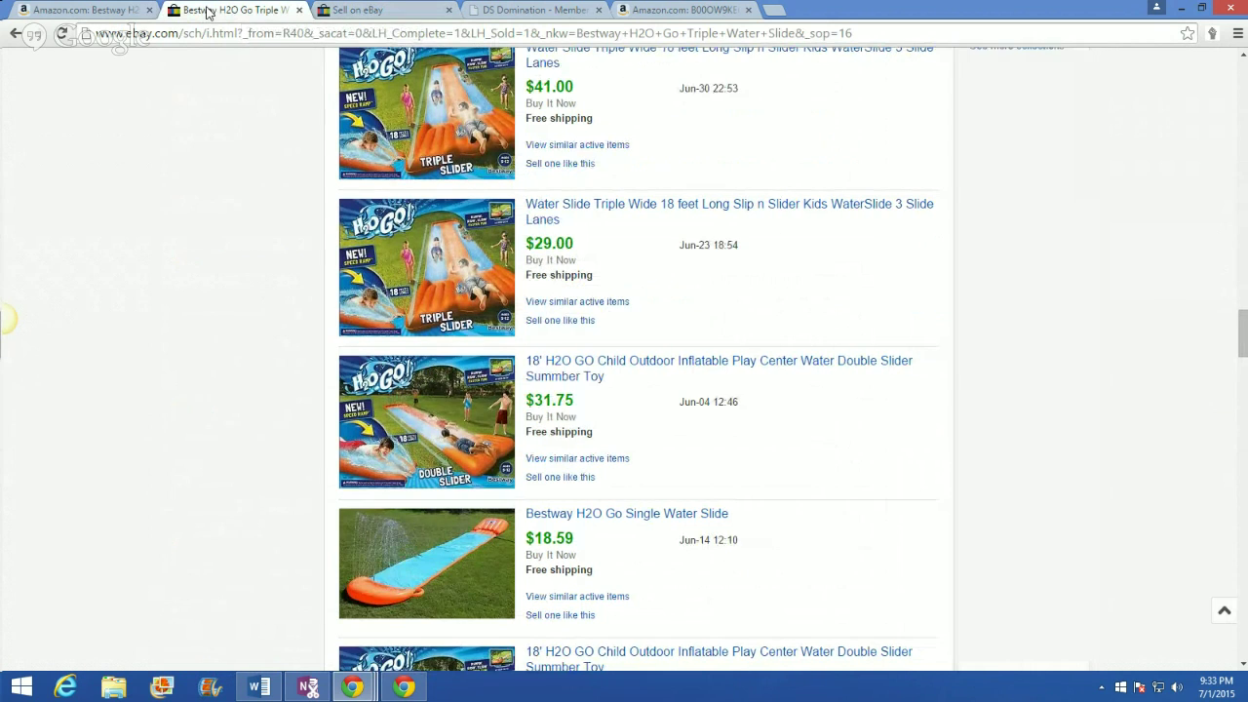
pyautogui.scroll(-5, 442, 419)
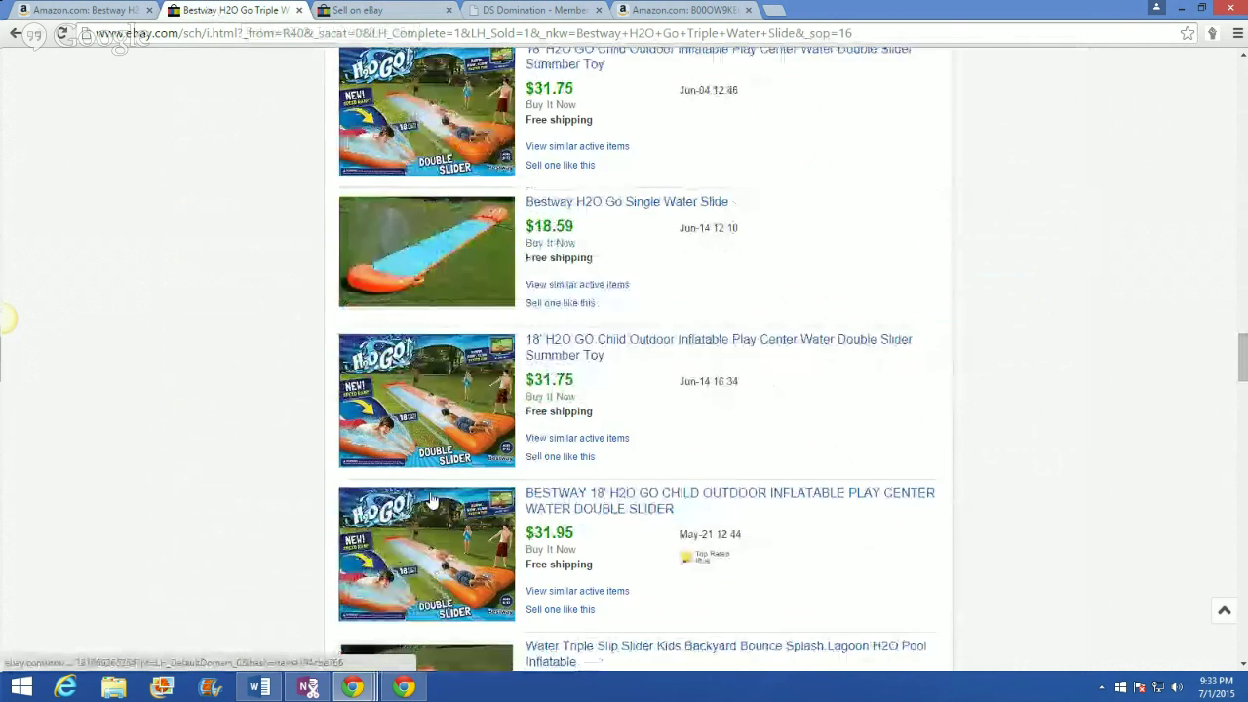
pyautogui.scroll(-4, 432, 500)
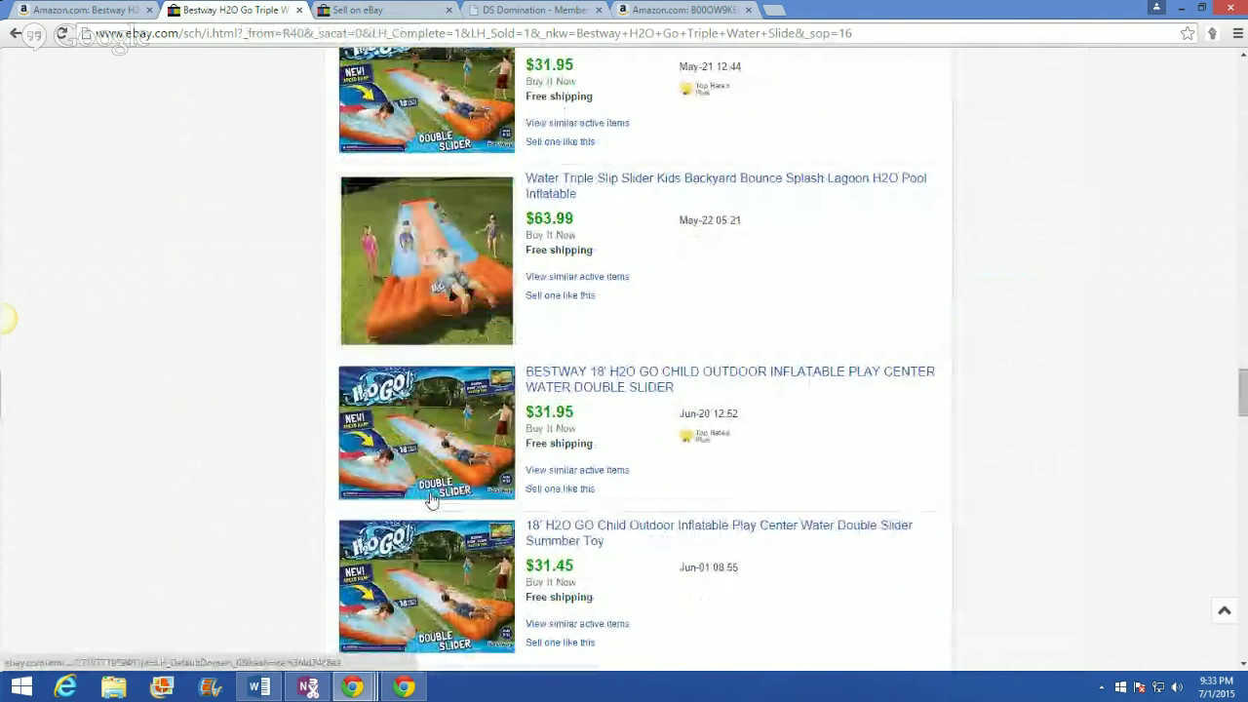
pyautogui.scroll(-1, 432, 500)
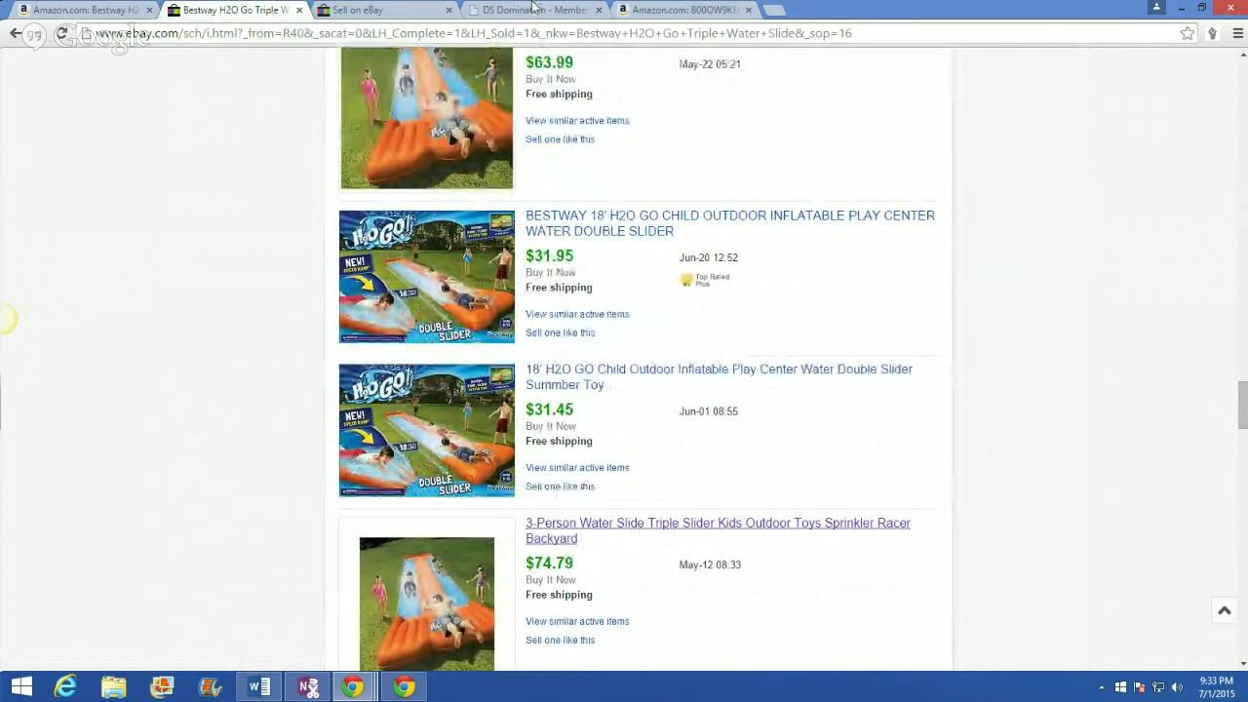
pyautogui.click(375, 10)
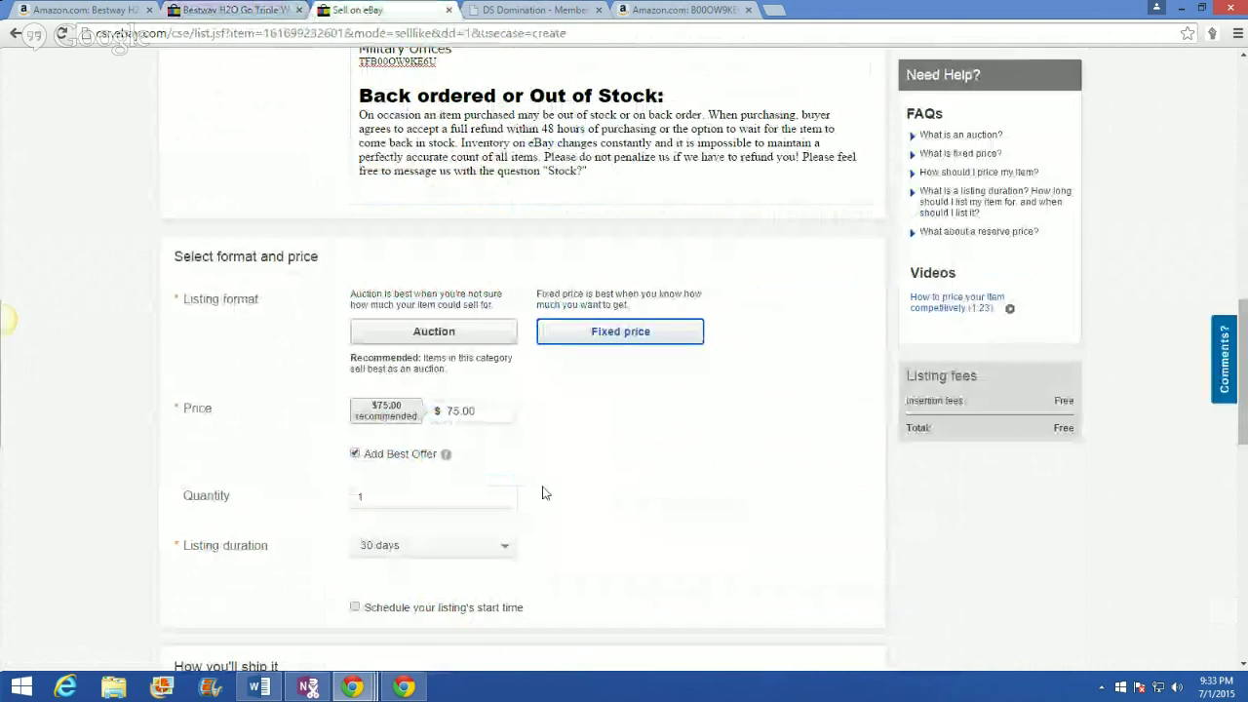
pyautogui.scroll(-1, 122, 430)
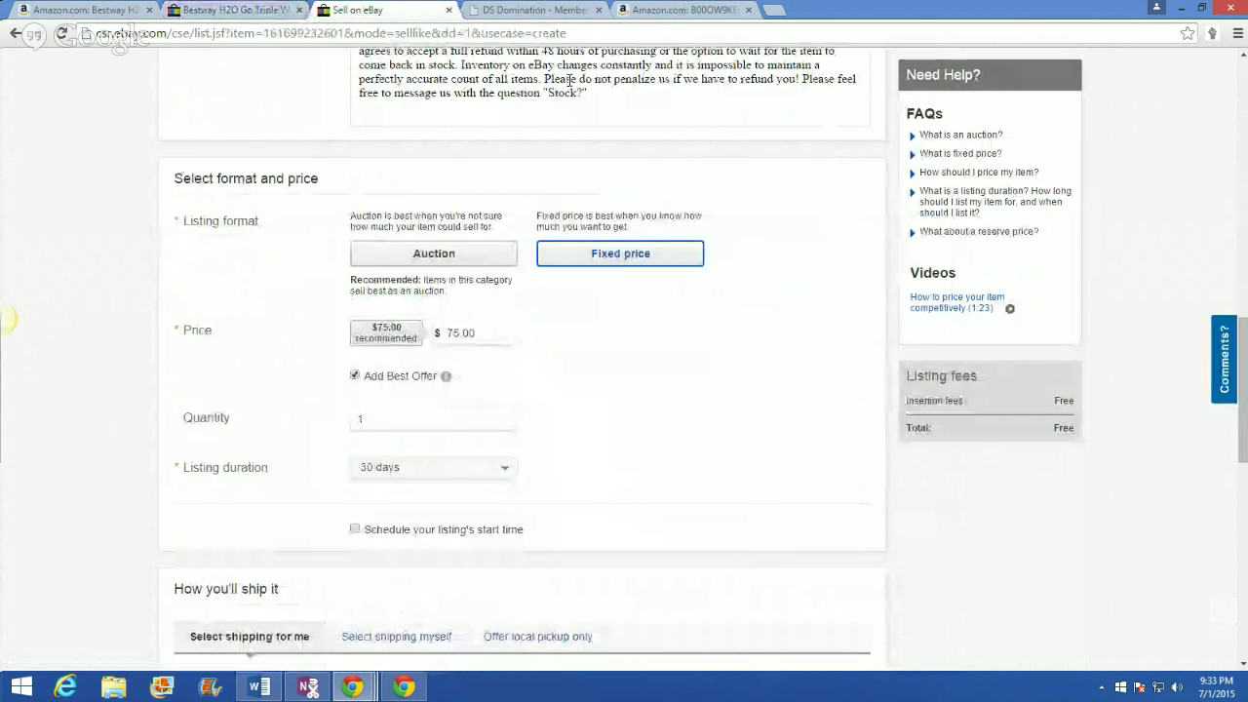
# Step: Open the eBay and PayPal fee calculator in a new tab and check the water slide's price on Amazon
pyautogui.click(772, 12)
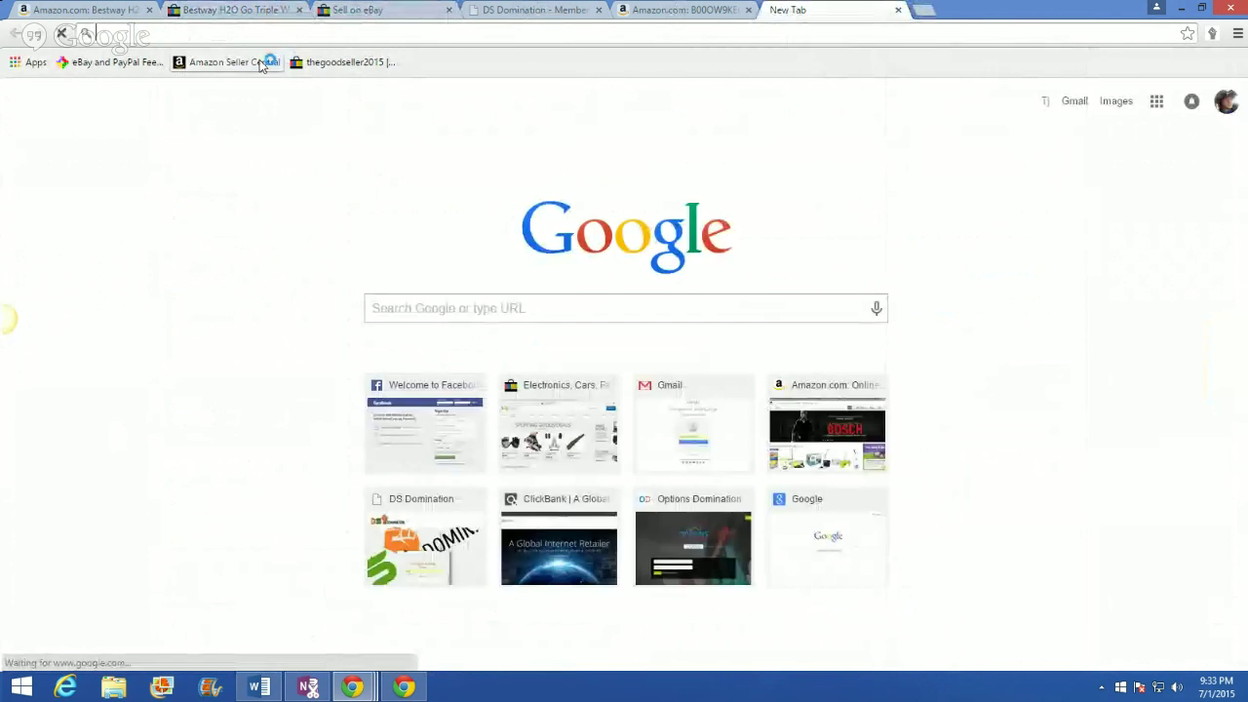
pyautogui.click(111, 64)
pyautogui.click(102, 10)
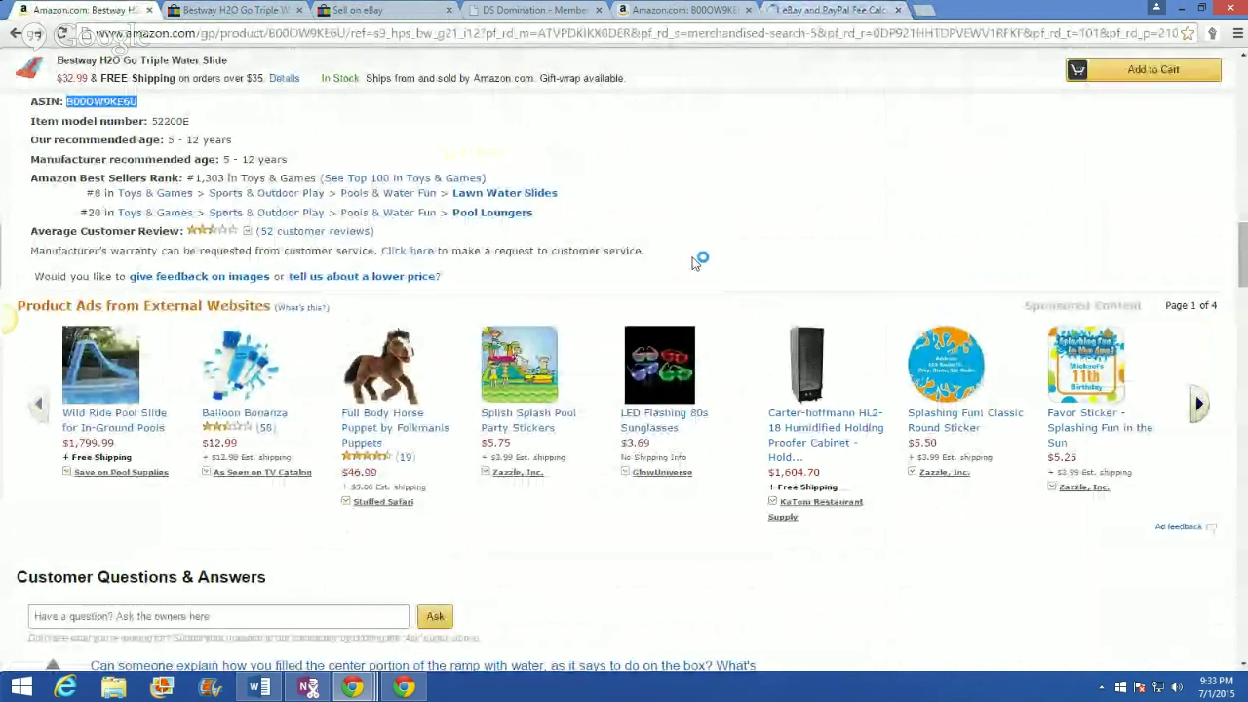
pyautogui.scroll(5, 680, 343)
pyautogui.scroll(10, 679, 343)
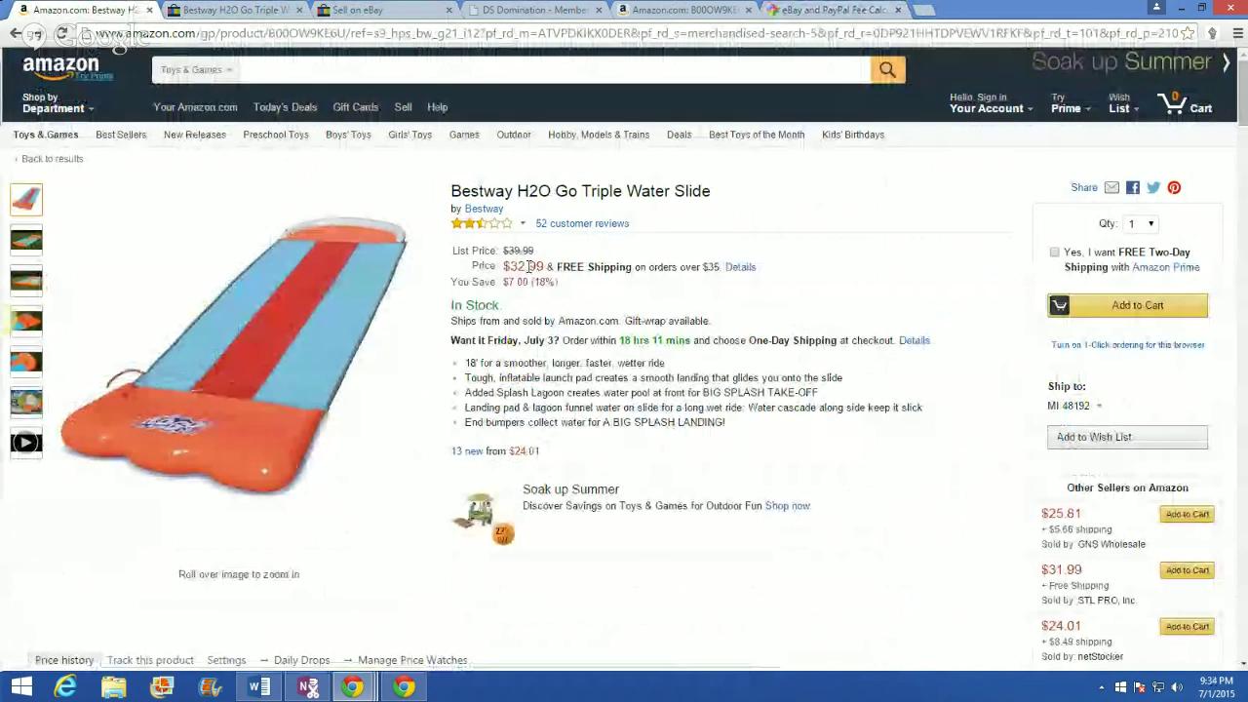
# Step: Calculate the fees and profit for a Fixed Price listing with an item cost of $35 and a BIN price of $75
pyautogui.click(814, 9)
pyautogui.scroll(-3, 593, 321)
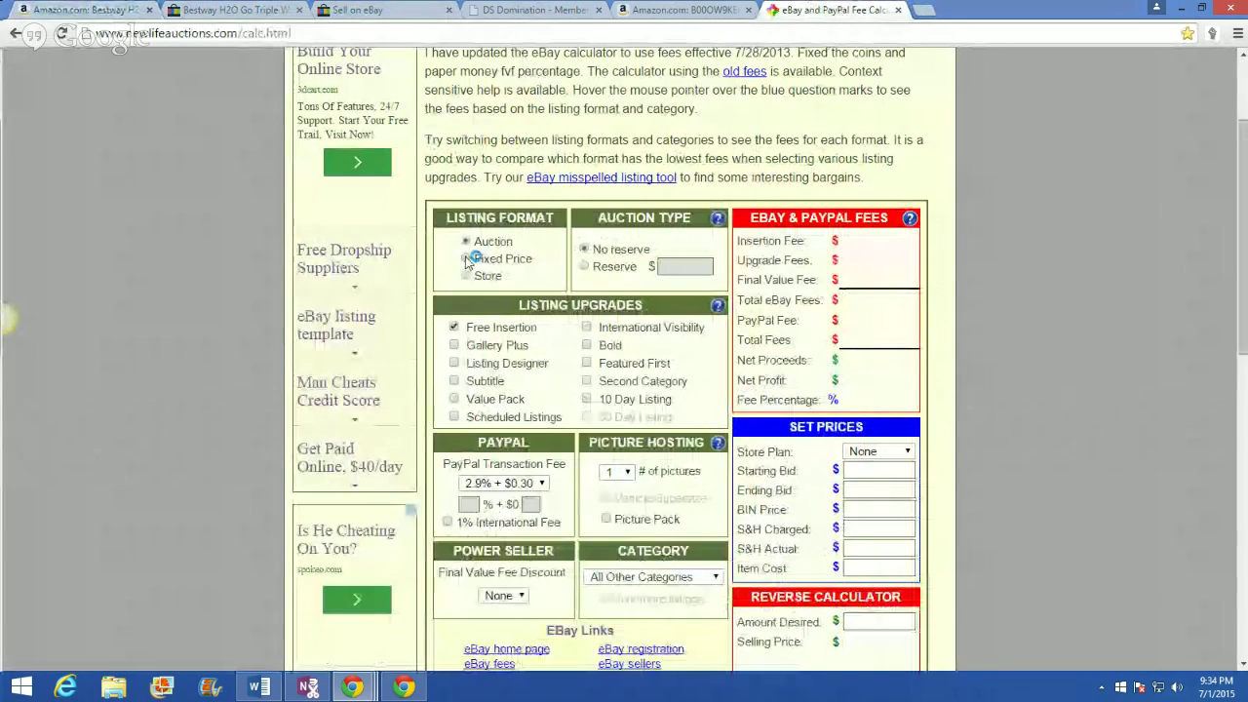
pyautogui.click(466, 259)
pyautogui.scroll(-12, 867, 384)
pyautogui.scroll(9, 857, 339)
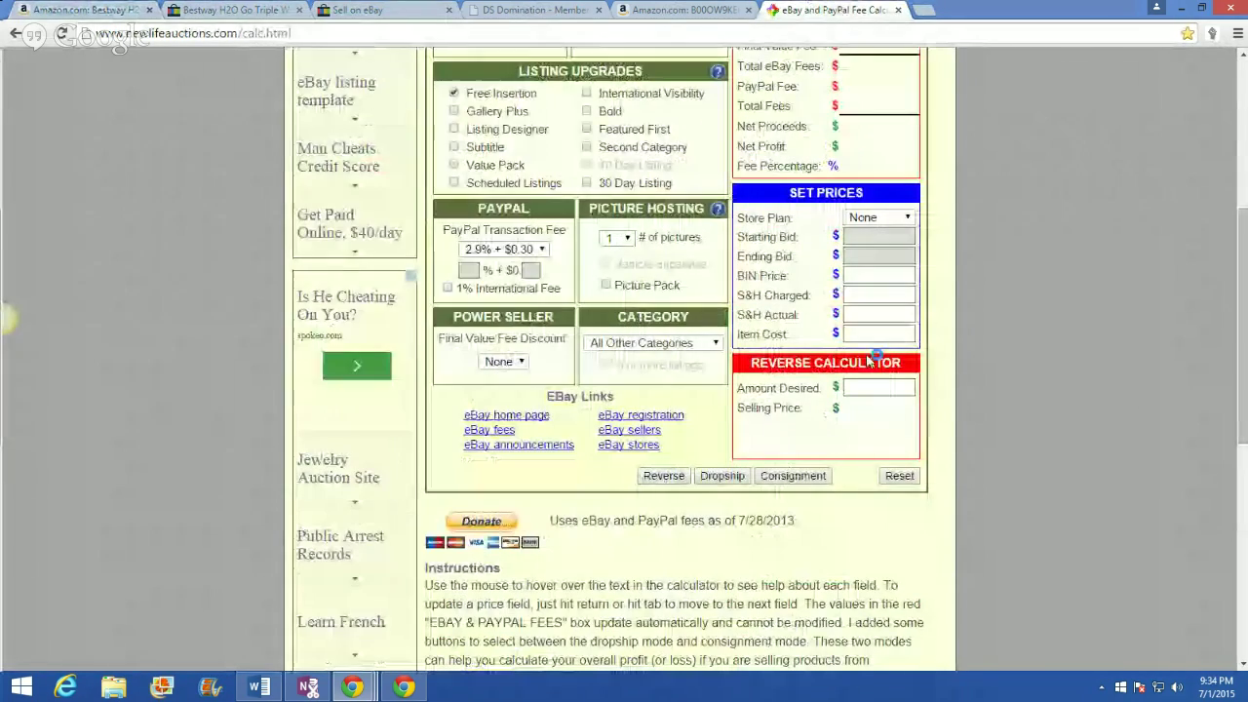
pyautogui.click(857, 336)
pyautogui.write('35')
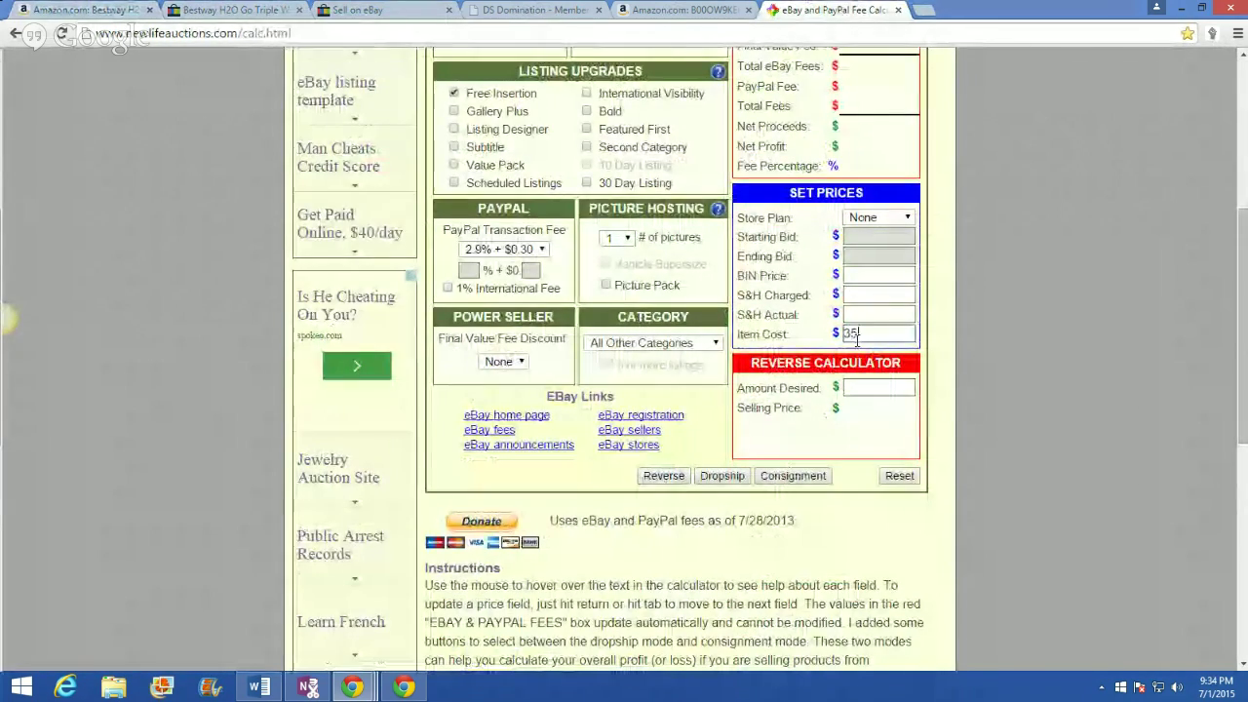
pyautogui.click(863, 275)
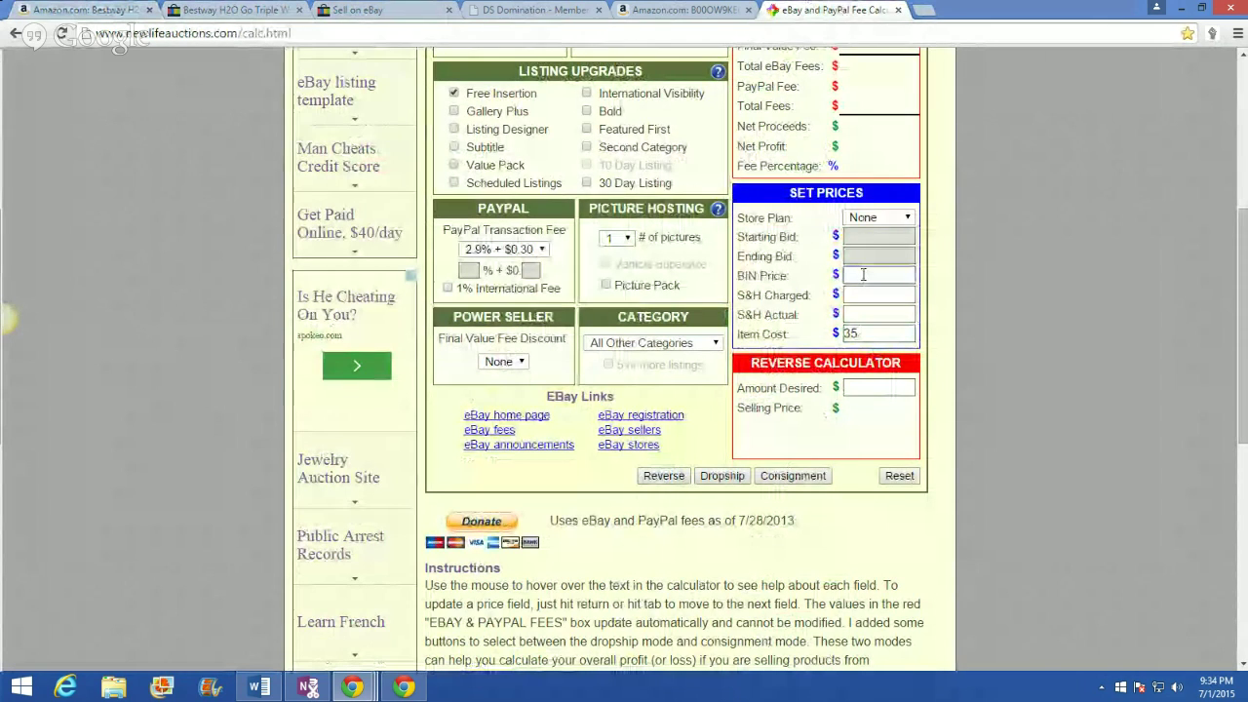
pyautogui.write('75')
pyautogui.press('Return')
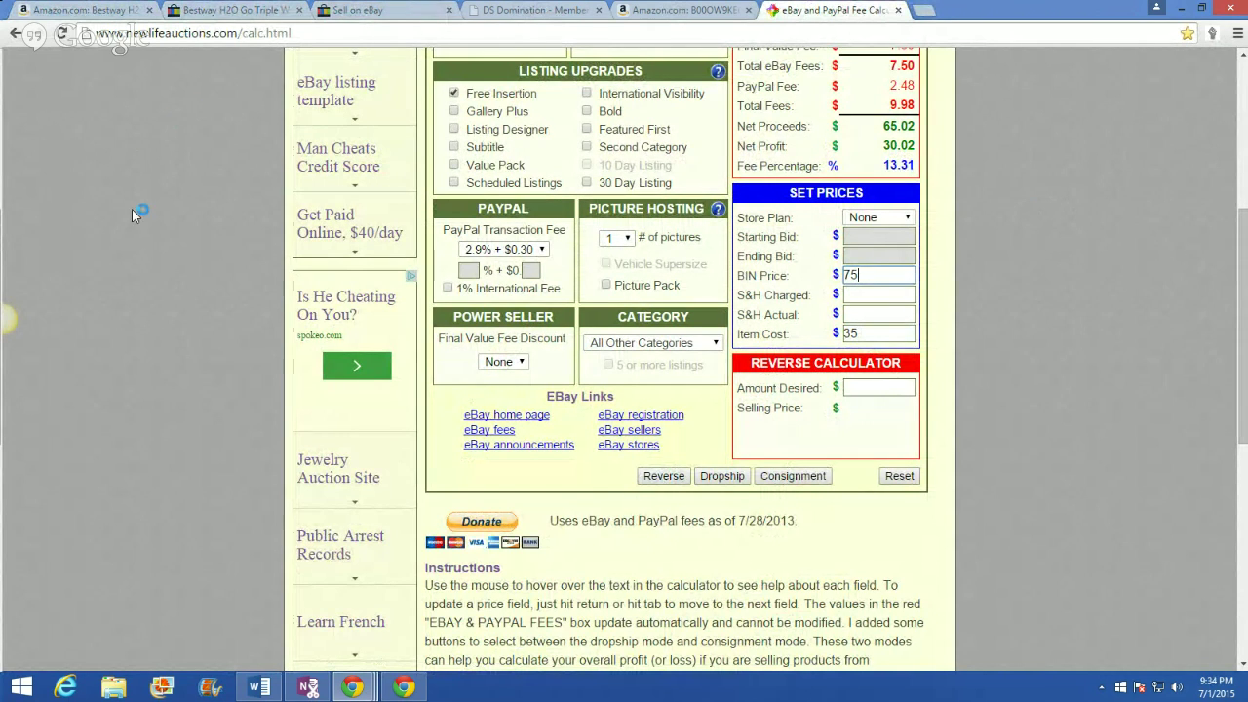
pyautogui.scroll(1, 141, 212)
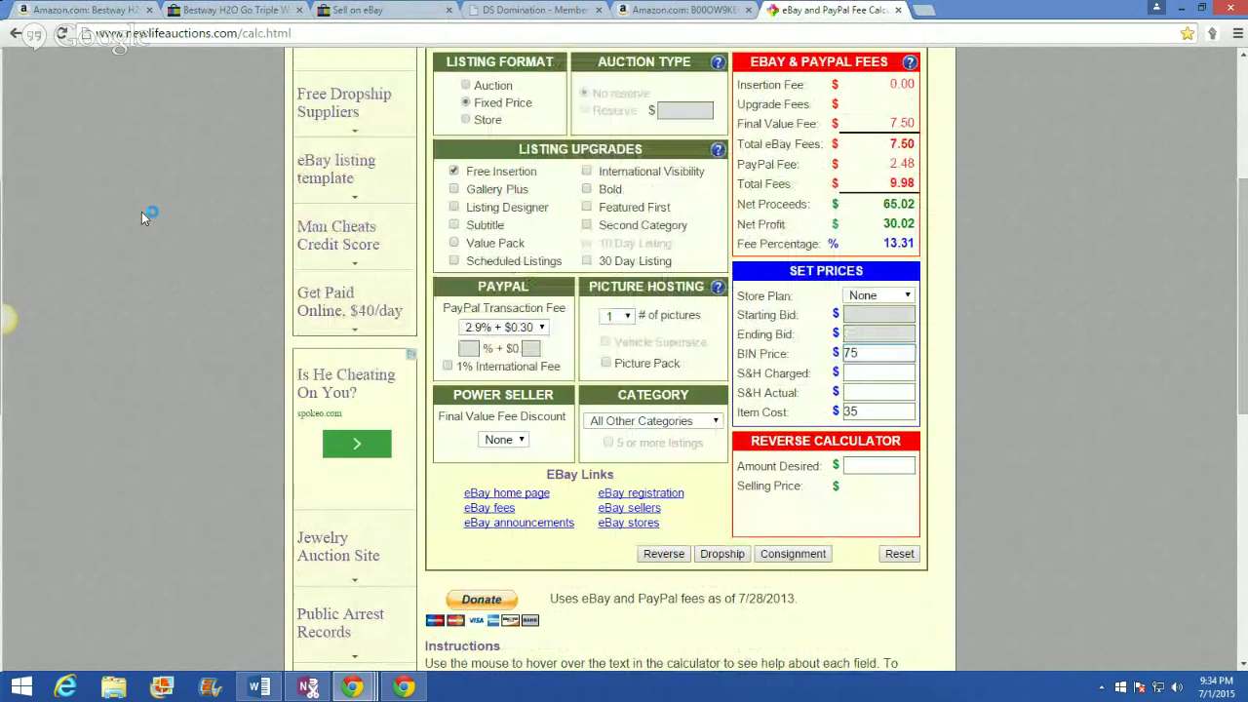
# Step: Compare the fee calculation with the sold water slide prices and the price in the listing form
pyautogui.click(207, 8)
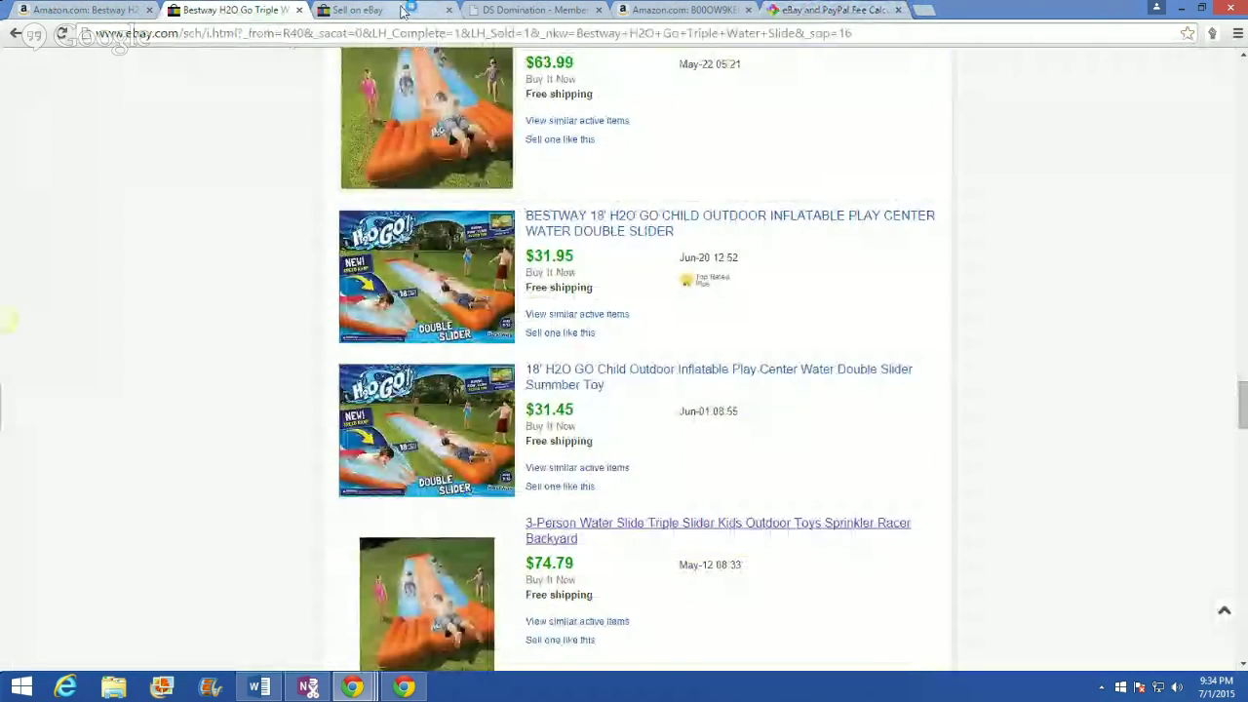
pyautogui.click(358, 10)
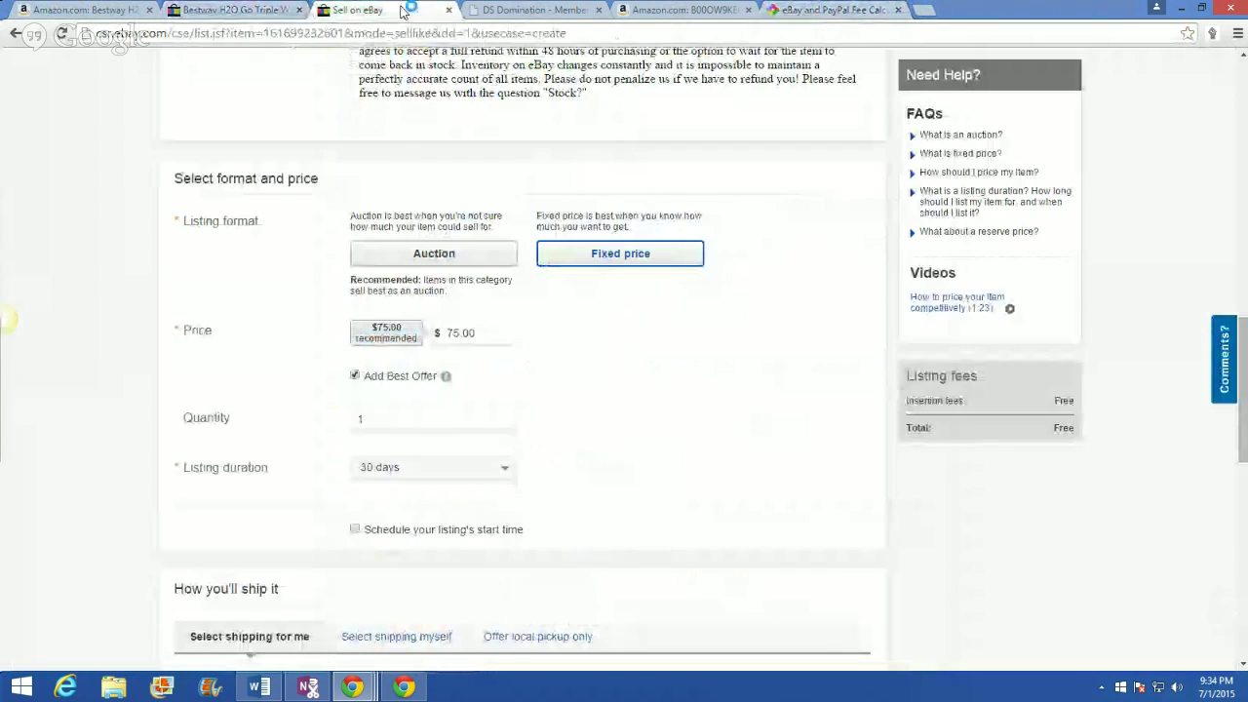
pyautogui.click(828, 10)
pyautogui.click(871, 352)
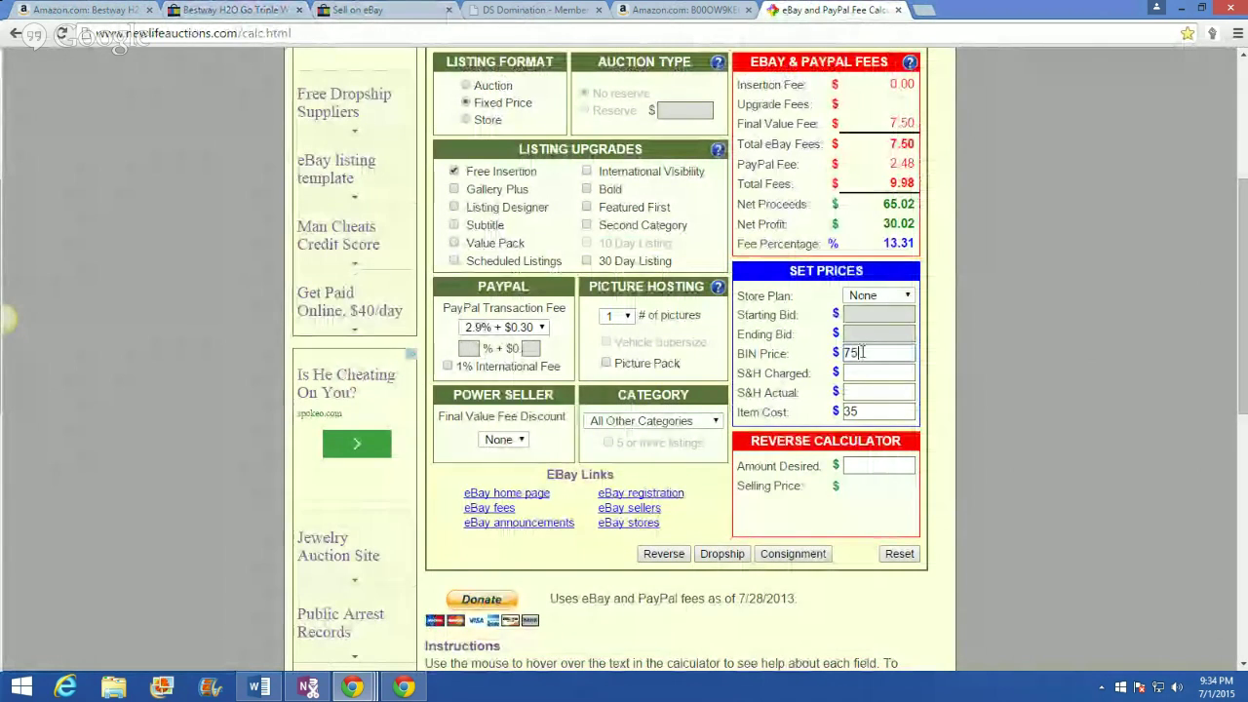
pyautogui.click(224, 10)
pyautogui.click(360, 9)
# Step: Set the quantity of the water slide listing to 2
pyautogui.scroll(-1, 524, 281)
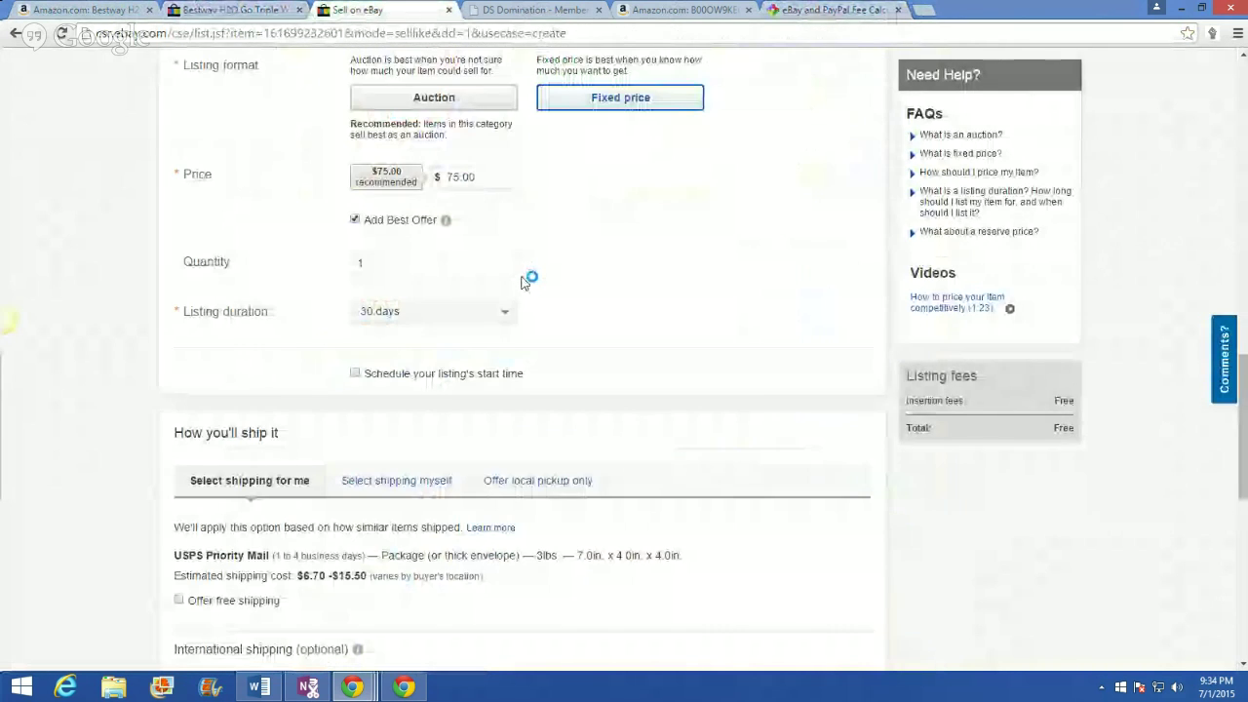
pyautogui.click(385, 264)
pyautogui.press('BackSpace')
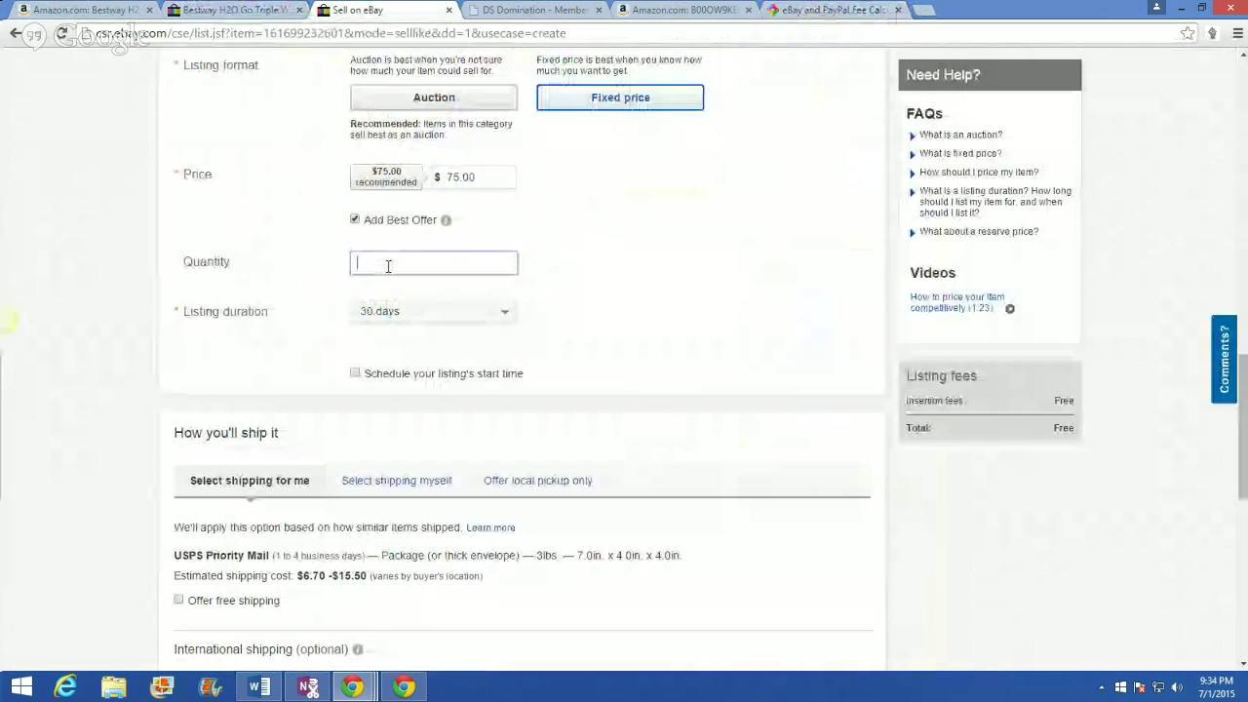
pyautogui.write('2')
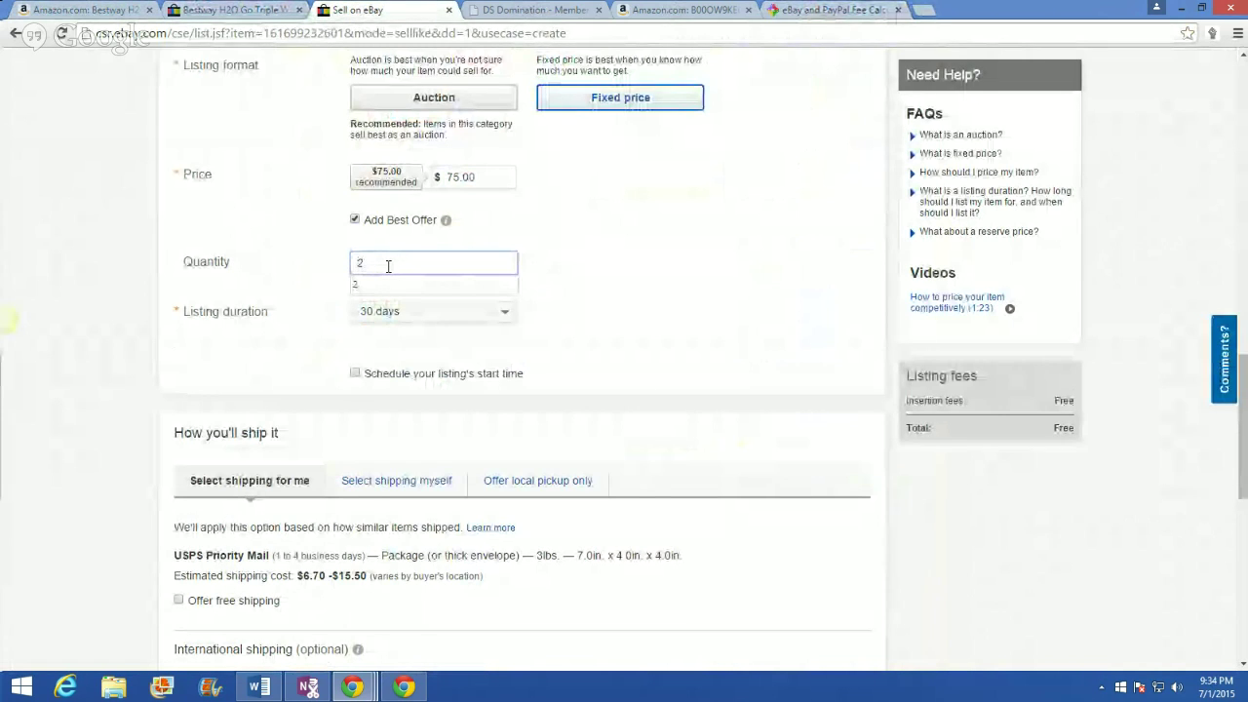
pyautogui.click(21, 285)
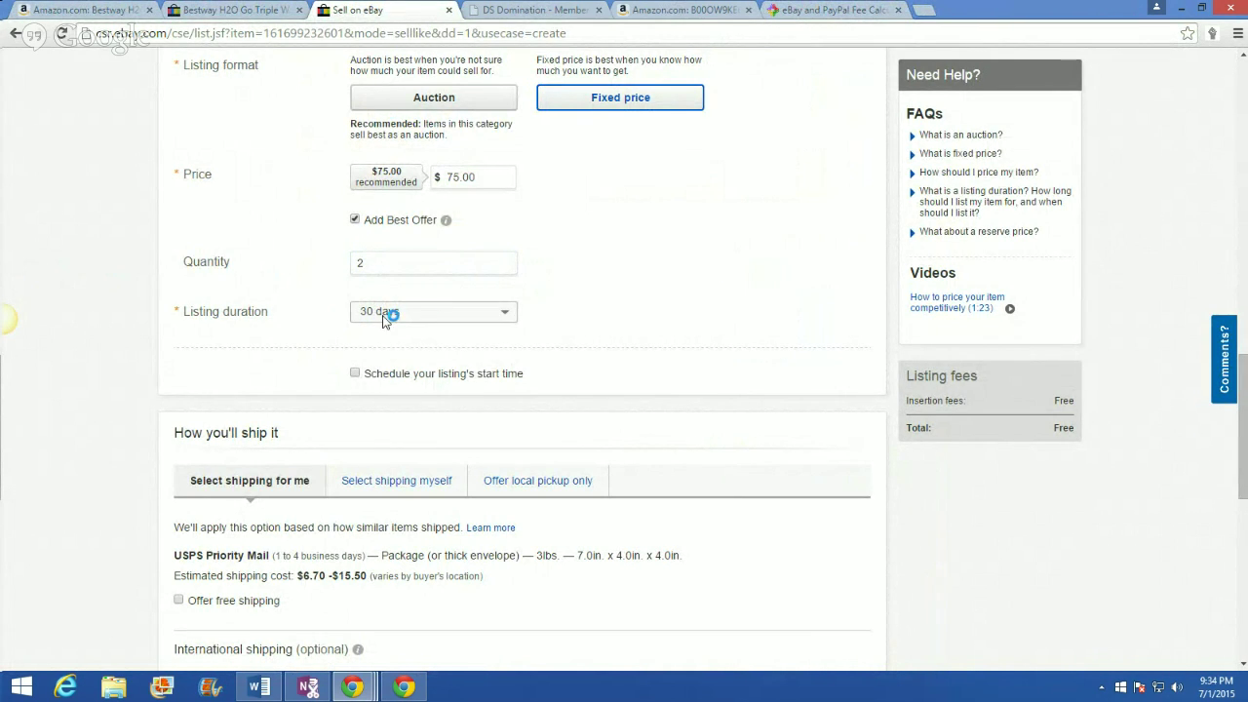
# Step: Choose to select the shipping yourself and set the service to USPS Media Mail (2 to 8 business days)
pyautogui.scroll(-3, 237, 329)
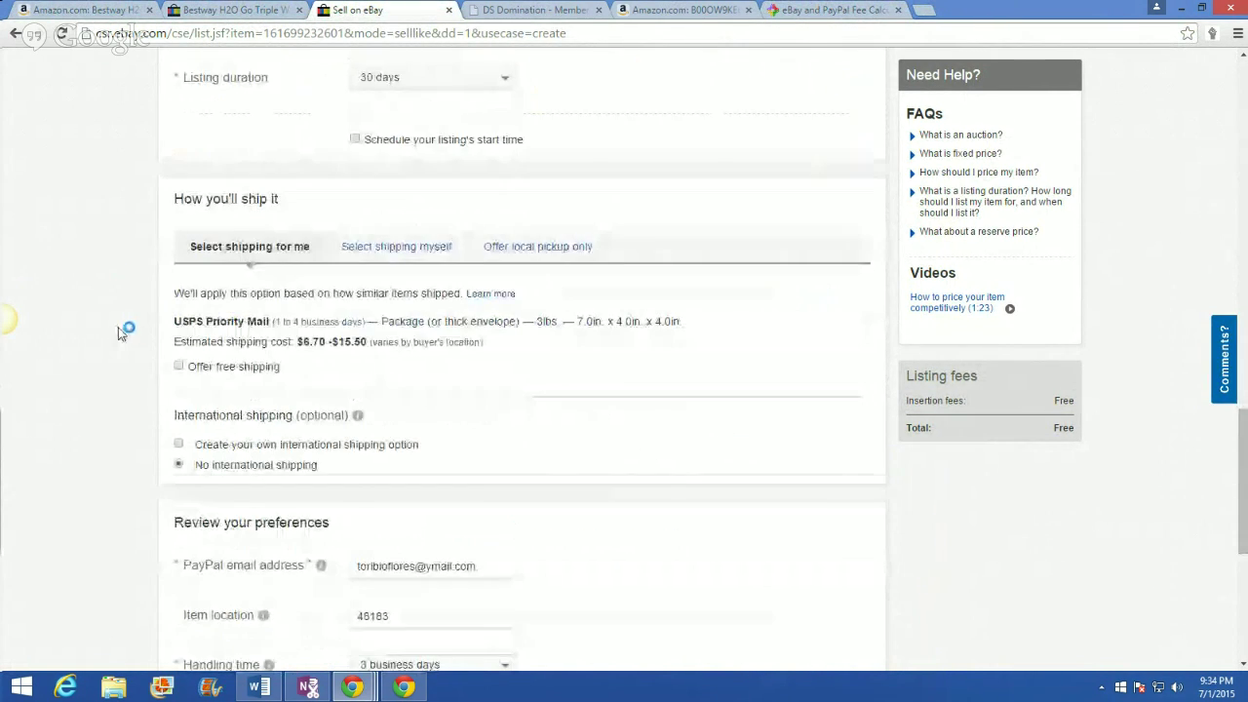
pyautogui.scroll(-1, 118, 327)
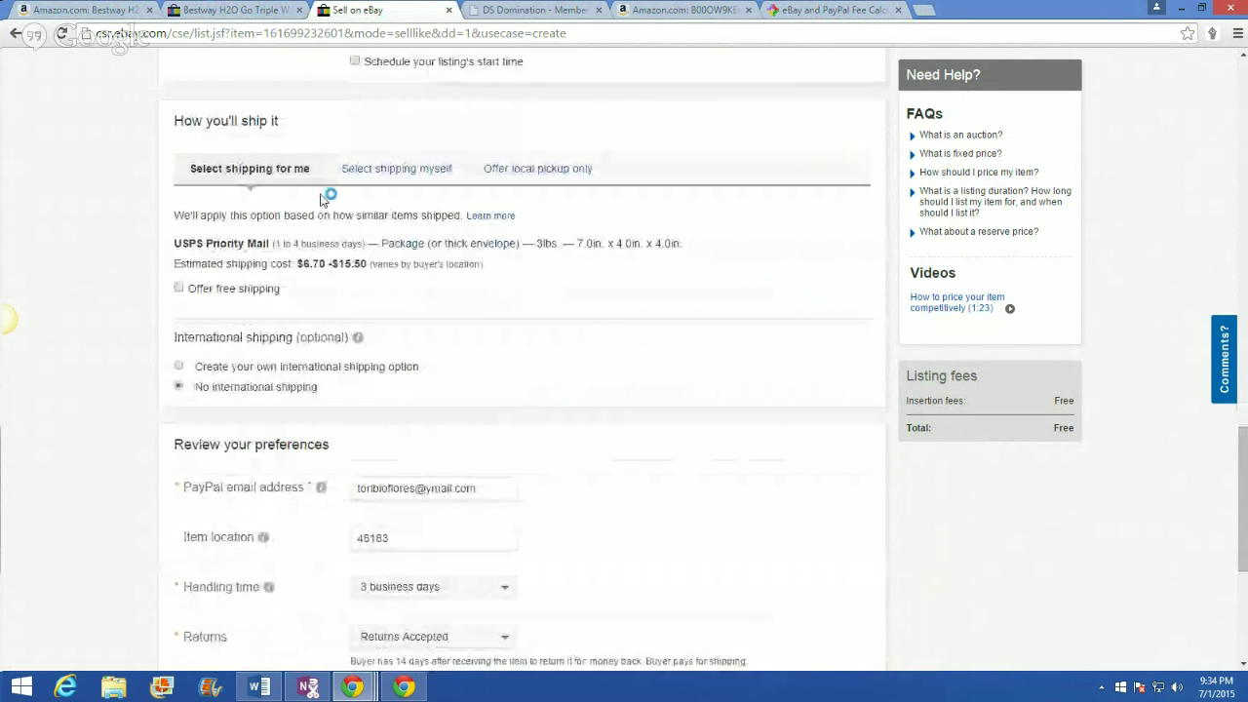
pyautogui.click(402, 172)
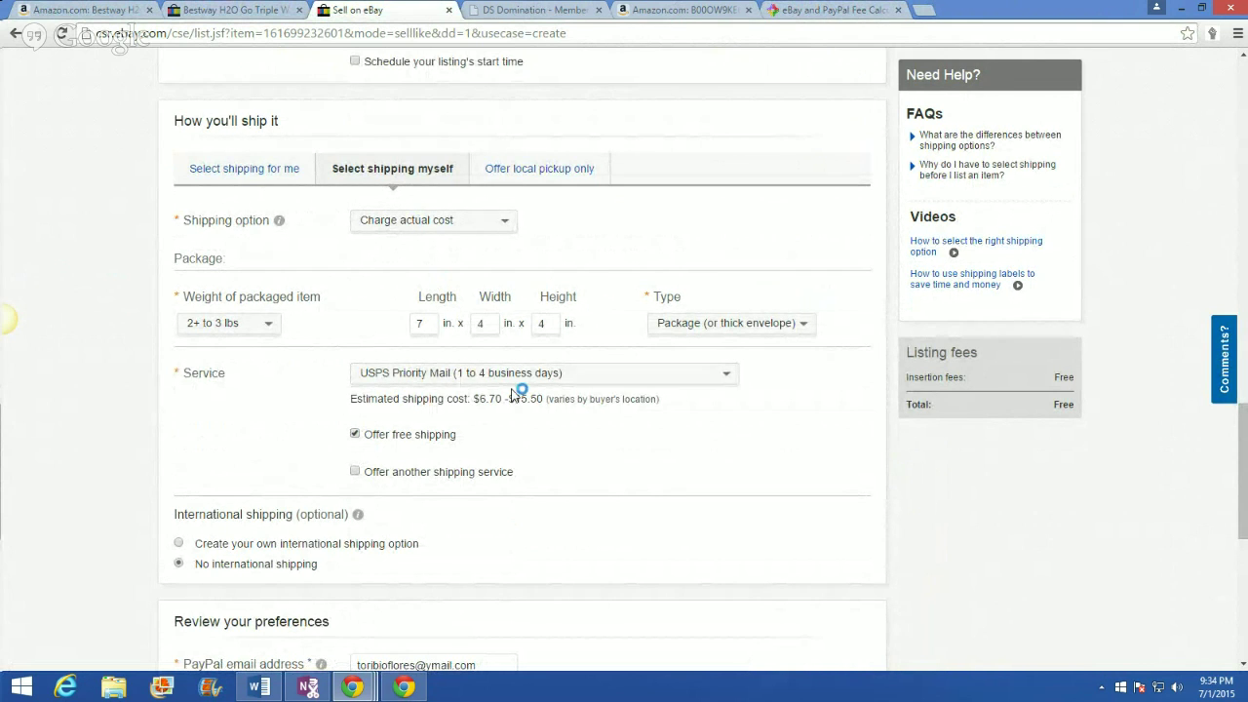
pyautogui.click(481, 373)
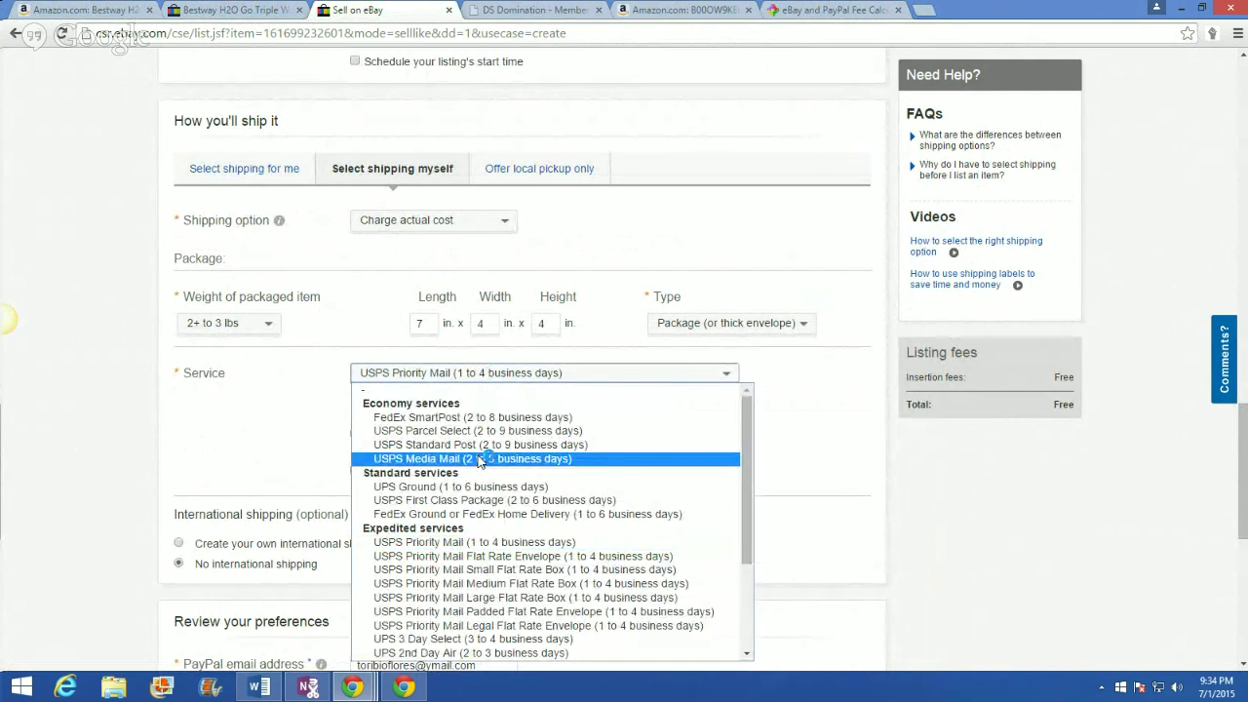
pyautogui.click(478, 460)
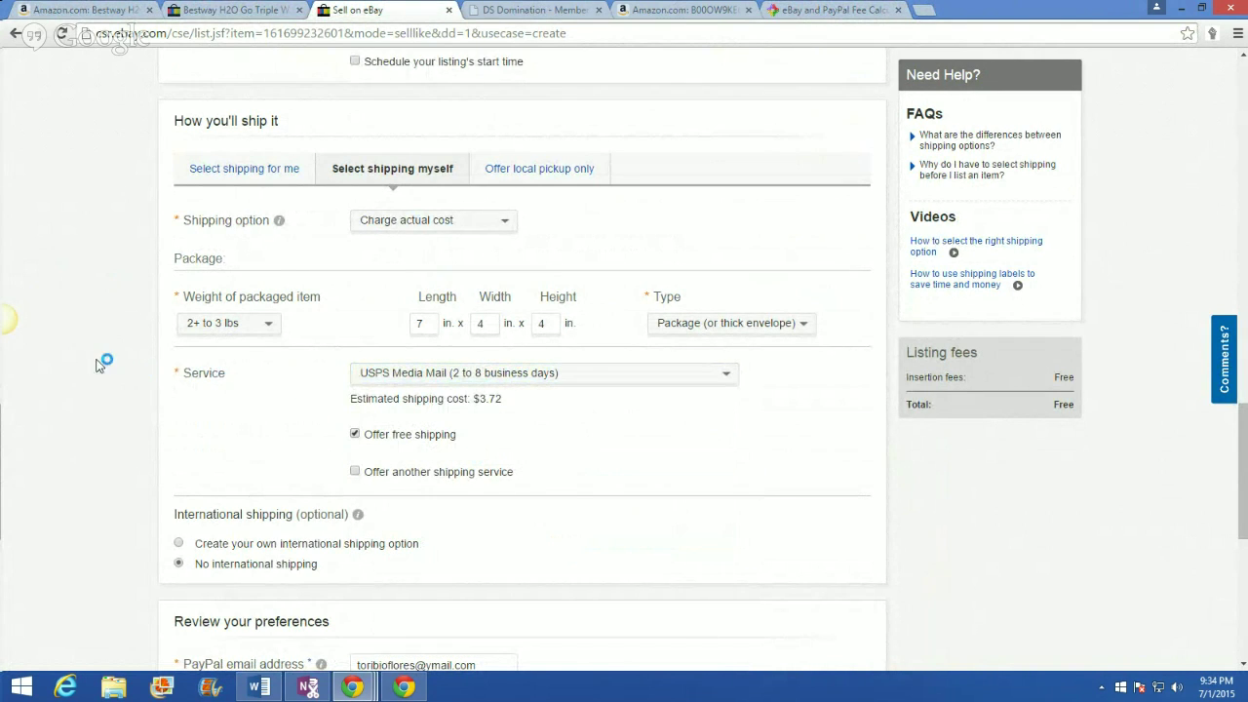
# Step: Review the international shipping, handling time and returns preferences, and publish the listing
pyautogui.scroll(-1, 76, 355)
pyautogui.scroll(-2, 76, 355)
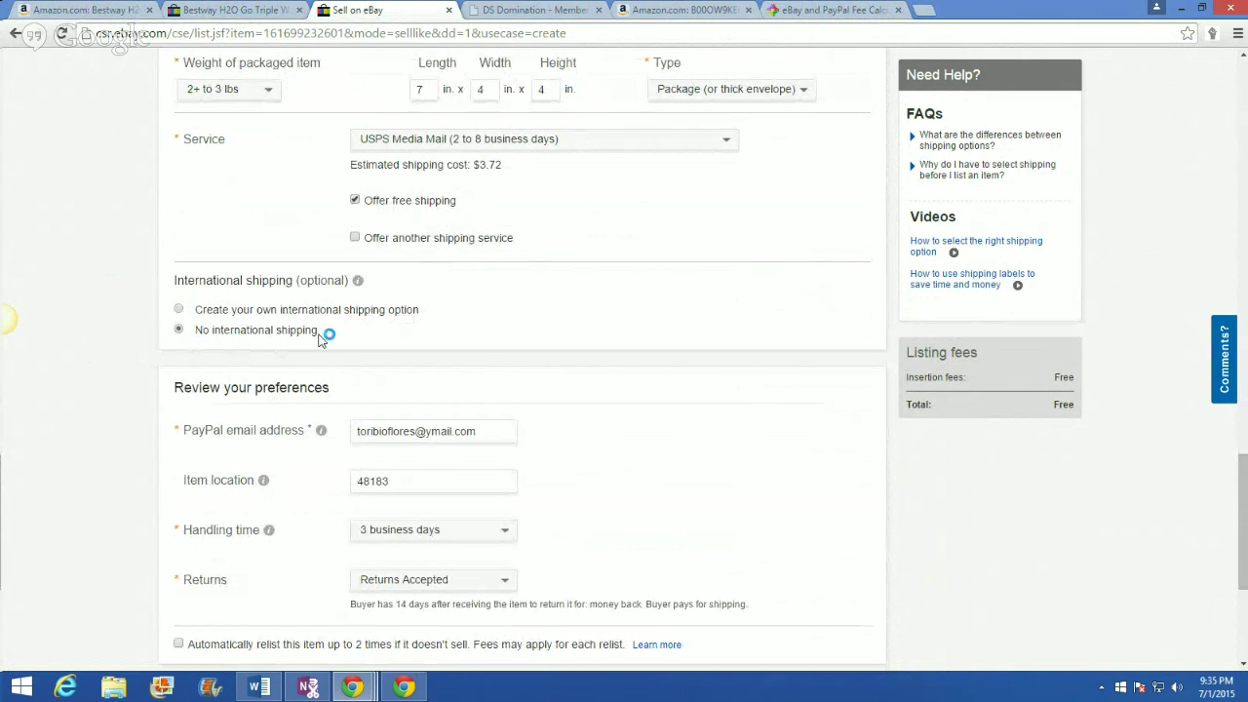
pyautogui.scroll(-2, 117, 346)
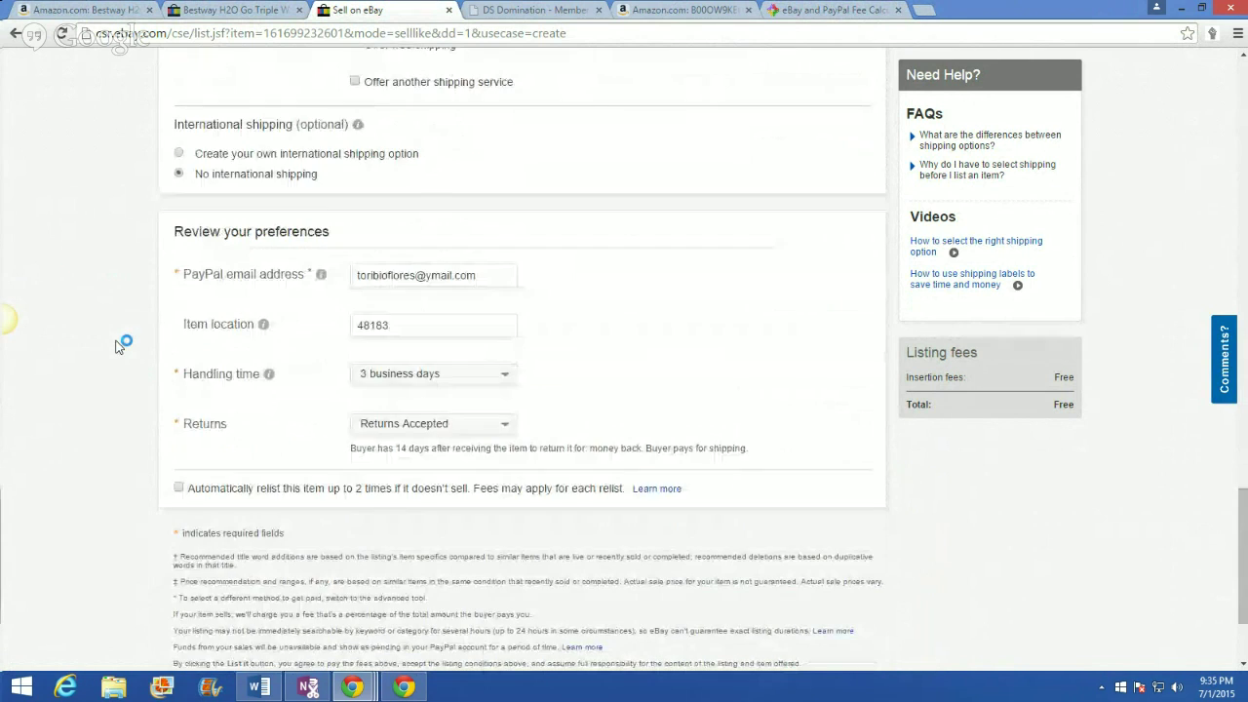
pyautogui.scroll(-2, 363, 285)
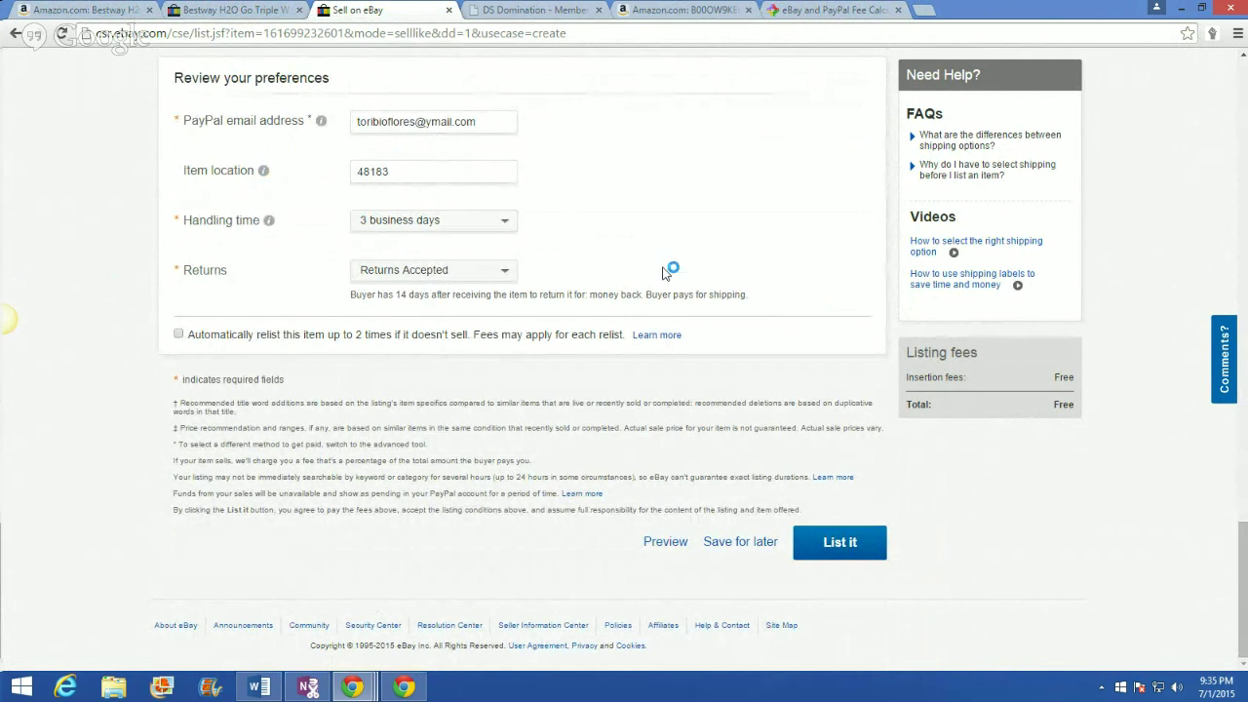
pyautogui.click(831, 545)
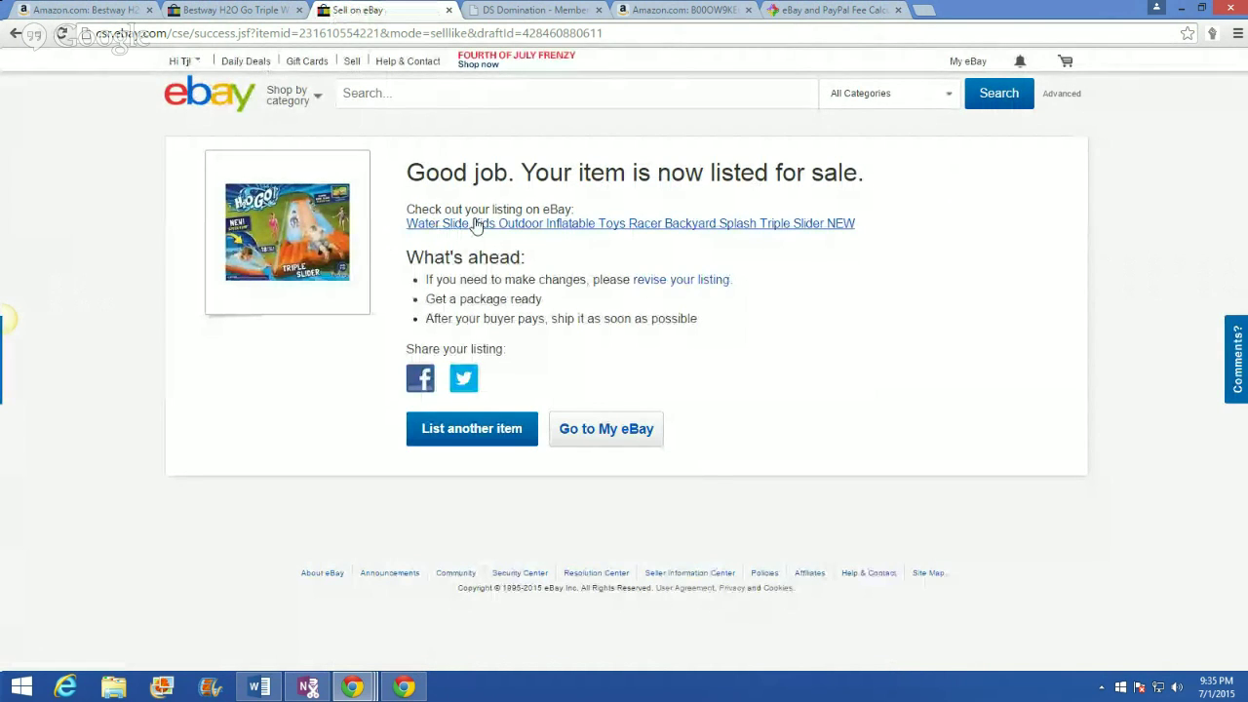
# Step: Open the published water slide listing and examine its price, shipping details and formatted description
pyautogui.click(658, 224)
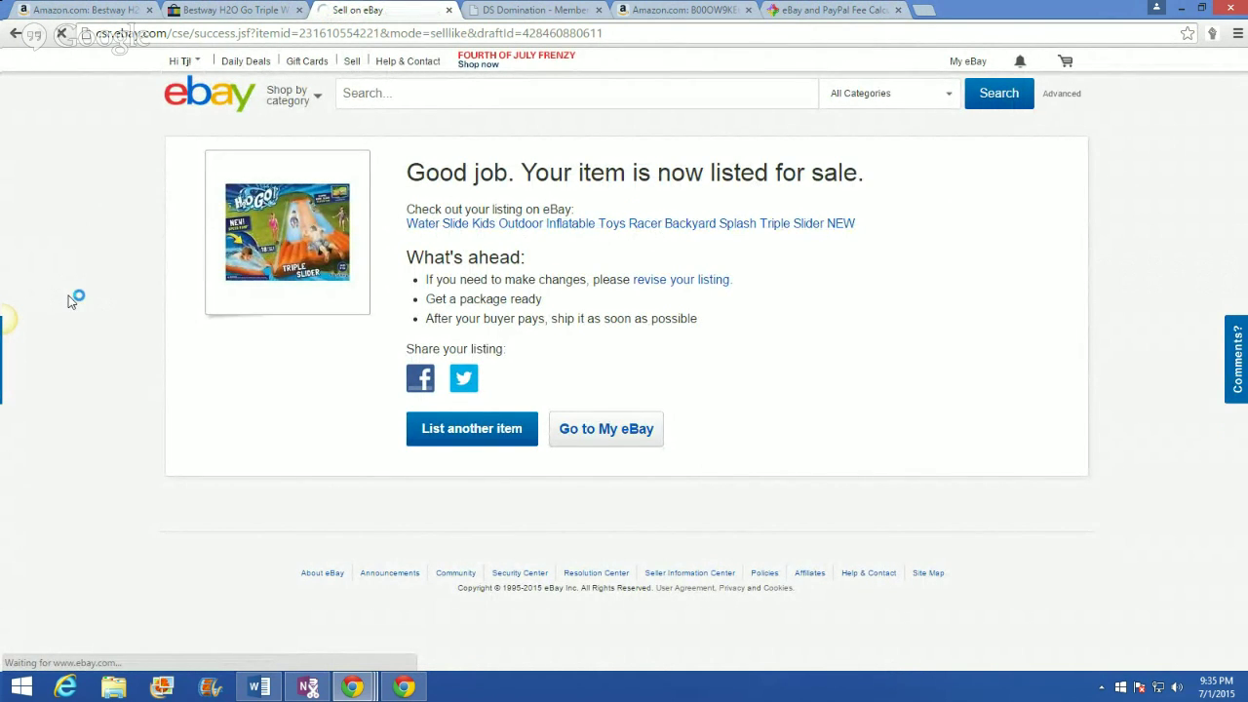
pyautogui.scroll(-2, 423, 281)
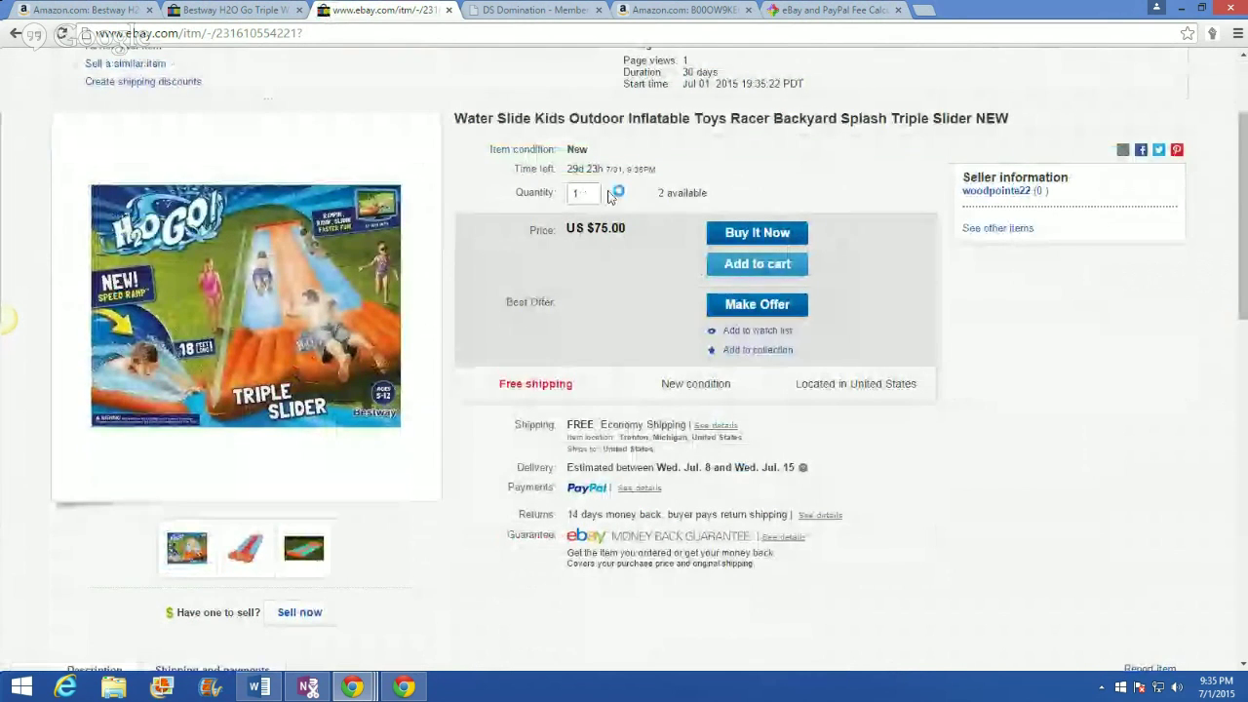
pyautogui.scroll(-1, 609, 194)
pyautogui.scroll(-1, 604, 217)
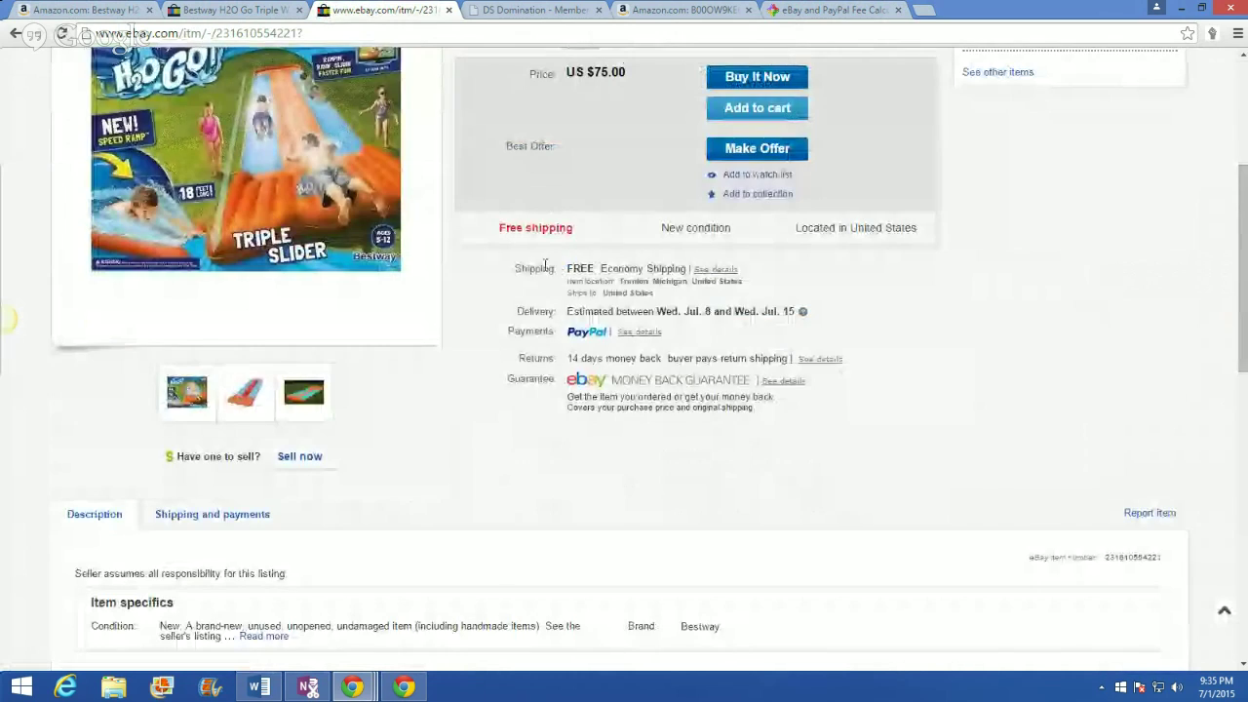
pyautogui.scroll(-6, 545, 265)
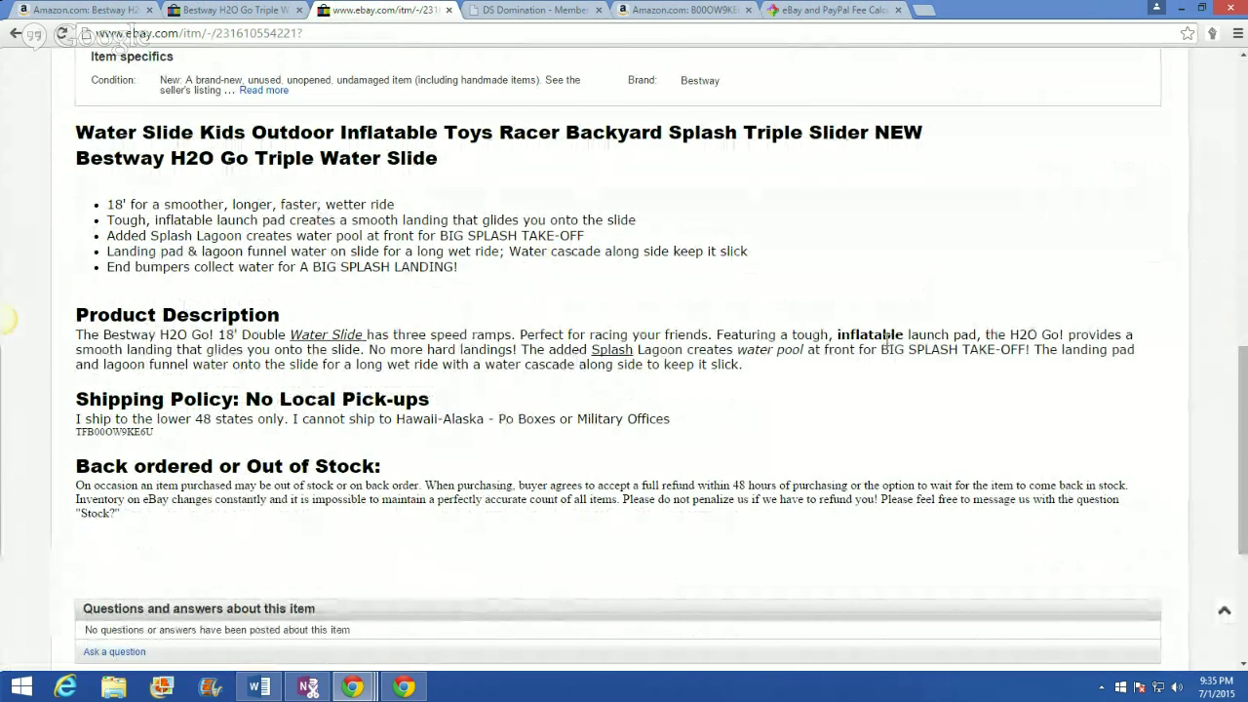
# Step: Copy the Amazon product code B00OW9KE6U, without its TF prefix, from below the shipping policy in the listing description
pyautogui.scroll(-3, 305, 363)
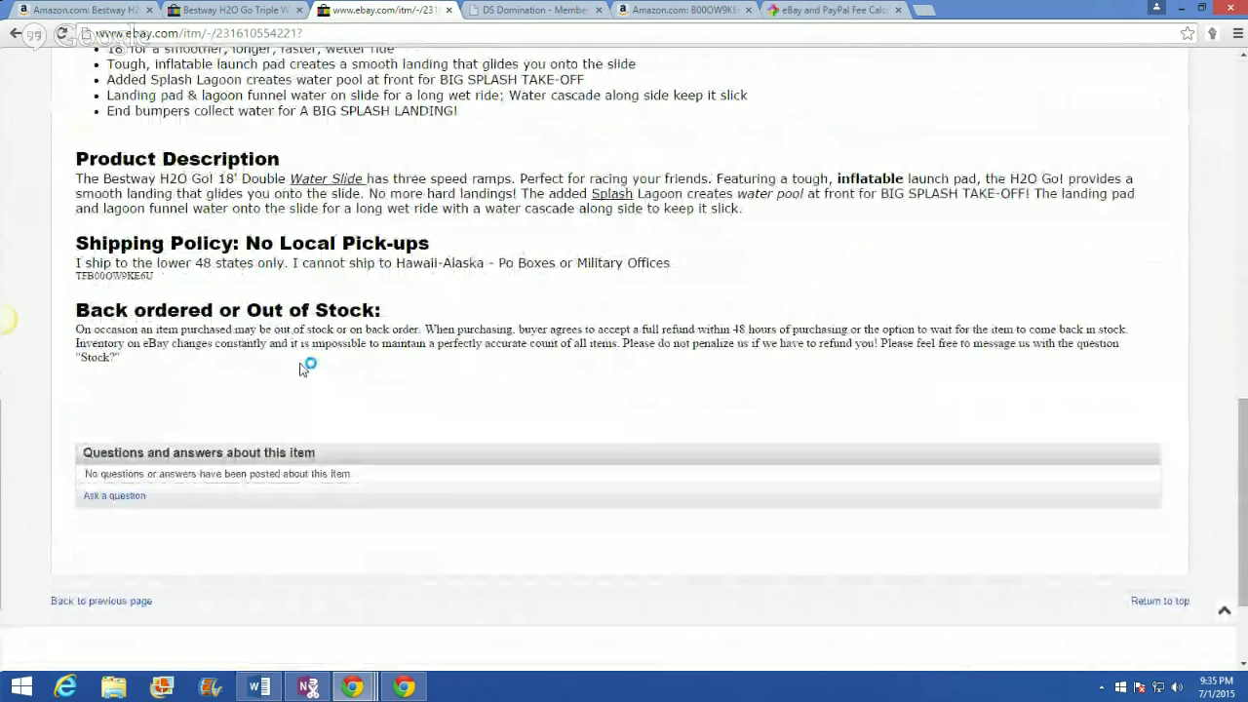
pyautogui.scroll(4, 306, 364)
pyautogui.scroll(-4, 305, 364)
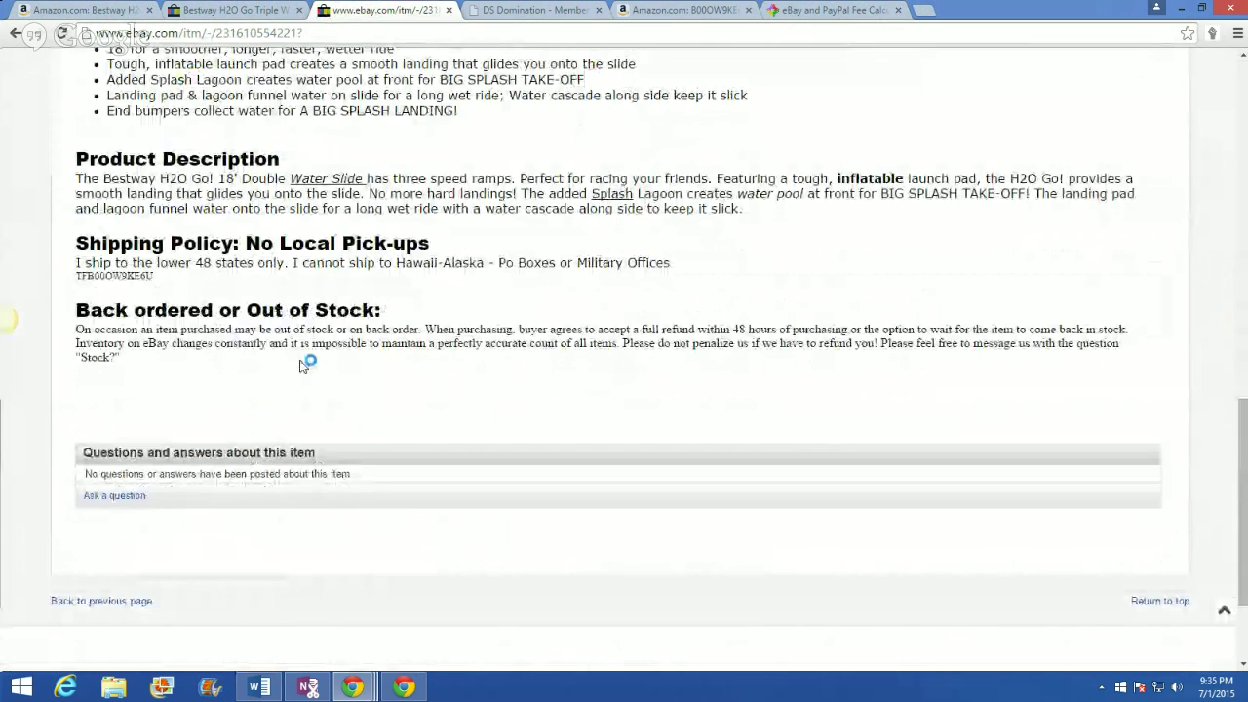
pyautogui.moveTo(156, 277); pyautogui.dragTo(91, 279)
pyautogui.rightClick(91, 280)
pyautogui.click(119, 285)
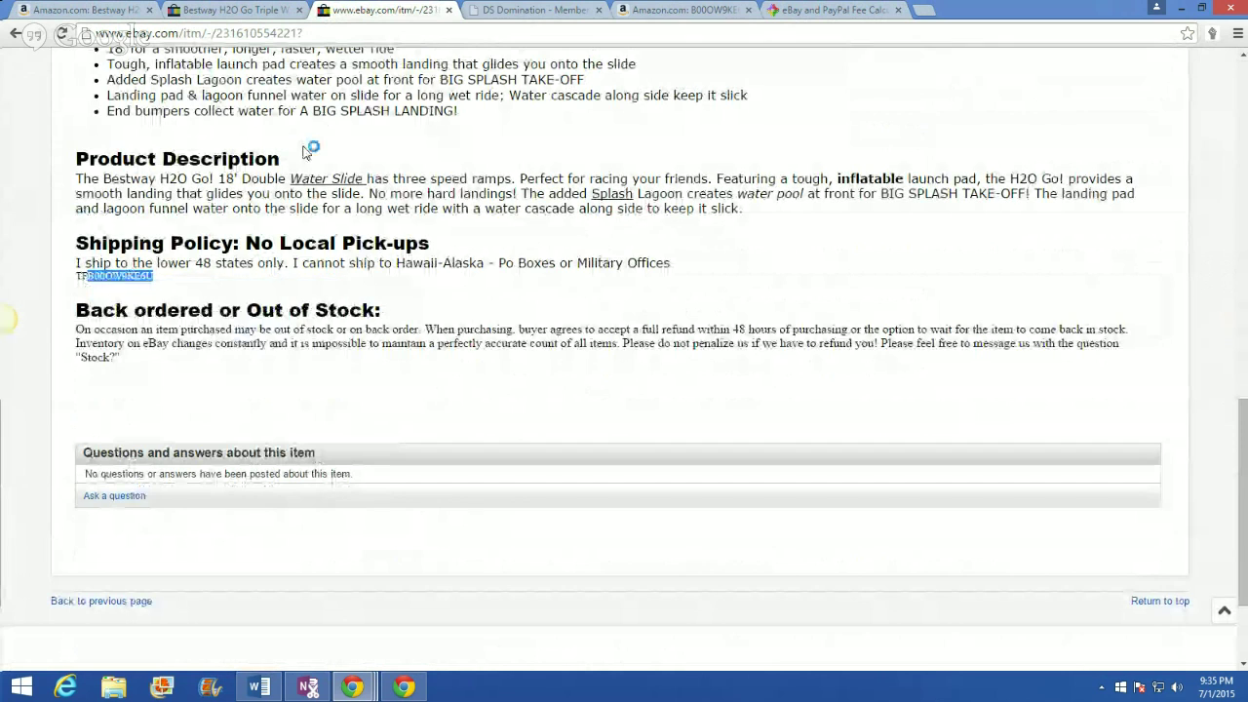
# Step: Search all of Amazon for the copied code B00OW9KE6U and open the Bestway H2O Go Triple Water Slide product page
pyautogui.click(82, 10)
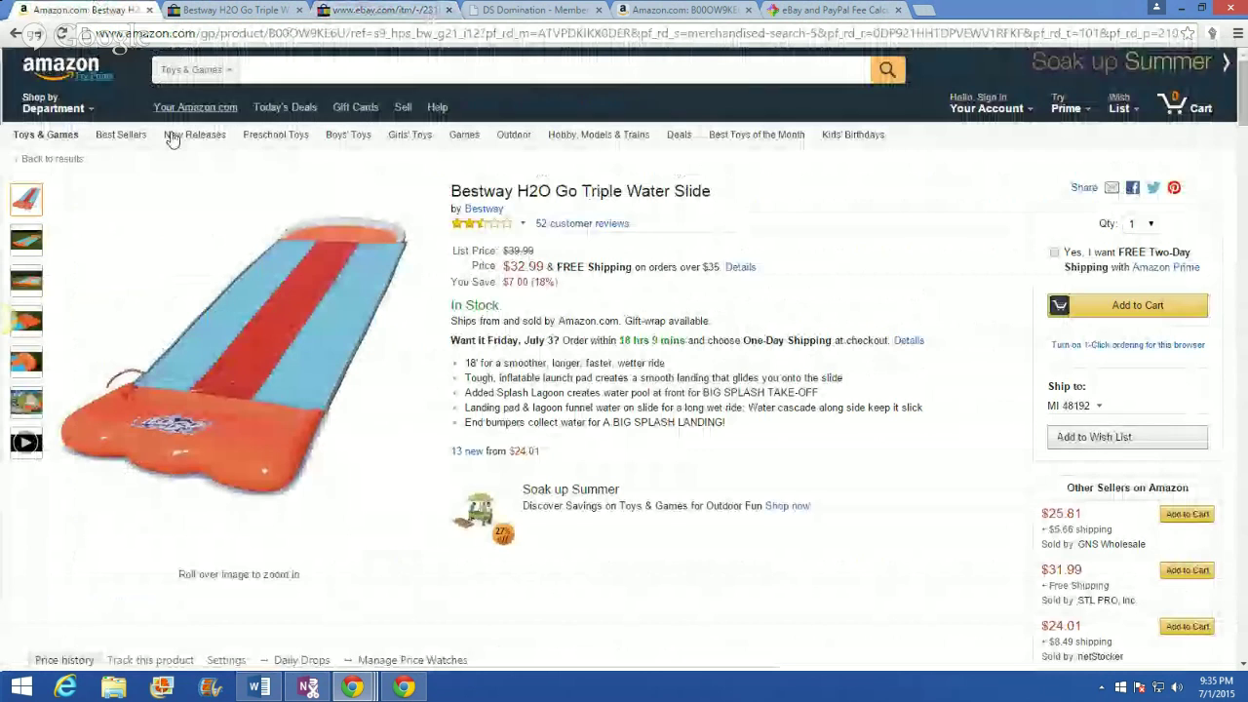
pyautogui.click(28, 67)
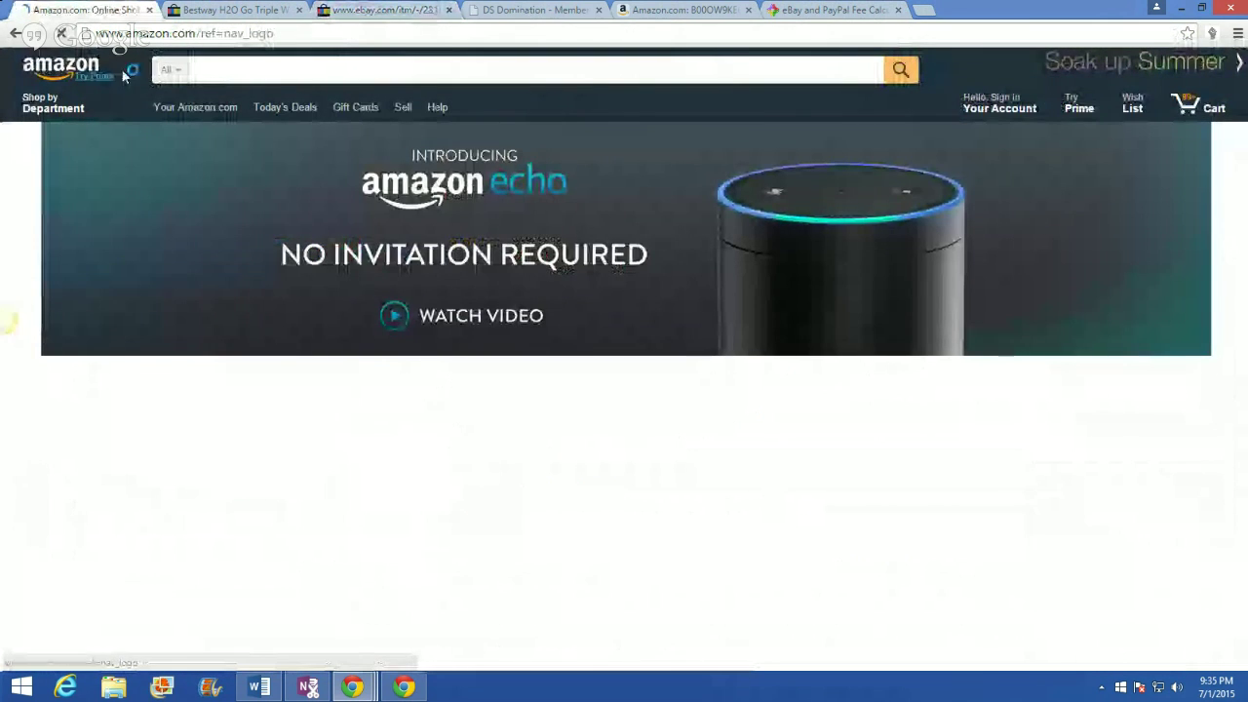
pyautogui.rightClick(222, 71)
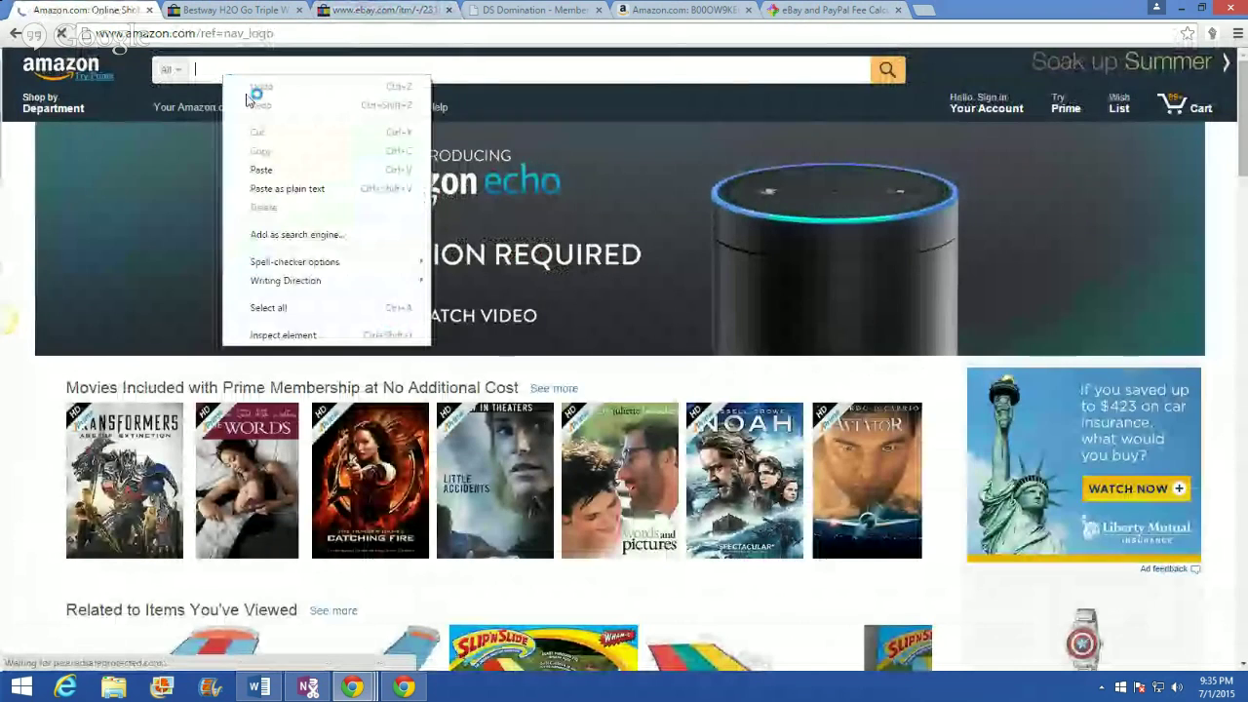
pyautogui.click(258, 171)
pyautogui.click(887, 70)
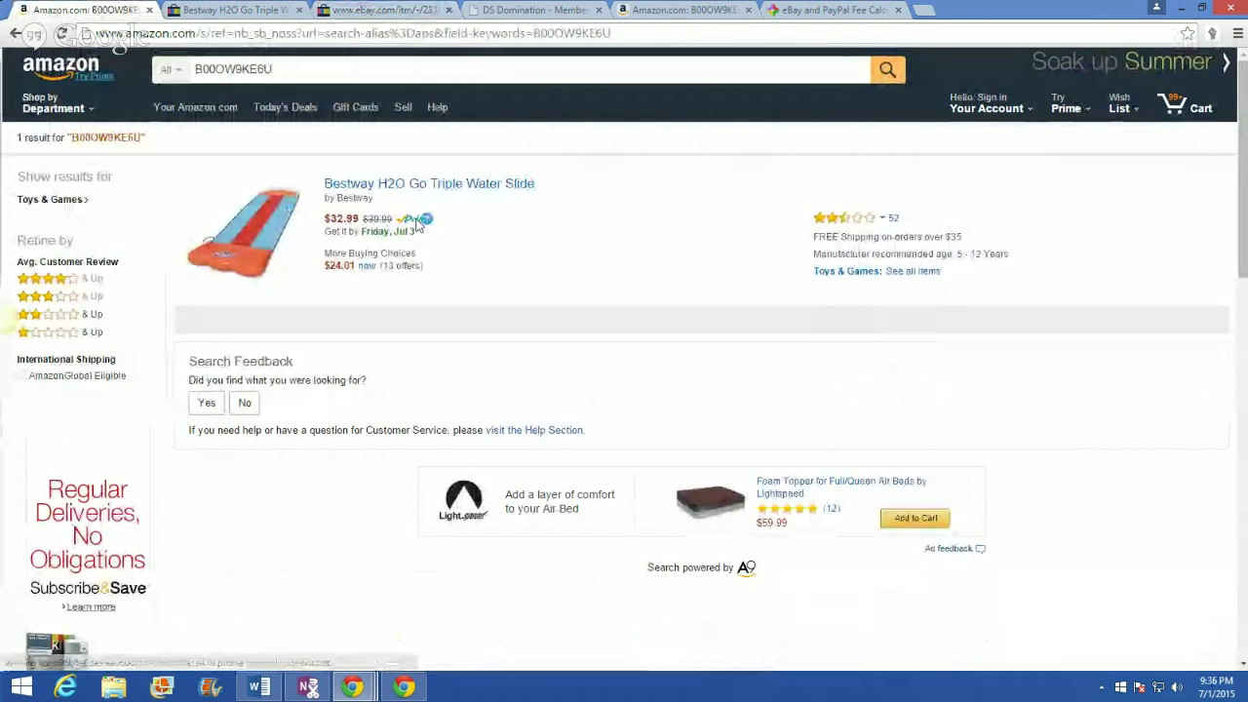
pyautogui.click(493, 192)
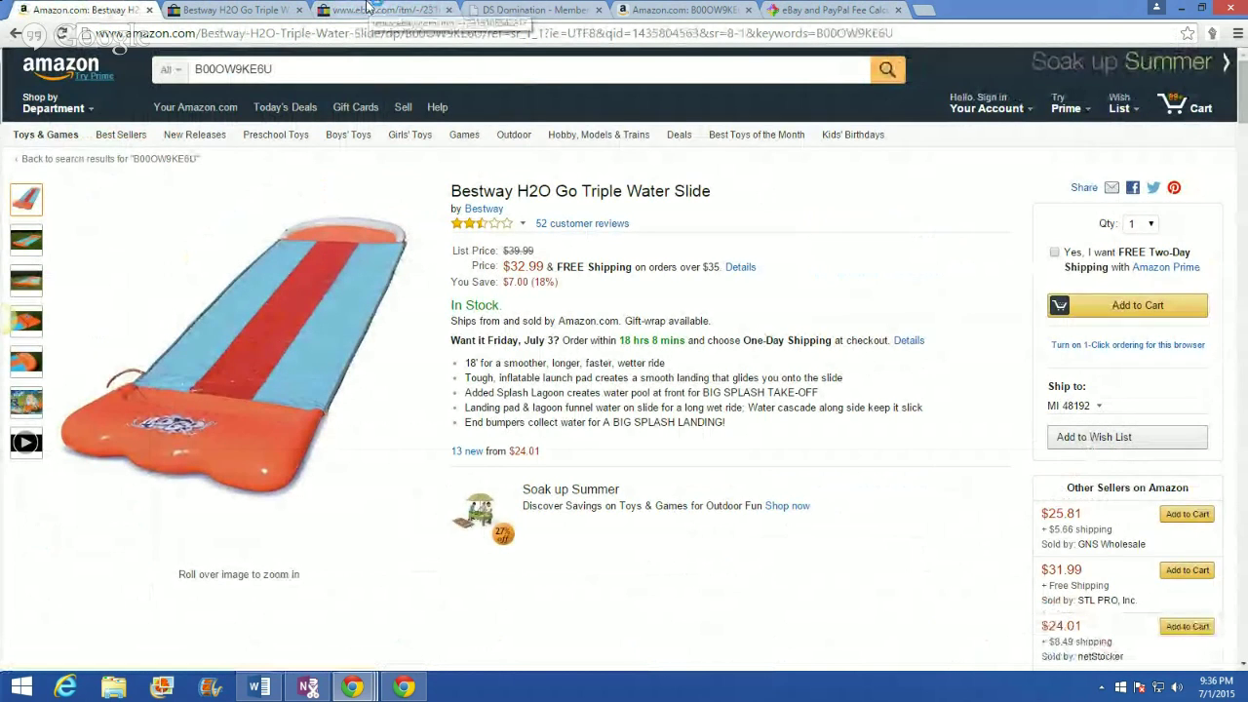
# Step: Switch to the DS Domination members site and view the Pro training sections
pyautogui.click(798, 8)
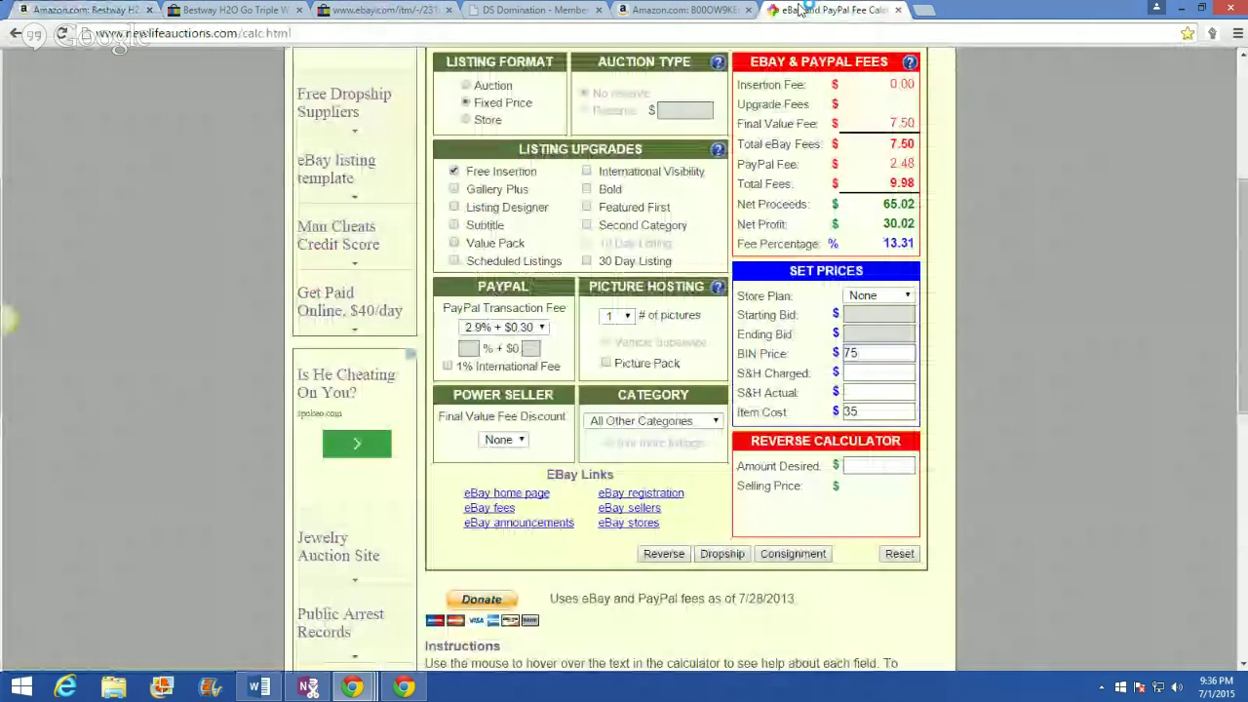
pyautogui.click(535, 10)
pyautogui.scroll(15, 221, 244)
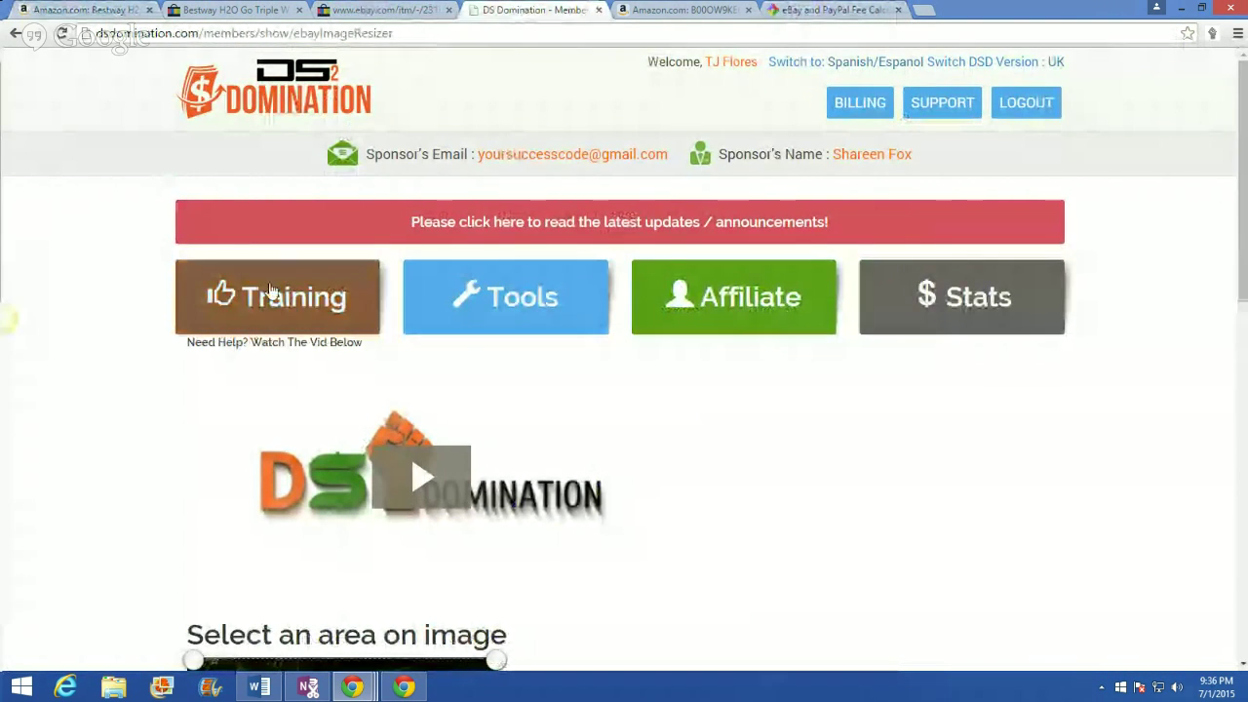
pyautogui.click(202, 293)
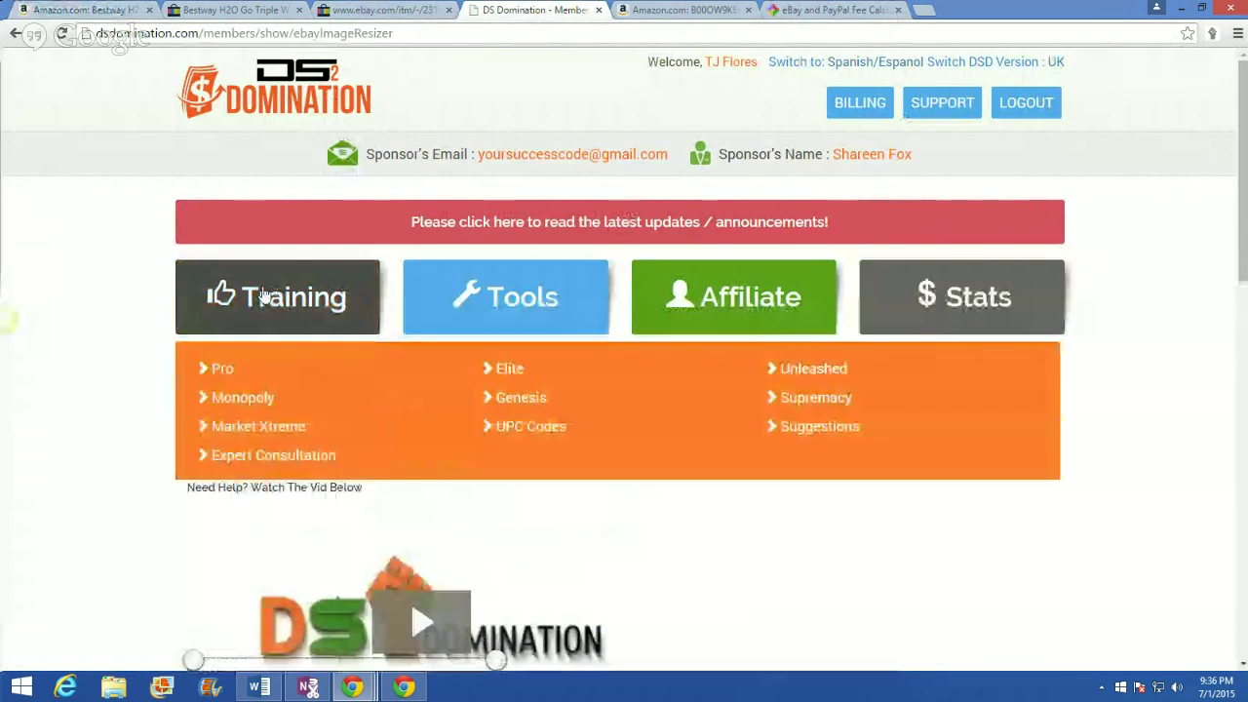
pyautogui.click(216, 378)
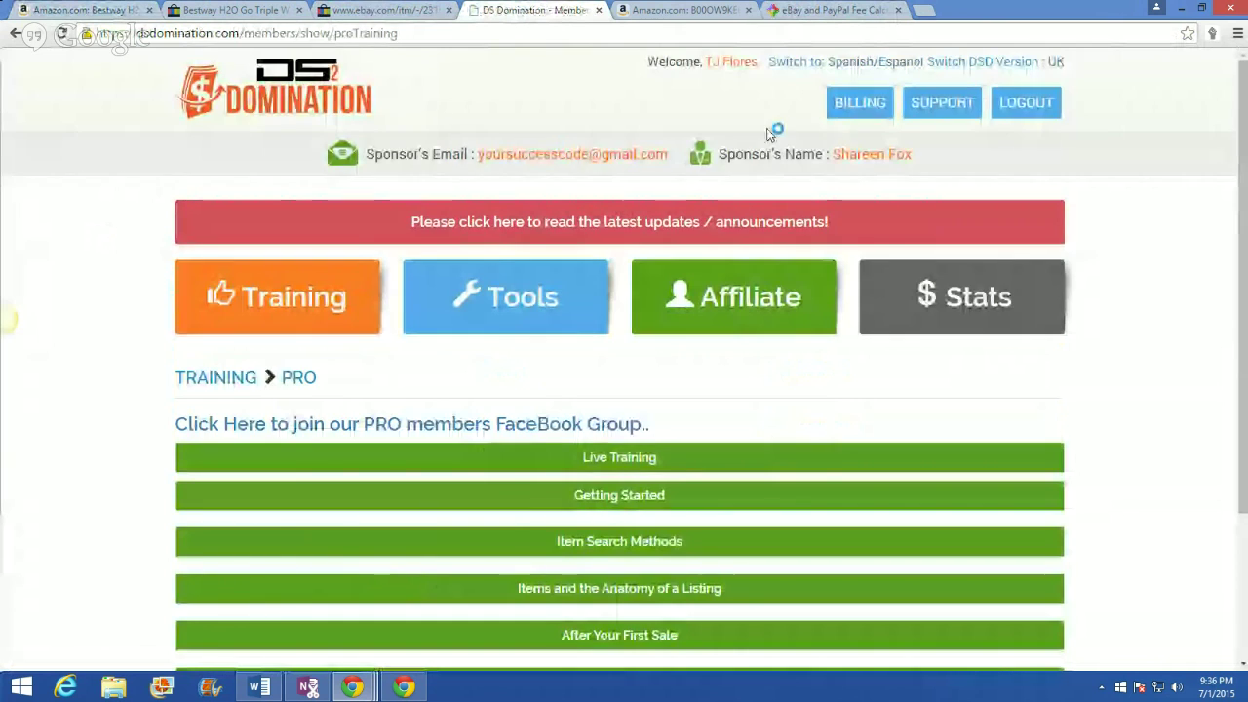
pyautogui.scroll(-3, 321, 310)
pyautogui.scroll(3, 297, 312)
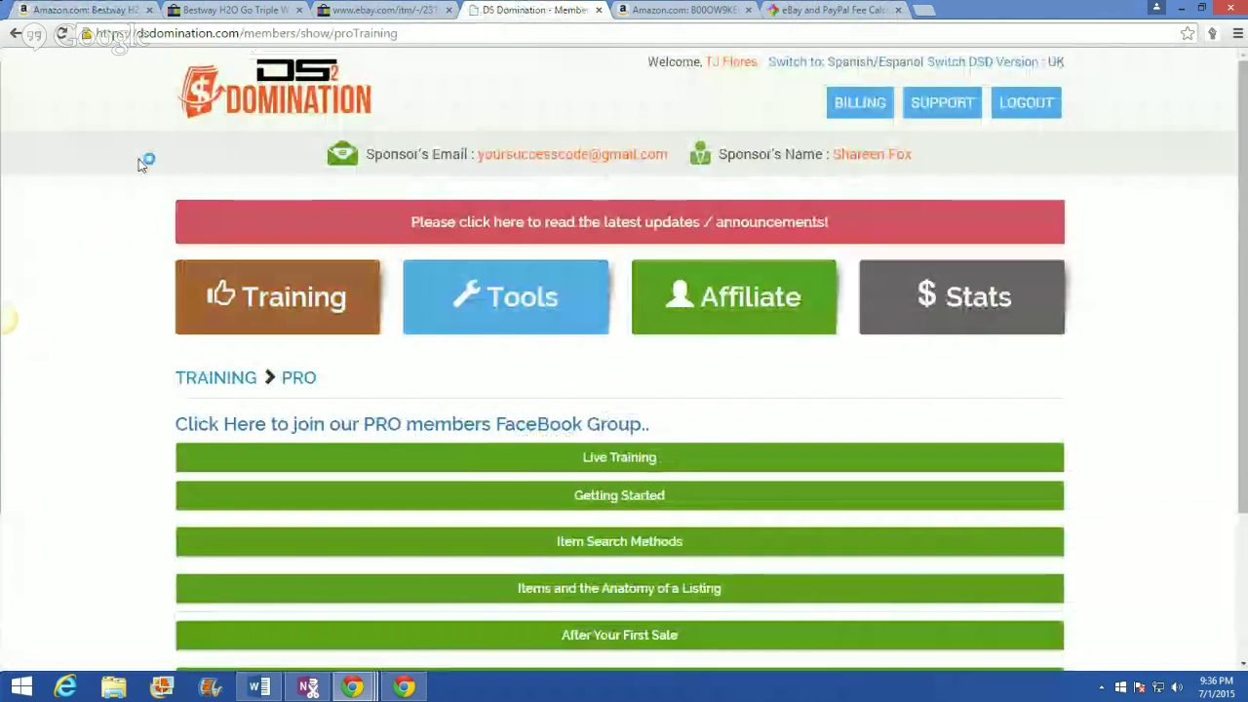
# Step: Open a blank browser tab, and return to the live eBay listing to check its price, quantity and shipping details
pyautogui.click(925, 10)
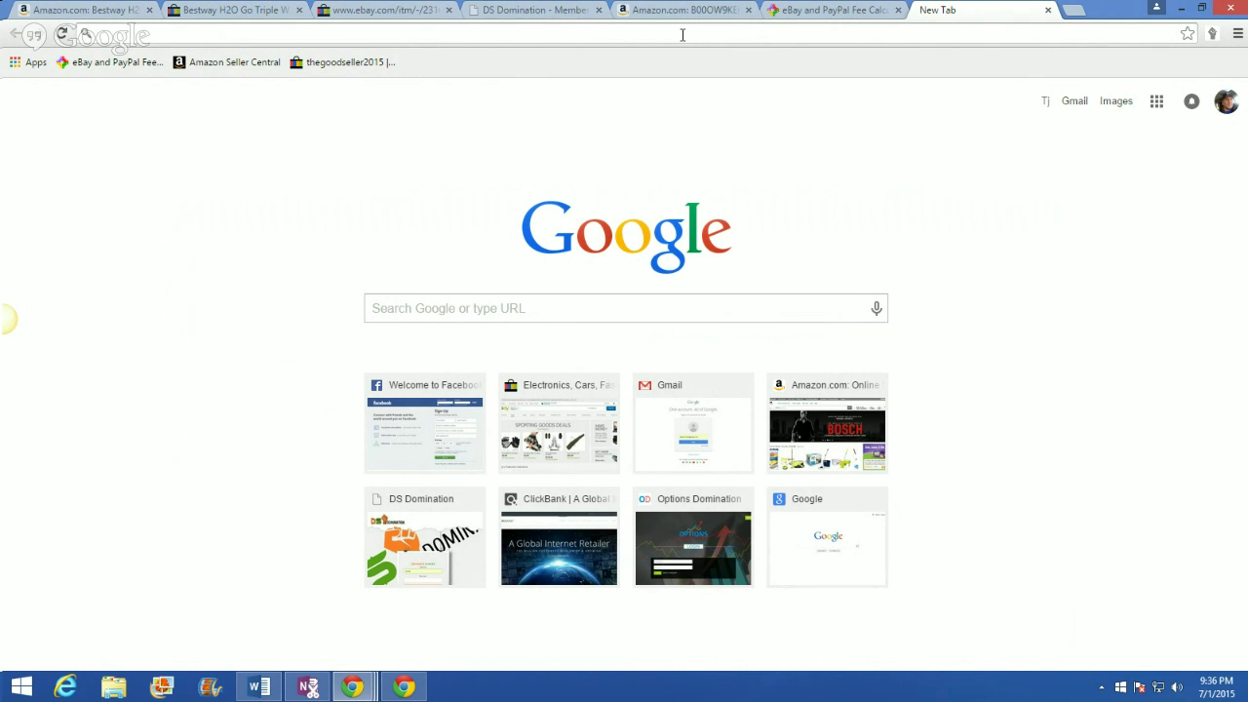
pyautogui.click(83, 9)
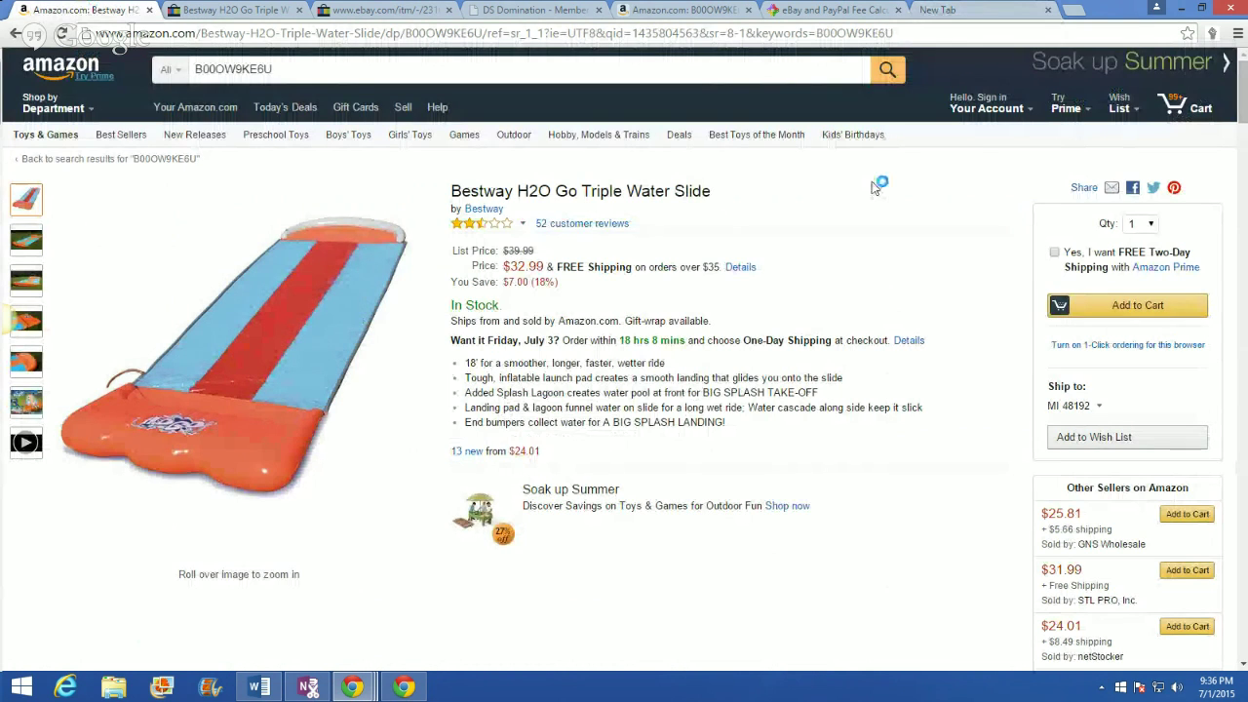
pyautogui.click(381, 10)
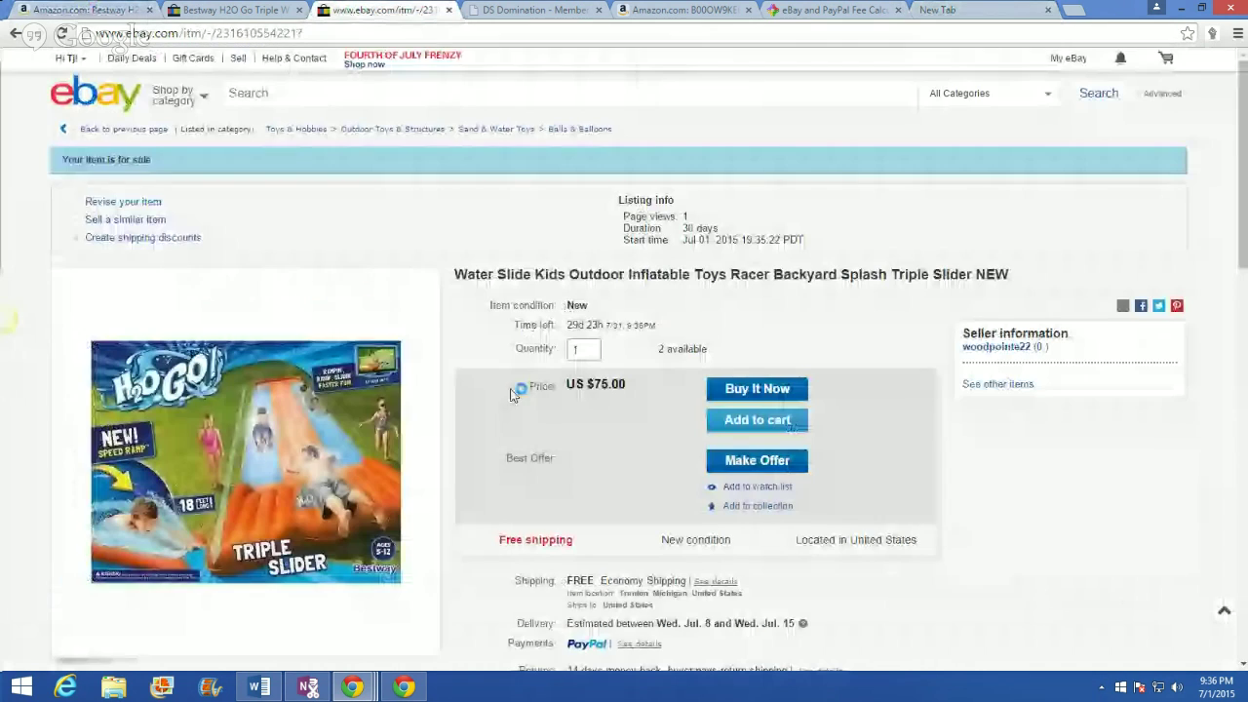
pyautogui.moveTo(66, 59)
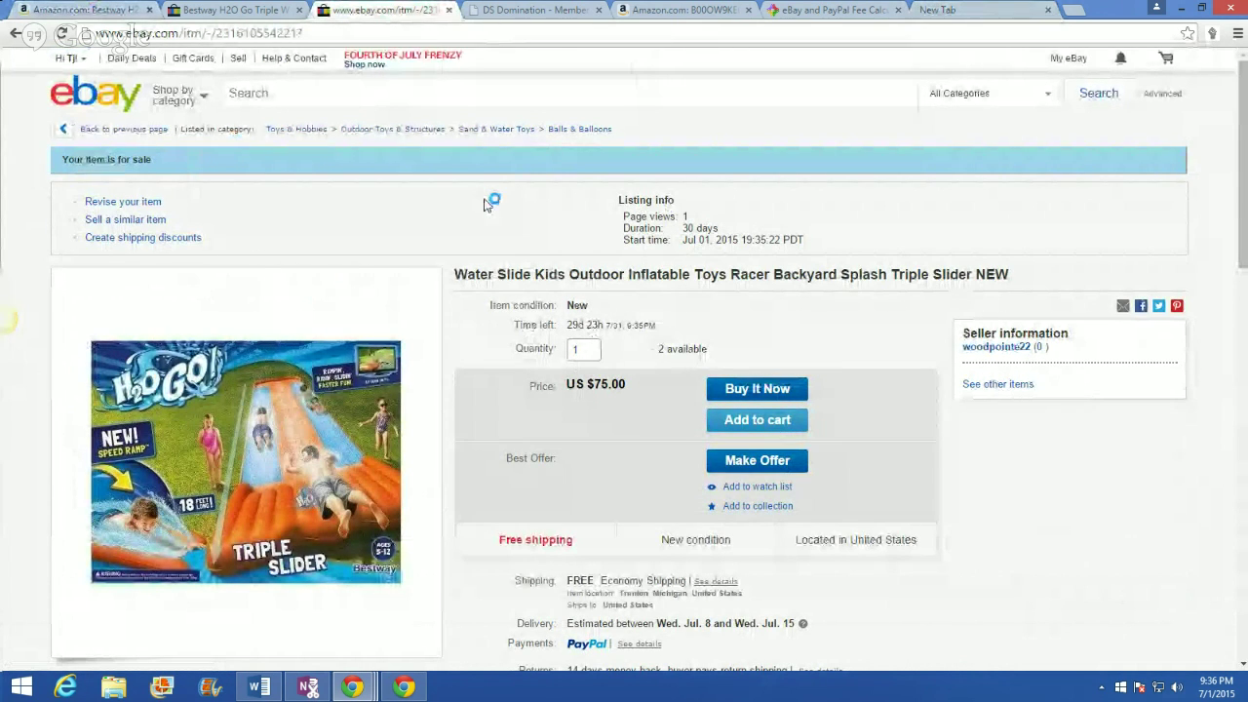
pyautogui.scroll(-2, 493, 205)
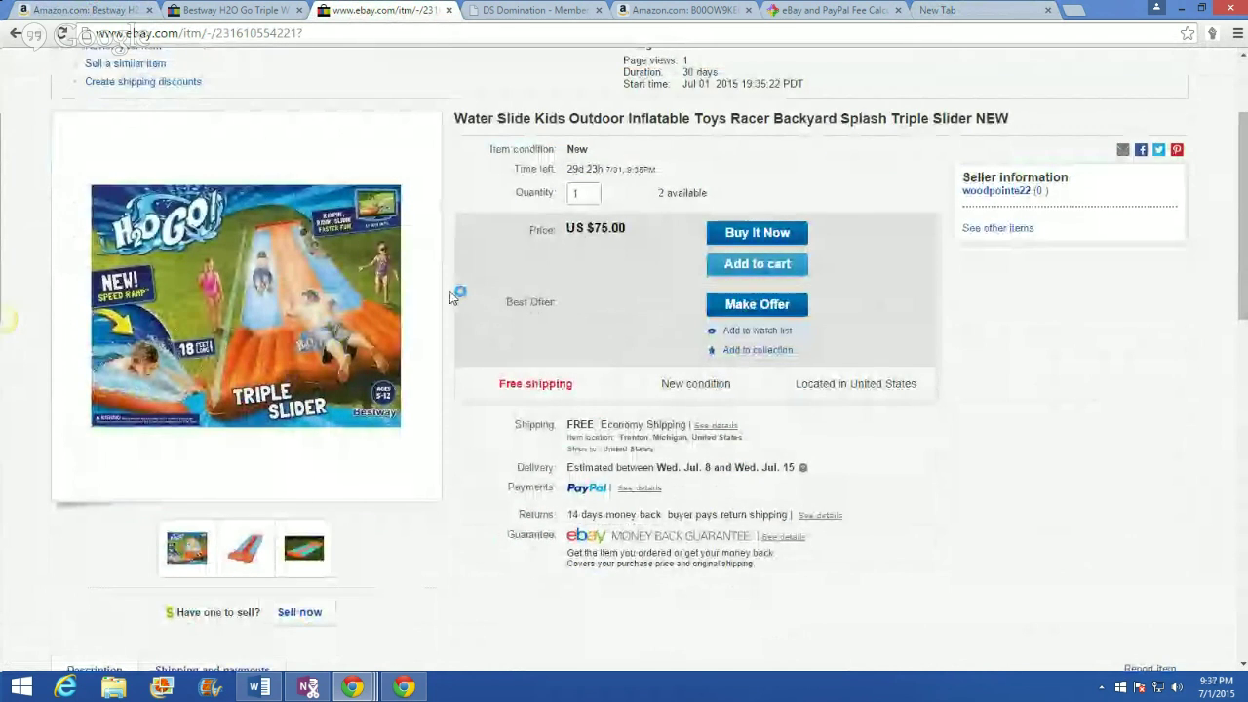
pyautogui.scroll(2, 455, 293)
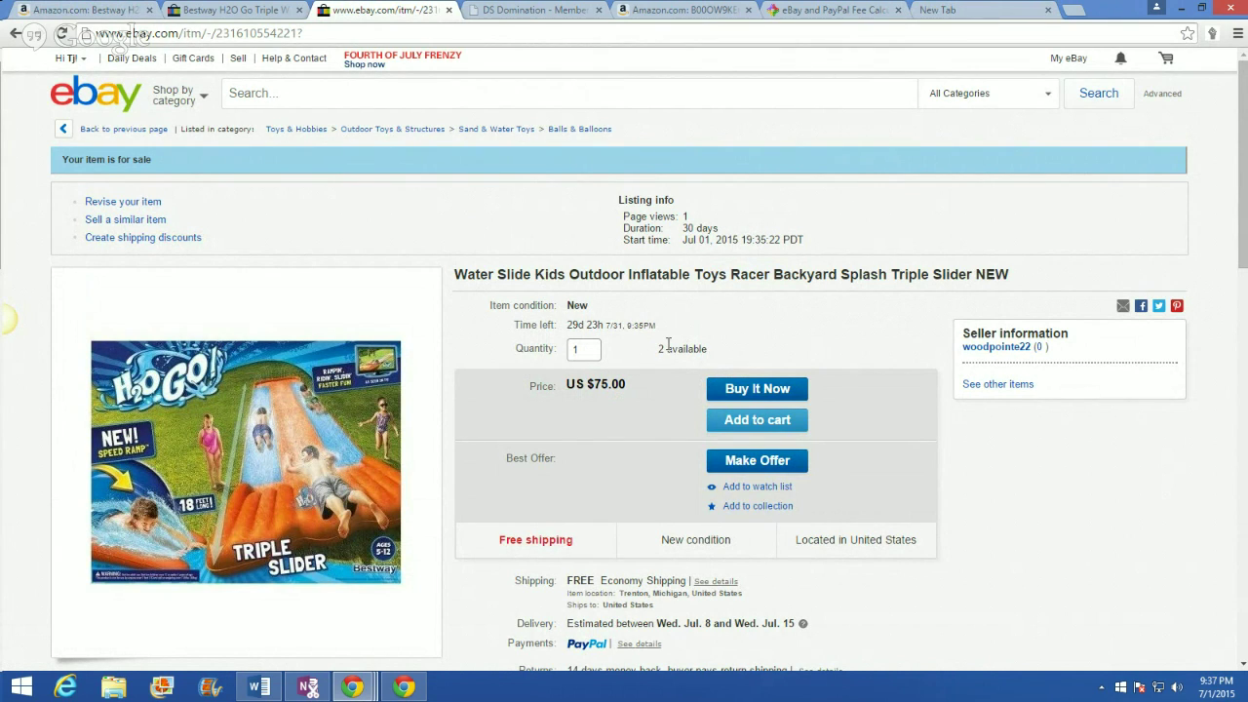
# Step: Open the water slide listing for revision and check its quantity setting
pyautogui.click(134, 207)
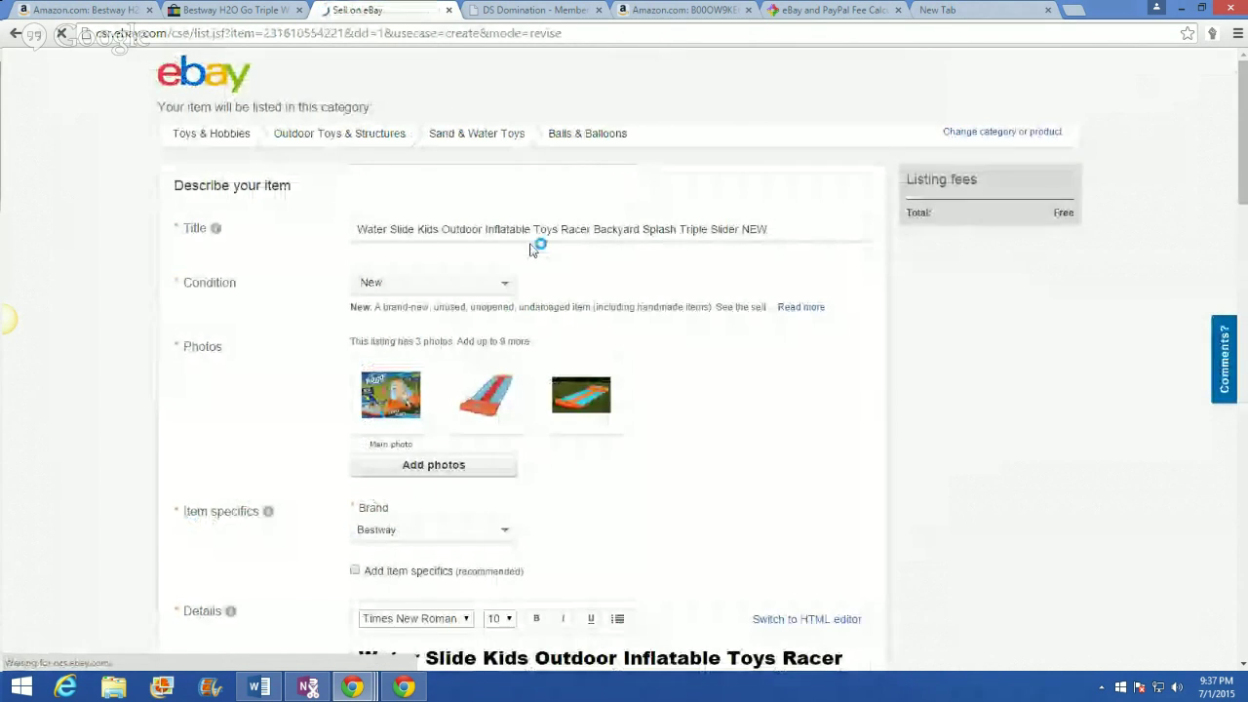
pyautogui.scroll(-12, 741, 430)
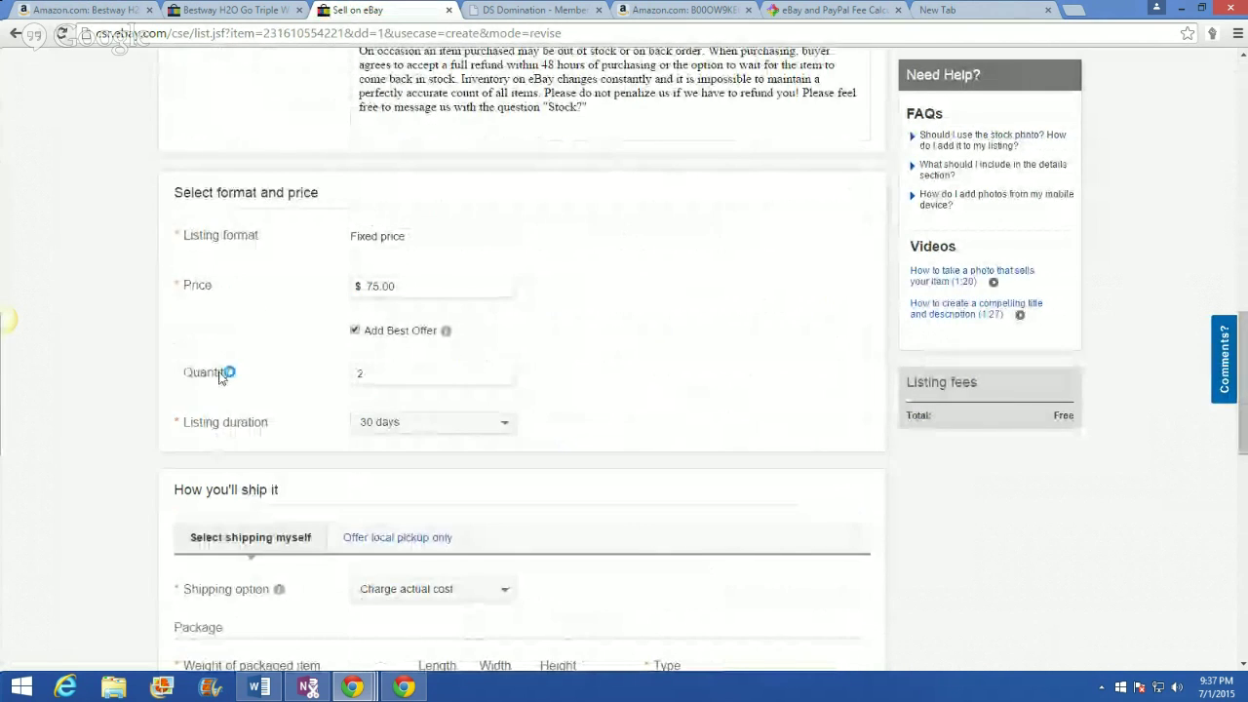
pyautogui.click(366, 375)
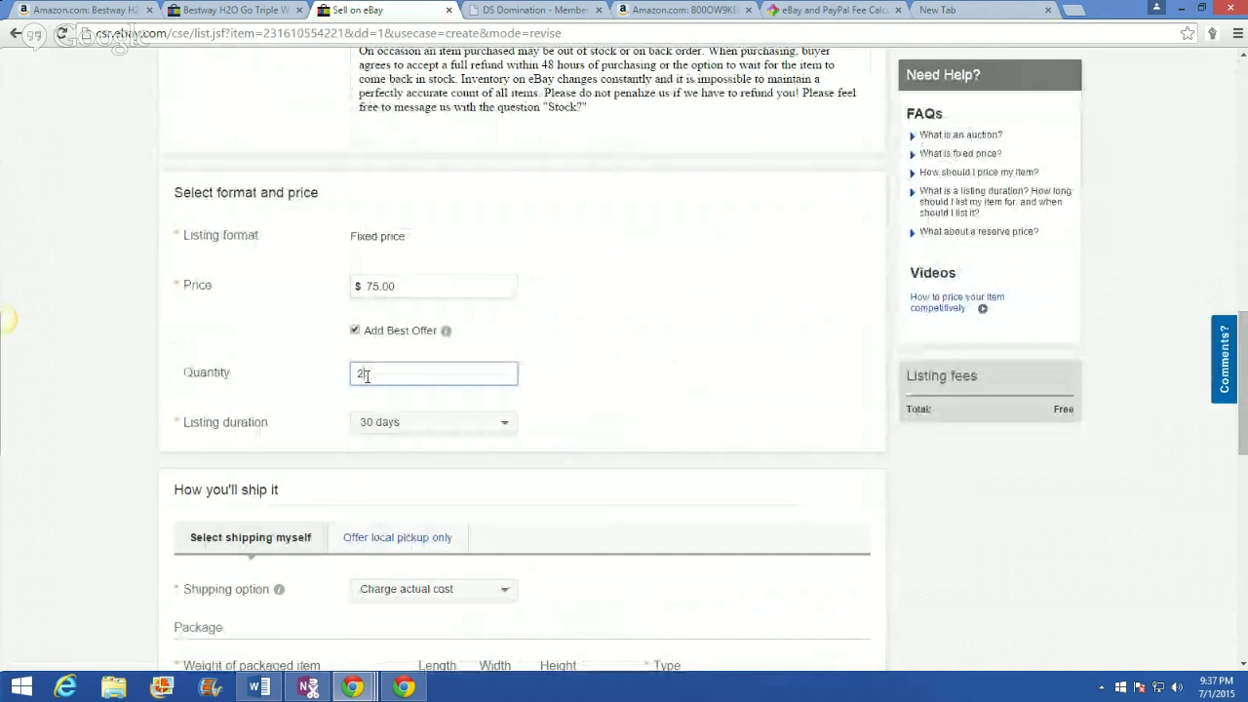
pyautogui.click(65, 375)
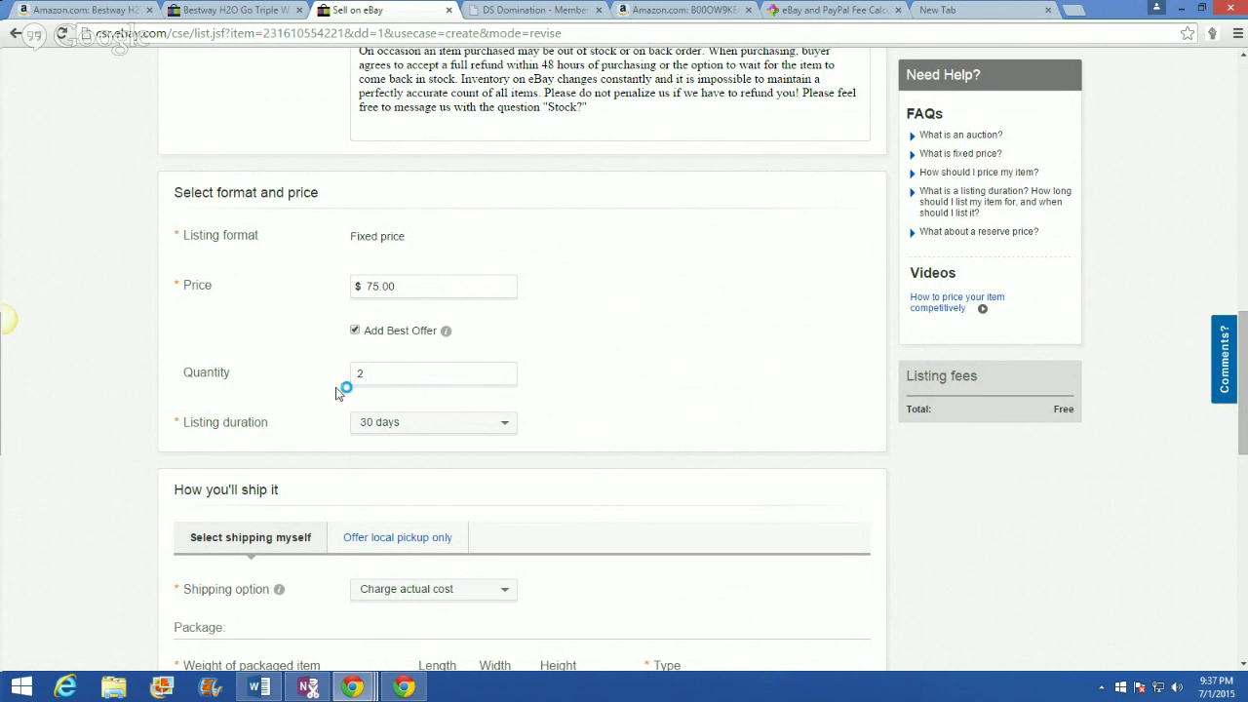
# Step: Review the shipping options, seller preferences and description in the revision form, and submit the revised listing
pyautogui.scroll(-9, 115, 421)
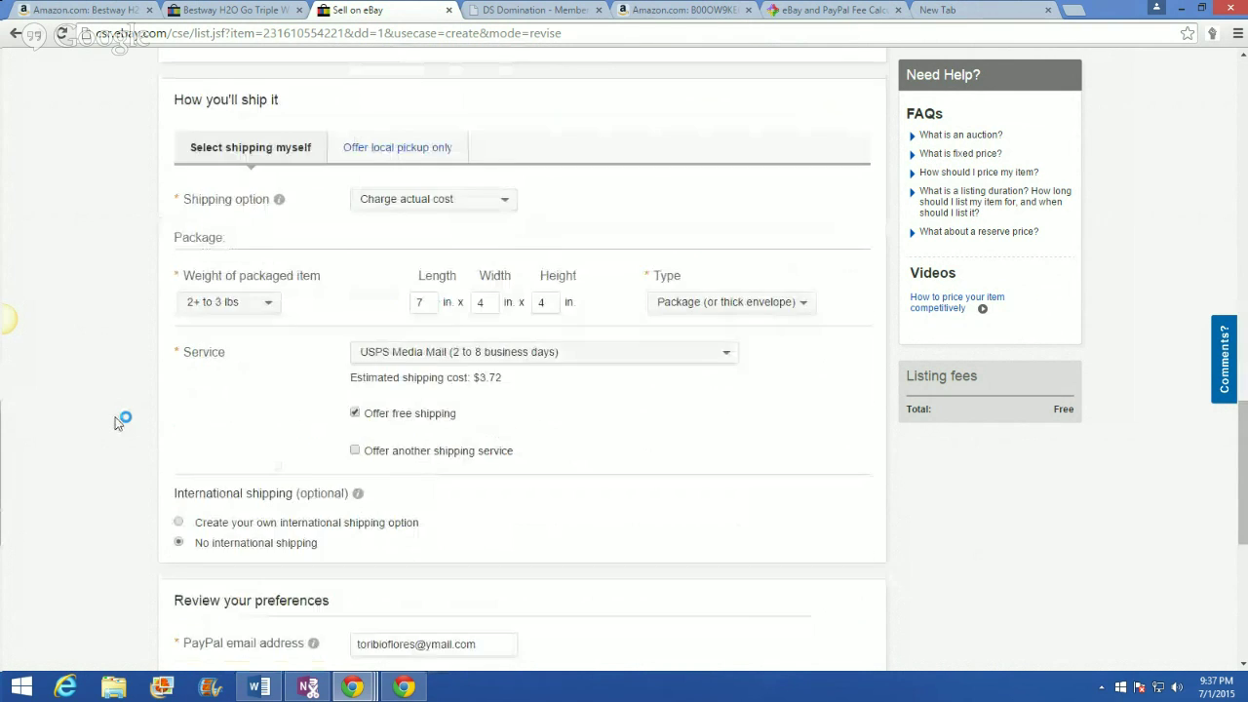
pyautogui.scroll(15, 115, 421)
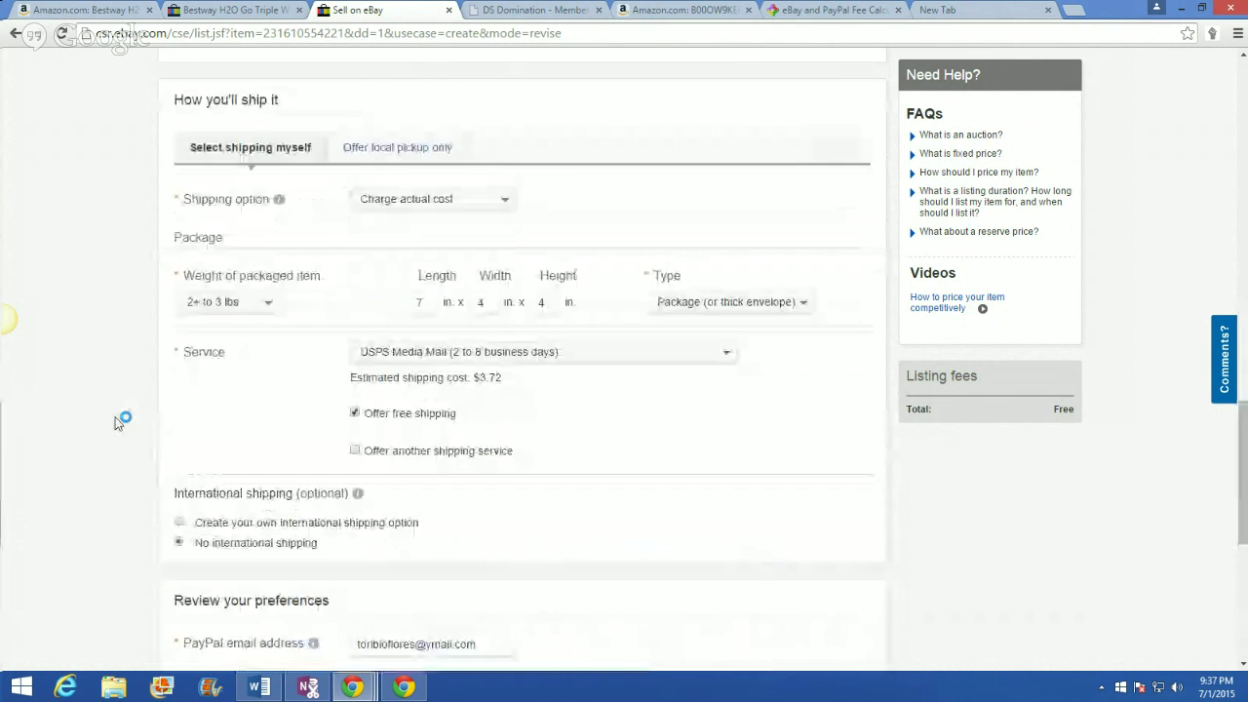
pyautogui.scroll(3, 115, 421)
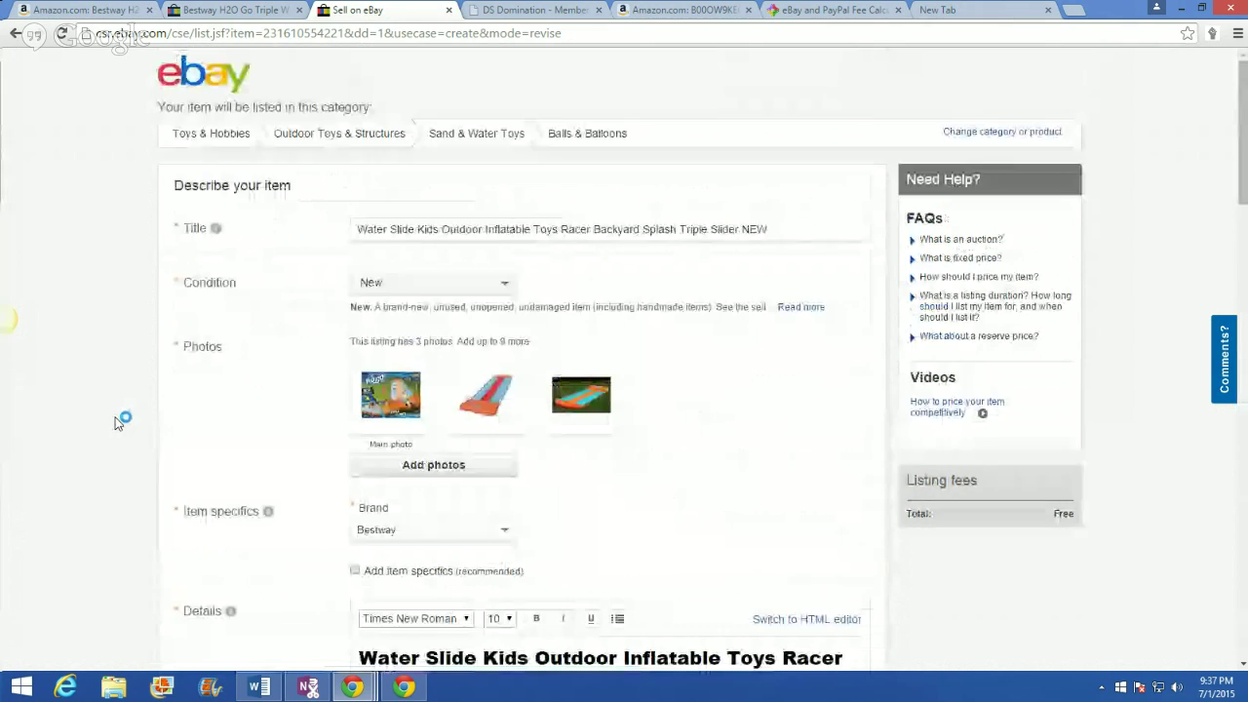
pyautogui.scroll(-12, 115, 421)
pyautogui.scroll(-7, 115, 421)
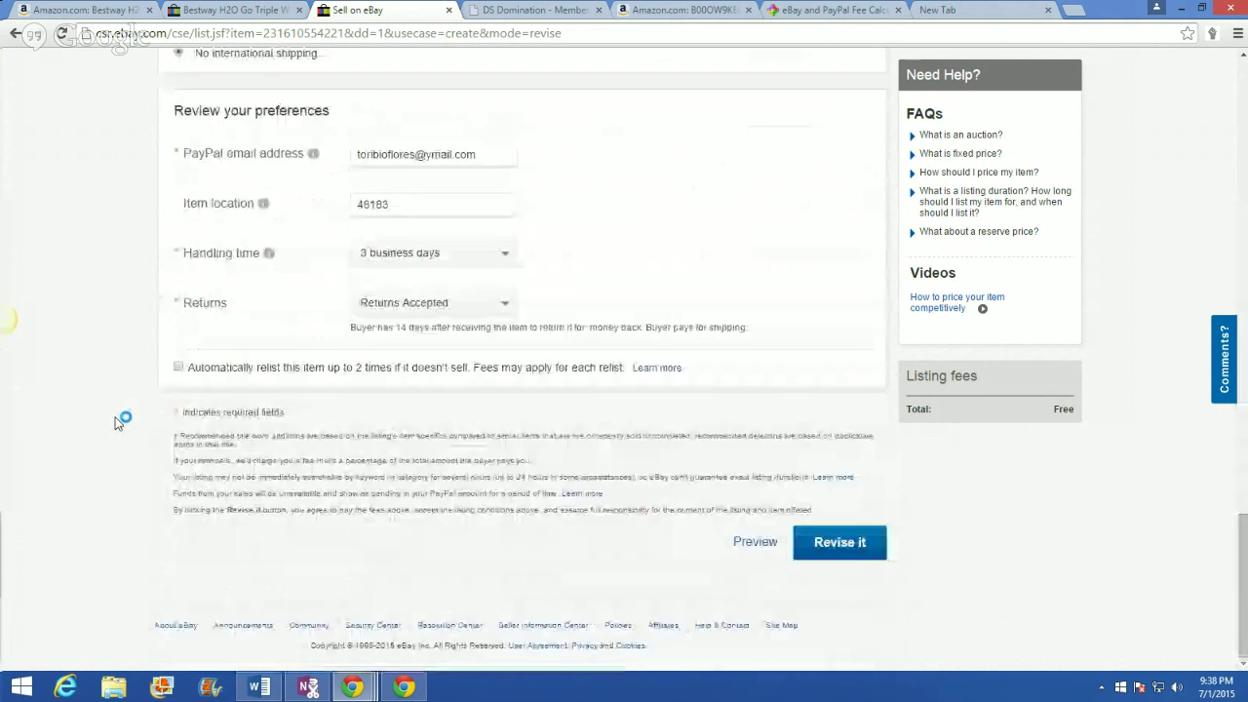
pyautogui.scroll(14, 117, 419)
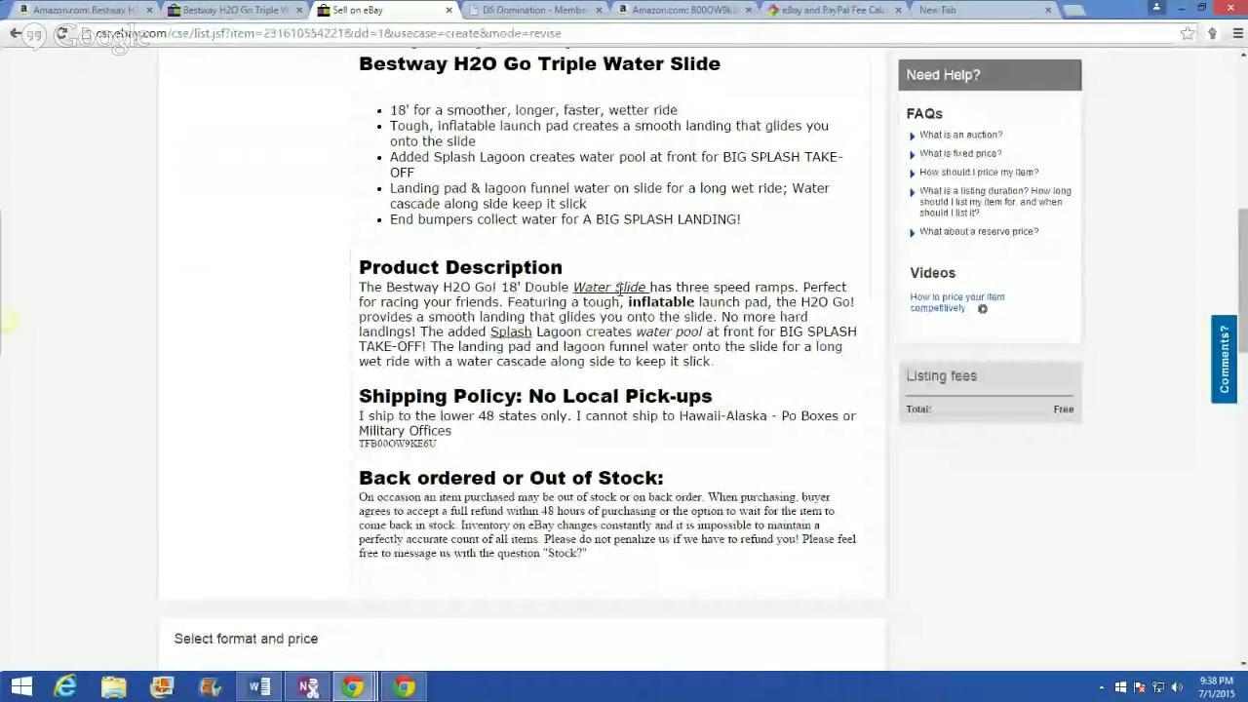
pyautogui.scroll(3, 575, 273)
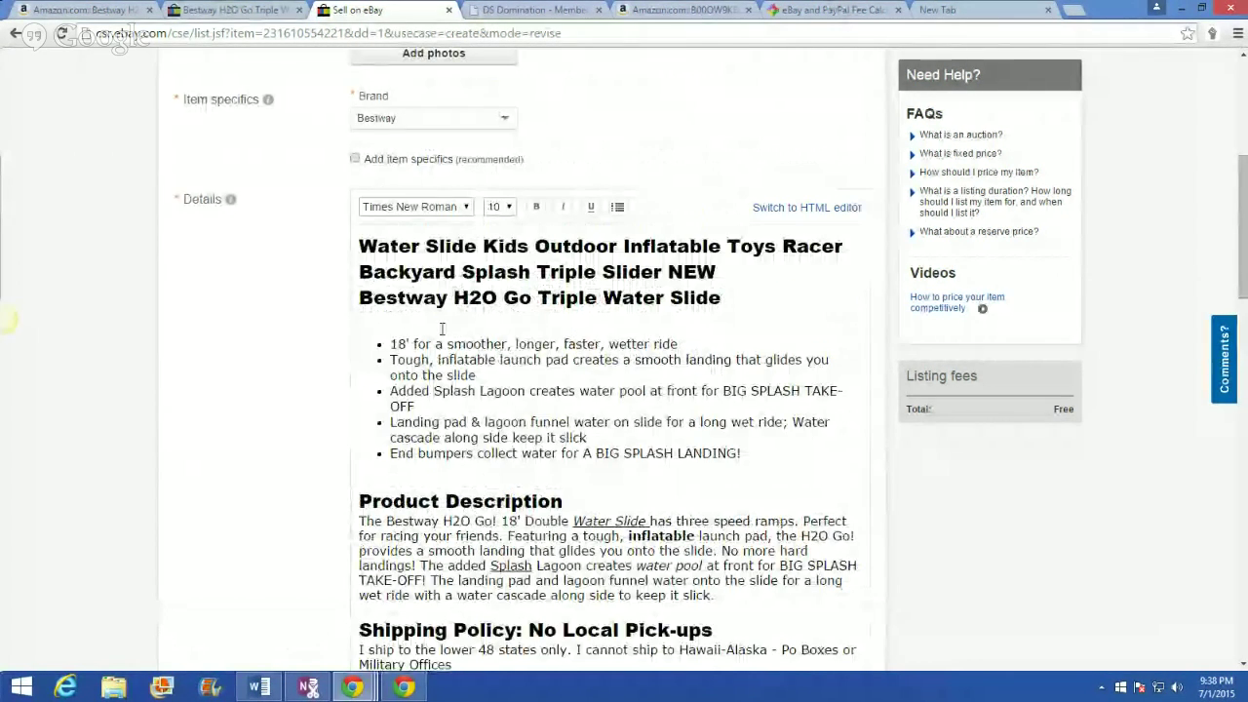
pyautogui.scroll(-2, 561, 378)
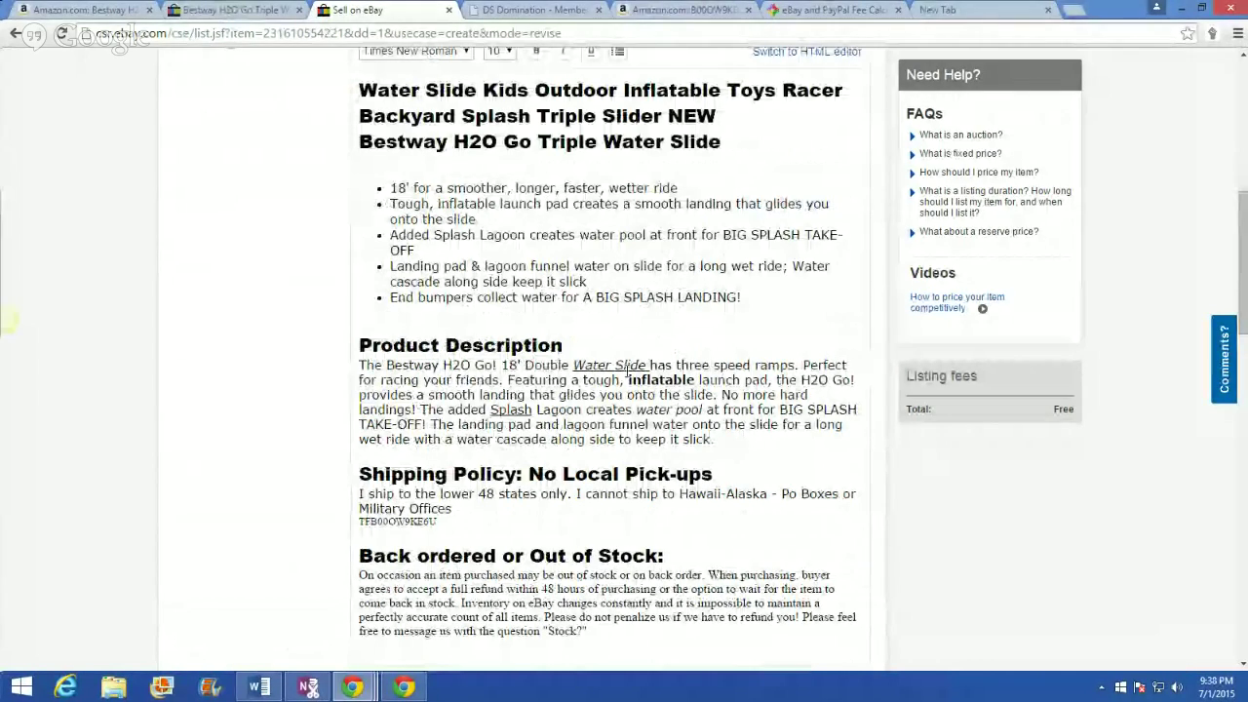
pyautogui.scroll(-2, 277, 417)
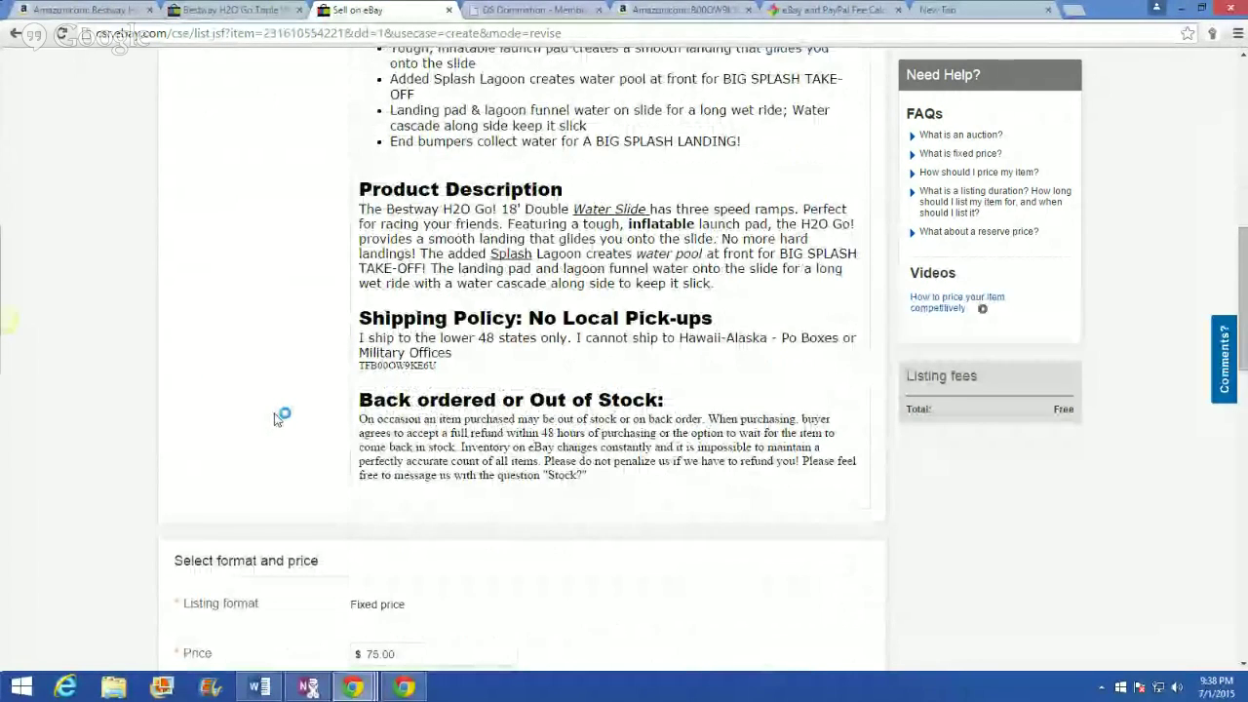
pyautogui.scroll(-15, 279, 414)
pyautogui.click(863, 551)
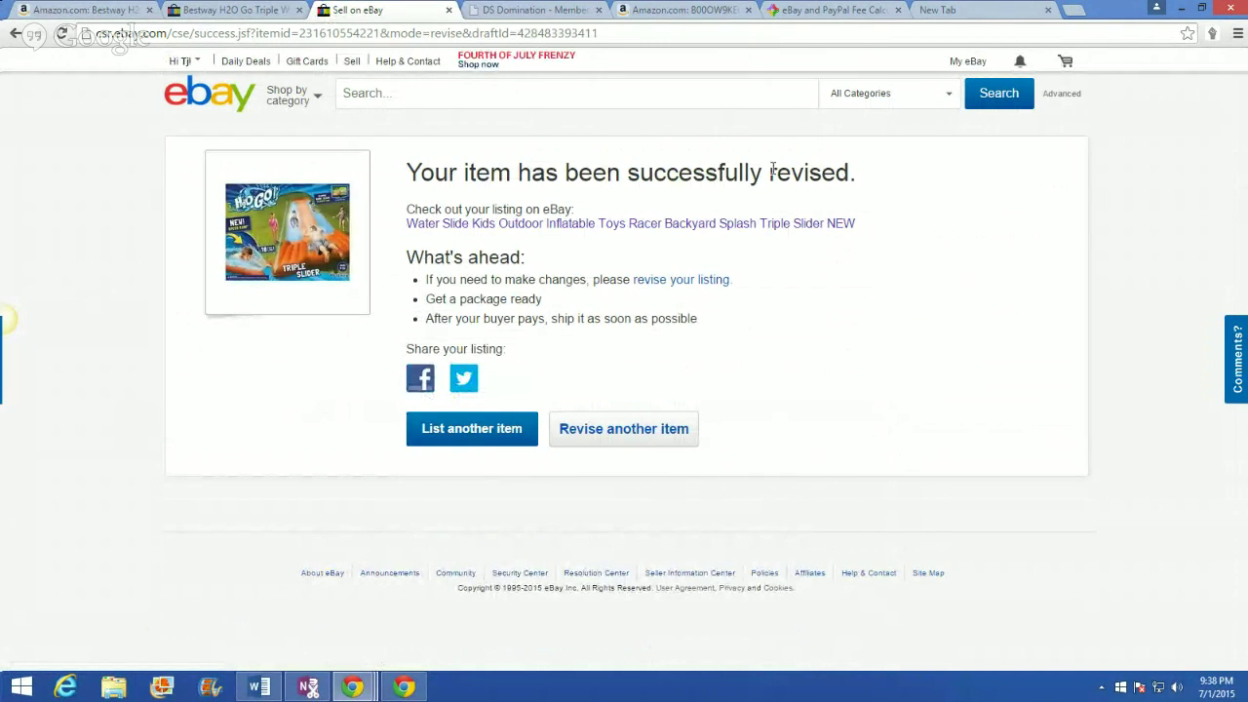
# Step: Open the revised water slide listing and look over its price, shipping details and description
pyautogui.click(648, 227)
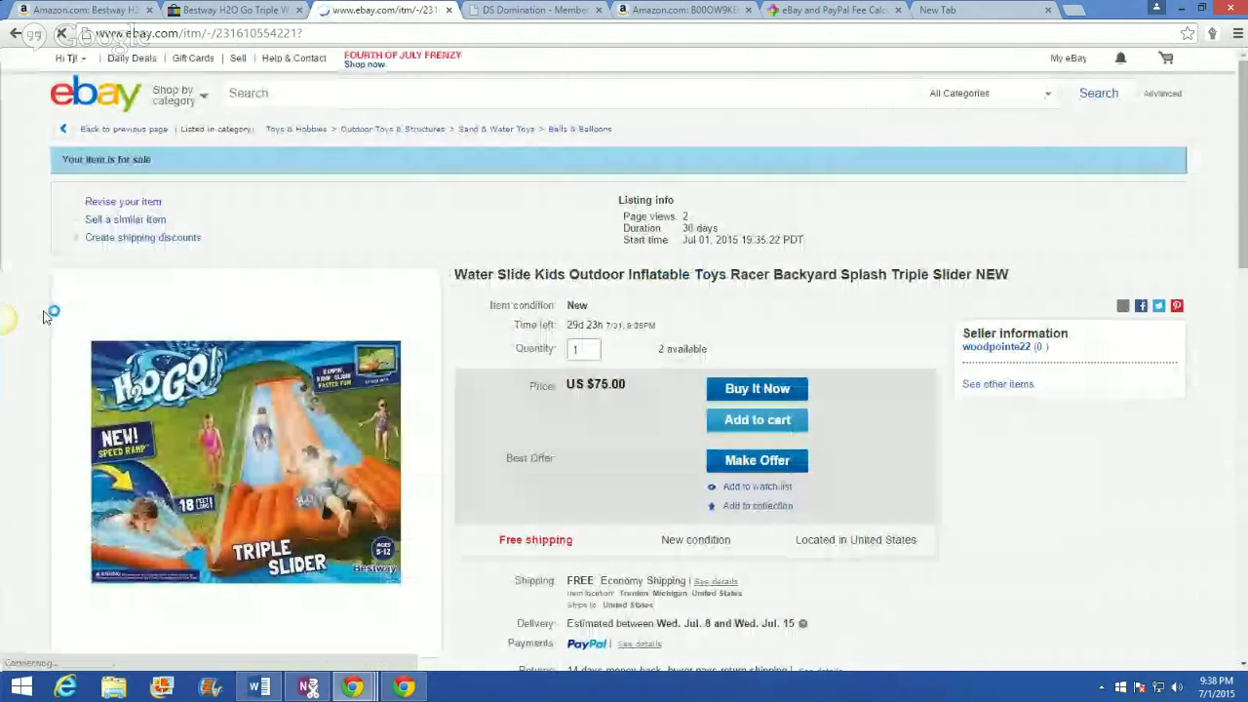
pyautogui.scroll(-1, 438, 356)
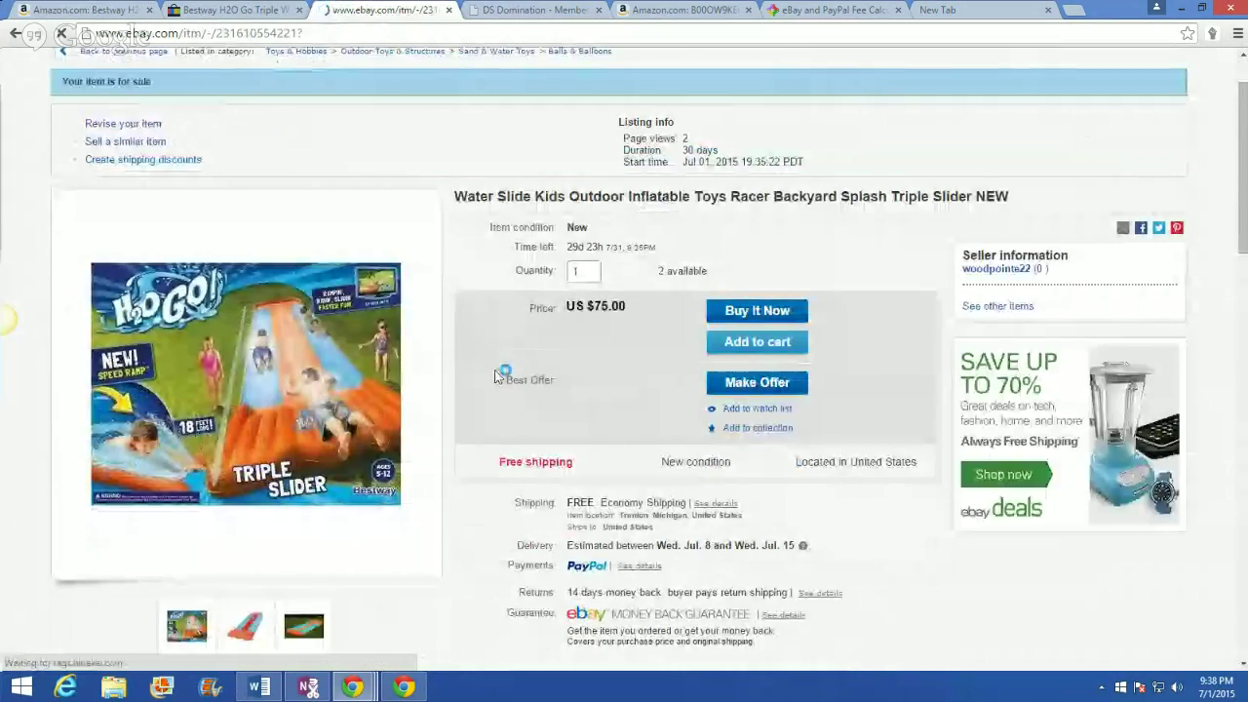
pyautogui.scroll(-5, 497, 376)
pyautogui.scroll(-2, 488, 392)
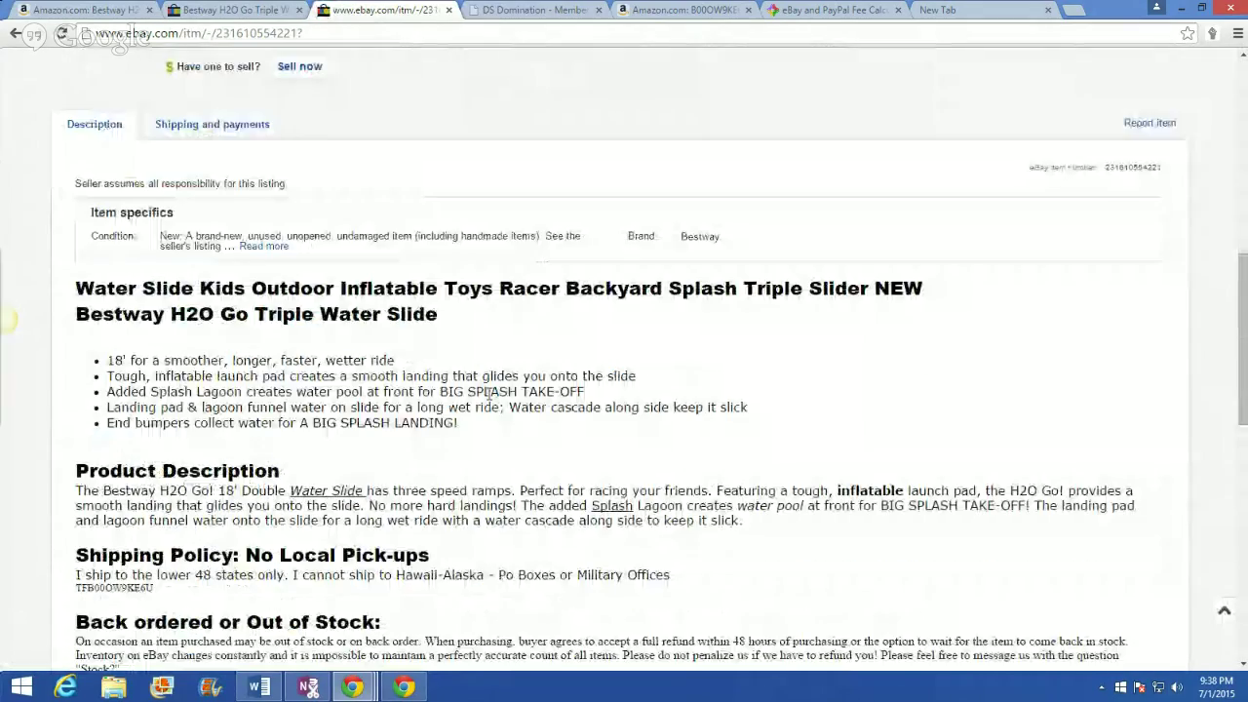
# Step: Review the rest of the revised listing's description, and return to its price, quantity and listing info
pyautogui.scroll(-3, 488, 392)
pyautogui.scroll(4, 488, 417)
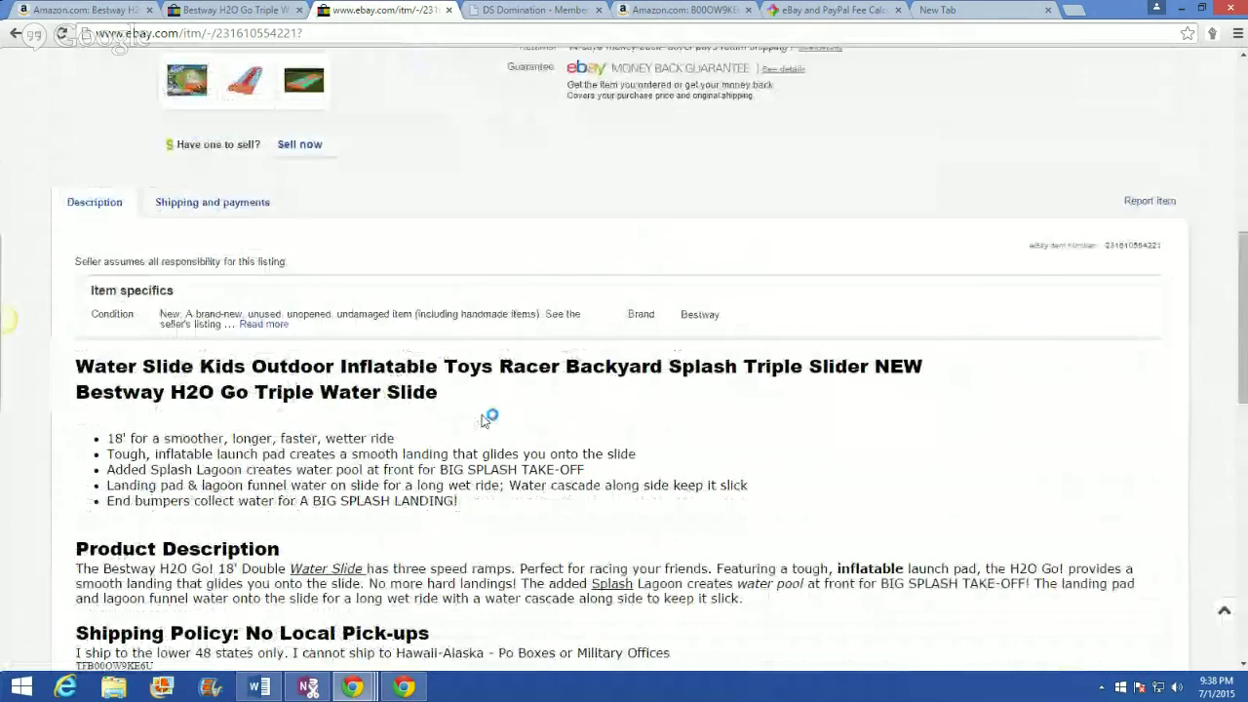
pyautogui.scroll(5, 483, 421)
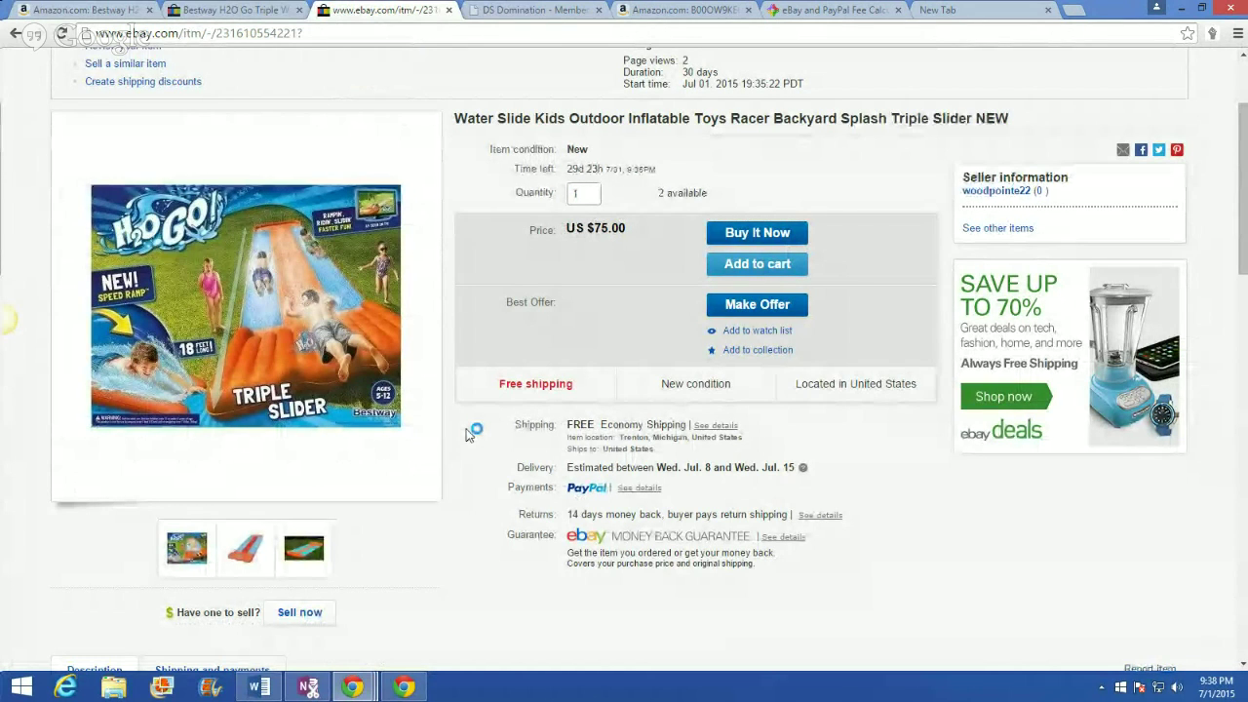
pyautogui.scroll(3, 467, 429)
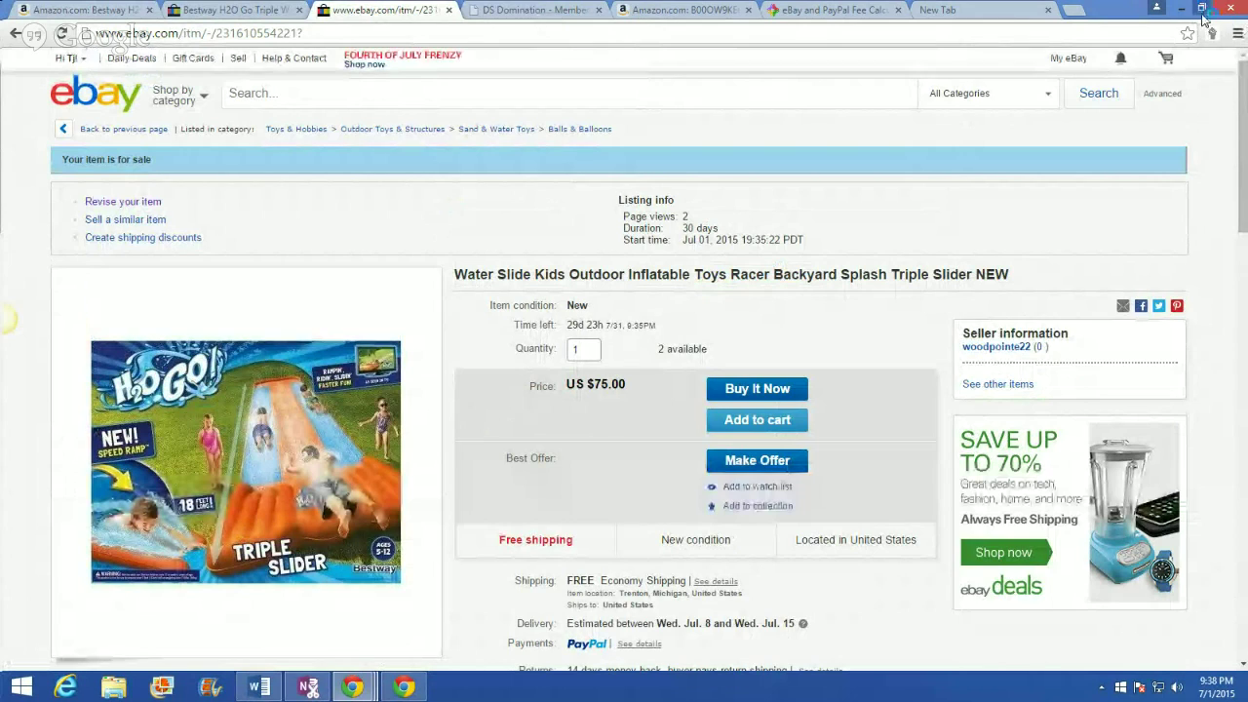
# Step: Save the listing's main photo to the desktop from a reduced browser window, delete that copy, and maximize the browser again
pyautogui.press('super+Down')
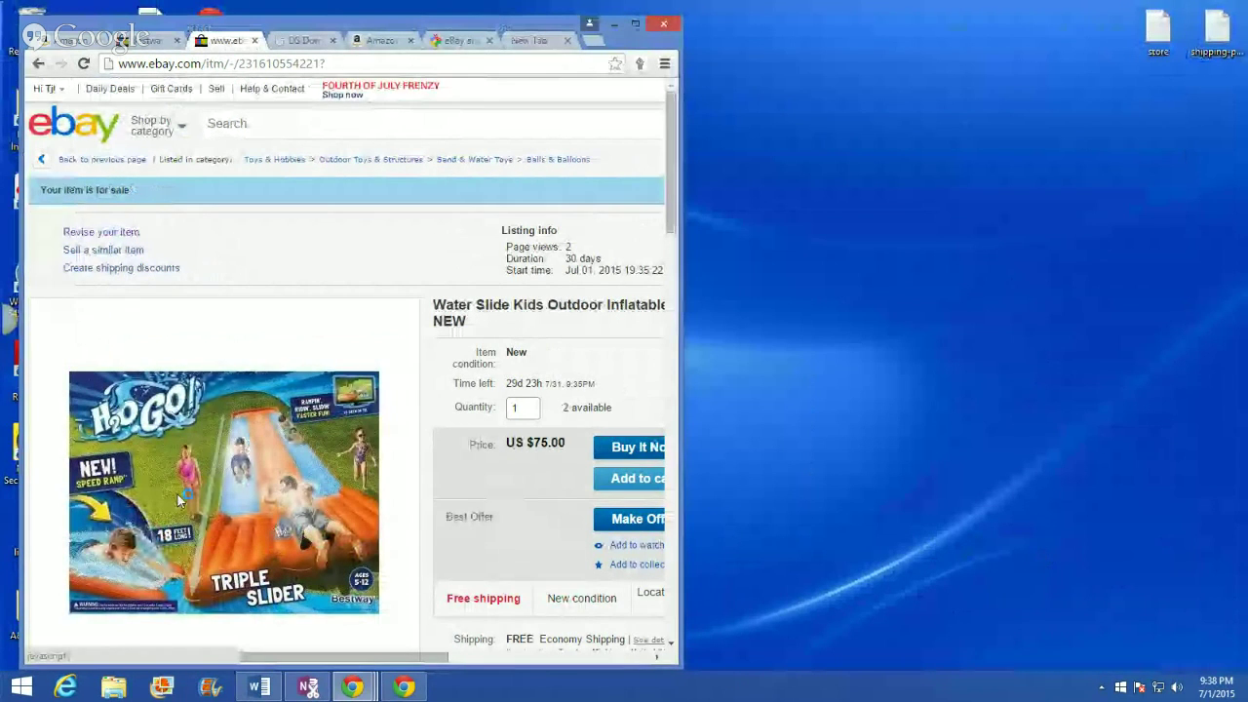
pyautogui.moveTo(177, 492); pyautogui.dragTo(980, 205)
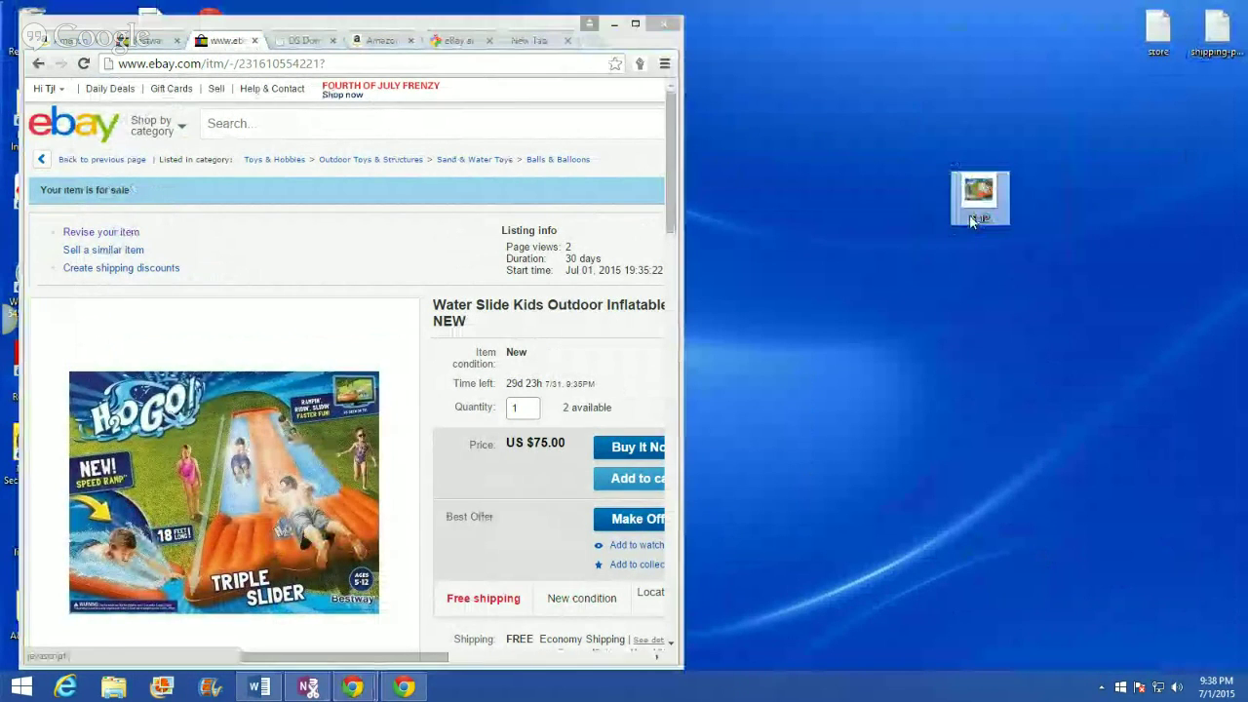
pyautogui.rightClick(983, 206)
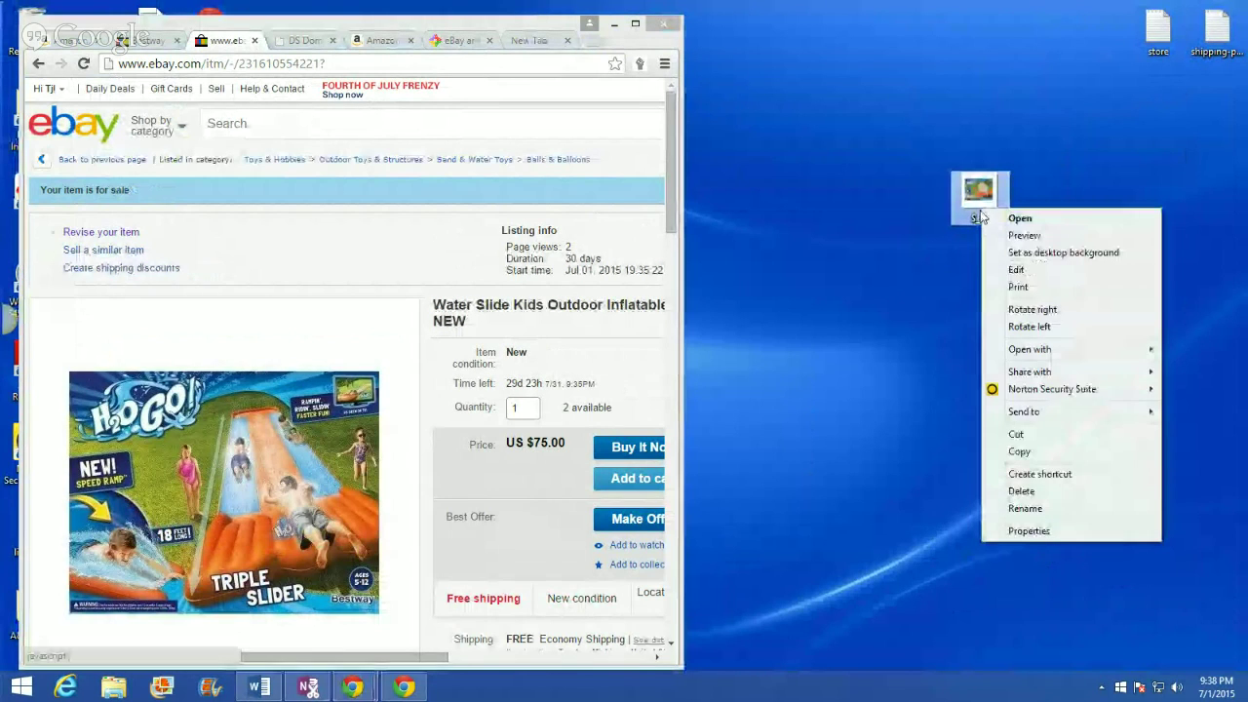
pyautogui.click(1028, 494)
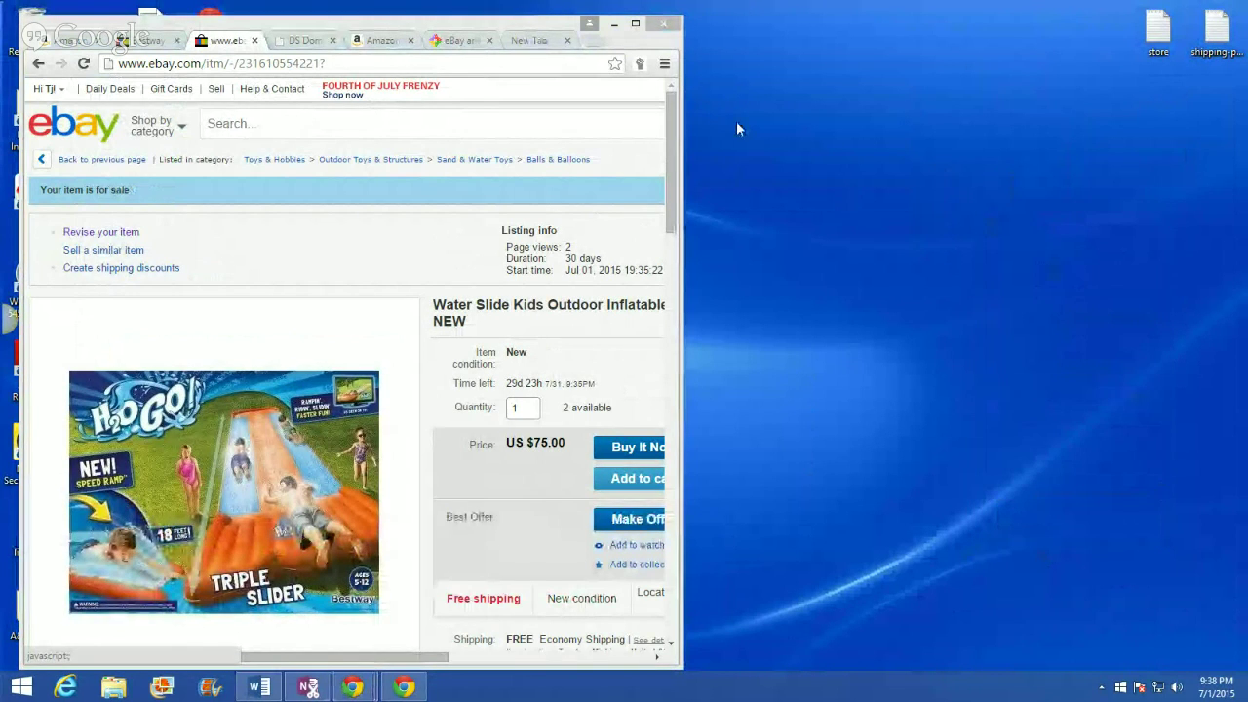
pyautogui.click(635, 22)
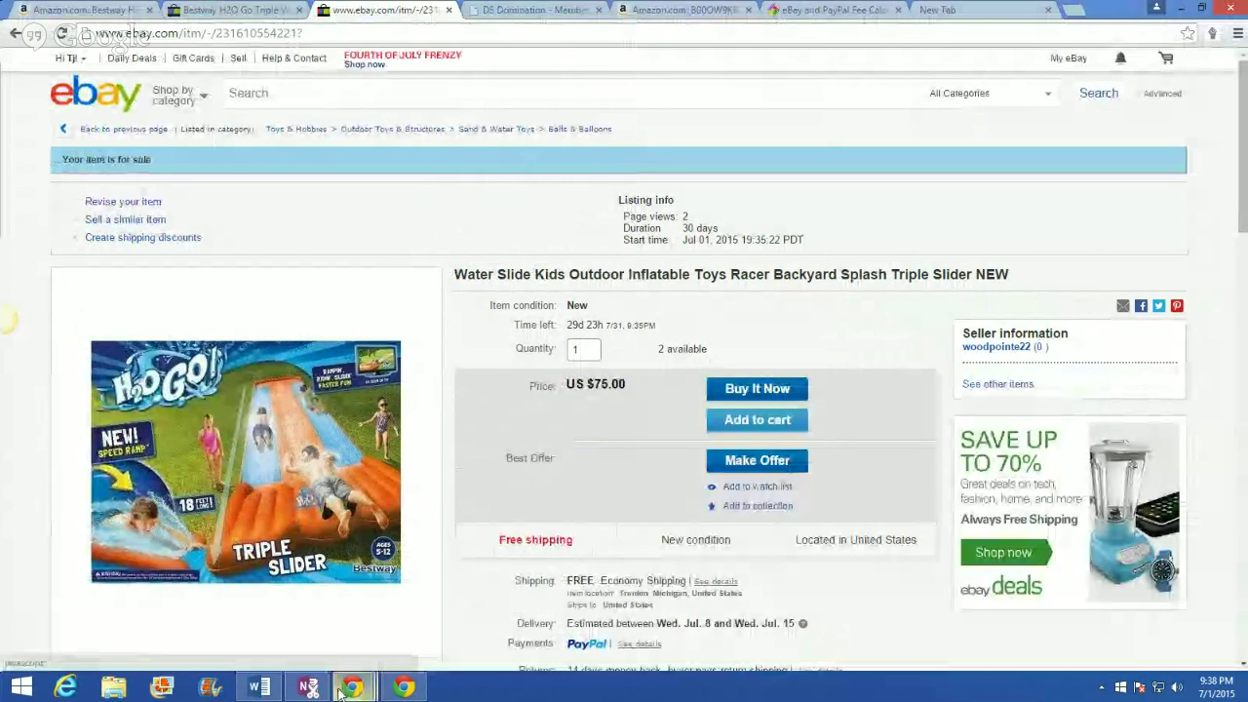
# Step: Switch to the Google Hangouts window and stop the screen sharing
pyautogui.moveTo(341, 690)
pyautogui.click(379, 608)
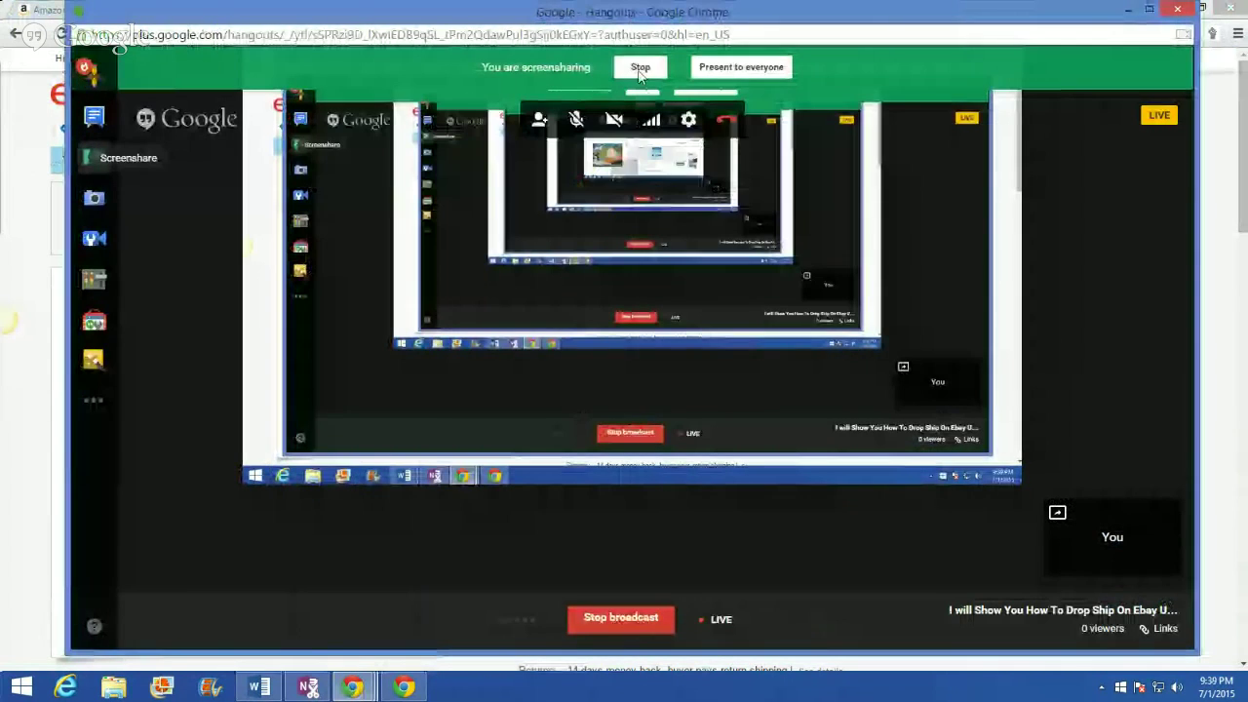
pyautogui.click(640, 67)
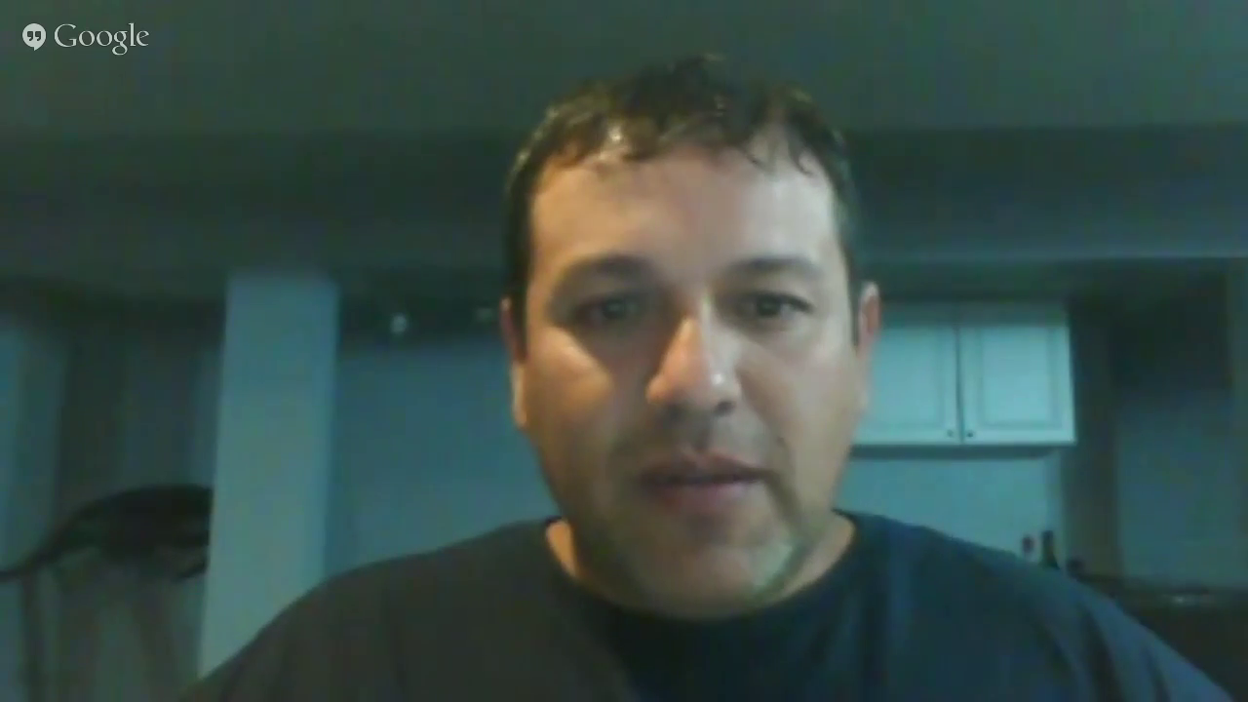